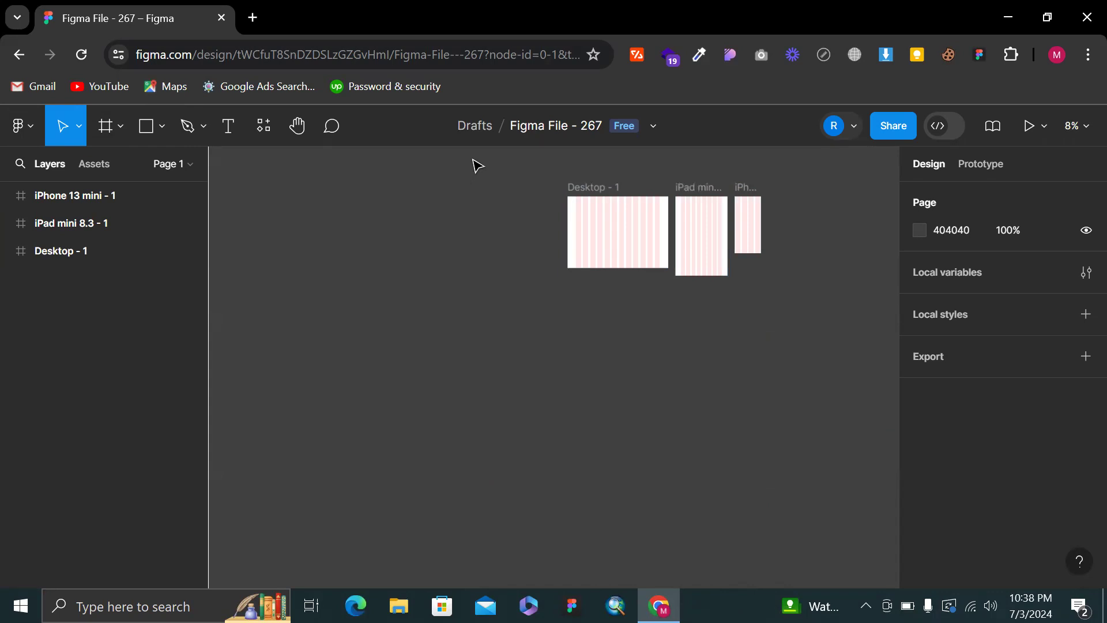
pyautogui.scroll(2, 529, 181)
pyautogui.hscroll(-6, 636, 192)
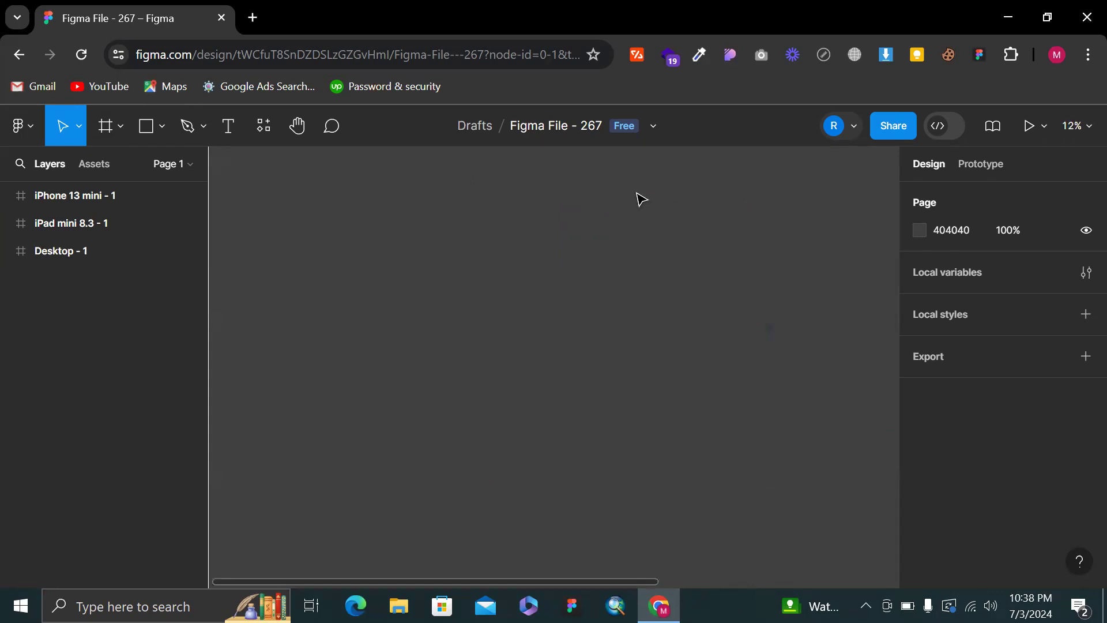
pyautogui.hscroll(4, 636, 192)
pyautogui.scroll(1, 584, 193)
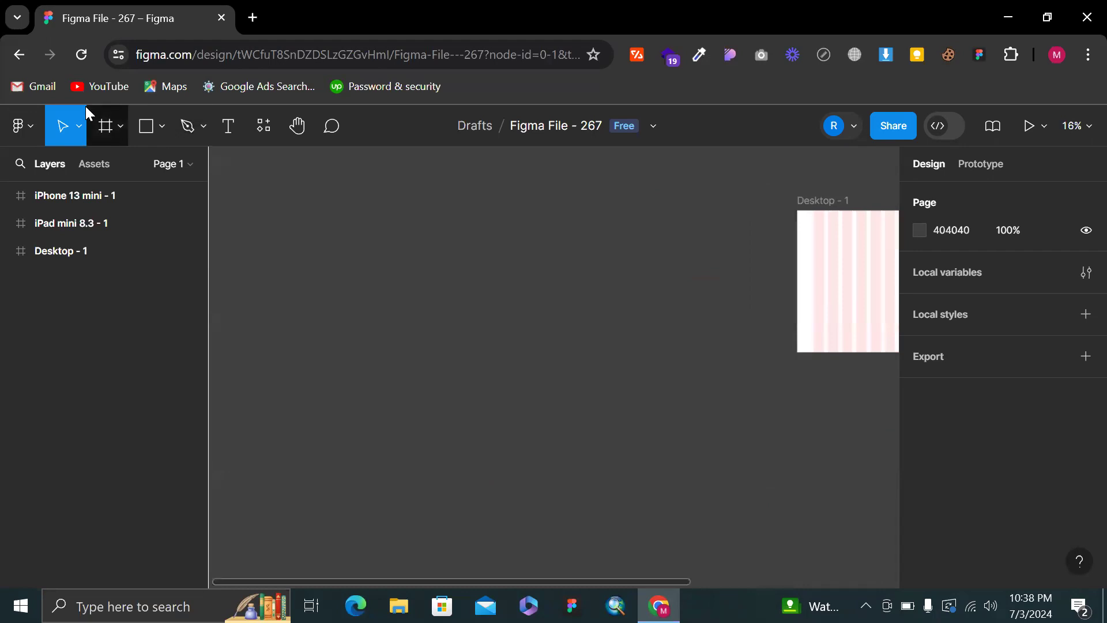
pyautogui.click(105, 127)
pyautogui.click(119, 131)
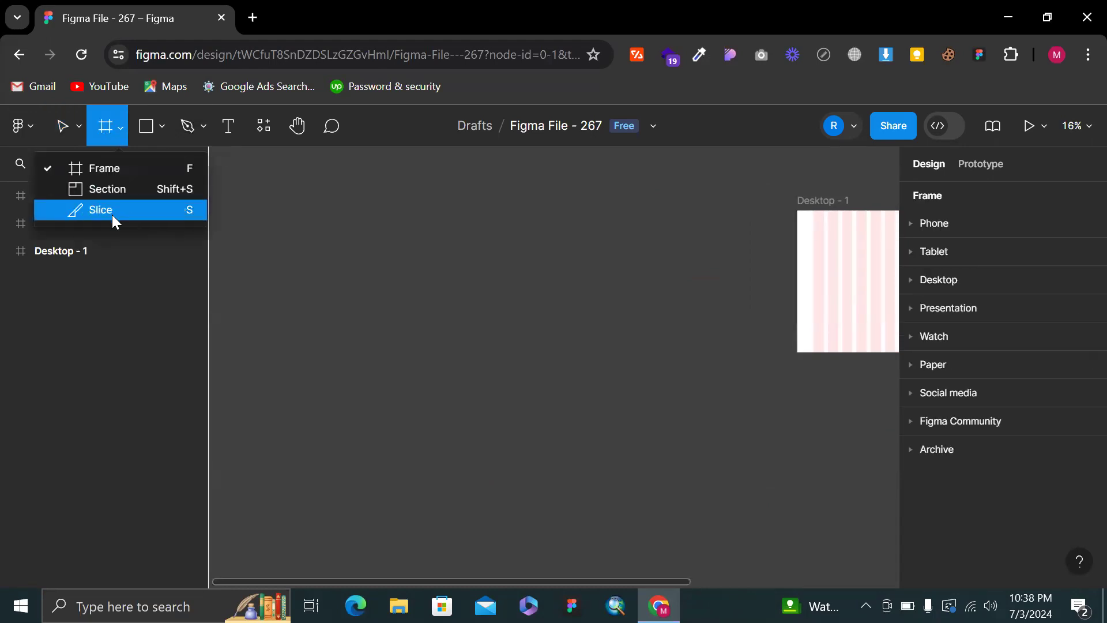
pyautogui.click(114, 130)
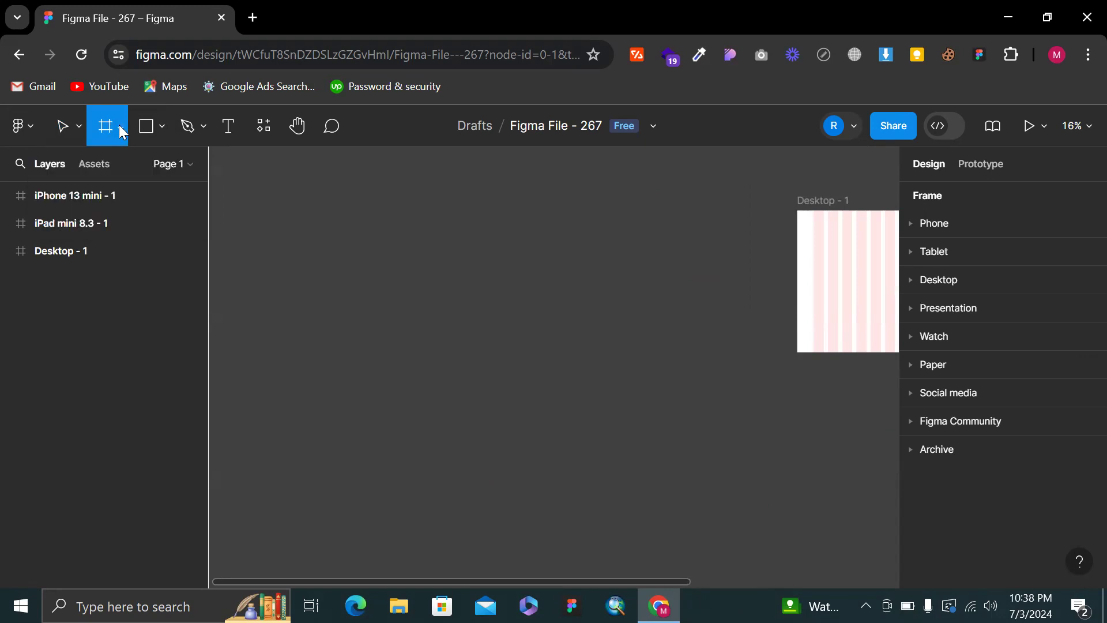
pyautogui.click(118, 125)
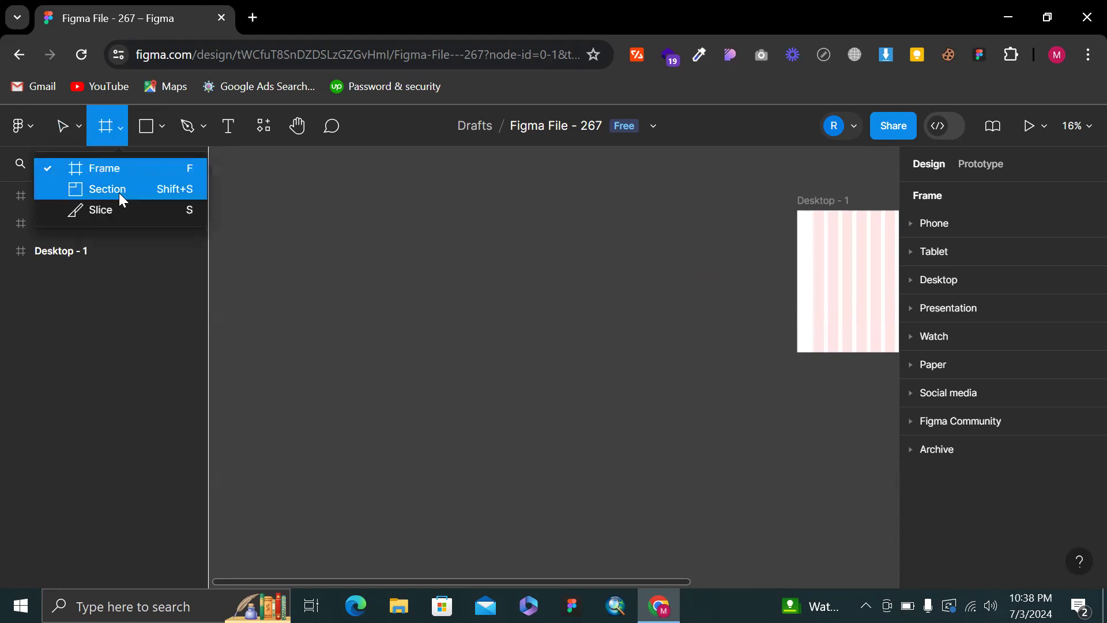
pyautogui.click(79, 126)
pyautogui.click(111, 128)
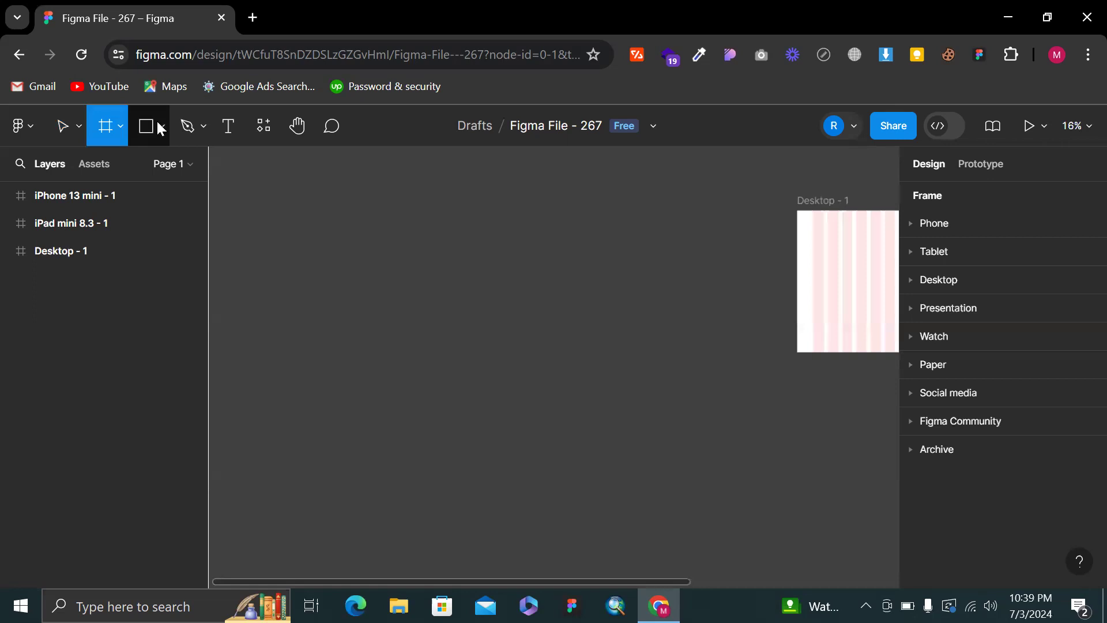
# Draw a rectangle about 489 × 454 on the empty canvas beside the existing device frames
pyautogui.click(161, 118)
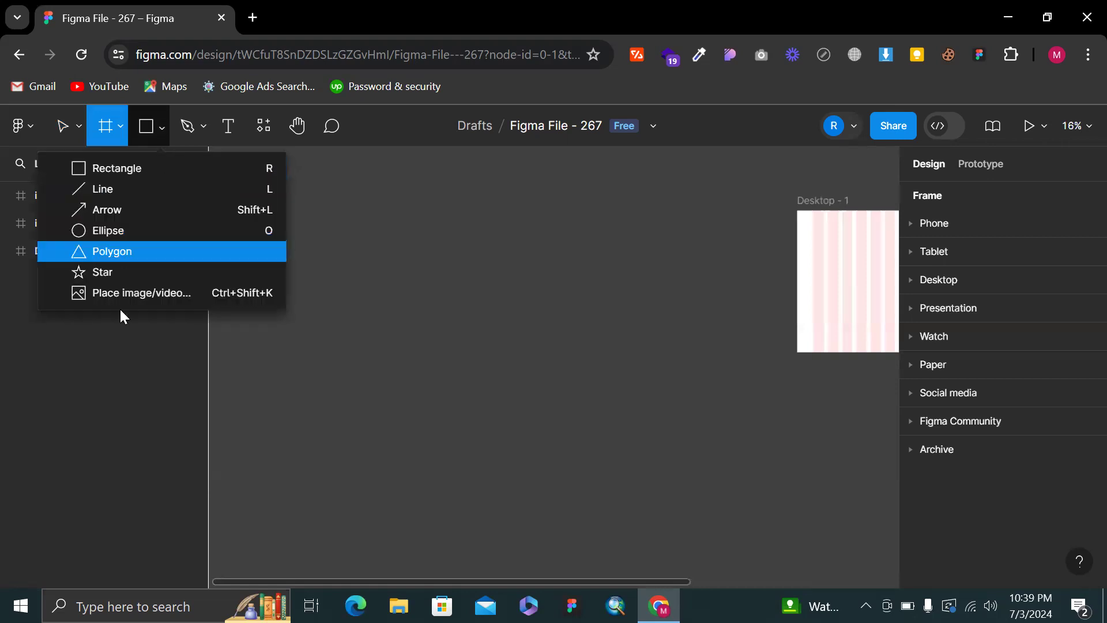
pyautogui.click(142, 177)
pyautogui.scroll(1, 532, 184)
pyautogui.scroll(2, 532, 185)
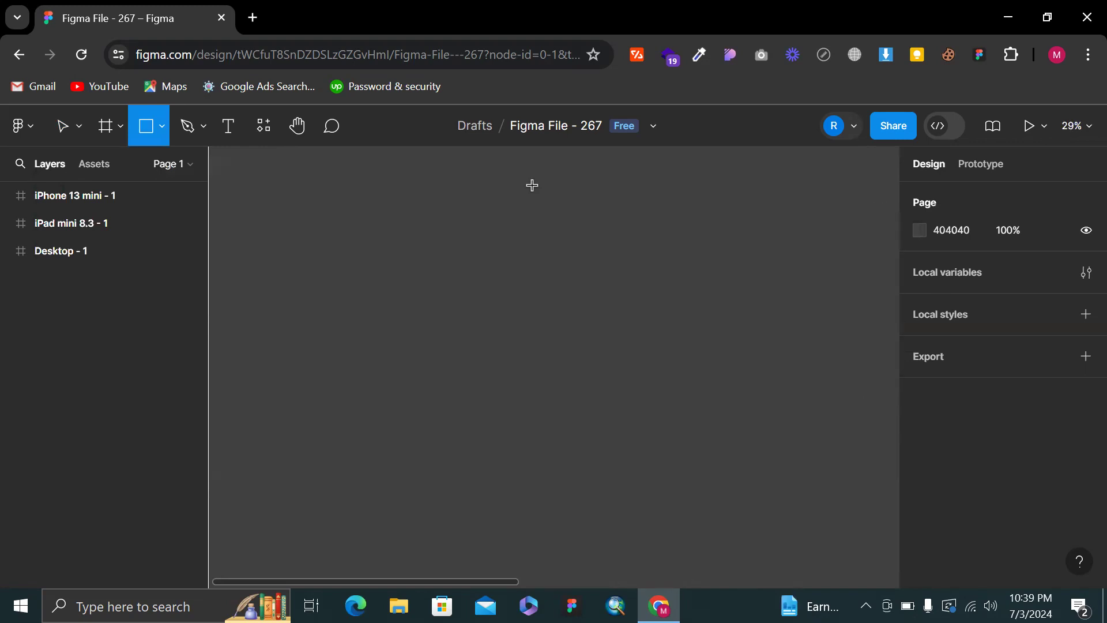
pyautogui.hscroll(2, 532, 185)
pyautogui.scroll(-2, 531, 186)
pyautogui.scroll(2, 428, 199)
pyautogui.moveTo(443, 203)
pyautogui.mouseDown()
pyautogui.moveTo(544, 310)
pyautogui.moveTo(593, 328)
pyautogui.moveTo(587, 336)
pyautogui.mouseUp()
pyautogui.click(660, 281)
pyautogui.click(505, 206)
pyautogui.scroll(3, 503, 191)
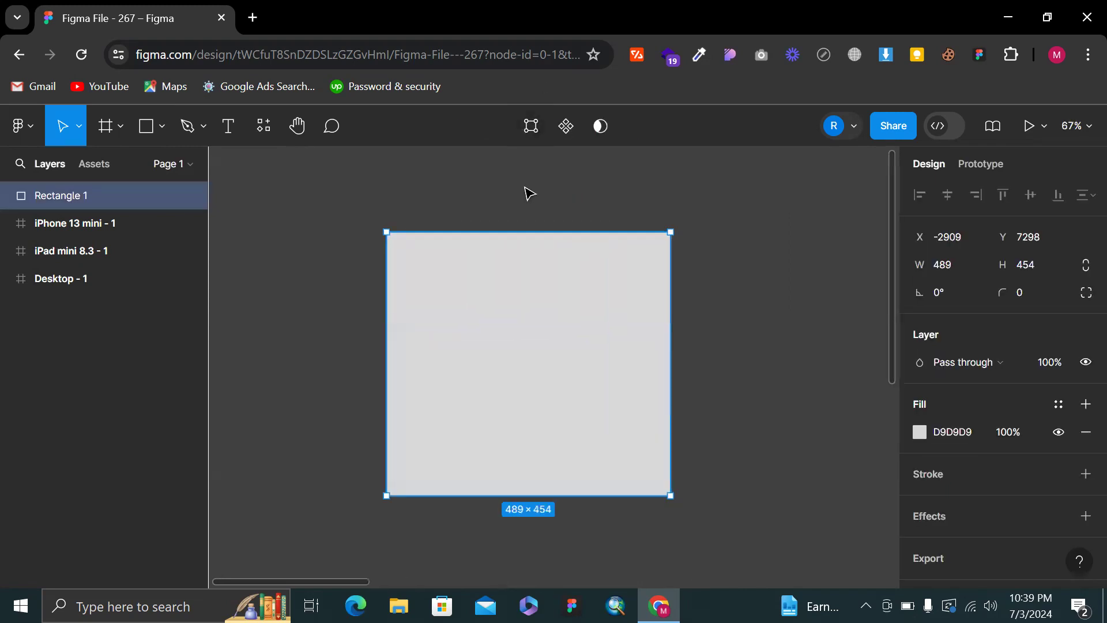
pyautogui.click(449, 194)
pyautogui.scroll(1, 450, 195)
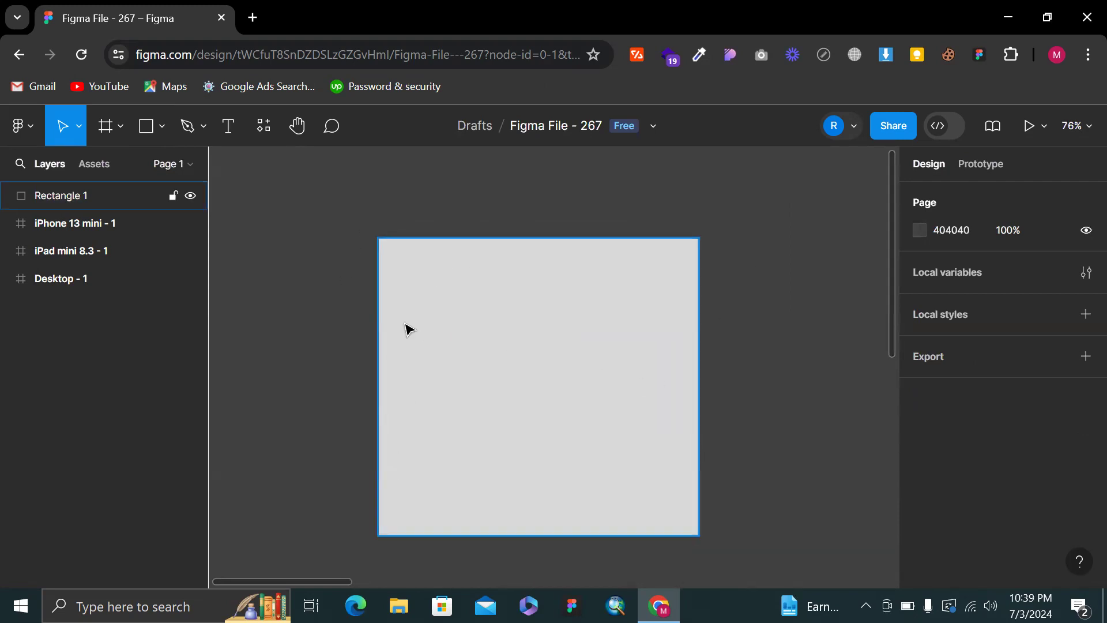
pyautogui.click(421, 286)
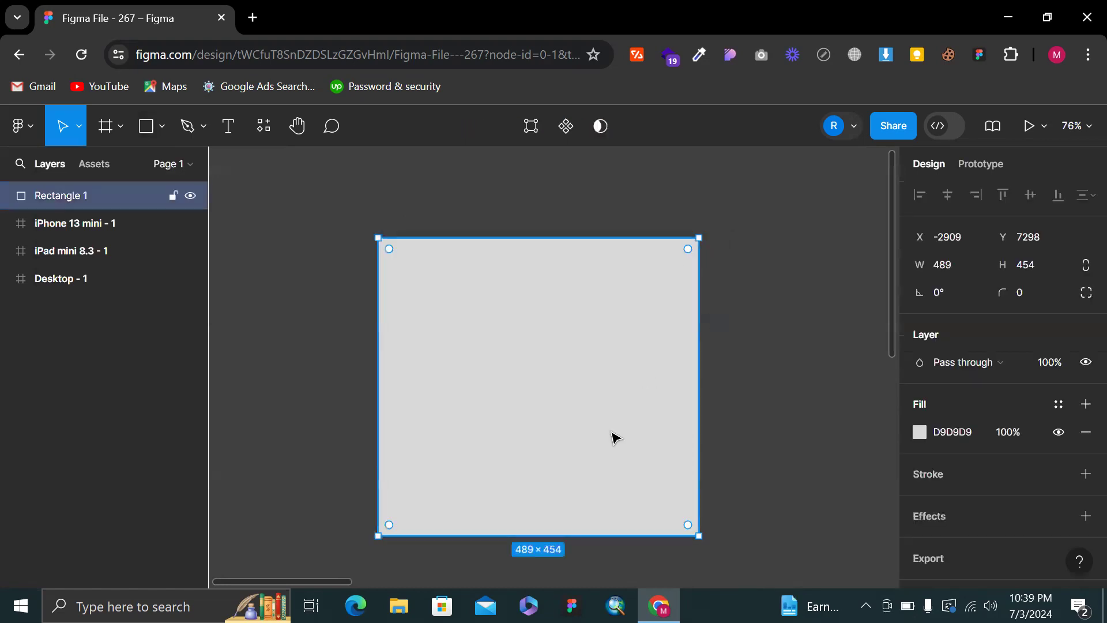
pyautogui.moveTo(573, 536); pyautogui.dragTo(573, 535)
pyautogui.moveTo(587, 469); pyautogui.dragTo(586, 466)
pyautogui.hotkey('ctrl', 'z')
# Draw a second rectangle about 376 × 364 on the canvas to the left of the first one
pyautogui.hscroll(-4, 512, 306)
pyautogui.scroll(-3, 411, 287)
pyautogui.scroll(-2, 416, 293)
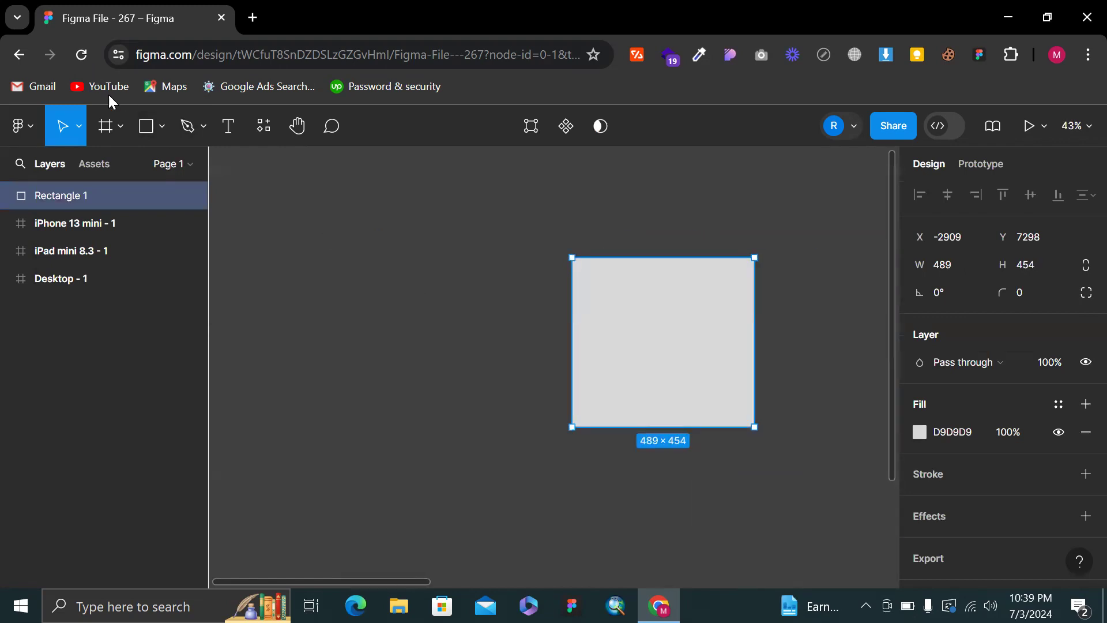
pyautogui.click(150, 128)
pyautogui.click(164, 131)
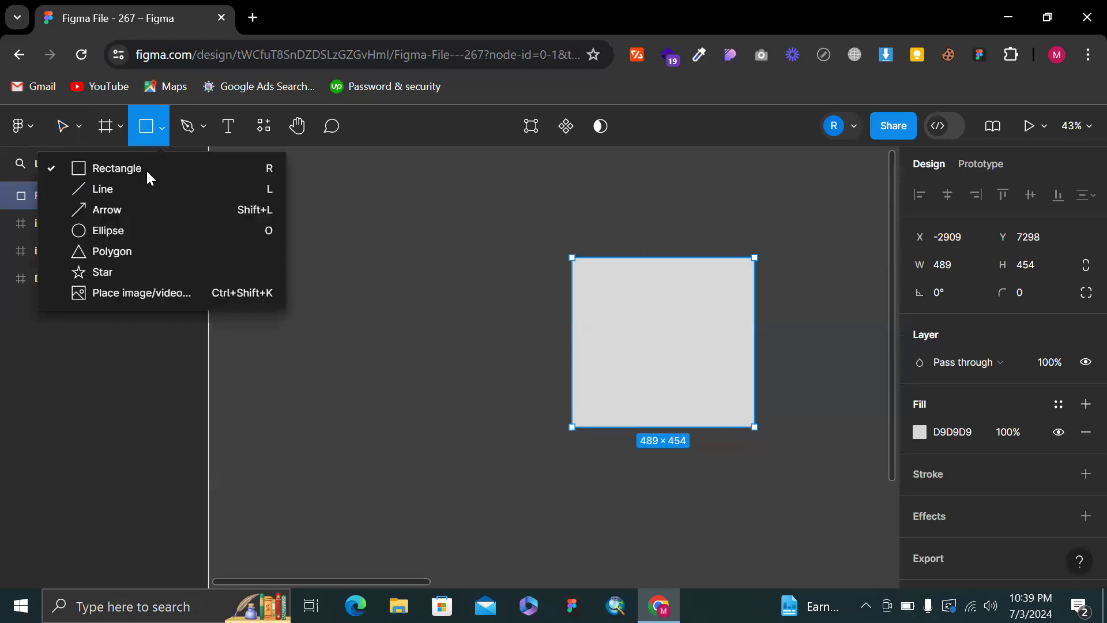
pyautogui.click(143, 169)
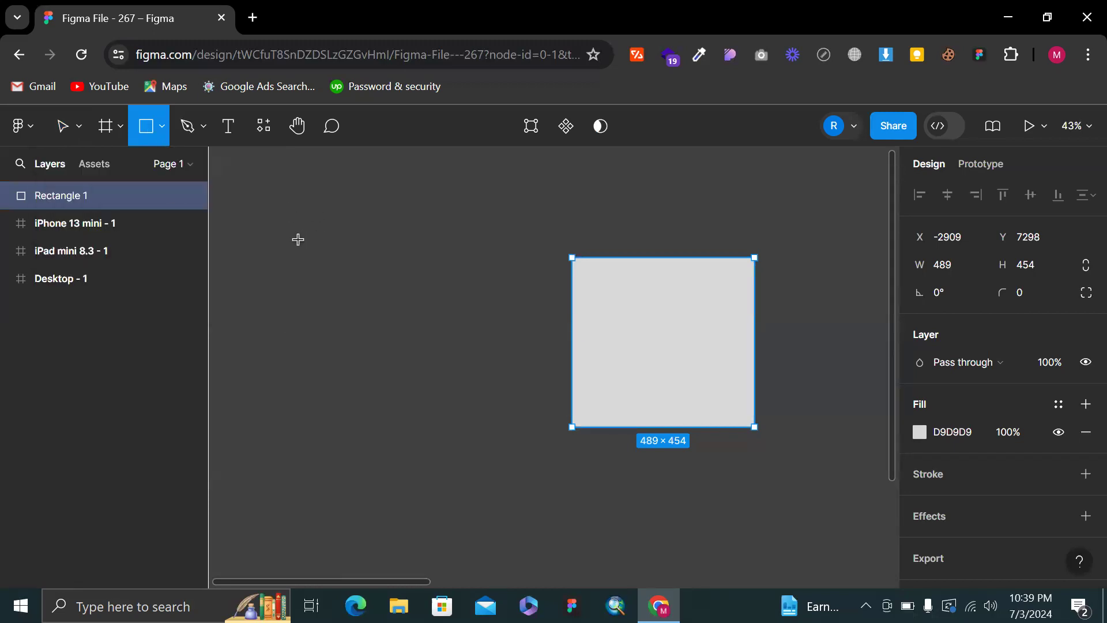
pyautogui.moveTo(273, 236); pyautogui.dragTo(414, 372)
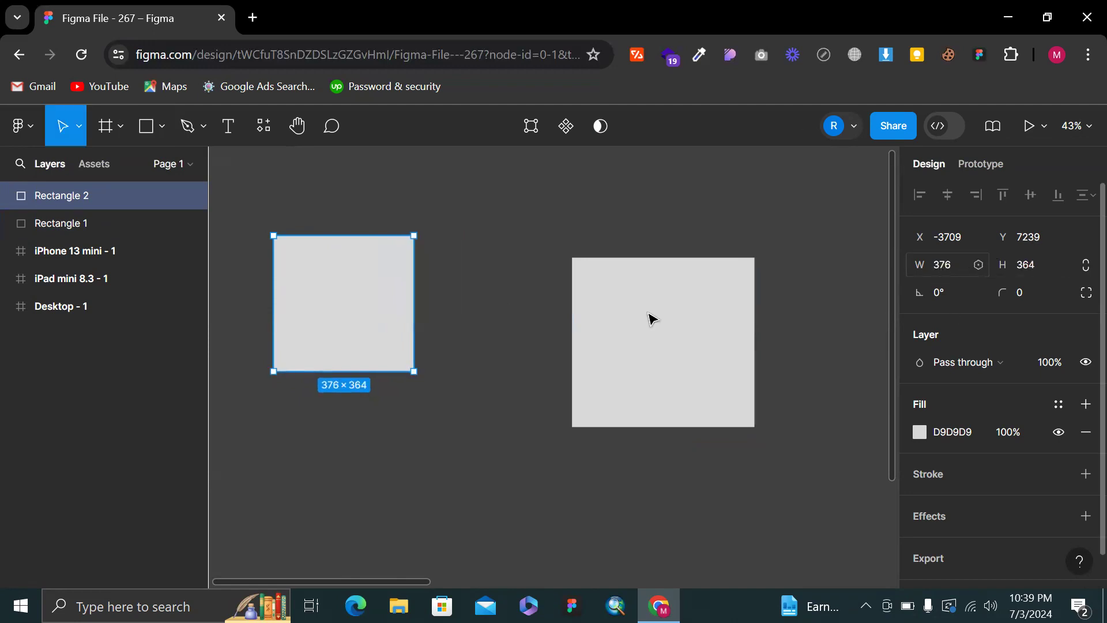
pyautogui.click(467, 237)
pyautogui.scroll(-3, 467, 237)
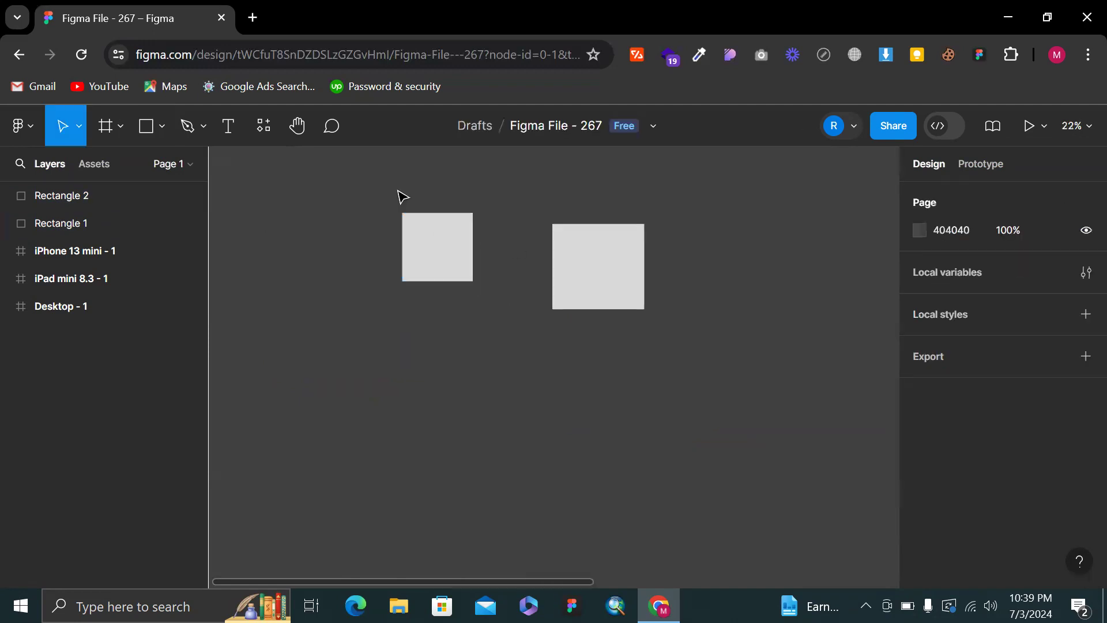
# Shorten the second rectangle from its lower edge to a height of about 221, keeping its width
pyautogui.click(453, 273)
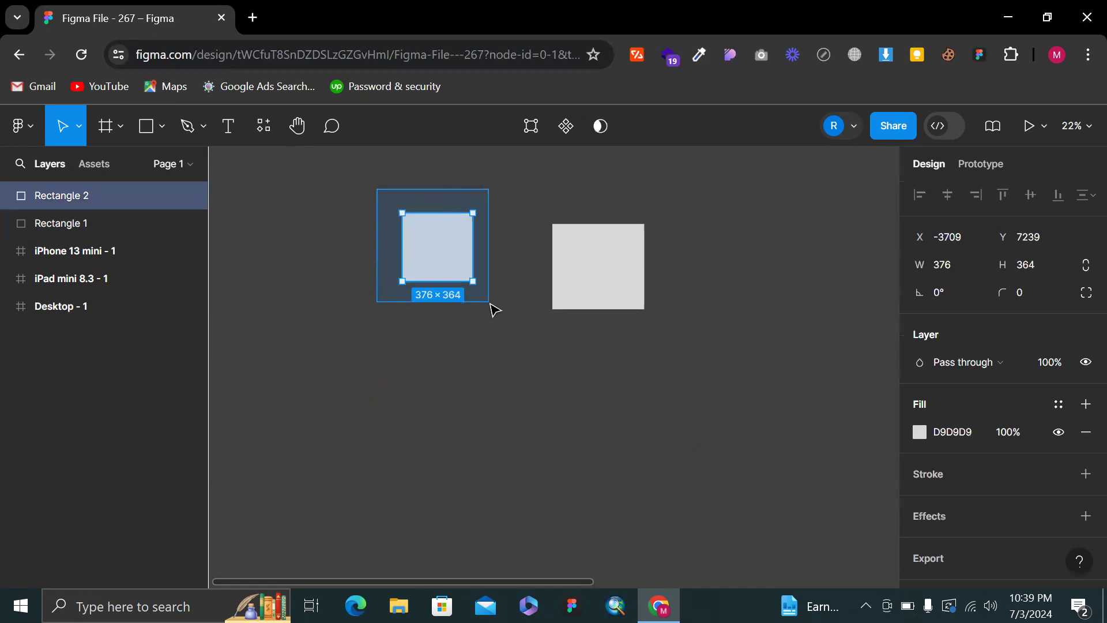
pyautogui.scroll(2, 438, 259)
pyautogui.doubleClick(447, 246)
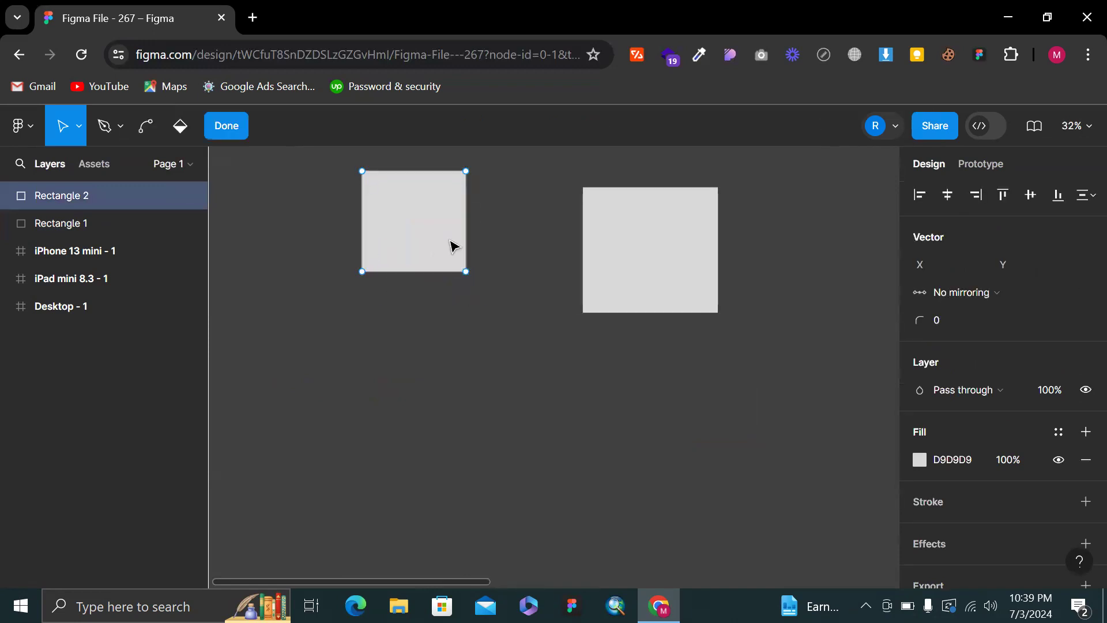
pyautogui.hotkey('ctrl', 'z')
pyautogui.moveTo(429, 272); pyautogui.dragTo(445, 233)
pyautogui.click(526, 244)
pyautogui.hscroll(-2, 525, 242)
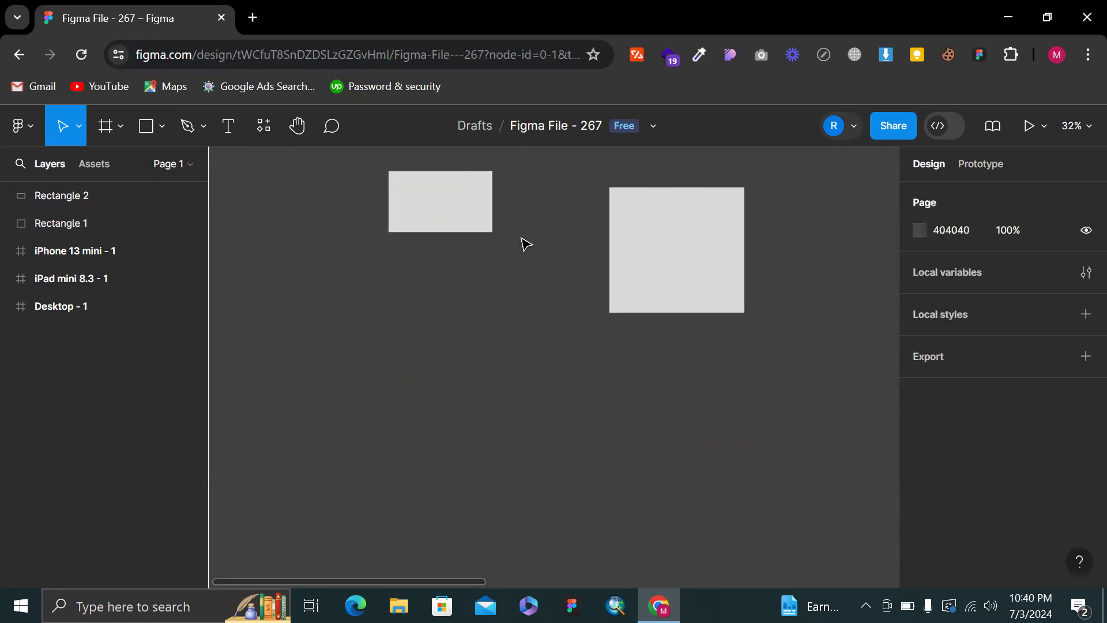
# Draw a perfect square of about 457 × 457 below the small second rectangle
pyautogui.click(159, 136)
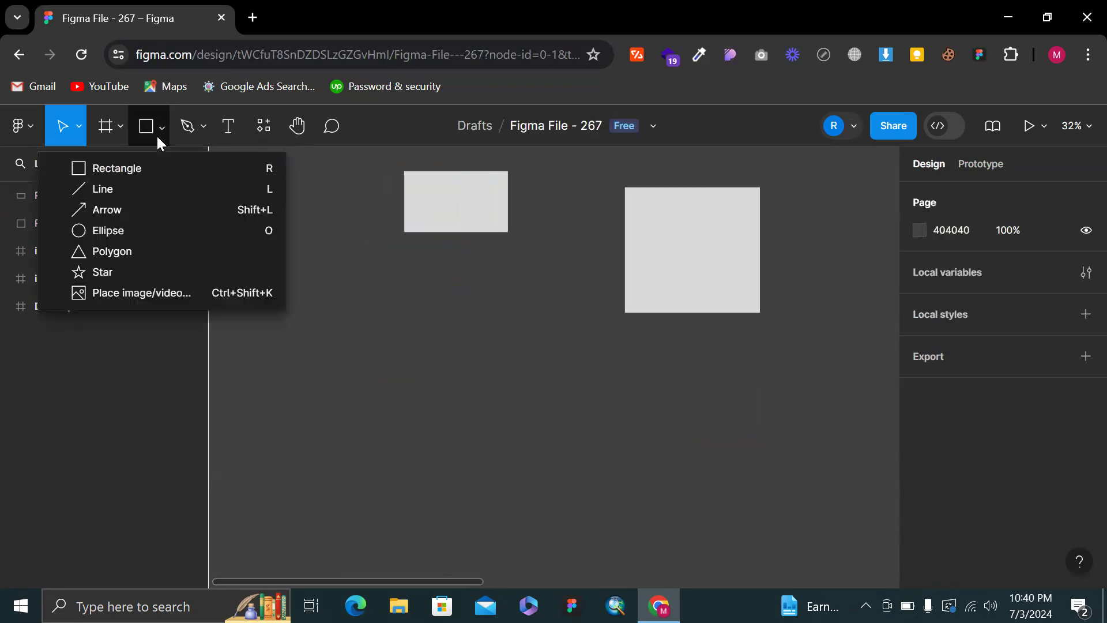
pyautogui.click(143, 167)
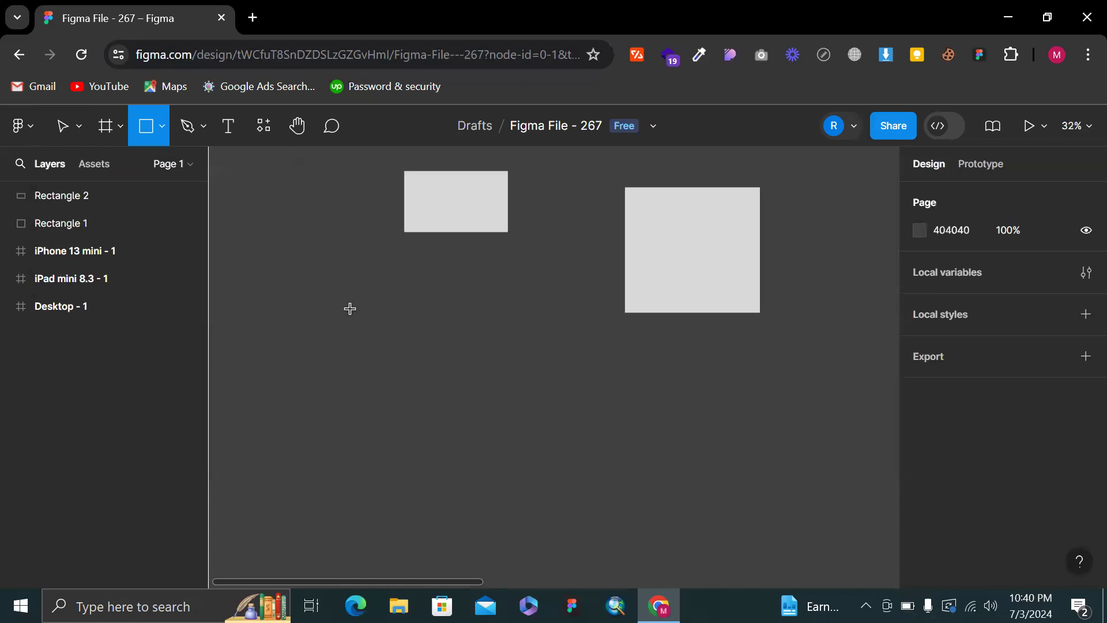
pyautogui.moveTo(345, 305)
pyautogui.mouseDown()
pyautogui.moveTo(462, 403)
pyautogui.moveTo(471, 431)
pyautogui.mouseUp()
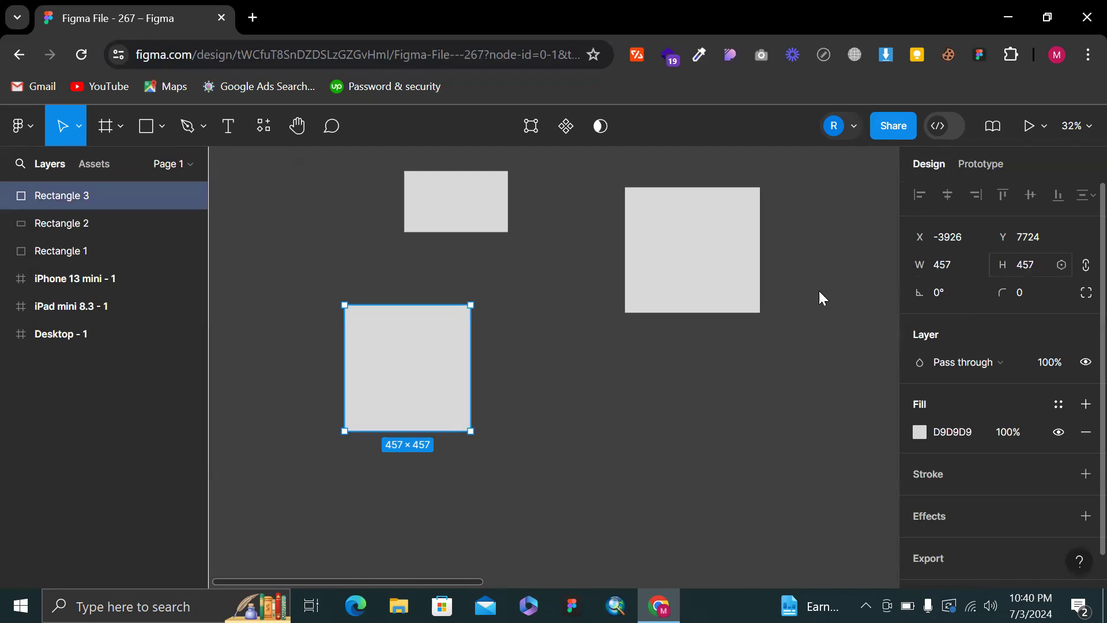
pyautogui.click(452, 289)
pyautogui.scroll(2, 390, 299)
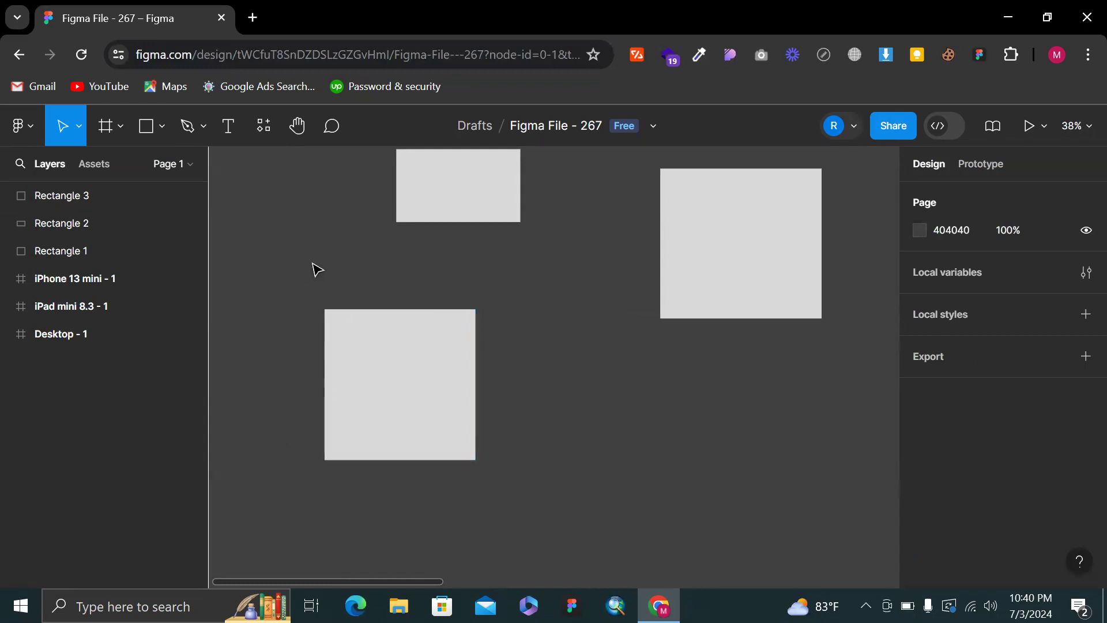
# Move the square to the left of the small rectangle and align their top edges
pyautogui.scroll(-3, 496, 252)
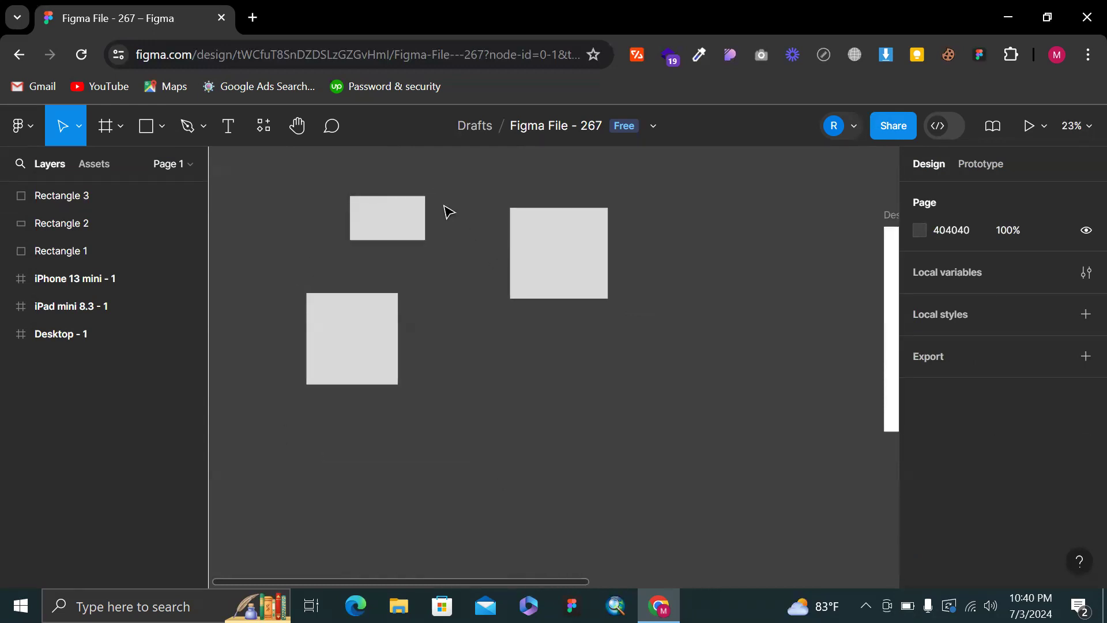
pyautogui.scroll(2, 445, 210)
pyautogui.scroll(2, 390, 205)
pyautogui.click(363, 217)
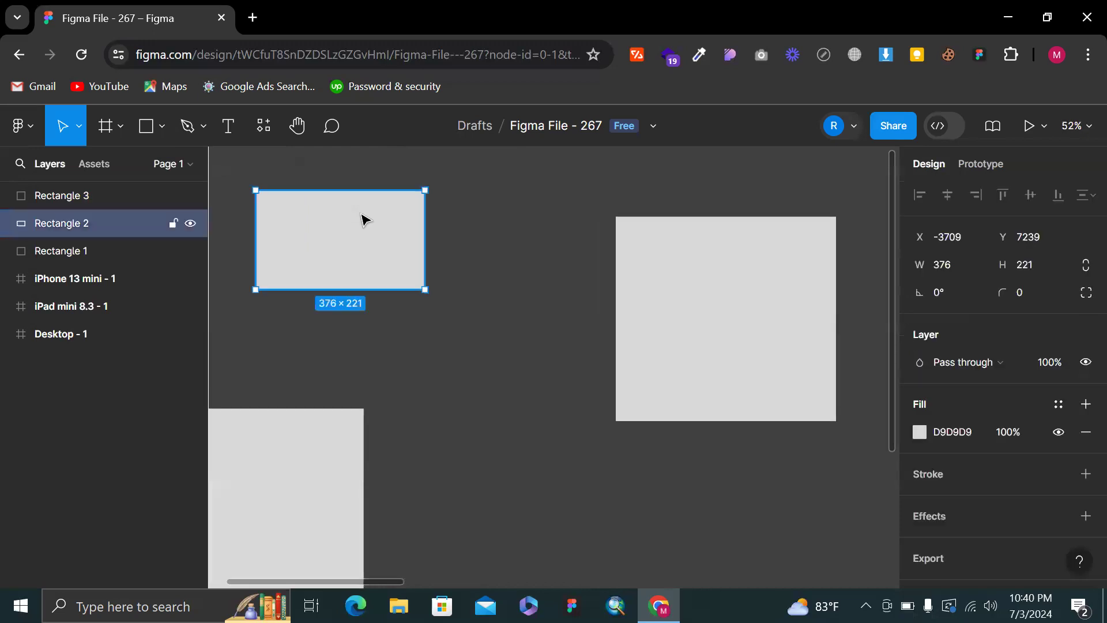
pyautogui.hscroll(-5, 370, 353)
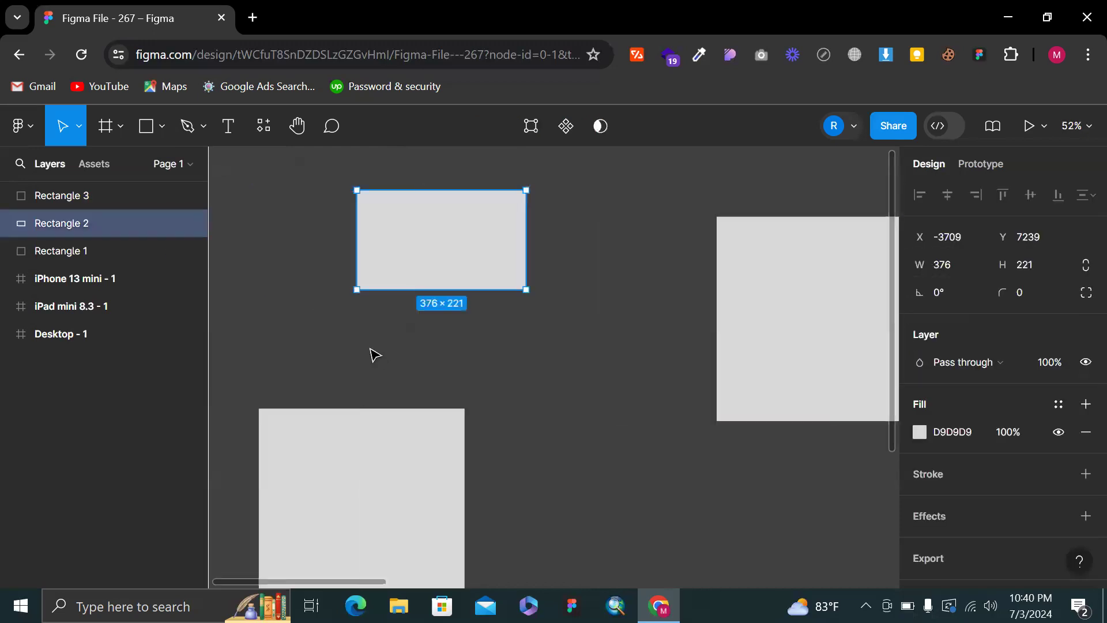
pyautogui.scroll(-2, 492, 444)
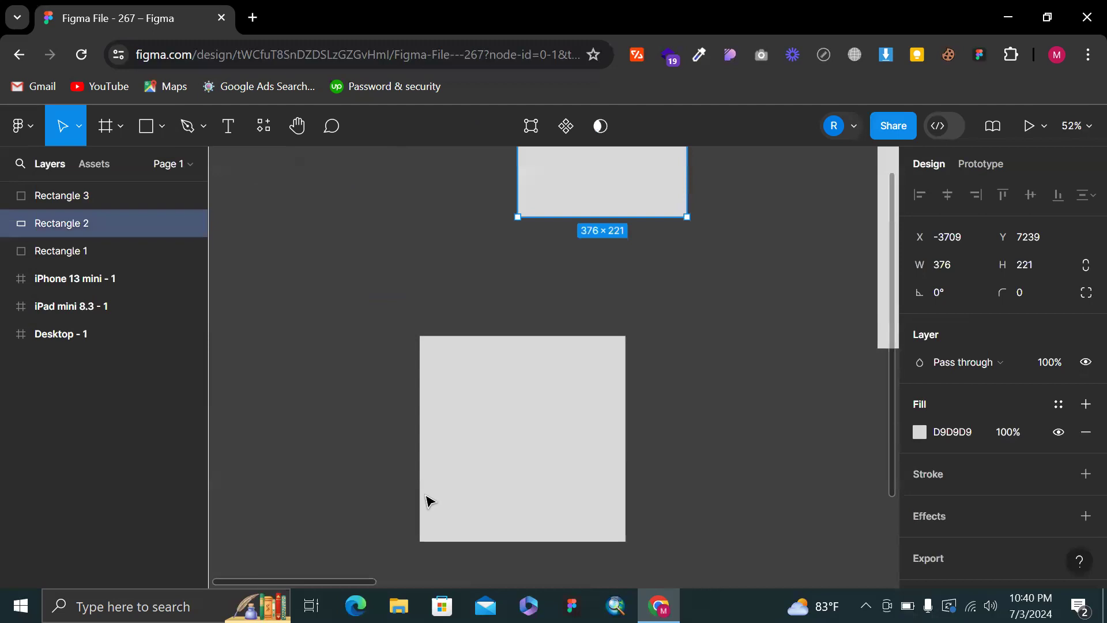
pyautogui.scroll(-3, 457, 306)
pyautogui.moveTo(489, 370); pyautogui.dragTo(427, 270)
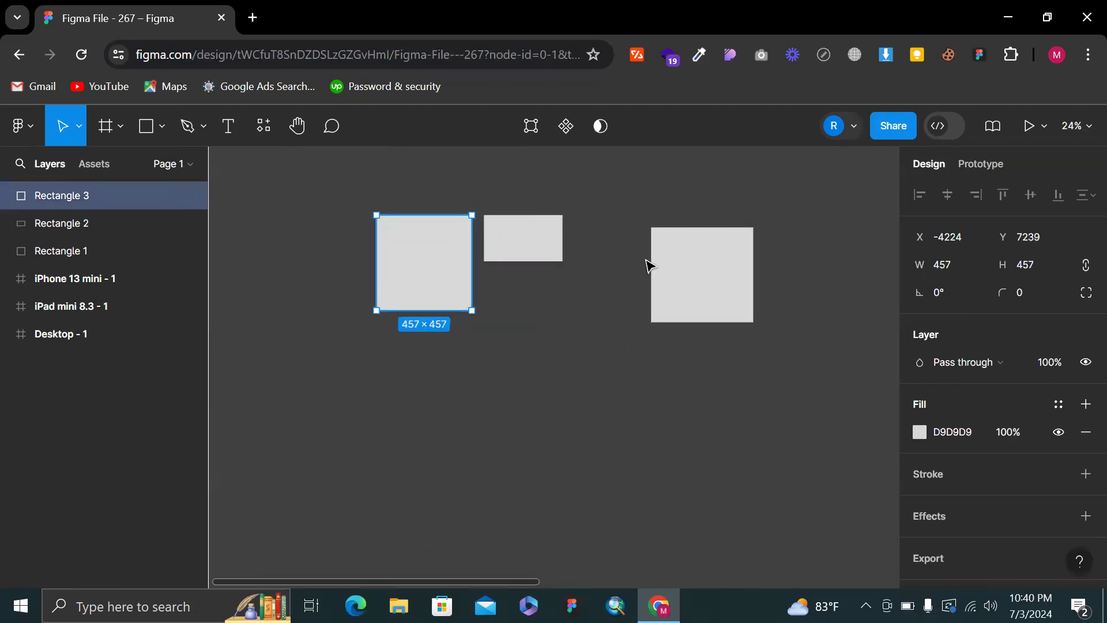
# Move the largest rectangle close to the right side of the small one so all three form a row
pyautogui.click(658, 263)
pyautogui.moveTo(663, 258); pyautogui.dragTo(590, 250)
pyautogui.click(605, 150)
pyautogui.scroll(3, 605, 151)
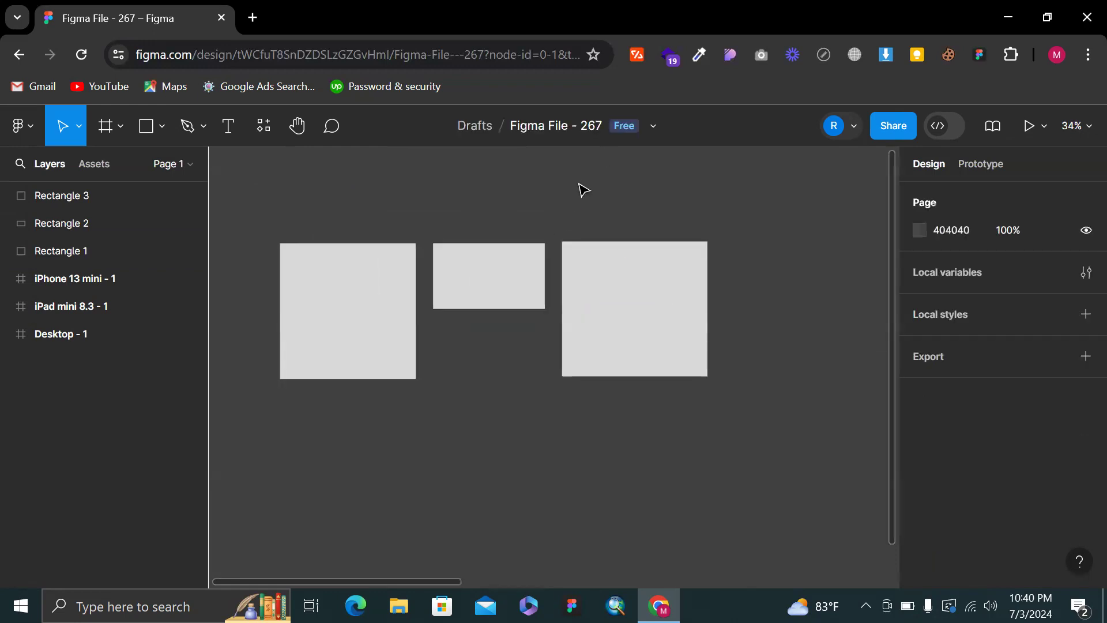
# Set the middle rectangle's height to 376 to make it a square
pyautogui.click(497, 260)
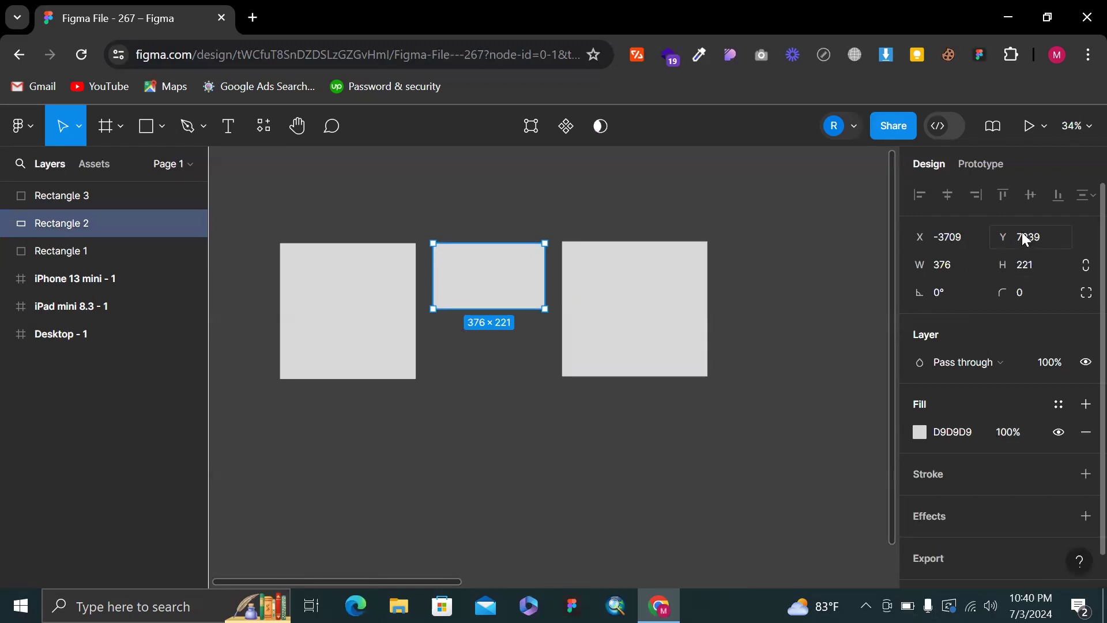
pyautogui.click(965, 268)
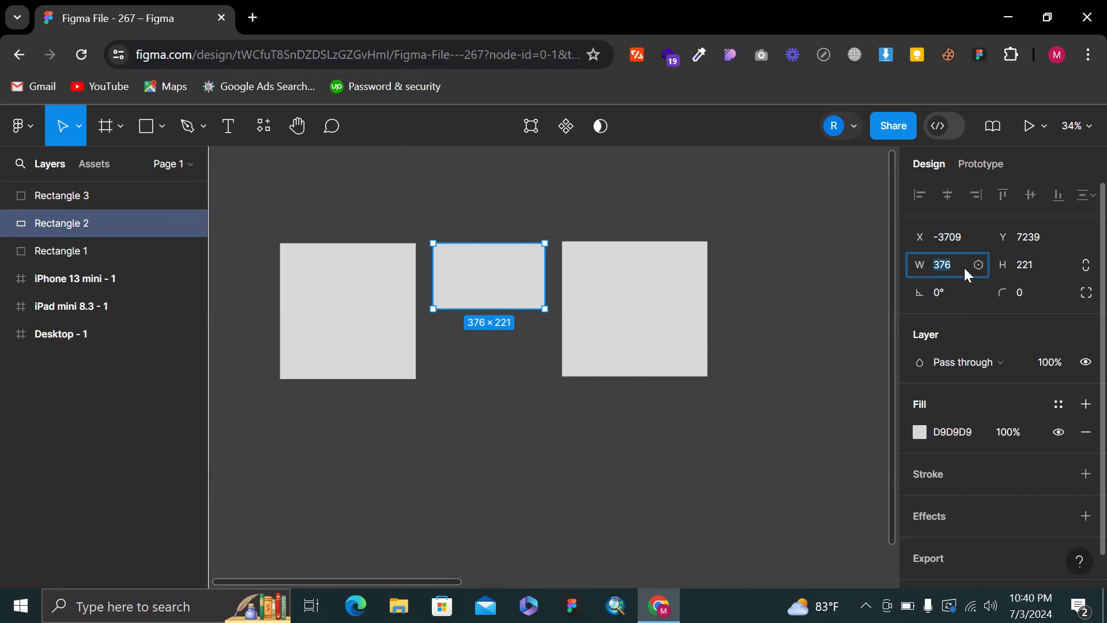
pyautogui.click(1040, 265)
pyautogui.write('376')
pyautogui.press('Return')
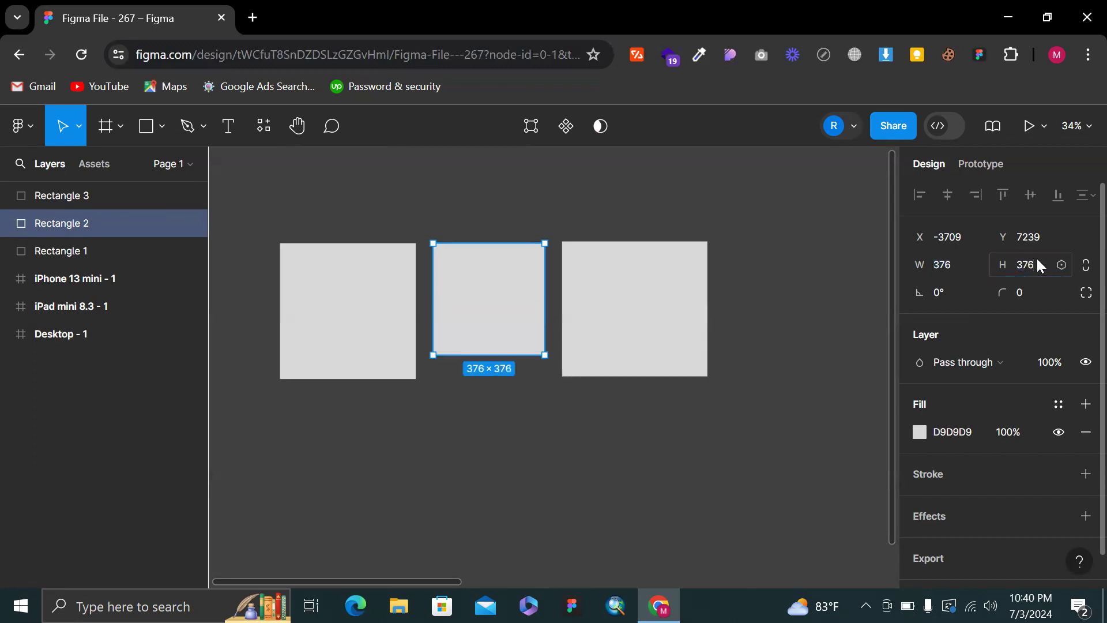
pyautogui.click(533, 209)
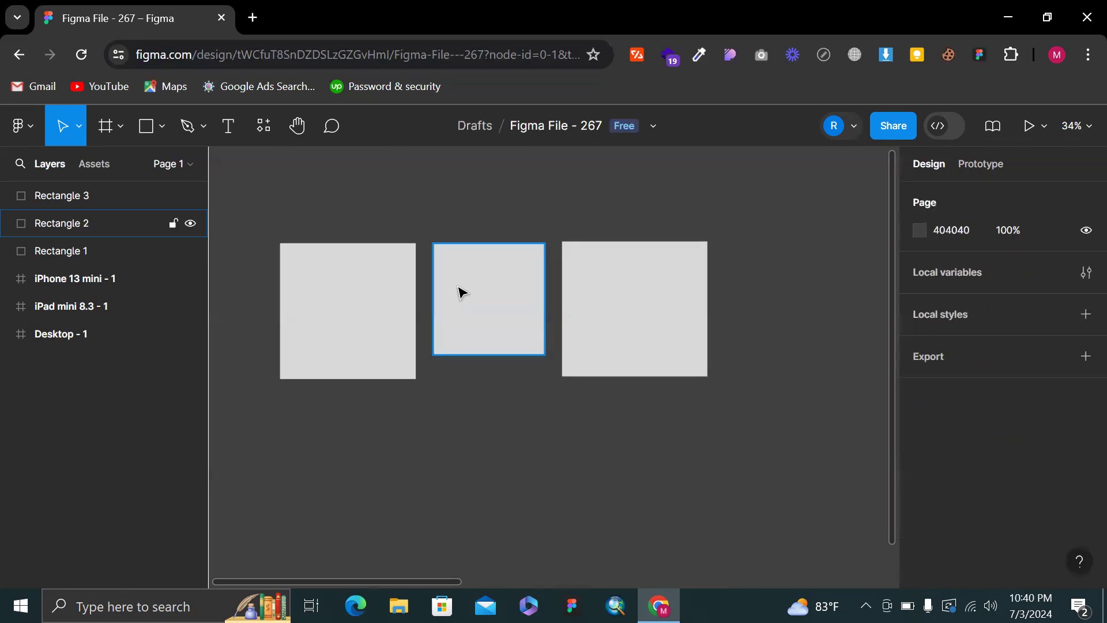
# Shorten the leftmost square from its lower edge to roughly half its height, keeping its width
pyautogui.click(370, 276)
pyautogui.scroll(3, 370, 276)
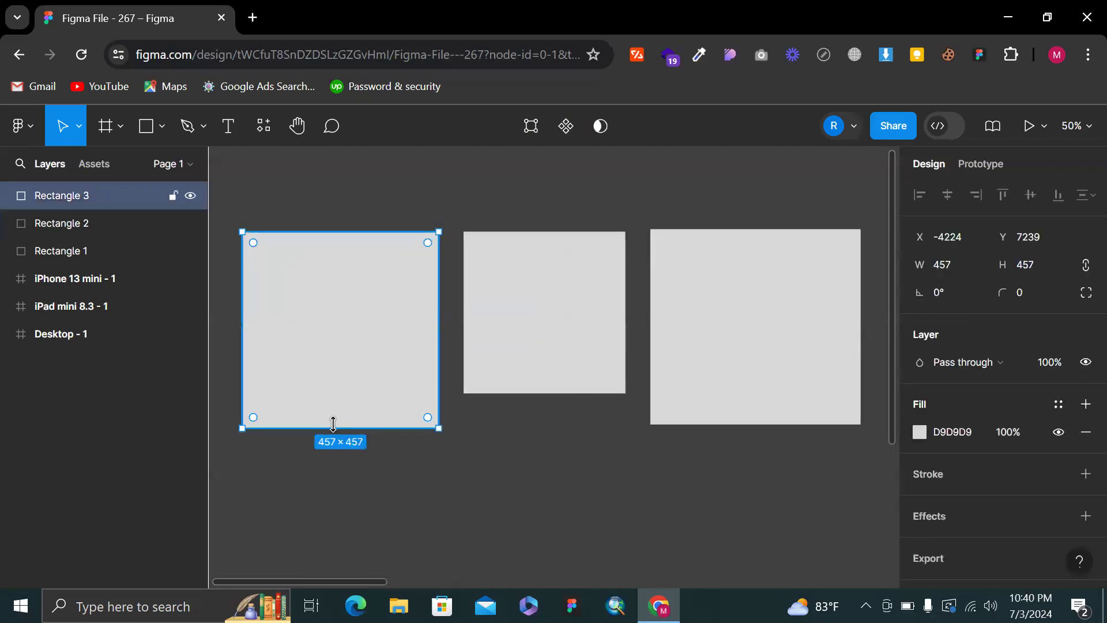
pyautogui.moveTo(333, 423); pyautogui.dragTo(375, 335)
pyautogui.click(530, 185)
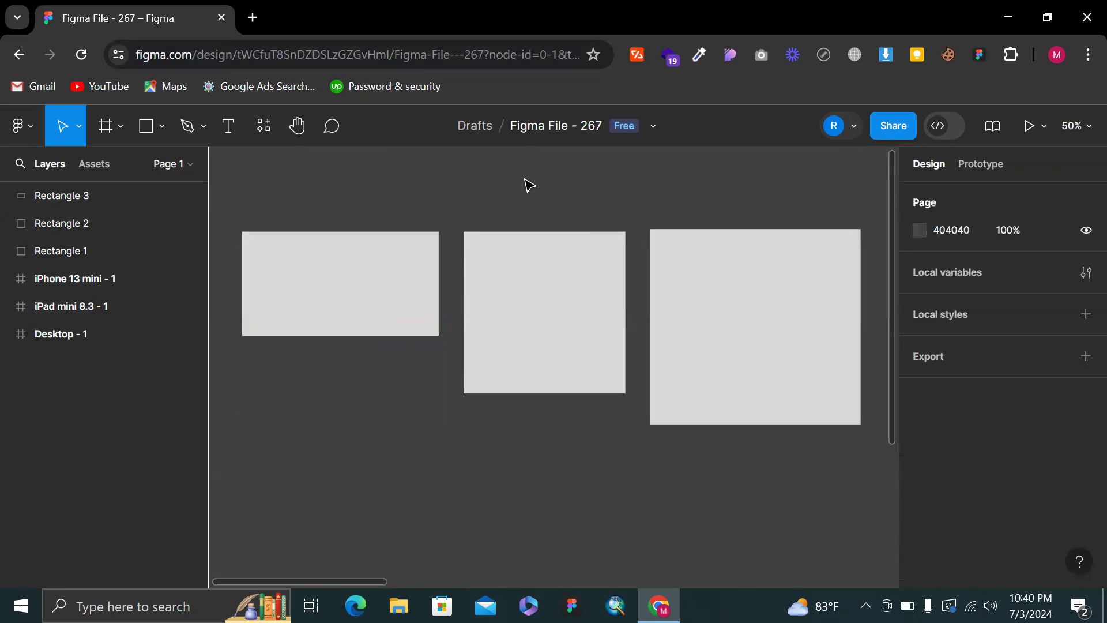
pyautogui.scroll(-5, 526, 183)
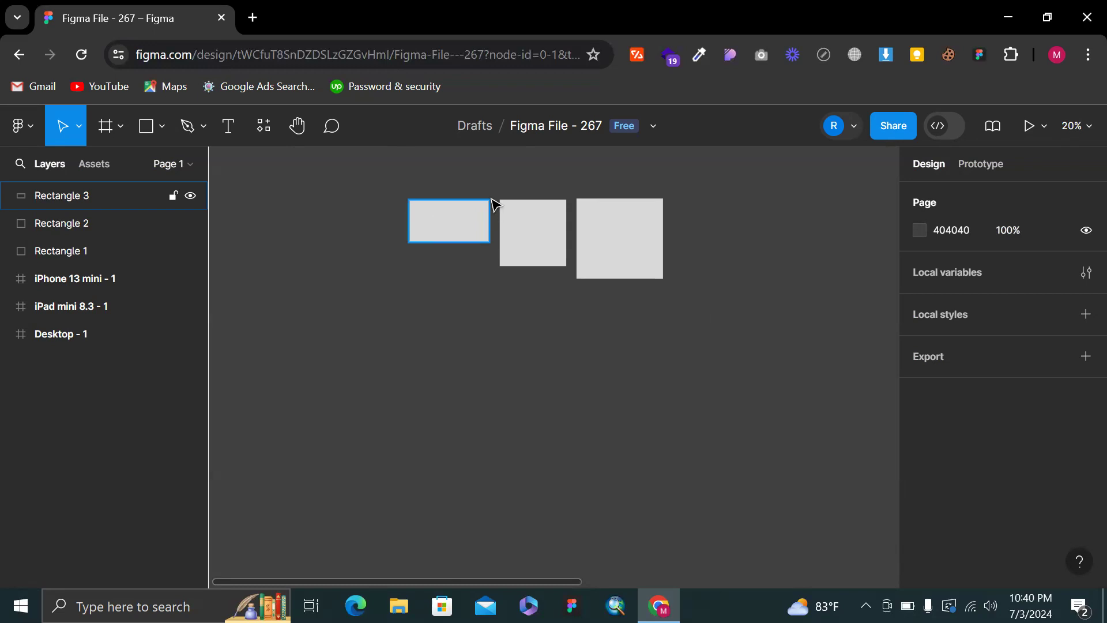
pyautogui.scroll(-3, 484, 175)
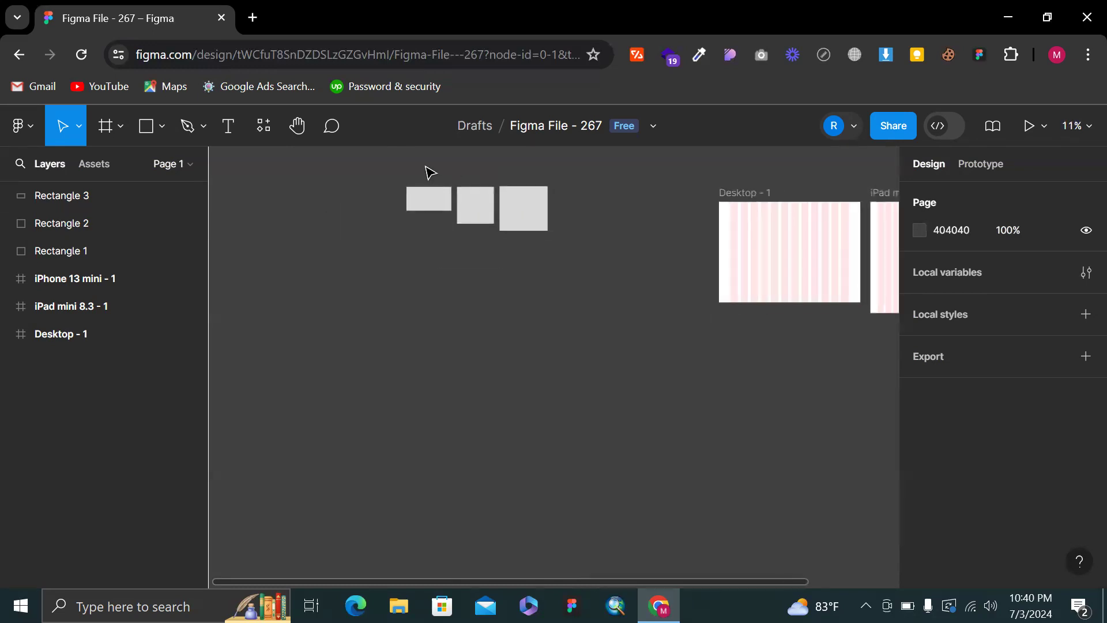
pyautogui.scroll(5, 478, 175)
pyautogui.click(583, 274)
pyautogui.click(756, 249)
pyautogui.scroll(-10, 755, 248)
# Draw a horizontal line about 175 long near the upper-left of the Desktop - 1 frame, starting at the first grid column
pyautogui.click(165, 132)
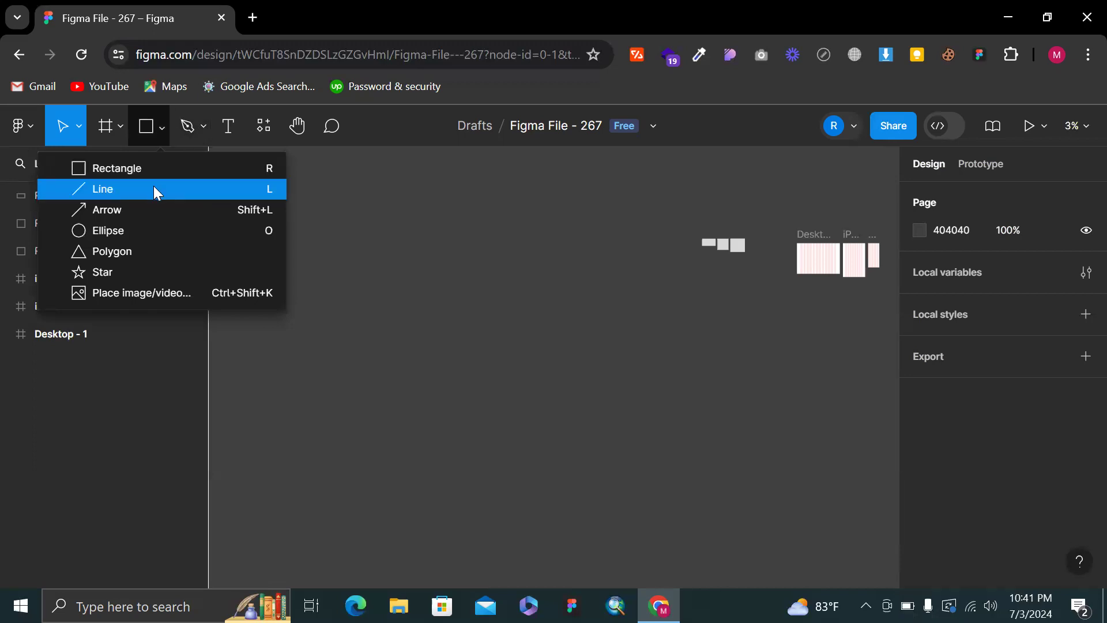
pyautogui.click(273, 197)
pyautogui.scroll(3, 622, 219)
pyautogui.hscroll(8, 622, 218)
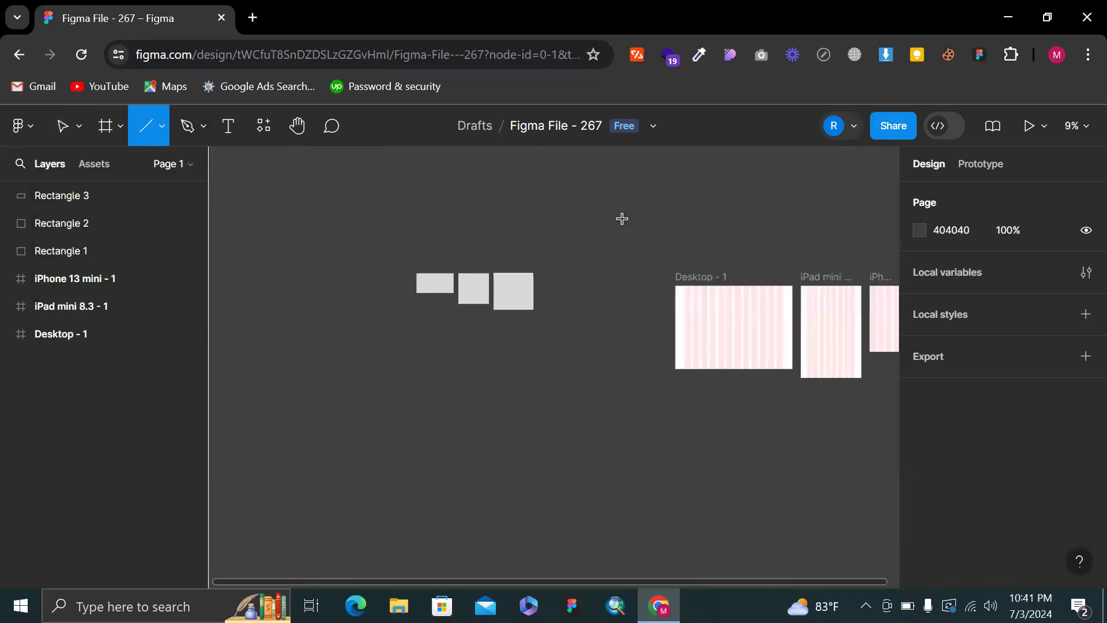
pyautogui.scroll(3, 622, 219)
pyautogui.scroll(-3, 622, 229)
pyautogui.scroll(3, 388, 262)
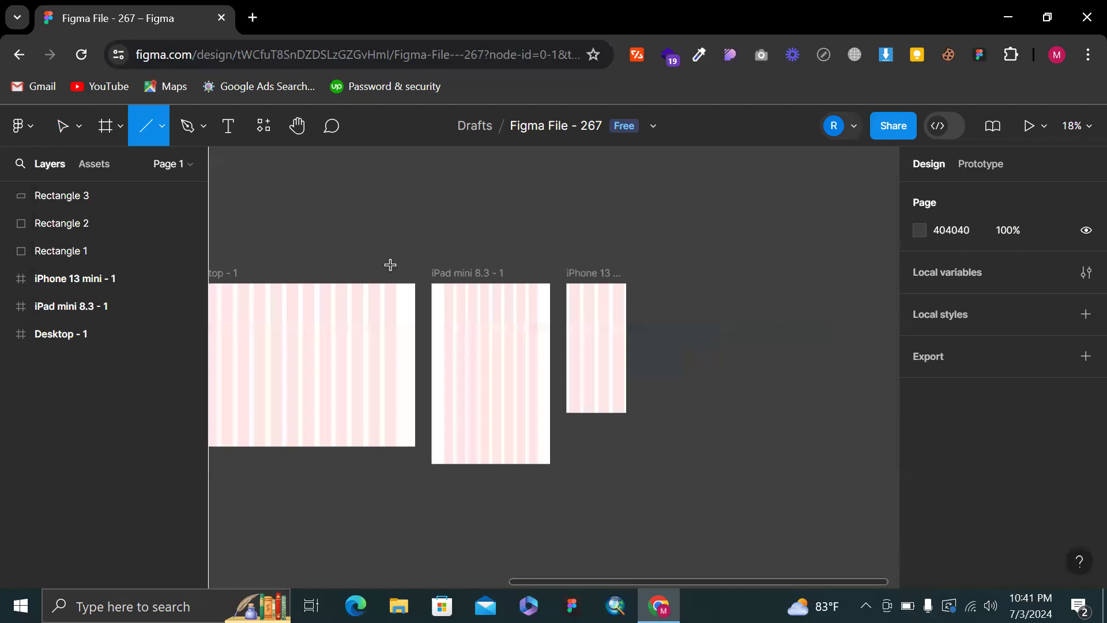
pyautogui.hscroll(-5, 455, 313)
pyautogui.scroll(5, 455, 313)
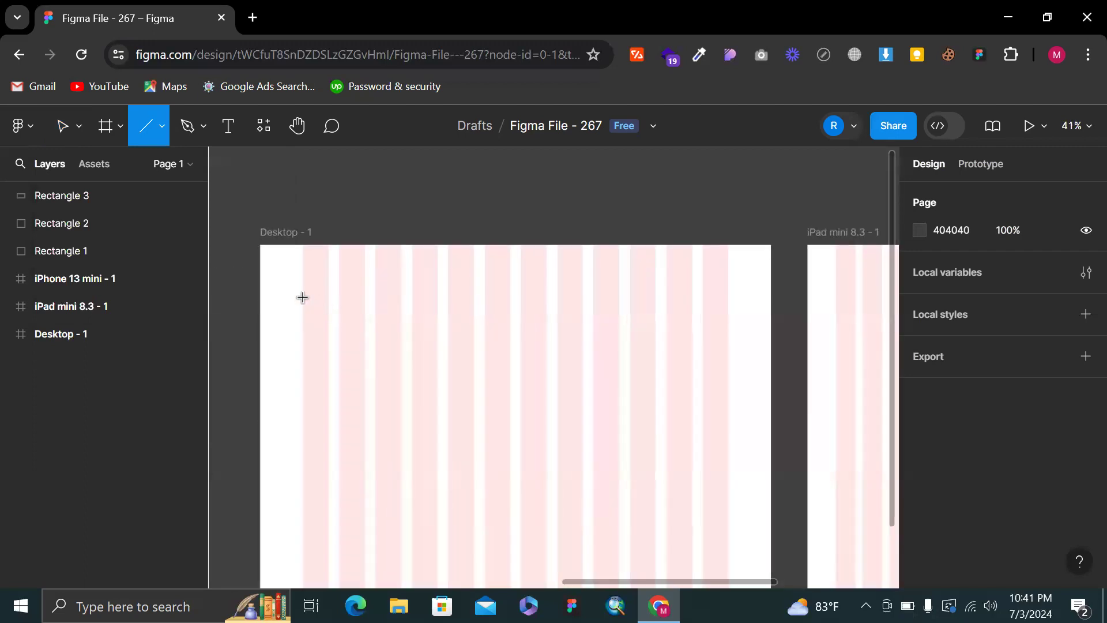
pyautogui.moveTo(302, 298)
pyautogui.mouseDown()
pyautogui.moveTo(608, 292)
pyautogui.moveTo(357, 298)
pyautogui.moveTo(365, 299)
pyautogui.mouseUp()
pyautogui.scroll(6, 365, 299)
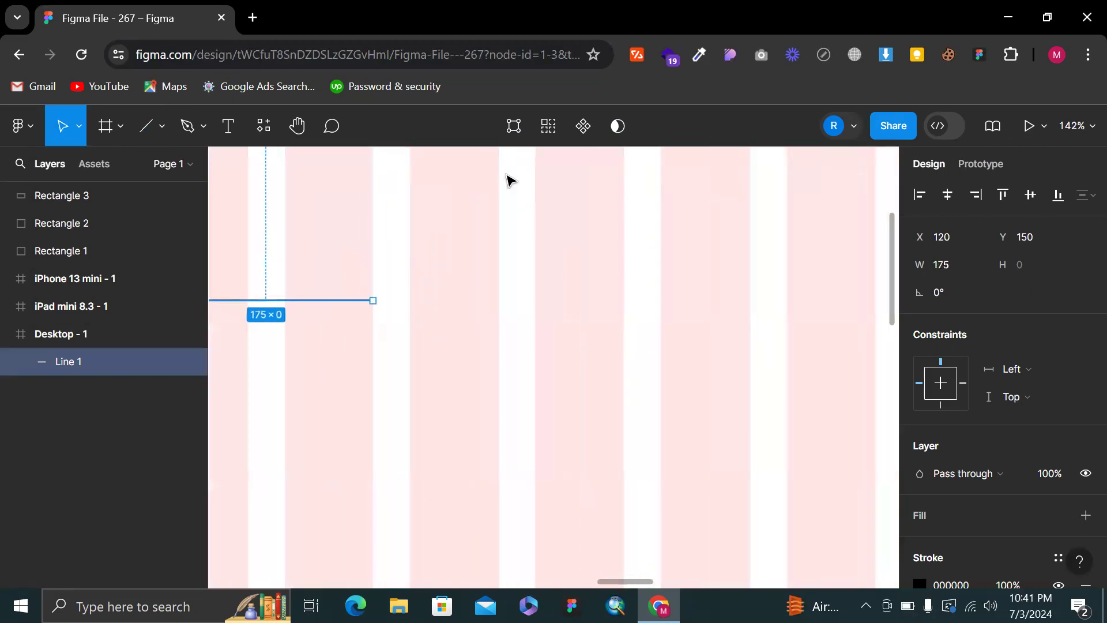
pyautogui.click(507, 178)
pyautogui.hscroll(-4, 507, 178)
pyautogui.scroll(3, 508, 222)
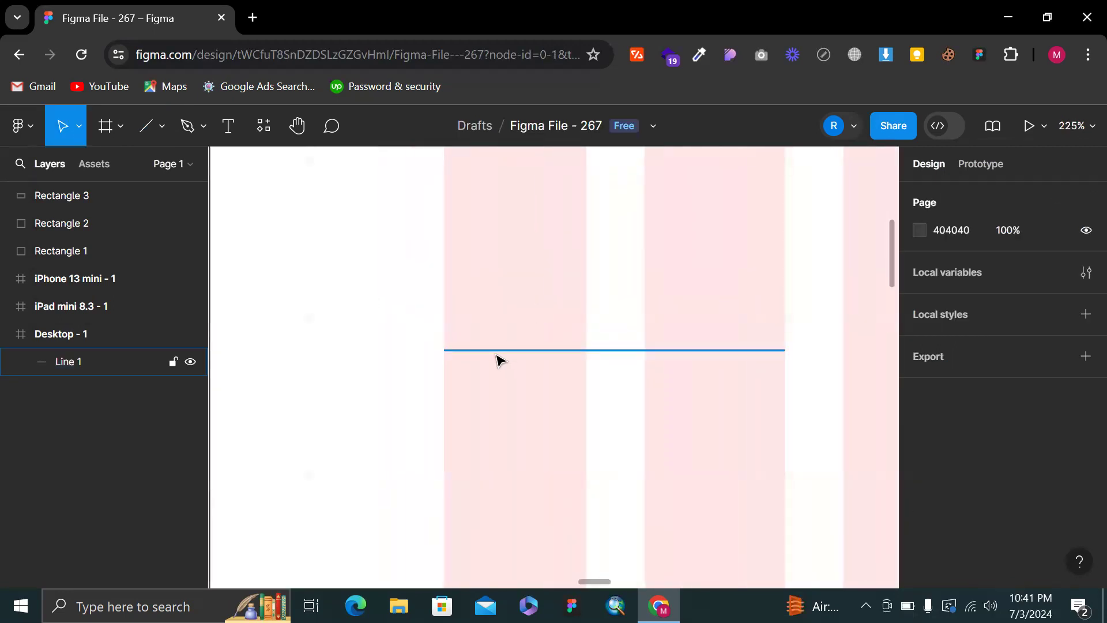
# Delete the line from the Desktop - 1 frame
pyautogui.click(497, 354)
pyautogui.scroll(-5, 616, 387)
pyautogui.scroll(-2, 660, 348)
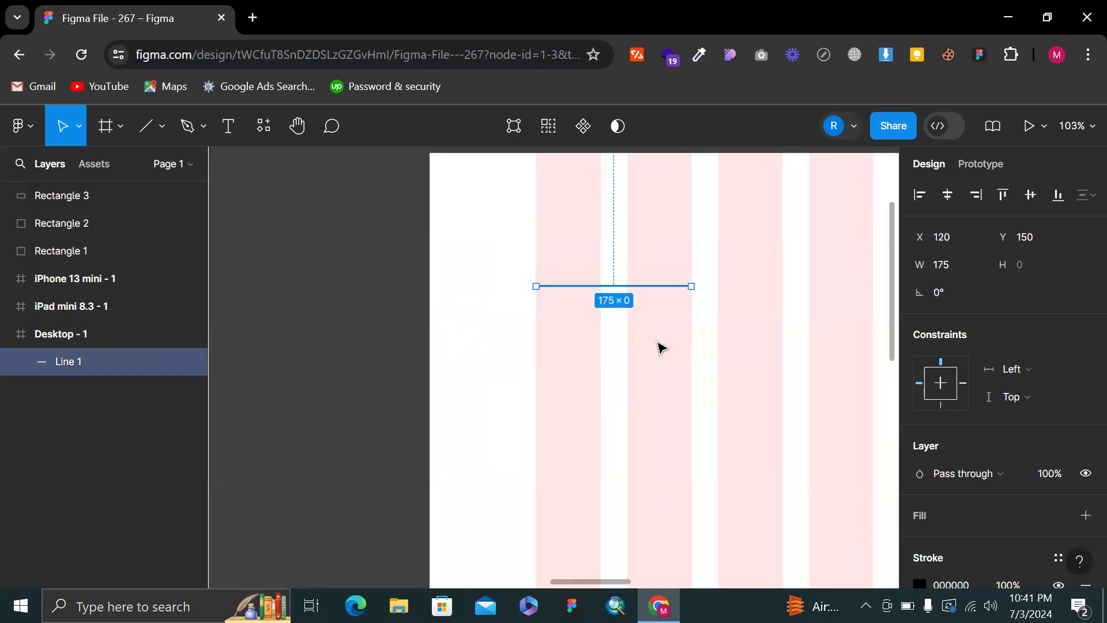
pyautogui.scroll(3, 563, 287)
pyautogui.click(585, 292)
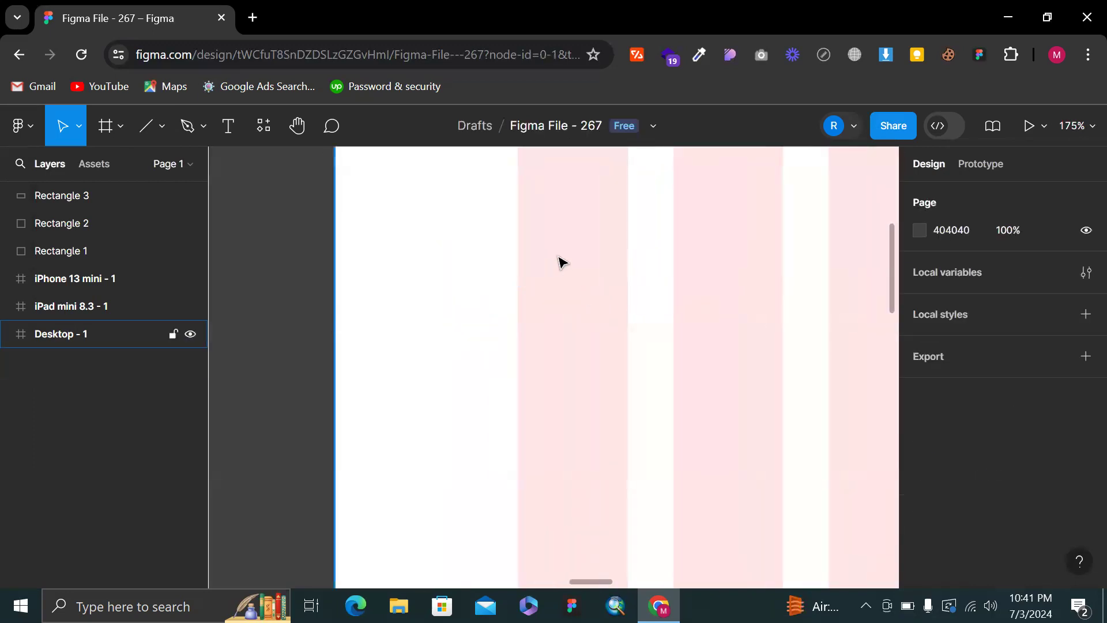
# Draw a horizontal arrow about 35 long pointing right inside the first grid column of the Desktop - 1 frame
pyautogui.click(196, 127)
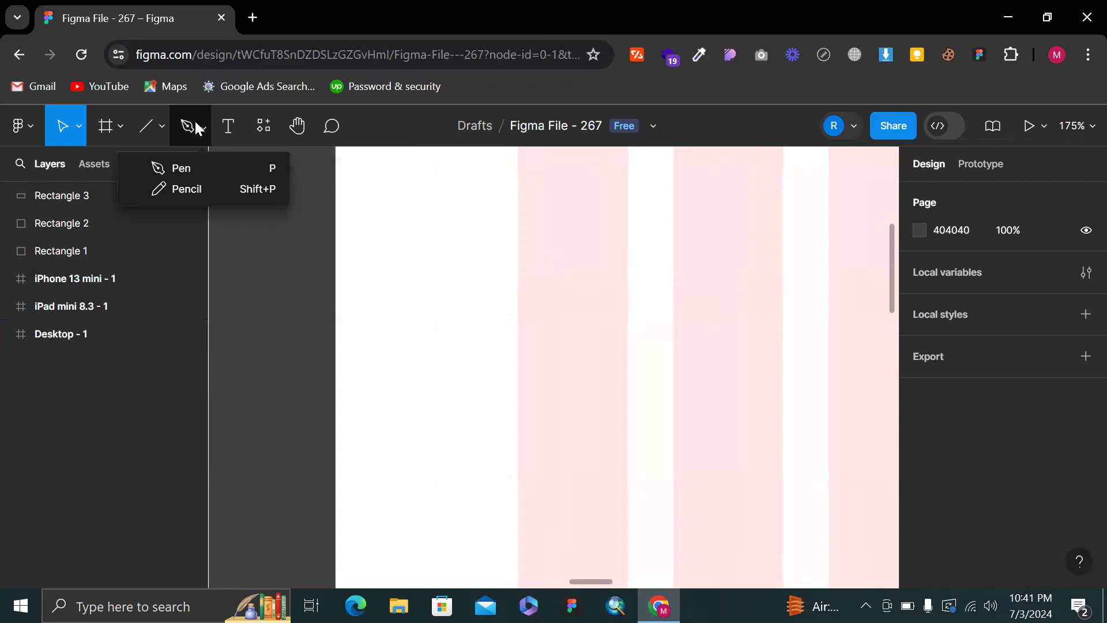
pyautogui.click(154, 132)
pyautogui.click(129, 209)
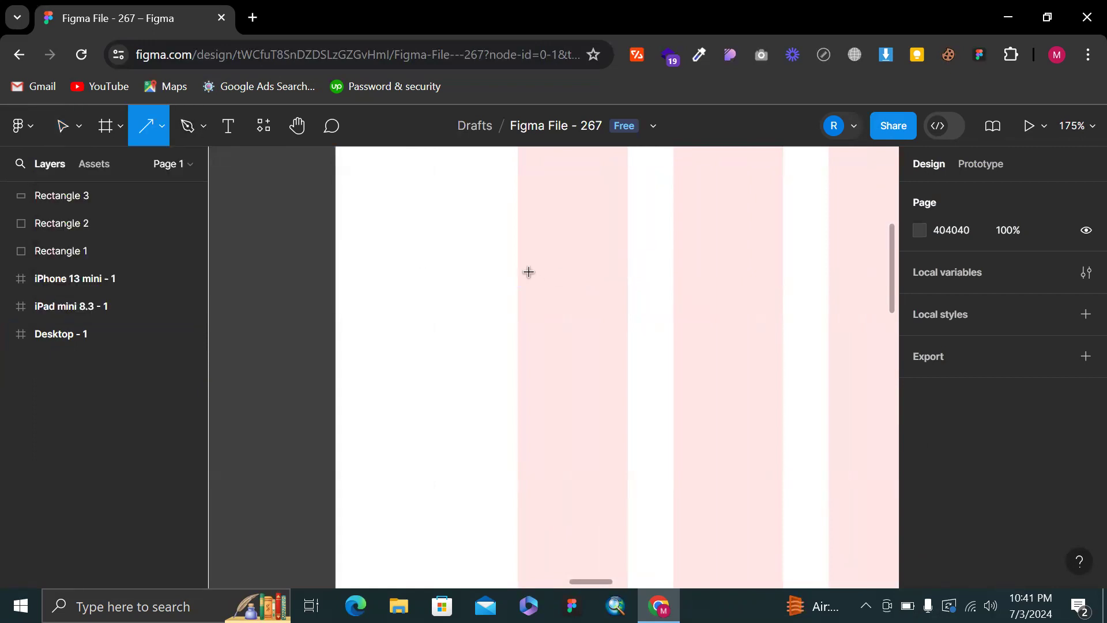
pyautogui.moveTo(529, 273); pyautogui.dragTo(583, 293)
pyautogui.scroll(5, 586, 296)
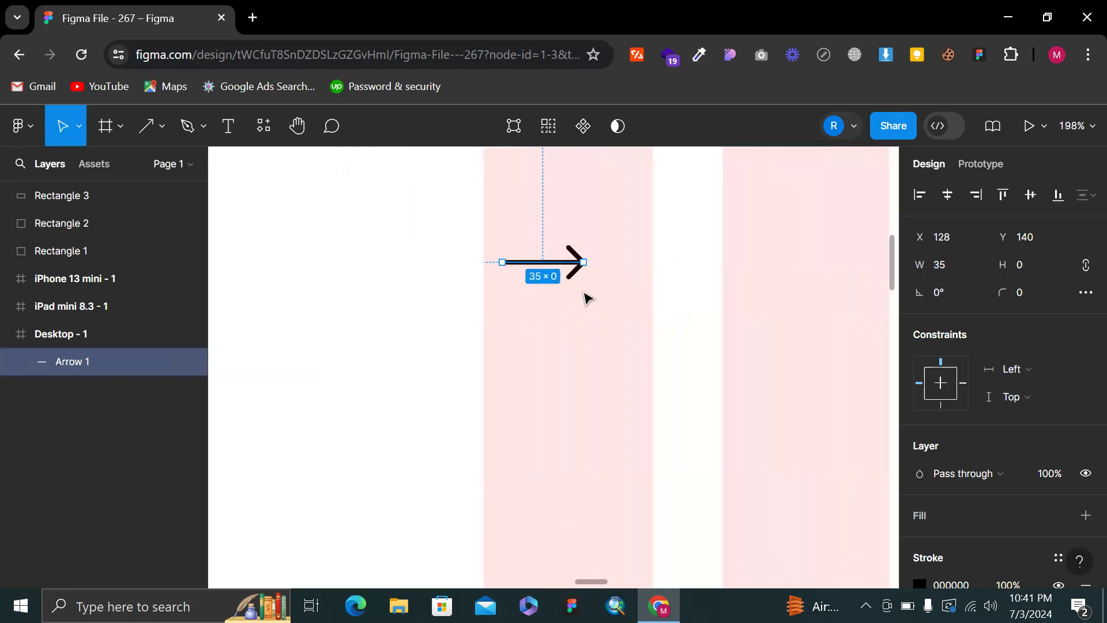
pyautogui.click(546, 227)
pyautogui.scroll(-3, 562, 254)
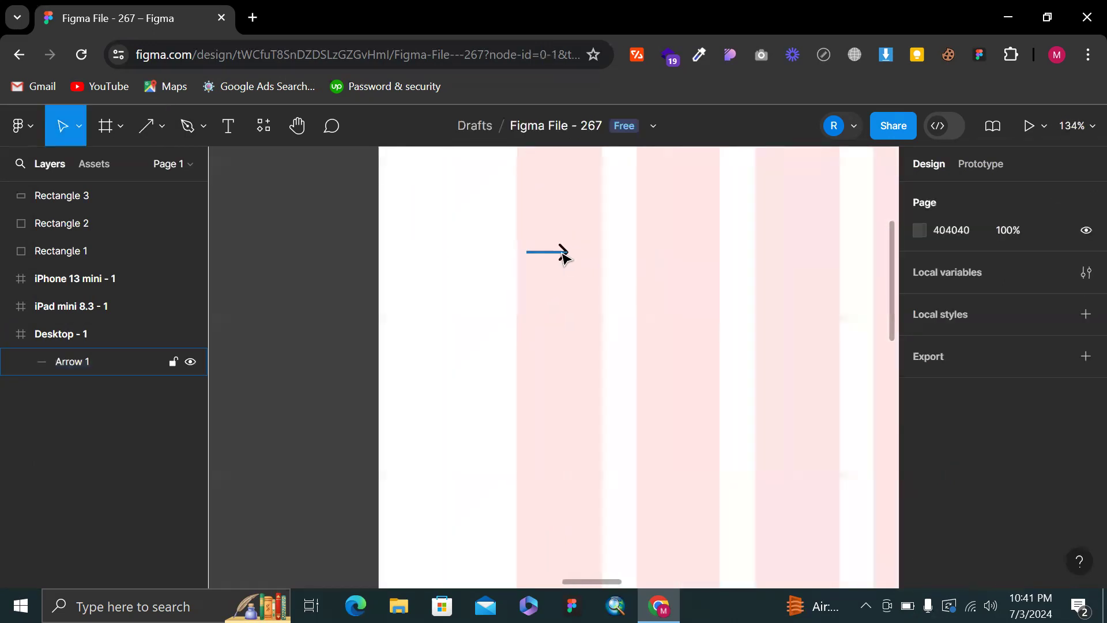
# Rotate the arrow to 180° so it points left and shorten it from its tail end
pyautogui.click(562, 253)
pyautogui.scroll(1, 568, 252)
pyautogui.moveTo(570, 247); pyautogui.dragTo(432, 277)
pyautogui.scroll(3, 516, 252)
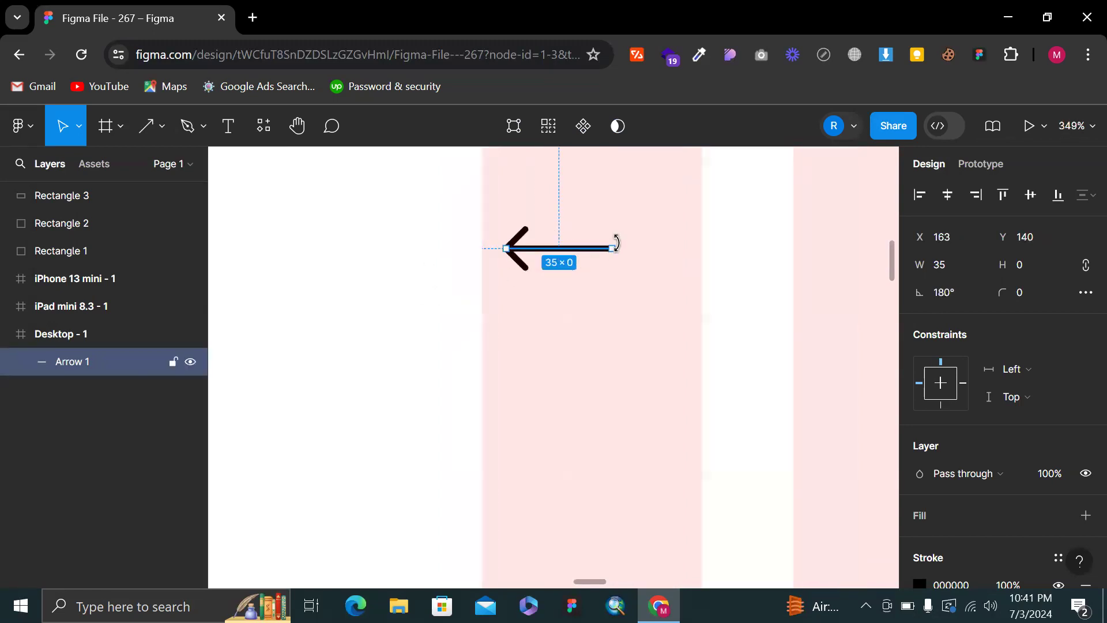
pyautogui.moveTo(612, 248); pyautogui.dragTo(567, 248)
pyautogui.click(669, 223)
# Delete the arrow from the Desktop - 1 frame
pyautogui.scroll(-3, 669, 224)
pyautogui.click(597, 235)
pyautogui.press('Delete')
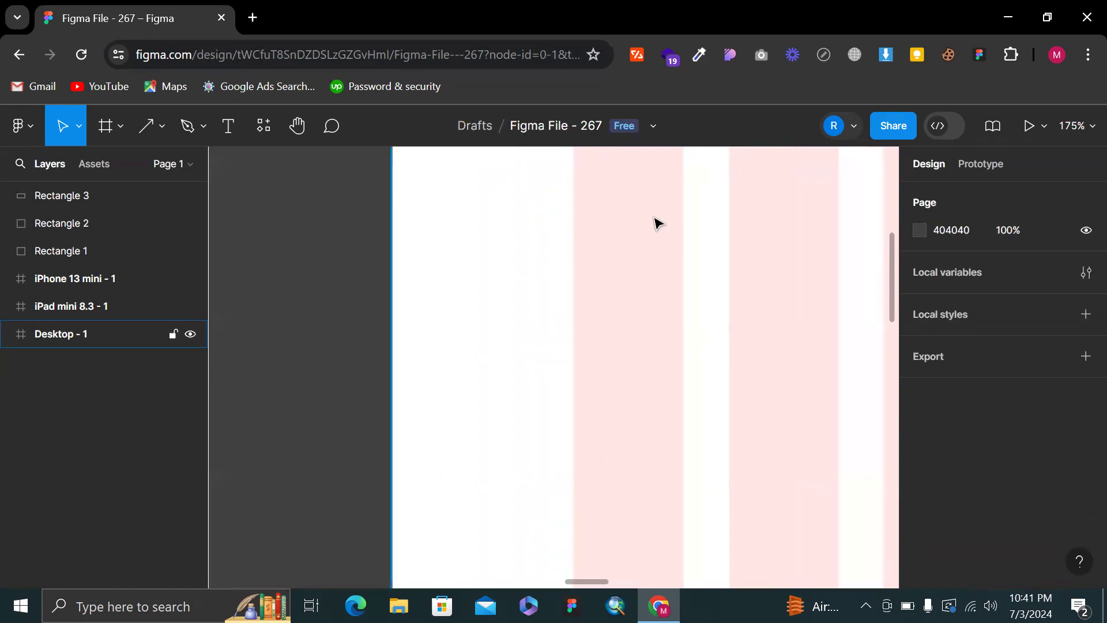
# Draw an ellipse about 321 × 312 on the empty canvas below the row of rectangles
pyautogui.scroll(-5, 656, 222)
pyautogui.scroll(-2, 568, 214)
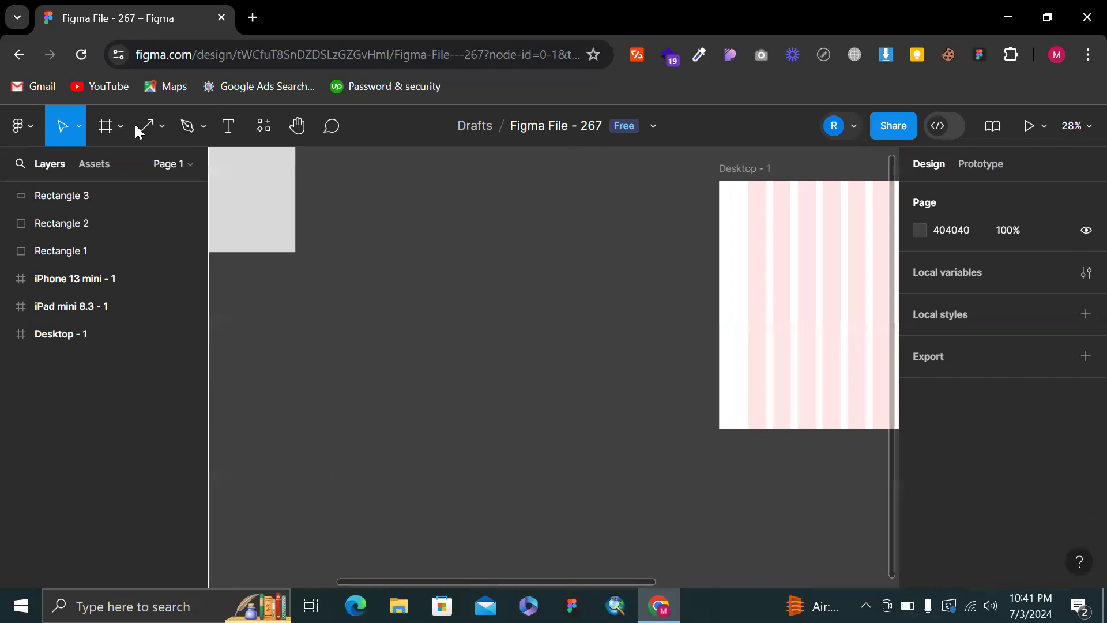
pyautogui.click(165, 128)
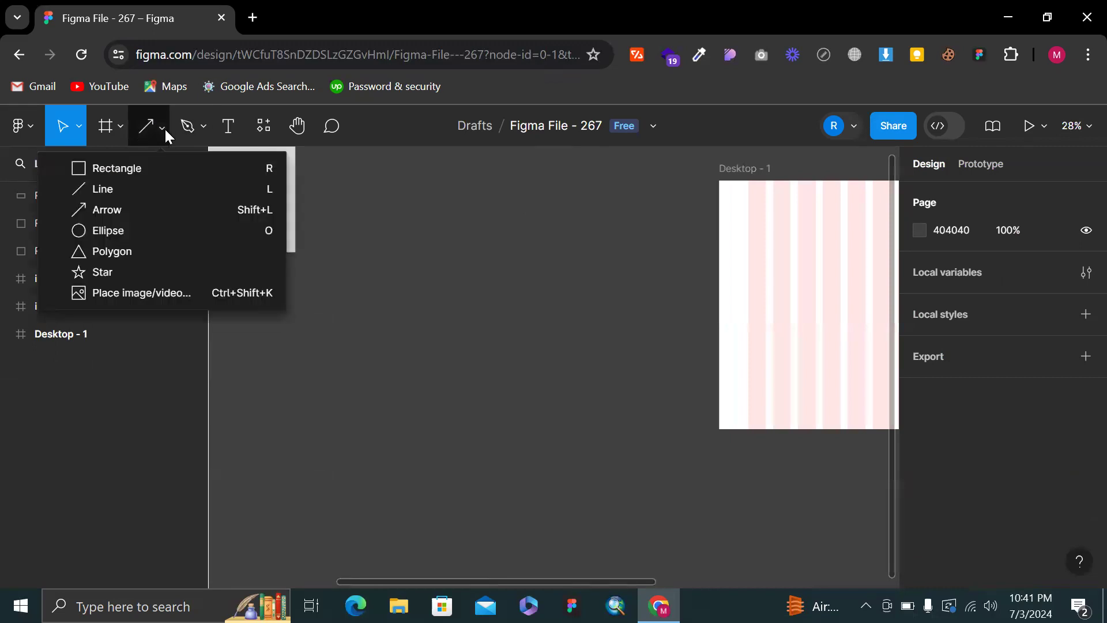
pyautogui.click(117, 233)
pyautogui.scroll(-3, 375, 206)
pyautogui.scroll(3, 401, 310)
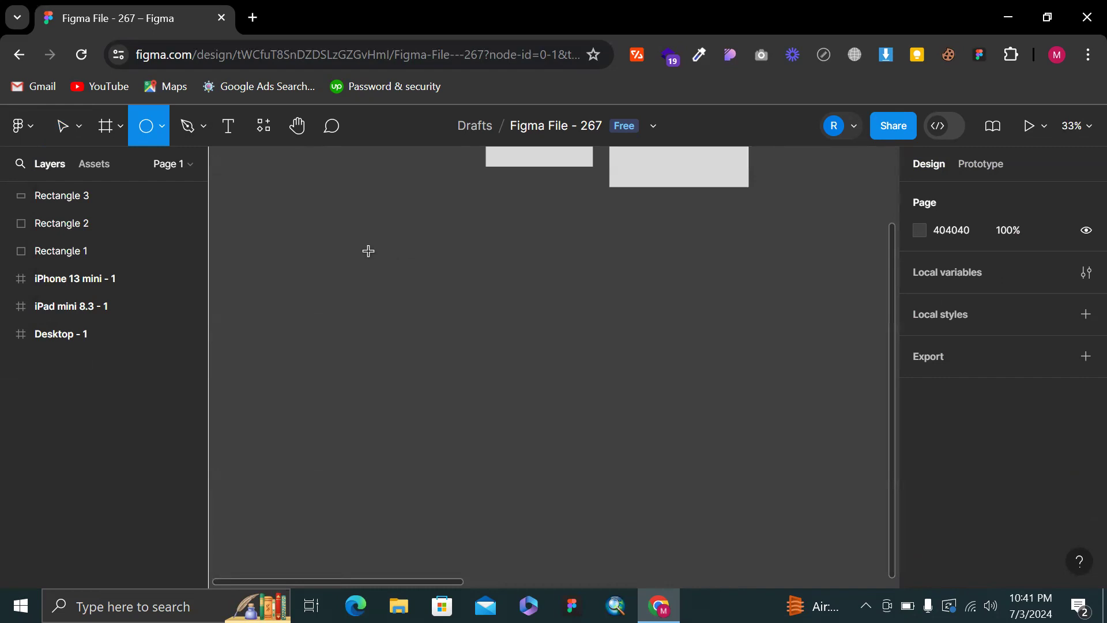
pyautogui.moveTo(355, 245); pyautogui.dragTo(447, 333)
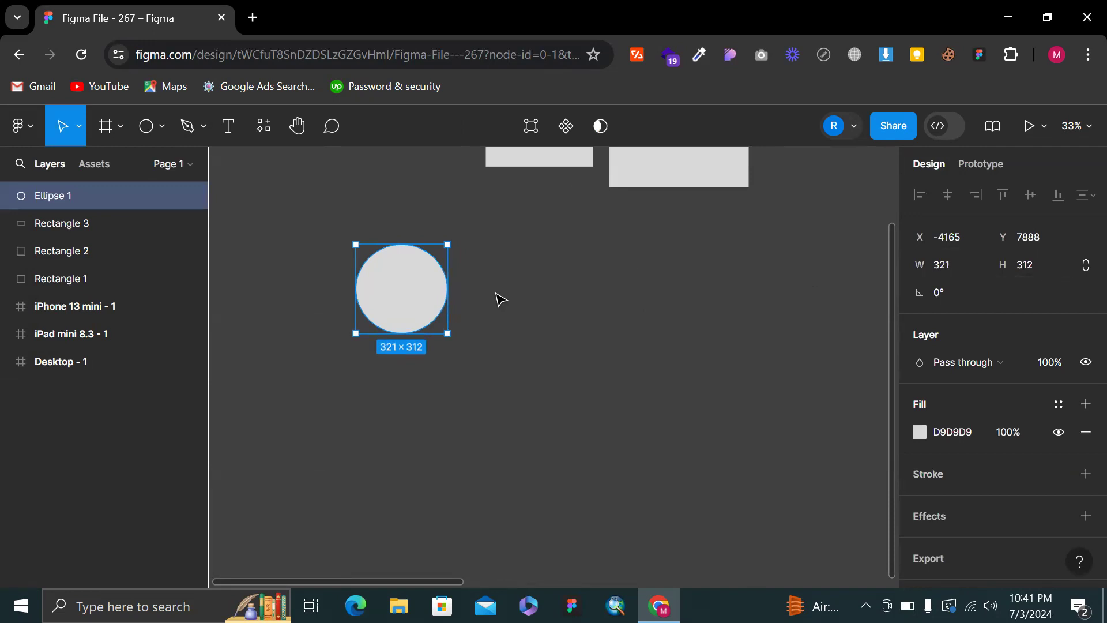
# Flatten the ellipse from its lower edge to a height of about 101, keeping its width
pyautogui.scroll(3, 417, 285)
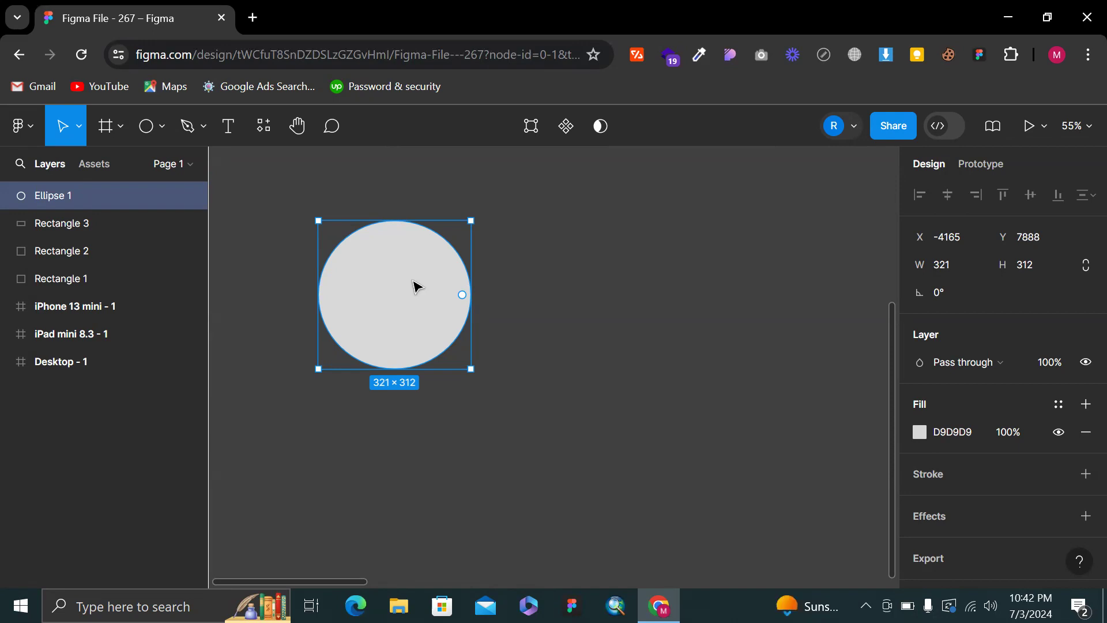
pyautogui.moveTo(628, 282); pyautogui.dragTo(405, 324)
pyautogui.click(538, 338)
pyautogui.click(434, 325)
pyautogui.scroll(-3, 539, 329)
pyautogui.hscroll(1, 452, 336)
pyautogui.scroll(2, 447, 337)
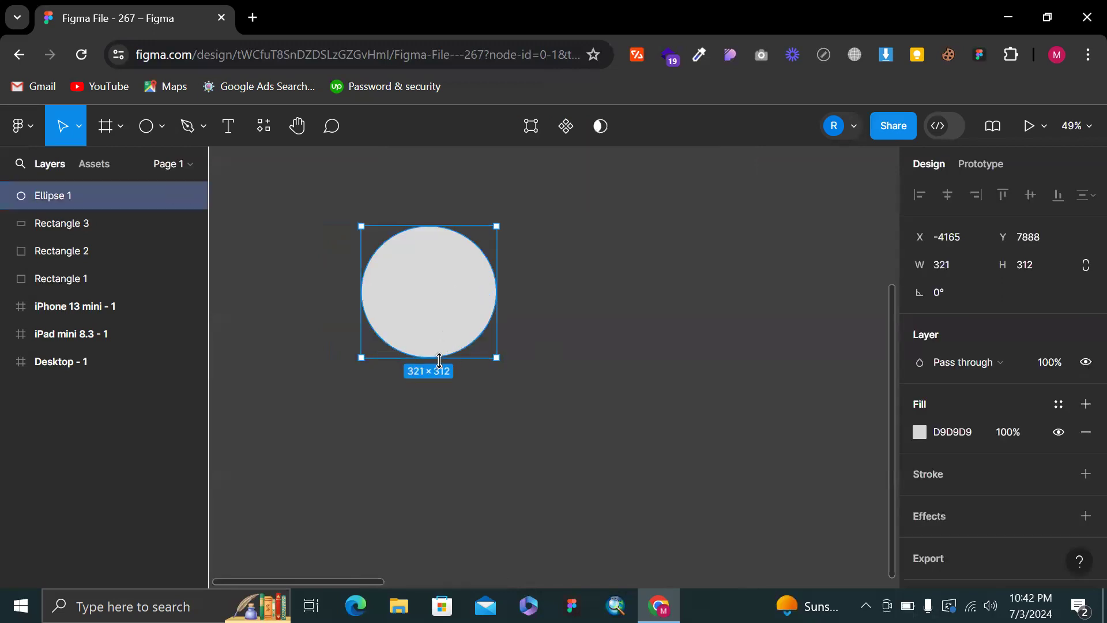
pyautogui.moveTo(473, 277); pyautogui.dragTo(442, 268)
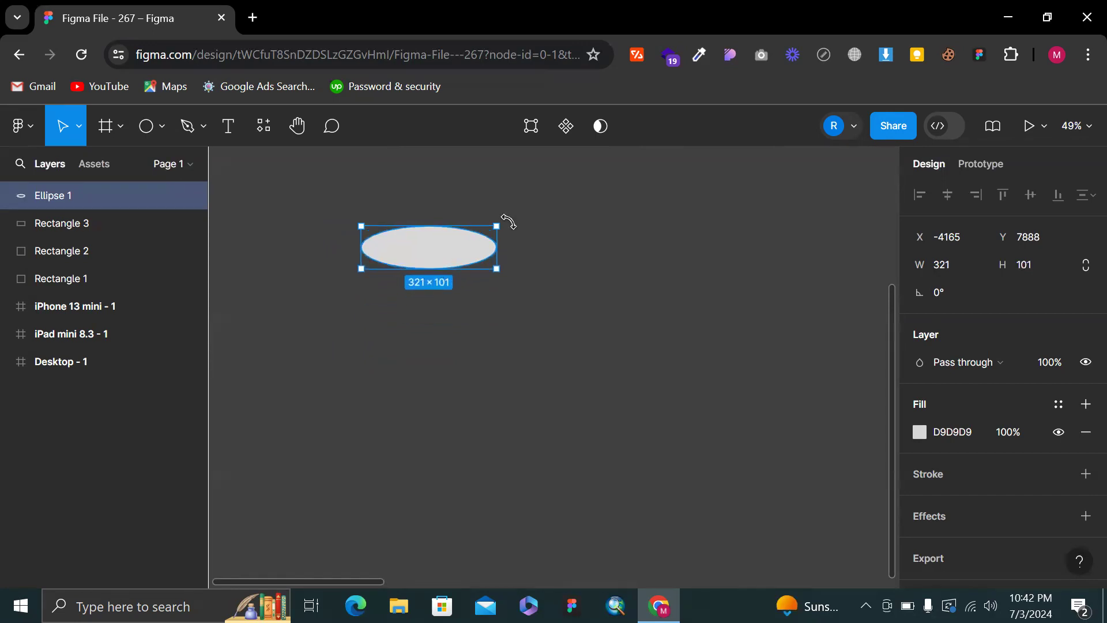
# Try rotating the ellipse to 90° and widening its narrow side to about 175, and undo both changes
pyautogui.moveTo(507, 219); pyautogui.dragTo(430, 188)
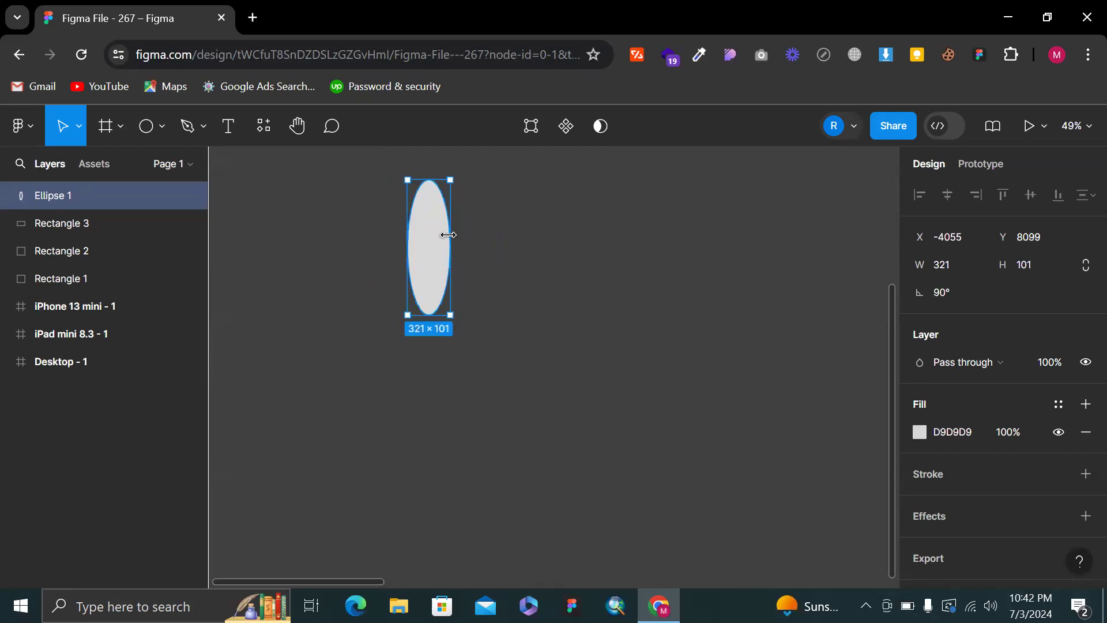
pyautogui.moveTo(482, 242); pyautogui.dragTo(478, 240)
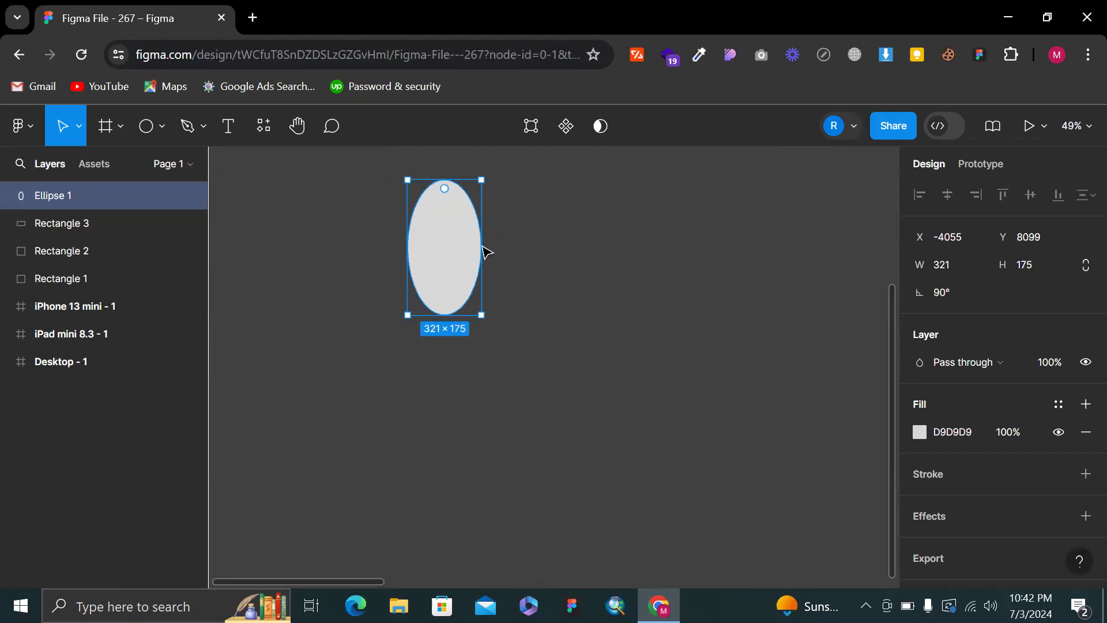
pyautogui.hotkey('ctrl', 'z')
pyautogui.hotkey('ctrl', 'z')
# Stretch the flattened ellipse from its lower edge to a height of about 218
pyautogui.moveTo(452, 301)
pyautogui.mouseDown()
pyautogui.moveTo(447, 293)
pyautogui.moveTo(450, 317)
pyautogui.mouseUp()
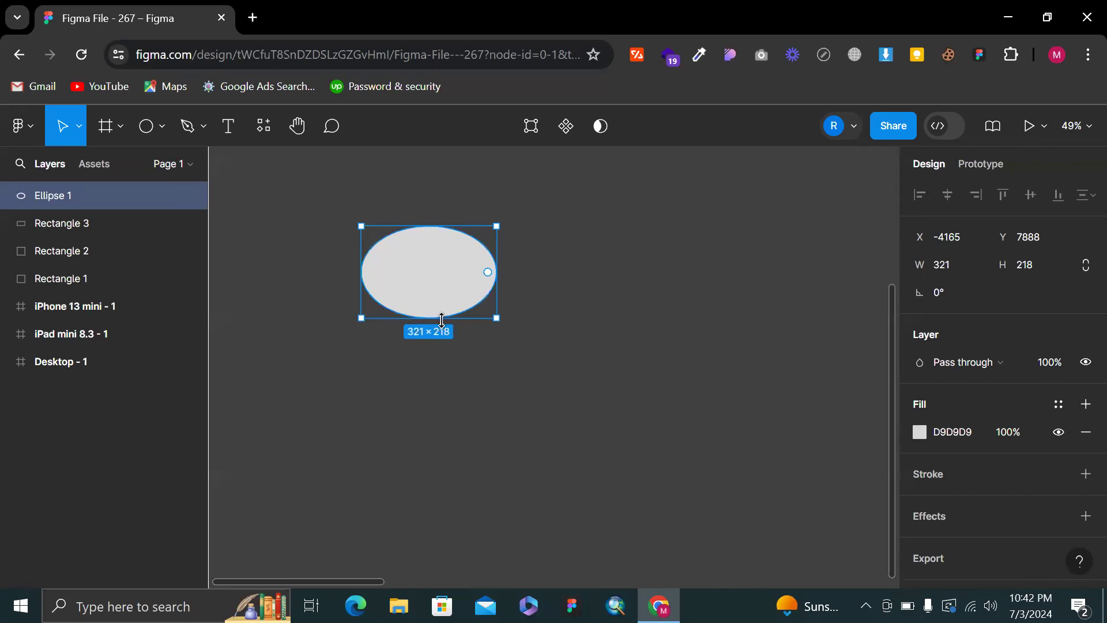
pyautogui.click(561, 282)
# Draw a perfect circle about 271 × 271 to the right of the ellipse
pyautogui.click(158, 127)
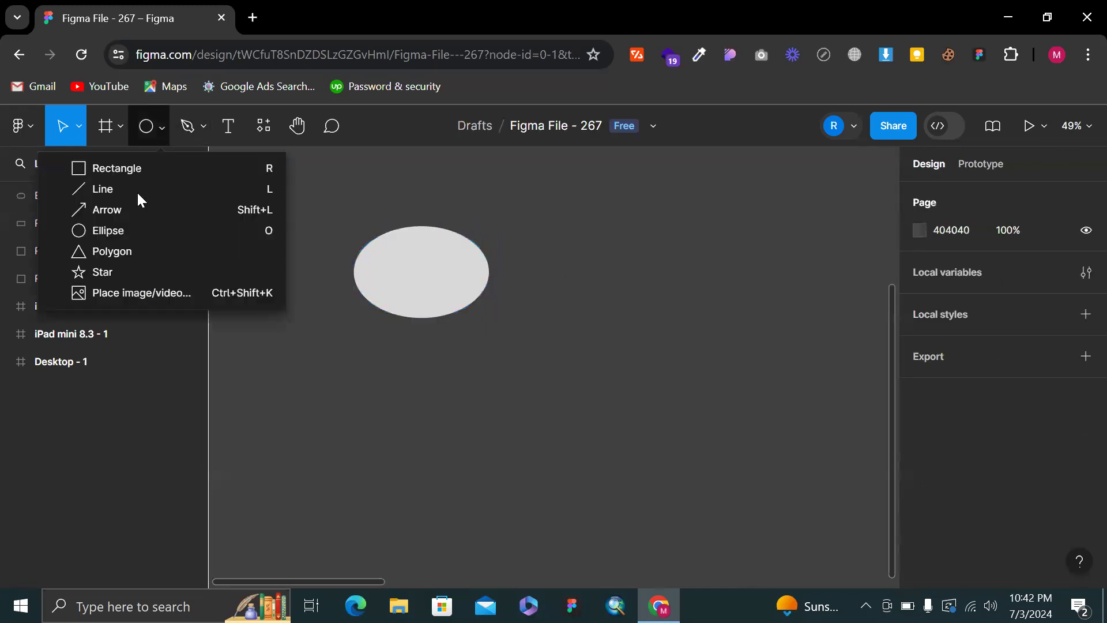
pyautogui.click(117, 236)
pyautogui.hscroll(3, 571, 262)
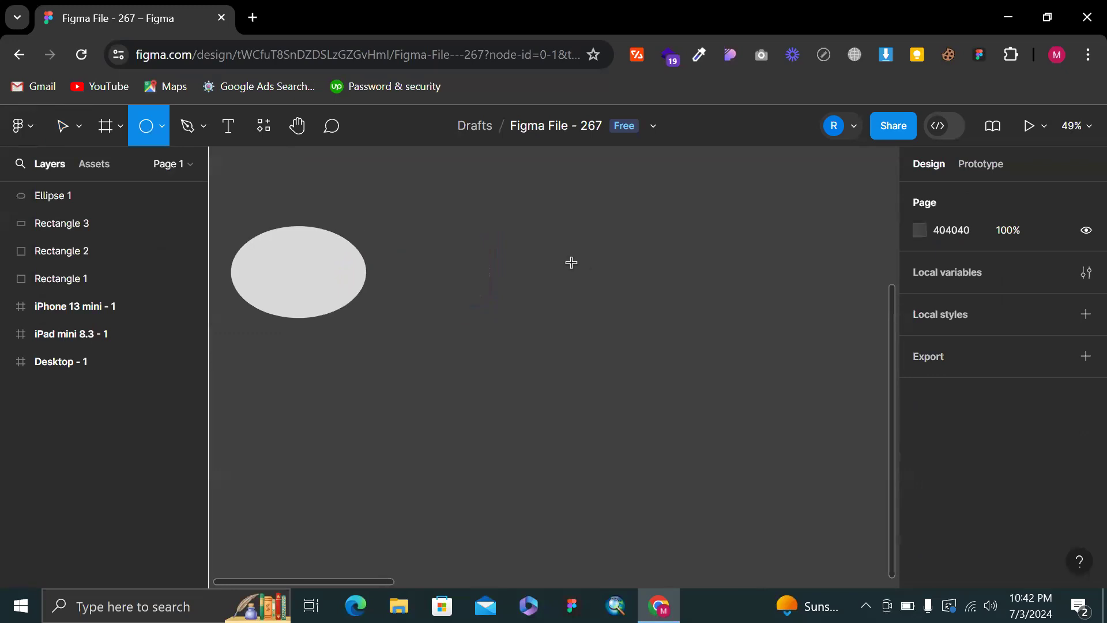
pyautogui.moveTo(524, 246)
pyautogui.mouseDown()
pyautogui.moveTo(682, 410)
pyautogui.moveTo(639, 340)
pyautogui.mouseUp()
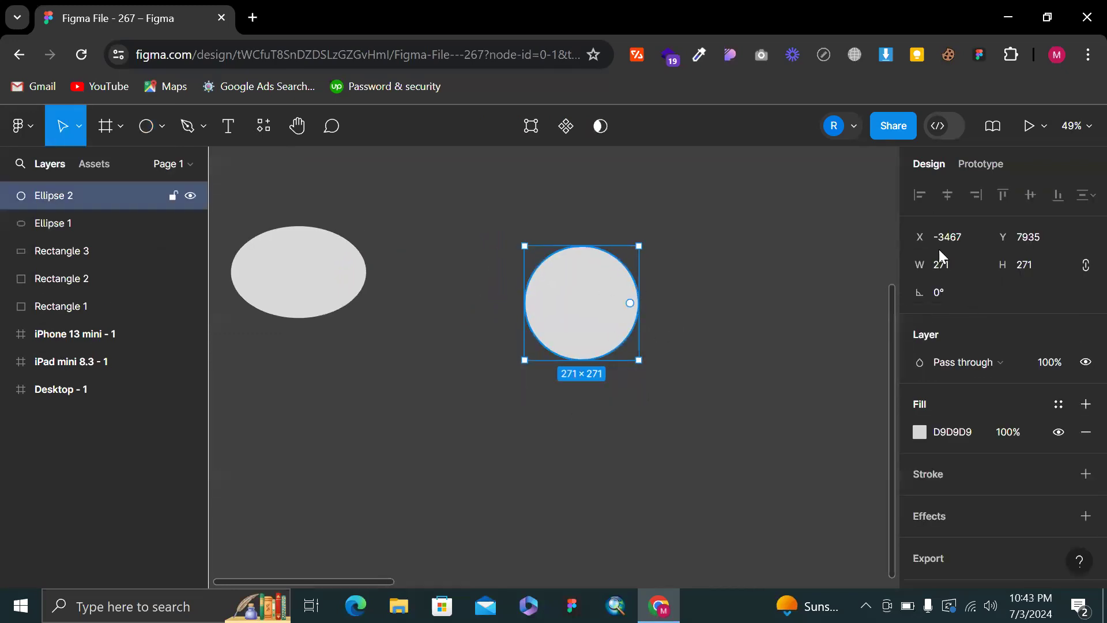
pyautogui.click(630, 237)
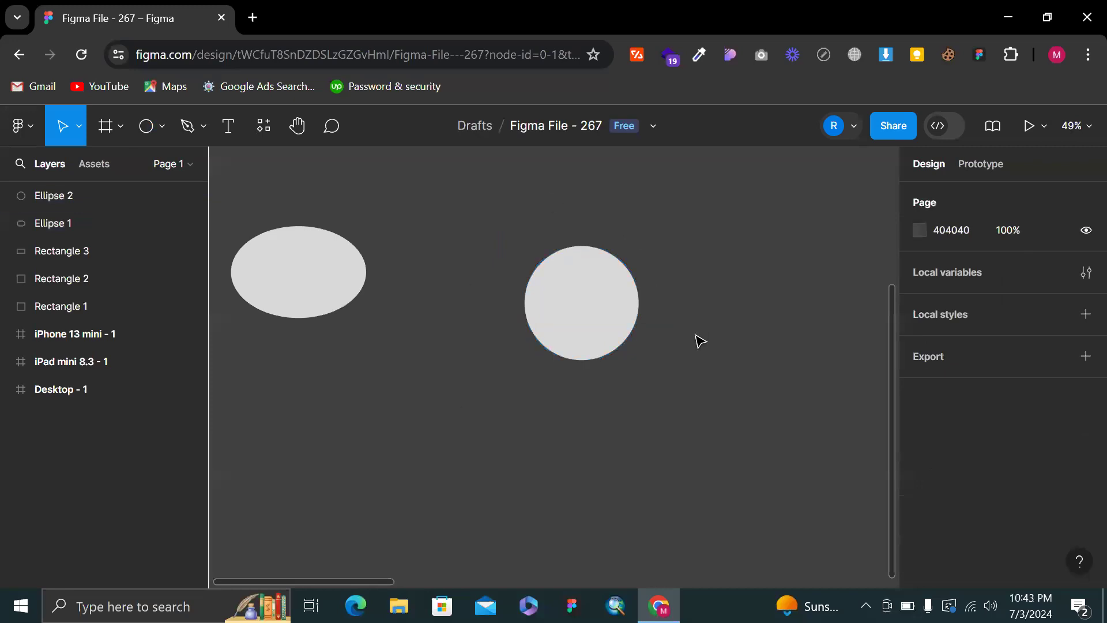
# Move the circle close to the ellipse's right side and align their vertical centers
pyautogui.click(331, 286)
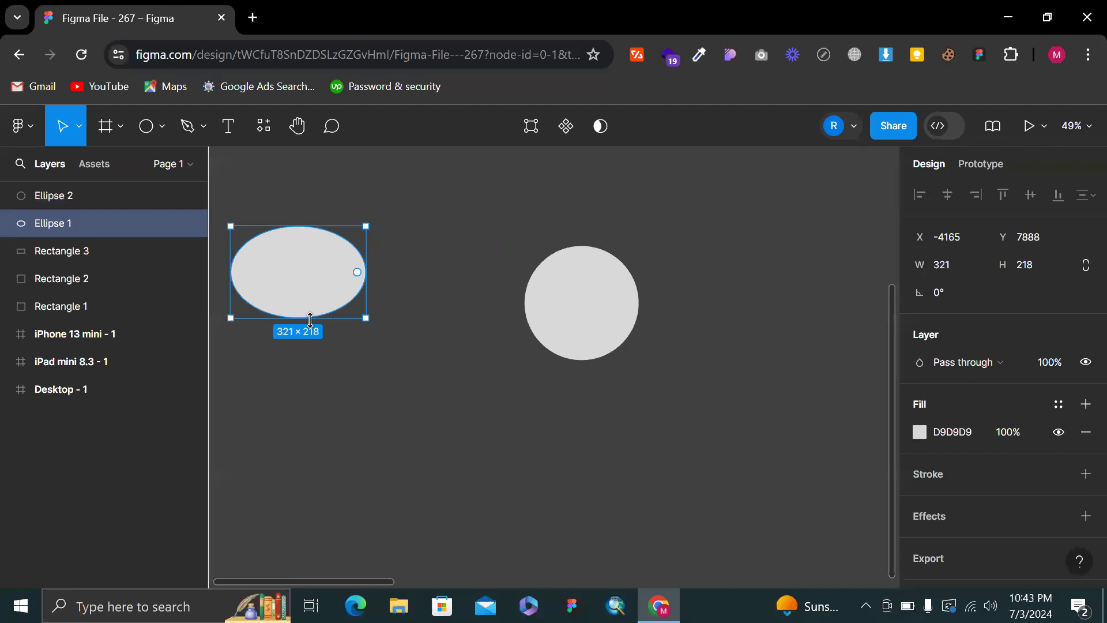
pyautogui.moveTo(606, 334); pyautogui.dragTo(462, 303)
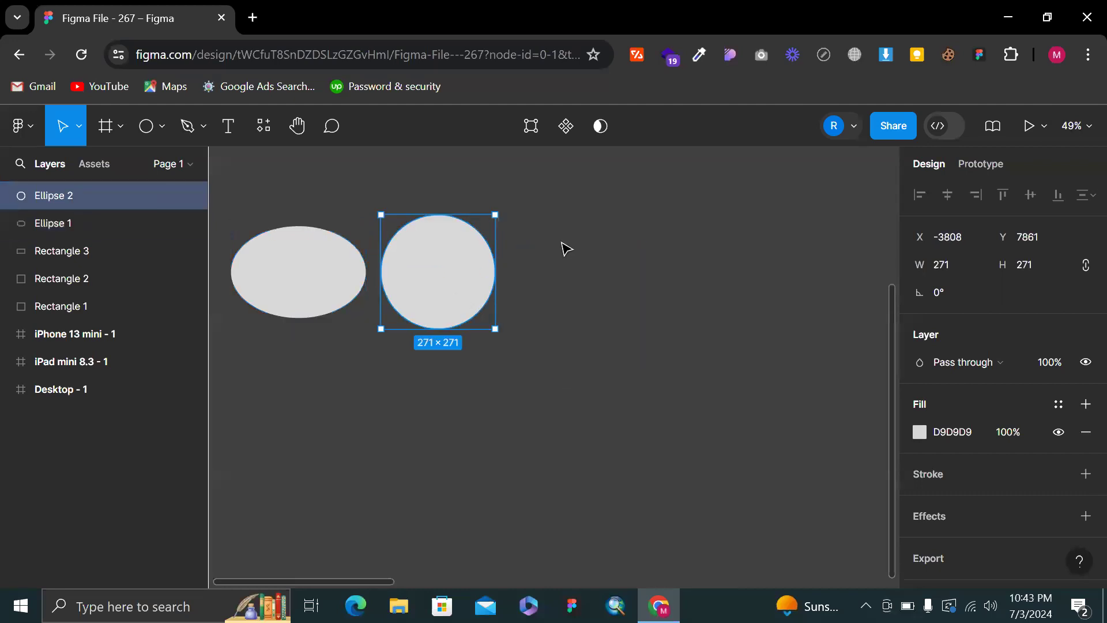
pyautogui.click(566, 249)
# Move the ellipse and circle together to the left of the rectangles so all the shapes form a row
pyautogui.scroll(5, 565, 248)
pyautogui.scroll(-3, 564, 247)
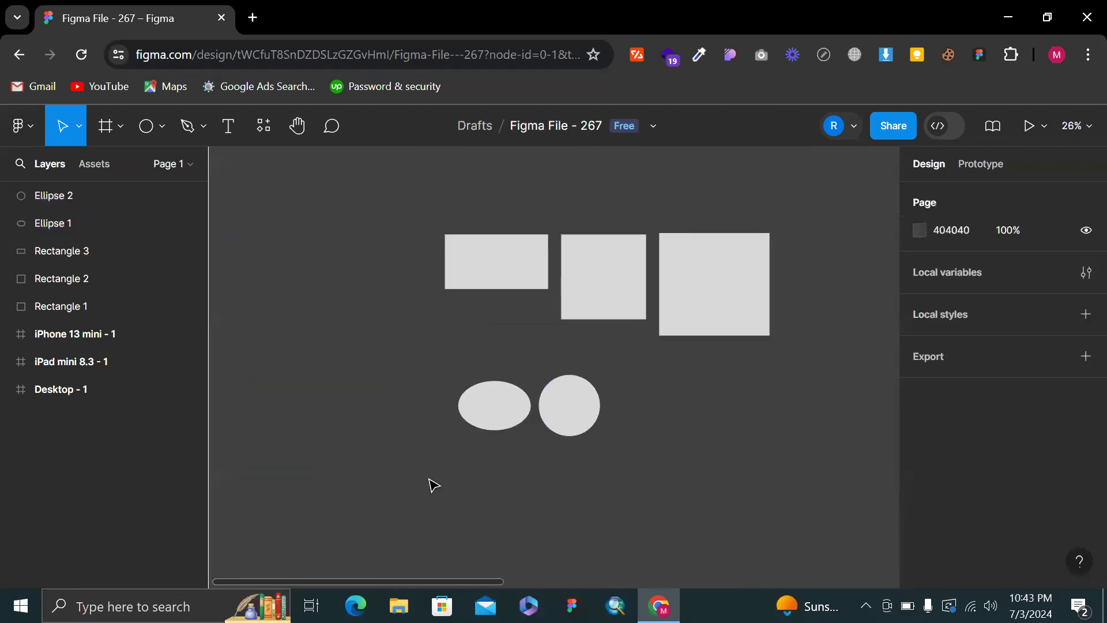
pyautogui.moveTo(368, 358); pyautogui.dragTo(633, 478)
pyautogui.moveTo(547, 426); pyautogui.dragTo(340, 284)
pyautogui.click(479, 377)
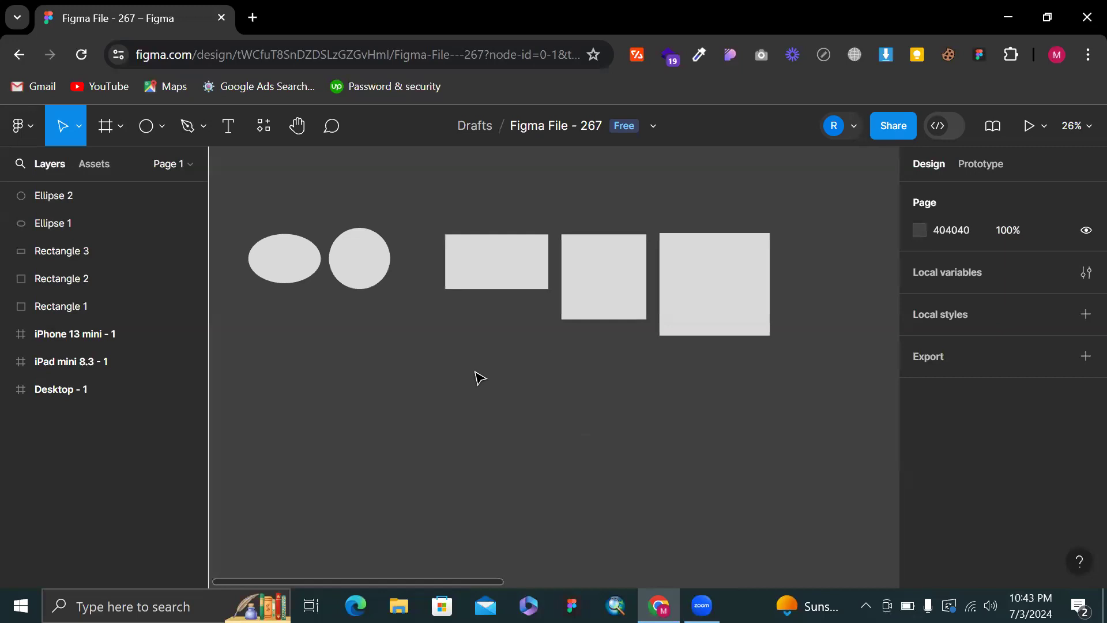
# Draw a triangle about 493 × 493 with the Polygon tool, below the ellipse and circle
pyautogui.click(162, 126)
pyautogui.click(140, 250)
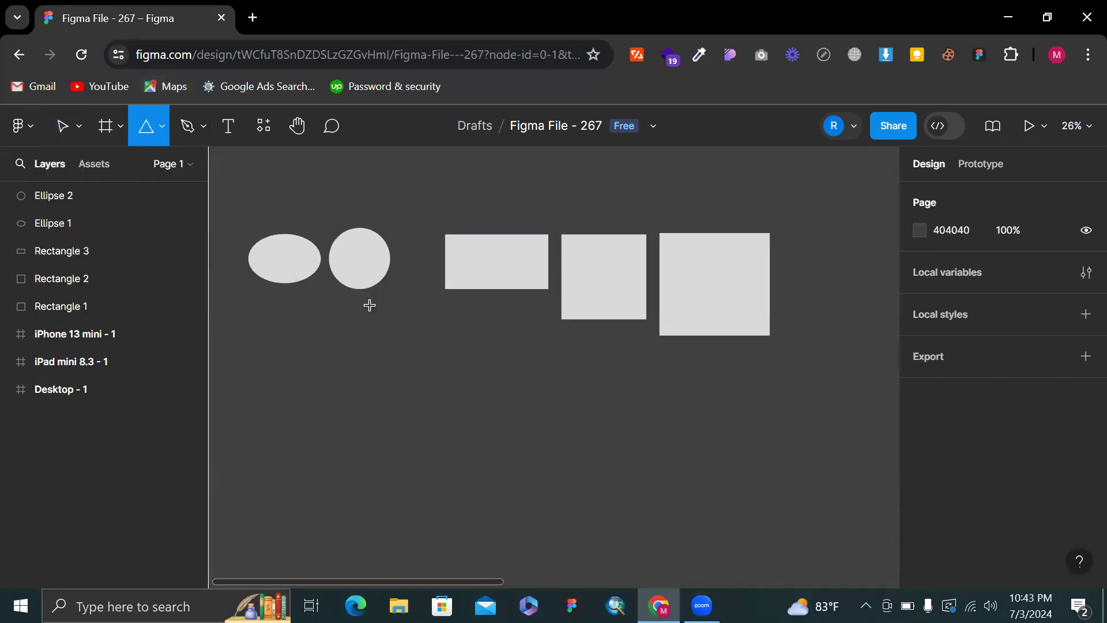
pyautogui.scroll(-2, 215, 249)
pyautogui.hscroll(-2, 215, 249)
pyautogui.scroll(-2, 383, 322)
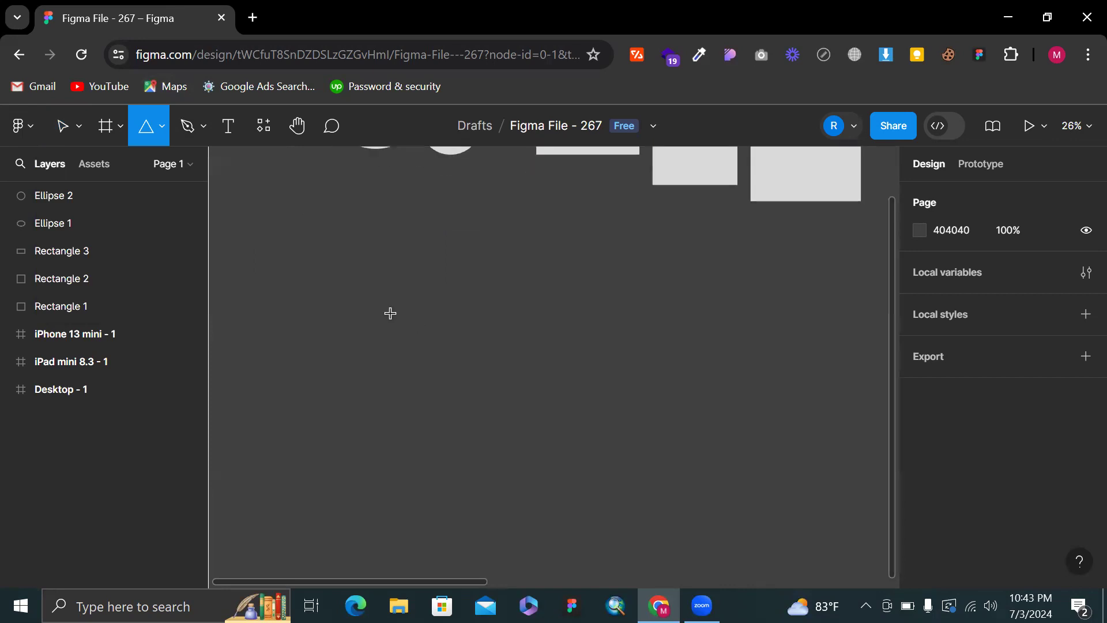
pyautogui.scroll(-2, 398, 305)
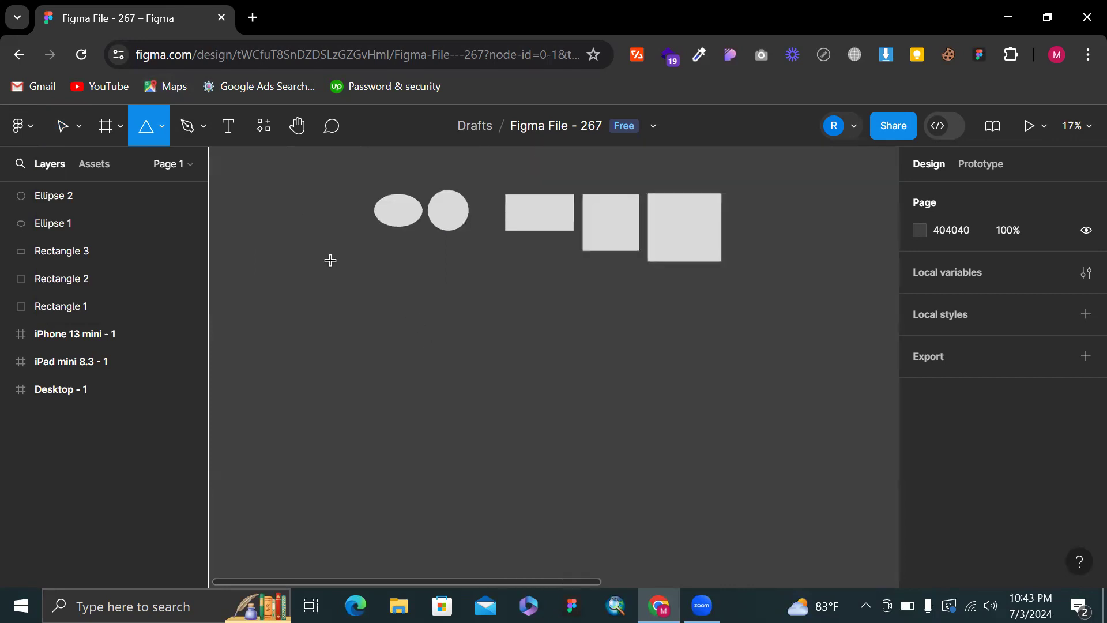
pyautogui.click(162, 134)
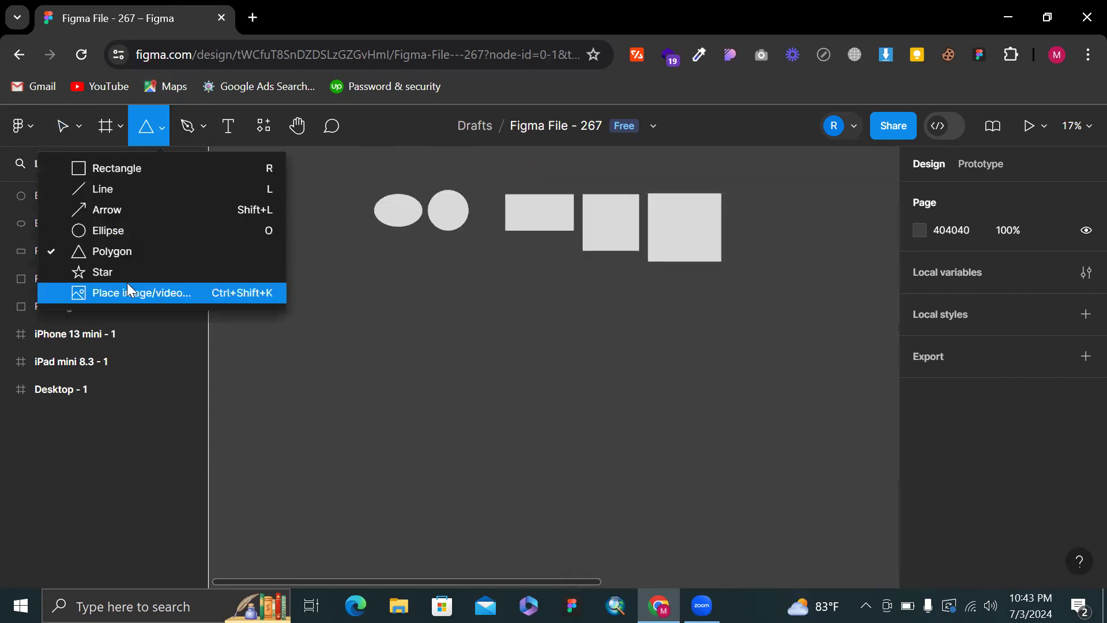
pyautogui.click(143, 249)
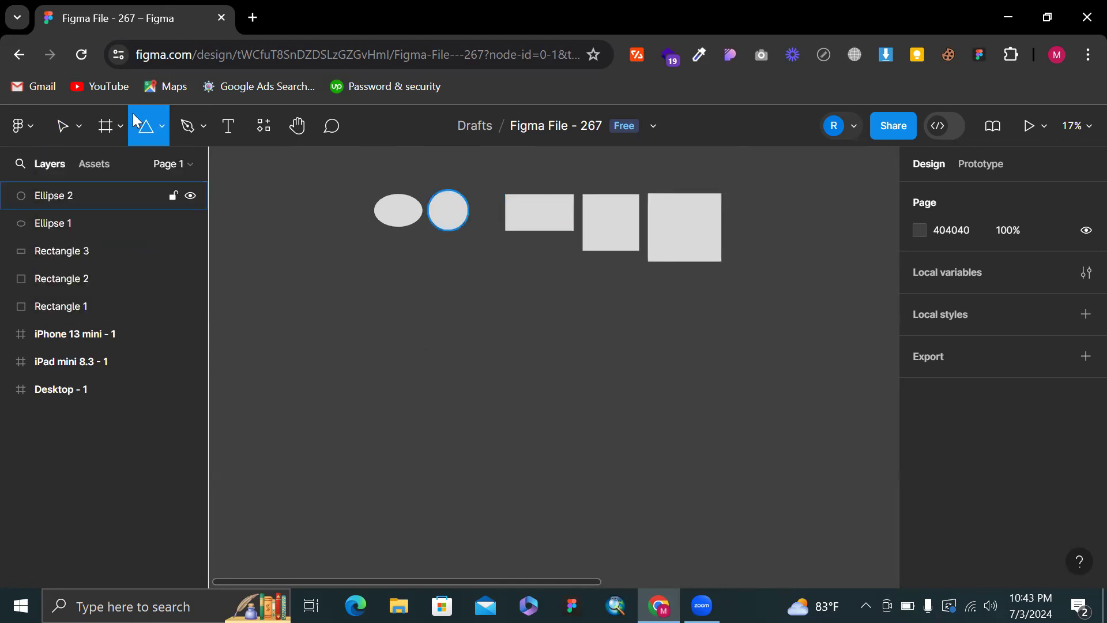
pyautogui.click(164, 143)
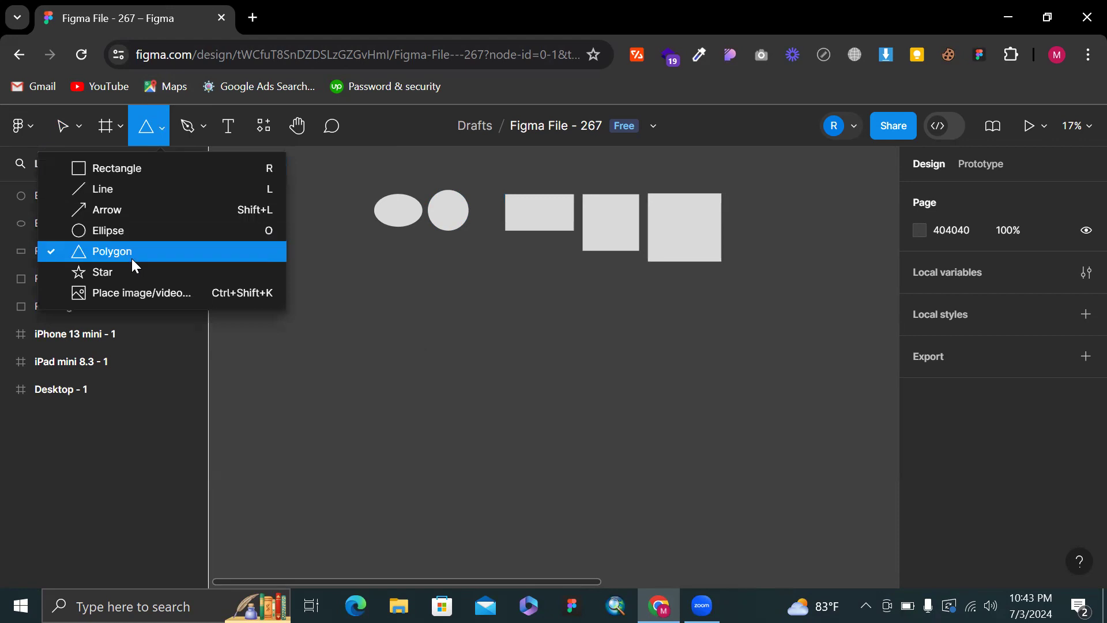
pyautogui.click(132, 251)
pyautogui.scroll(3, 445, 305)
pyautogui.moveTo(379, 278)
pyautogui.mouseDown()
pyautogui.moveTo(507, 421)
pyautogui.moveTo(485, 378)
pyautogui.moveTo(460, 364)
pyautogui.moveTo(523, 417)
pyautogui.mouseUp()
pyautogui.hscroll(3, 636, 309)
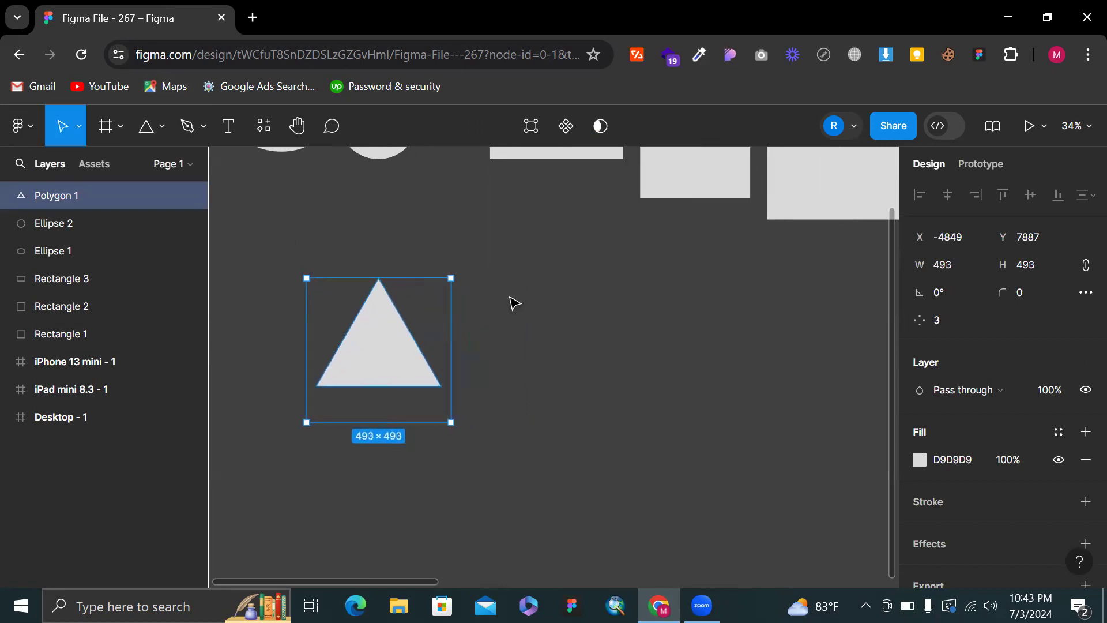
# Draw a second, narrow polygon about 94 × 277 to the right of the triangle, lying on its side at 90°
pyautogui.click(156, 128)
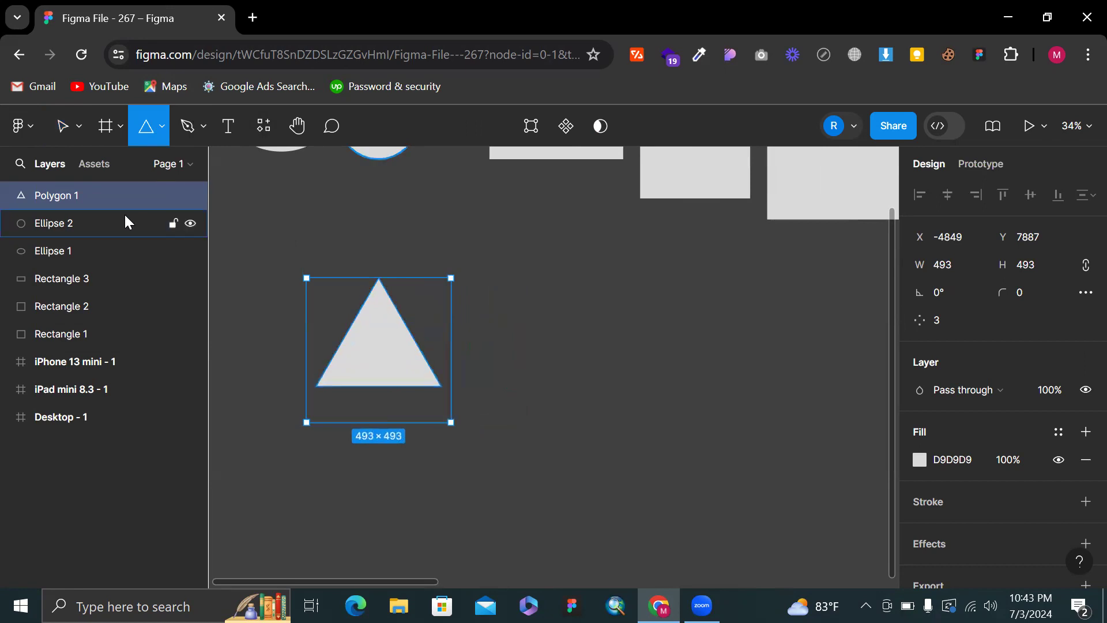
pyautogui.click(163, 127)
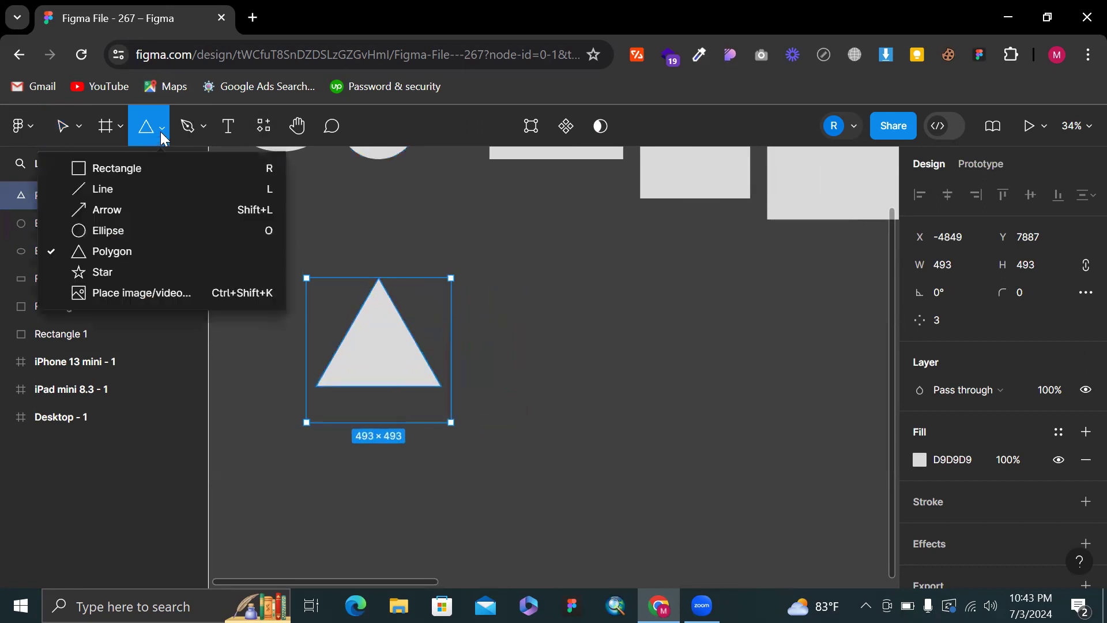
pyautogui.click(130, 249)
pyautogui.moveTo(476, 269); pyautogui.dragTo(575, 296)
pyautogui.click(580, 294)
pyautogui.scroll(2, 576, 293)
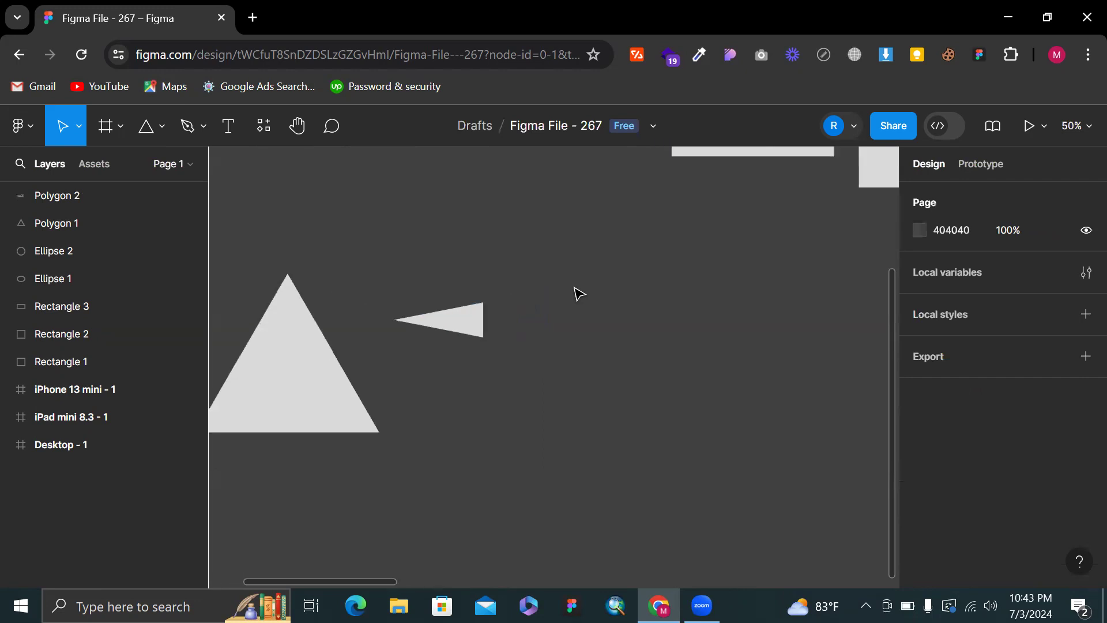
pyautogui.click(448, 318)
pyautogui.scroll(1, 478, 316)
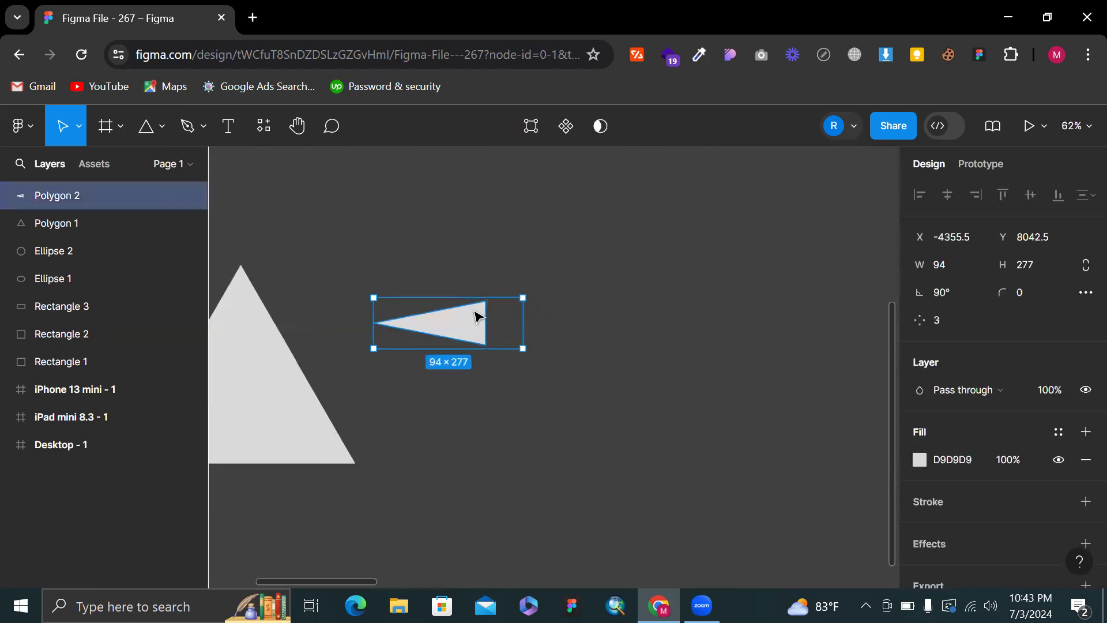
pyautogui.click(465, 263)
pyautogui.scroll(-4, 464, 262)
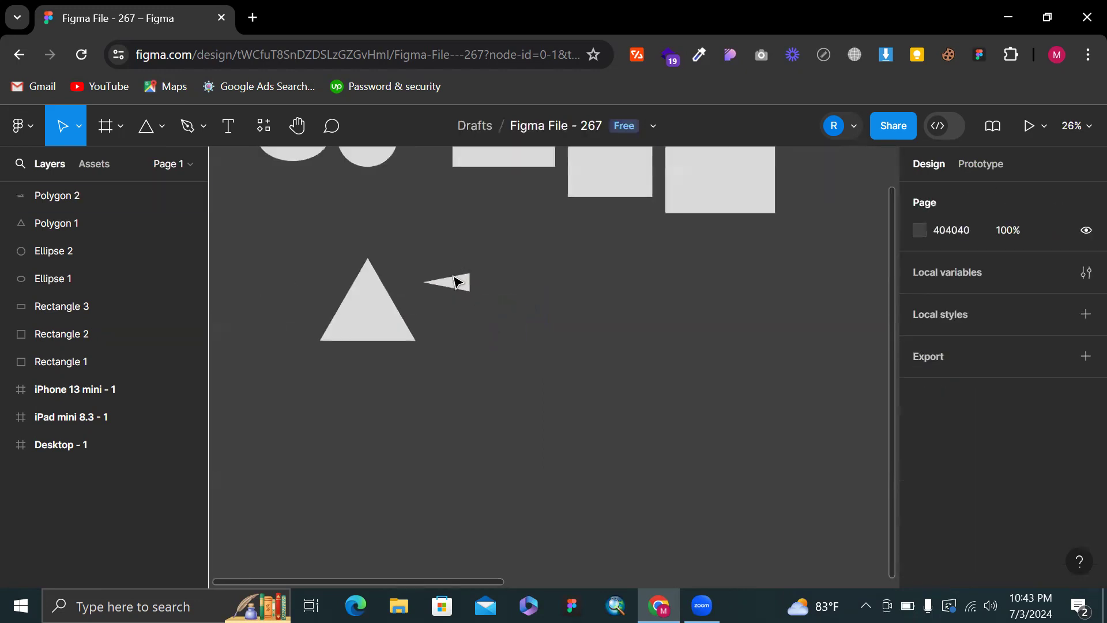
# Rotate the narrow polygon upright to 0° and stretch it into a wide triangle about 697 × 383
pyautogui.click(459, 284)
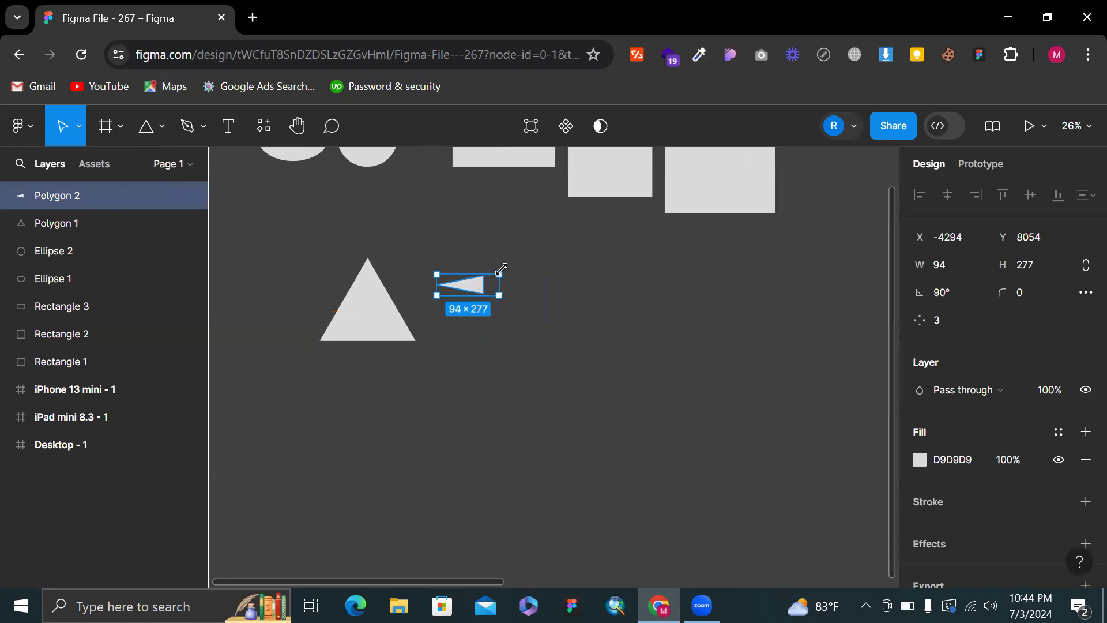
pyautogui.moveTo(504, 266); pyautogui.dragTo(470, 339)
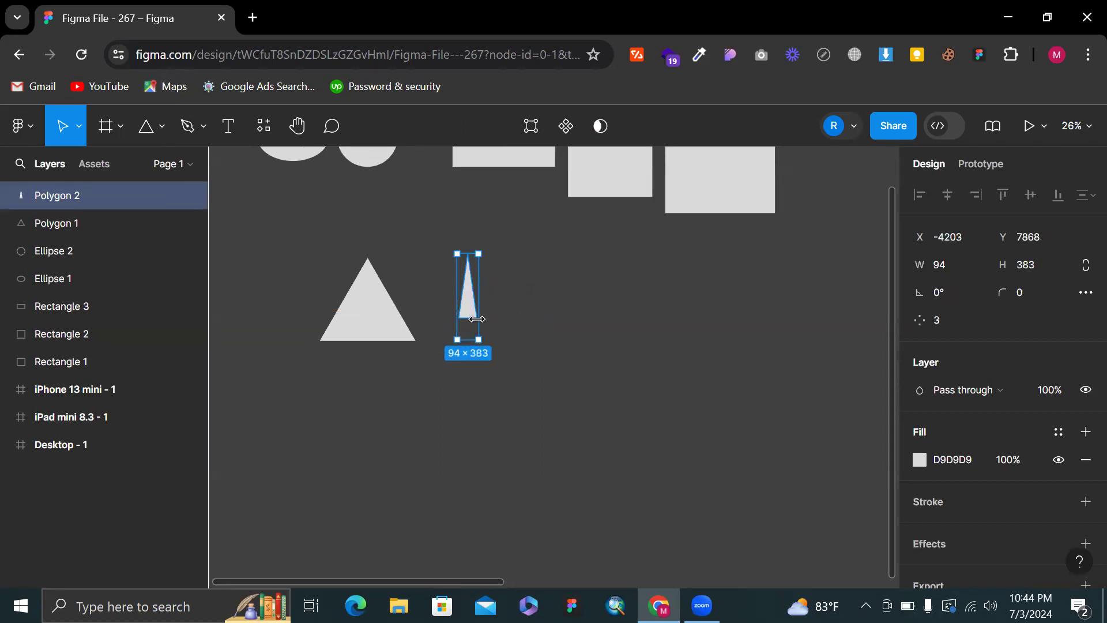
pyautogui.moveTo(570, 319); pyautogui.dragTo(612, 321)
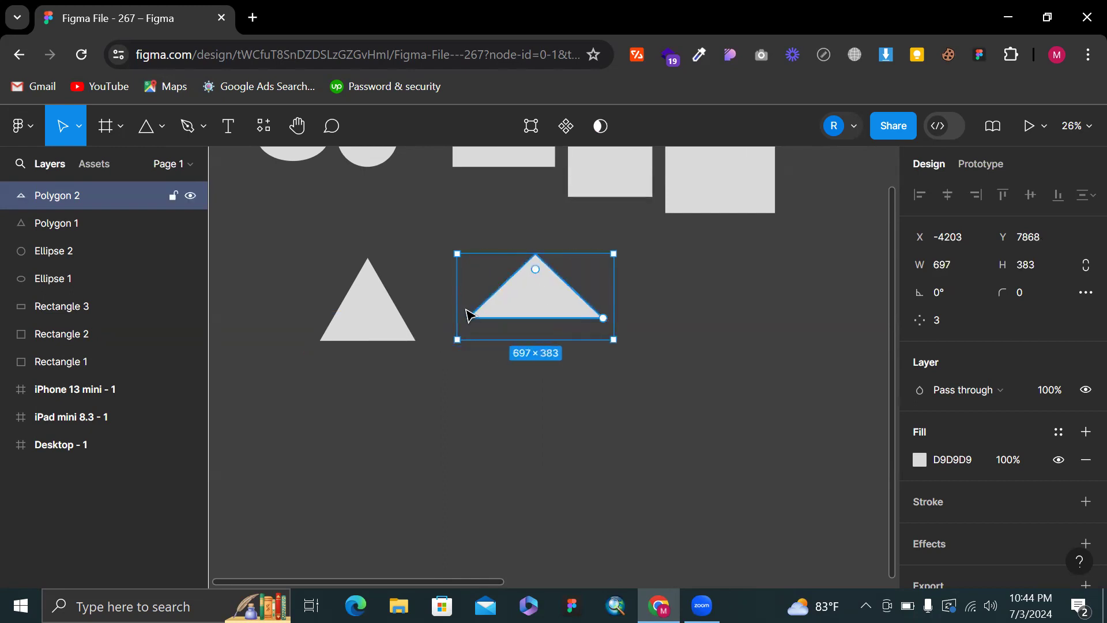
pyautogui.click(693, 266)
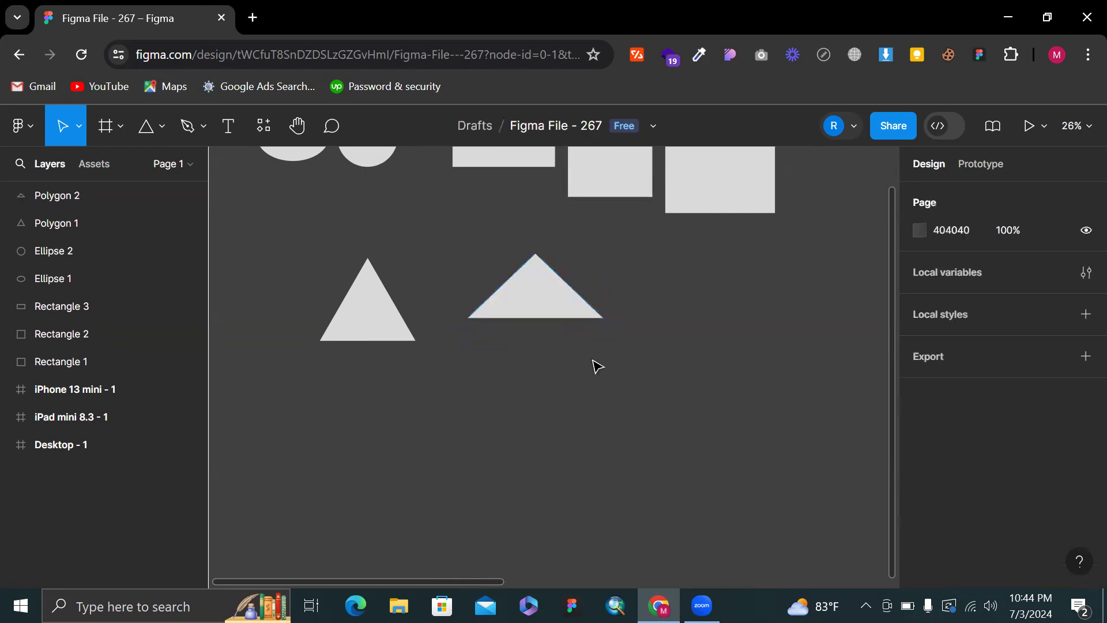
# Draw a rectangle directly beneath the wide triangle, matching its base width, to form a house shape
pyautogui.press('r')
pyautogui.moveTo(468, 319); pyautogui.dragTo(602, 415)
pyautogui.click(651, 370)
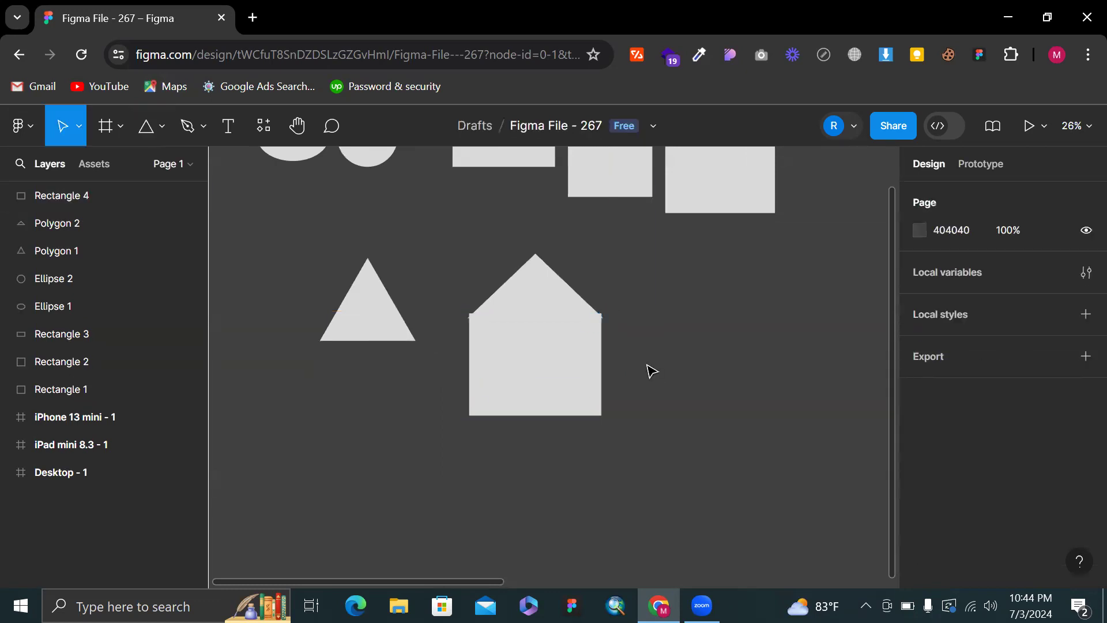
# Nudge the wide triangle slightly upward over the rectangle's upper edge, to Y 7864
pyautogui.click(534, 288)
pyautogui.scroll(5, 534, 288)
pyautogui.moveTo(542, 286); pyautogui.dragTo(548, 285)
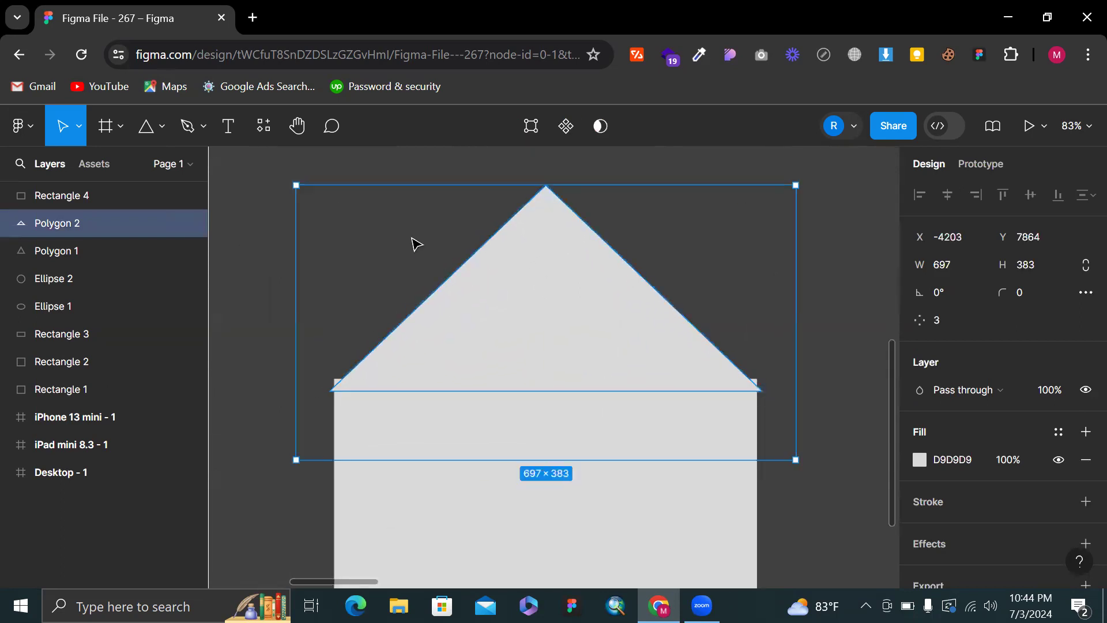
pyautogui.click(348, 353)
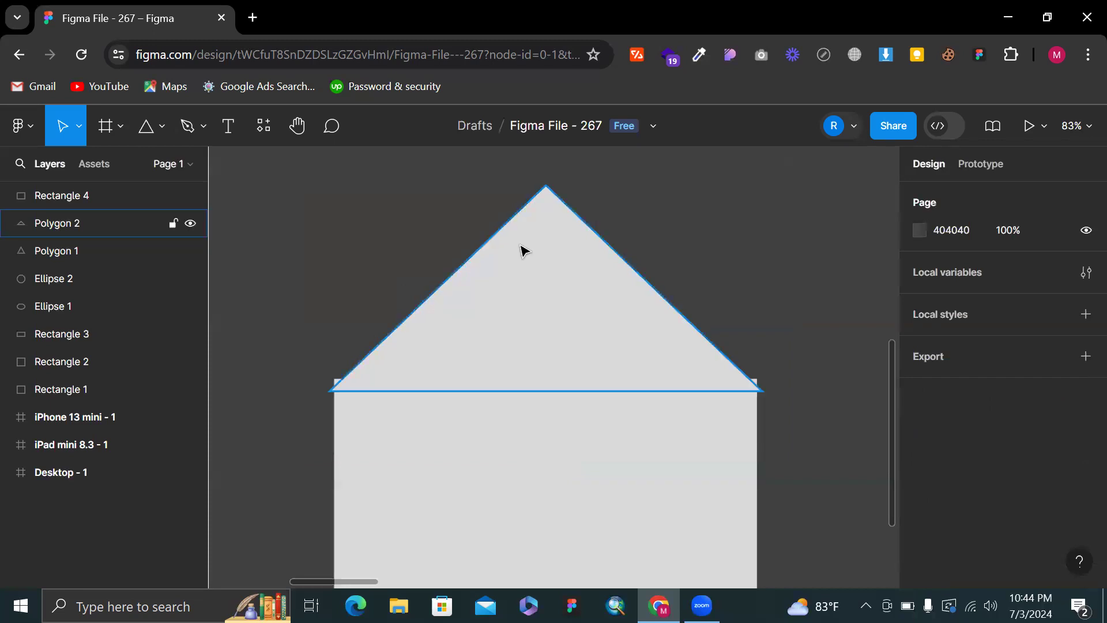
# Delete the rectangle beneath the wide triangle
pyautogui.scroll(-2, 521, 250)
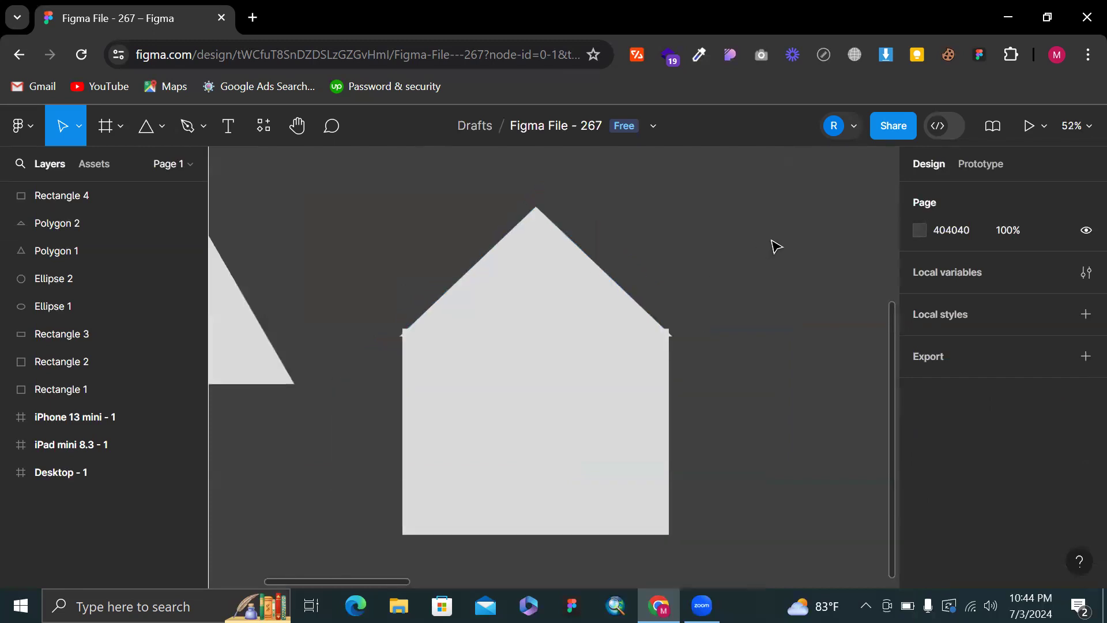
pyautogui.click(529, 443)
pyautogui.press('Delete')
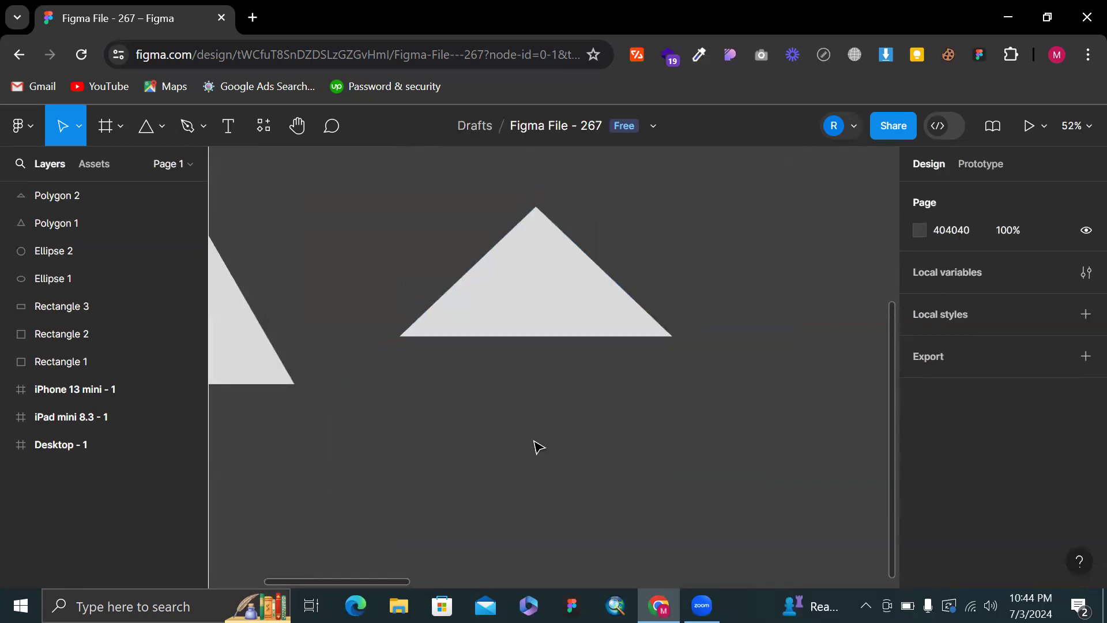
# Start a Pen path at the wide triangle's lower-left corner with a straight vertical segment about 511 long going down
pyautogui.press('p')
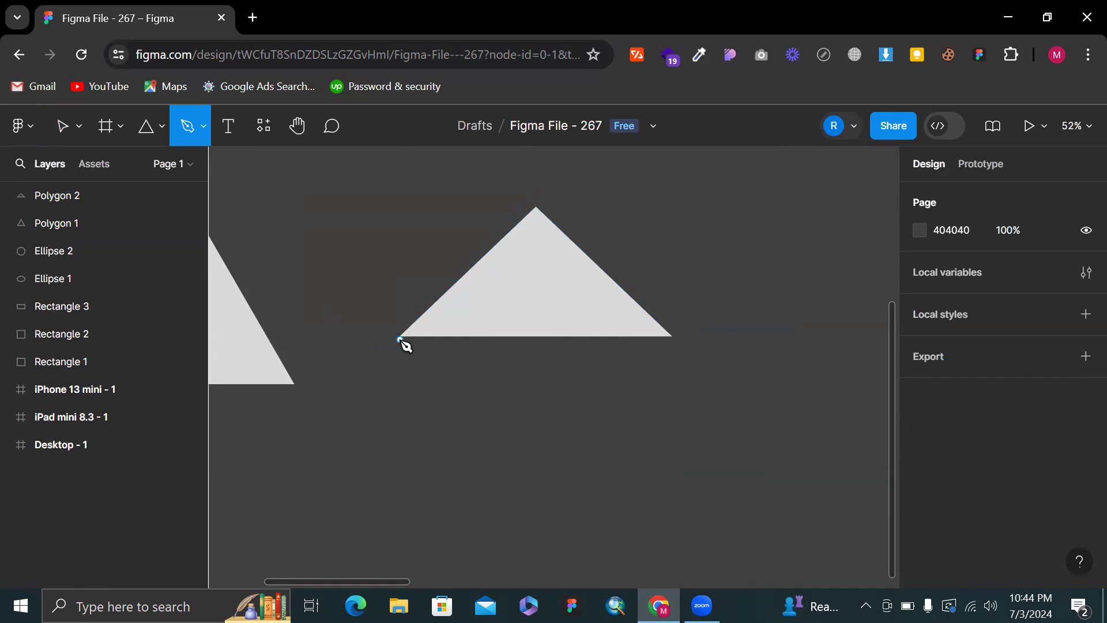
pyautogui.click(400, 340)
pyautogui.scroll(-2, 407, 495)
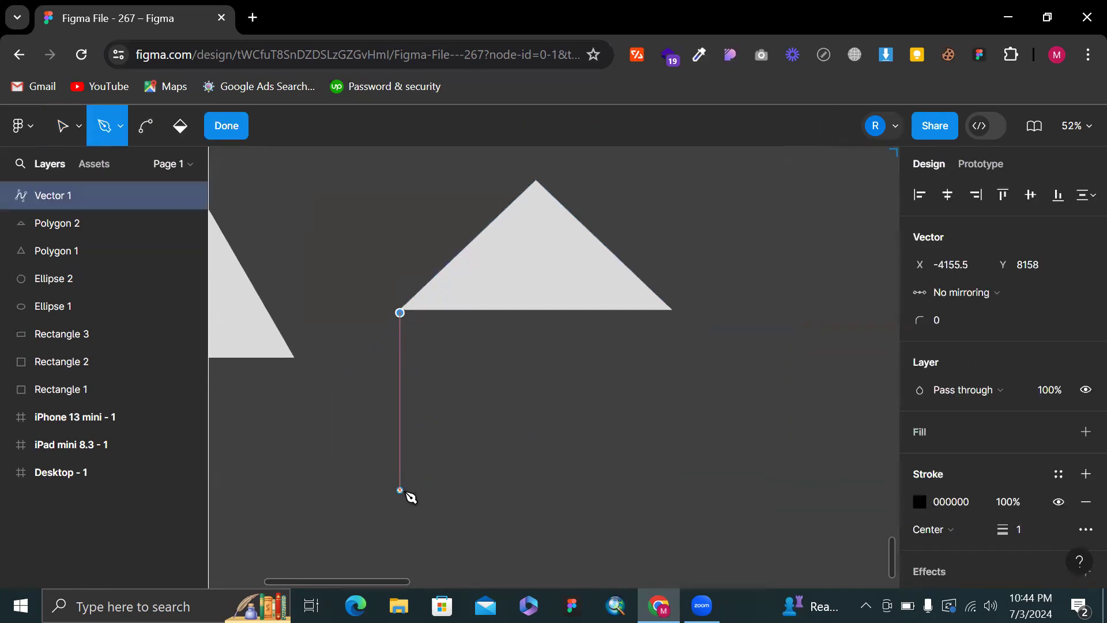
pyautogui.moveTo(397, 489); pyautogui.dragTo(700, 487)
pyautogui.hotkey('ctrl', 'z')
pyautogui.click(398, 493)
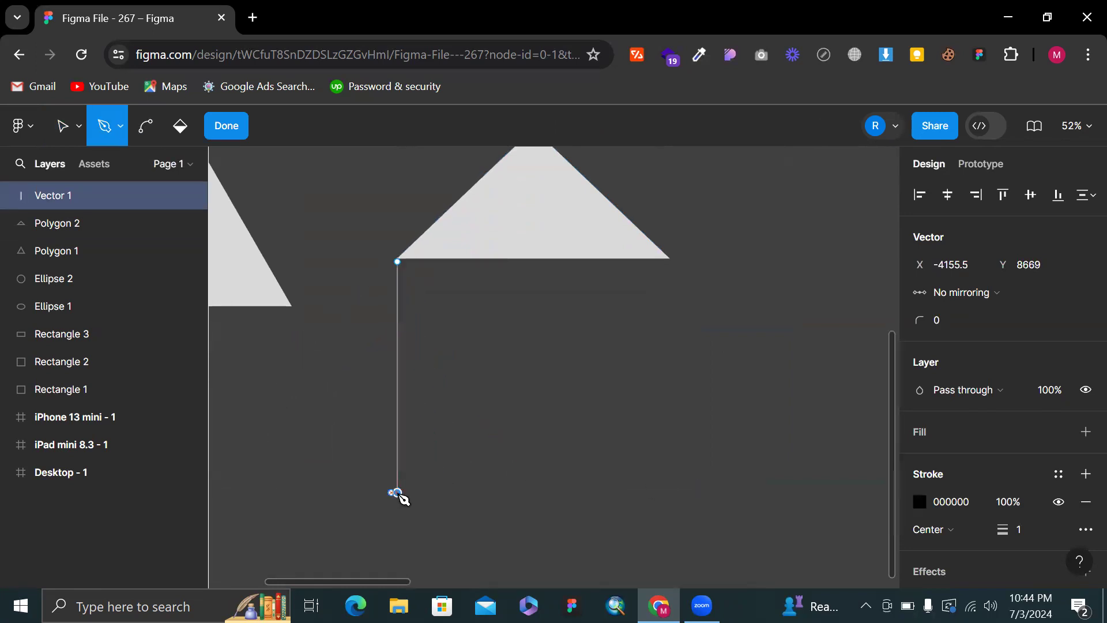
pyautogui.moveTo(686, 493); pyautogui.dragTo(686, 502)
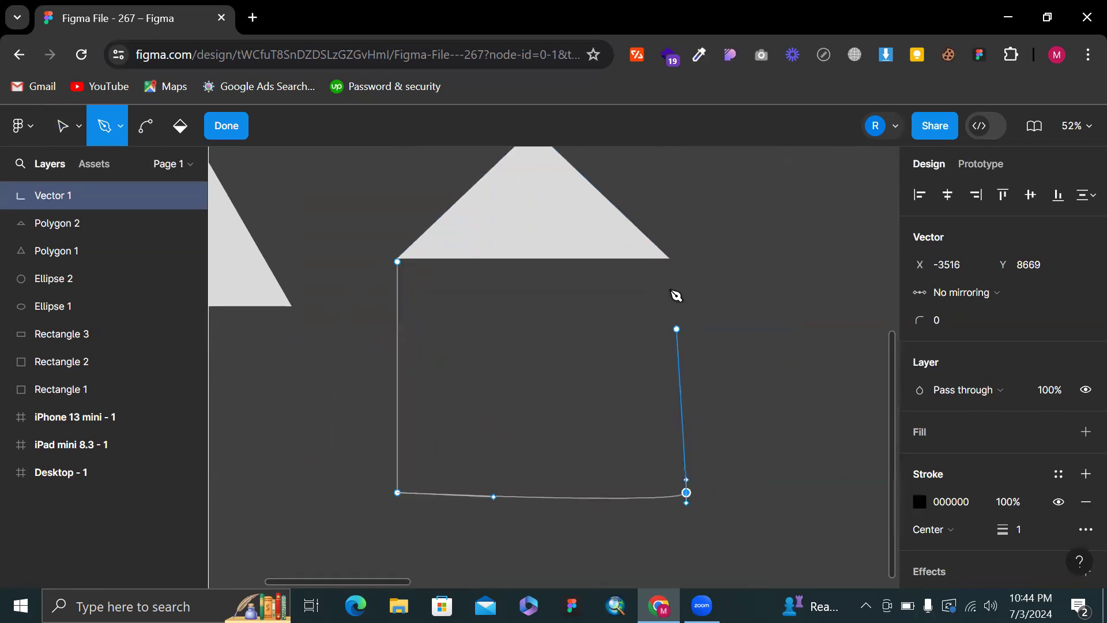
pyautogui.click(672, 258)
pyautogui.hotkey('ctrl', 'z')
pyautogui.hotkey('ctrl', 'z')
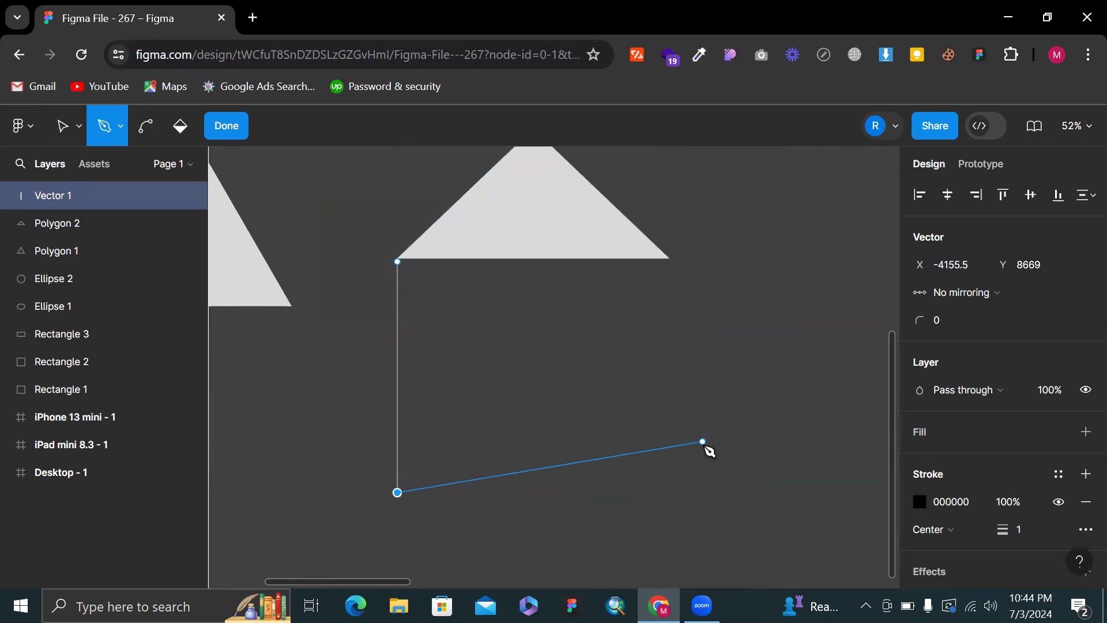
pyautogui.click(689, 491)
pyautogui.hotkey('ctrl', 'z')
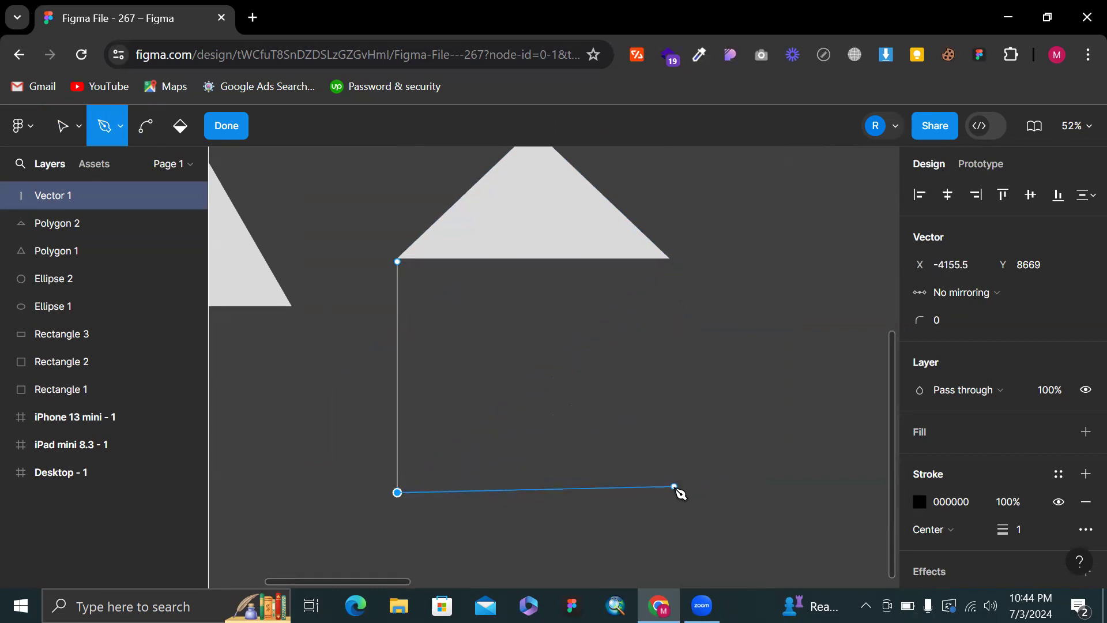
# Complete the Pen path as a closed rectangle about 612.5 × 511 and swap its stroke for a black fill
pyautogui.click(674, 492)
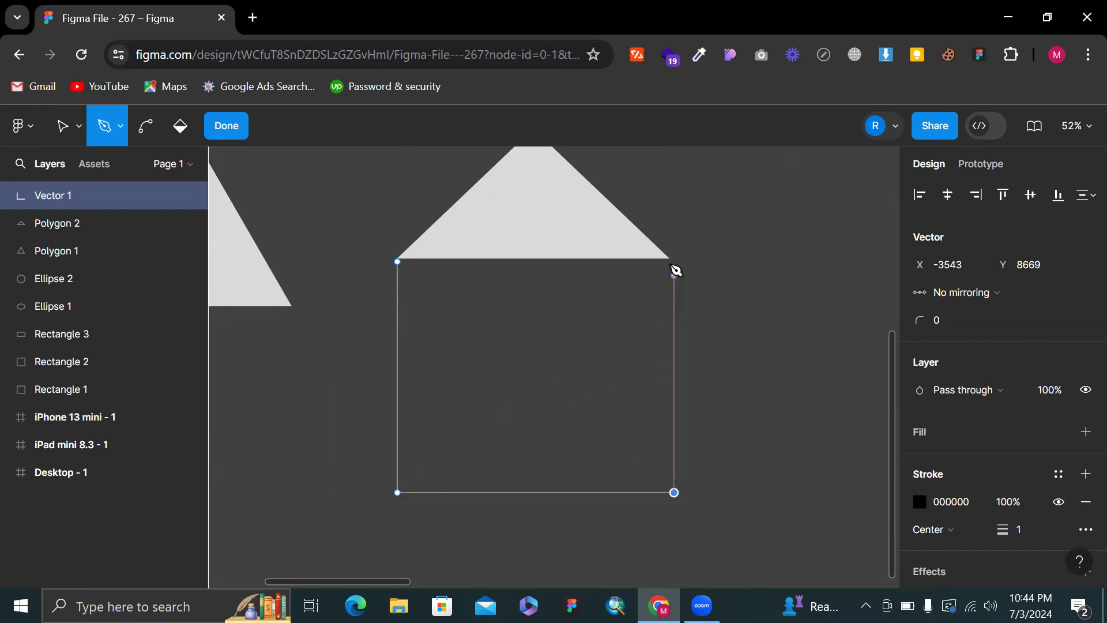
pyautogui.click(673, 263)
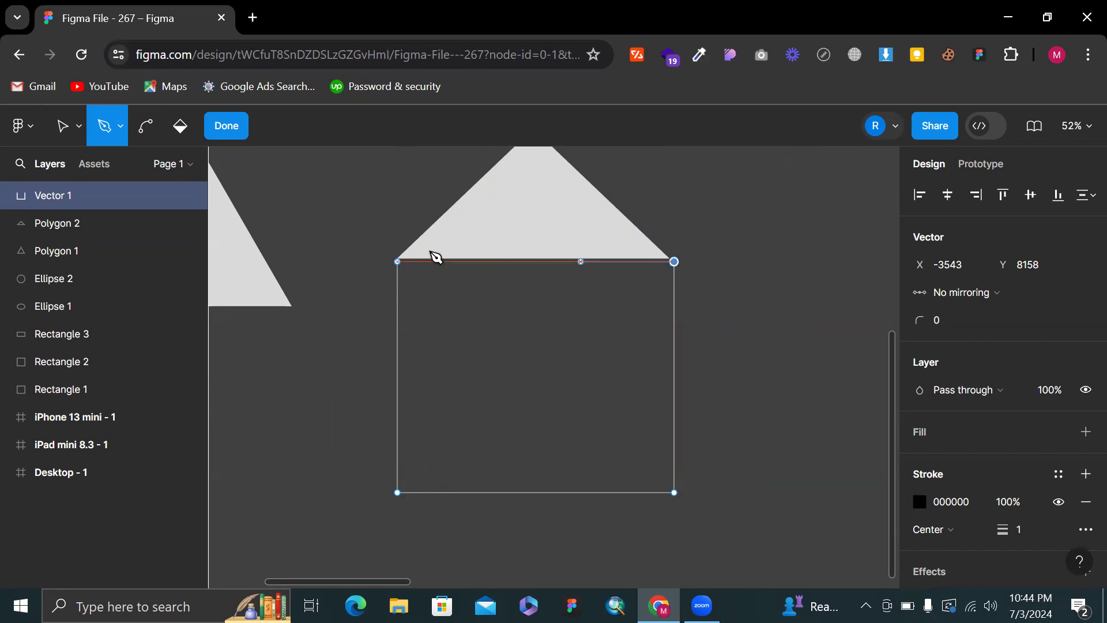
pyautogui.click(402, 265)
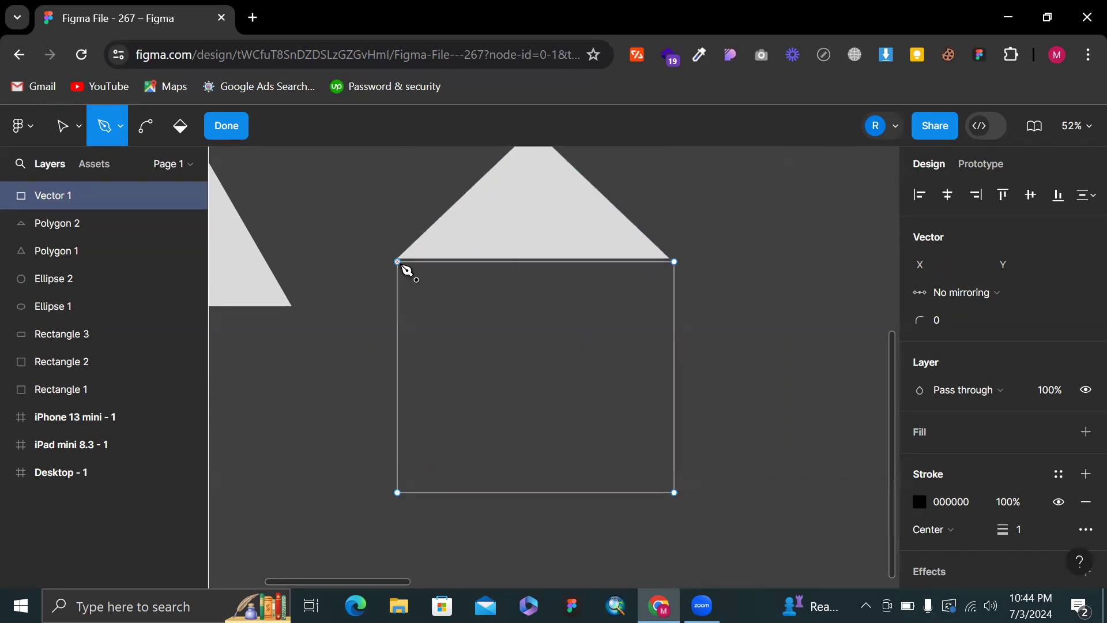
pyautogui.click(226, 134)
pyautogui.hotkey('shift', 'x')
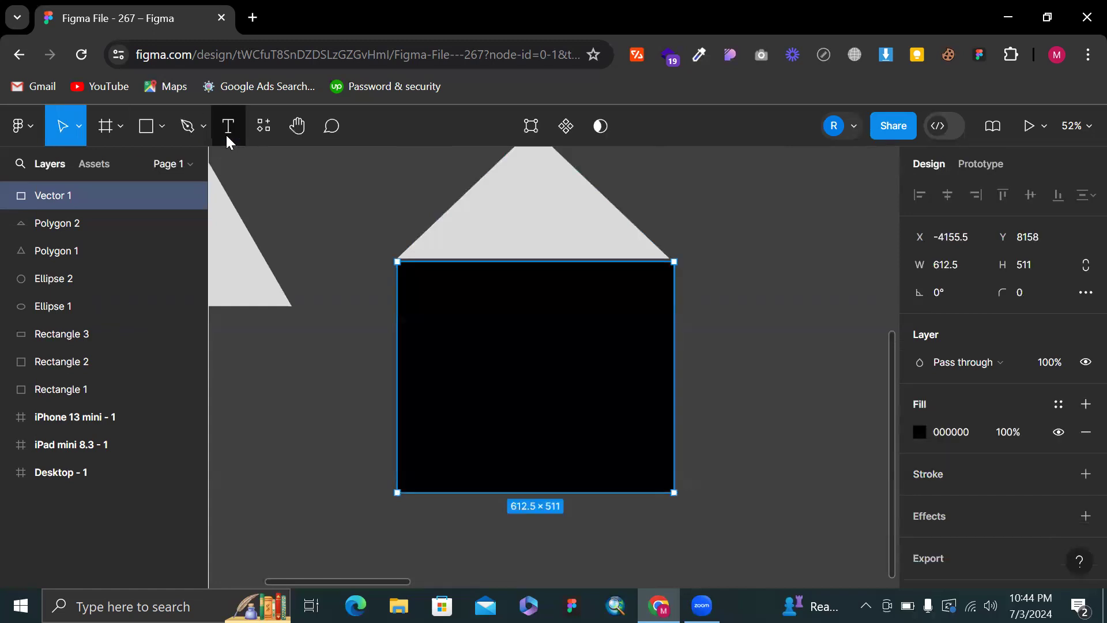
# Move the black rectangle up against the base of the wide triangle
pyautogui.click(383, 220)
pyautogui.scroll(3, 384, 220)
pyautogui.moveTo(501, 366); pyautogui.dragTo(500, 366)
pyautogui.click(334, 190)
pyautogui.scroll(-5, 334, 190)
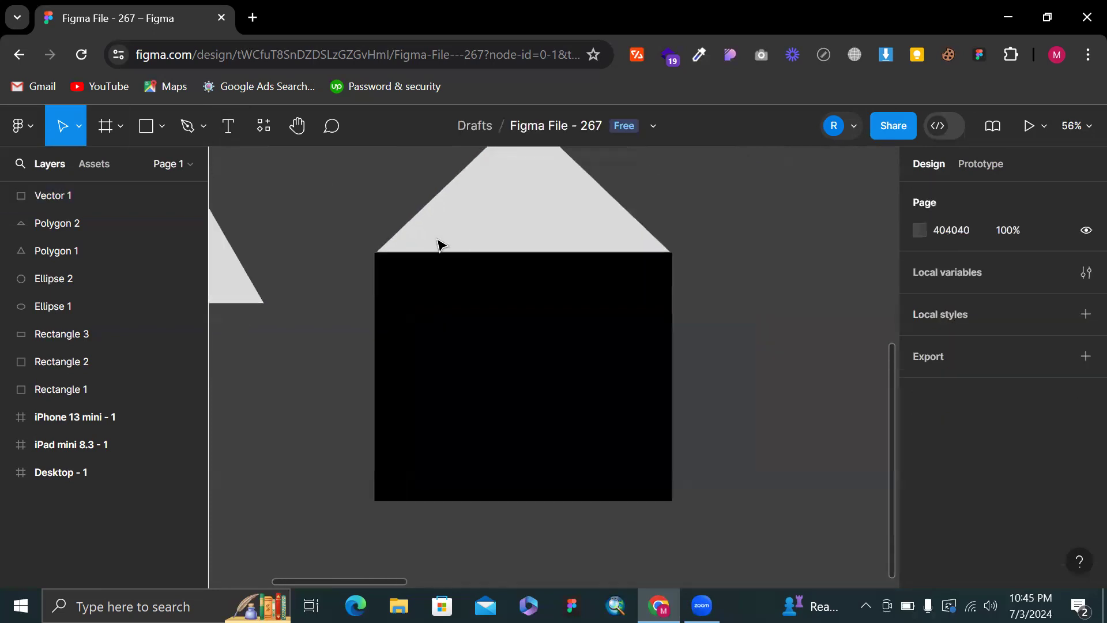
# Delete the wide triangle and the black rectangle together
pyautogui.scroll(-4, 673, 196)
pyautogui.moveTo(531, 153); pyautogui.dragTo(695, 386)
pyautogui.press('Delete')
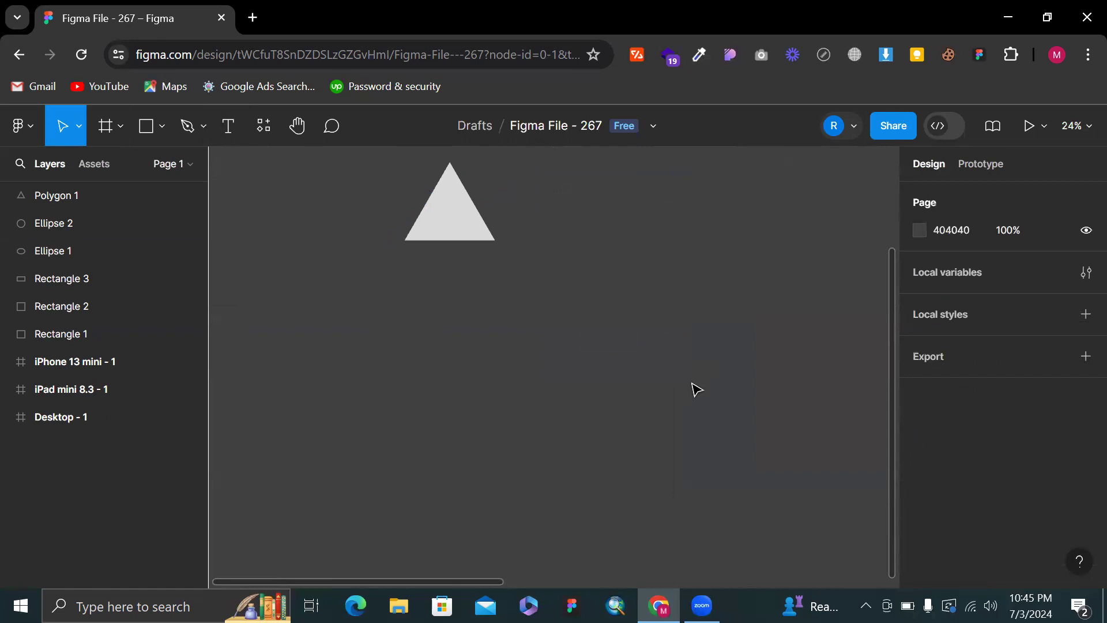
pyautogui.scroll(4, 697, 389)
pyautogui.scroll(-3, 697, 390)
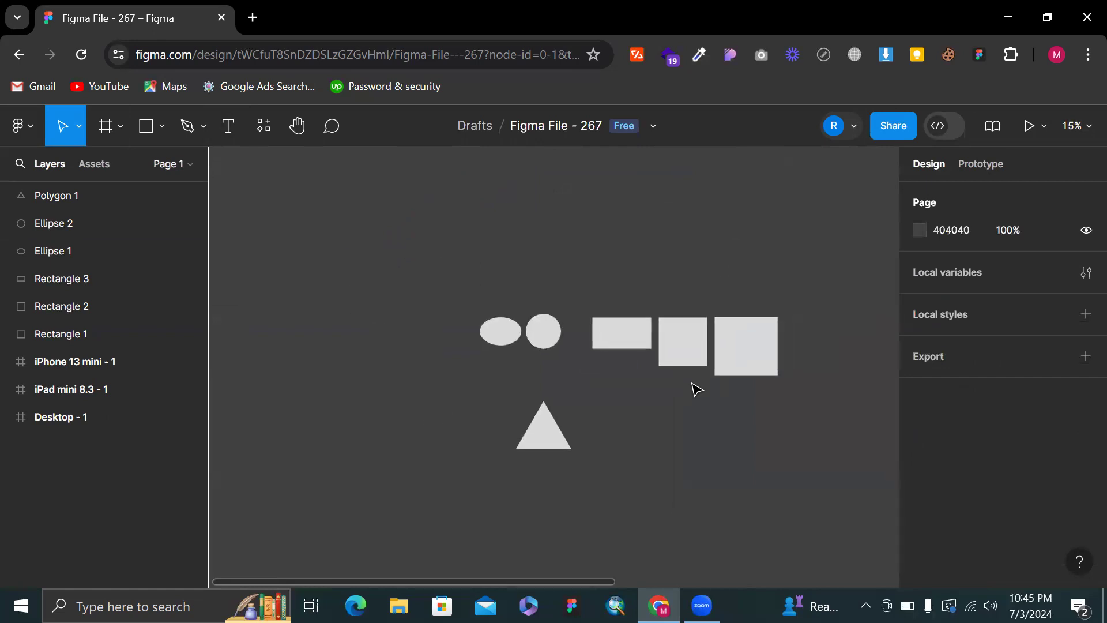
pyautogui.hscroll(1, 697, 389)
pyautogui.scroll(-1, 696, 390)
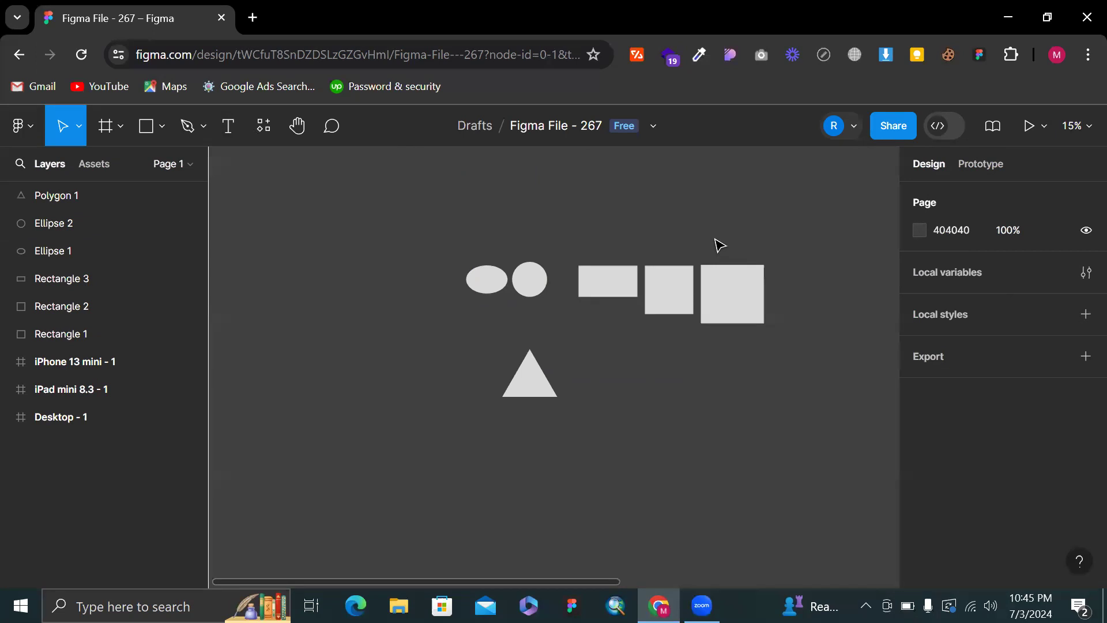
# Look over the drawn shapes on the canvas, selecting the largest rectangle, the circle and the triangle in turn
pyautogui.hscroll(2, 663, 248)
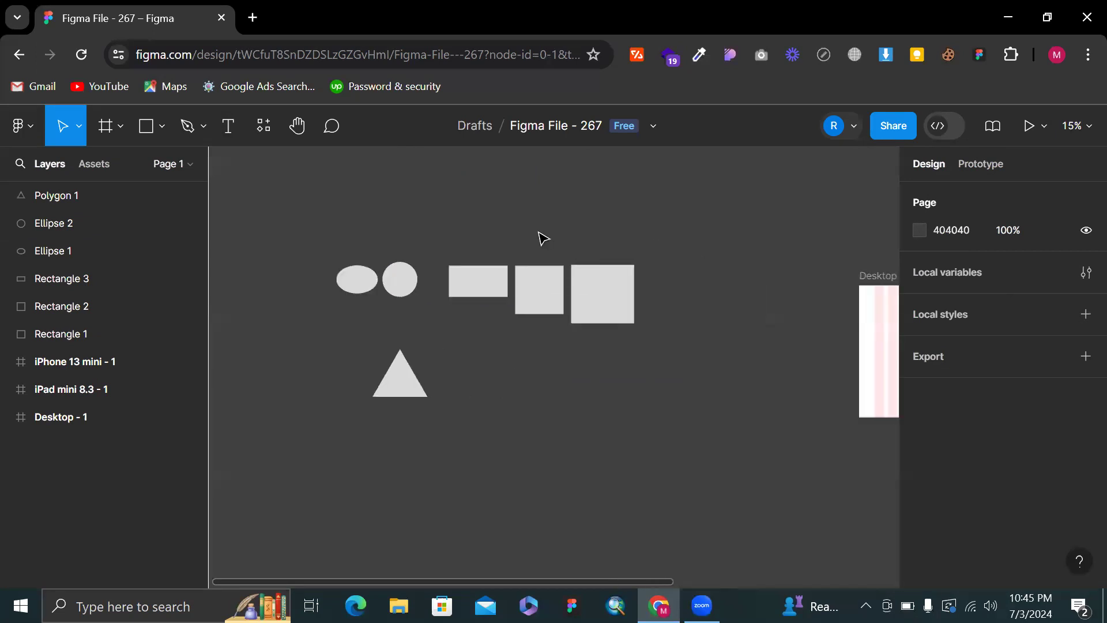
pyautogui.hscroll(1, 542, 237)
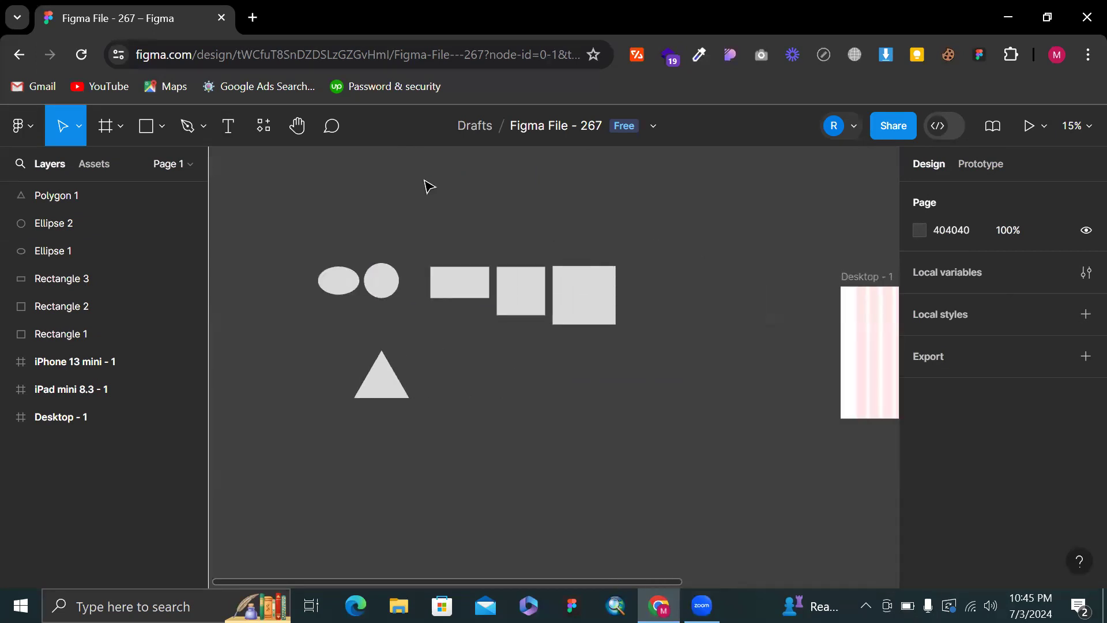
pyautogui.scroll(3, 643, 257)
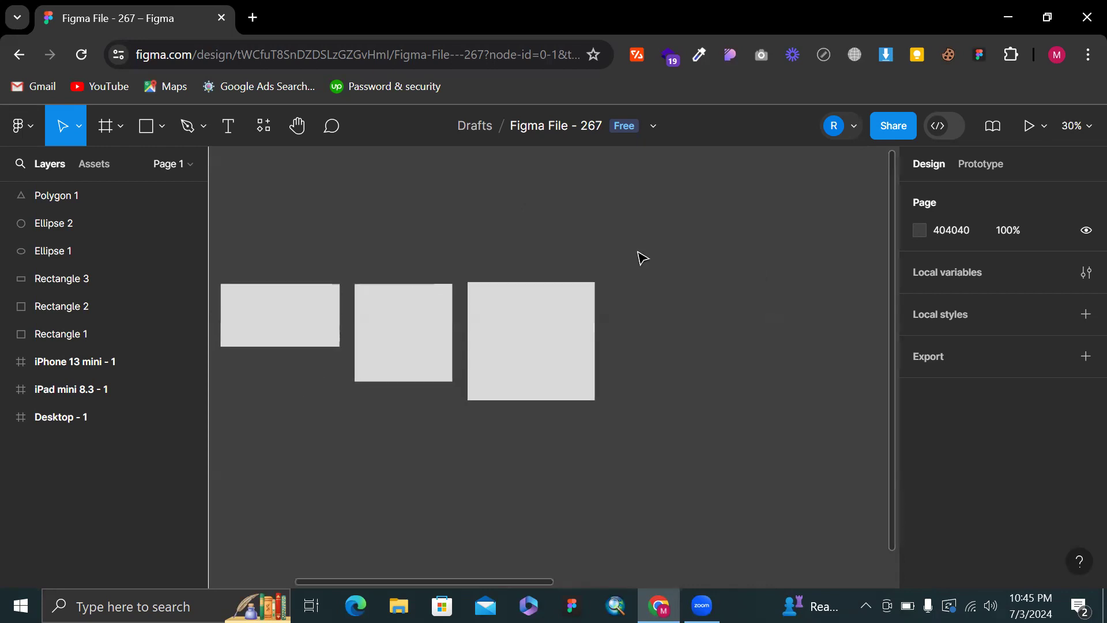
pyautogui.click(564, 313)
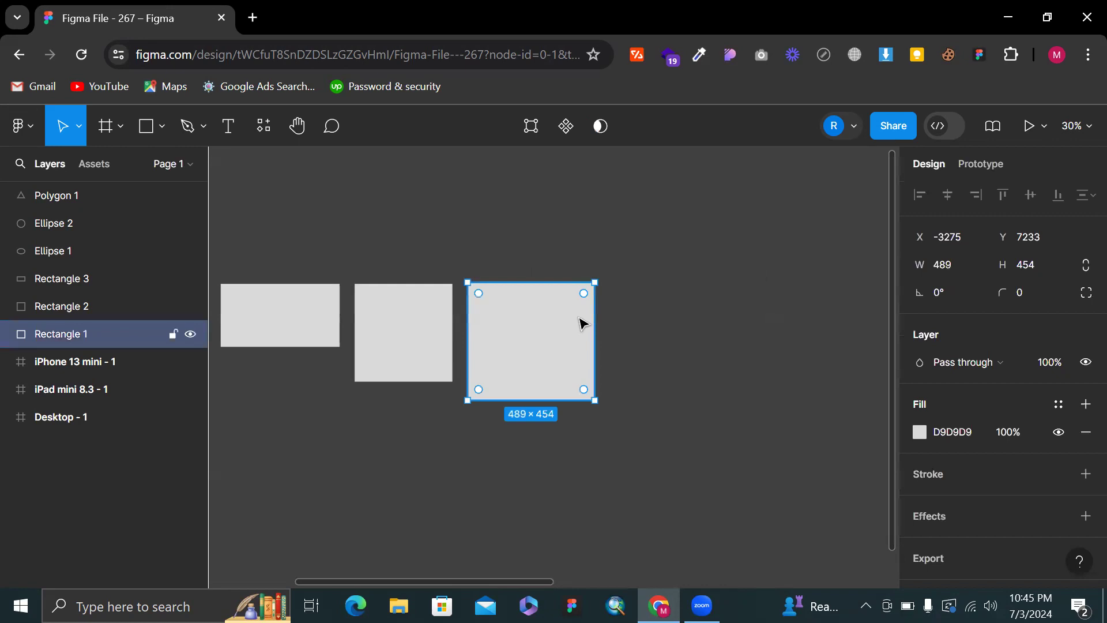
pyautogui.scroll(2, 583, 321)
pyautogui.scroll(1, 476, 235)
pyautogui.click(573, 223)
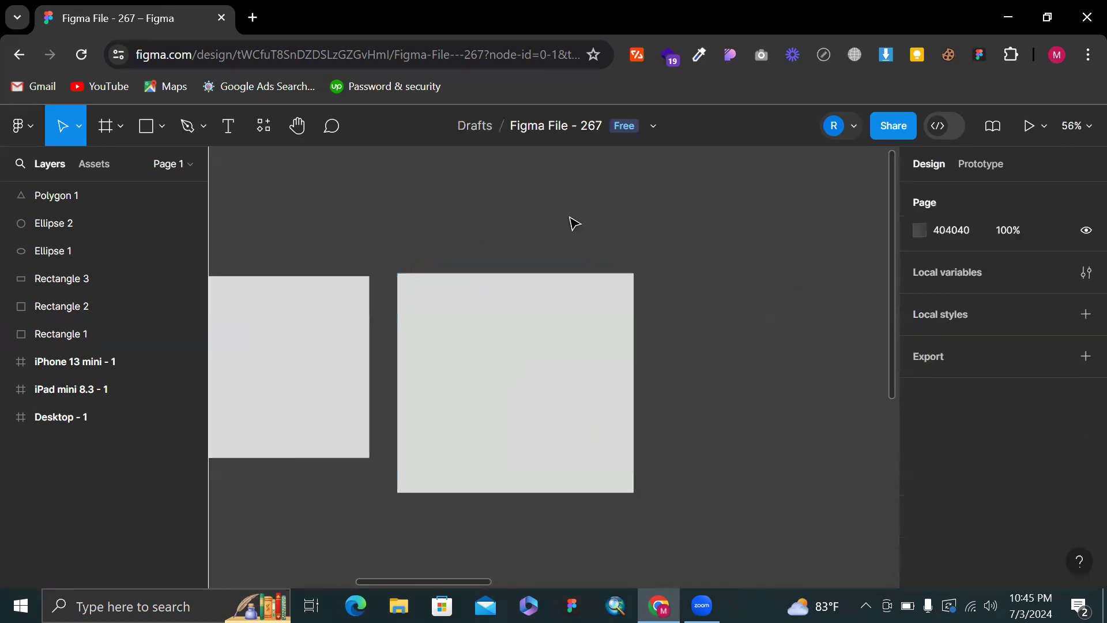
pyautogui.click(462, 340)
pyautogui.scroll(-2, 455, 209)
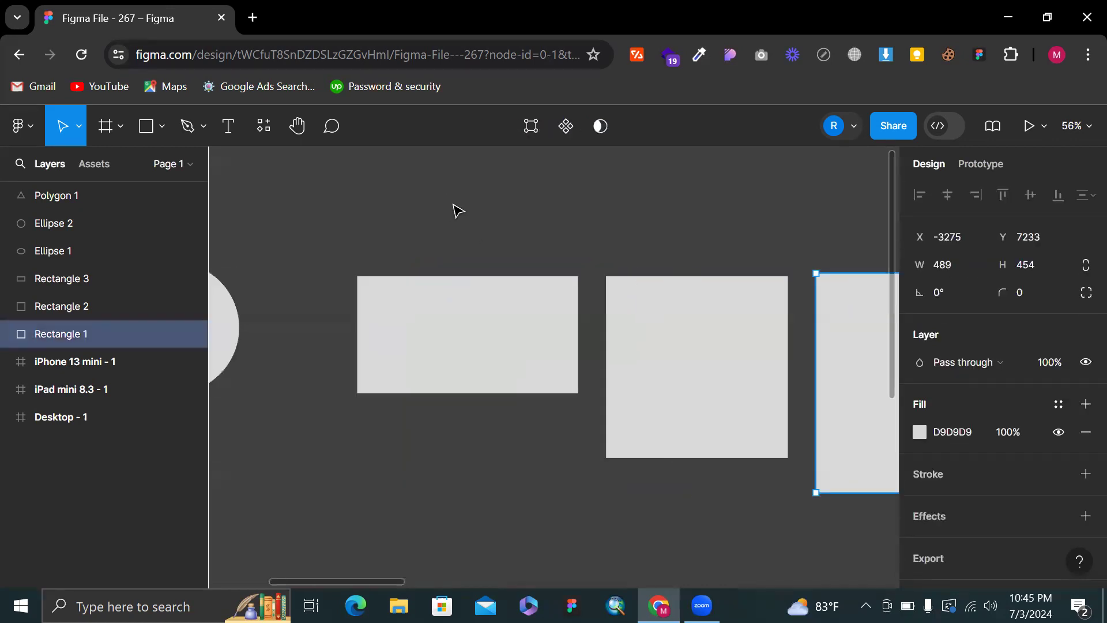
pyautogui.scroll(-1, 323, 271)
pyautogui.click(323, 271)
pyautogui.click(317, 470)
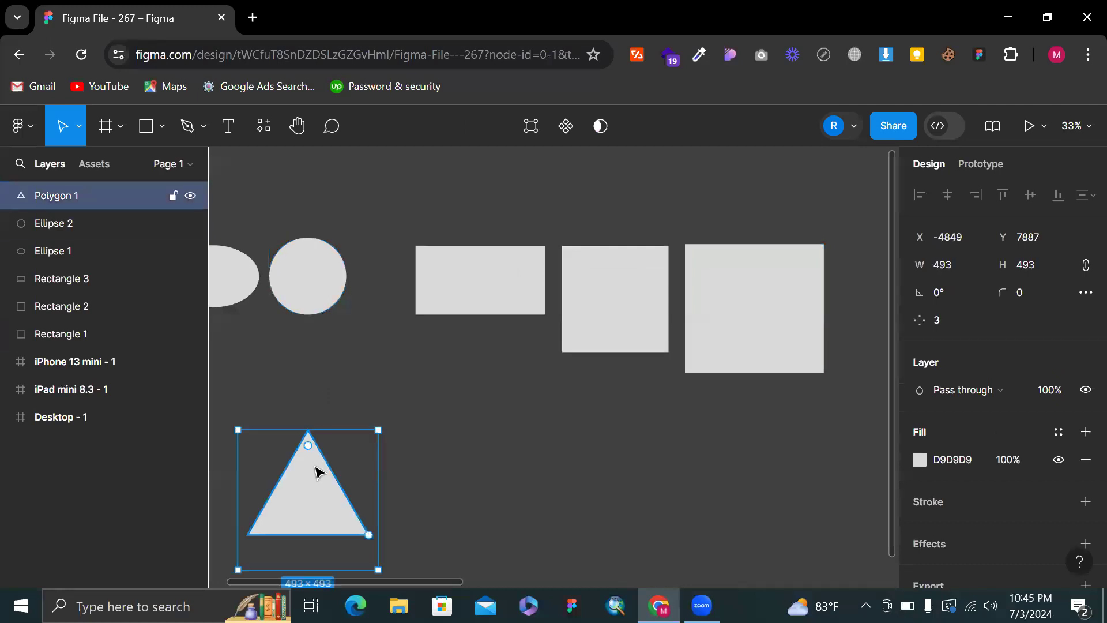
# Try placing the ellipse over the upper edges of the two squarish rectangles, and undo the move
pyautogui.moveTo(239, 283); pyautogui.dragTo(674, 244)
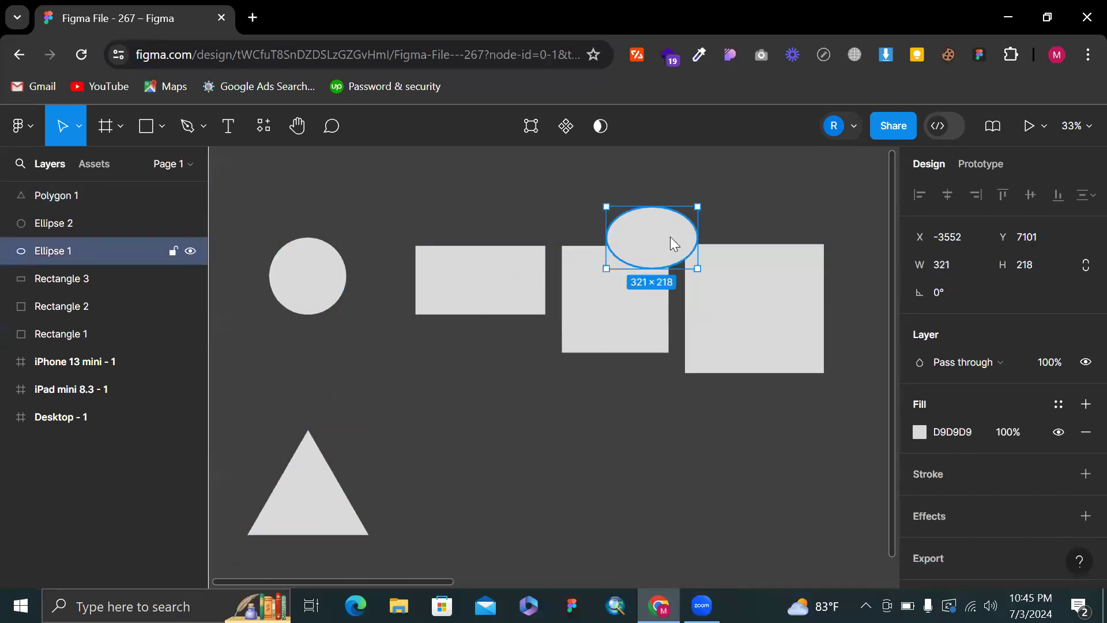
pyautogui.rightClick(670, 236)
pyautogui.click(574, 195)
pyautogui.hotkey('ctrl', 'z')
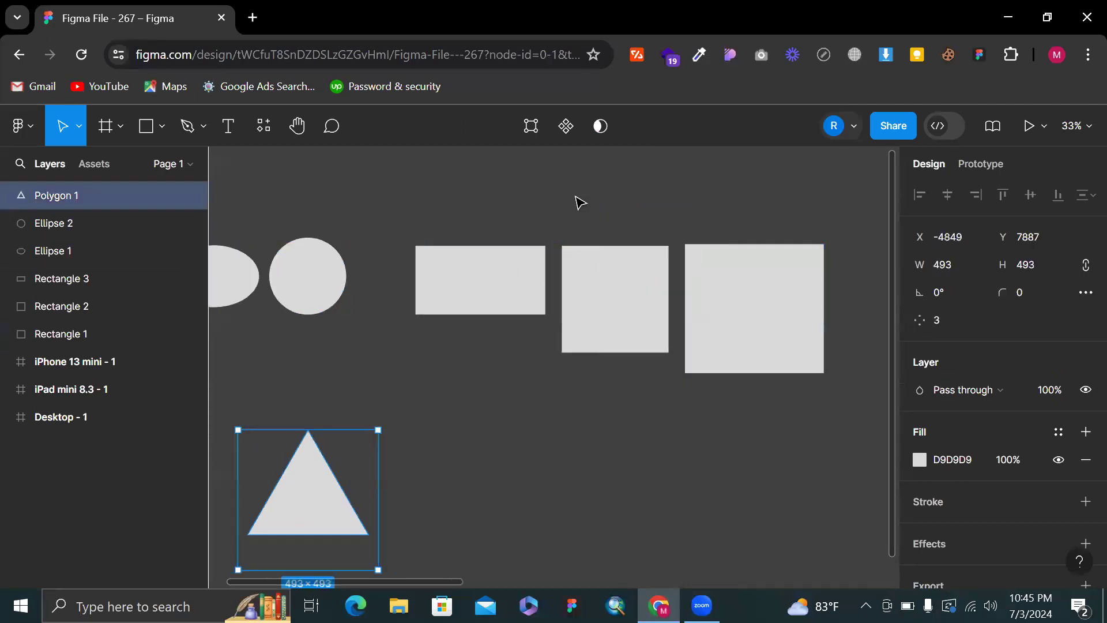
# Round only the upper-left corner of the largest rectangle to its maximum radius
pyautogui.click(748, 283)
pyautogui.scroll(2, 748, 284)
pyautogui.scroll(2, 882, 225)
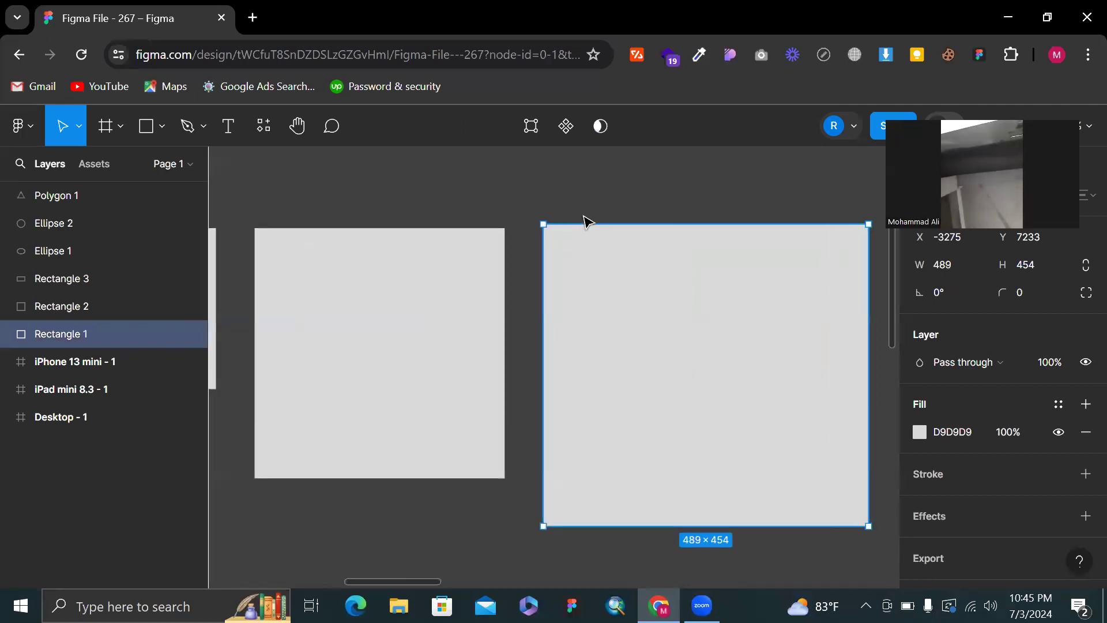
pyautogui.hscroll(2, 560, 244)
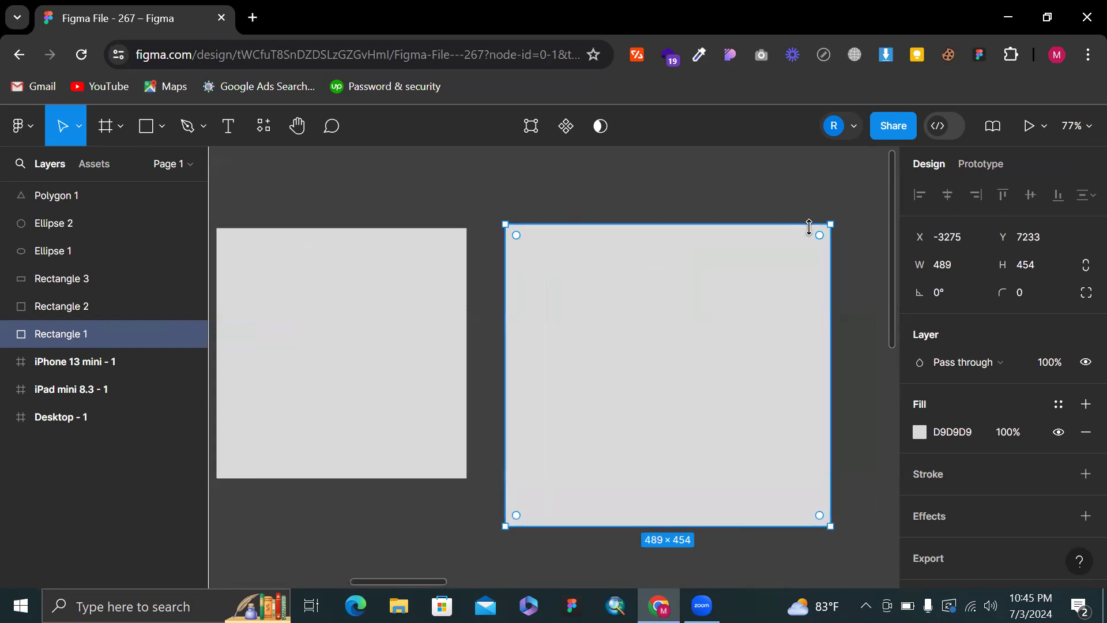
pyautogui.scroll(3, 828, 230)
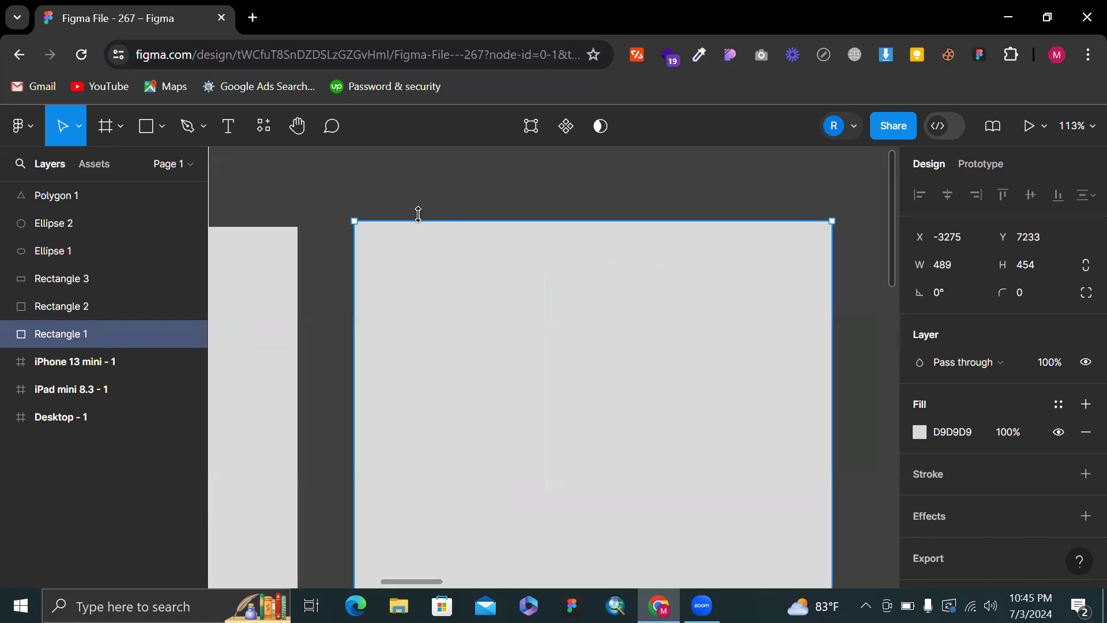
pyautogui.scroll(-5, 386, 245)
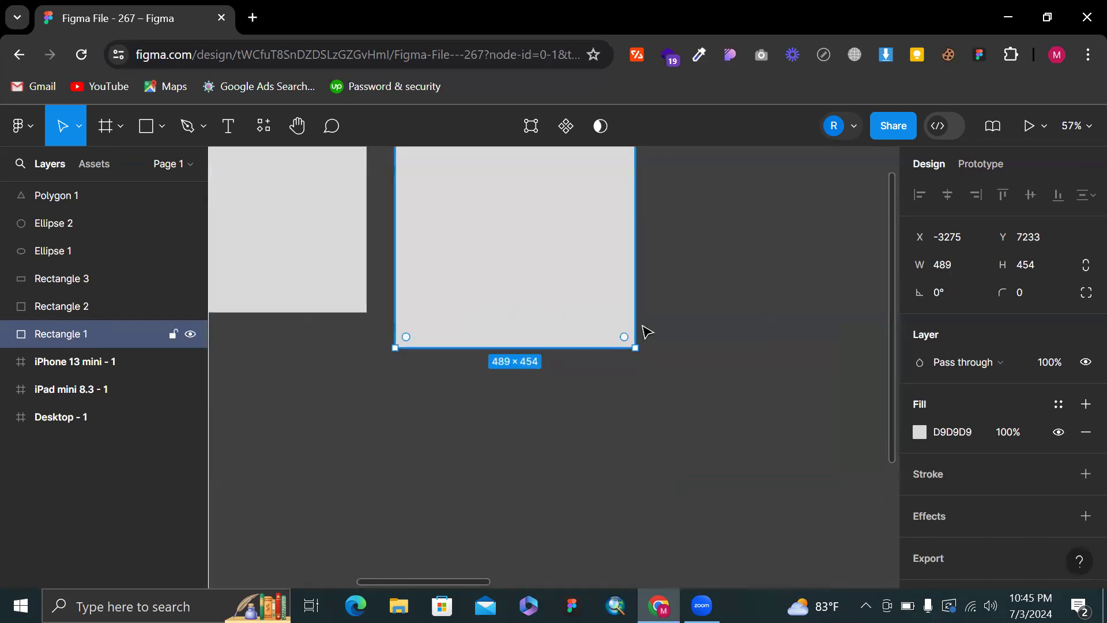
pyautogui.scroll(2, 595, 341)
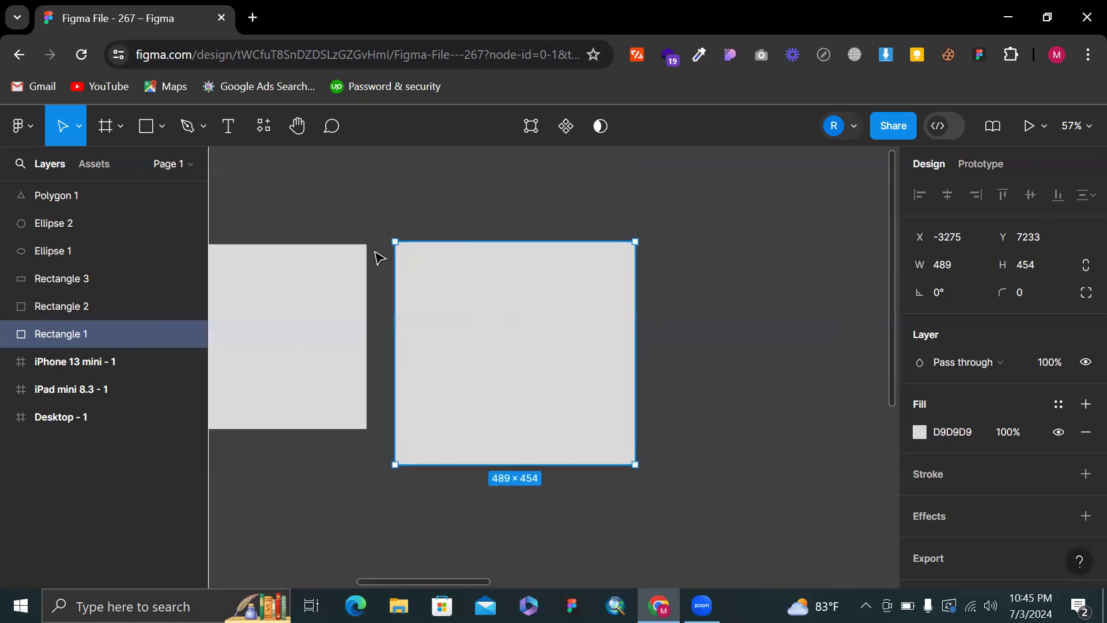
pyautogui.moveTo(407, 255)
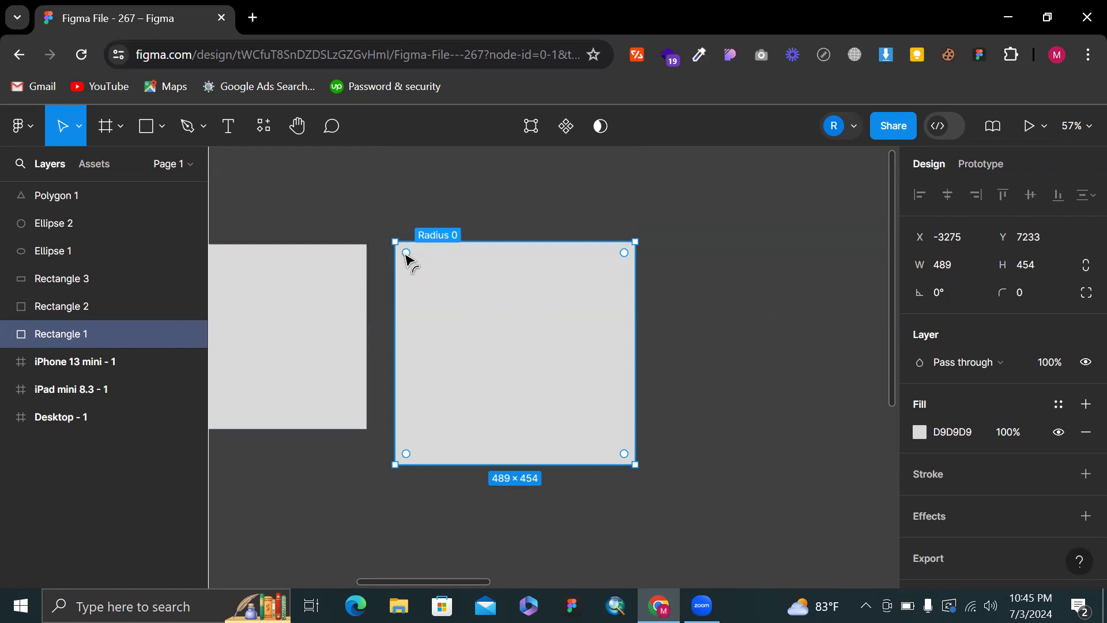
pyautogui.moveTo(407, 259); pyautogui.dragTo(516, 390)
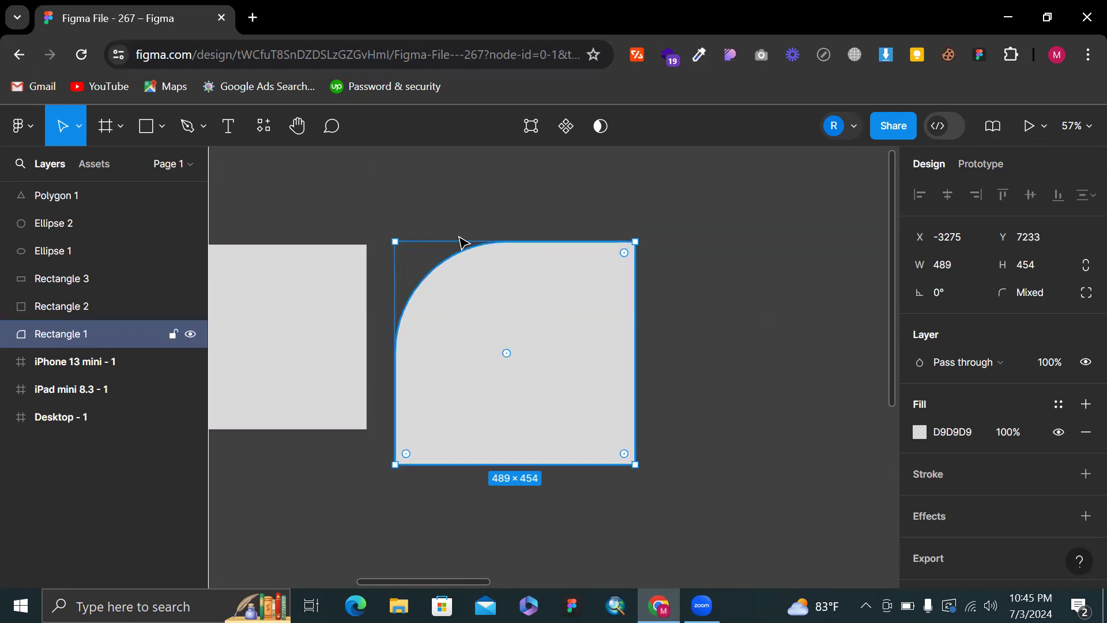
pyautogui.click(559, 207)
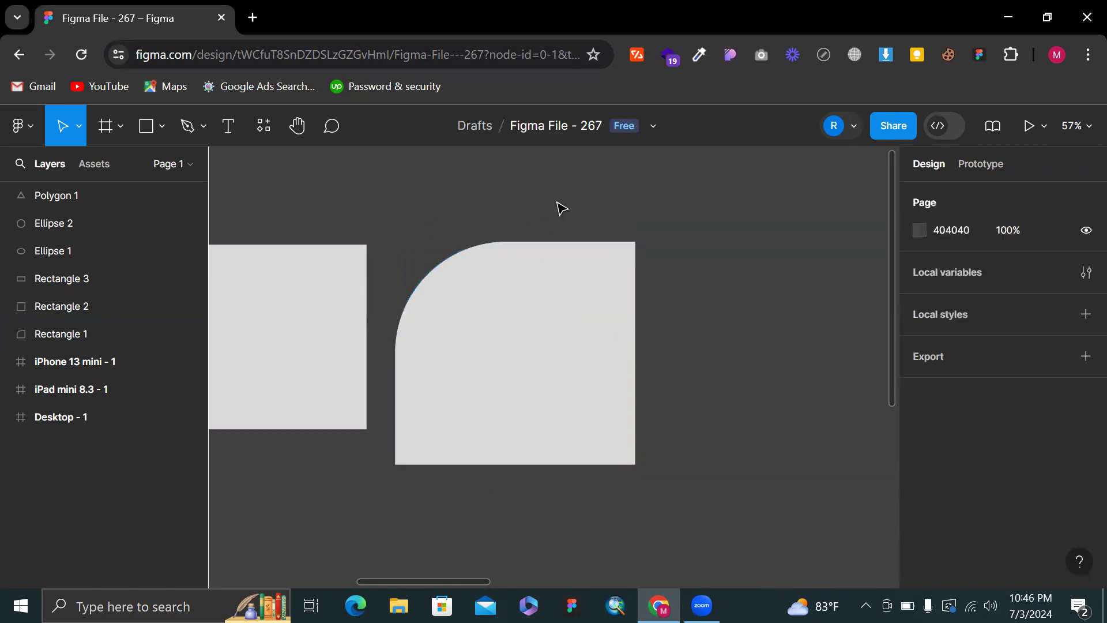
# Round the largest rectangle's upper-right corner as well, and undo the rounding of both upper corners
pyautogui.click(519, 294)
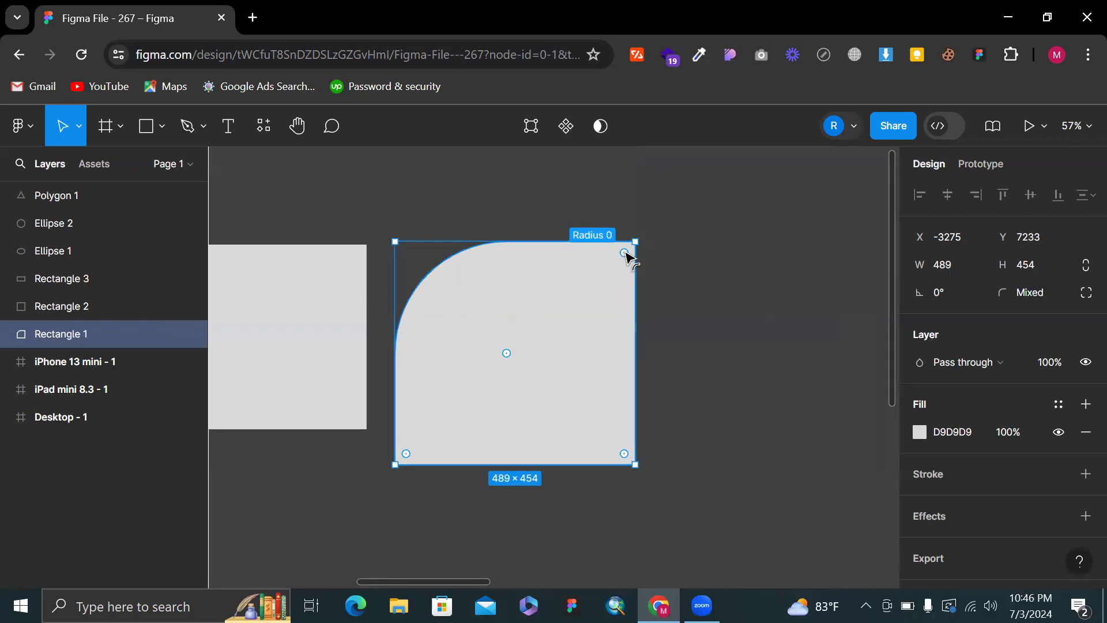
pyautogui.moveTo(624, 253); pyautogui.dragTo(552, 316)
pyautogui.hotkey('ctrl', 'z')
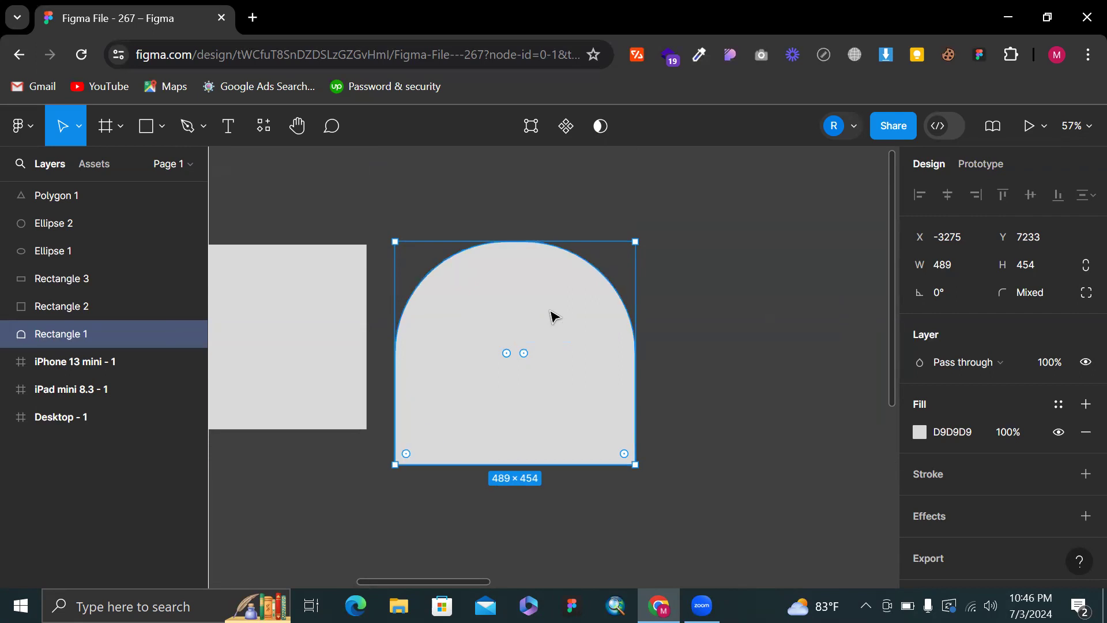
pyautogui.hotkey('ctrl', 'z')
pyautogui.press('Escape')
pyautogui.hotkey('ctrl', 'z')
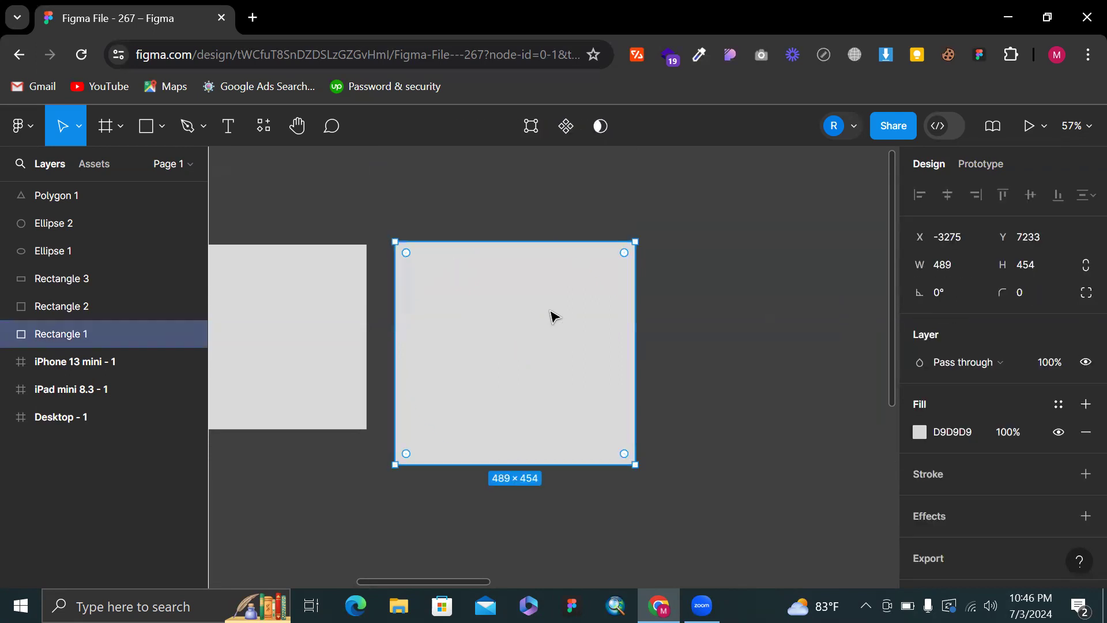
pyautogui.click(499, 198)
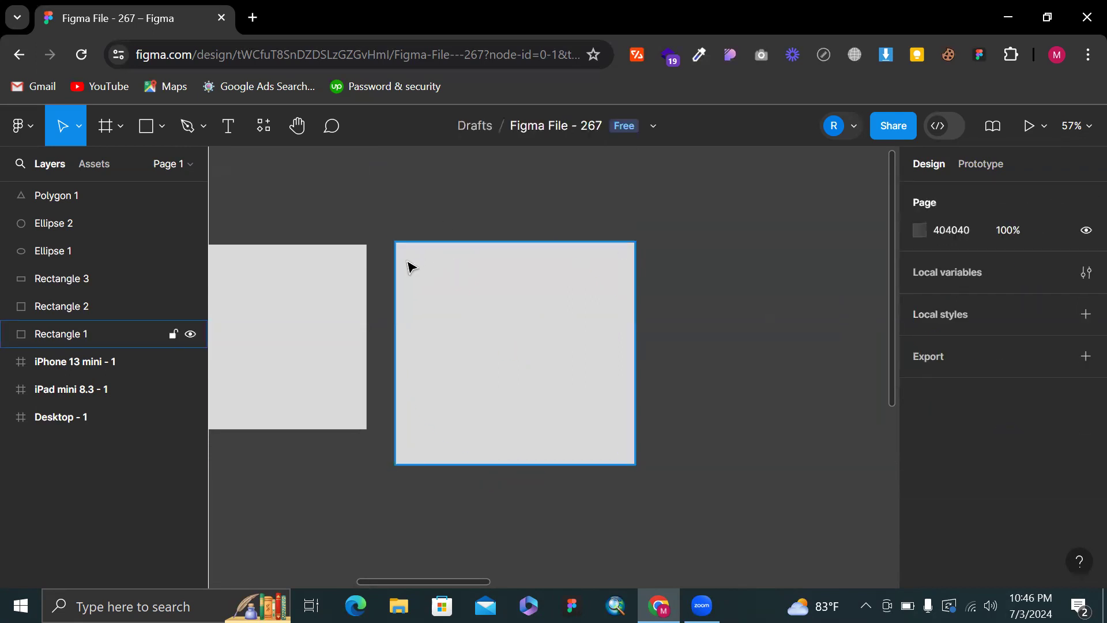
# Try rounding all four corners of the largest rectangle together to radius 227, and undo it
pyautogui.click(452, 316)
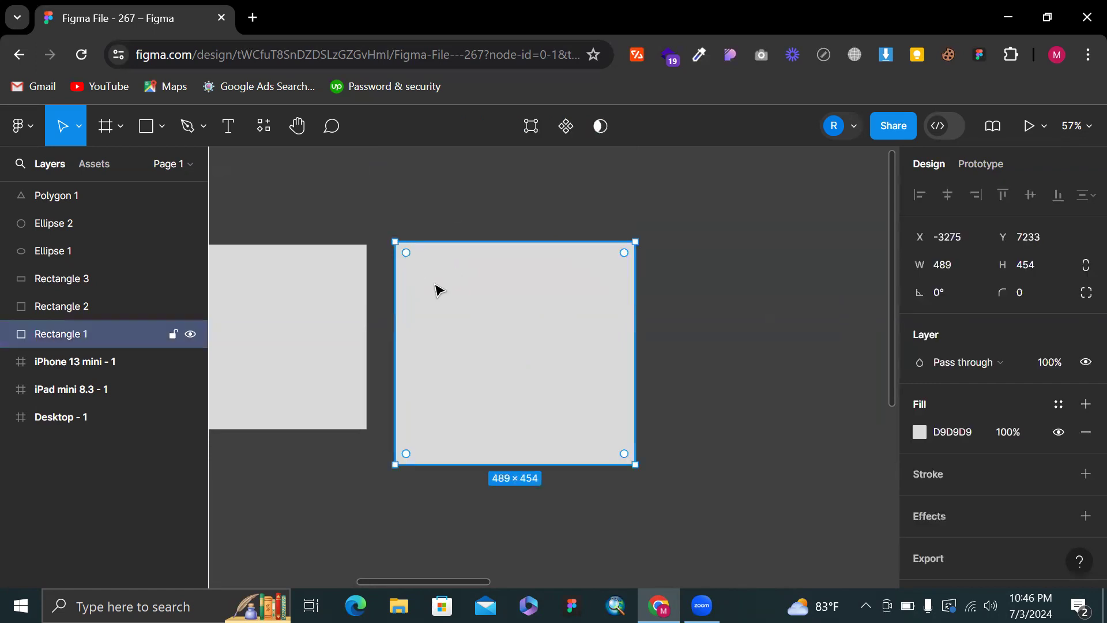
pyautogui.moveTo(407, 254); pyautogui.dragTo(577, 448)
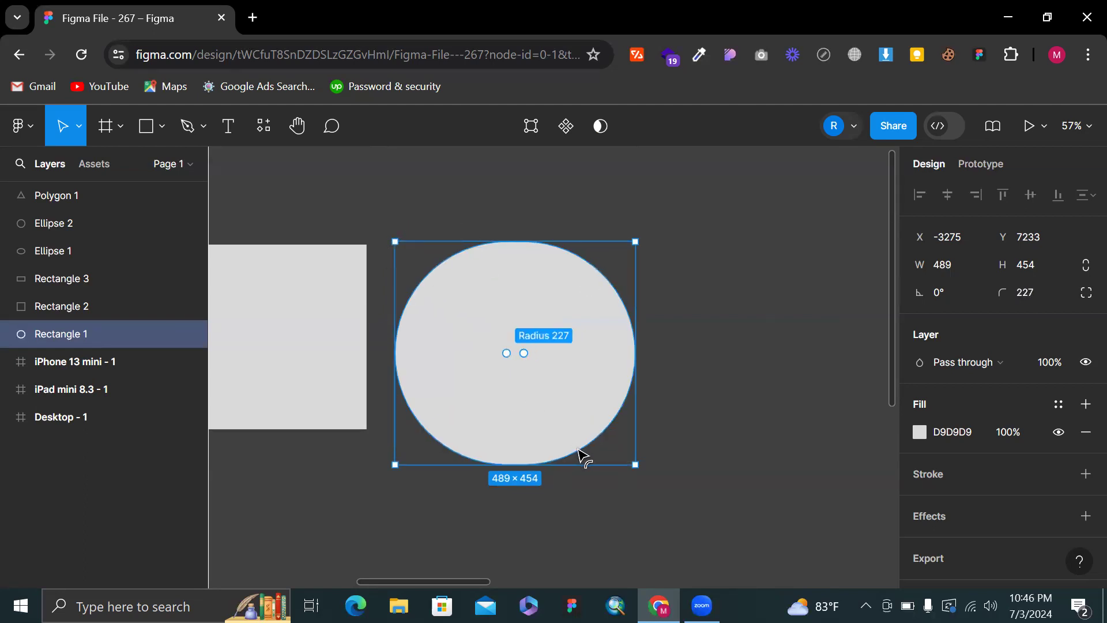
pyautogui.hotkey('ctrl', 'z')
pyautogui.click(715, 307)
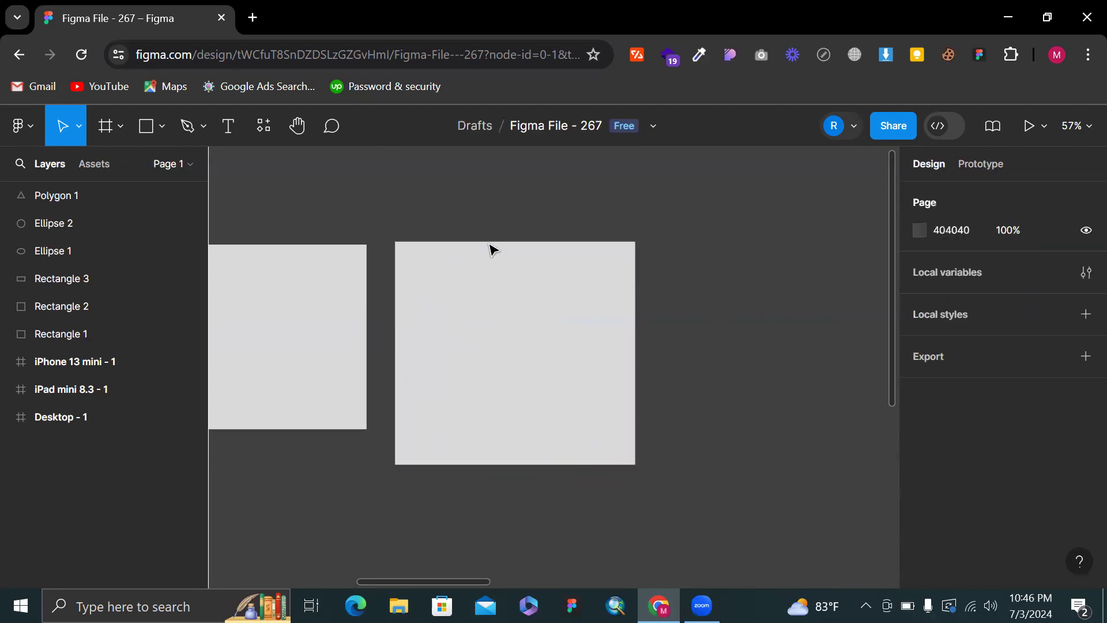
# Round the largest rectangle's four corners one by one, each independently, to radius 227
pyautogui.click(439, 275)
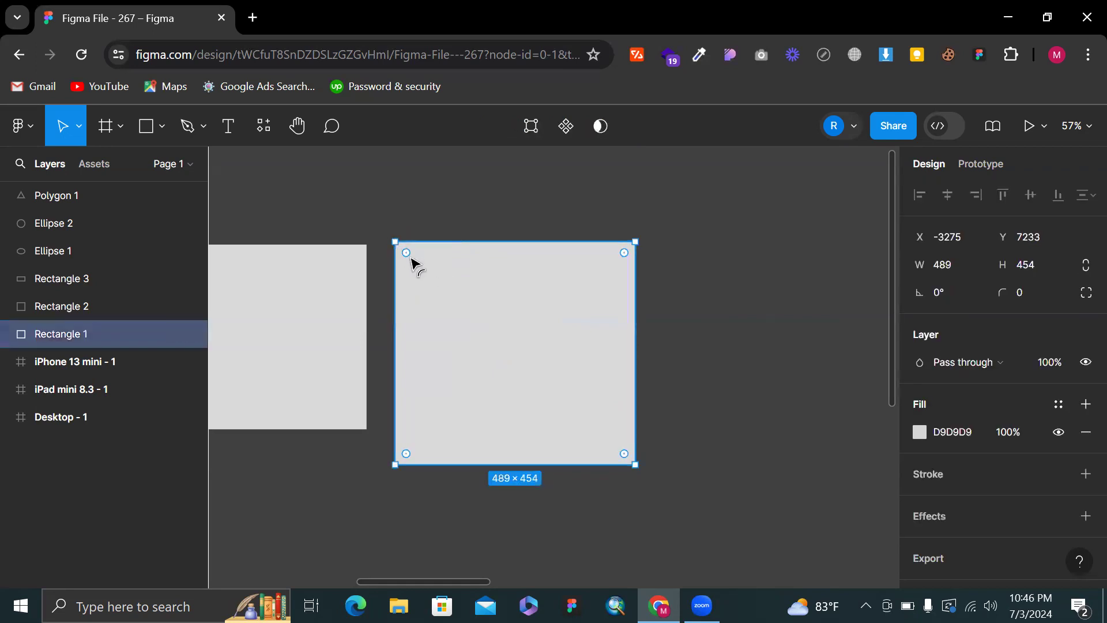
pyautogui.moveTo(413, 259); pyautogui.dragTo(575, 441)
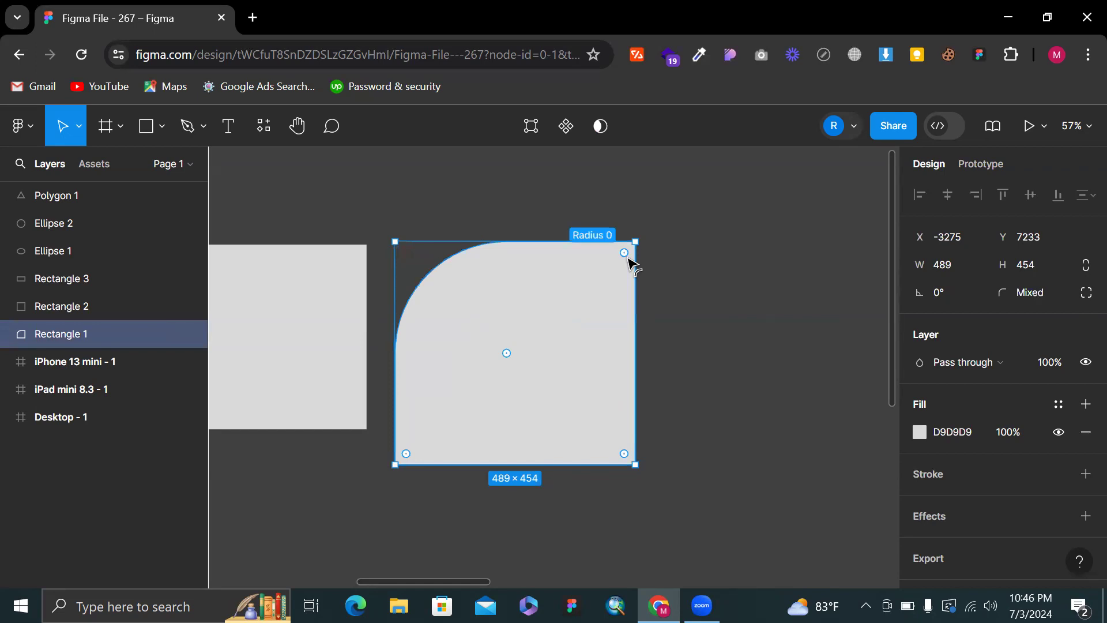
pyautogui.moveTo(625, 253); pyautogui.dragTo(544, 326)
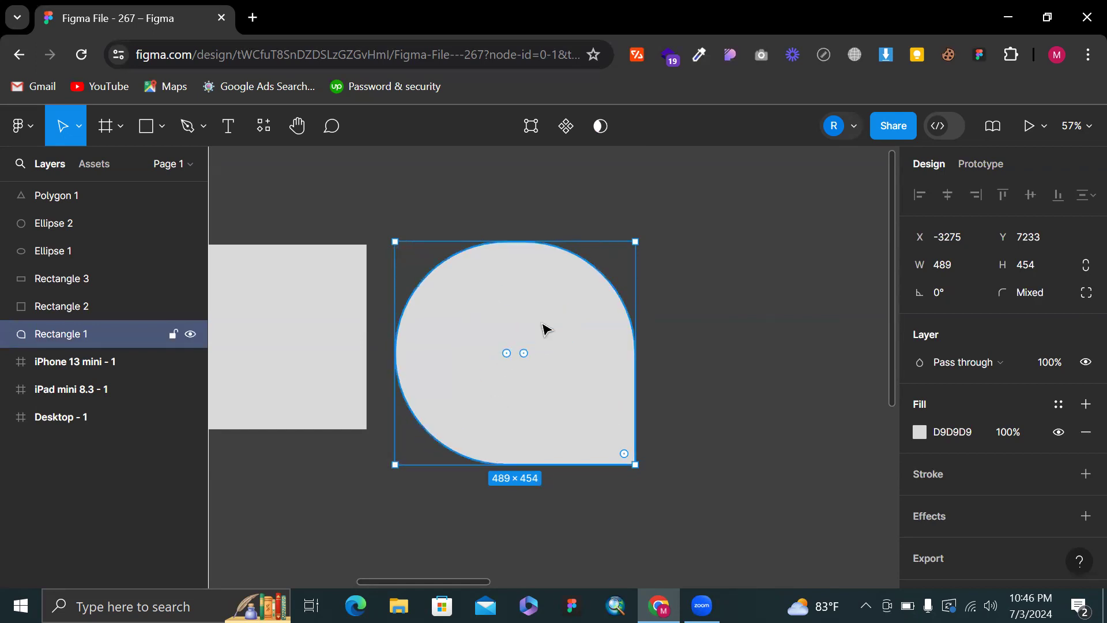
pyautogui.moveTo(628, 457); pyautogui.dragTo(456, 315)
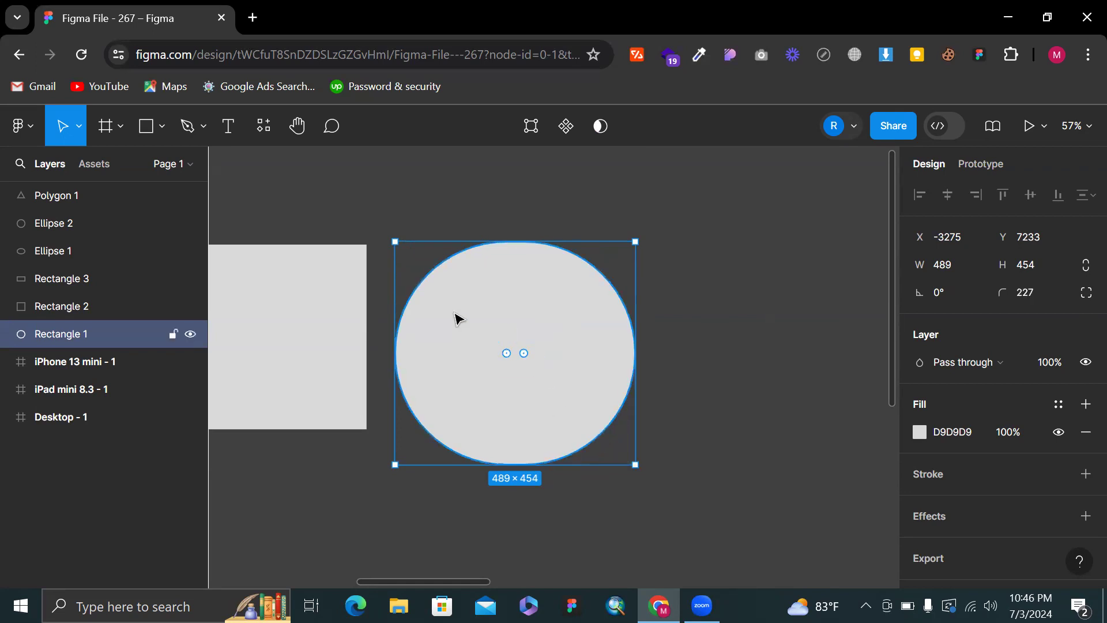
# Undo all the individual corner rounding on the largest rectangle and deselect it
pyautogui.hotkey('ctrl', 'z')
pyautogui.hotkey('ctrl', 'z')
pyautogui.hotkey('ctrl', 'z')
pyautogui.hotkey('ctrl', 'z')
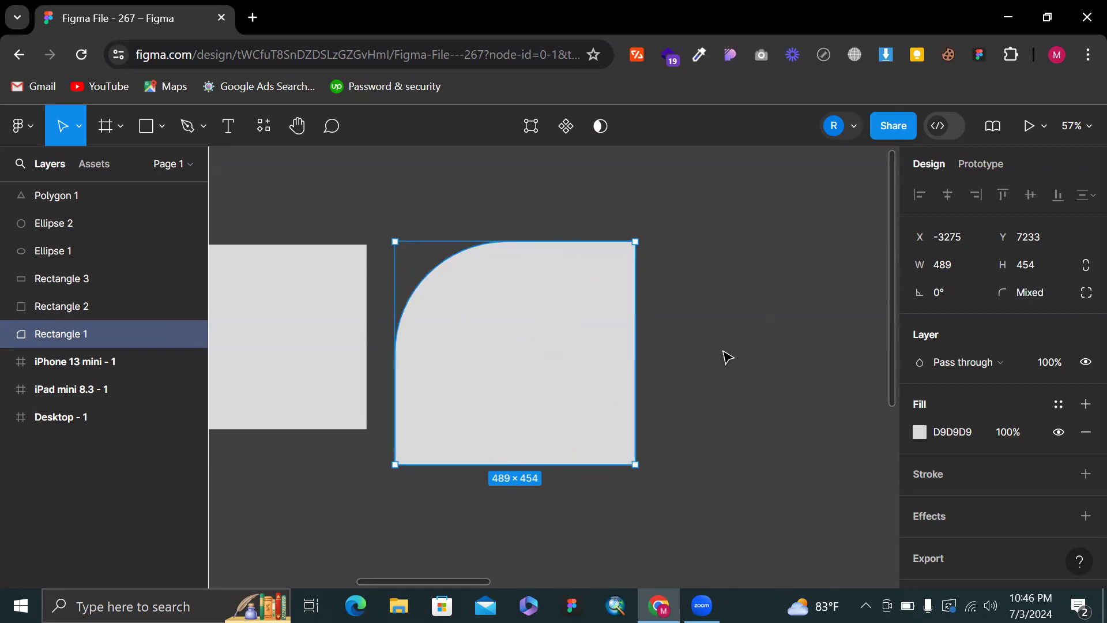
pyautogui.press('Escape')
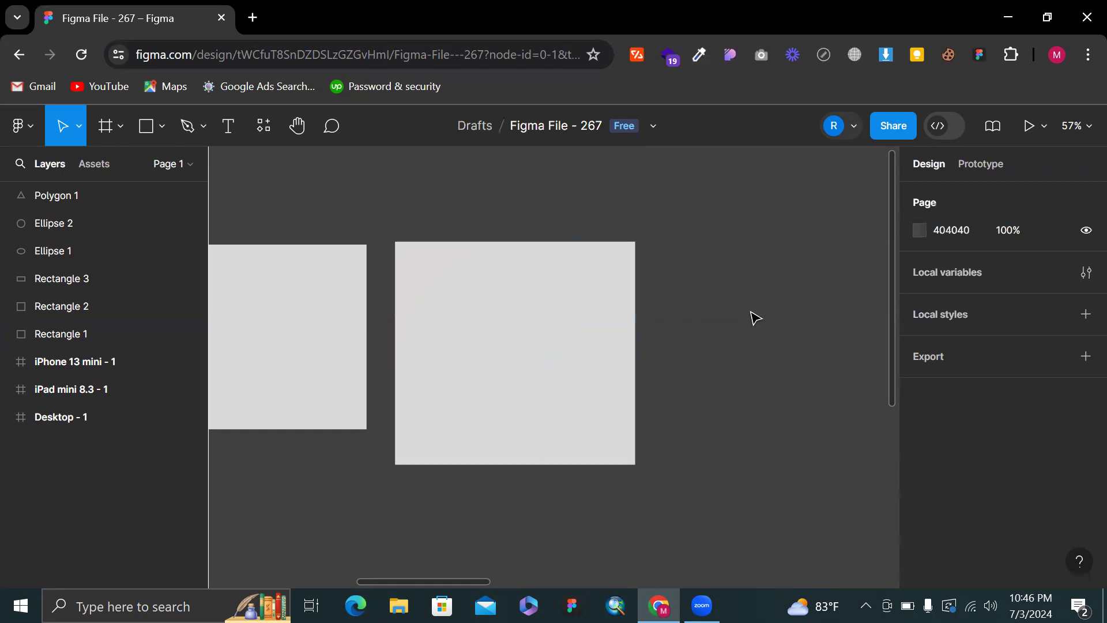
# Narrow the largest rectangle to about 299 × 454 and move it slightly right, to about X -3199, Y 7239
pyautogui.click(532, 288)
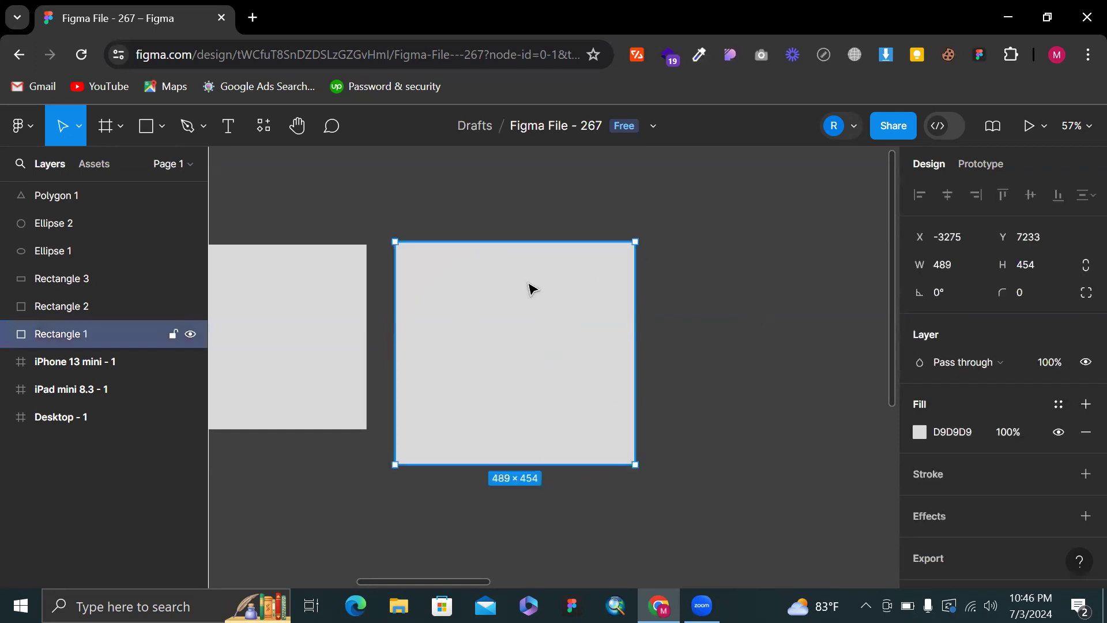
pyautogui.moveTo(634, 332); pyautogui.dragTo(542, 347)
pyautogui.moveTo(458, 346); pyautogui.dragTo(496, 349)
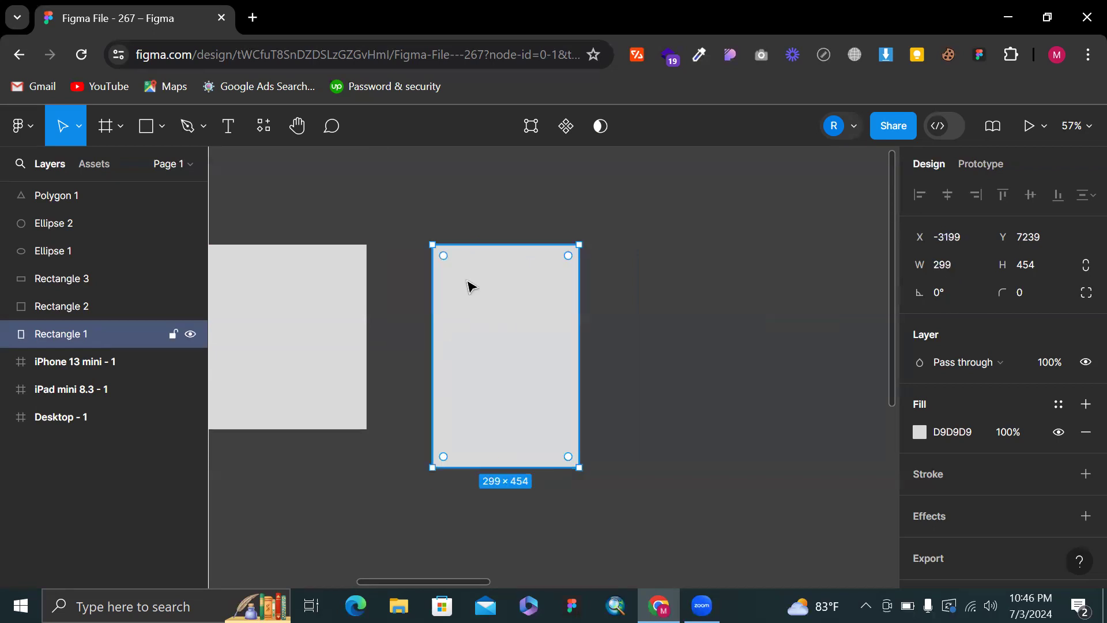
# Round only the narrowed rectangle's two upper corners to radius 149.5, forming an arch, and move it to about X -2890, Y 7161
pyautogui.moveTo(444, 257); pyautogui.dragTo(529, 375)
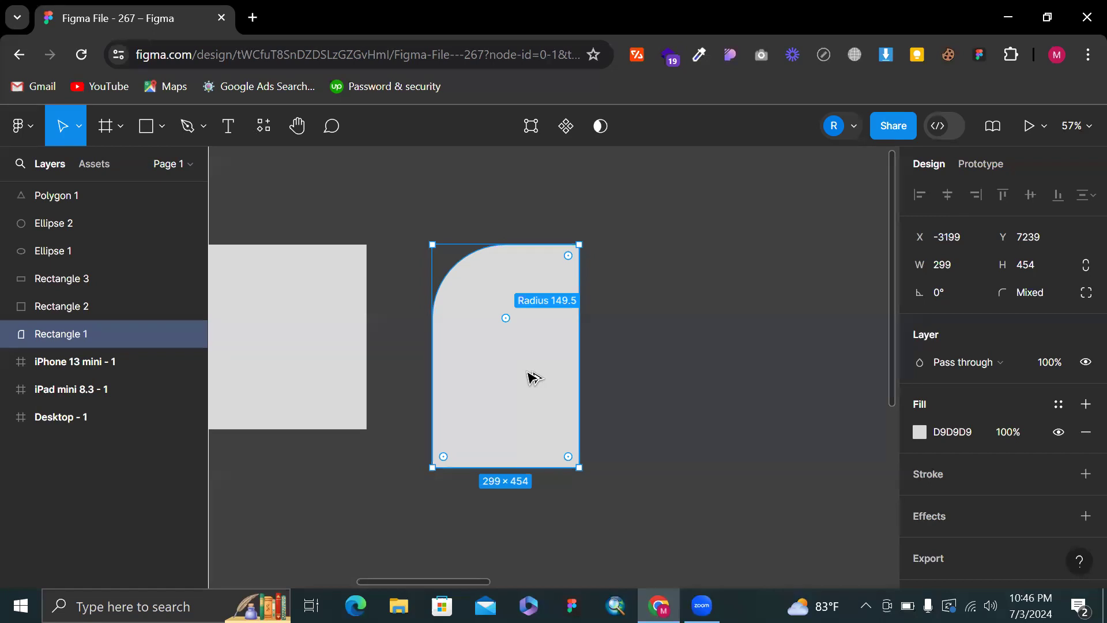
pyautogui.moveTo(523, 311); pyautogui.dragTo(506, 333)
pyautogui.hotkey('ctrl', 'z')
pyautogui.moveTo(567, 257); pyautogui.dragTo(479, 372)
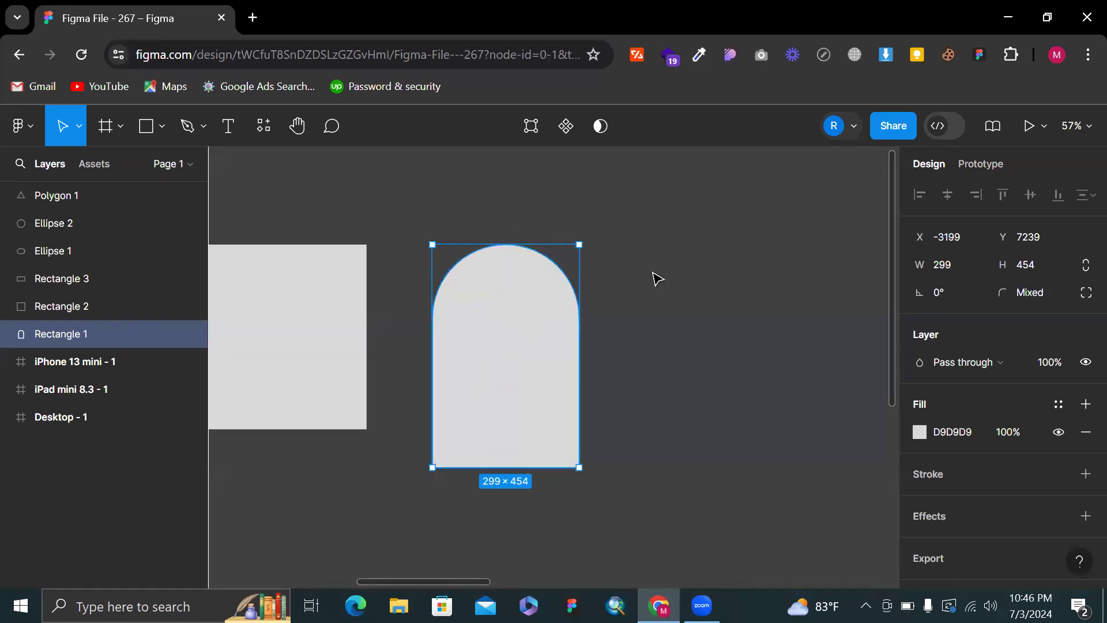
pyautogui.scroll(-5, 658, 283)
pyautogui.scroll(-3, 660, 287)
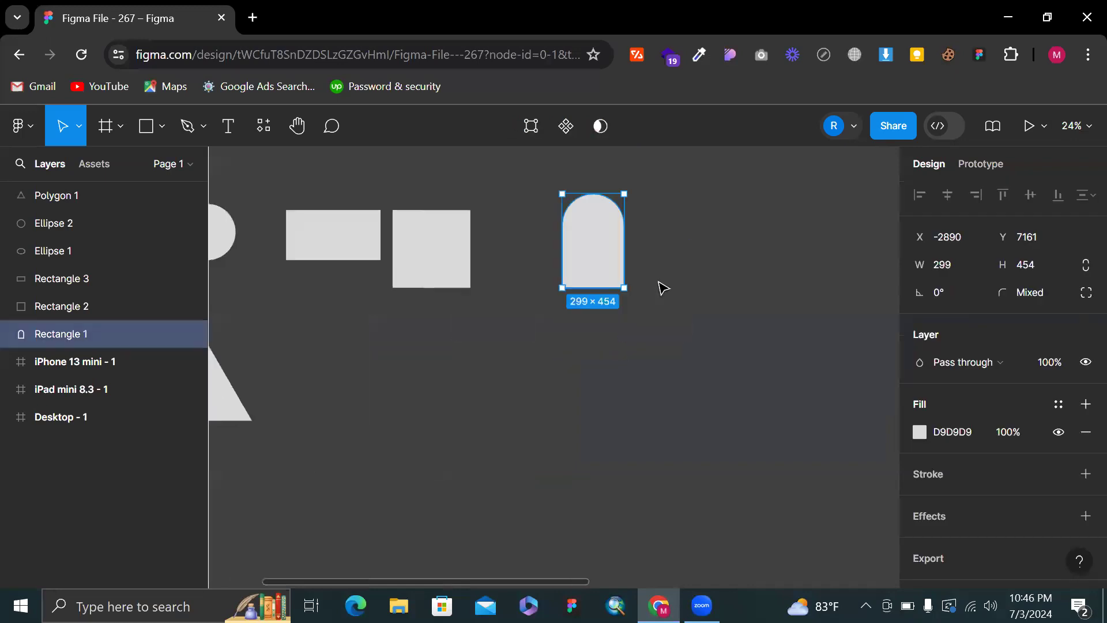
# Move the arch slightly right to about X -2844, Y 7161 and deselect it
pyautogui.scroll(2, 620, 233)
pyautogui.click(643, 227)
pyautogui.scroll(2, 644, 227)
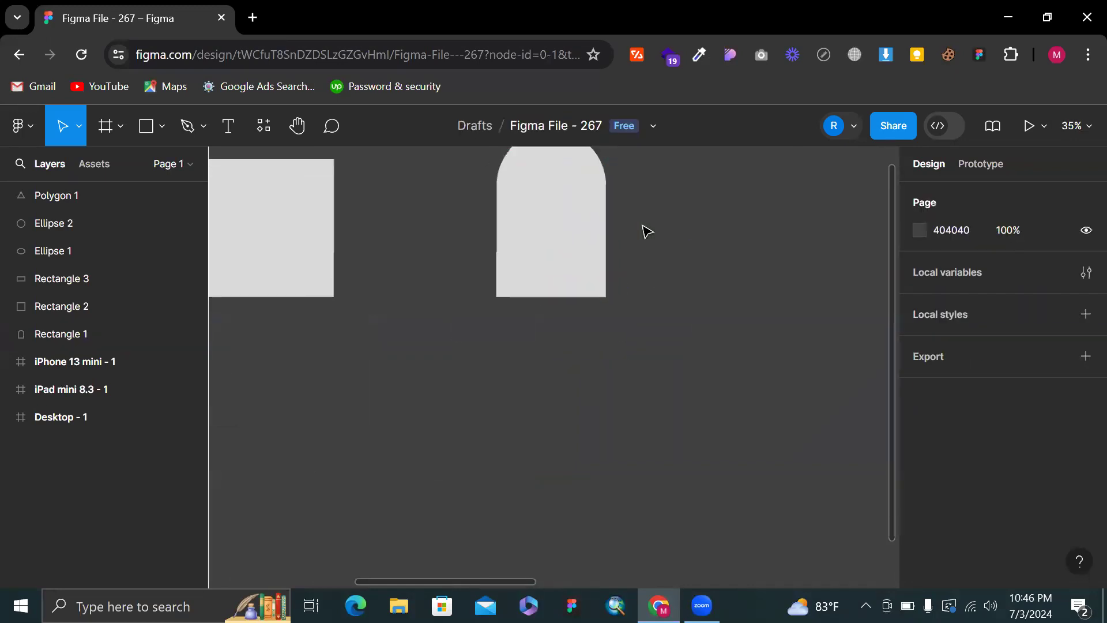
pyautogui.scroll(2, 642, 228)
pyautogui.moveTo(522, 290); pyautogui.dragTo(548, 295)
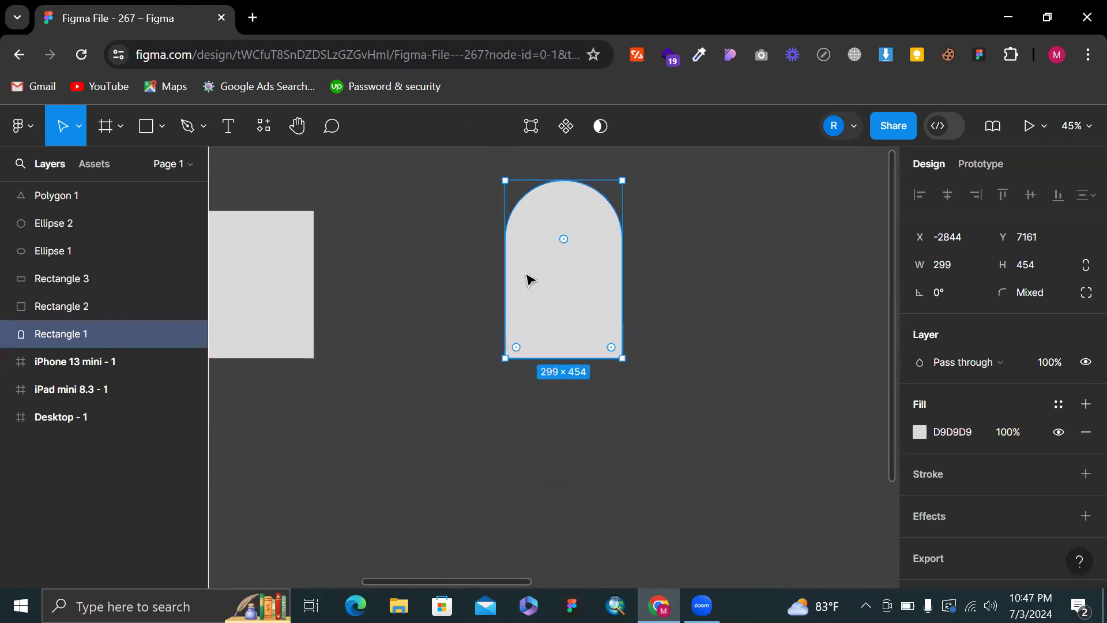
pyautogui.click(723, 242)
# Round the square's upper-left and lower-left corners individually to radius 188, redoing the lower-left one after undoing the first attempt
pyautogui.hscroll(-4, 723, 242)
pyautogui.scroll(-3, 722, 241)
pyautogui.click(532, 256)
pyautogui.scroll(3, 527, 253)
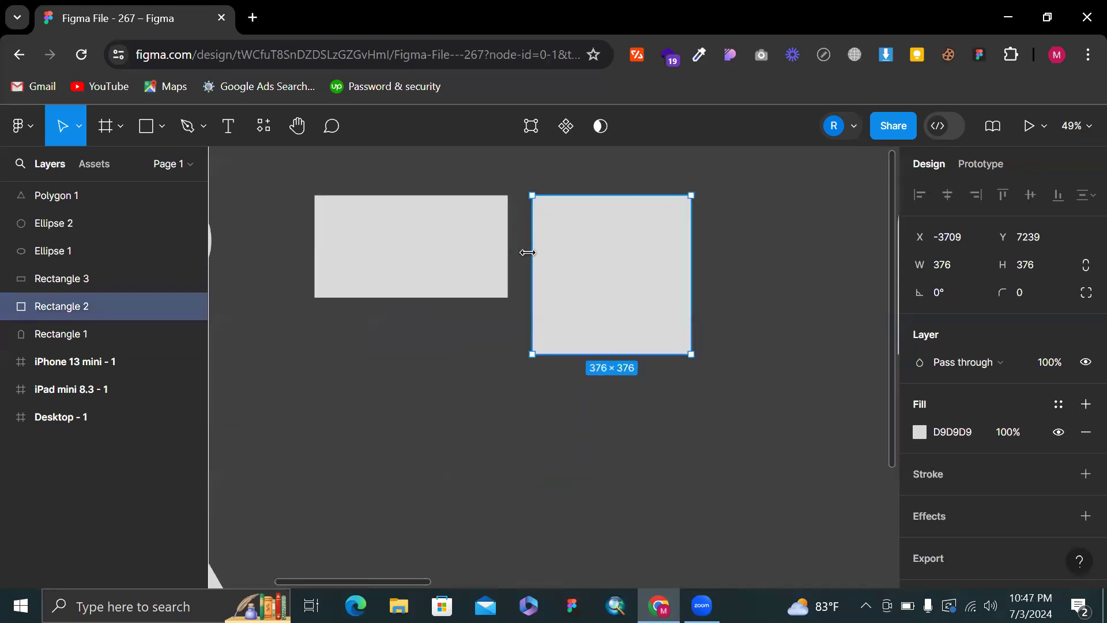
pyautogui.hscroll(2, 528, 253)
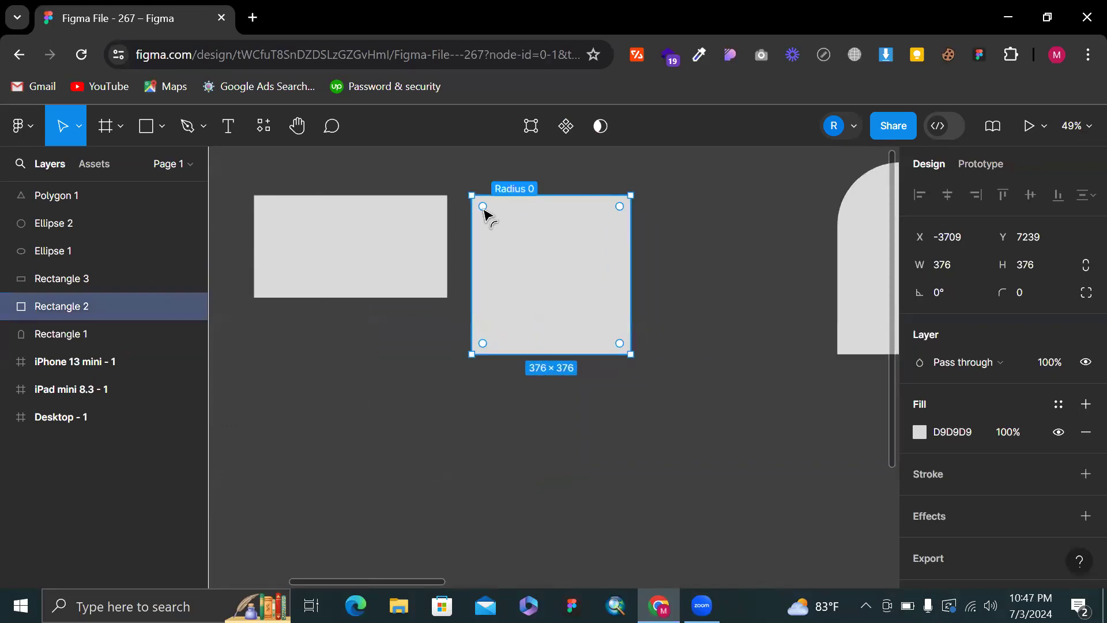
pyautogui.moveTo(483, 208); pyautogui.dragTo(555, 320)
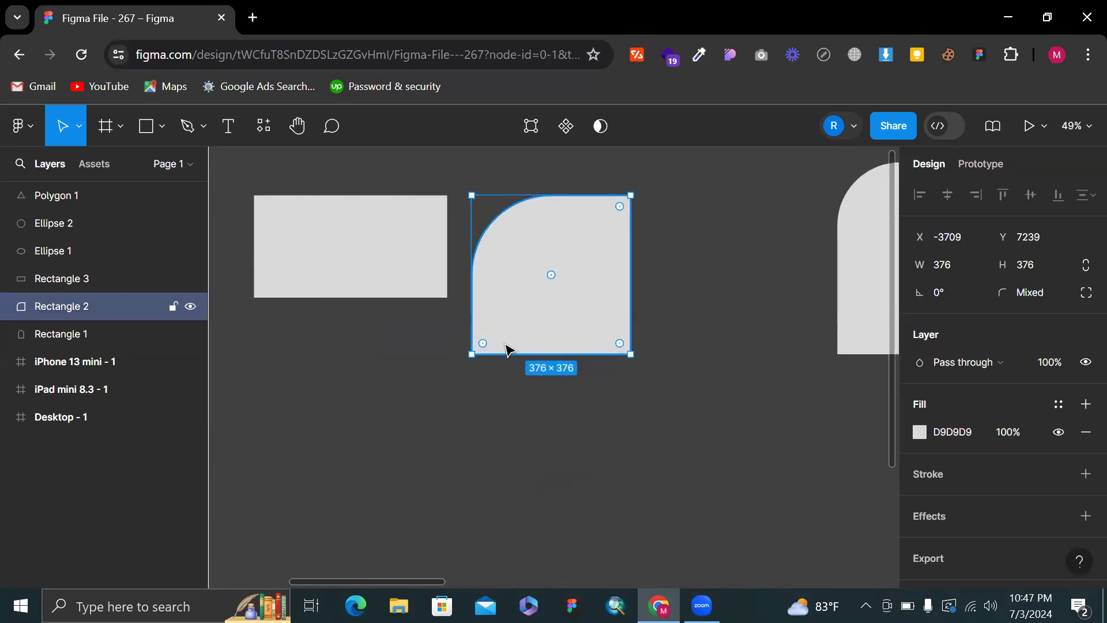
pyautogui.moveTo(484, 344); pyautogui.dragTo(563, 250)
pyautogui.hotkey('ctrl', 'z')
pyautogui.moveTo(483, 344); pyautogui.dragTo(594, 253)
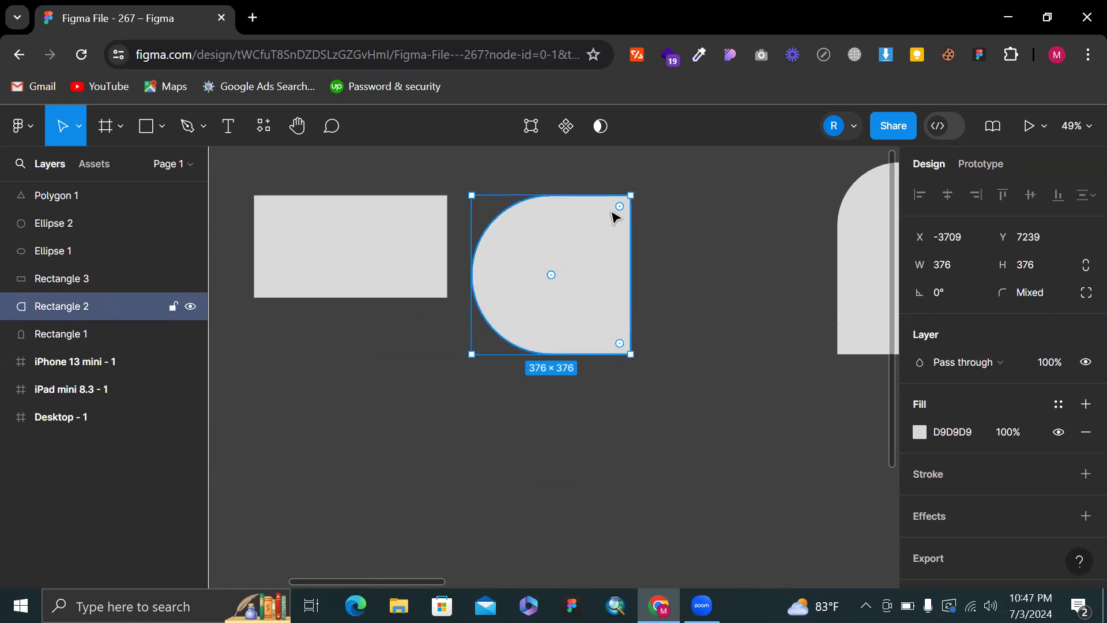
# Round the square's upper-right corner individually to radius 188, leaving only the lower-right corner sharp, and deselect the shape
pyautogui.moveTo(618, 212); pyautogui.dragTo(499, 326)
pyautogui.hotkey('ctrl', 'z')
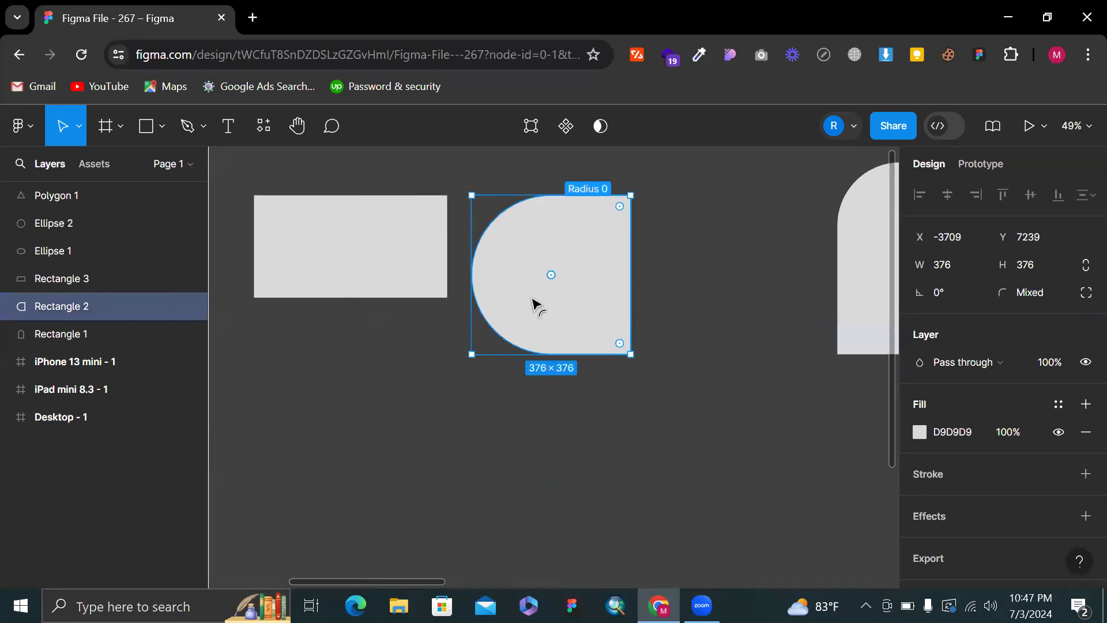
pyautogui.moveTo(531, 298); pyautogui.dragTo(533, 298)
pyautogui.click(655, 289)
# Shrink the teardrop-shaped square about its centre to about 76 × 76 and deselect it
pyautogui.scroll(-4, 655, 290)
pyautogui.click(608, 294)
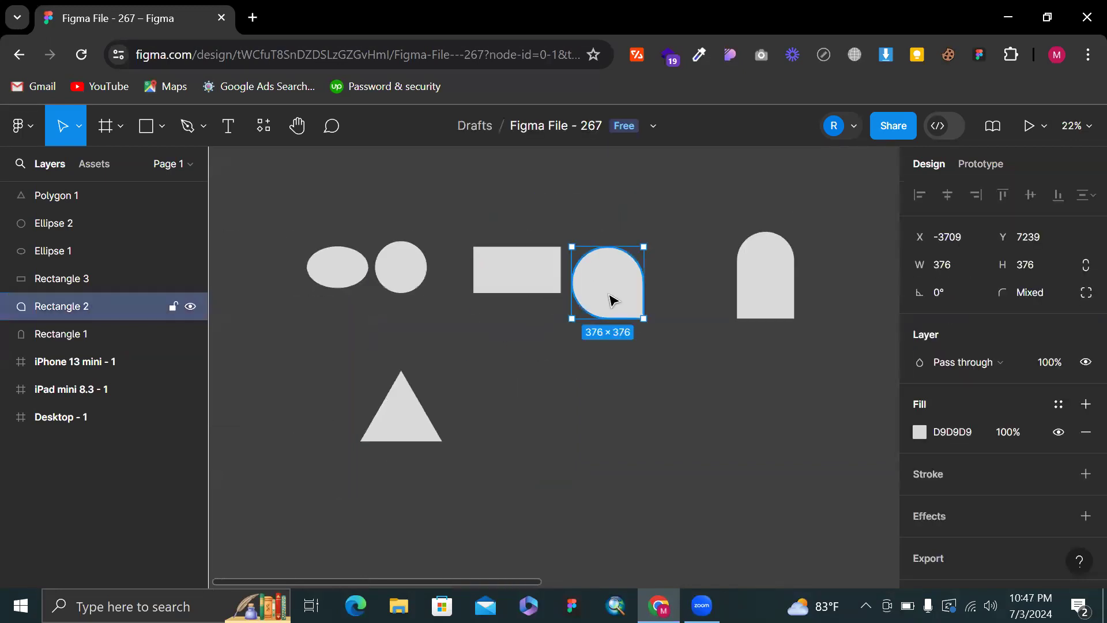
pyautogui.scroll(4, 609, 295)
pyautogui.moveTo(683, 356); pyautogui.dragTo(659, 284)
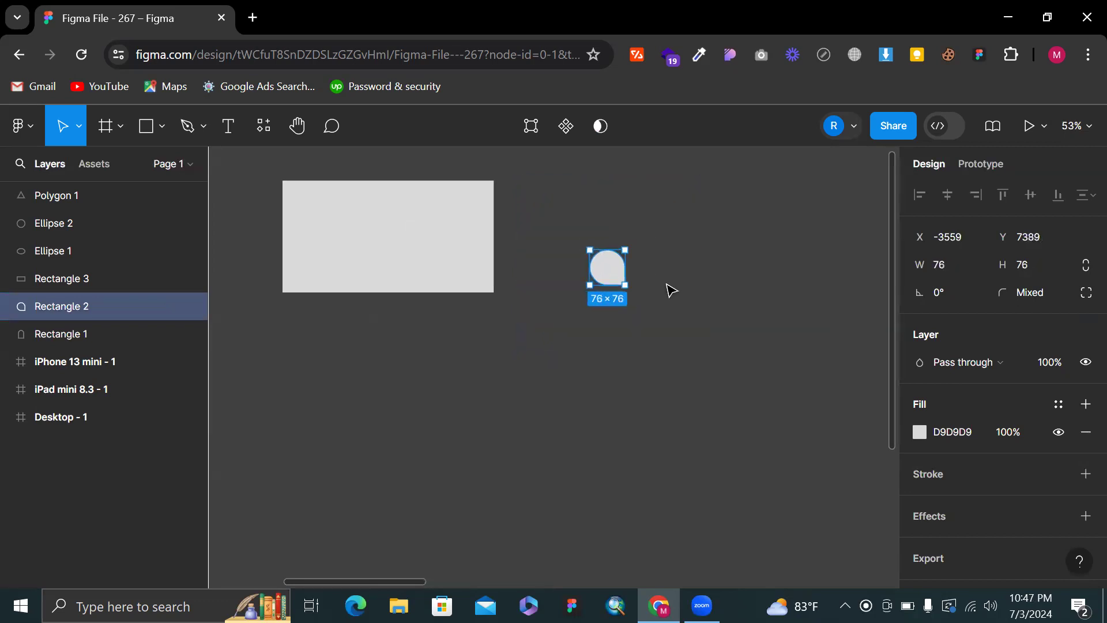
pyautogui.click(669, 289)
# Move the small teardrop to about X -3506, Y 7405 and widen it to about 297 × 76, forming a chat bubble
pyautogui.scroll(5, 541, 289)
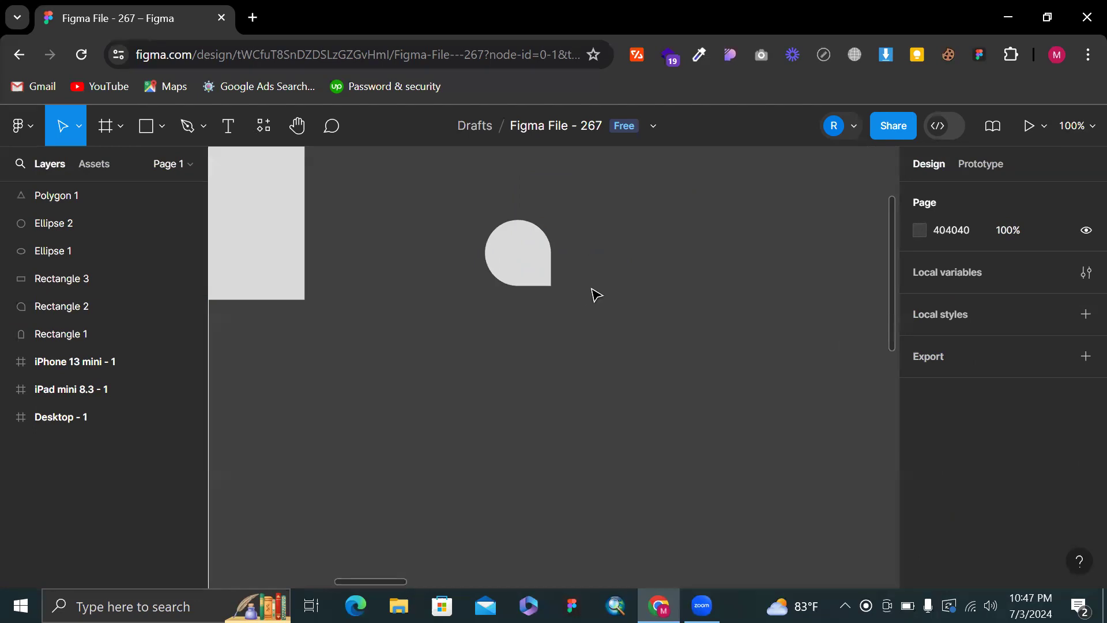
pyautogui.moveTo(547, 279); pyautogui.dragTo(593, 292)
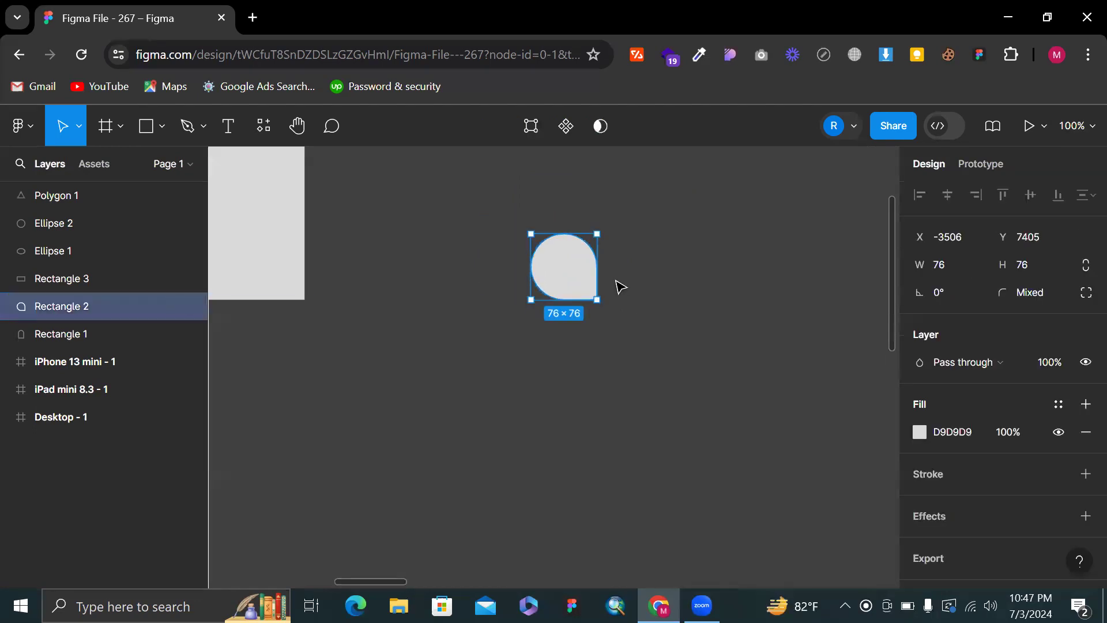
pyautogui.moveTo(765, 286); pyautogui.dragTo(789, 286)
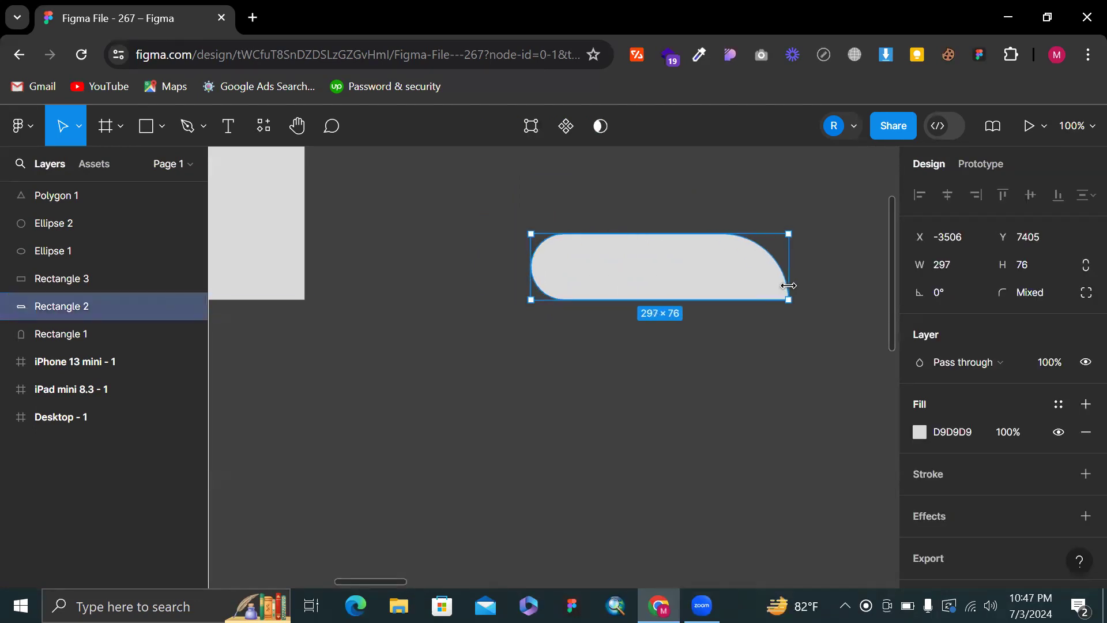
pyautogui.click(675, 189)
# Add the text "Hi, How are you" inside the chat bubble
pyautogui.hscroll(3, 673, 230)
pyautogui.click(555, 286)
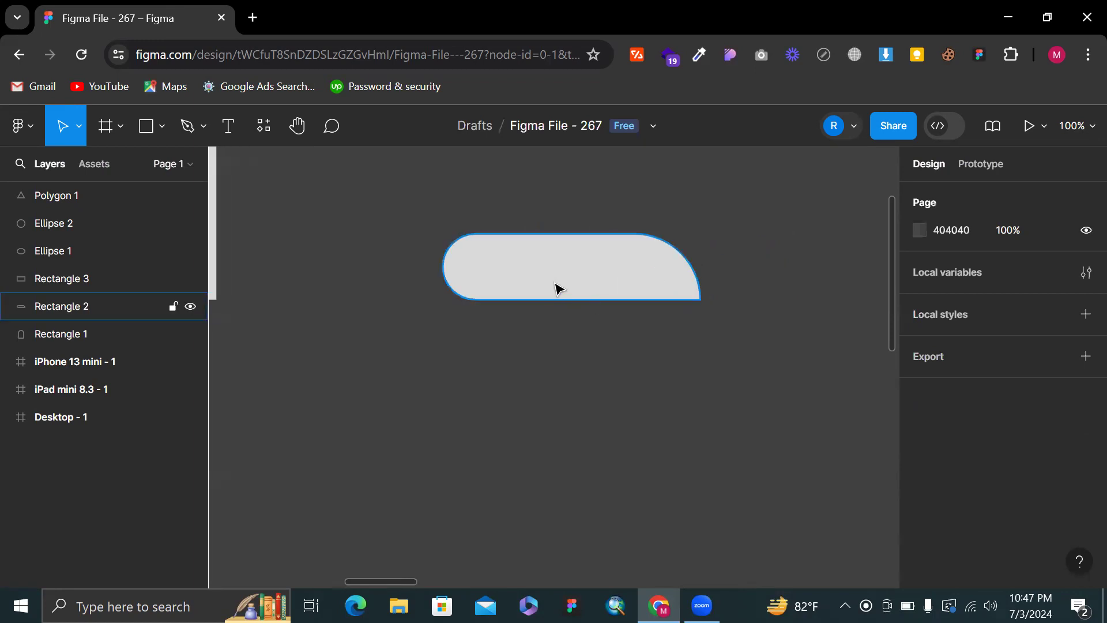
pyautogui.keyDown('ctrl'); pyautogui.scroll(3, 559, 288); pyautogui.keyUp('ctrl')
pyautogui.press('t')
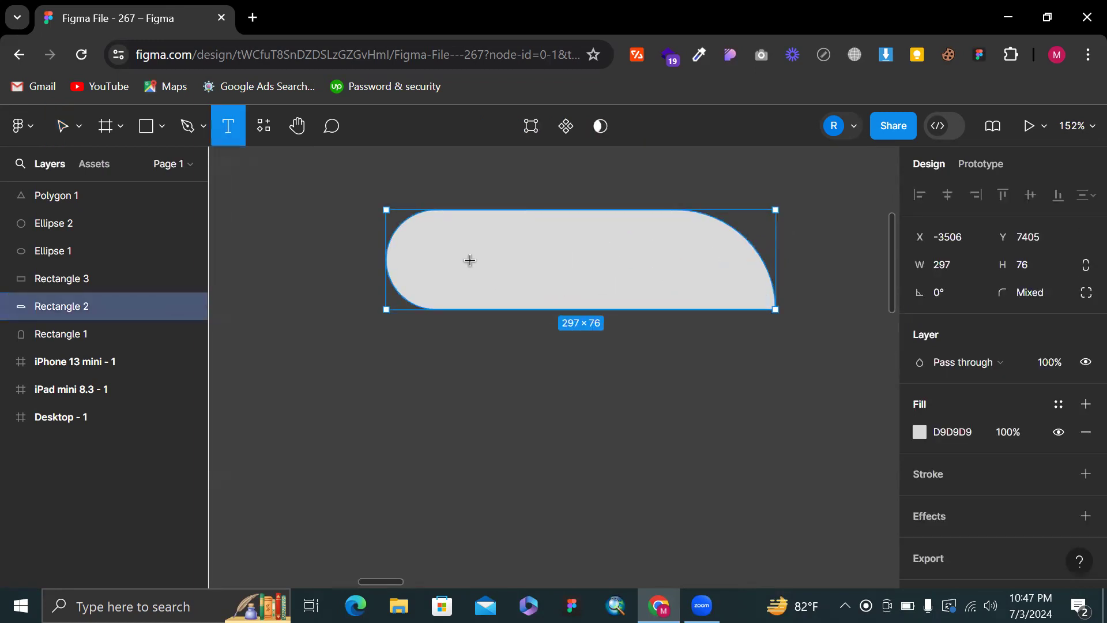
pyautogui.click(469, 265)
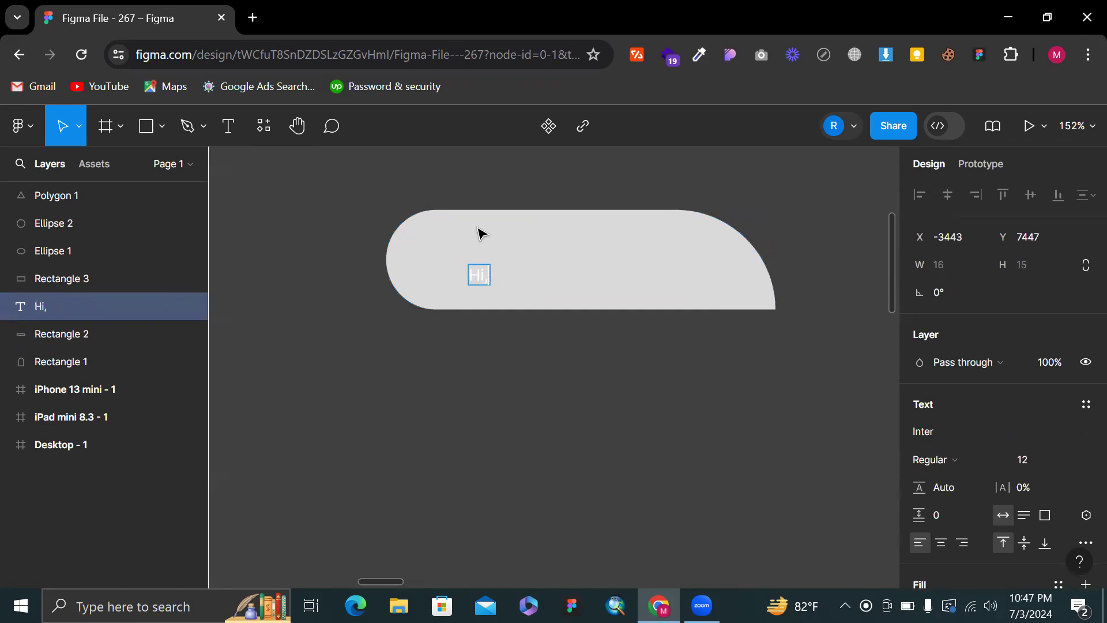
pyautogui.press('BackSpace')
pyautogui.press('BackSpace')
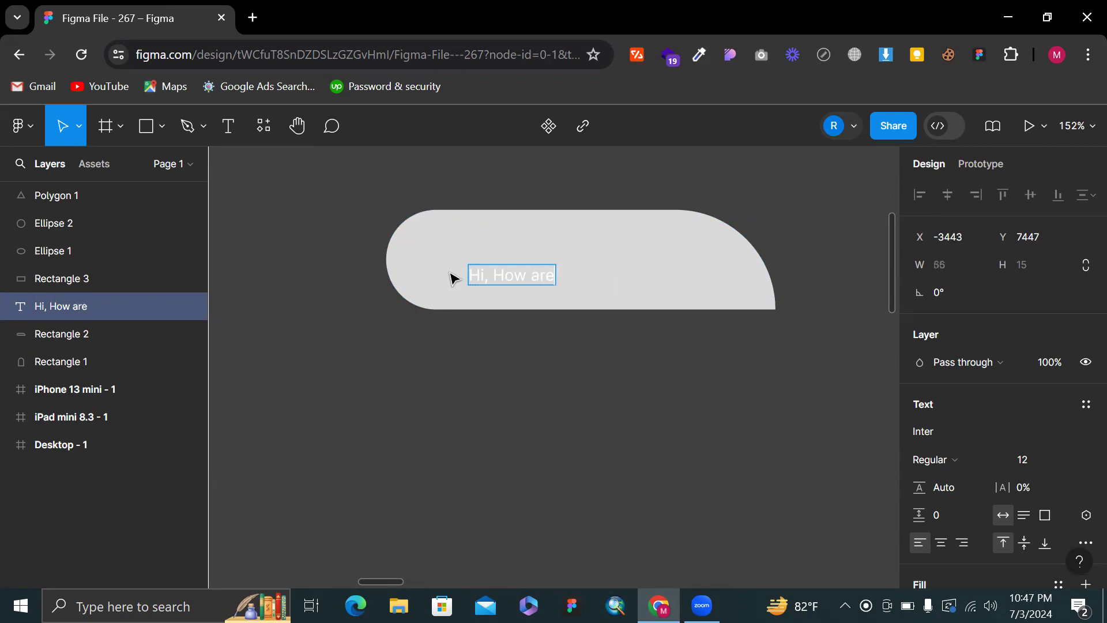
pyautogui.press('Escape')
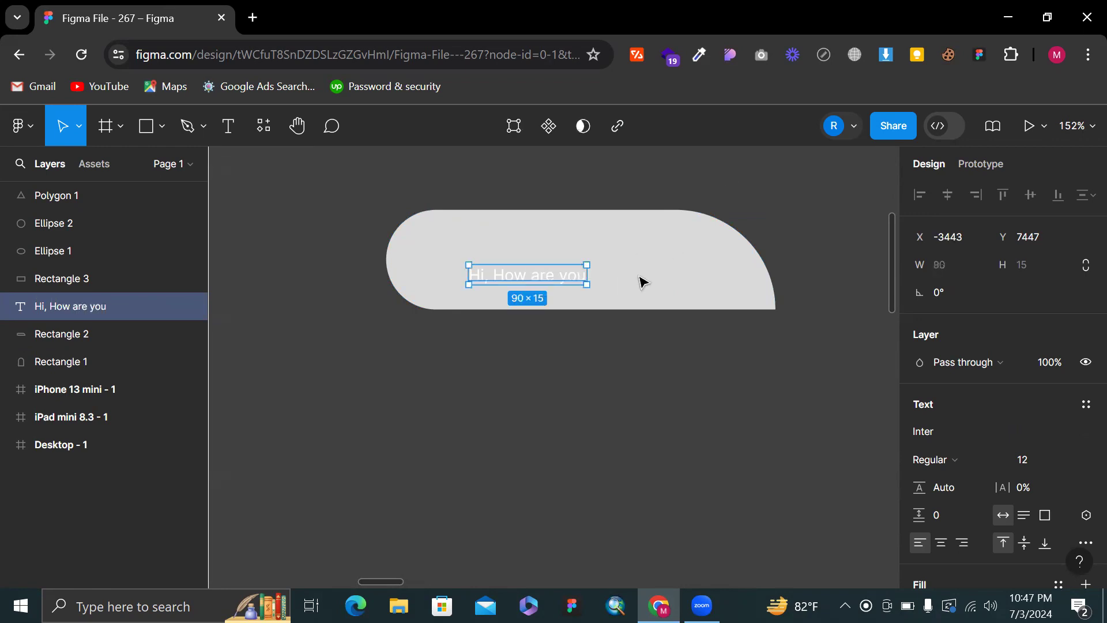
# Scale the bubble text to about 188 × 30 and centre it in the bubble at about X -3452, Y 7428
pyautogui.press('k')
pyautogui.moveTo(591, 273); pyautogui.dragTo(715, 280)
pyautogui.moveTo(648, 269); pyautogui.dragTo(647, 273)
# Set the bubble text's fill to black, 000000, and deselect it
pyautogui.click(1086, 335)
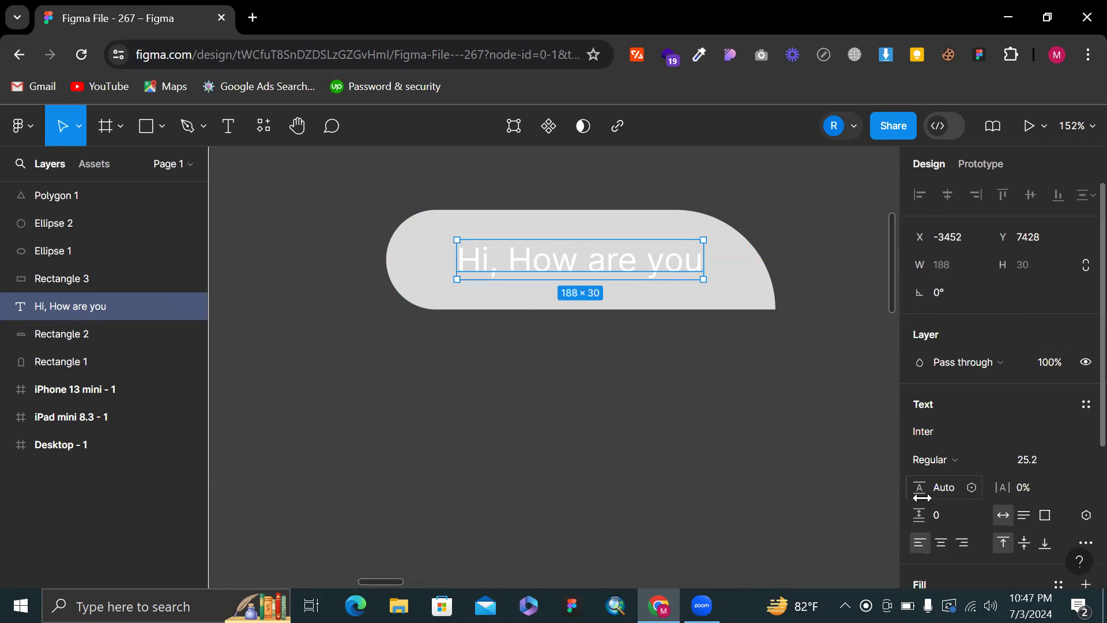
pyautogui.scroll(-3, 925, 497)
pyautogui.click(924, 455)
pyautogui.moveTo(710, 229); pyautogui.dragTo(551, 401)
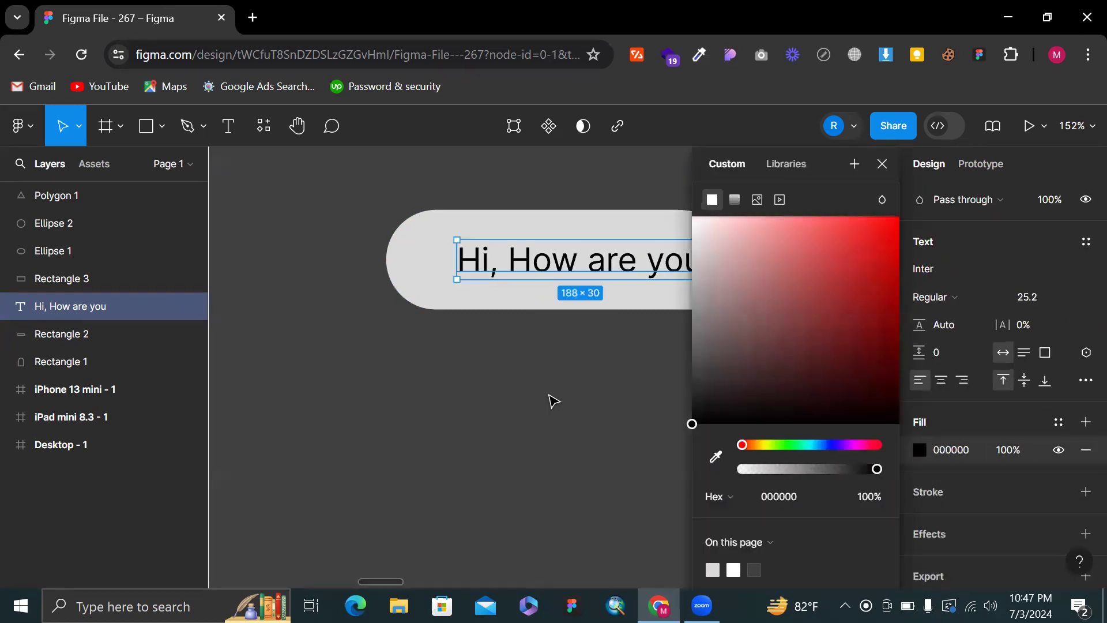
pyautogui.click(623, 360)
# Reduce the chat bubble's upper-right corner radius individually to 38 so the curve is an even quarter circle, and deselect it
pyautogui.click(770, 281)
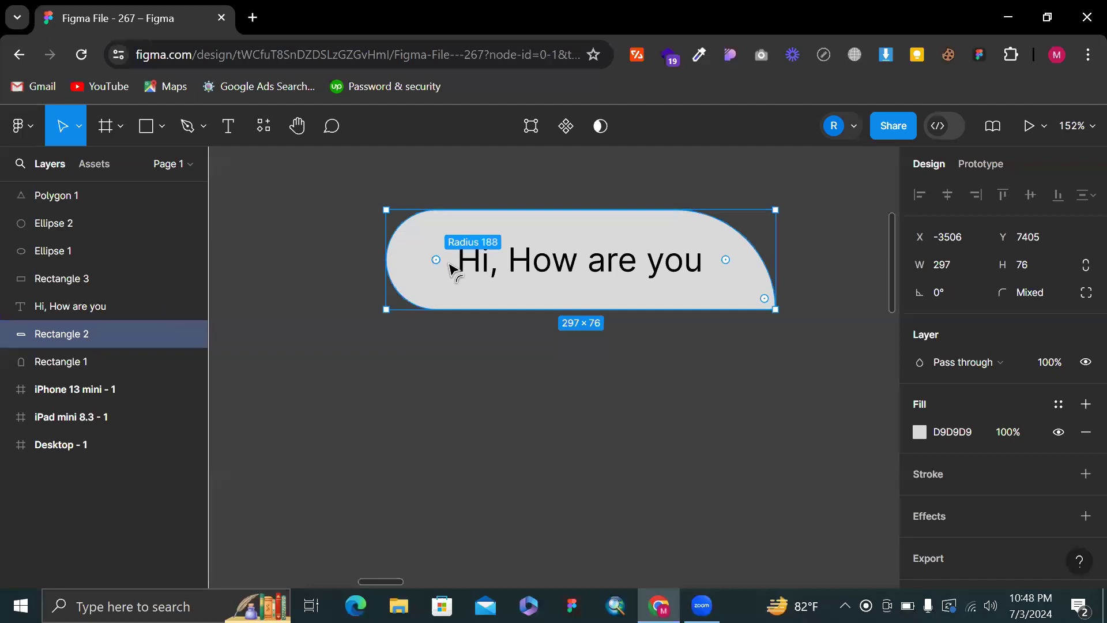
pyautogui.moveTo(450, 264); pyautogui.dragTo(493, 272)
pyautogui.scroll(1, 734, 261)
pyautogui.moveTo(726, 260); pyautogui.dragTo(542, 467)
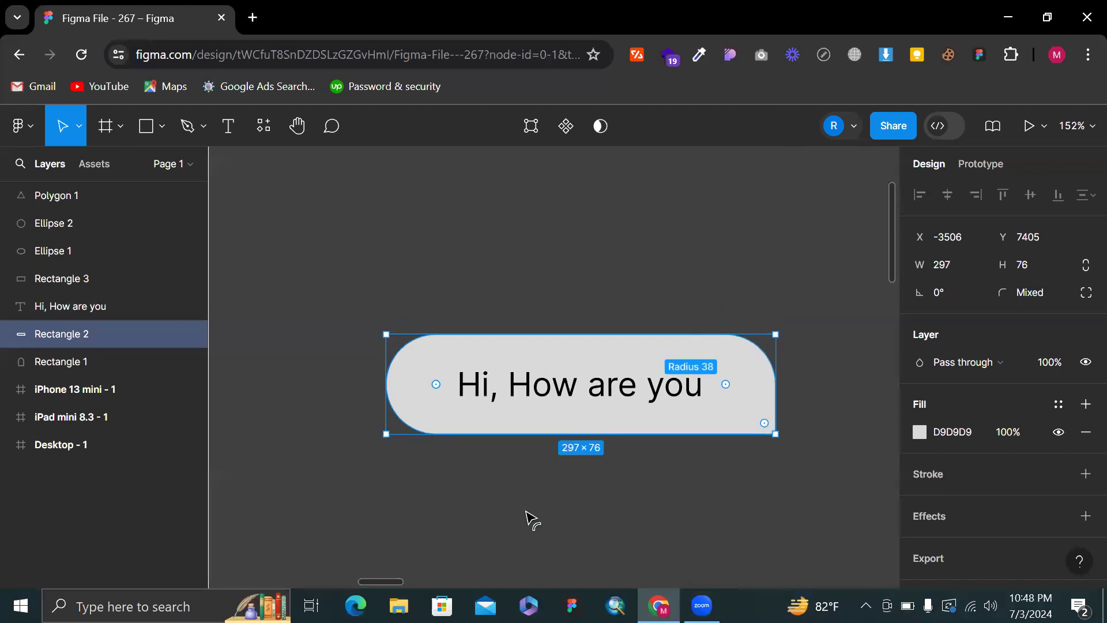
pyautogui.moveTo(532, 519); pyautogui.dragTo(533, 518)
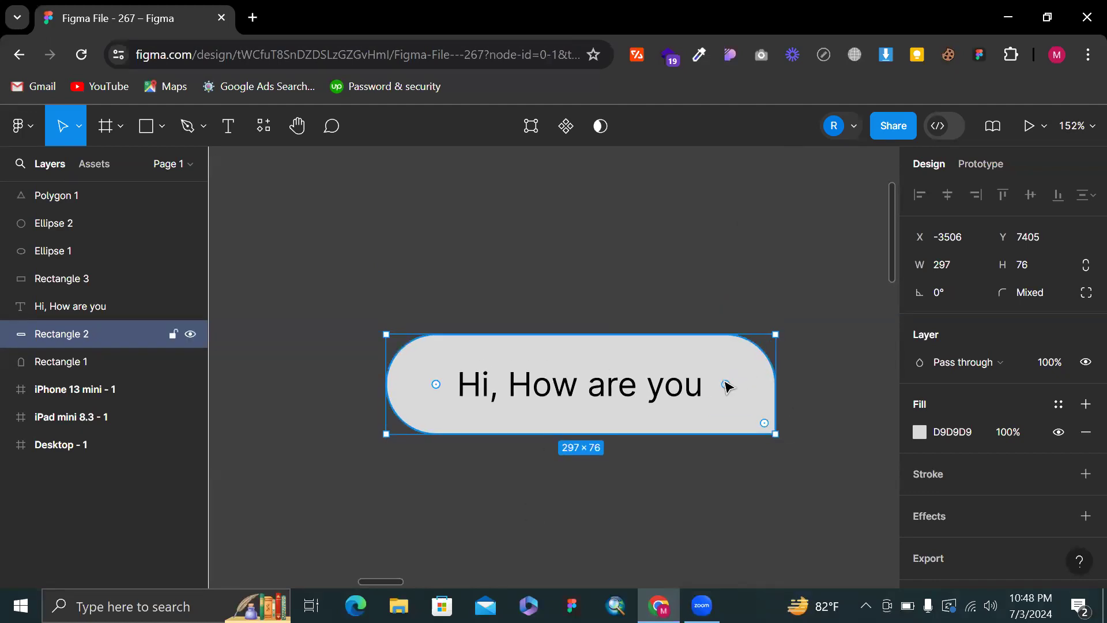
pyautogui.moveTo(725, 385)
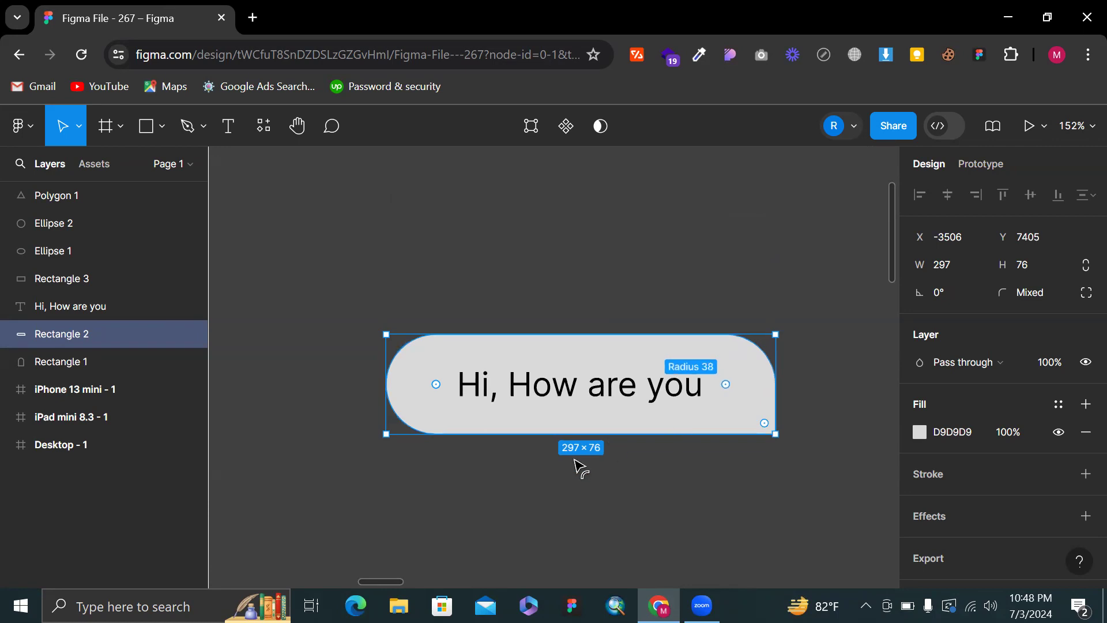
pyautogui.click(823, 277)
# Try moving the chat bubble's background separately from its text to about X -3486, Y 7428
pyautogui.scroll(-5, 812, 359)
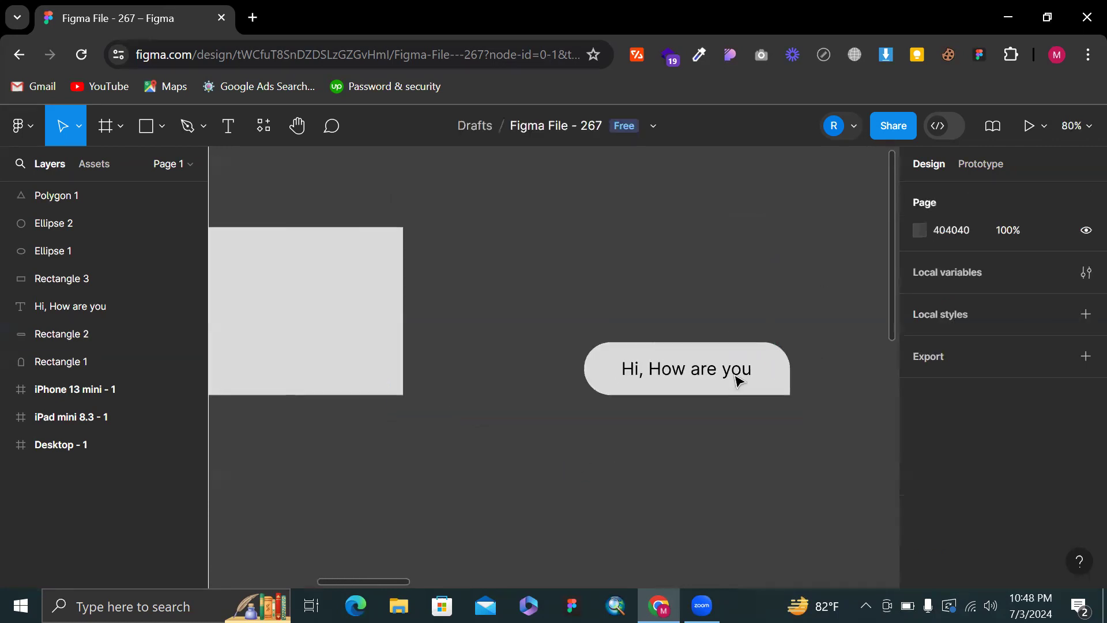
pyautogui.hscroll(3, 739, 379)
pyautogui.click(580, 376)
pyautogui.moveTo(580, 376); pyautogui.dragTo(581, 375)
pyautogui.click(696, 367)
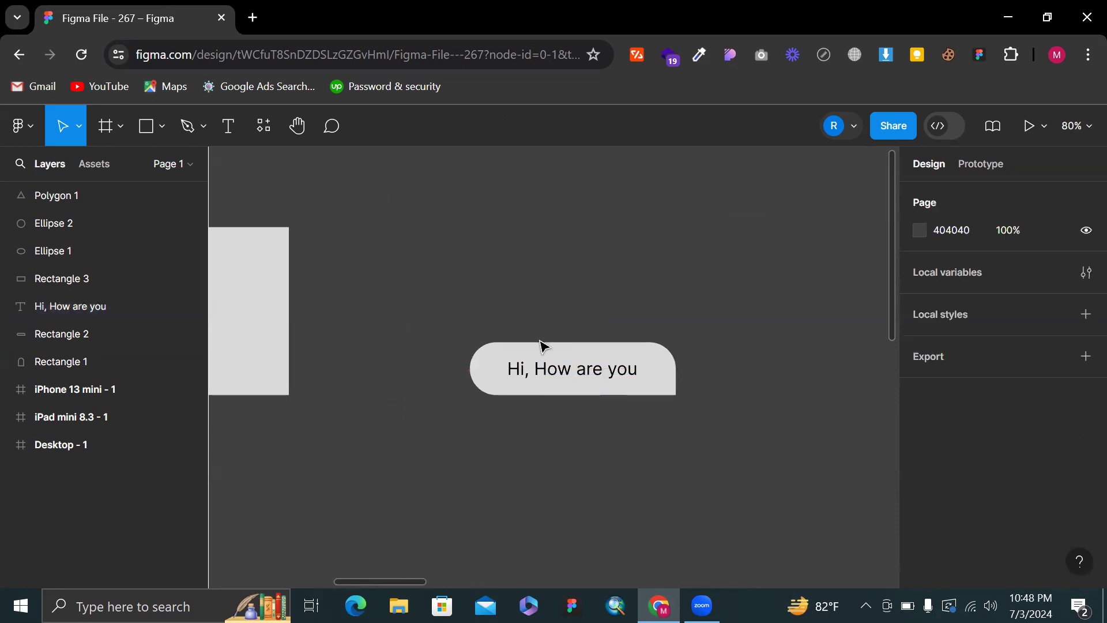
pyautogui.moveTo(663, 376); pyautogui.dragTo(677, 394)
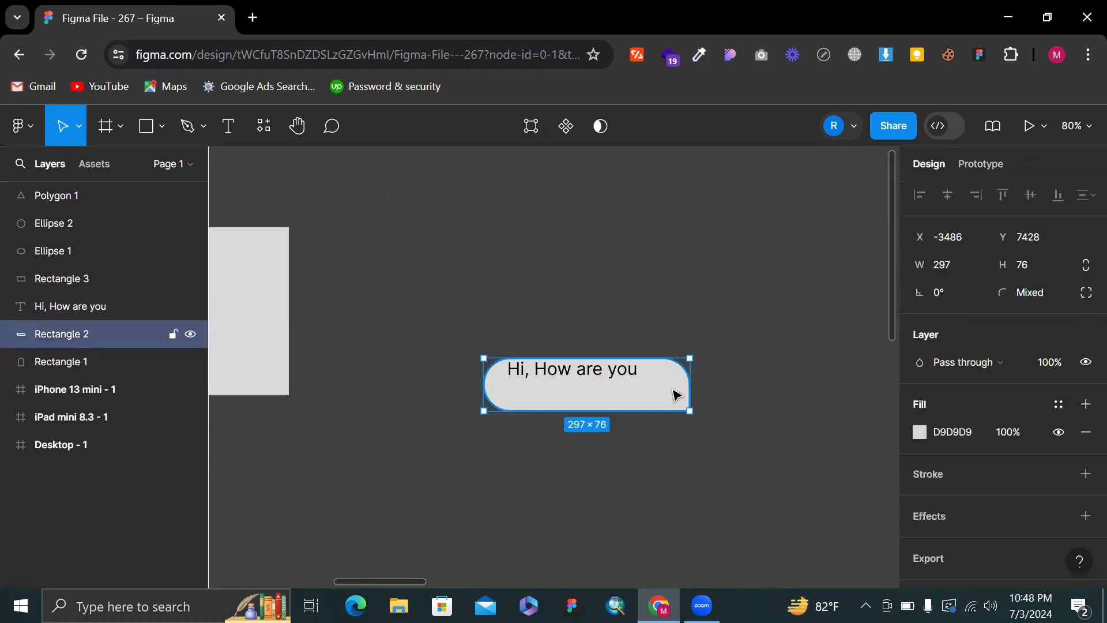
pyautogui.click(712, 267)
# Narrow the wide rectangle beside the circle to about 250 × 242
pyautogui.scroll(-5, 712, 267)
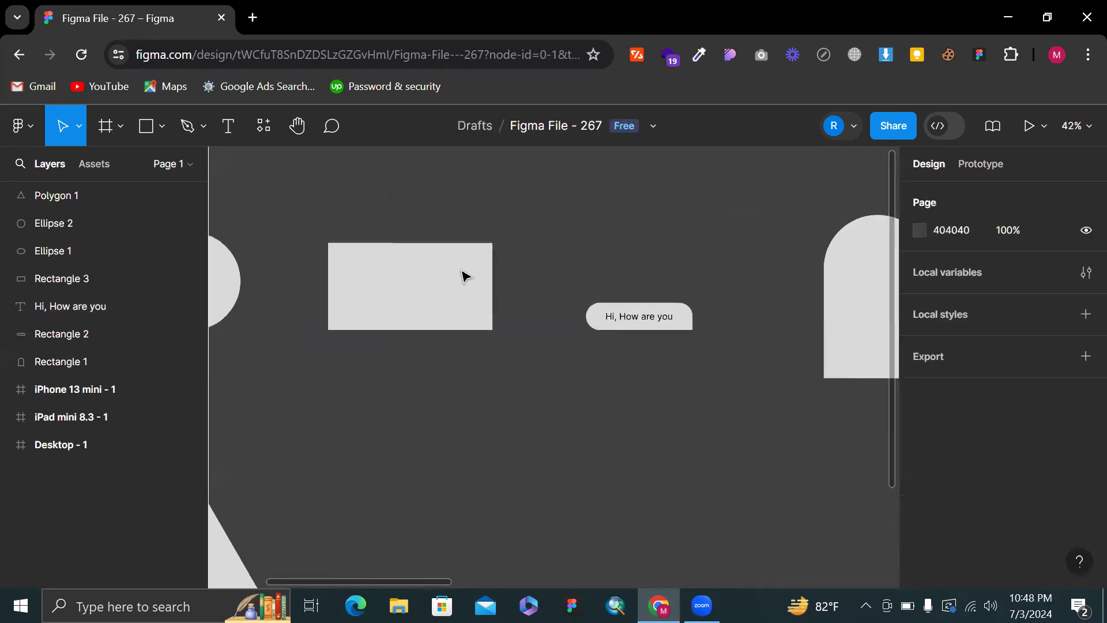
pyautogui.click(486, 293)
pyautogui.moveTo(437, 305); pyautogui.dragTo(419, 306)
pyautogui.click(472, 277)
pyautogui.click(353, 277)
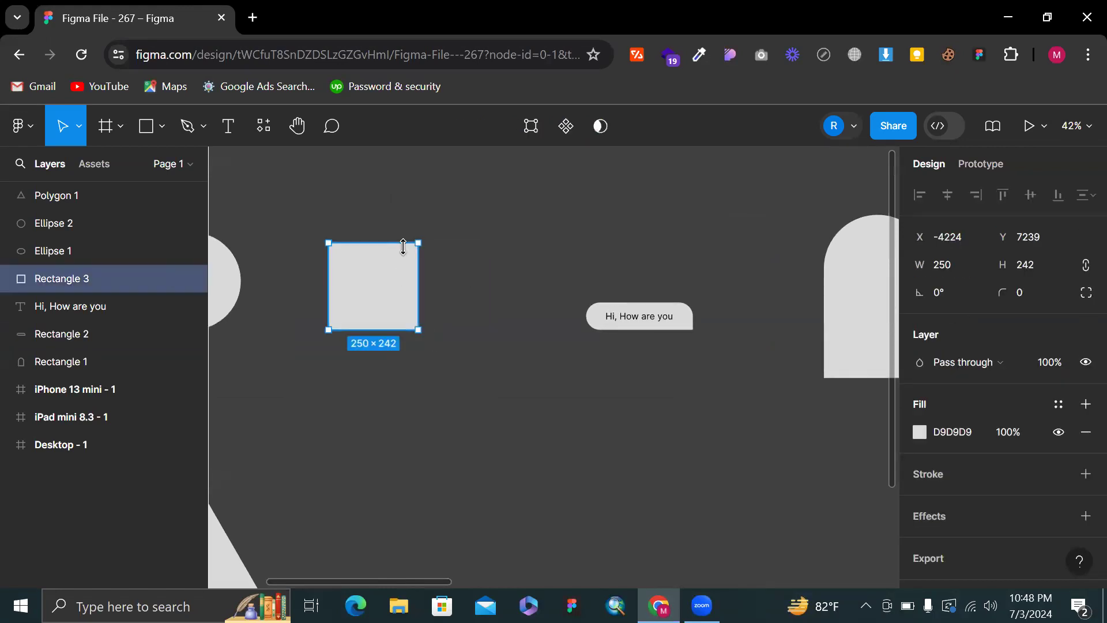
# Round the narrowed rectangle's corners, the upper-left one most, and place a duplicate about 170 px left and 130 px up
pyautogui.scroll(3, 403, 245)
pyautogui.moveTo(284, 251); pyautogui.dragTo(304, 292)
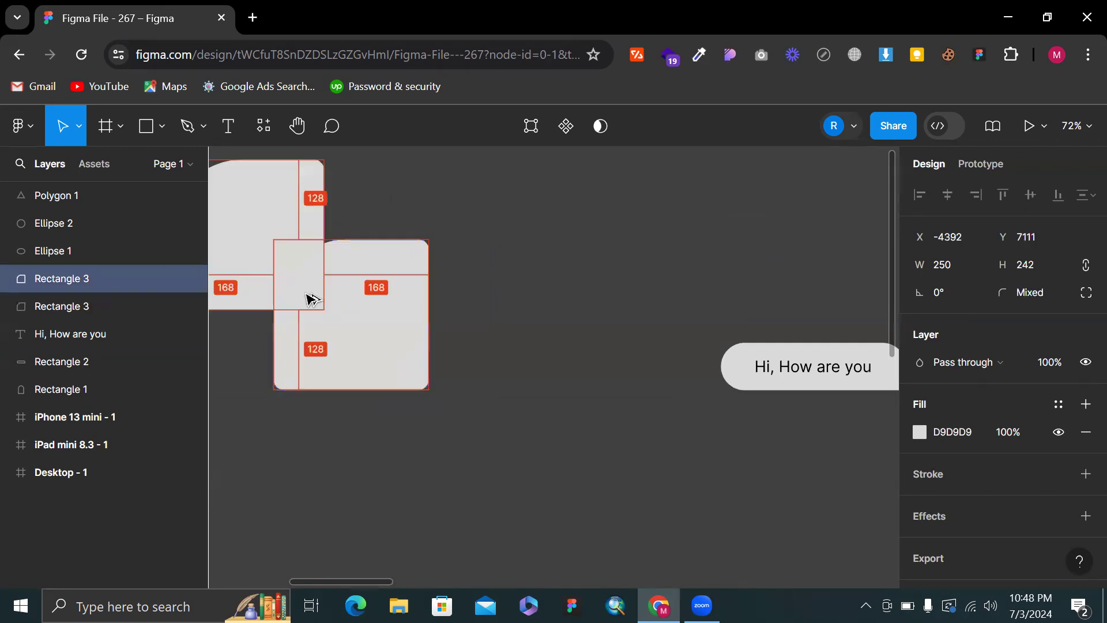
pyautogui.click(526, 298)
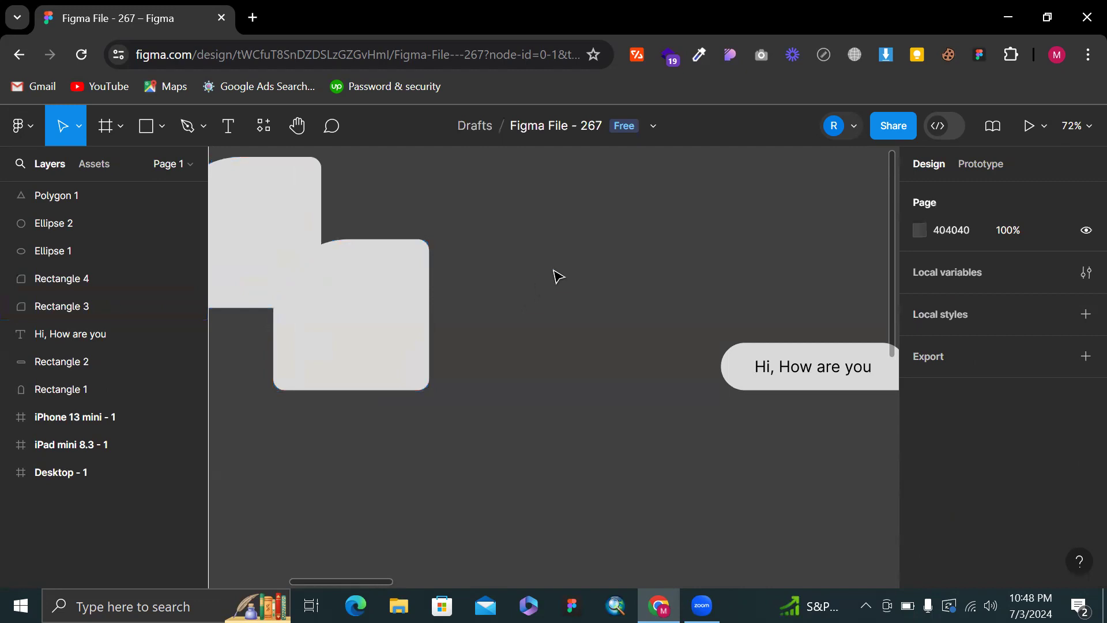
# Place another duplicate of the rounded rectangle up and to the right, at about X -4126, Y 6968, and deselect it
pyautogui.scroll(-3, 559, 277)
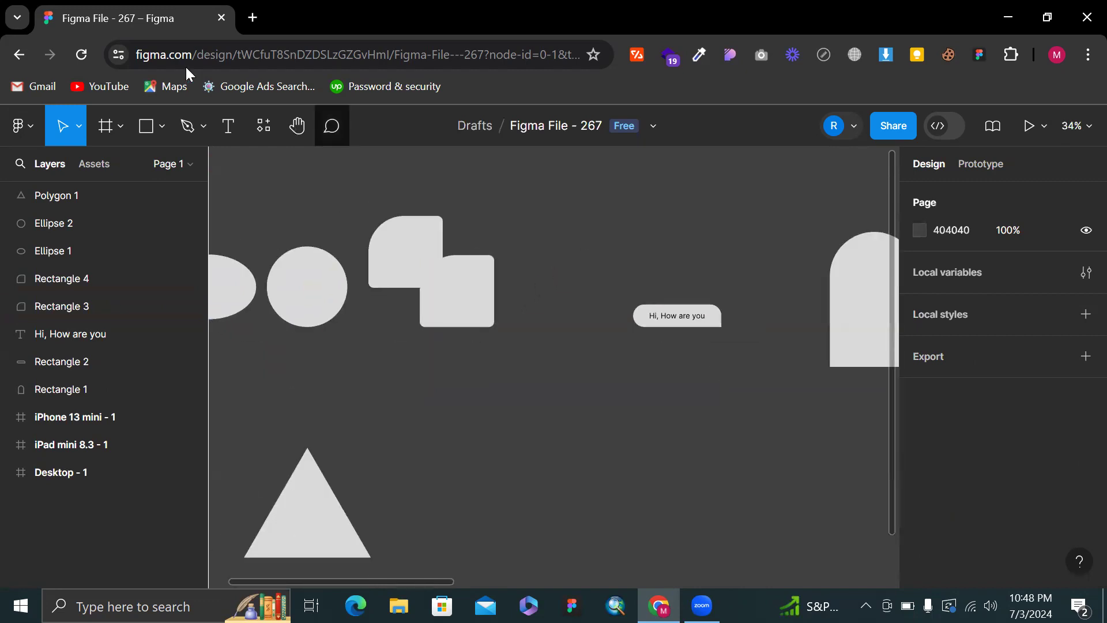
pyautogui.click(388, 258)
pyautogui.moveTo(388, 257); pyautogui.dragTo(470, 215)
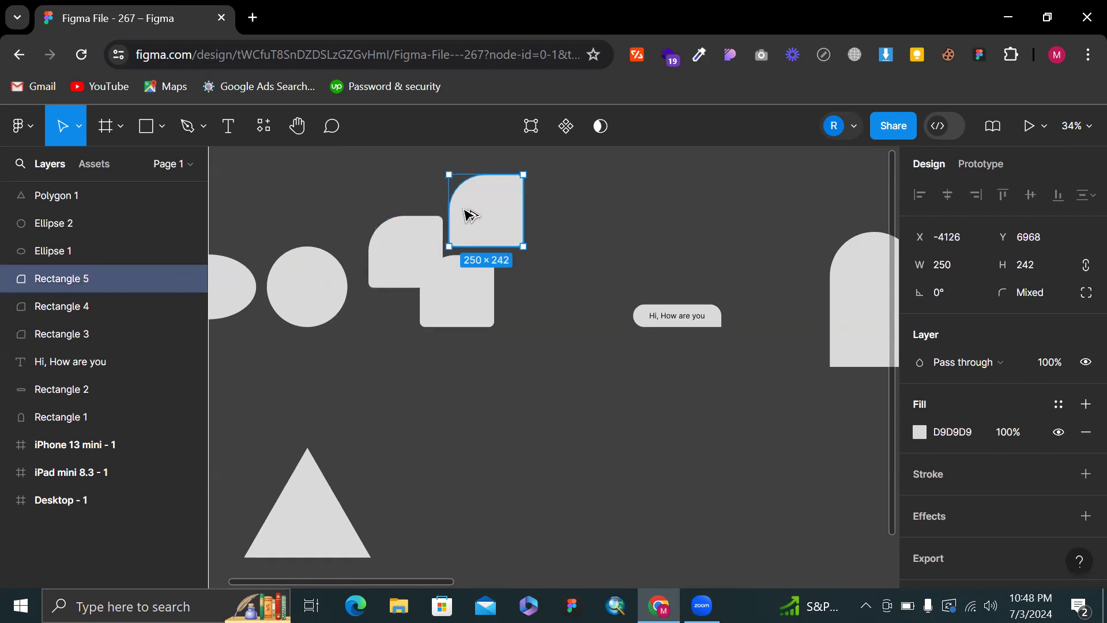
pyautogui.click(573, 242)
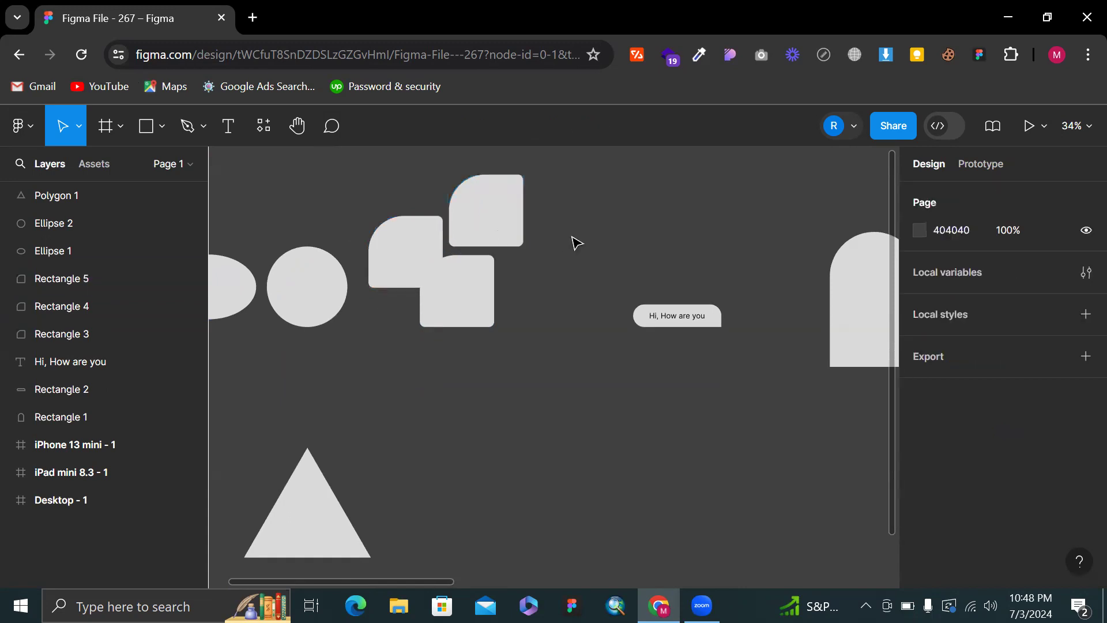
# Delete the rounded rectangle's duplicates one by one, keeping only the original
pyautogui.click(470, 210)
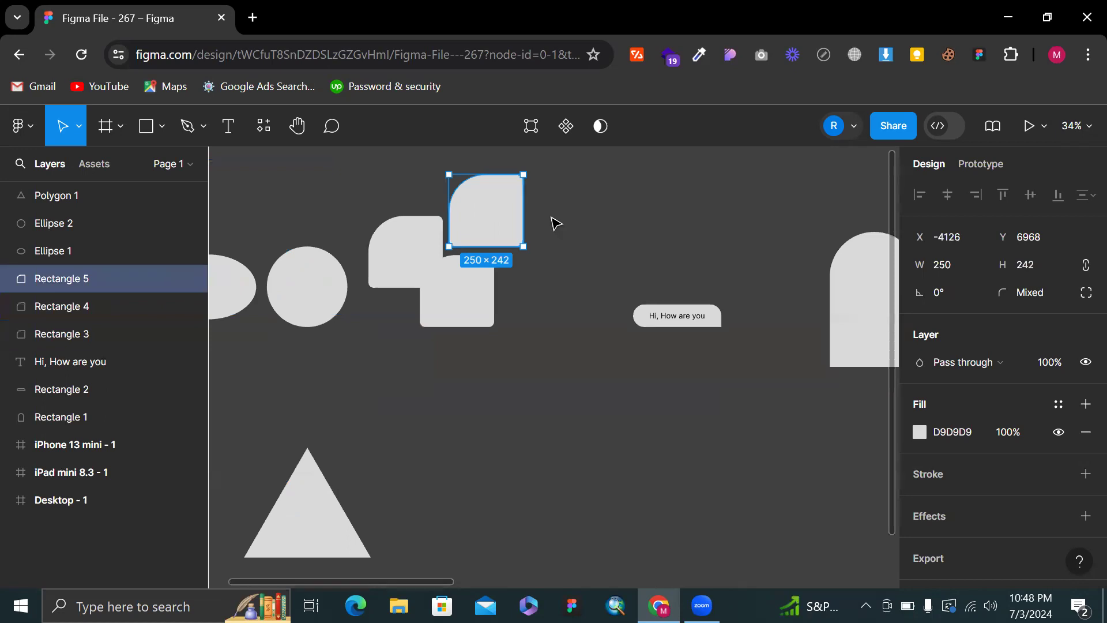
pyautogui.moveTo(487, 218); pyautogui.dragTo(495, 218)
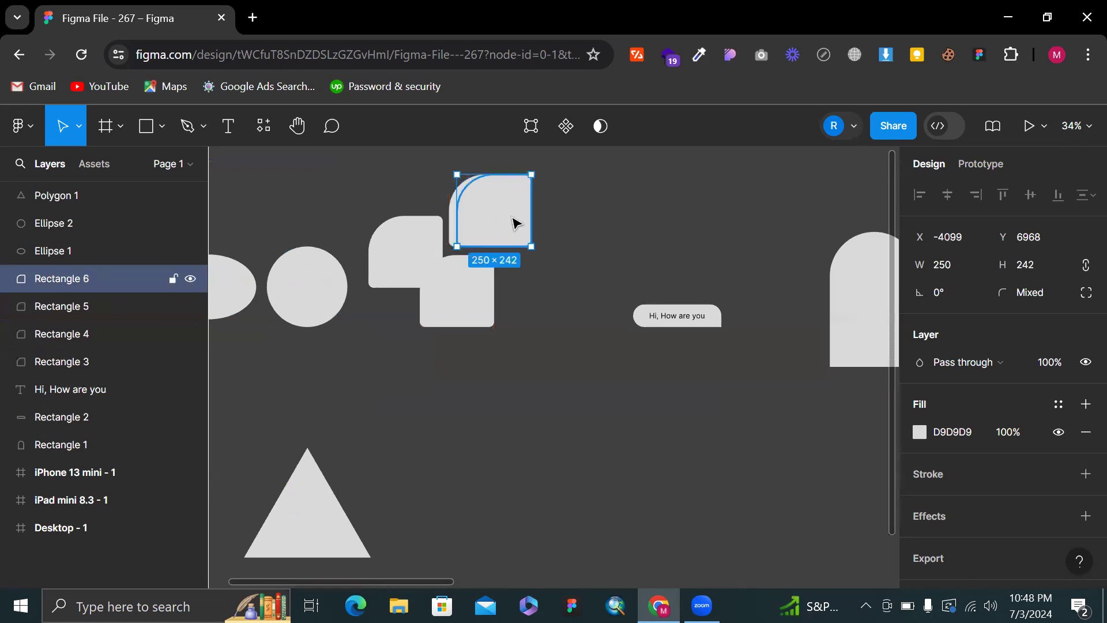
pyautogui.press('Delete')
pyautogui.click(513, 219)
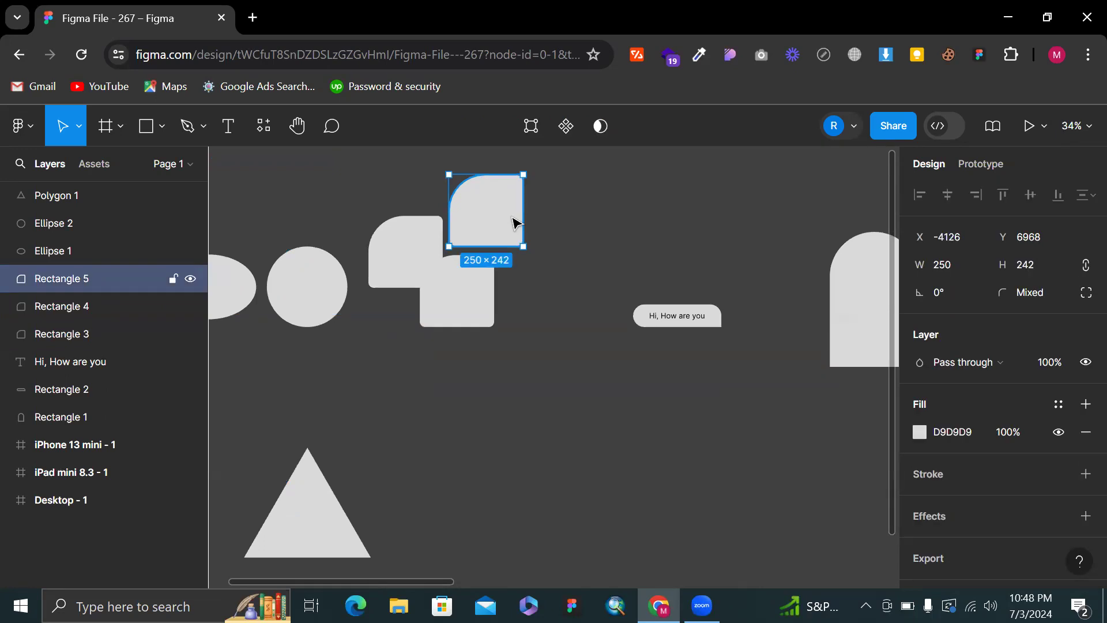
pyautogui.press('Delete')
pyautogui.click(413, 258)
pyautogui.press('Delete')
pyautogui.click(460, 302)
pyautogui.scroll(3, 461, 303)
pyautogui.scroll(3, 461, 303)
pyautogui.moveTo(583, 248); pyautogui.dragTo(495, 330)
pyautogui.click(1021, 294)
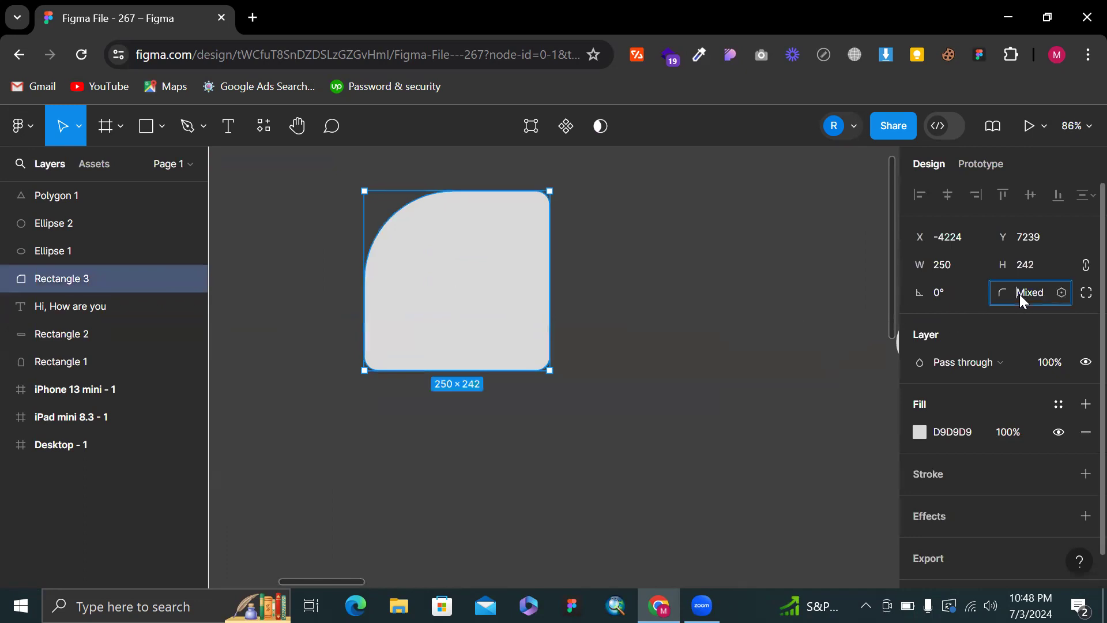
pyautogui.press('Return')
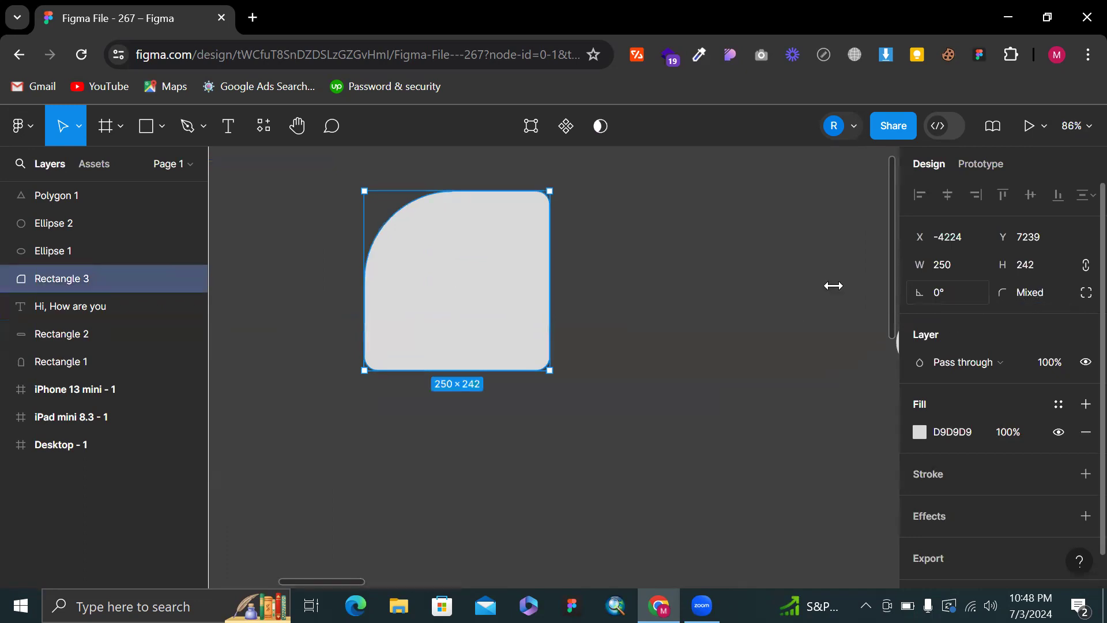
# Undo the recent edits back to before the rounded rectangle beside the circle was drawn
pyautogui.hotkey('ctrl', 'z')
pyautogui.hotkey('ctrl', 'z')
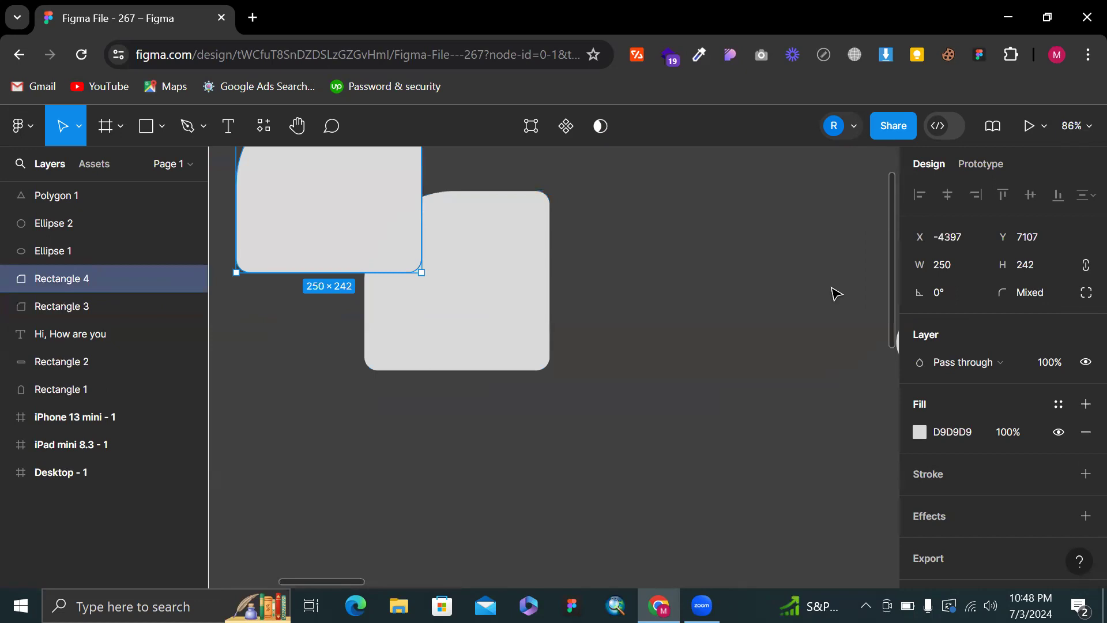
pyautogui.hotkey('ctrl', 'z')
pyautogui.hotkey('ctrl', 'z')
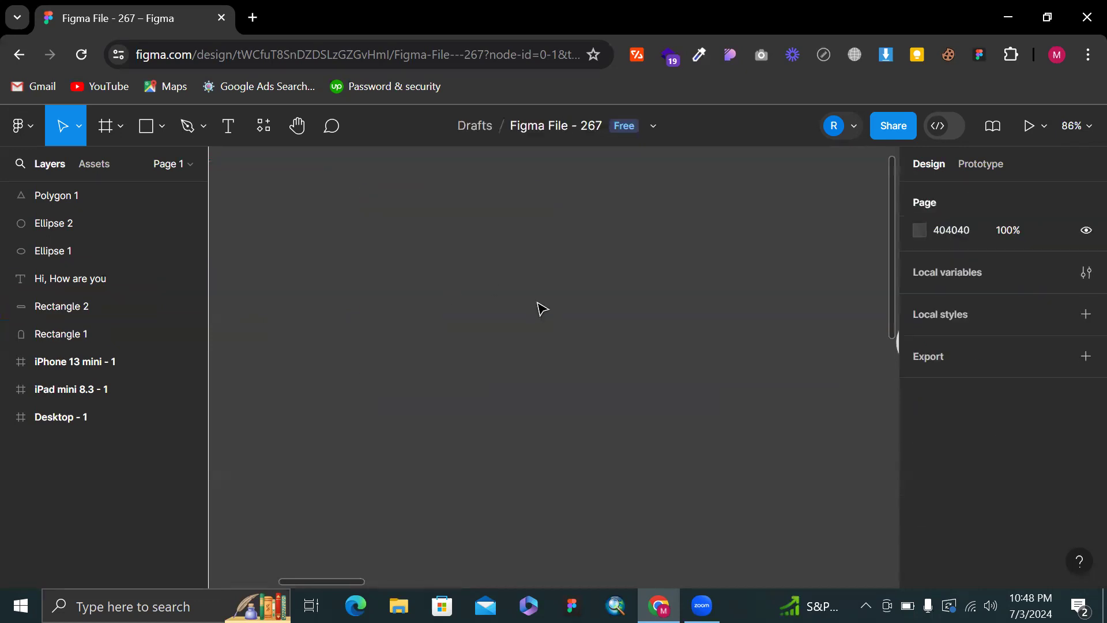
# Draw a square about 248 × 248 beside the circle and round only its upper-left corner to half the square's width
pyautogui.press('r')
pyautogui.moveTo(528, 407)
pyautogui.mouseDown()
pyautogui.moveTo(403, 223)
pyautogui.moveTo(344, 224)
pyautogui.mouseUp()
pyautogui.press('Escape')
pyautogui.click(421, 268)
pyautogui.moveTo(359, 241); pyautogui.dragTo(457, 353)
pyautogui.click(649, 348)
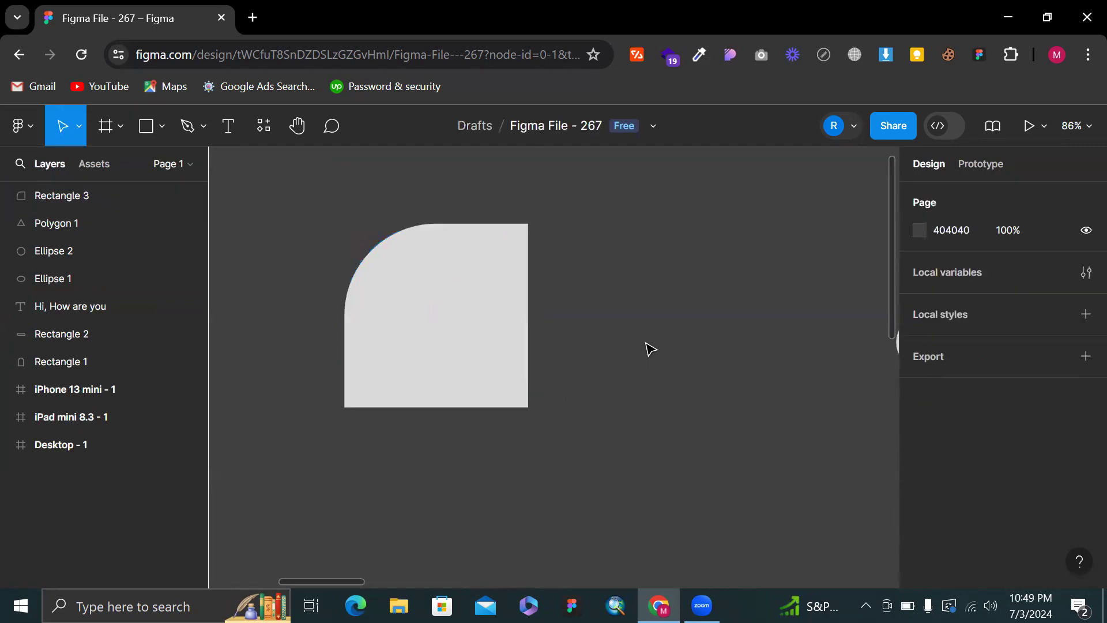
# Place a duplicate of the square at about X -3879, Y 7283 and fully round its lower-right corner into a leaf shape
pyautogui.click(512, 346)
pyautogui.scroll(-5, 511, 346)
pyautogui.moveTo(499, 346); pyautogui.dragTo(558, 311)
pyautogui.scroll(3, 620, 360)
pyautogui.click(757, 213)
pyautogui.scroll(-2, 744, 222)
pyautogui.moveTo(666, 245)
pyautogui.mouseDown()
pyautogui.moveTo(683, 234)
pyautogui.moveTo(661, 253)
pyautogui.mouseUp()
pyautogui.click(753, 180)
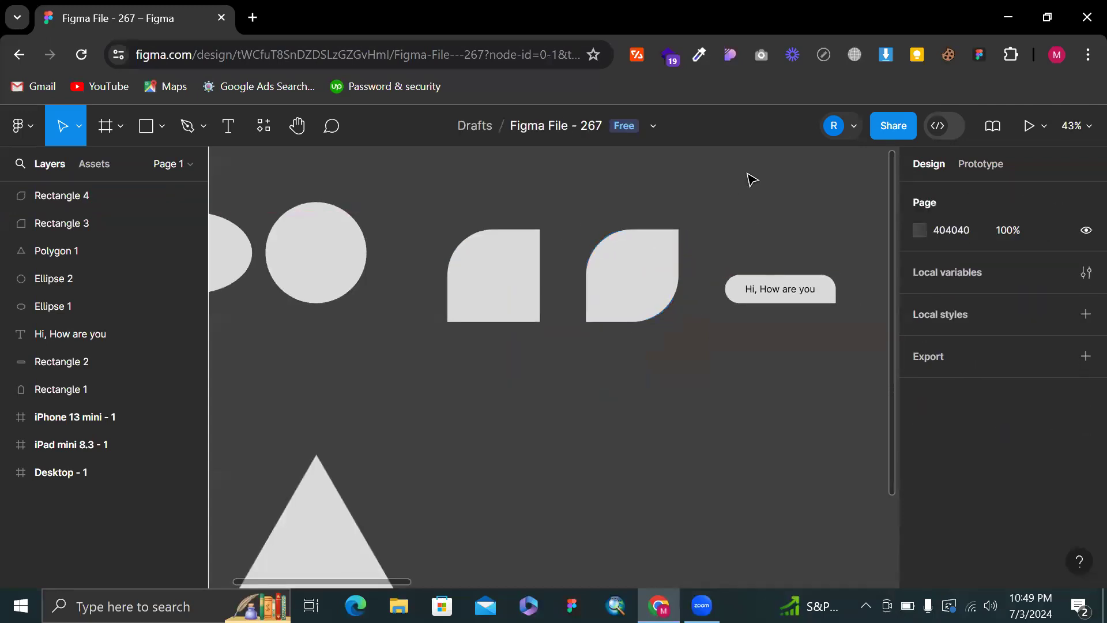
# Rotate the leaf shape to 45° and make a smaller duplicate of it, about 181 × 181, on top
pyautogui.click(640, 282)
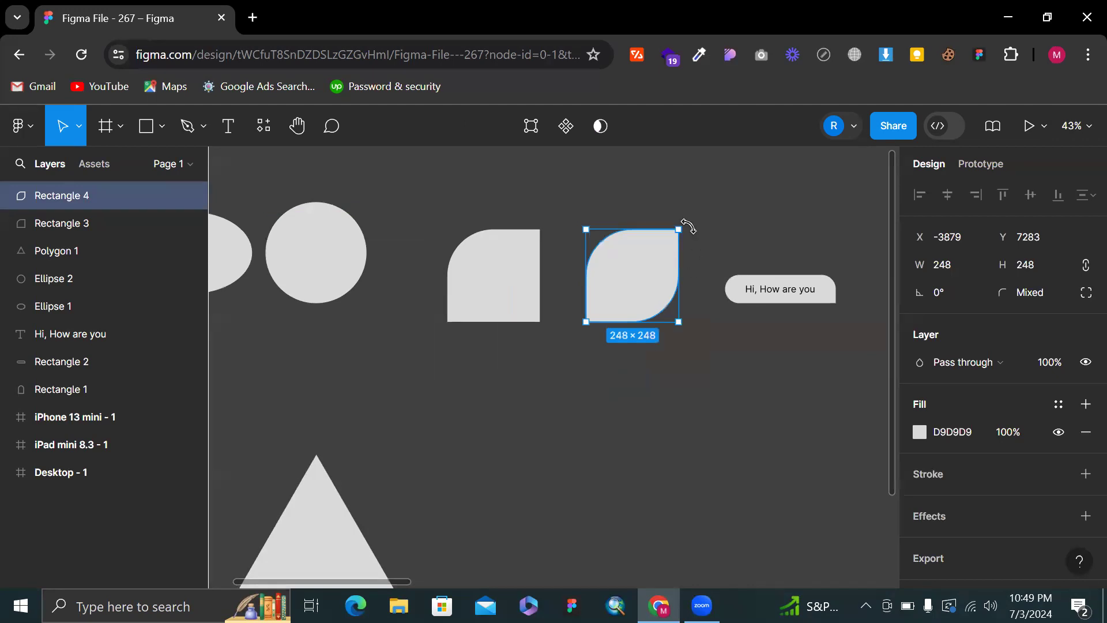
pyautogui.moveTo(685, 226); pyautogui.dragTo(635, 239)
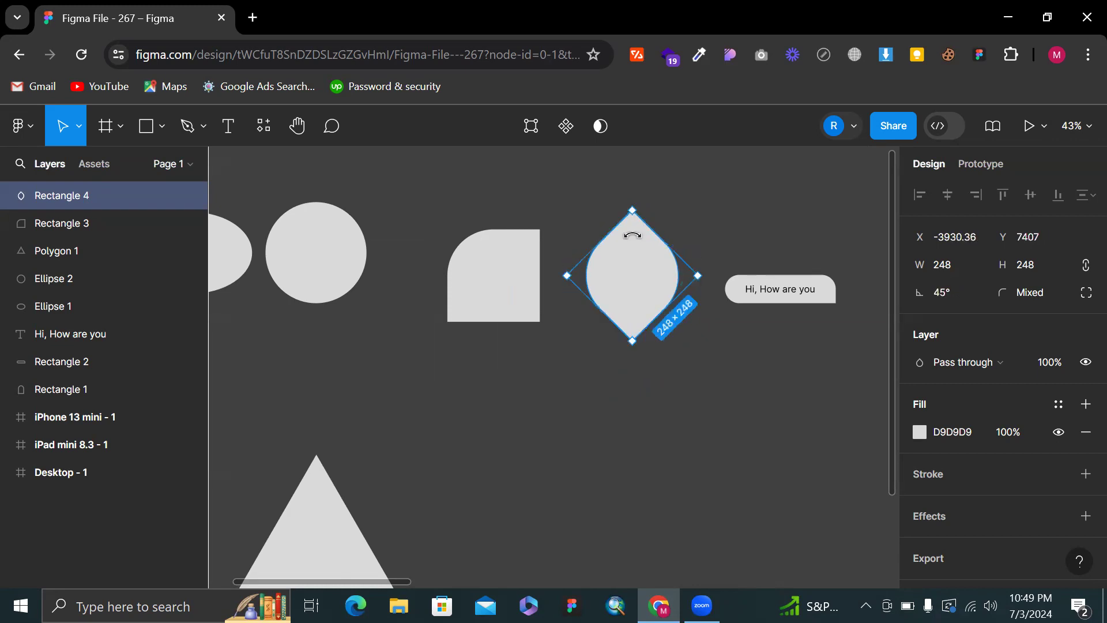
pyautogui.moveTo(662, 303)
pyautogui.mouseDown()
pyautogui.moveTo(651, 295)
pyautogui.moveTo(648, 312)
pyautogui.mouseUp()
pyautogui.hotkey('ctrl', 'd')
# Fill the smaller leaf with red FF2929, move it down to about Y 7458 over the larger leaf, and deselect it
pyautogui.click(919, 431)
pyautogui.moveTo(831, 280); pyautogui.dragTo(864, 168)
pyautogui.hscroll(3, 541, 290)
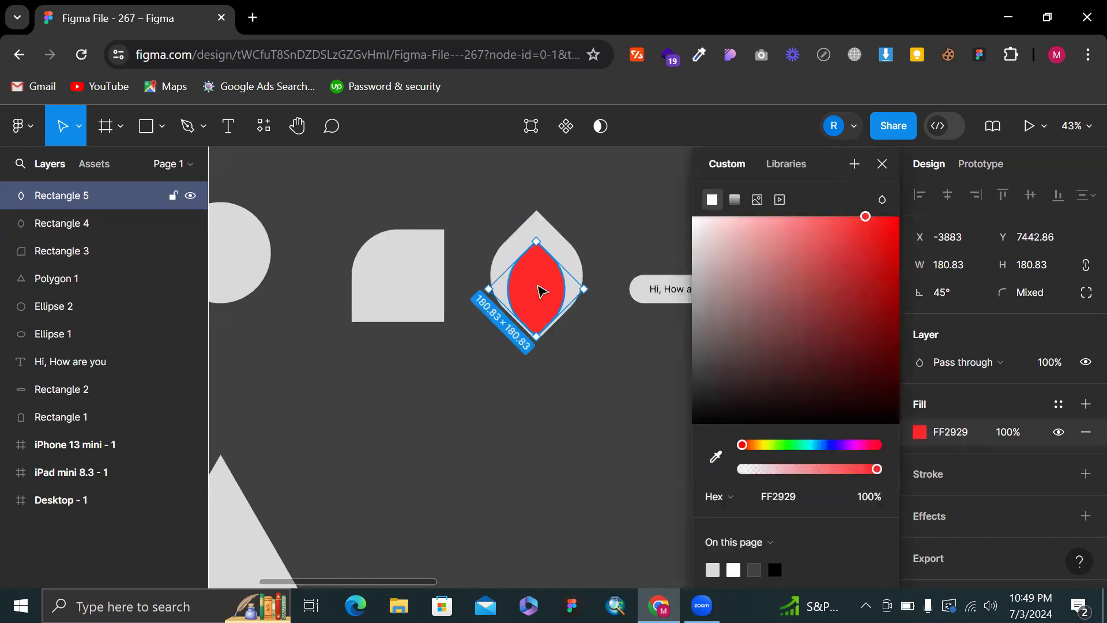
pyautogui.moveTo(541, 297); pyautogui.dragTo(542, 298)
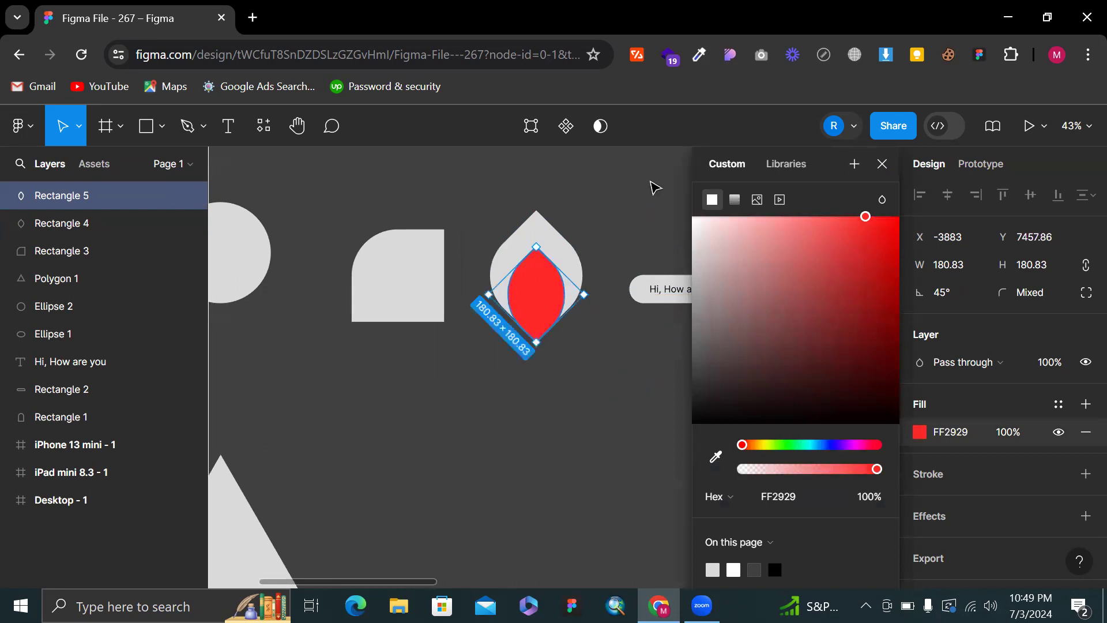
pyautogui.click(652, 185)
pyautogui.scroll(5, 596, 206)
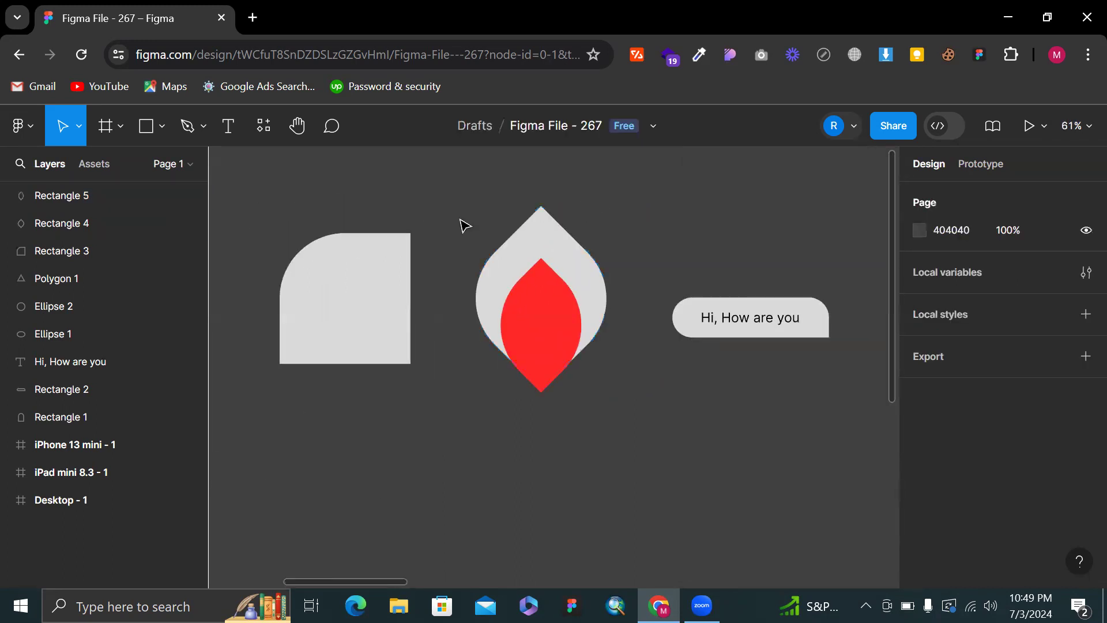
# Review the two-layer leaf, the rounded square, the chat bubble and the arch on the canvas
pyautogui.moveTo(460, 214); pyautogui.dragTo(594, 382)
pyautogui.click(646, 182)
pyautogui.scroll(-5, 690, 215)
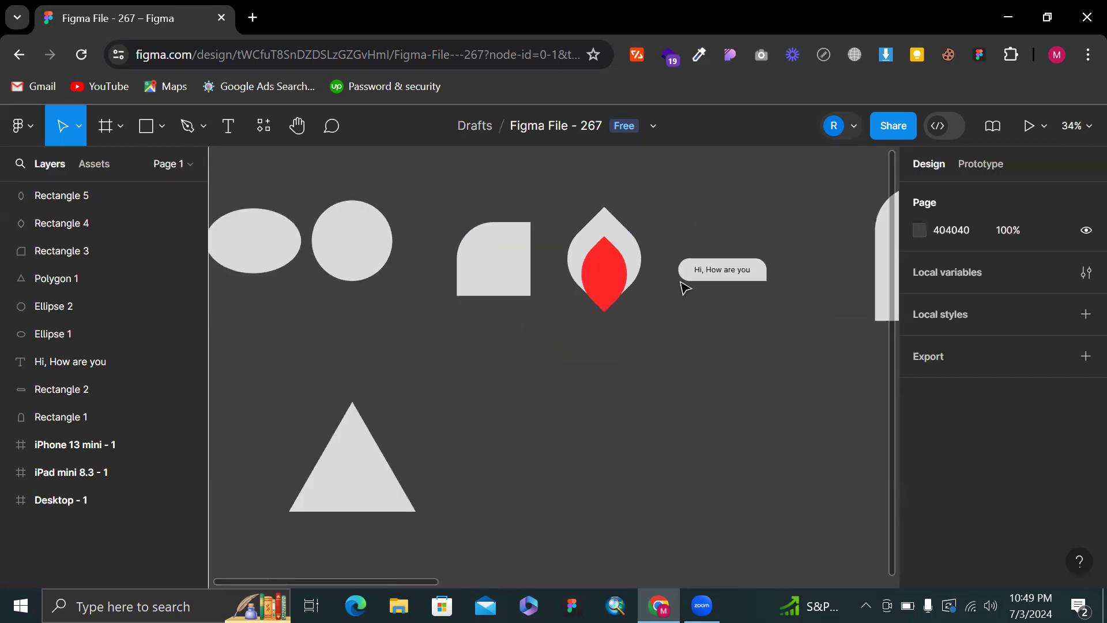
pyautogui.hscroll(1, 713, 187)
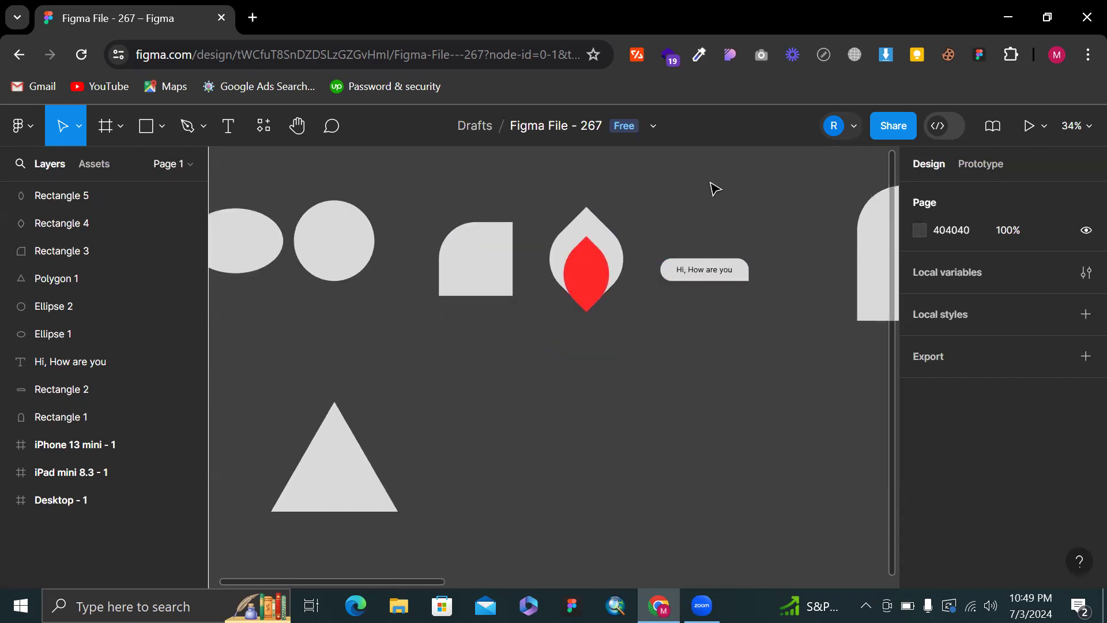
pyautogui.scroll(-1, 564, 358)
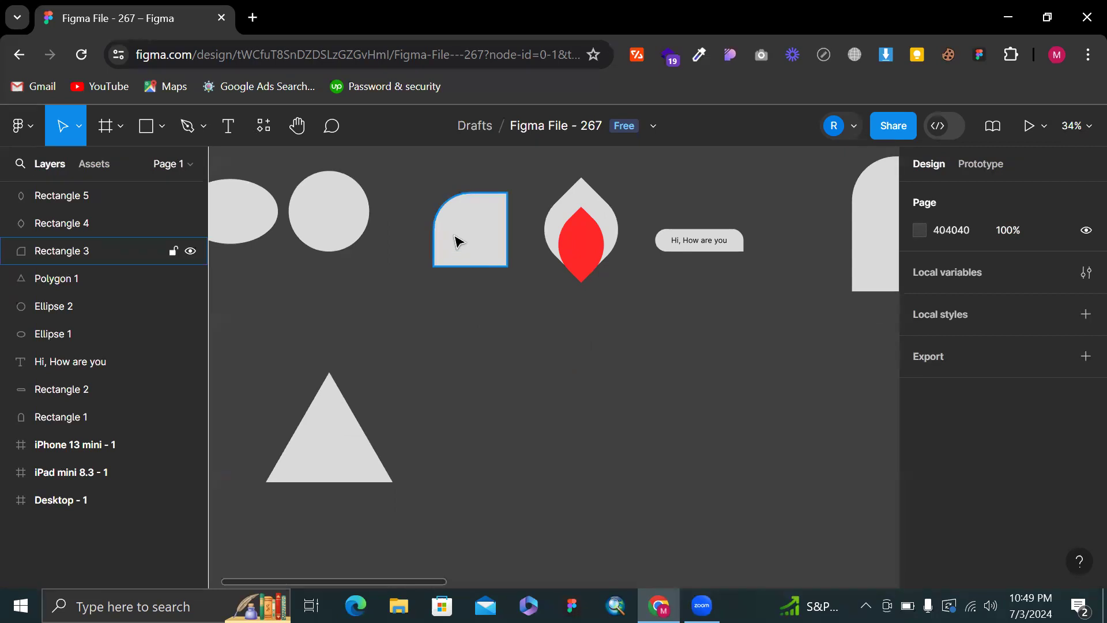
pyautogui.hscroll(3, 581, 275)
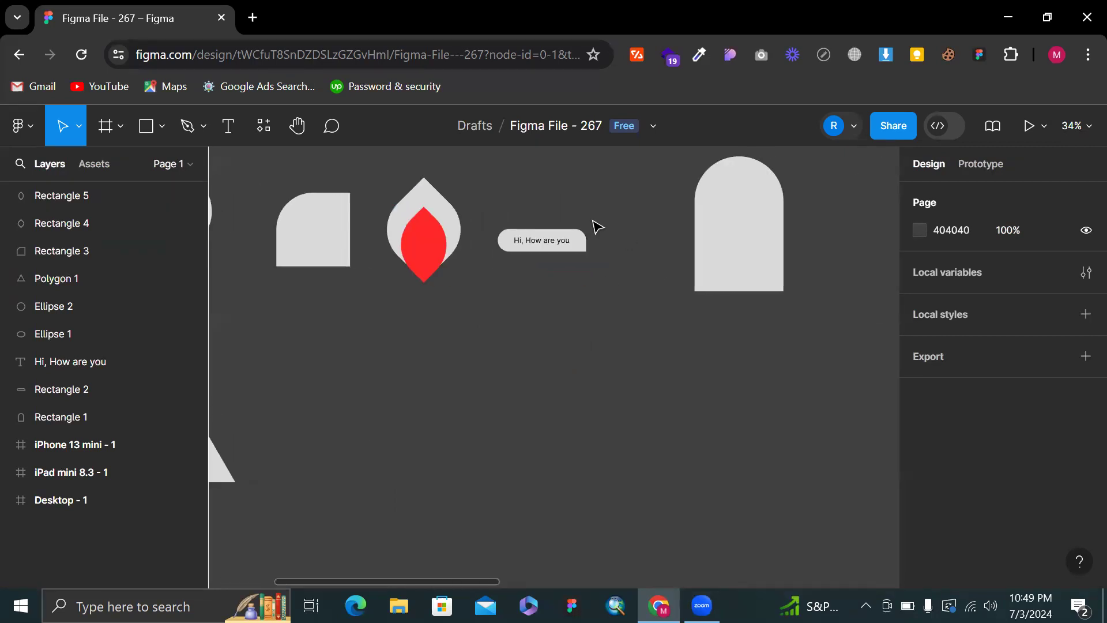
pyautogui.keyDown('ctrl'); pyautogui.scroll(2, 598, 227); pyautogui.keyUp('ctrl')
pyautogui.hscroll(-2, 438, 236)
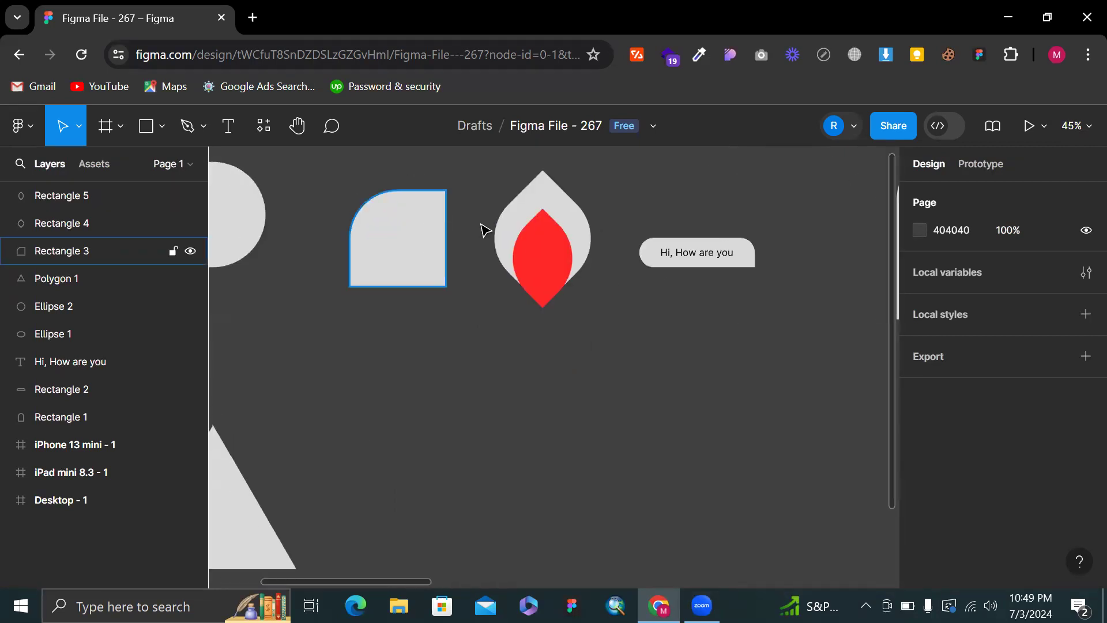
pyautogui.hscroll(5, 642, 339)
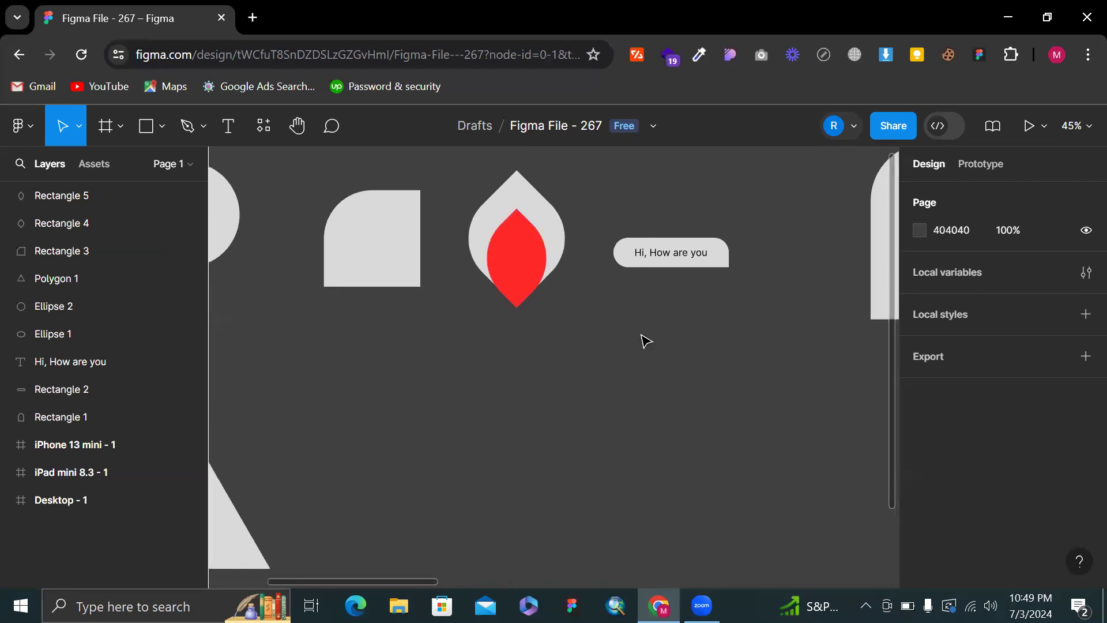
# Move the arch closer to the chat bubble, to about X -2992, Y 7178, and deselect it
pyautogui.keyDown('ctrl'); pyautogui.scroll(-3, 643, 339); pyautogui.keyUp('ctrl')
pyautogui.moveTo(667, 309); pyautogui.dragTo(637, 305)
pyautogui.hscroll(-2, 471, 403)
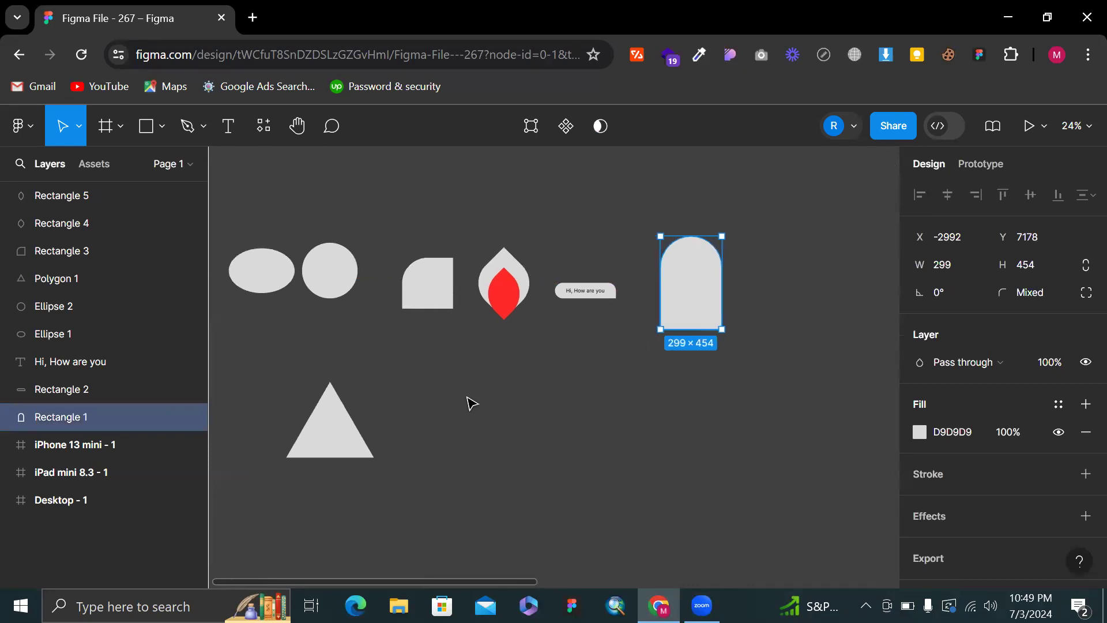
pyautogui.press('Escape')
# Draw a rectangle about 437 × 524 below the leaf shapes and set its corner radius to 20
pyautogui.scroll(4, 483, 386)
pyautogui.press('r')
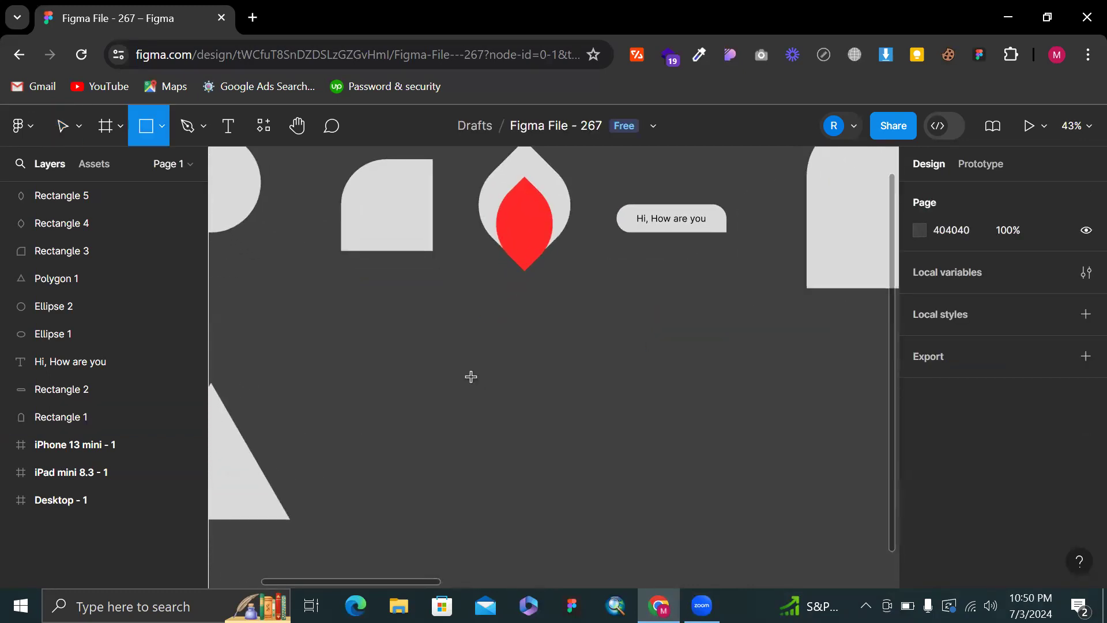
pyautogui.moveTo(387, 317)
pyautogui.mouseDown()
pyautogui.moveTo(583, 487)
pyautogui.moveTo(549, 510)
pyautogui.mouseUp()
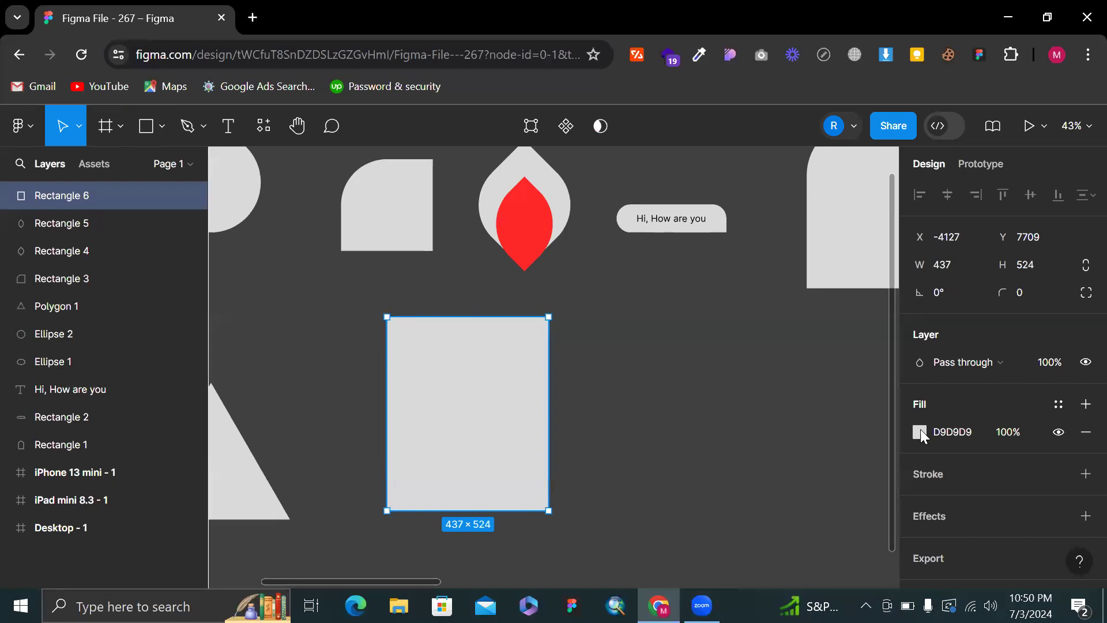
pyautogui.click(1026, 295)
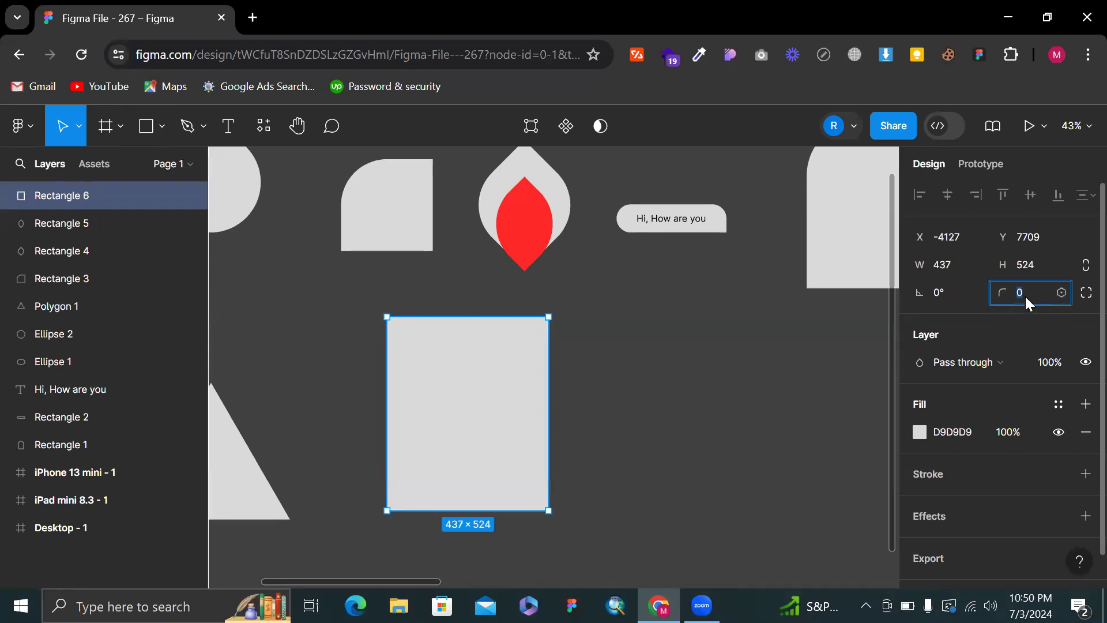
pyautogui.write('20')
pyautogui.press('Return')
# Shrink the rounded rectangle proportionally about its centre to about 183 × 220 and deselect it
pyautogui.scroll(2, 378, 273)
pyautogui.scroll(5, 378, 278)
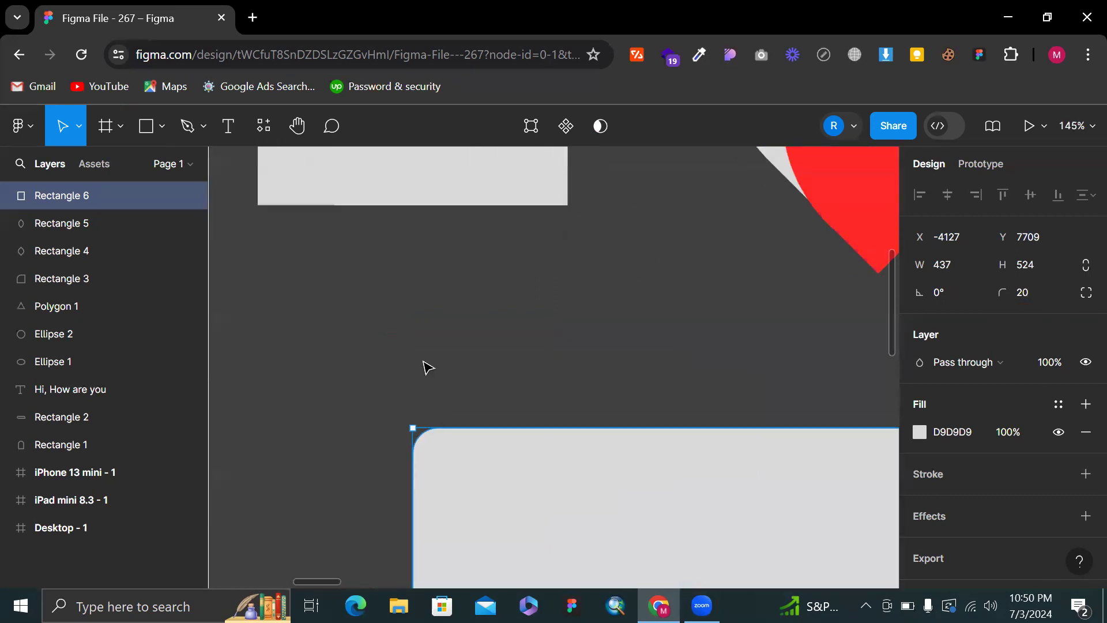
pyautogui.scroll(-5, 447, 403)
pyautogui.scroll(-3, 447, 406)
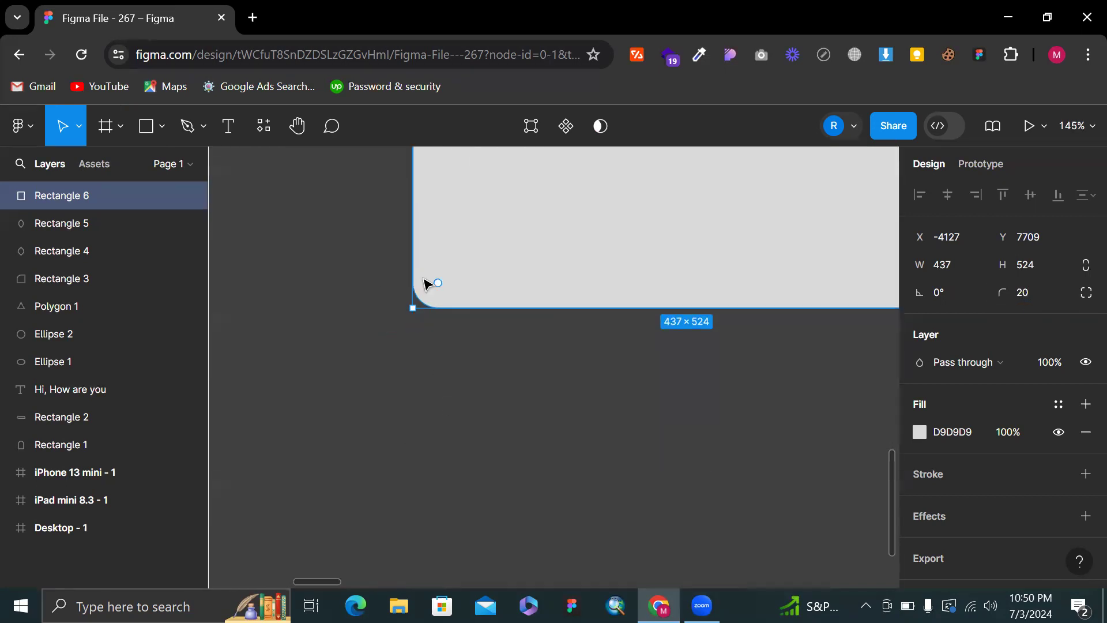
pyautogui.scroll(-4, 546, 254)
pyautogui.moveTo(655, 275); pyautogui.dragTo(567, 187)
pyautogui.click(718, 209)
# Set the shrunken rectangle's corner radius to 0 on all corners
pyautogui.scroll(3, 717, 209)
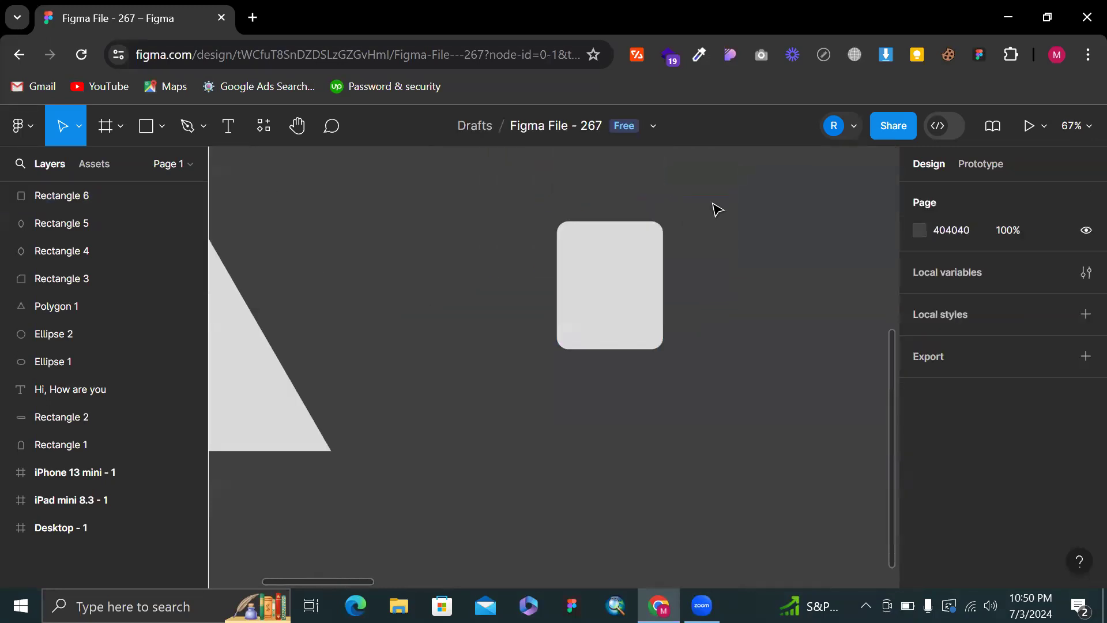
pyautogui.scroll(3, 714, 208)
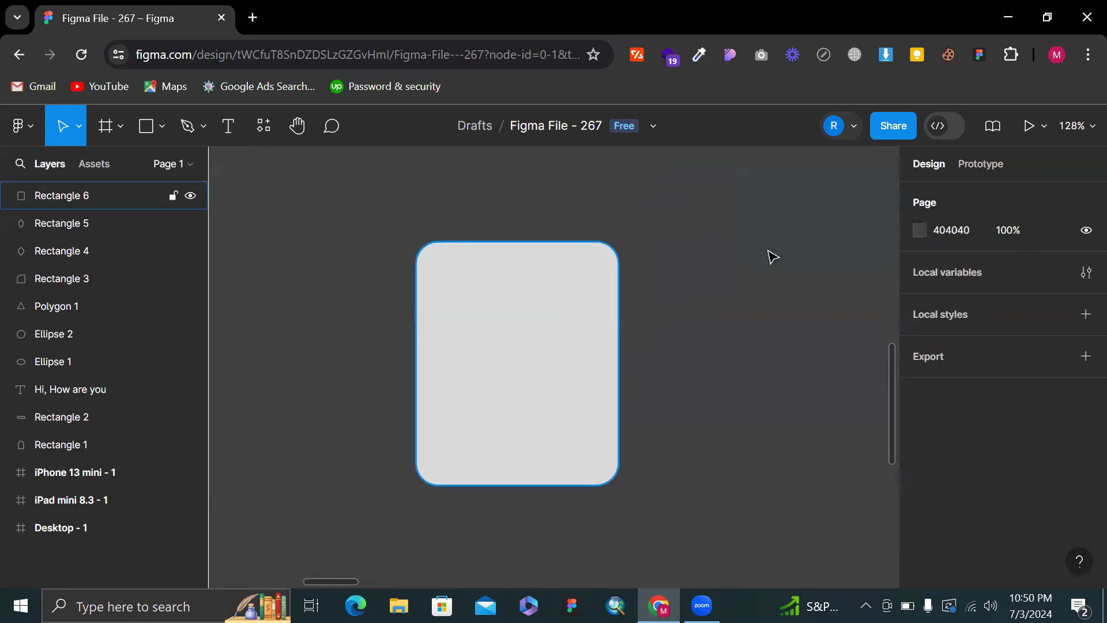
pyautogui.click(496, 341)
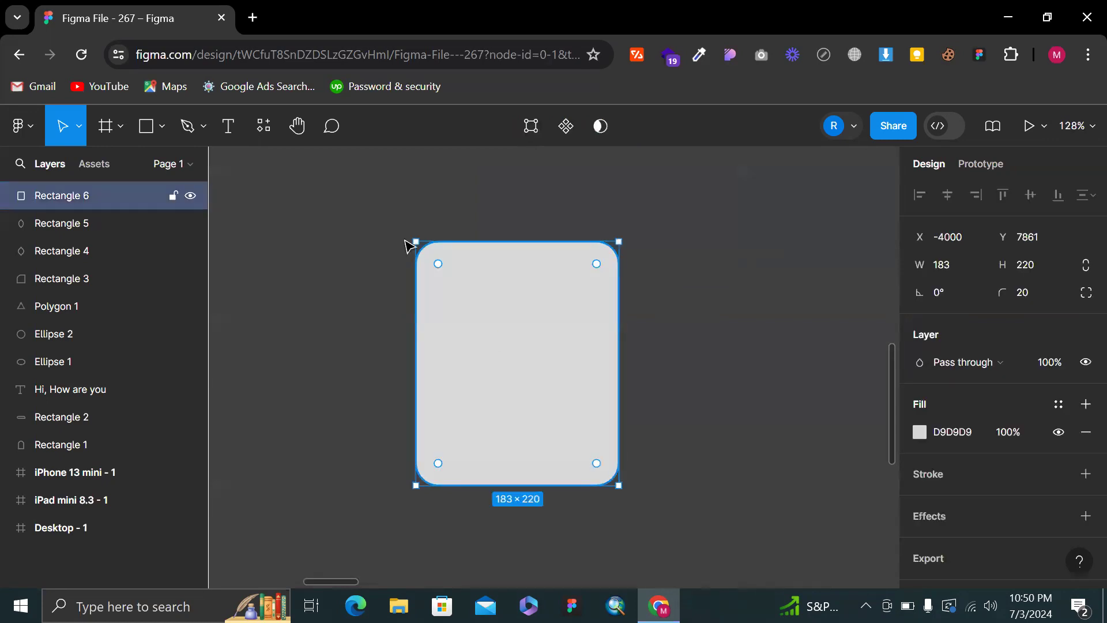
pyautogui.click(1033, 300)
pyautogui.write('0')
pyautogui.press('Return')
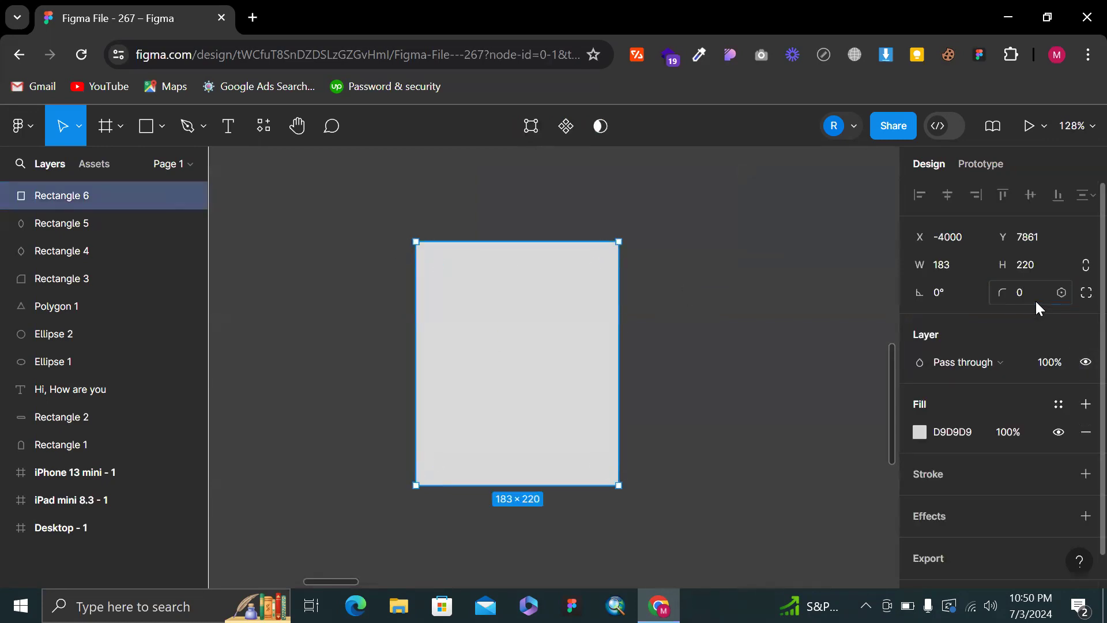
# Set the rectangle's upper-left corner radius to 20 and its lower-right corner radius to 40
pyautogui.click(1084, 294)
pyautogui.click(731, 334)
pyautogui.write('20')
pyautogui.press('Return')
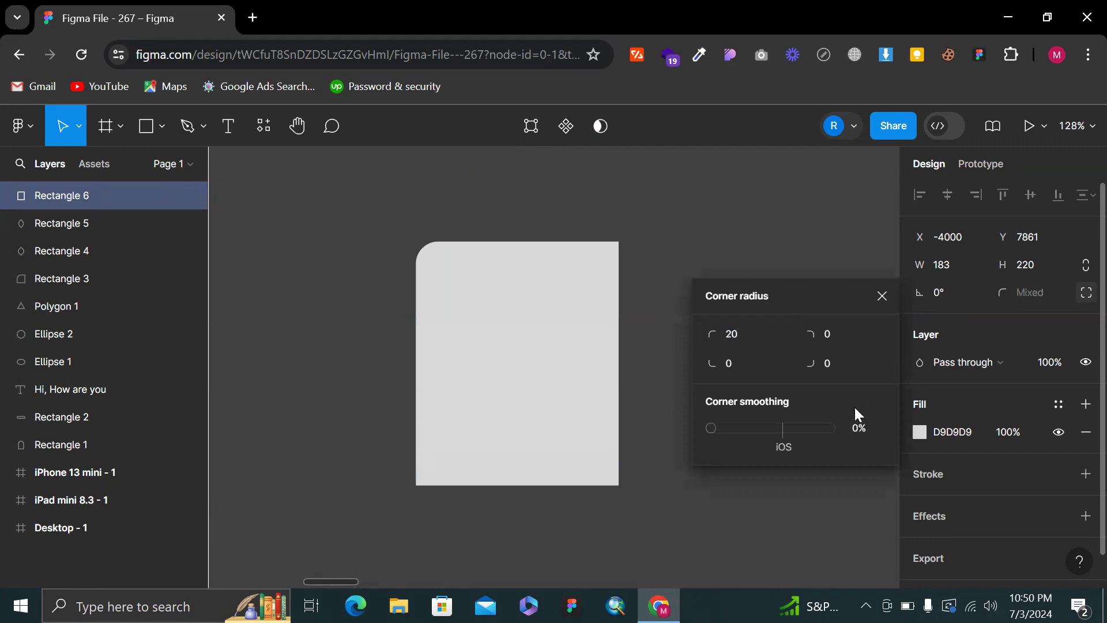
pyautogui.click(859, 363)
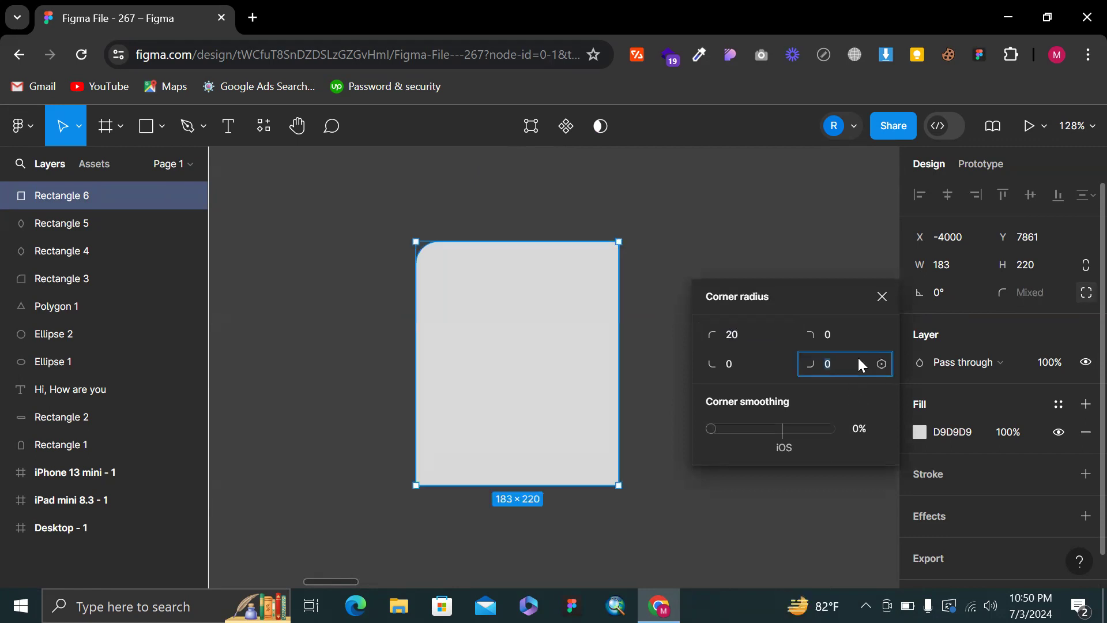
pyautogui.write('40')
pyautogui.press('Return')
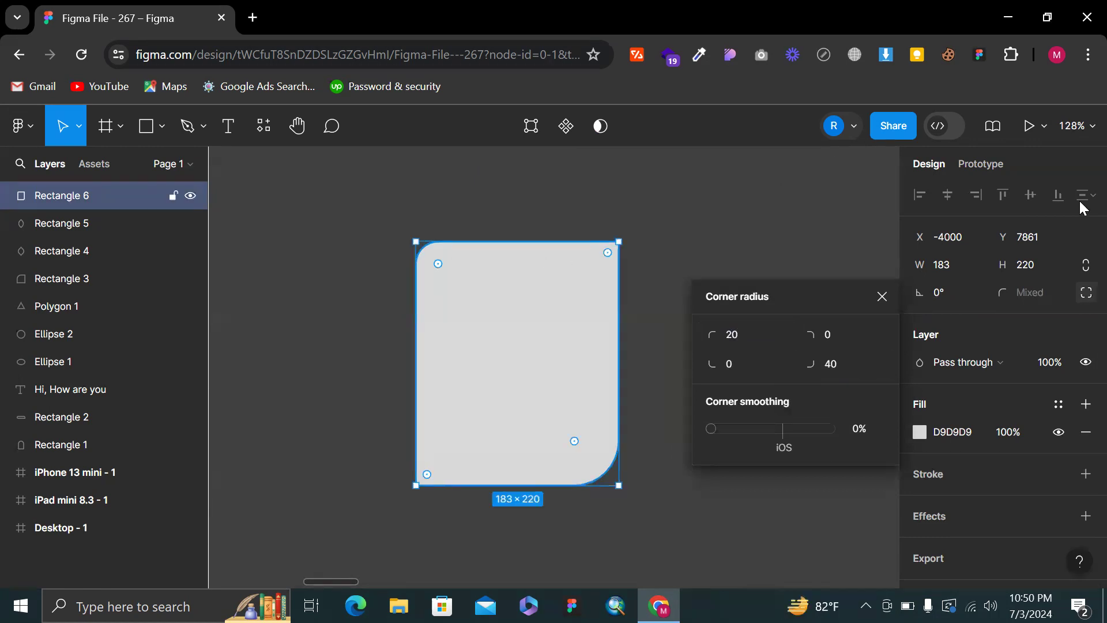
pyautogui.click(882, 296)
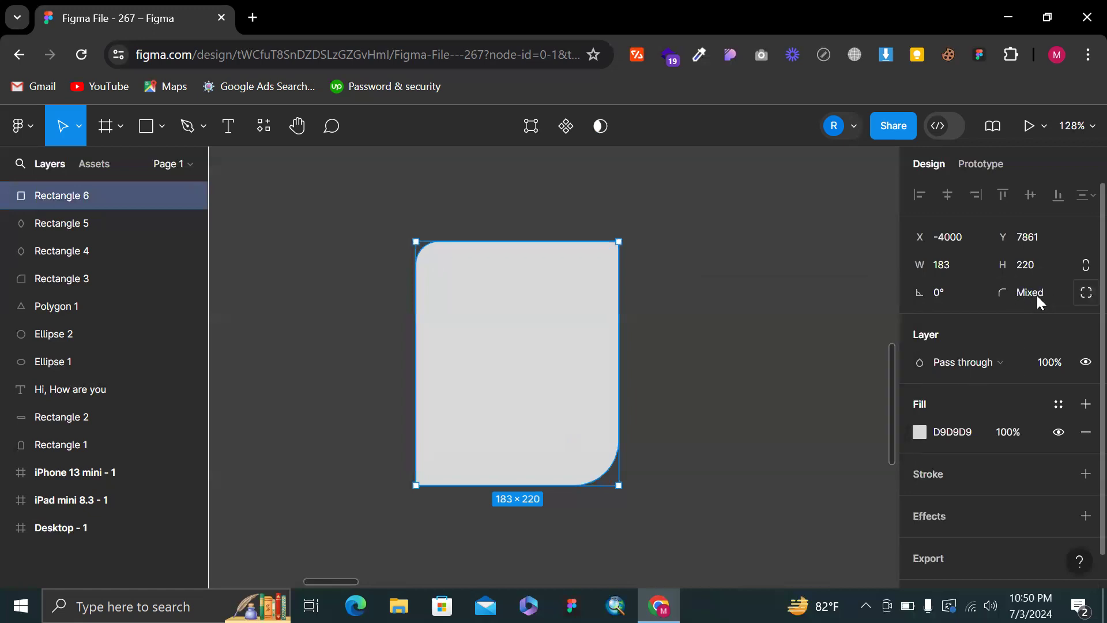
# Set the rectangle's corner radius to 40 on all four corners and deselect it
pyautogui.click(1040, 300)
pyautogui.write('40')
pyautogui.press('Return')
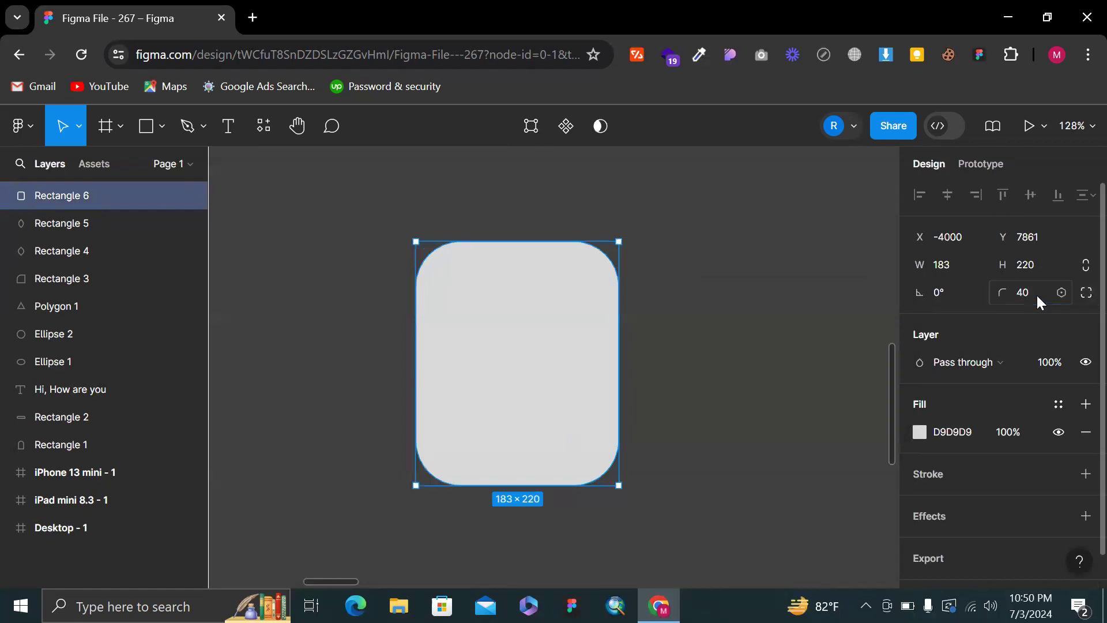
pyautogui.rightClick(508, 279)
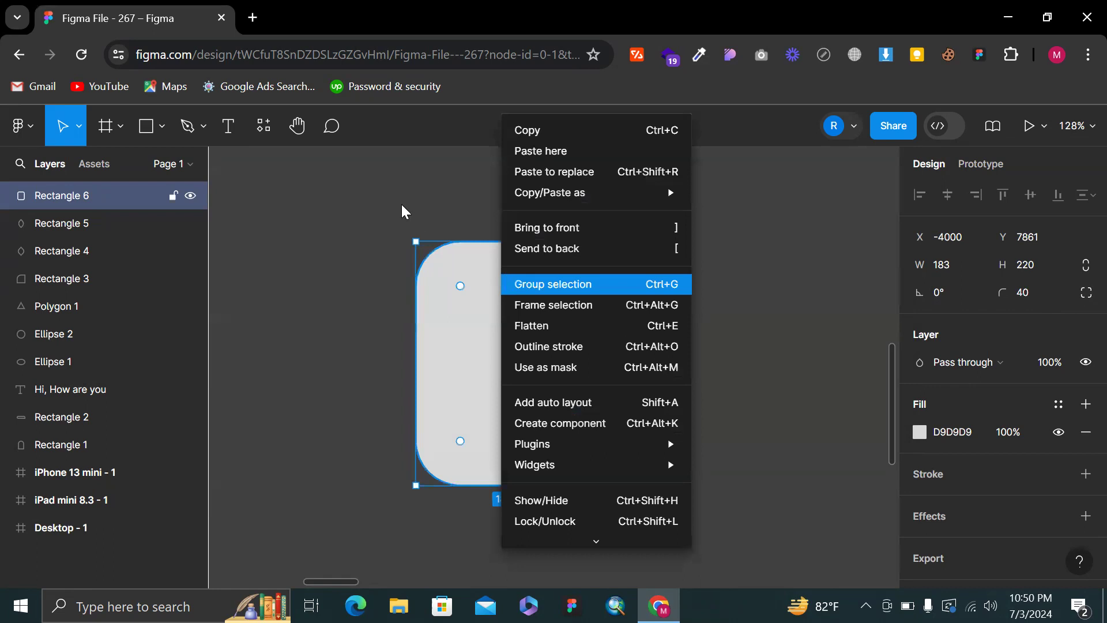
pyautogui.click(423, 222)
pyautogui.scroll(3, 419, 216)
pyautogui.click(487, 209)
# Duplicate the rounded rectangle directly to its right, to X -3804, Y 7861, and deselect the copy
pyautogui.hscroll(1, 487, 208)
pyautogui.scroll(-1, 486, 208)
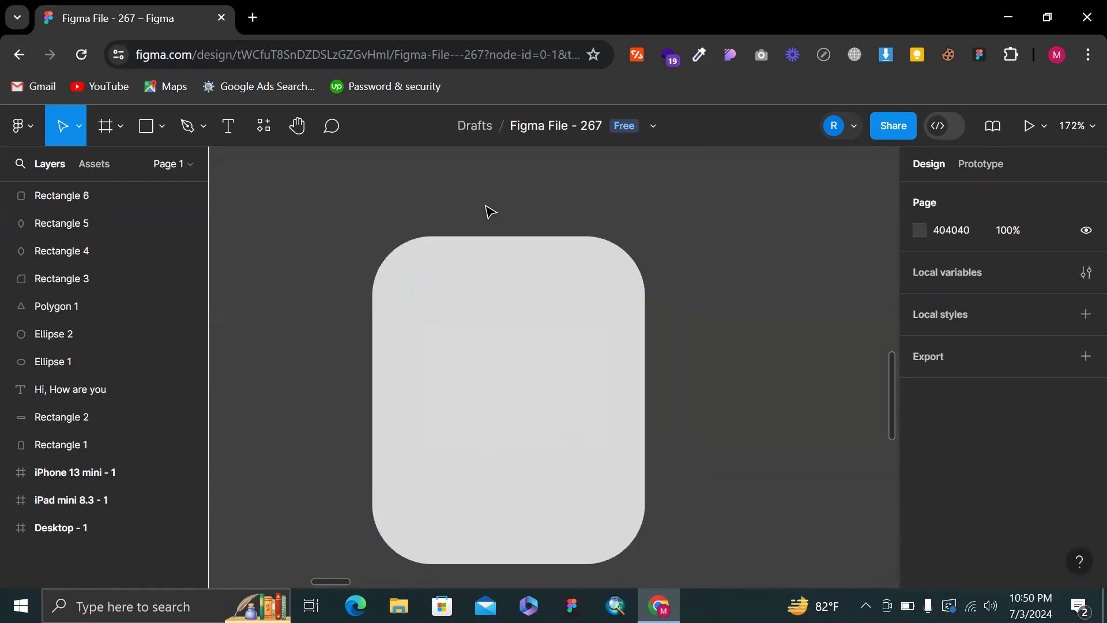
pyautogui.click(492, 298)
pyautogui.hscroll(1, 496, 303)
pyautogui.moveTo(420, 319); pyautogui.dragTo(709, 328)
pyautogui.click(638, 202)
# Apply 100% corner smoothing to the duplicated rectangle and deselect it
pyautogui.scroll(5, 546, 225)
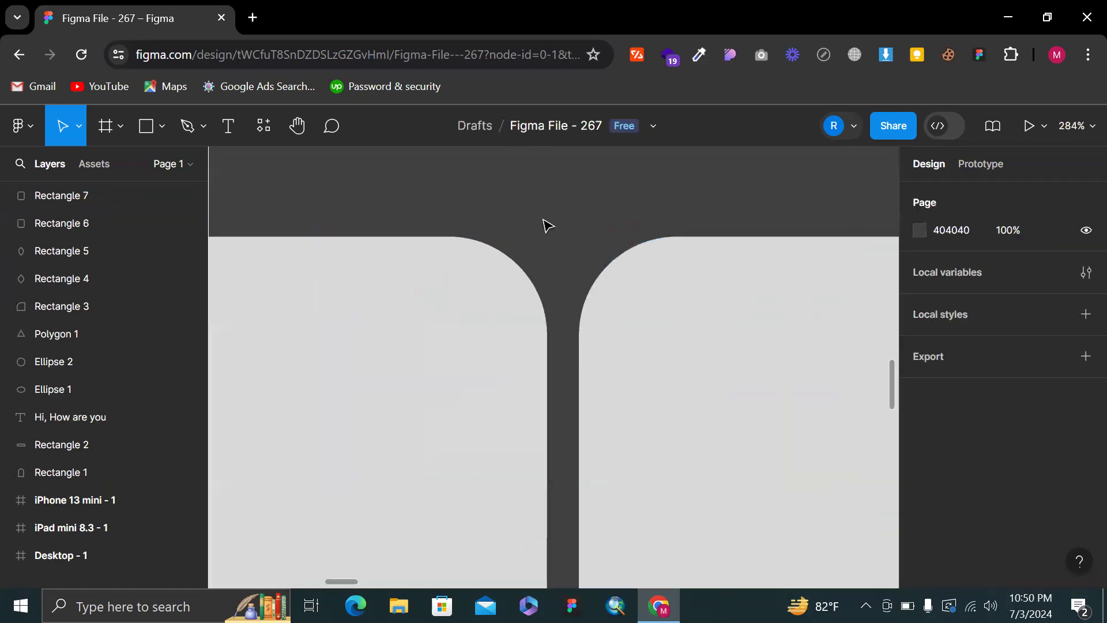
pyautogui.hscroll(1, 534, 293)
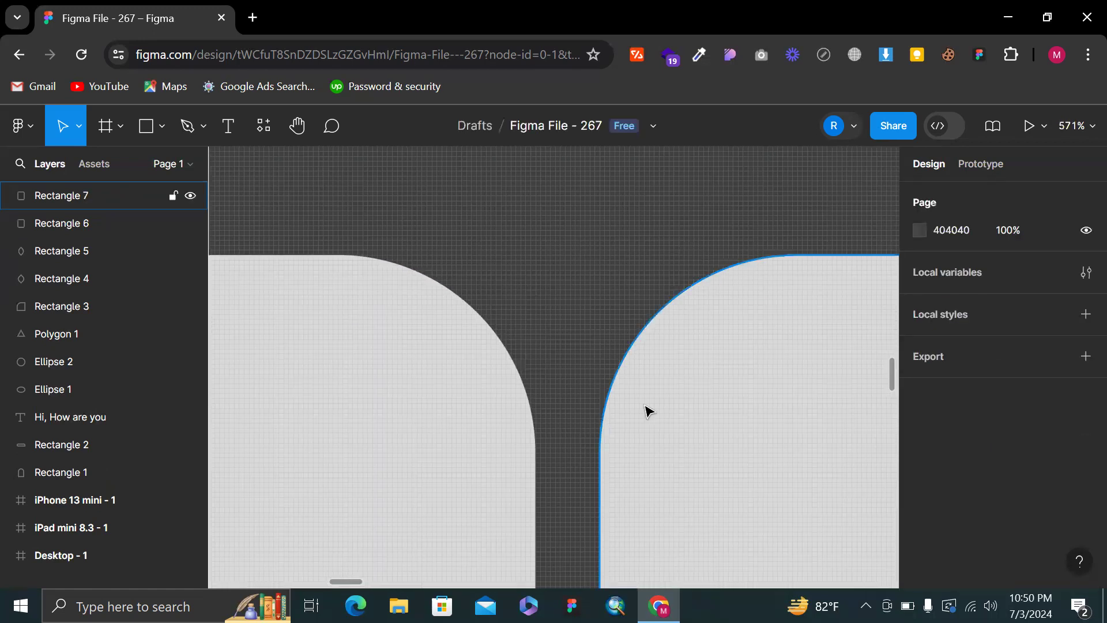
pyautogui.click(795, 452)
pyautogui.click(1086, 293)
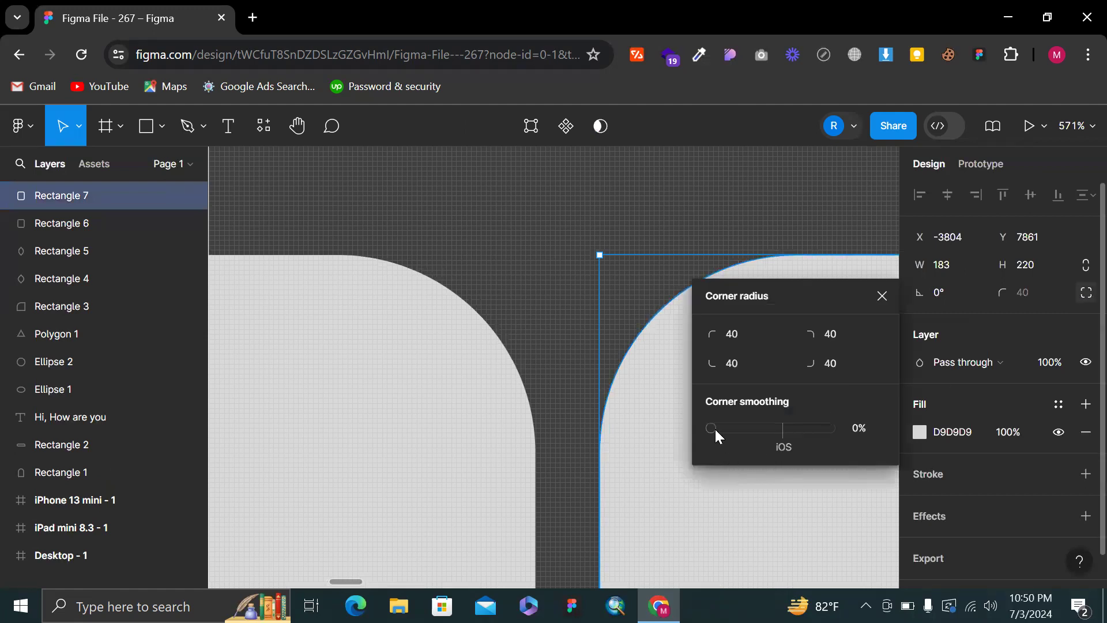
pyautogui.moveTo(713, 429); pyautogui.dragTo(840, 440)
pyautogui.hscroll(5, 432, 316)
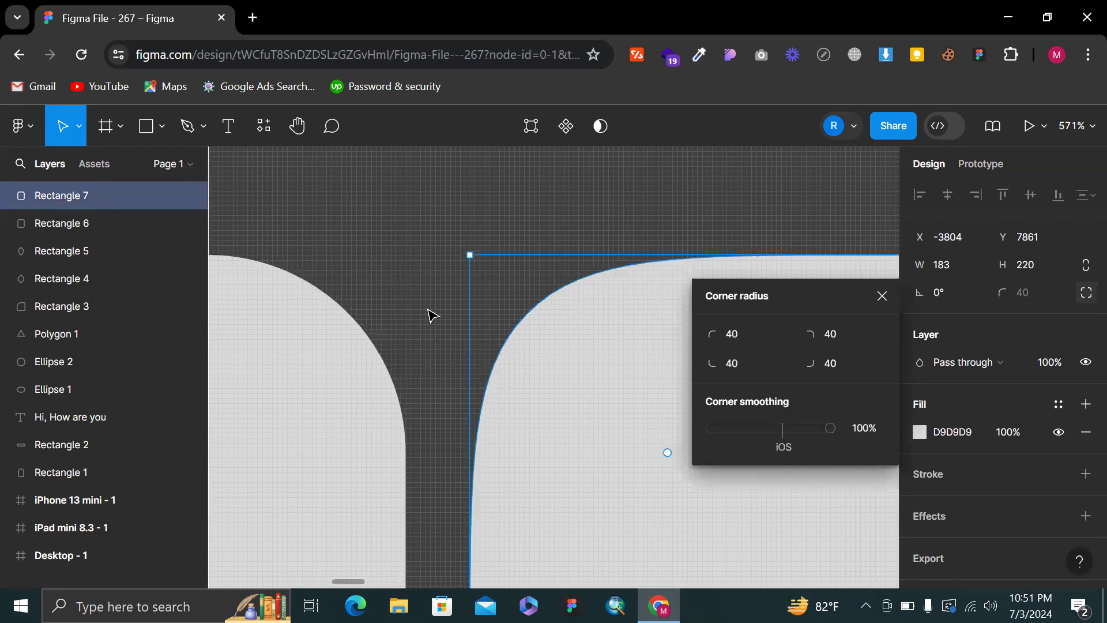
pyautogui.click(438, 227)
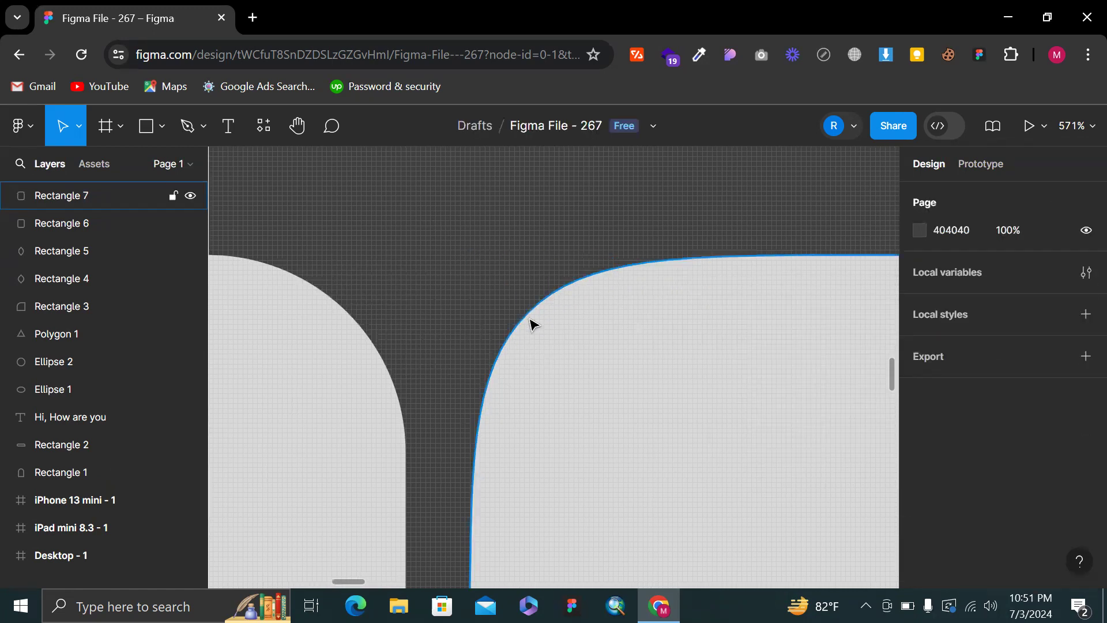
# Compare the facing corner curves of the smoothed copy and the original rectangle
pyautogui.hscroll(-5, 400, 356)
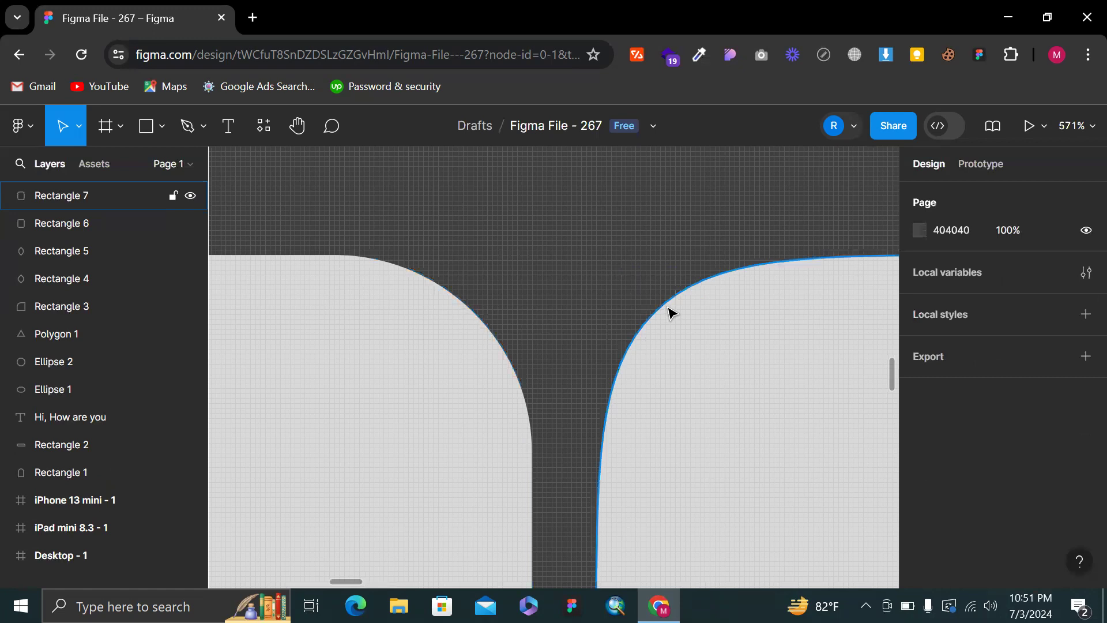
pyautogui.hscroll(3, 669, 313)
pyautogui.click(623, 314)
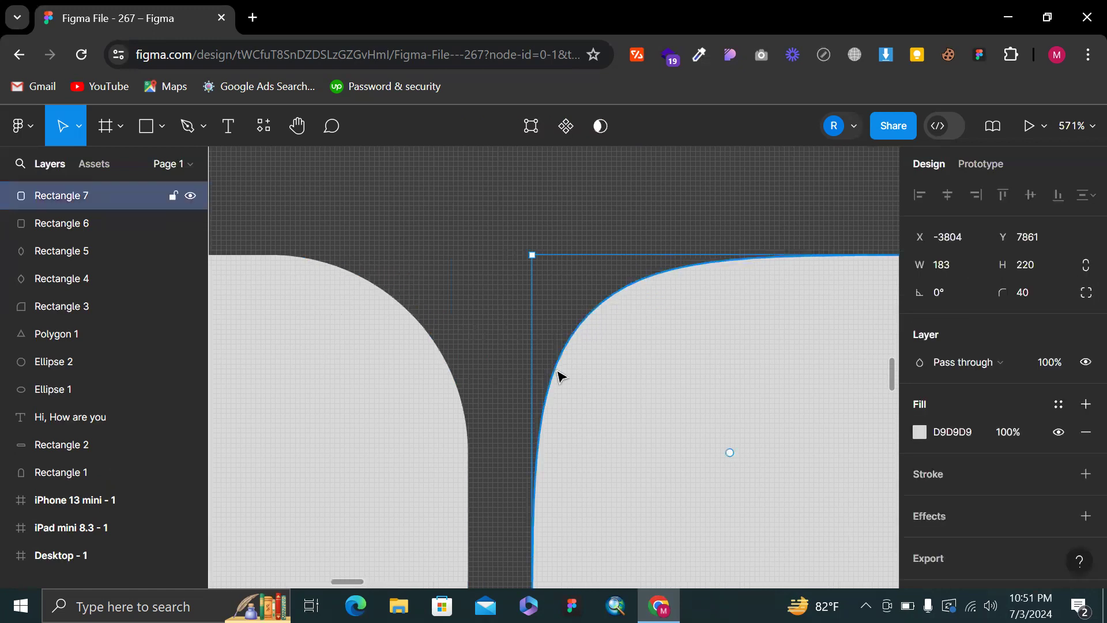
pyautogui.click(390, 369)
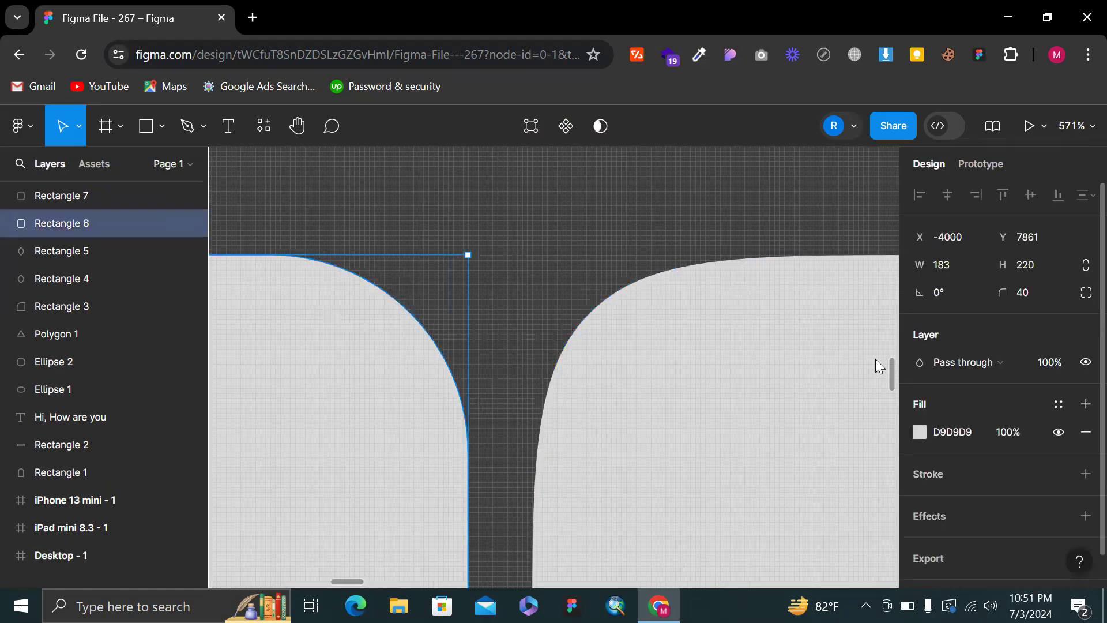
# Reduce the duplicated rectangle's corner smoothing to 62%, near the iOS mark
pyautogui.click(774, 381)
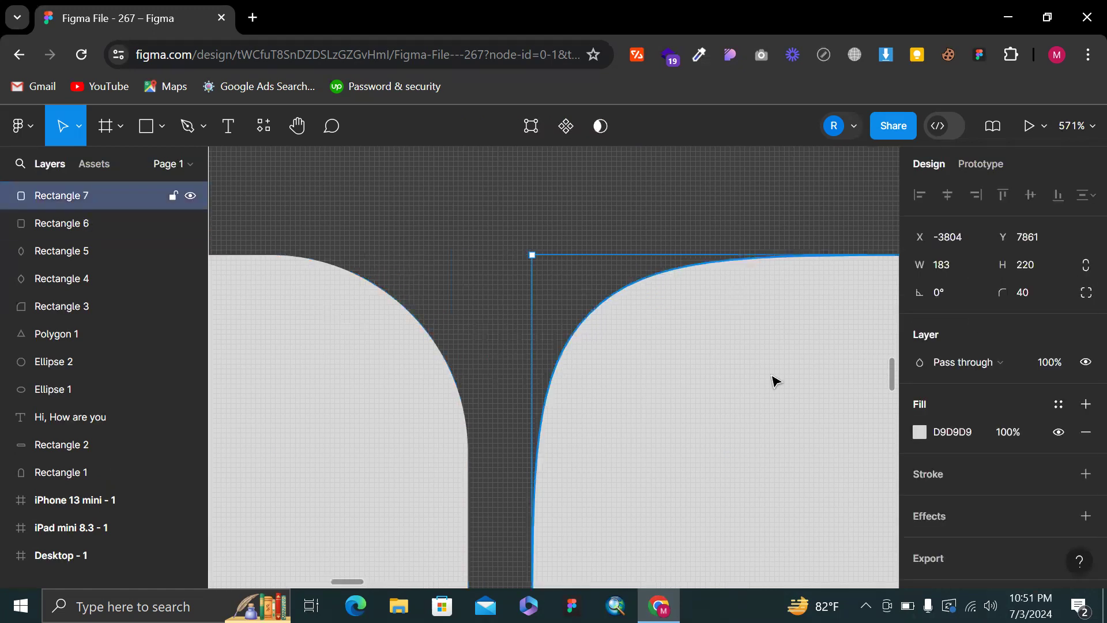
pyautogui.click(1086, 293)
pyautogui.moveTo(828, 423); pyautogui.dragTo(785, 434)
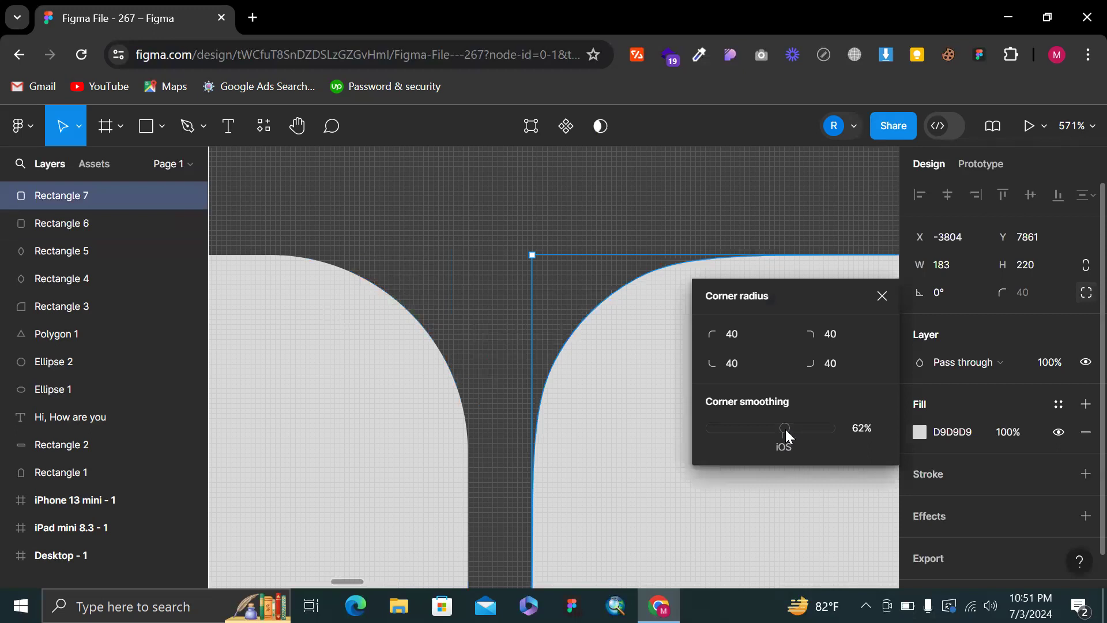
pyautogui.scroll(10, 785, 427)
pyautogui.moveTo(784, 425); pyautogui.dragTo(772, 428)
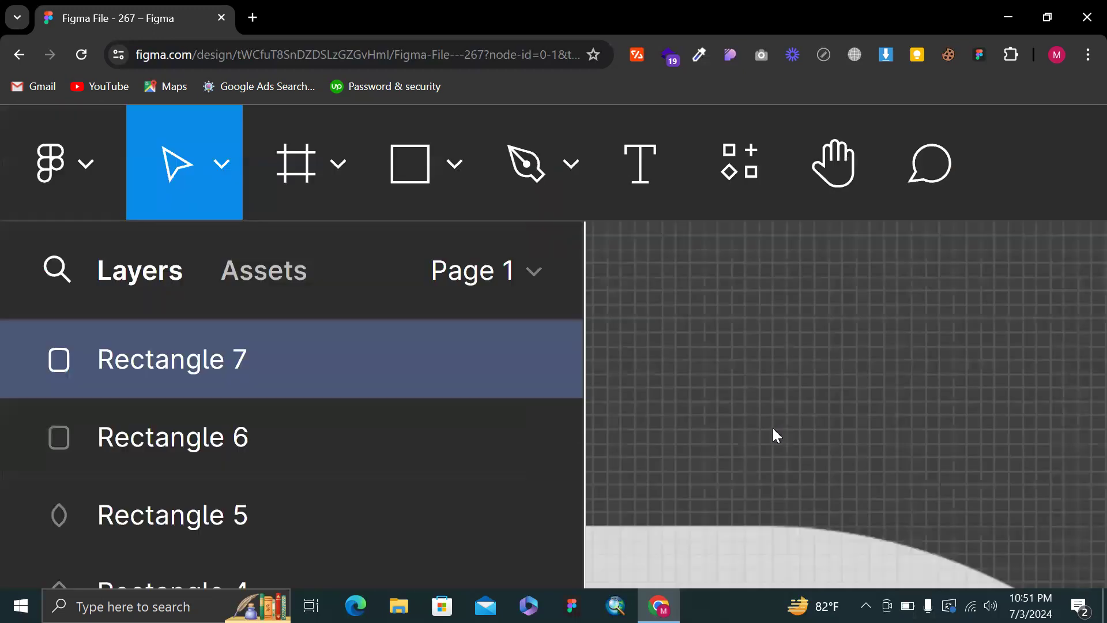
# Try to fix the oversized interface by lowering the browser page zoom to 25% and raising it to 80%
pyautogui.click(458, 57)
pyautogui.hotkey('ctrl', '-')
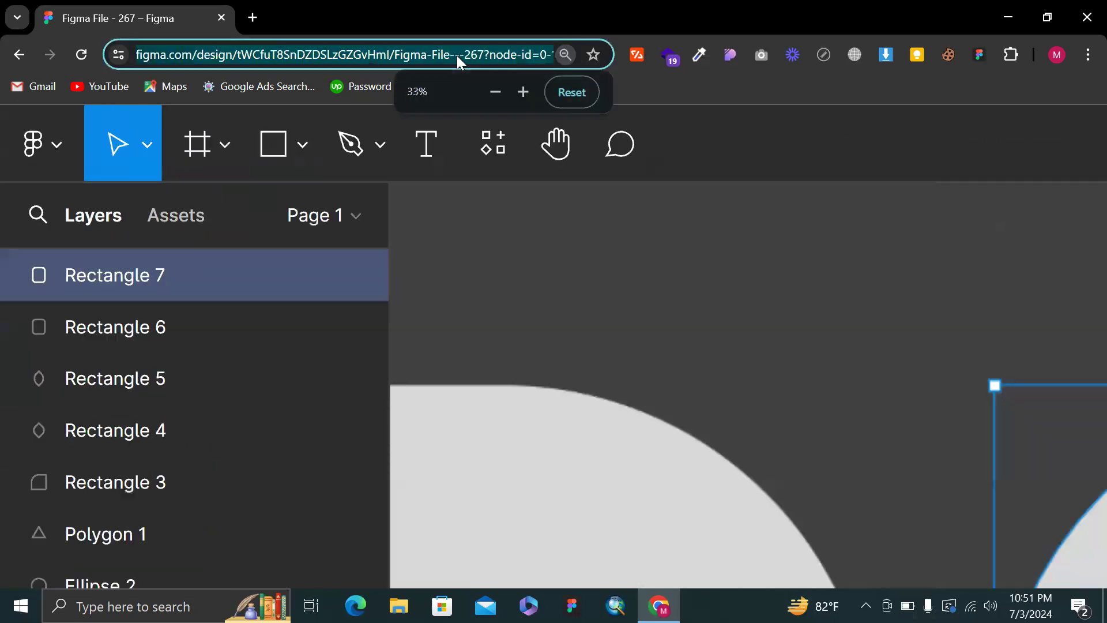
pyautogui.hotkey('ctrl', '-')
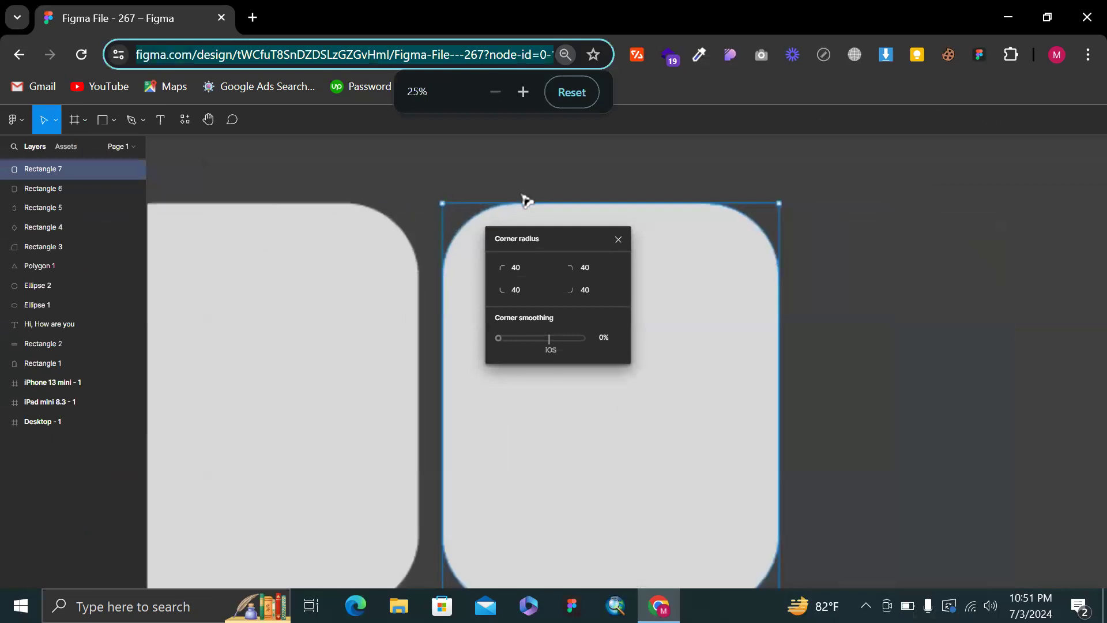
pyautogui.hotkey('ctrl', '+')
pyautogui.hotkey('ctrl', '+')
pyautogui.hotkey('ctrl', '+')
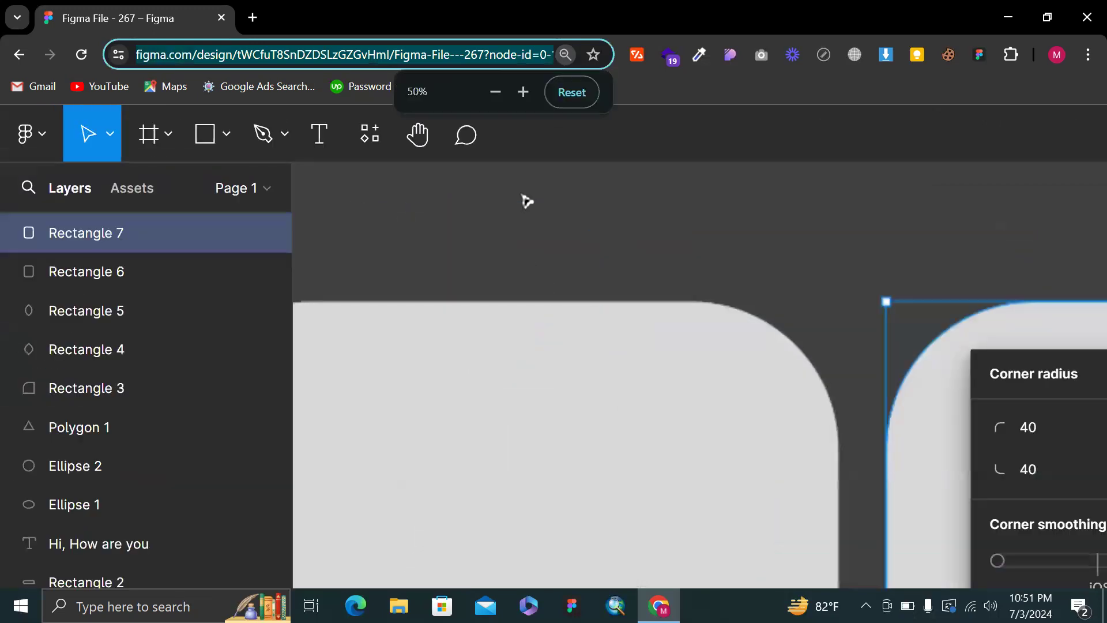
pyautogui.hotkey('ctrl', '+')
pyautogui.hotkey('ctrl', '+')
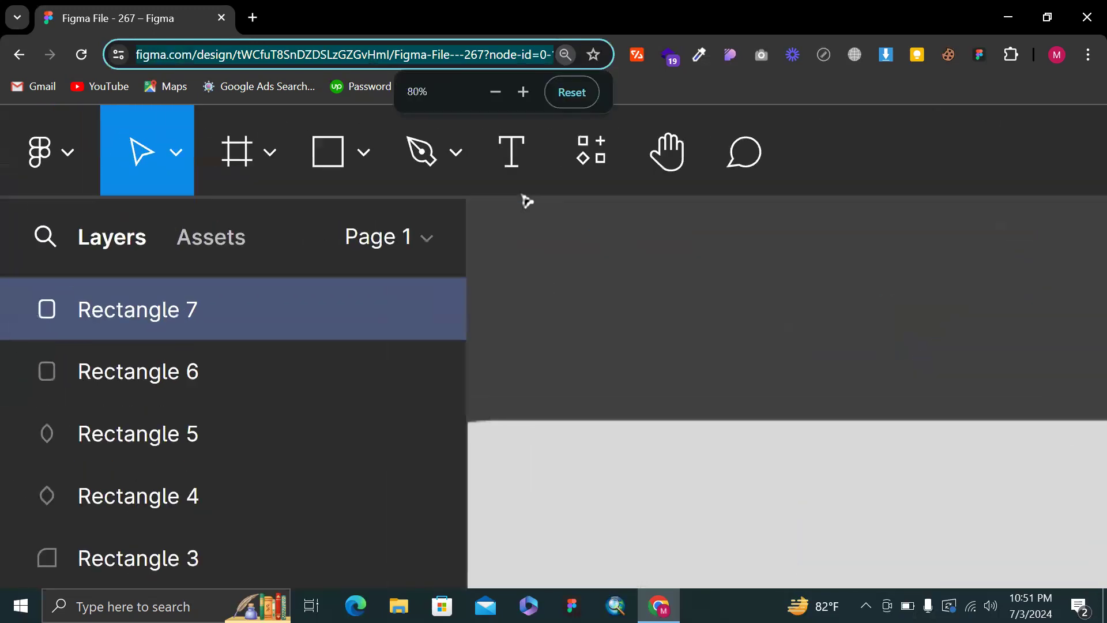
pyautogui.click(867, 167)
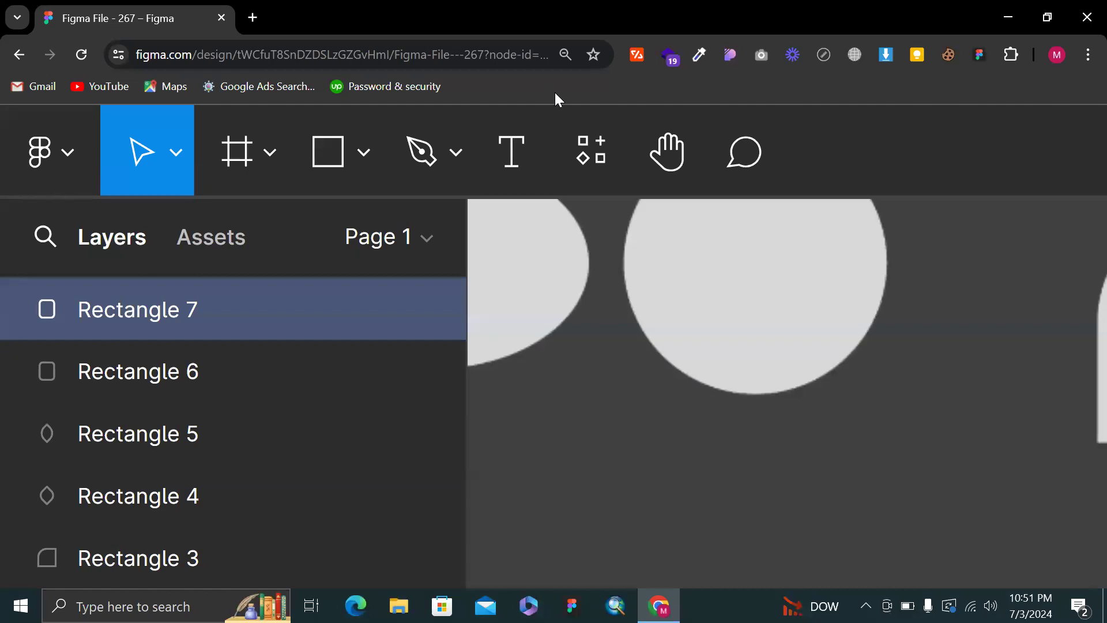
# Try lowering the browser page zoom to 75% and resetting it, with figma.com entered as the address
pyautogui.click(425, 50)
pyautogui.hotkey('ctrl', '-')
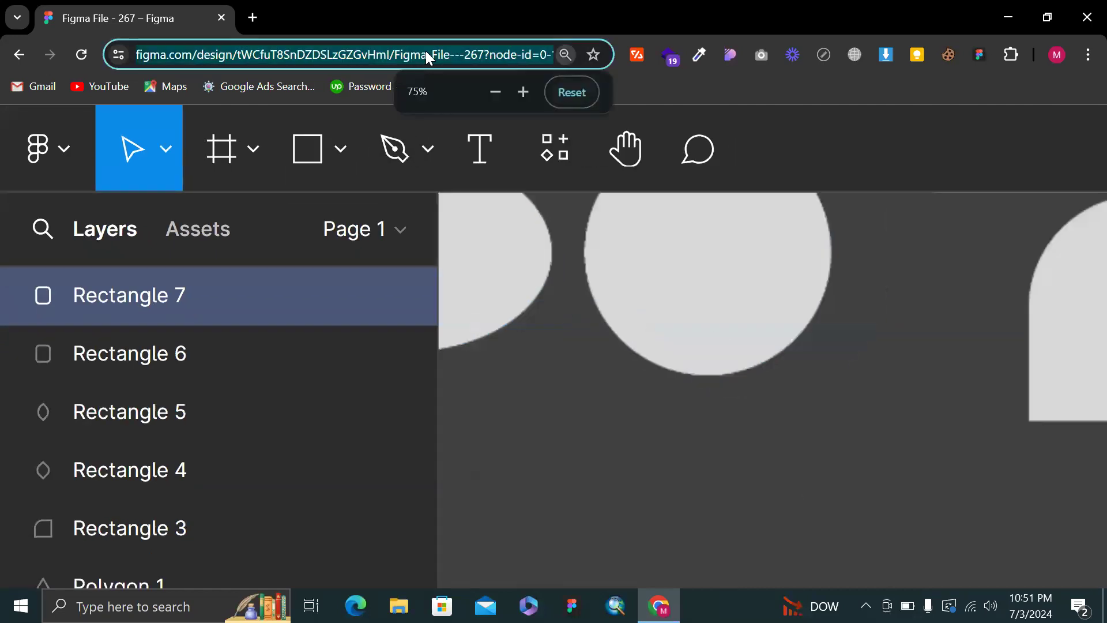
pyautogui.write('figma.com')
pyautogui.click(551, 90)
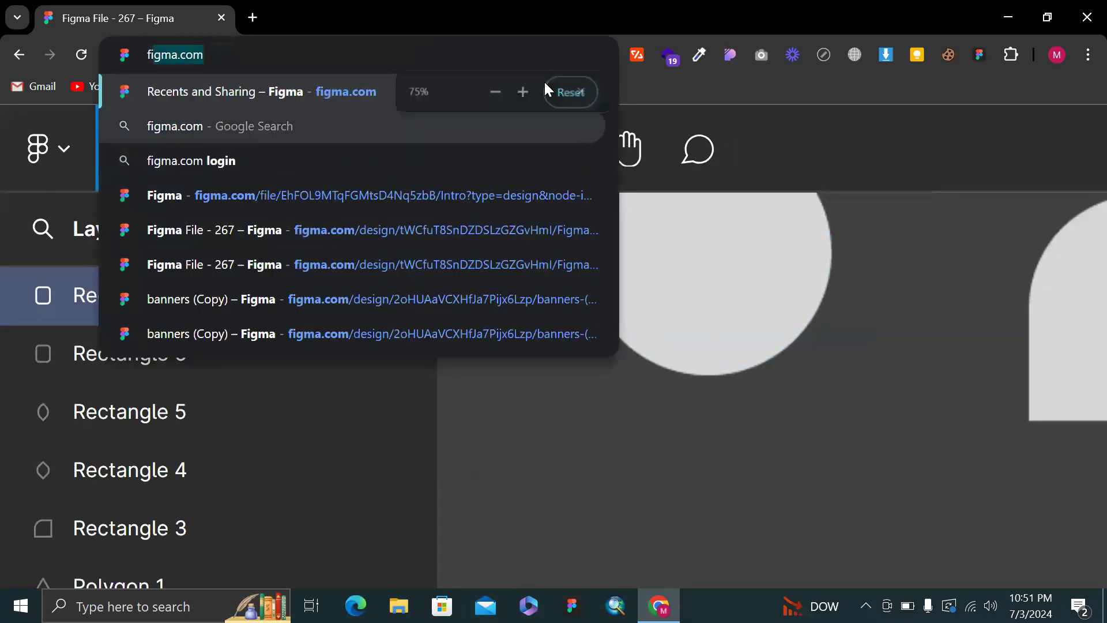
pyautogui.click(975, 180)
# Set the canvas zoom to 100%
pyautogui.hscroll(20, 975, 179)
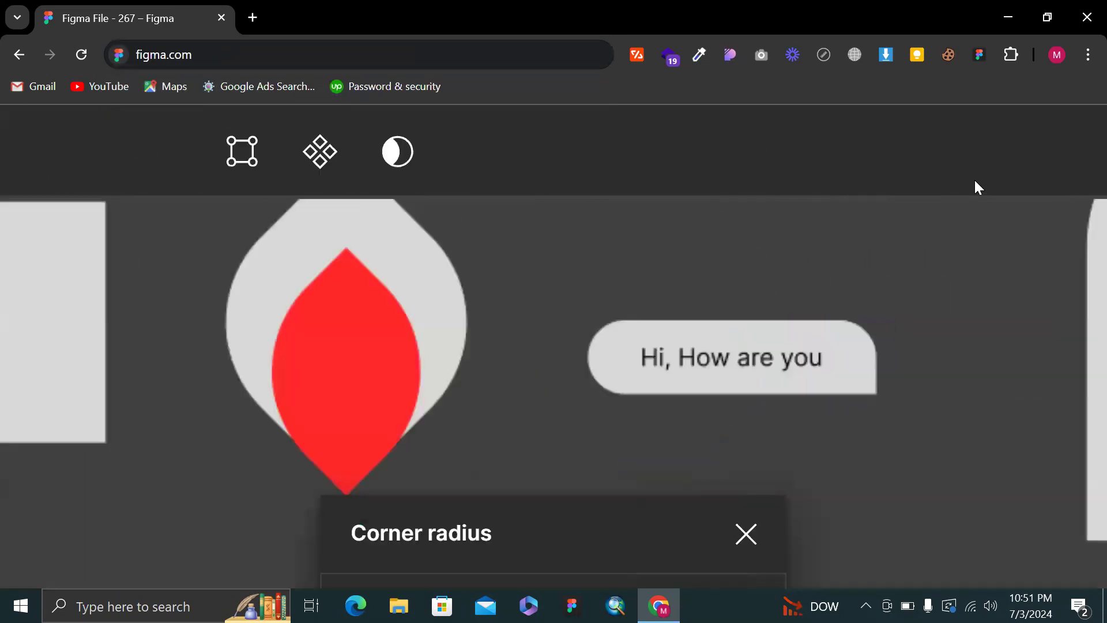
pyautogui.click(1036, 151)
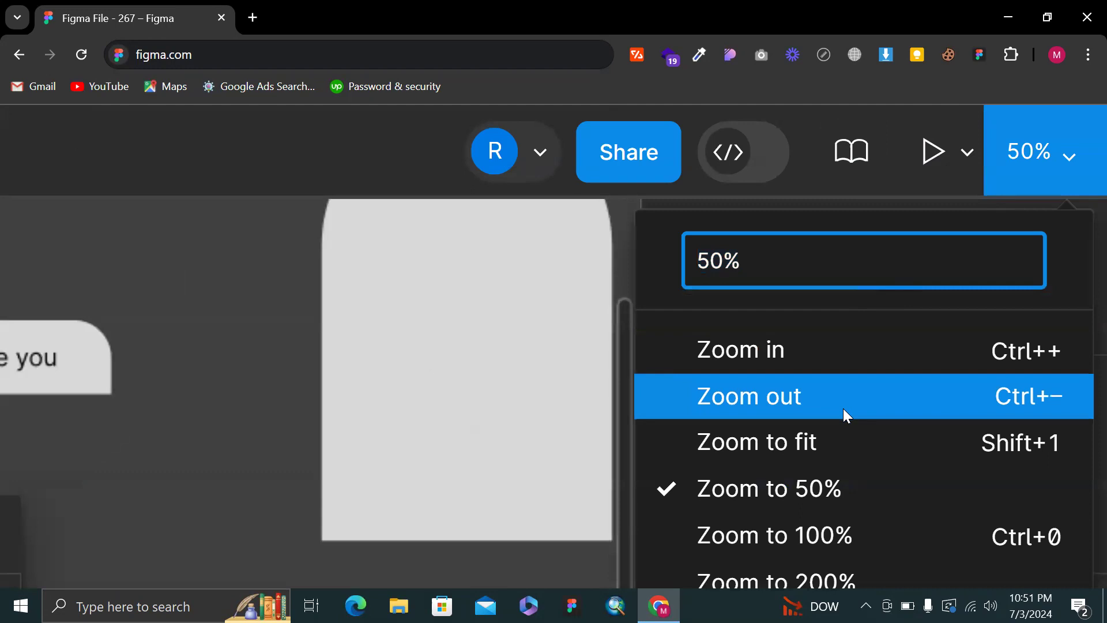
pyautogui.scroll(-2, 894, 504)
pyautogui.scroll(-1, 894, 504)
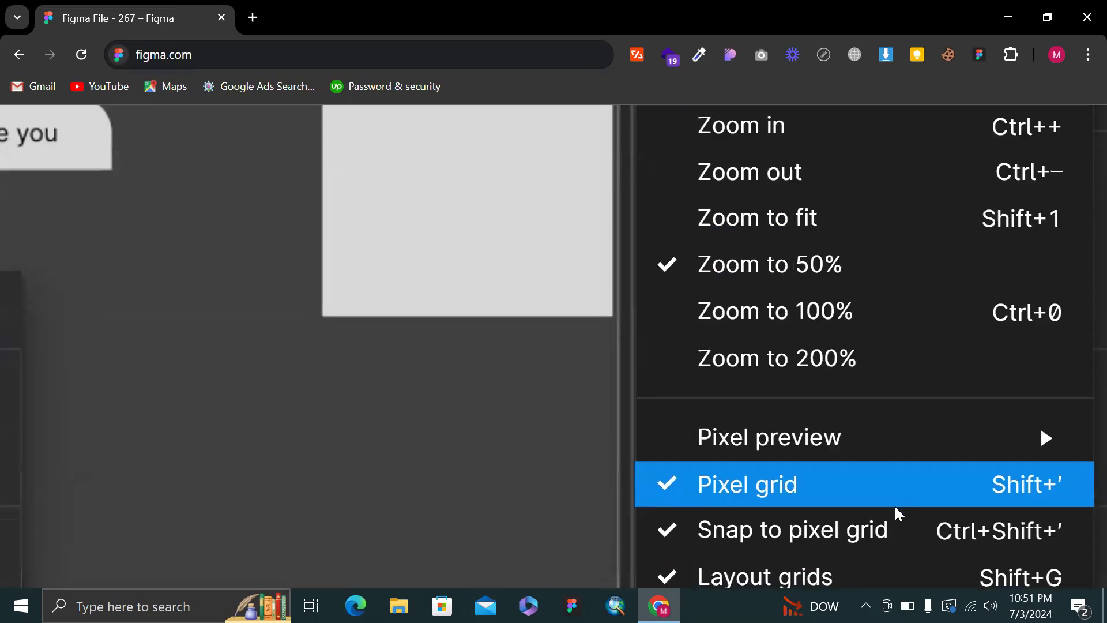
pyautogui.click(848, 313)
# Reduce the browser page zoom so the full layer list fits, and select the duplicated rectangle
pyautogui.click(248, 57)
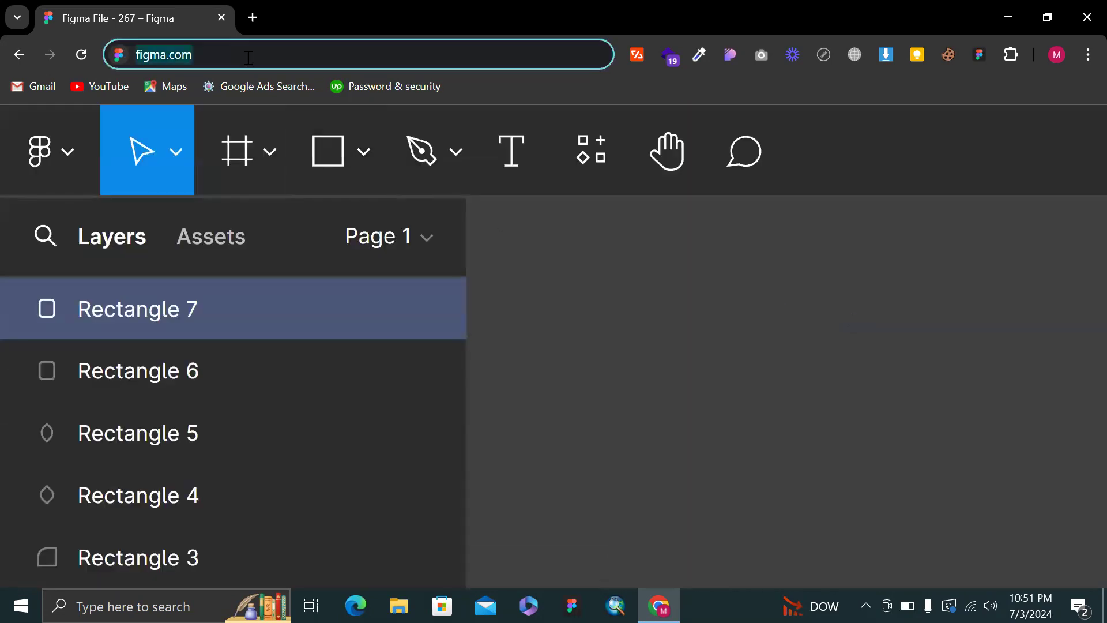
pyautogui.hotkey('ctrl', '0')
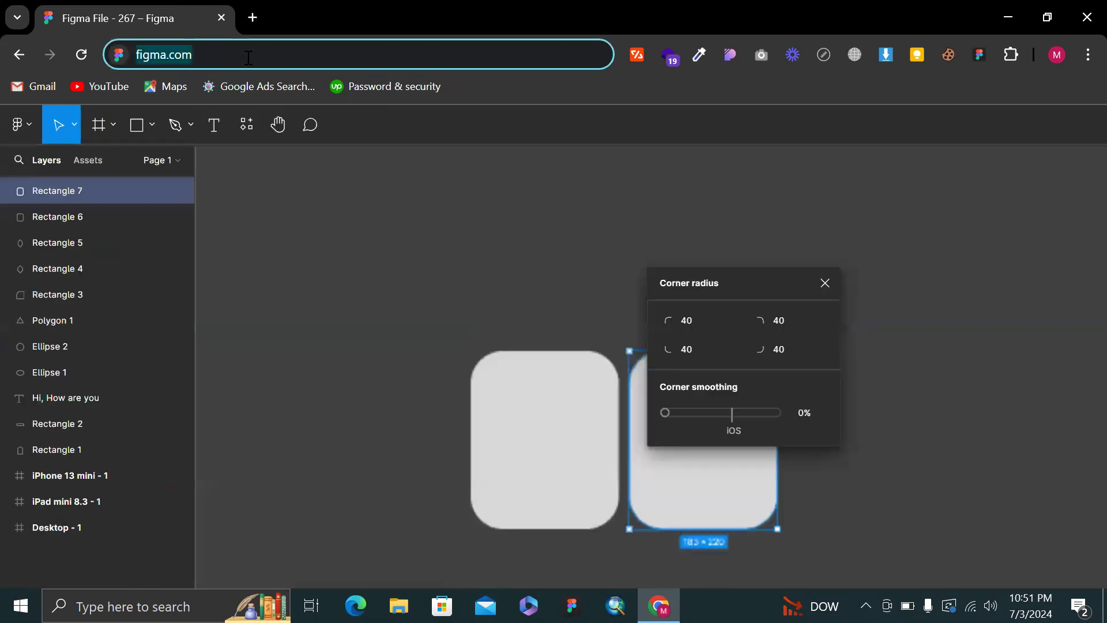
pyautogui.hotkey('ctrl', '+')
pyautogui.click(398, 288)
pyautogui.hscroll(1, 465, 331)
pyautogui.keyDown('ctrl'); pyautogui.scroll(5, 600, 346); pyautogui.keyUp('ctrl')
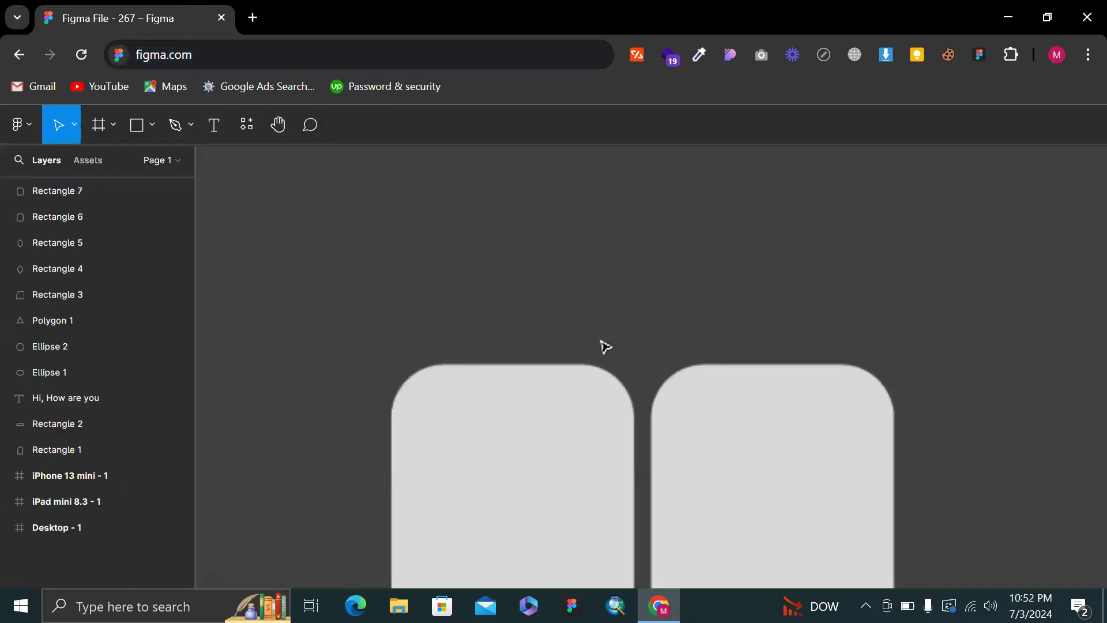
pyautogui.click(720, 499)
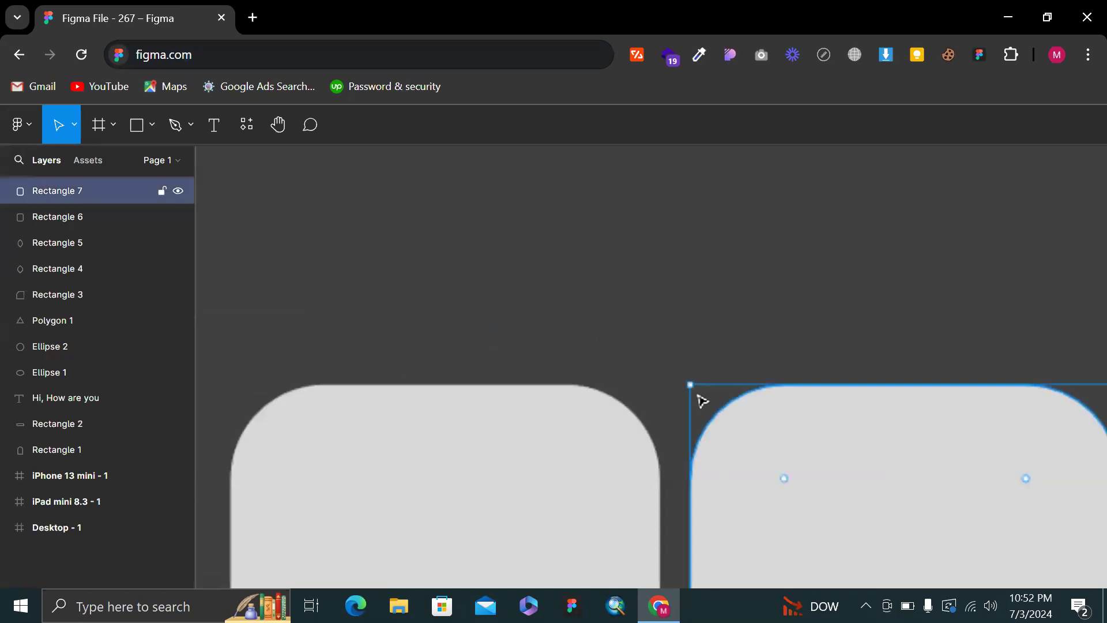
pyautogui.scroll(-5, 667, 383)
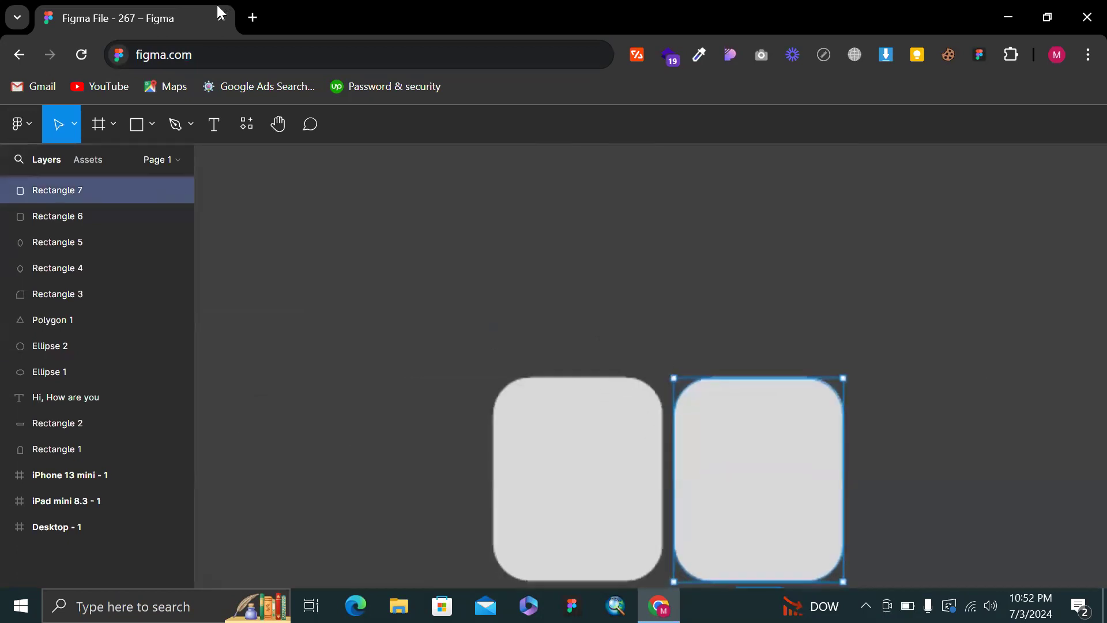
# Open Figma's recent files page in a new browser tab and set the page zoom to 100%
pyautogui.click(252, 18)
pyautogui.write('f')
pyautogui.press('Return')
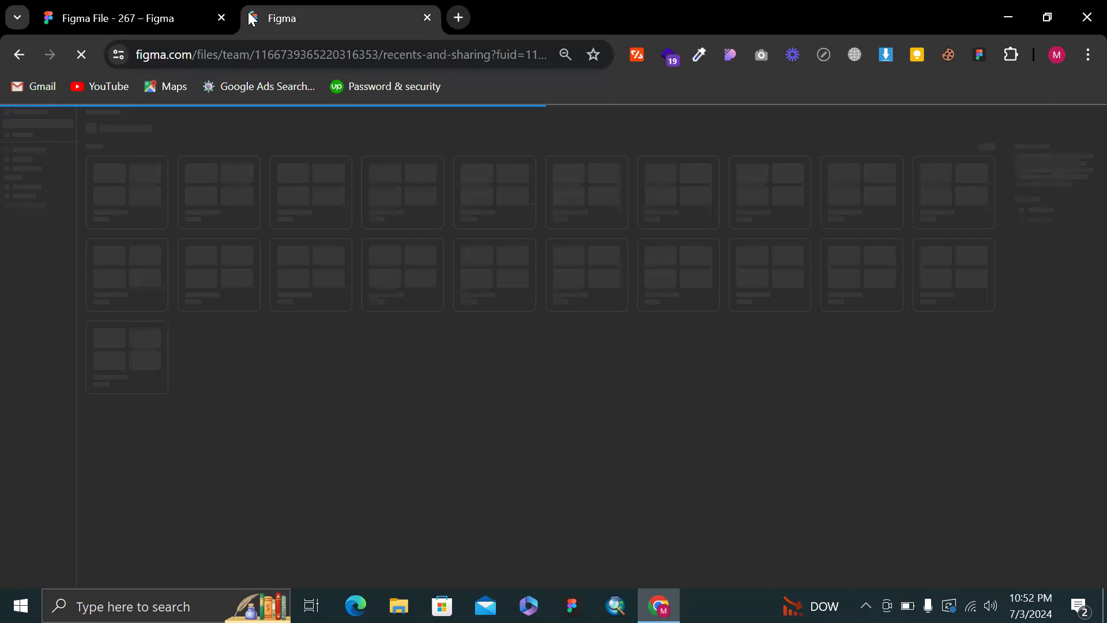
pyautogui.hotkey('ctrl', '+')
pyautogui.click(250, 45)
pyautogui.hotkey('ctrl', '+')
pyautogui.hotkey('ctrl', '+')
pyautogui.hotkey('ctrl', '+')
pyautogui.hotkey('ctrl', '+')
pyautogui.hotkey('ctrl', '+')
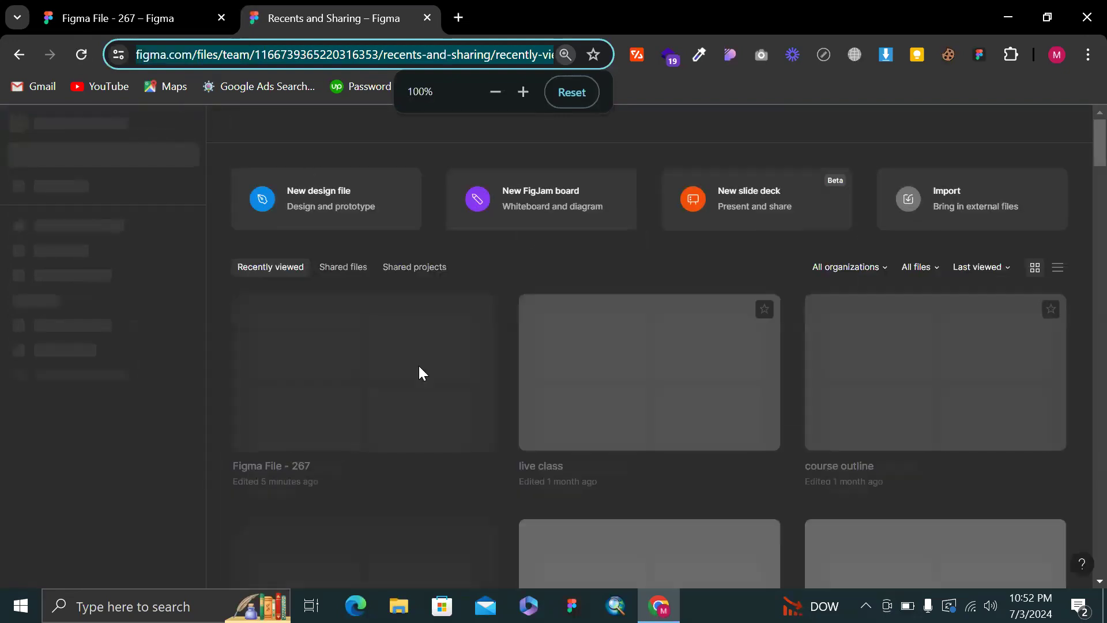
# Open Figma File - 267 from the recent files and close the older tab of the same file
pyautogui.hotkey('ctrl', '+')
pyautogui.click(398, 401)
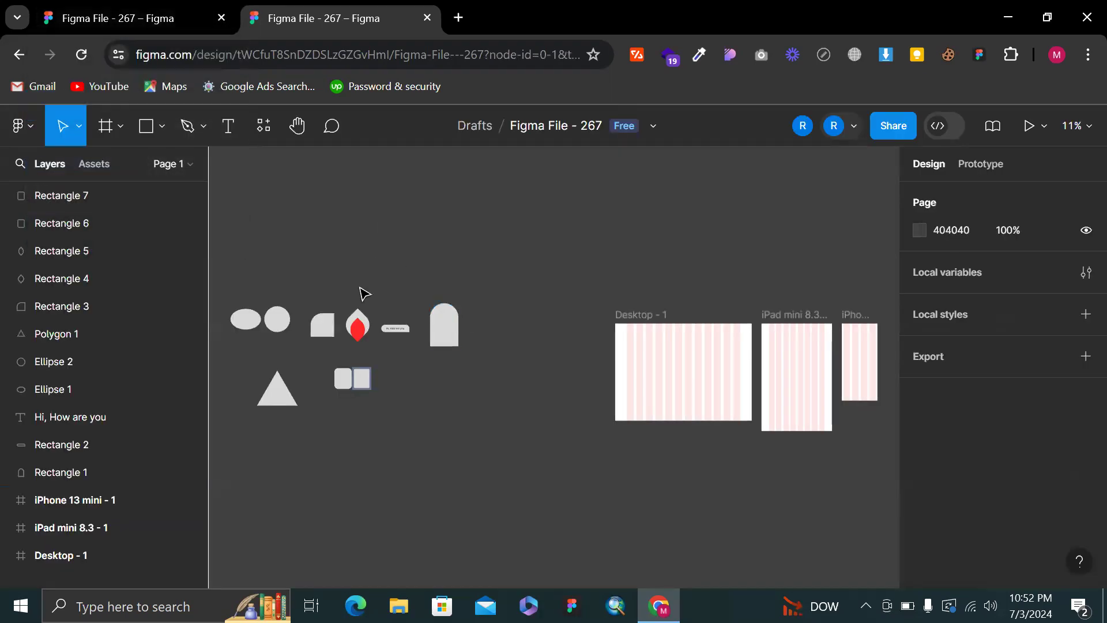
pyautogui.scroll(4, 359, 287)
pyautogui.moveTo(360, 287); pyautogui.dragTo(222, 20)
pyautogui.click(221, 19)
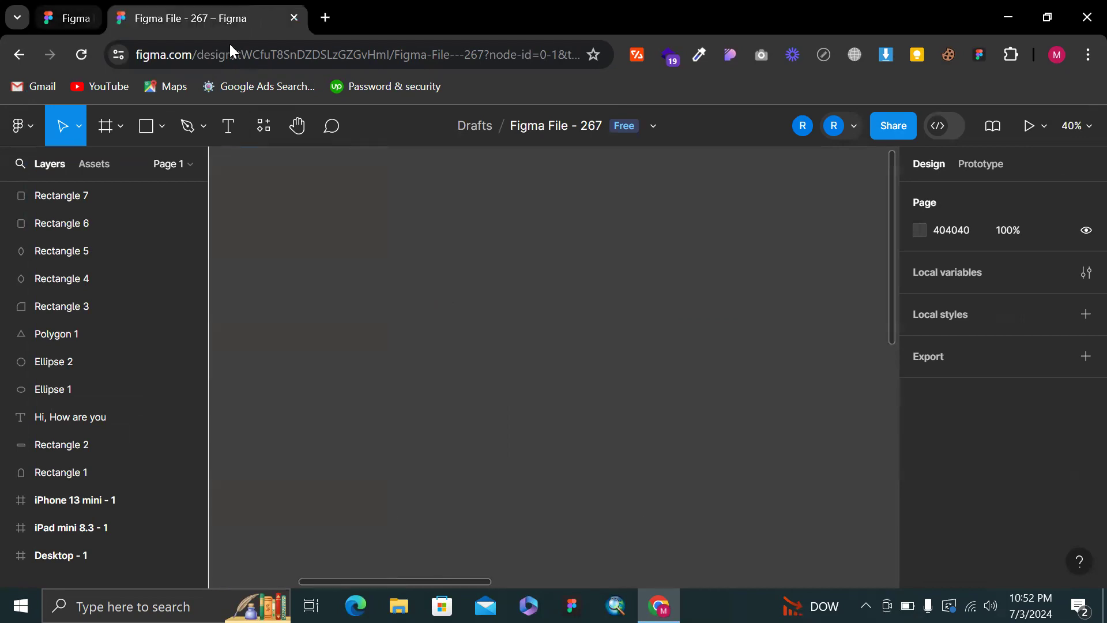
# Set the corner smoothing of the duplicated rounded rectangle to the iOS value of 60%
pyautogui.scroll(-5, 396, 415)
pyautogui.scroll(5, 598, 365)
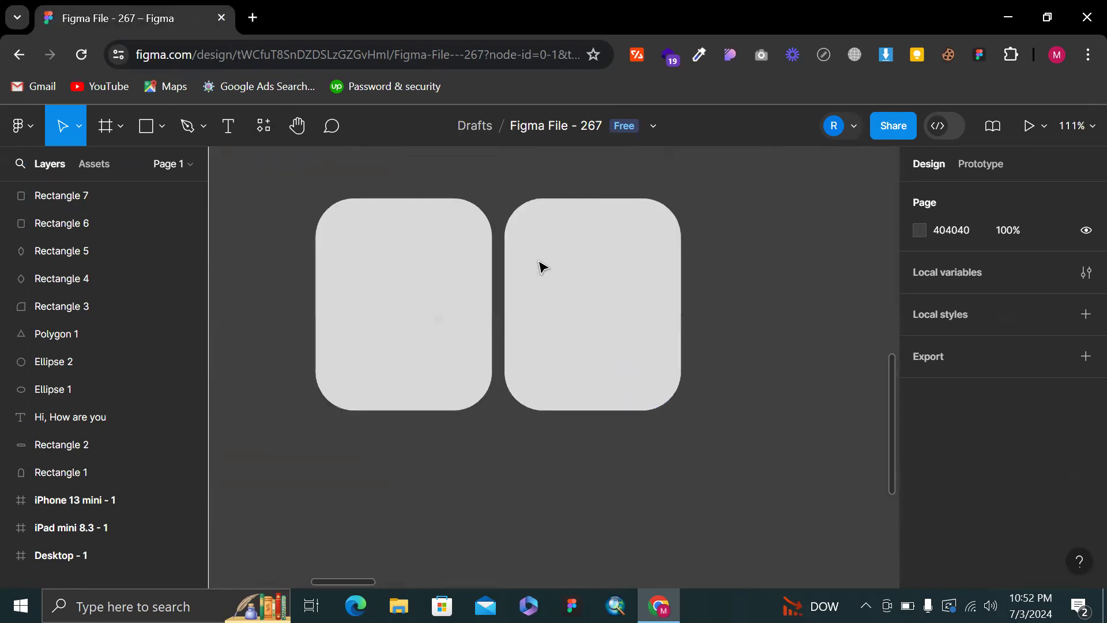
pyautogui.scroll(6, 542, 267)
pyautogui.click(552, 276)
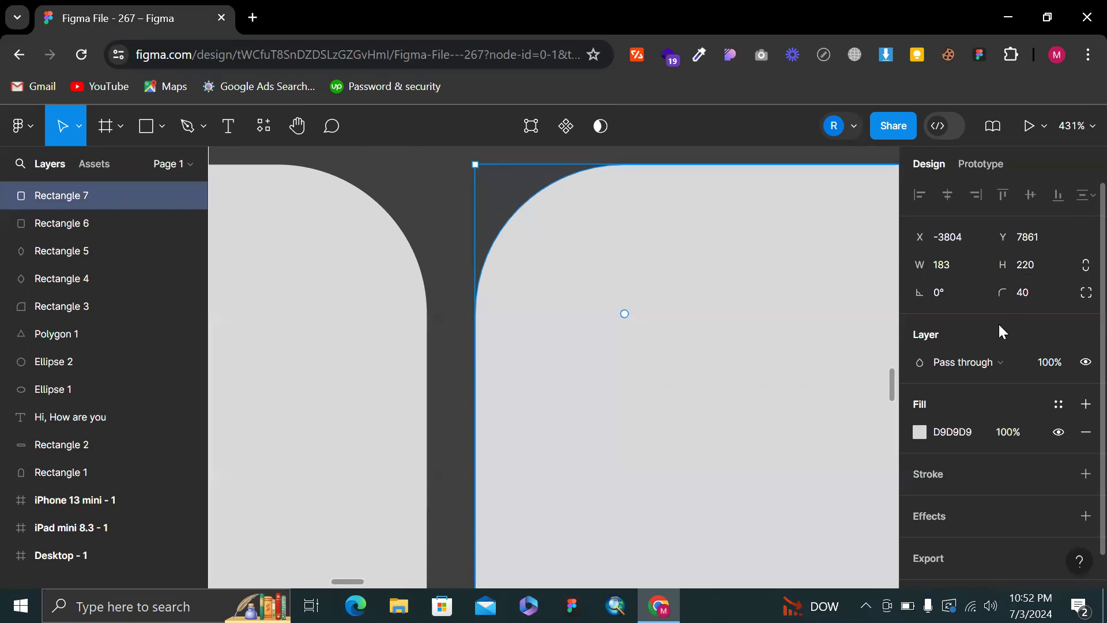
pyautogui.click(1086, 294)
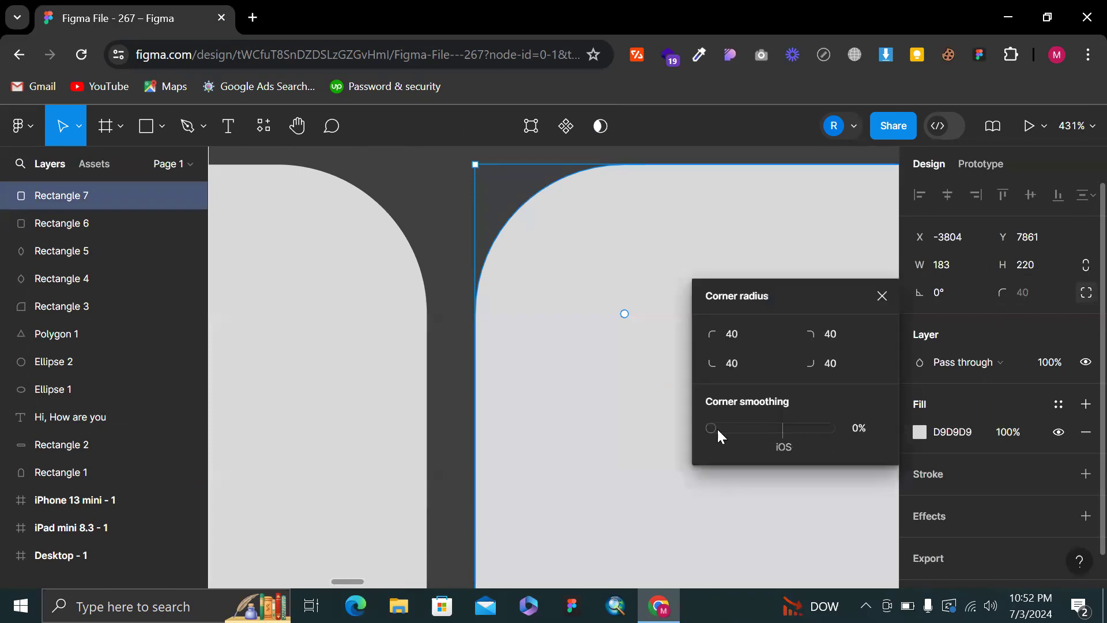
pyautogui.moveTo(715, 429); pyautogui.dragTo(782, 436)
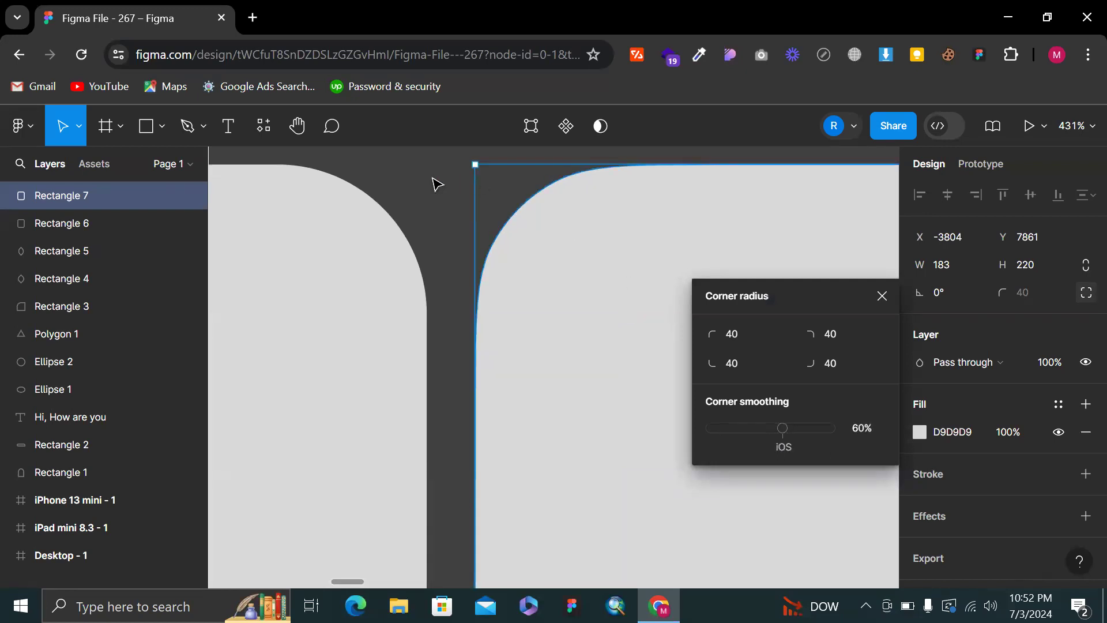
# Examine close up how the smoothed corner of the duplicate curves compared with the plain rounded corner of the original rectangle
pyautogui.click(507, 180)
pyautogui.scroll(-5, 507, 180)
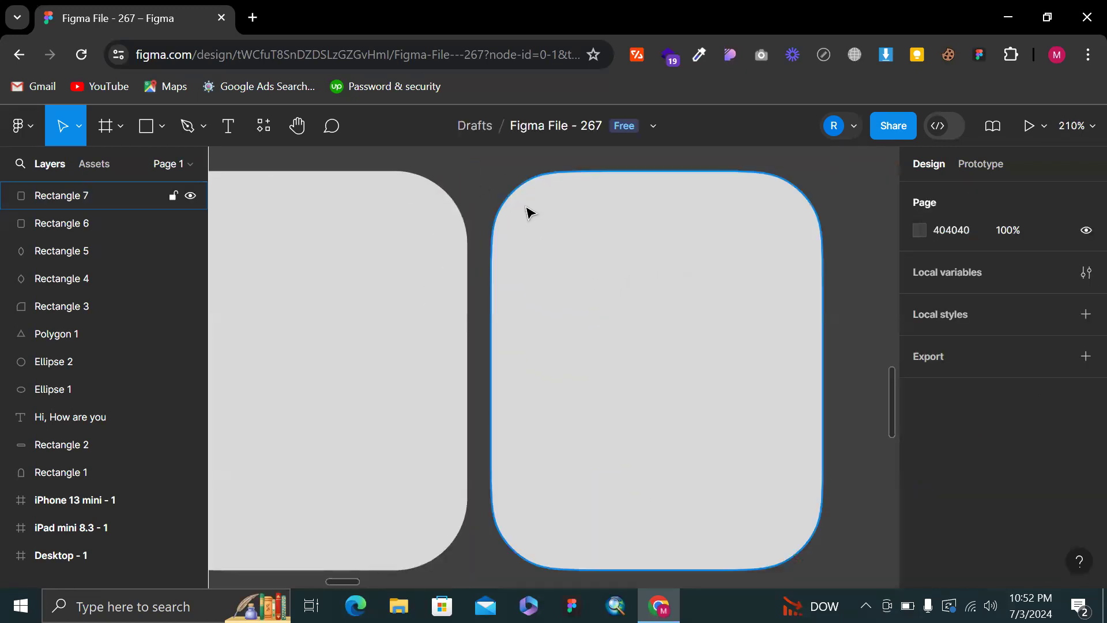
pyautogui.scroll(3, 528, 212)
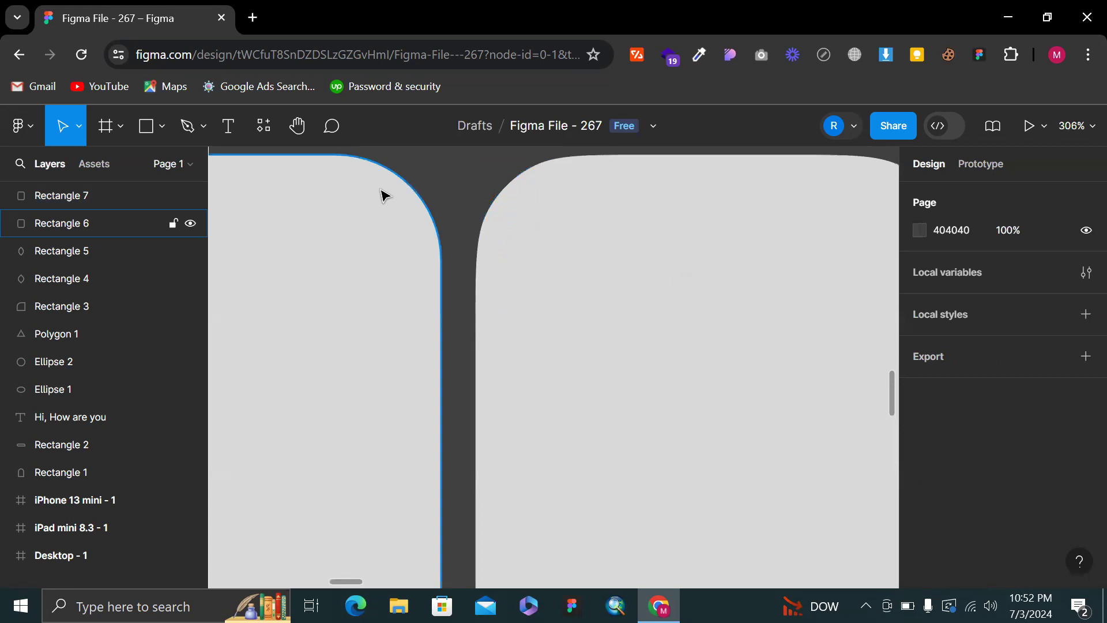
pyautogui.click(551, 224)
pyautogui.scroll(3, 479, 216)
pyautogui.scroll(5, 410, 254)
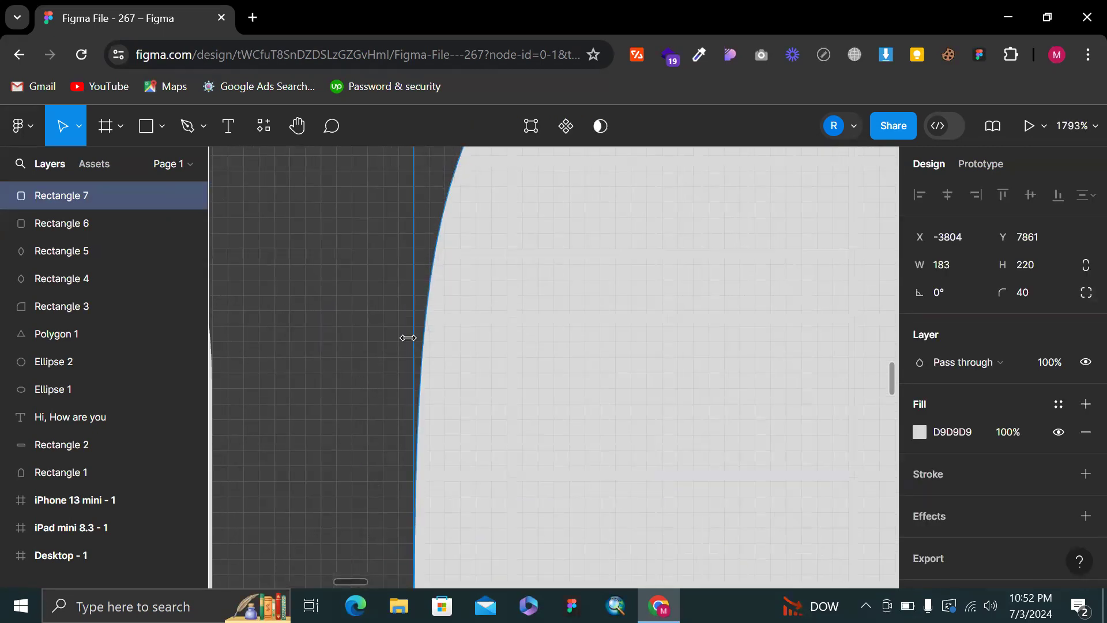
pyautogui.scroll(5, 407, 337)
pyautogui.scroll(-3, 614, 226)
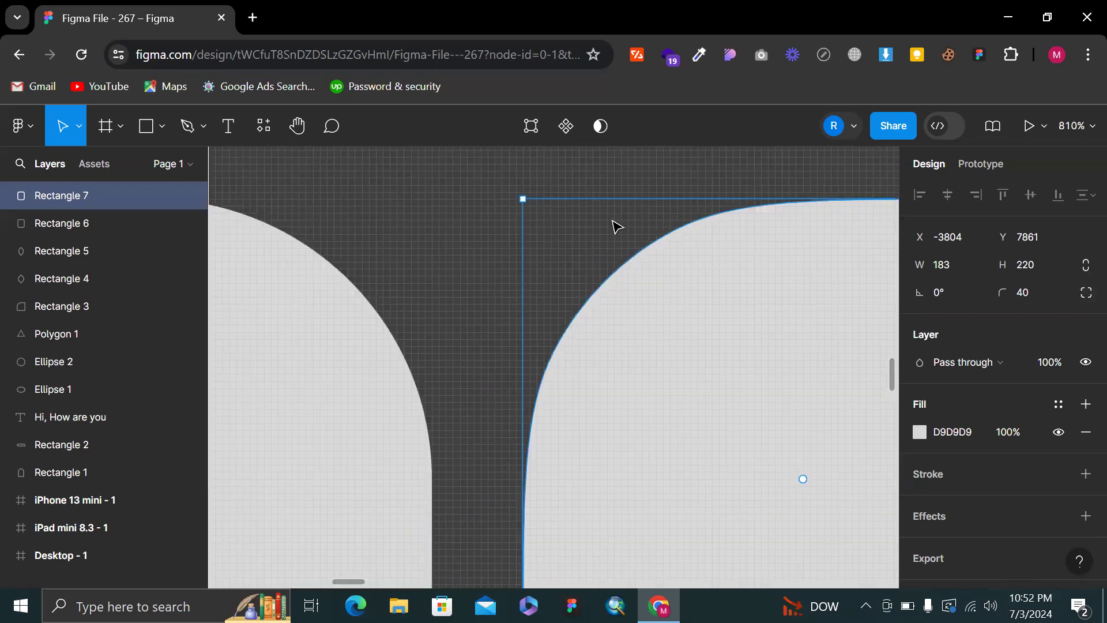
pyautogui.hscroll(-4, 635, 425)
pyautogui.scroll(3, 655, 427)
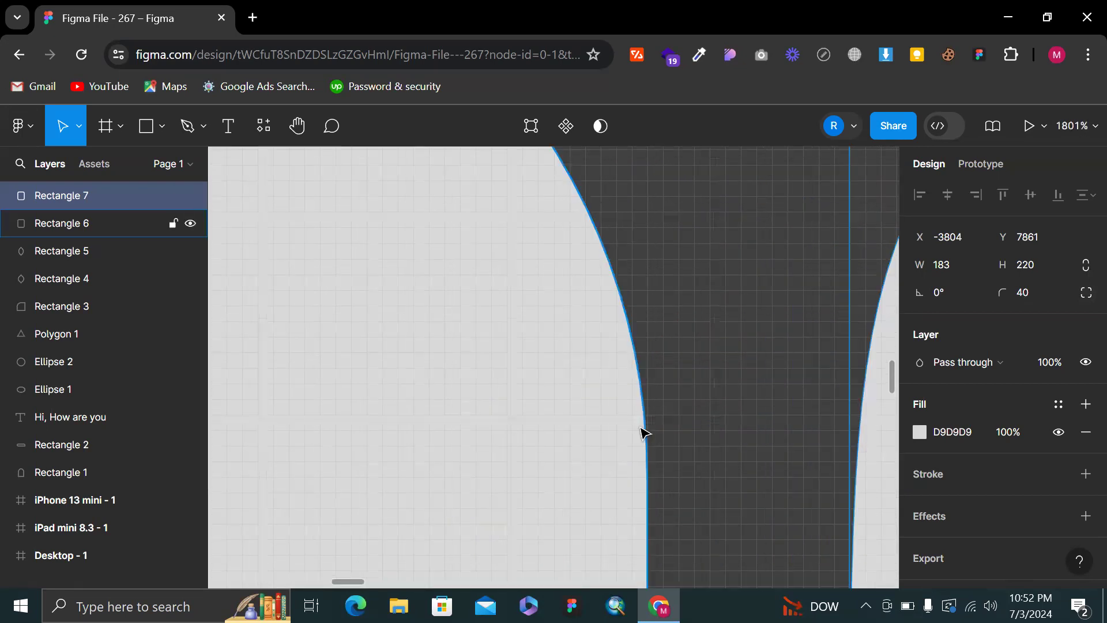
pyautogui.scroll(-1, 610, 291)
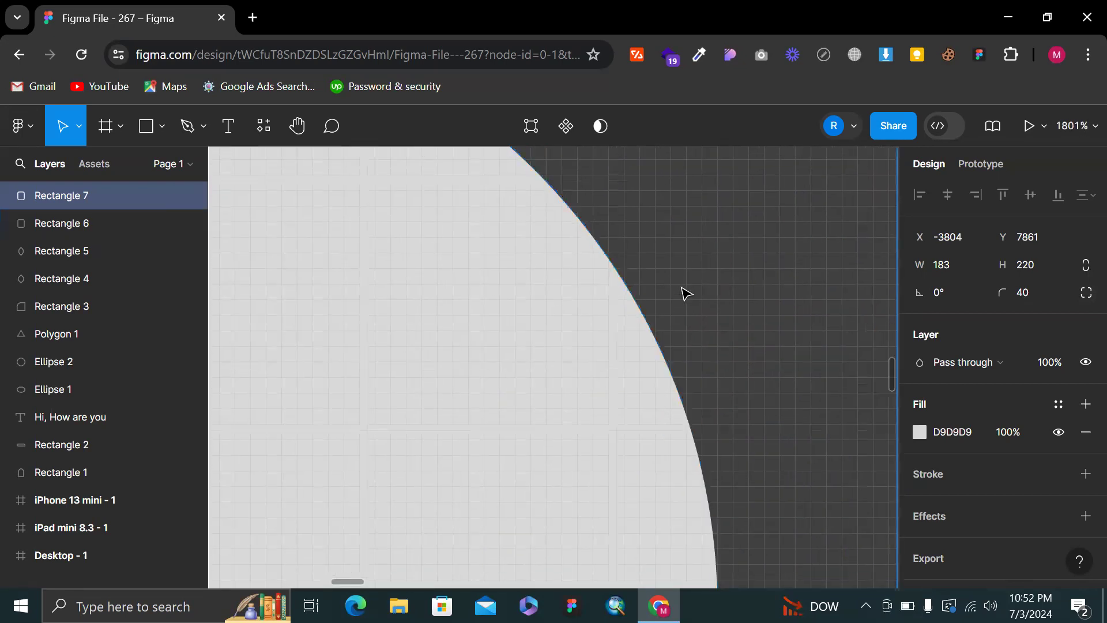
pyautogui.scroll(-3, 492, 224)
pyautogui.hscroll(-3, 603, 205)
pyautogui.scroll(1, 603, 205)
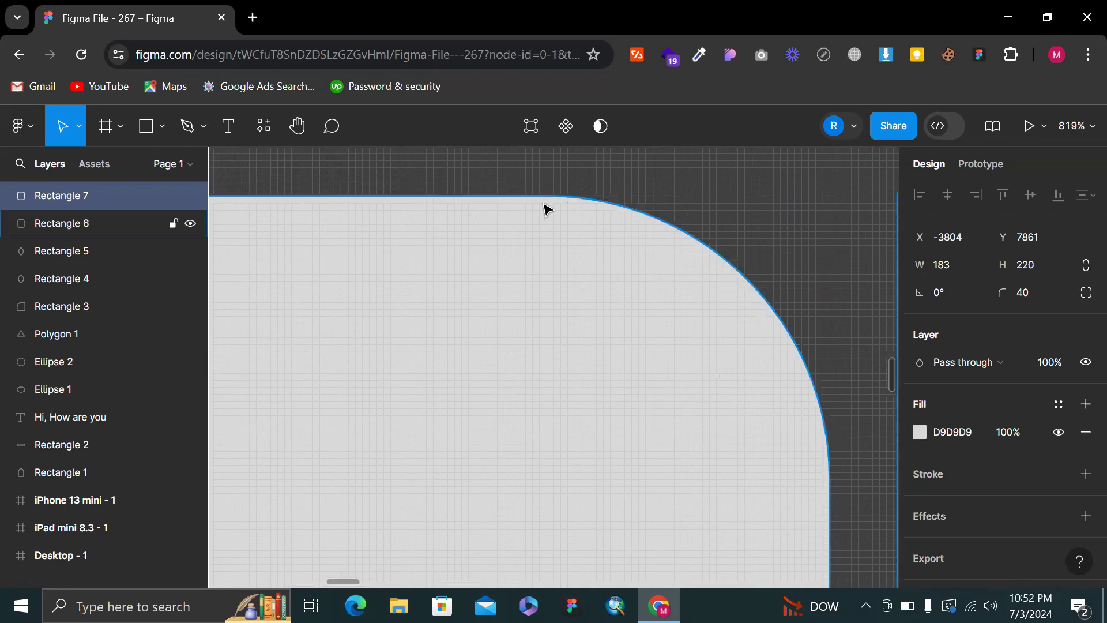
pyautogui.scroll(-5, 552, 230)
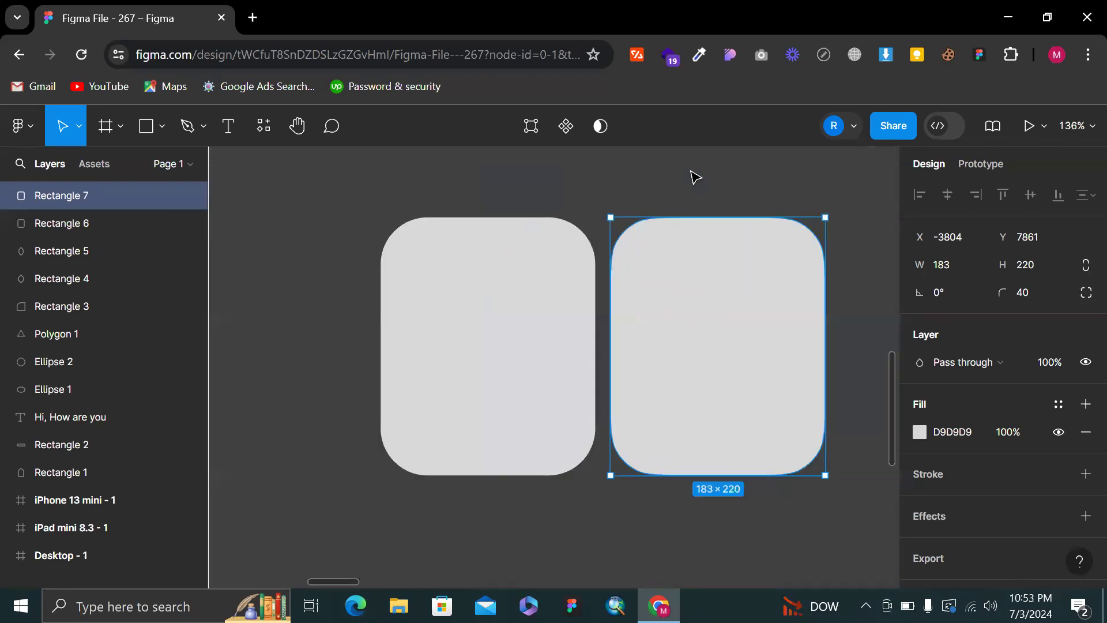
# Deselect the duplicate and compare the two rounded rectangles side by side at a reduced canvas zoom
pyautogui.click(695, 178)
pyautogui.scroll(-3, 696, 178)
pyautogui.hscroll(2, 862, 244)
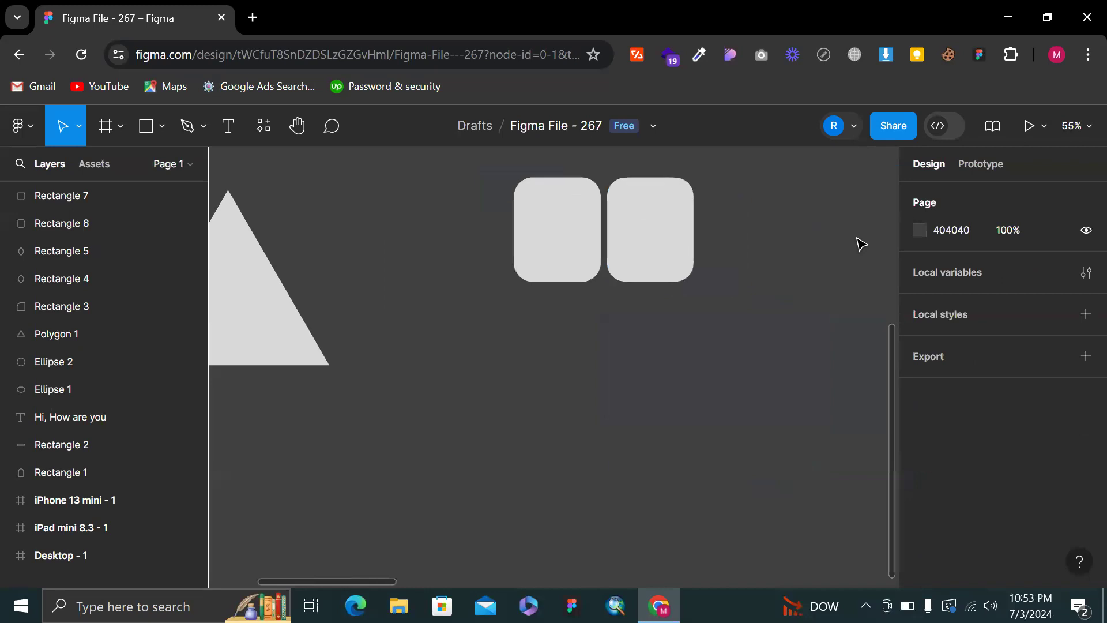
pyautogui.hscroll(1, 861, 244)
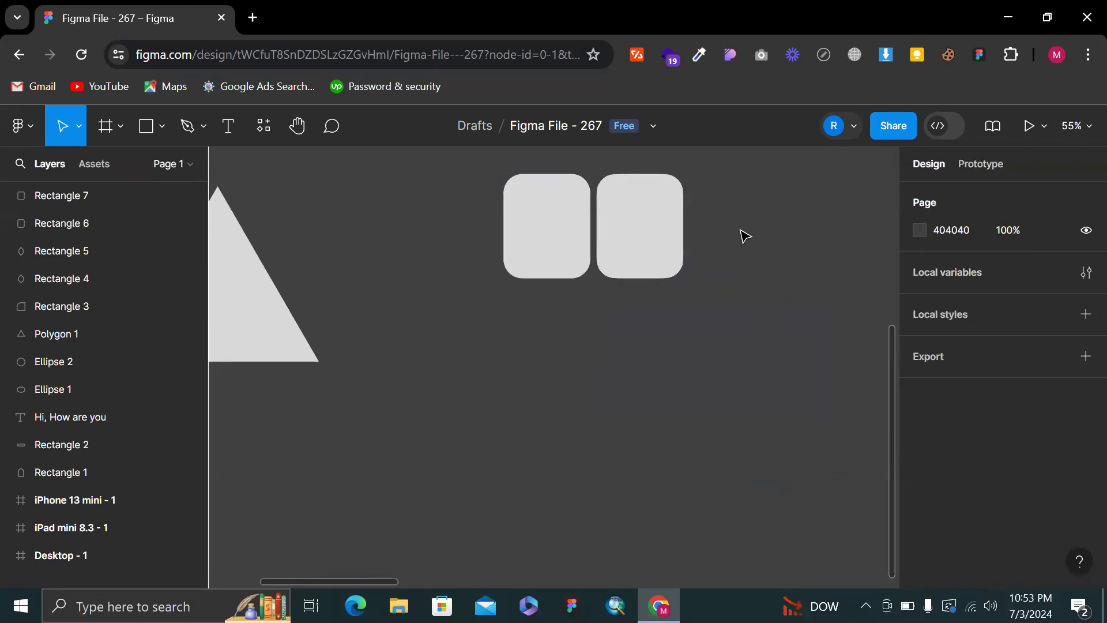
pyautogui.scroll(2, 743, 235)
pyautogui.click(585, 223)
pyautogui.click(689, 211)
pyautogui.scroll(5, 422, 225)
pyautogui.scroll(-2, 479, 385)
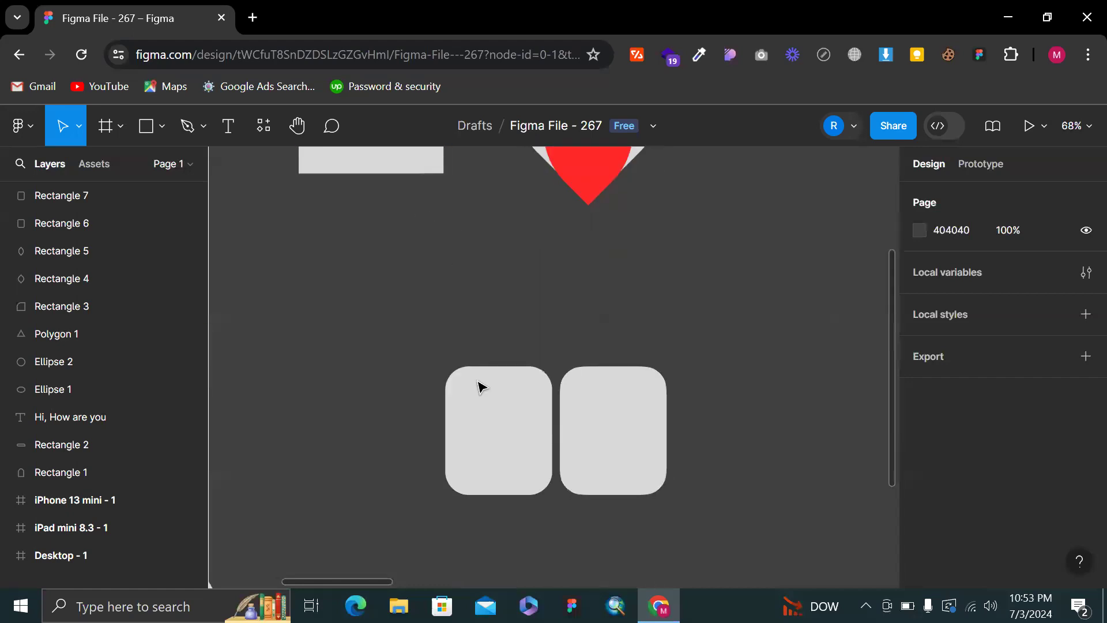
# Enter vector editing on the original rounded rectangle and pull its top edge's midpoint upward into a peak
pyautogui.doubleClick(499, 425)
pyautogui.scroll(5, 506, 321)
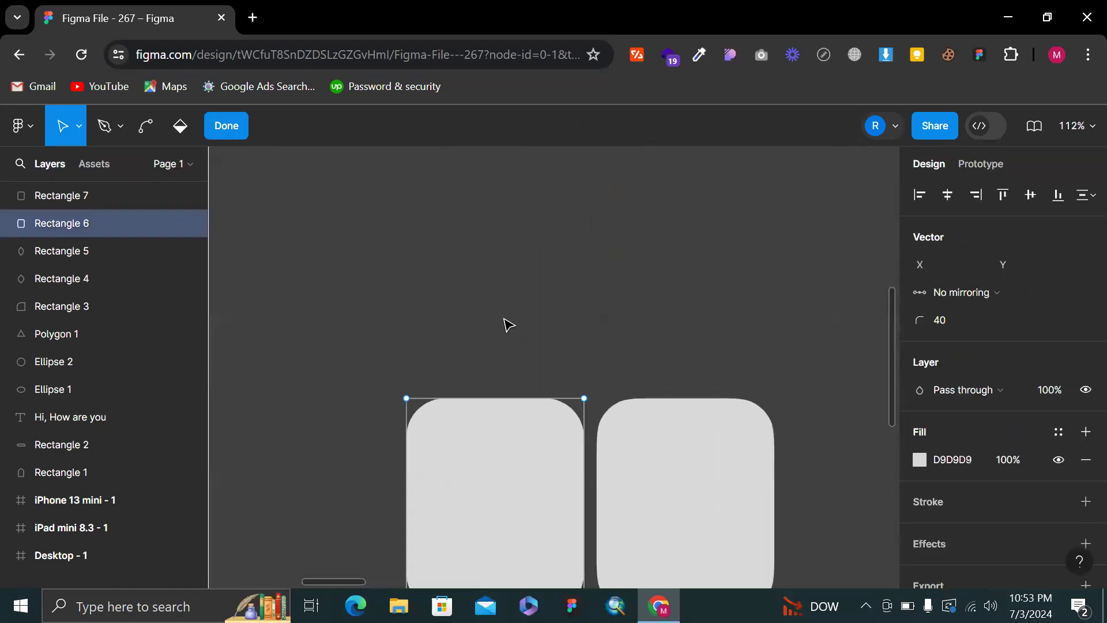
pyautogui.scroll(-3, 484, 452)
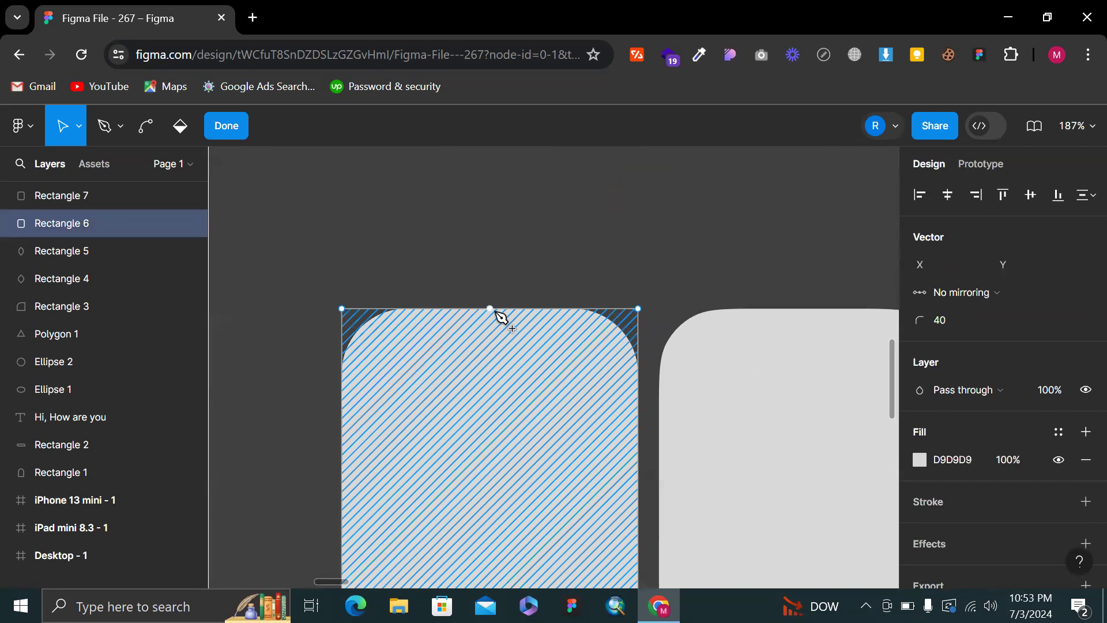
pyautogui.scroll(-4, 491, 316)
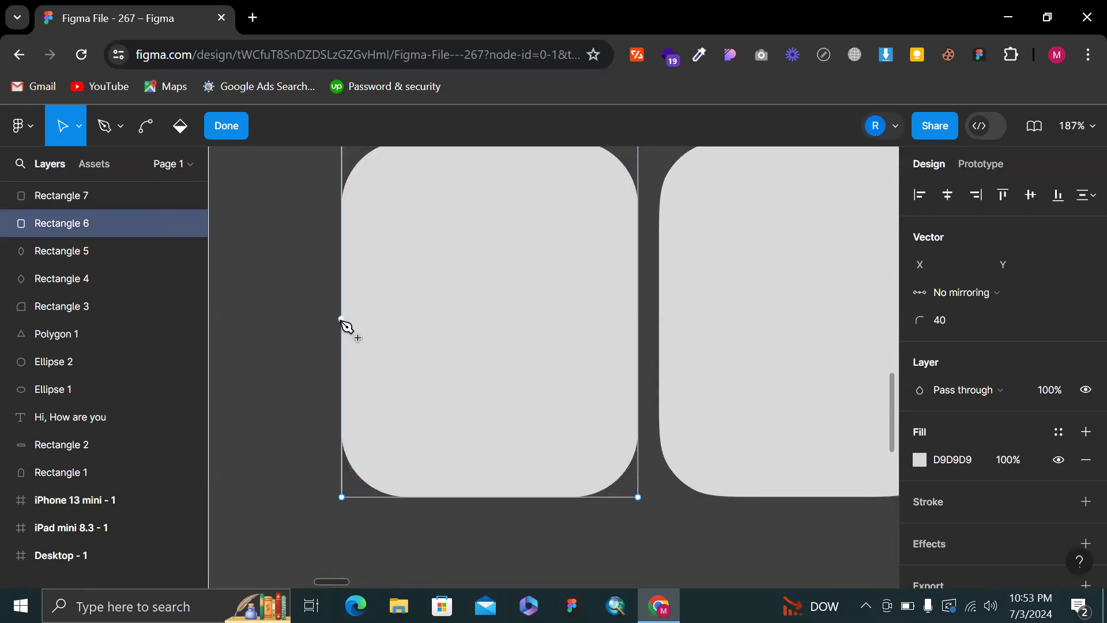
pyautogui.scroll(1, 341, 320)
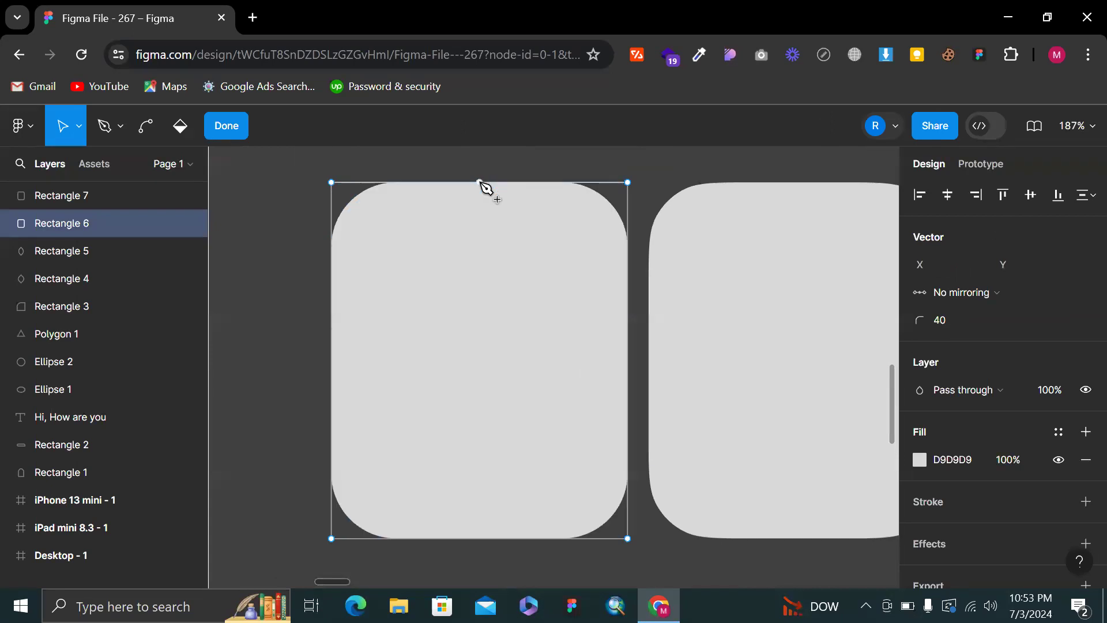
pyautogui.scroll(-1, 480, 183)
pyautogui.scroll(1, 481, 183)
pyautogui.moveTo(480, 226); pyautogui.dragTo(471, 327)
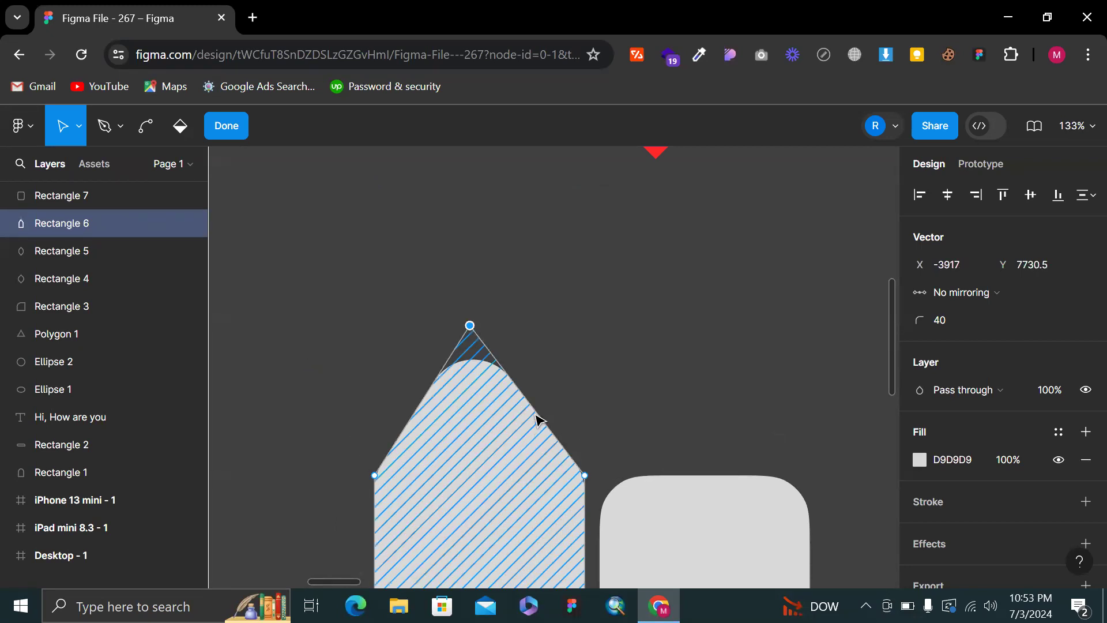
# Pull the midpoints of the right slope and left edge outward, and those of the upper left segment and bottom edge inward
pyautogui.moveTo(533, 403); pyautogui.dragTo(642, 413)
pyautogui.scroll(-4, 642, 413)
pyautogui.moveTo(375, 370); pyautogui.dragTo(255, 385)
pyautogui.moveTo(315, 315); pyautogui.dragTo(431, 375)
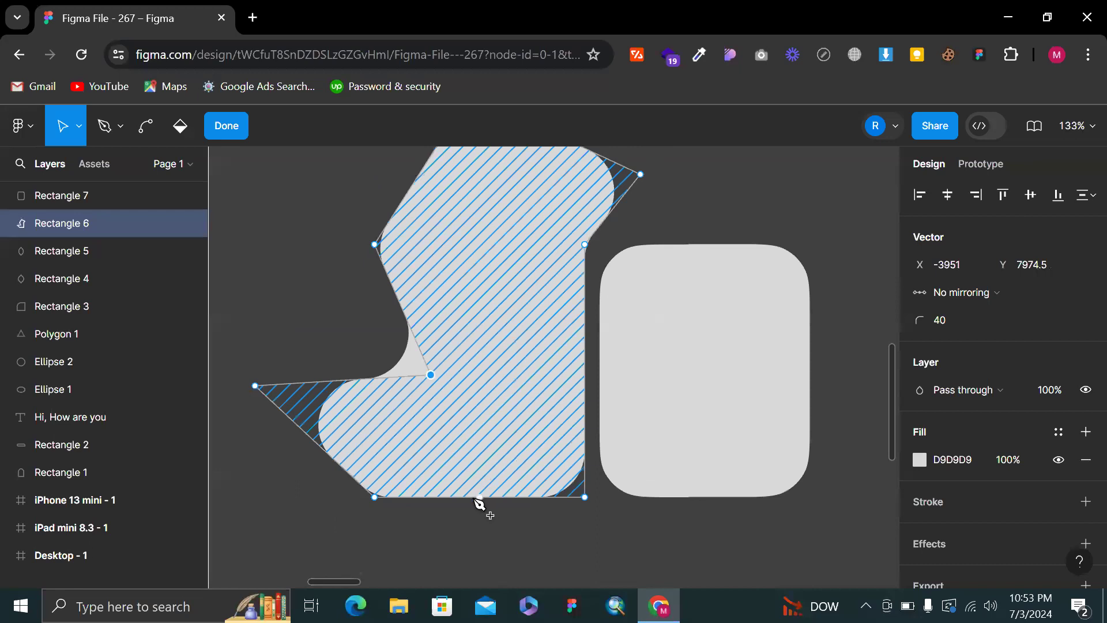
pyautogui.moveTo(479, 496); pyautogui.dragTo(505, 328)
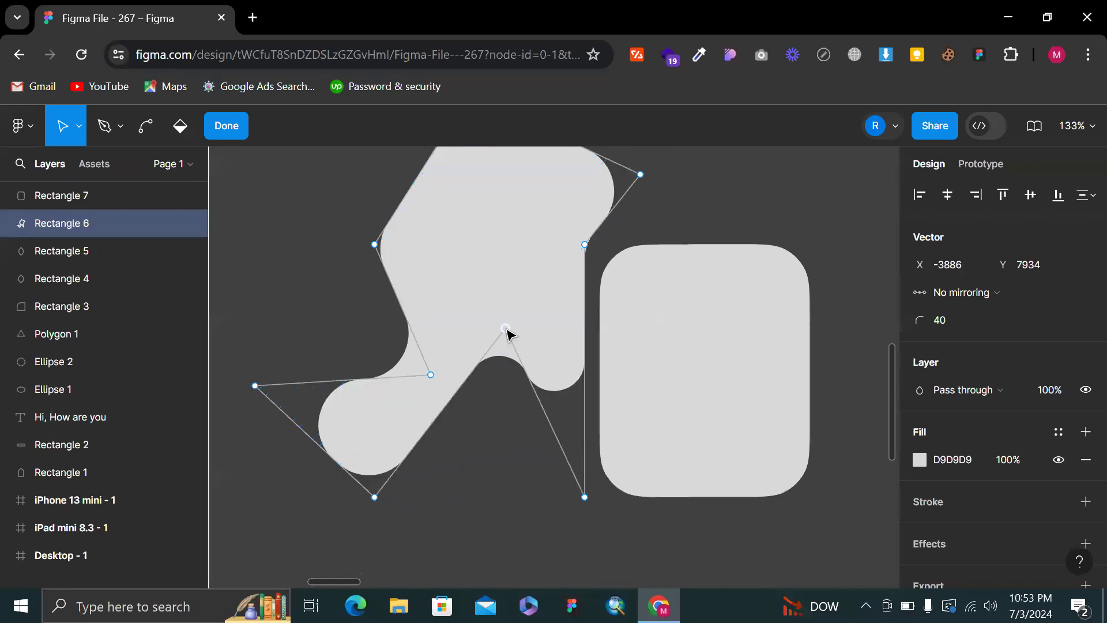
# Move the right corner point inward and add more pulled points along the shape's left side and lower edge for an irregular outline
pyautogui.moveTo(586, 247)
pyautogui.mouseDown()
pyautogui.moveTo(462, 258)
pyautogui.moveTo(526, 257)
pyautogui.moveTo(577, 281)
pyautogui.moveTo(583, 300)
pyautogui.mouseUp()
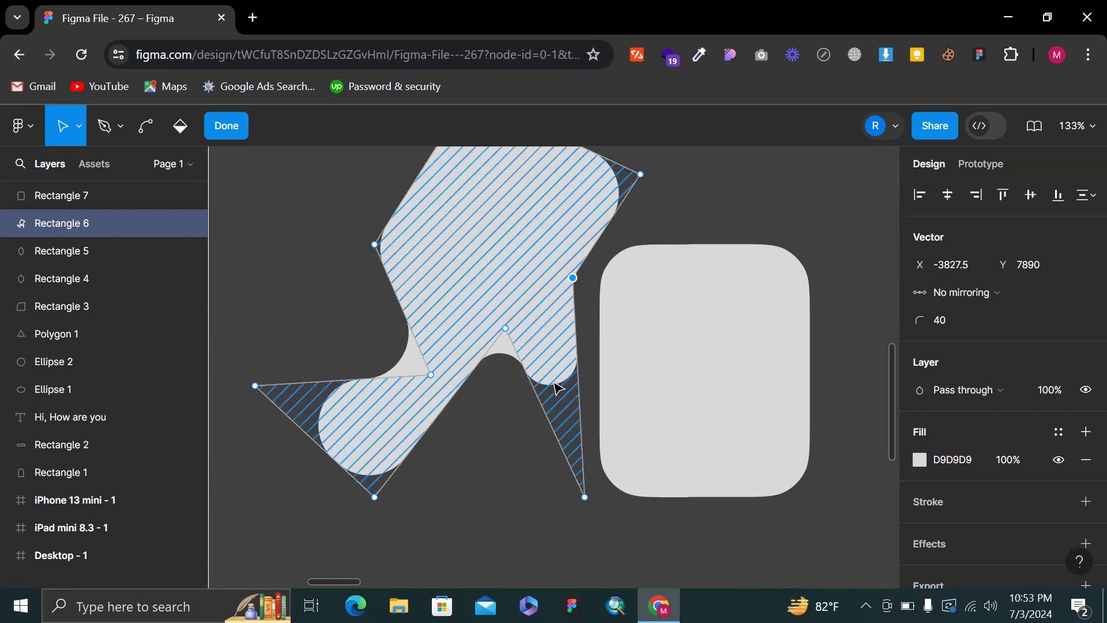
pyautogui.moveTo(402, 310); pyautogui.dragTo(456, 240)
pyautogui.moveTo(344, 381); pyautogui.dragTo(326, 280)
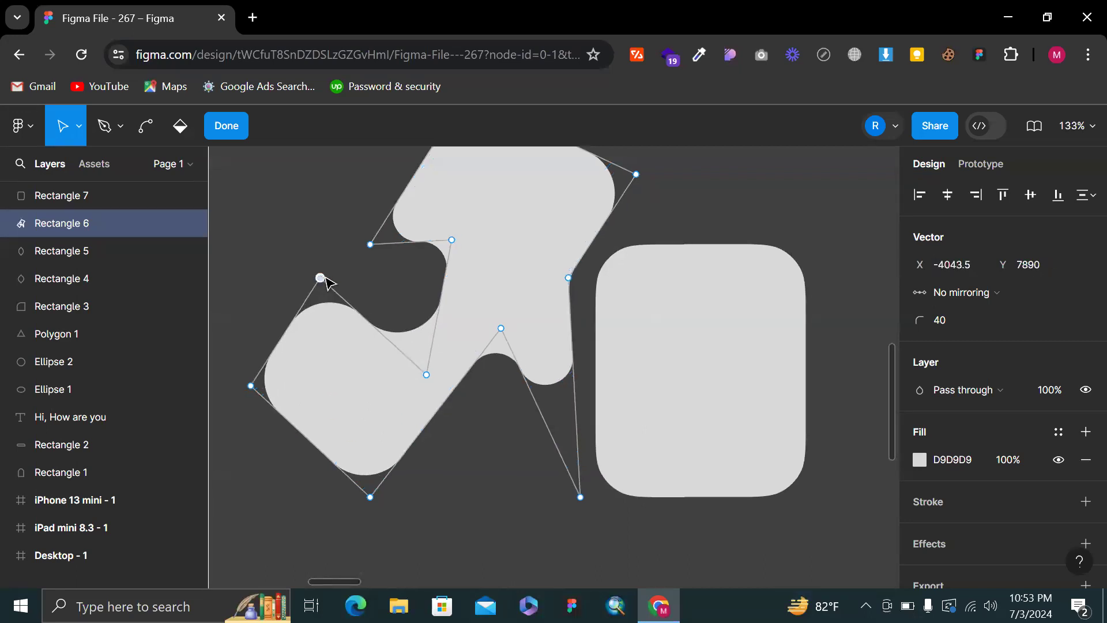
pyautogui.hscroll(2, 327, 282)
pyautogui.moveTo(376, 420); pyautogui.dragTo(340, 402)
pyautogui.hscroll(-5, 346, 427)
pyautogui.scroll(-1, 346, 427)
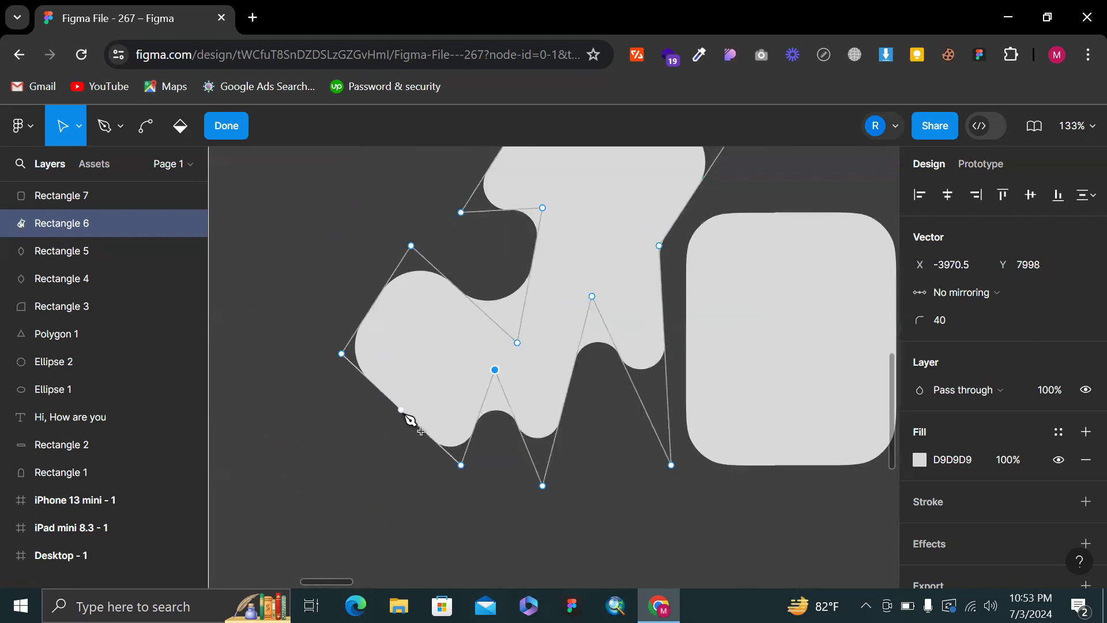
# Pull the midpoints of the lower-left and upper-right edges into the shape, and leave vector editing
pyautogui.moveTo(406, 415); pyautogui.dragTo(450, 338)
pyautogui.scroll(4, 452, 336)
pyautogui.hscroll(3, 453, 336)
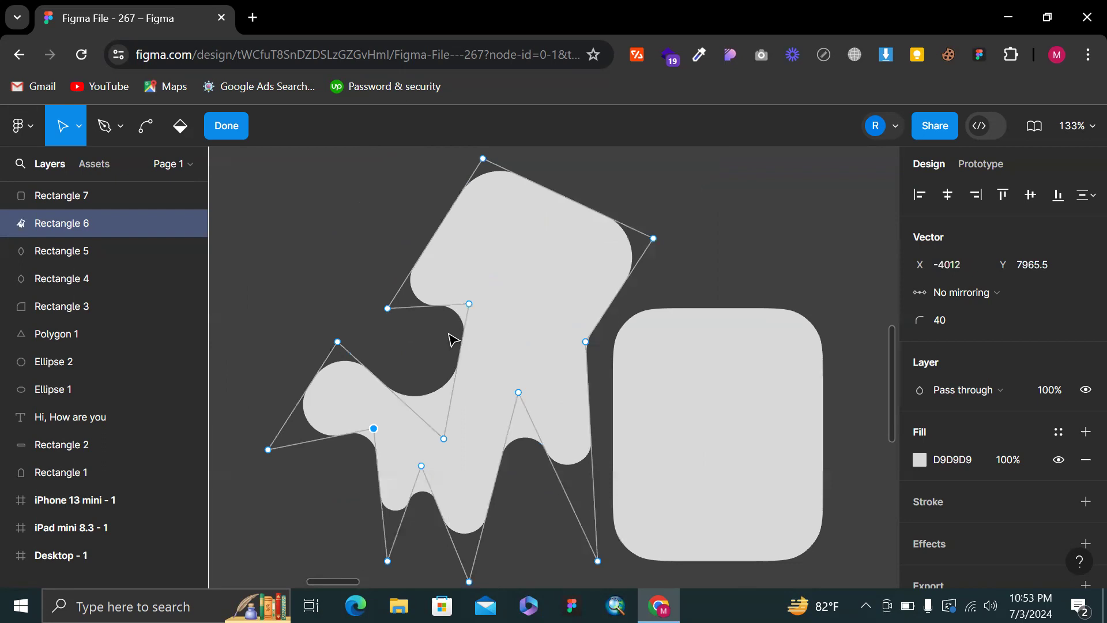
pyautogui.moveTo(551, 223); pyautogui.dragTo(517, 299)
pyautogui.press('Escape')
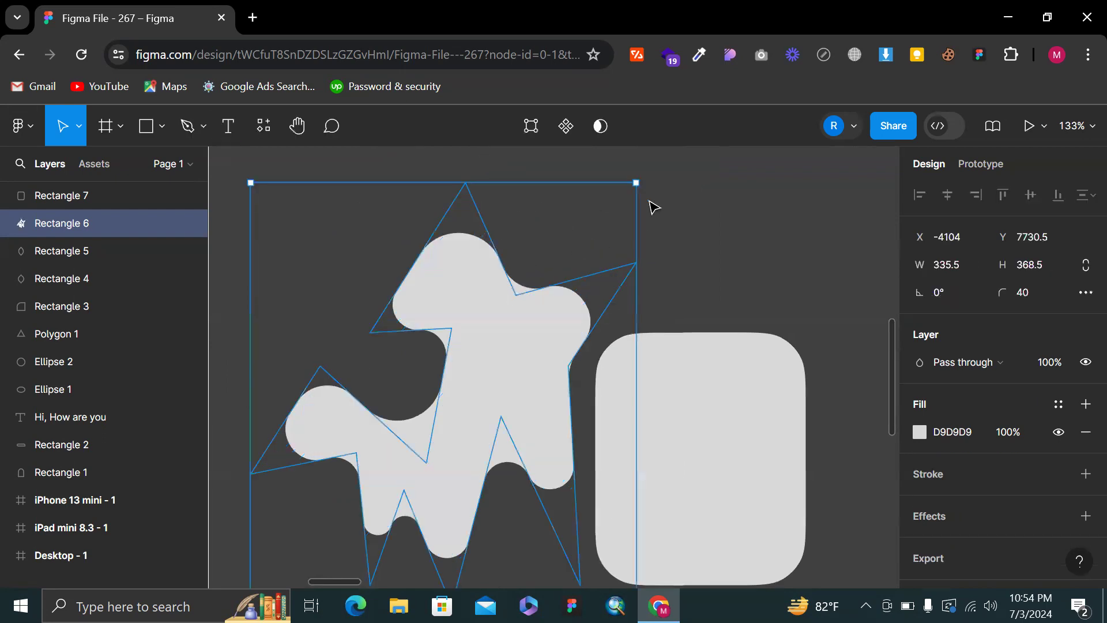
# Move the reshaped irregular figure left, away from the smoothed rectangle, and deselect it
pyautogui.scroll(-5, 650, 207)
pyautogui.click(702, 216)
pyautogui.hscroll(4, 700, 215)
pyautogui.moveTo(458, 337); pyautogui.dragTo(339, 339)
pyautogui.click(521, 268)
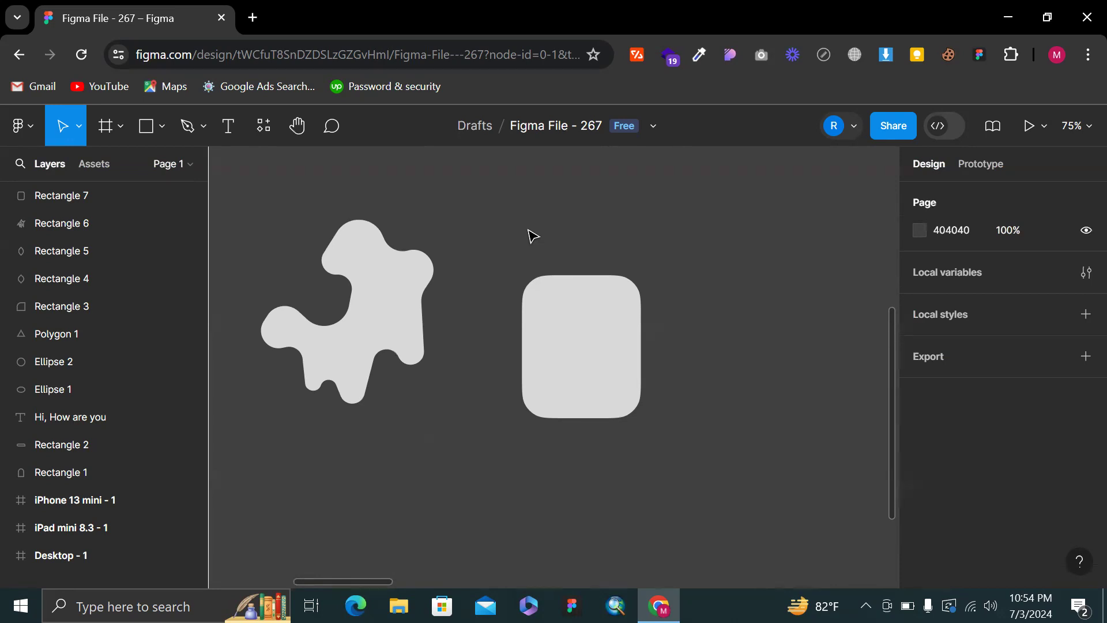
pyautogui.hscroll(-3, 583, 271)
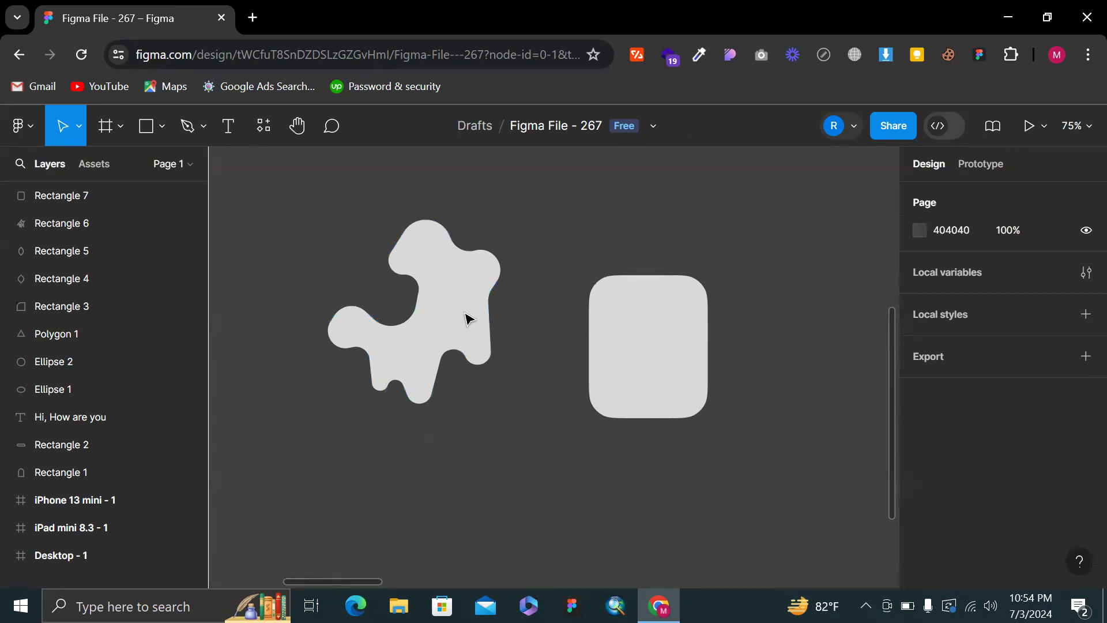
# Open the smoothed rectangle for vector editing, pull its right edge's midpoint outward and the resulting lower slope's midpoint deep into the shape
pyautogui.doubleClick(696, 302)
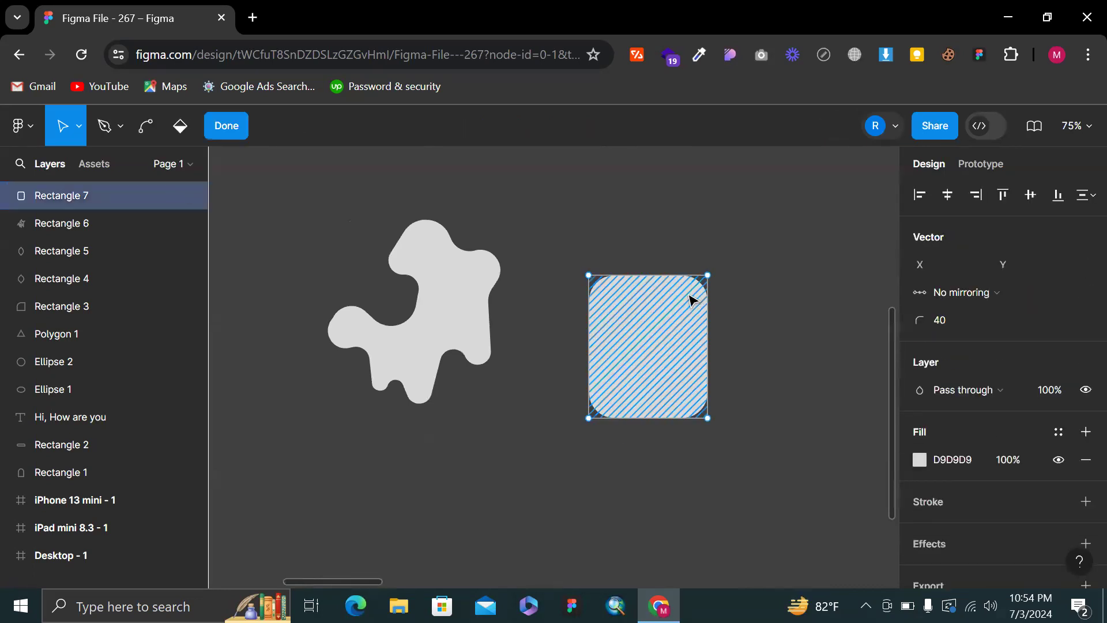
pyautogui.scroll(5, 692, 300)
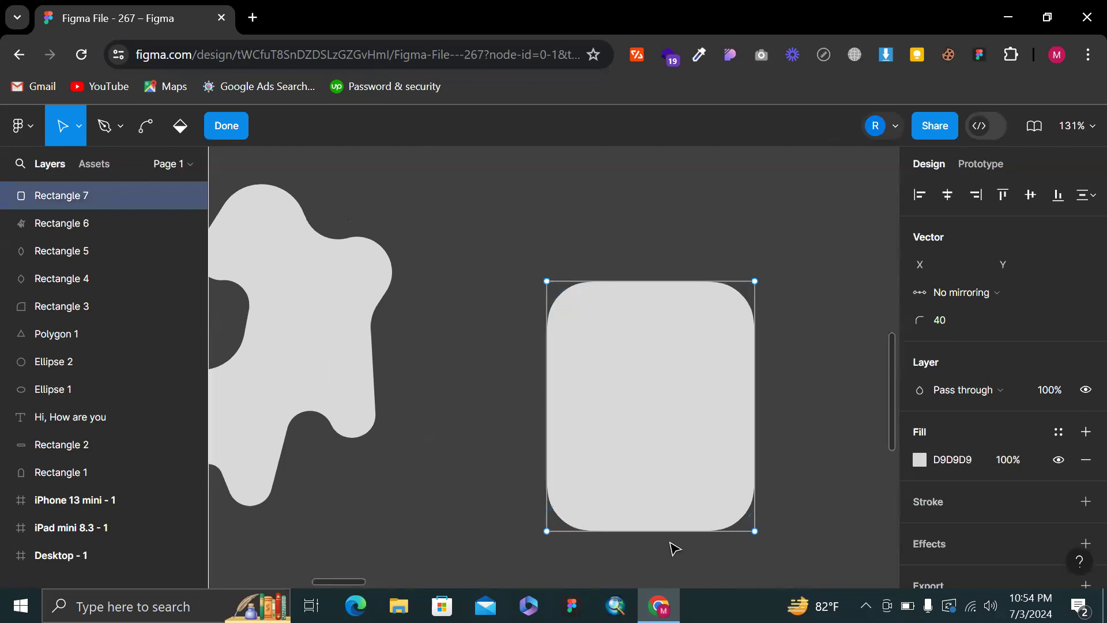
pyautogui.moveTo(756, 407); pyautogui.dragTo(859, 397)
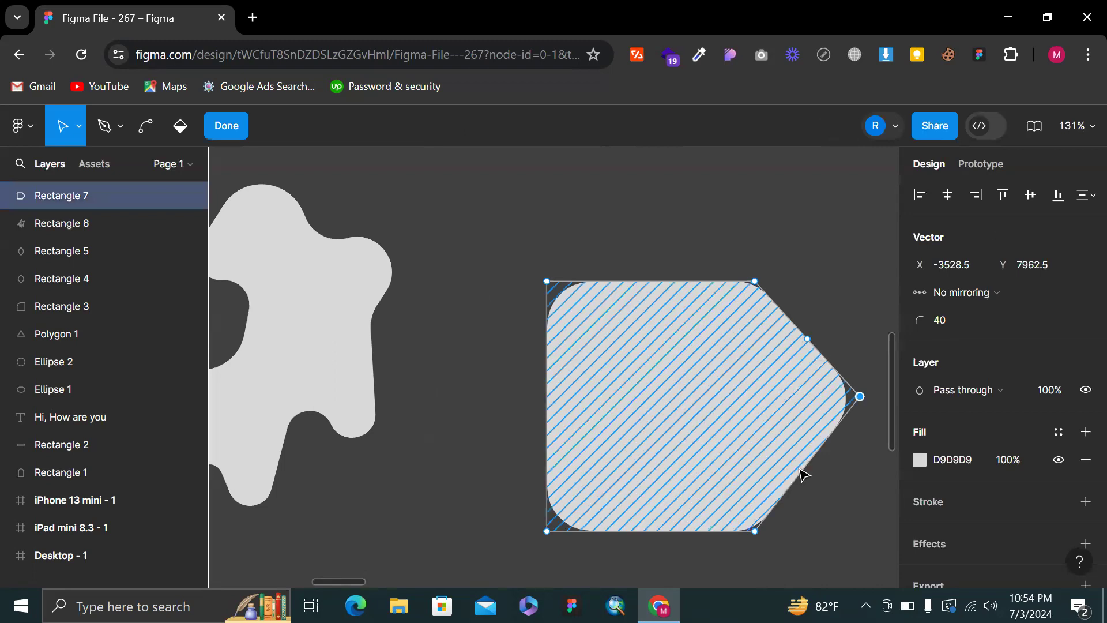
pyautogui.moveTo(808, 467); pyautogui.dragTo(661, 411)
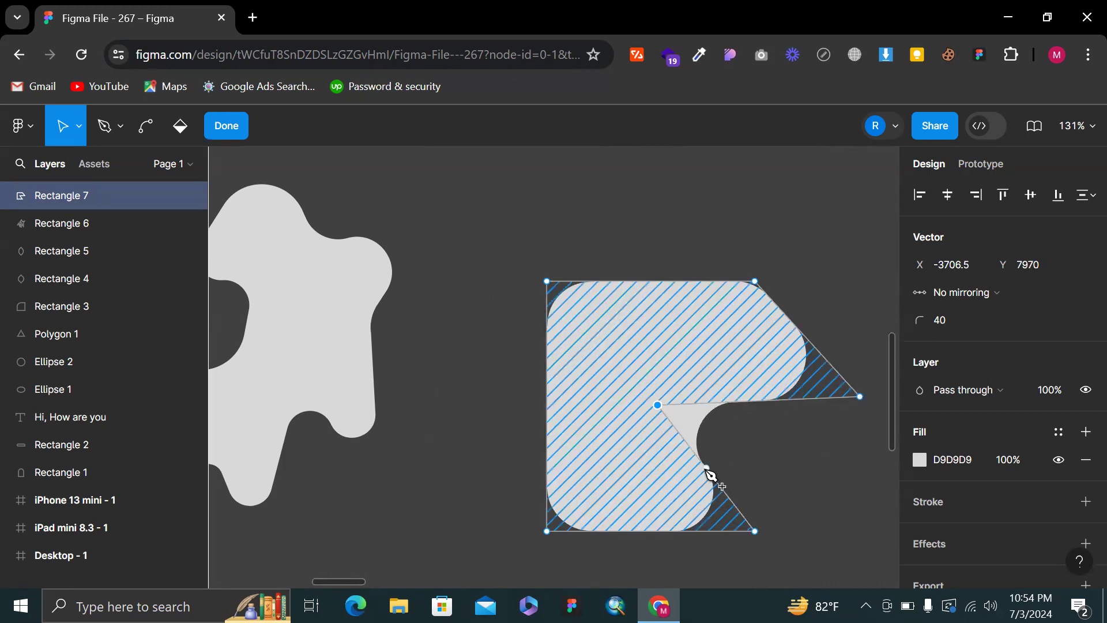
# Pull additional points along the notch's lower and upper edges, and draw the upper right slope inward to narrow the right tip
pyautogui.moveTo(708, 472)
pyautogui.mouseDown()
pyautogui.moveTo(747, 455)
pyautogui.moveTo(744, 441)
pyautogui.moveTo(650, 504)
pyautogui.moveTo(663, 469)
pyautogui.moveTo(618, 430)
pyautogui.mouseUp()
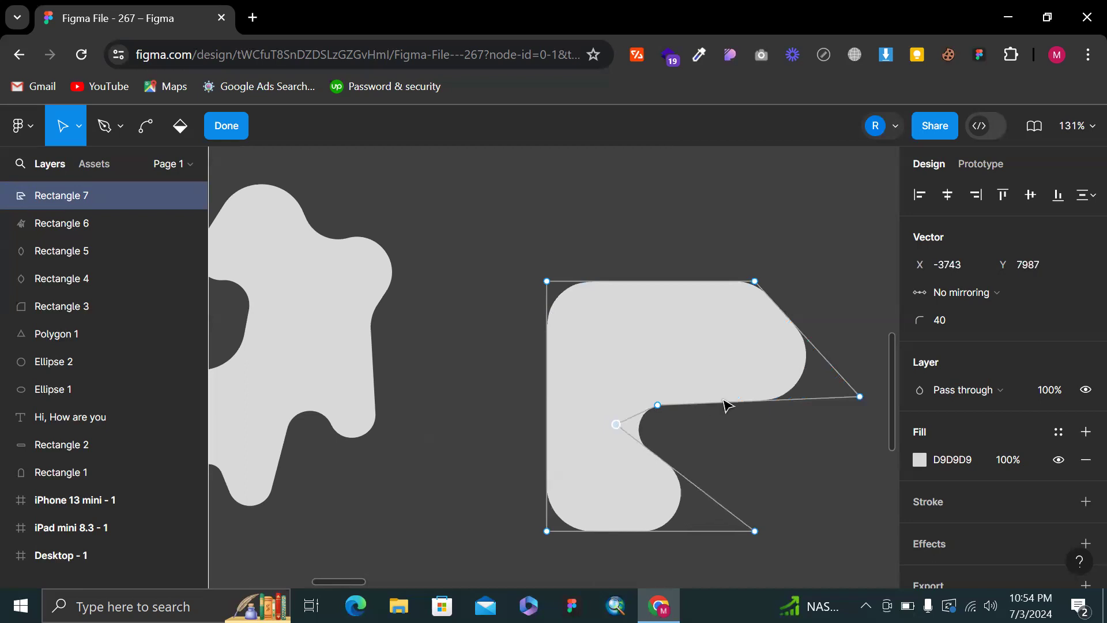
pyautogui.moveTo(687, 481)
pyautogui.mouseDown()
pyautogui.moveTo(672, 506)
pyautogui.moveTo(769, 459)
pyautogui.moveTo(714, 453)
pyautogui.moveTo(689, 469)
pyautogui.mouseUp()
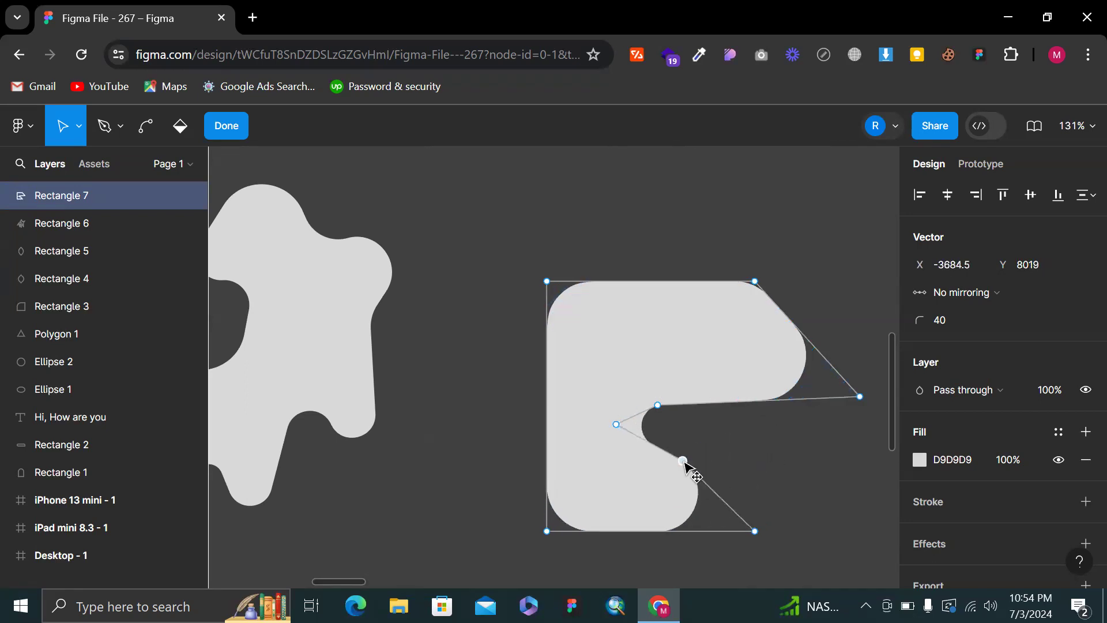
pyautogui.moveTo(765, 401); pyautogui.dragTo(715, 418)
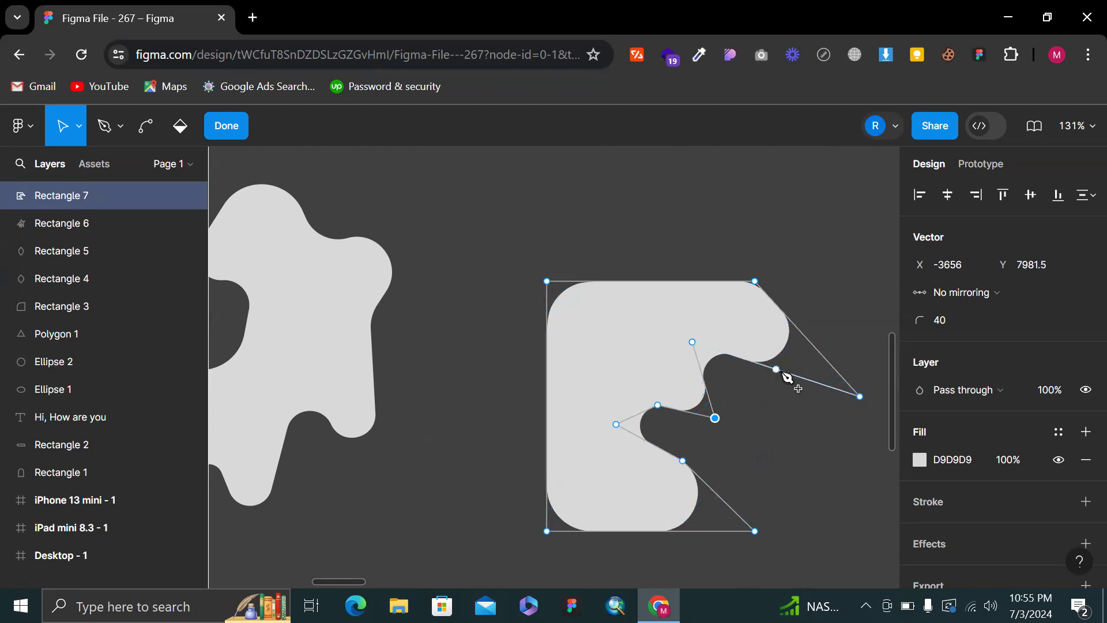
pyautogui.moveTo(781, 370)
pyautogui.mouseDown()
pyautogui.moveTo(774, 339)
pyautogui.moveTo(781, 391)
pyautogui.moveTo(762, 365)
pyautogui.moveTo(763, 351)
pyautogui.moveTo(770, 357)
pyautogui.mouseUp()
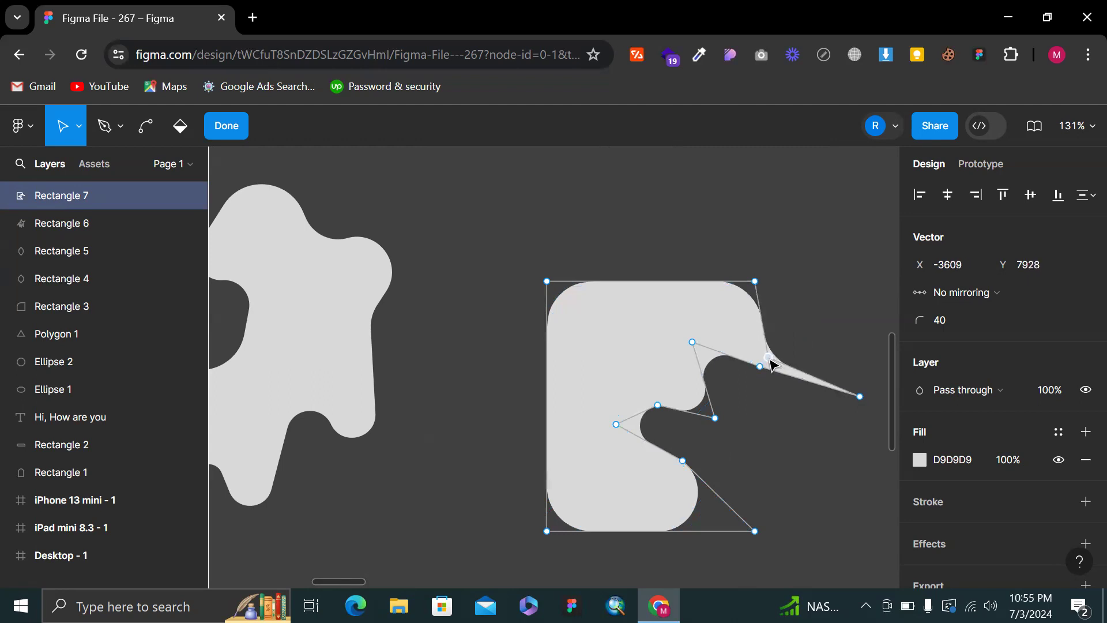
# Smooth the shape's right tip into a curve, pull the top edge inward and the left edge outward, and leave vector editing
pyautogui.keyDown('ctrl'); pyautogui.click(862, 401); pyautogui.keyUp('ctrl')
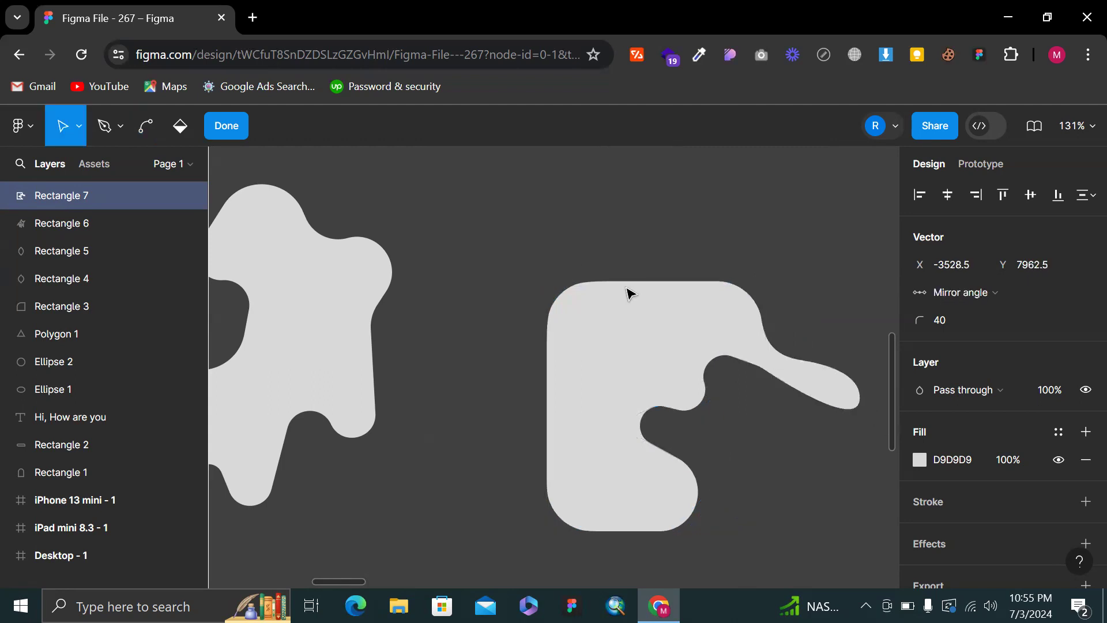
pyautogui.moveTo(650, 282); pyautogui.dragTo(624, 349)
pyautogui.moveTo(548, 407); pyautogui.dragTo(436, 445)
pyautogui.press('ctrl')
pyautogui.moveTo(493, 365); pyautogui.dragTo(518, 405)
pyautogui.doubleClick(692, 224)
pyautogui.click(691, 223)
# Review the custom forms and basic shapes on the canvas, examining the circle beside the ellipse more closely
pyautogui.scroll(-3, 691, 223)
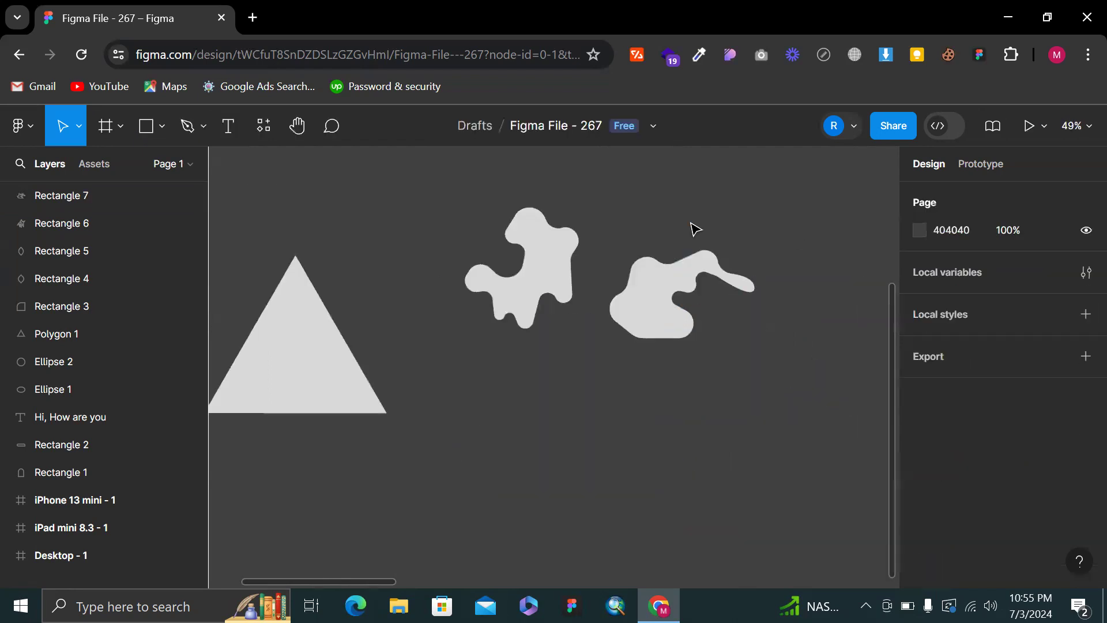
pyautogui.hscroll(1, 814, 220)
pyautogui.scroll(-1, 814, 220)
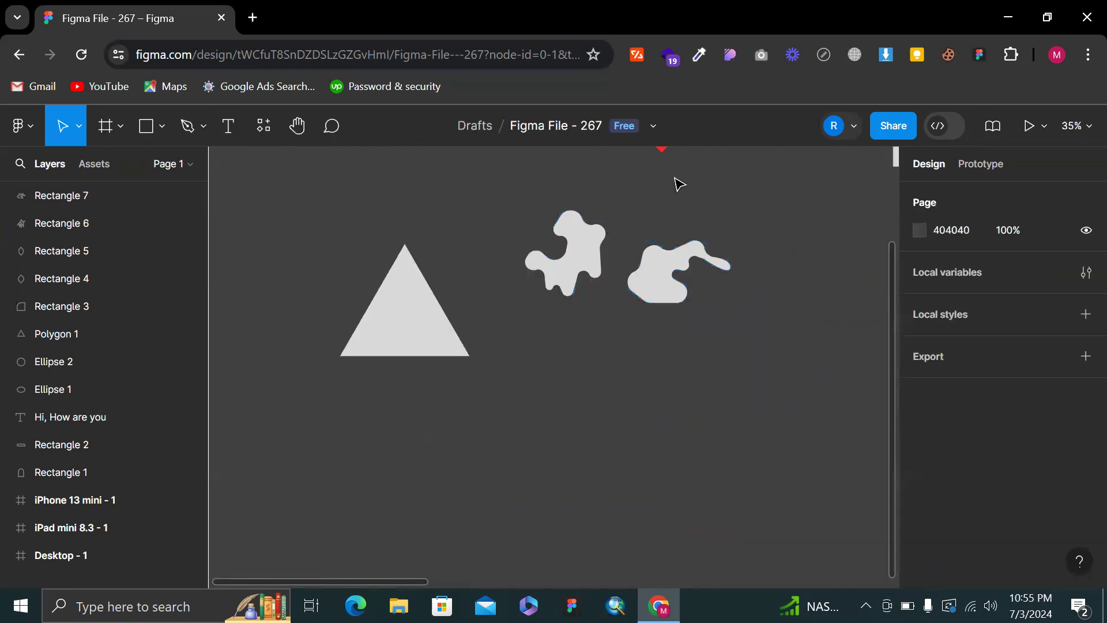
pyautogui.scroll(5, 678, 180)
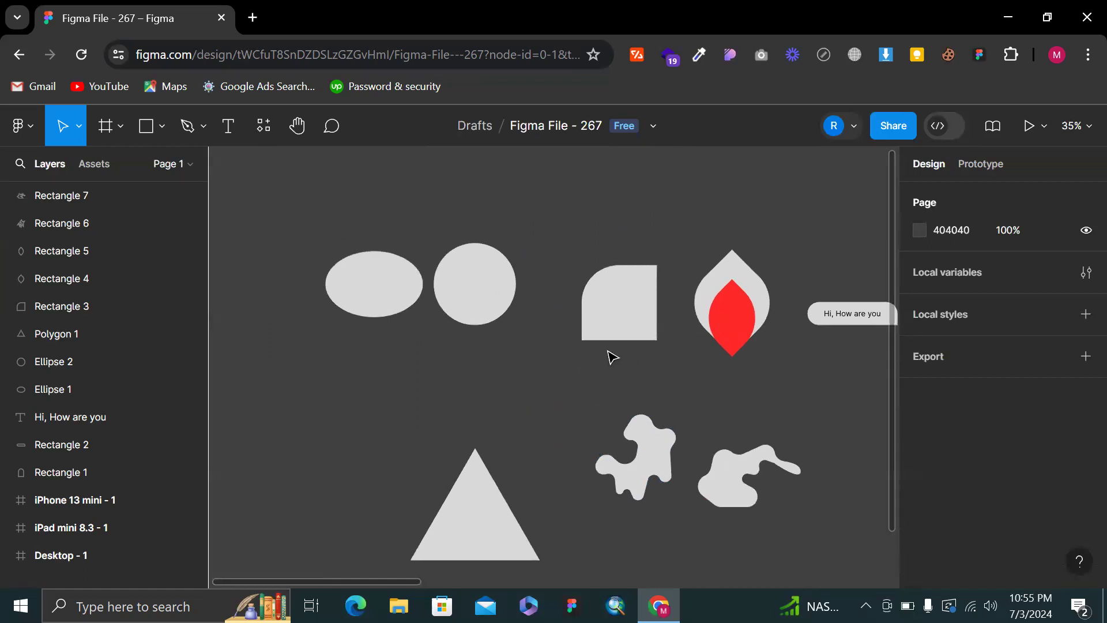
pyautogui.scroll(3, 535, 288)
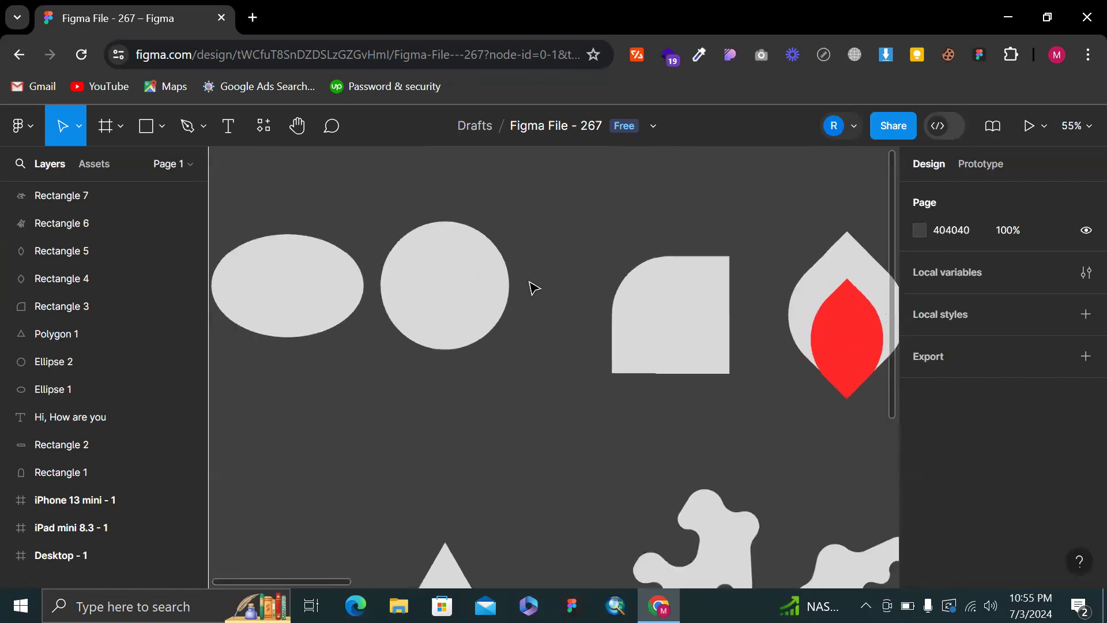
pyautogui.click(466, 277)
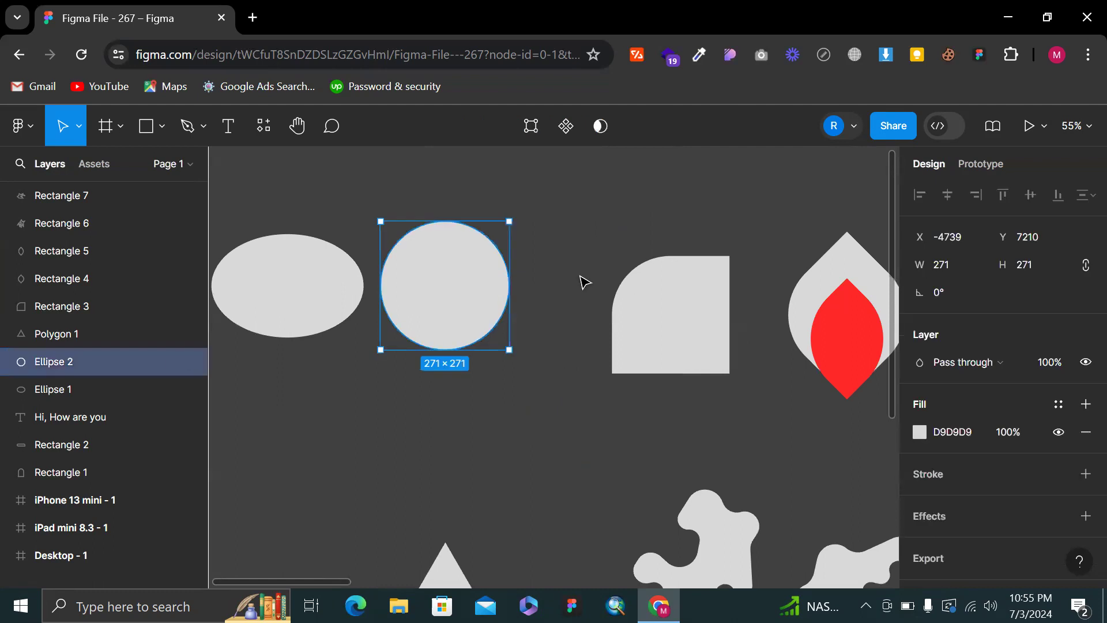
pyautogui.hscroll(5, 580, 279)
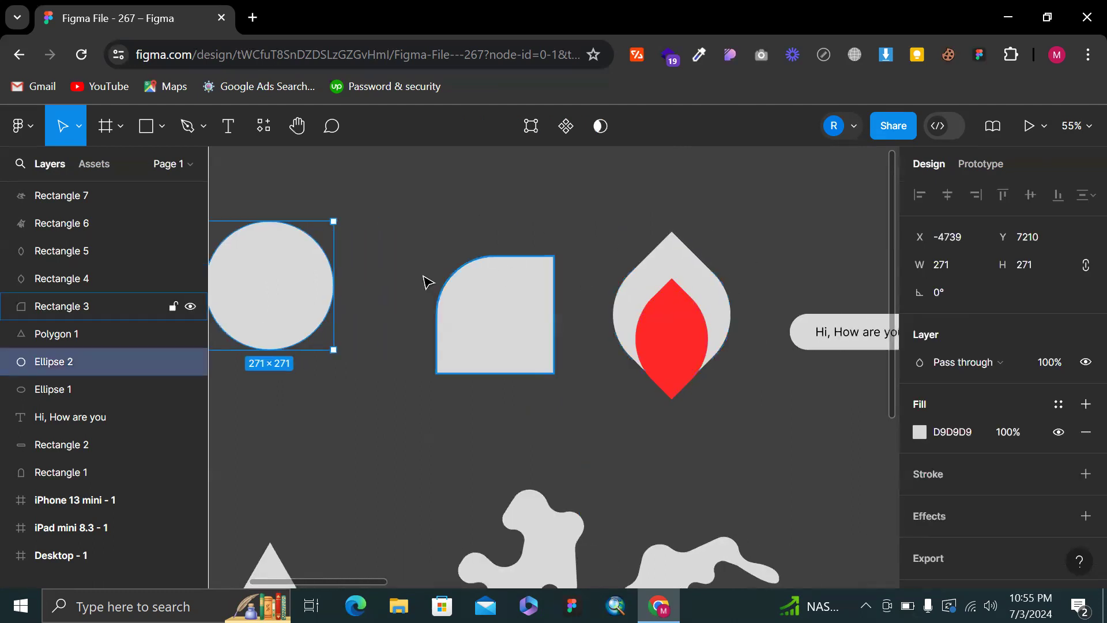
pyautogui.hscroll(-1, 422, 279)
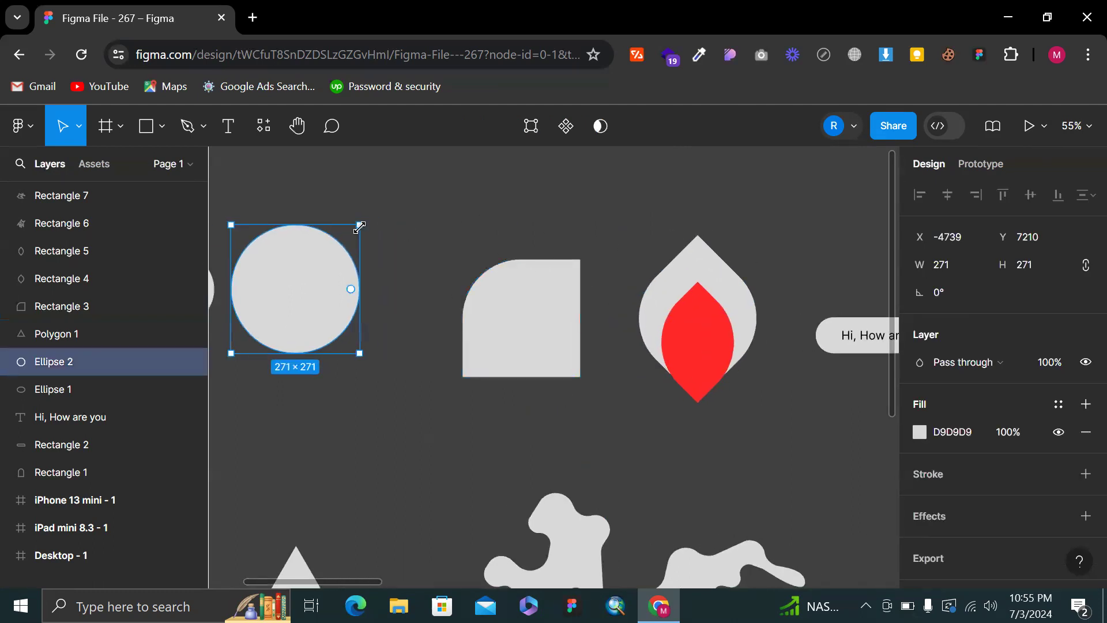
pyautogui.click(453, 219)
pyautogui.scroll(3, 454, 221)
pyautogui.hscroll(-10, 376, 240)
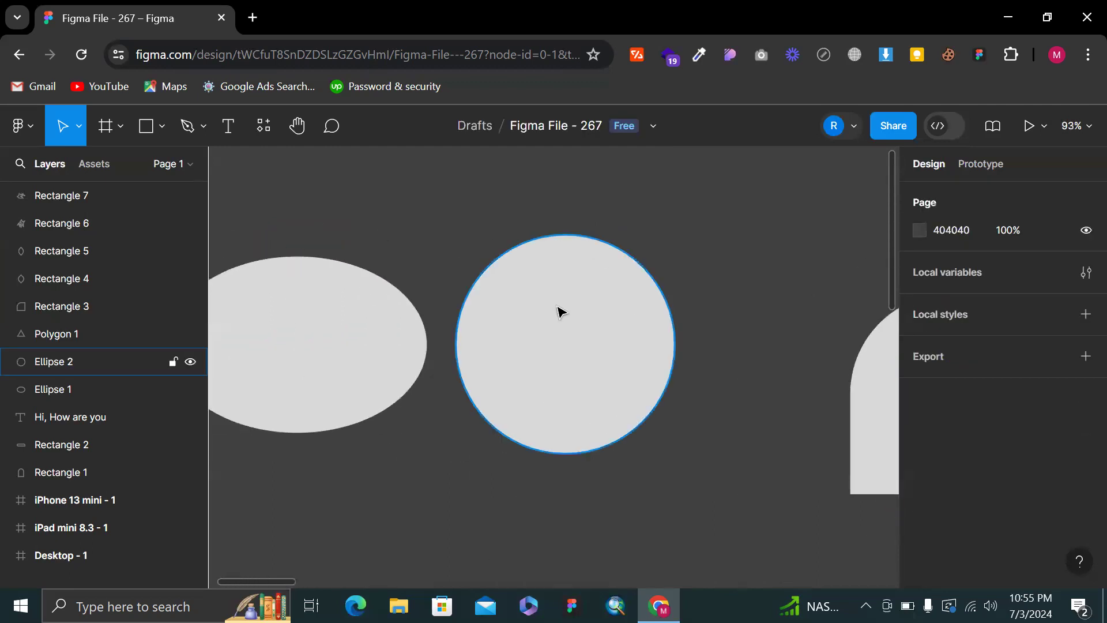
pyautogui.click(559, 312)
pyautogui.click(763, 248)
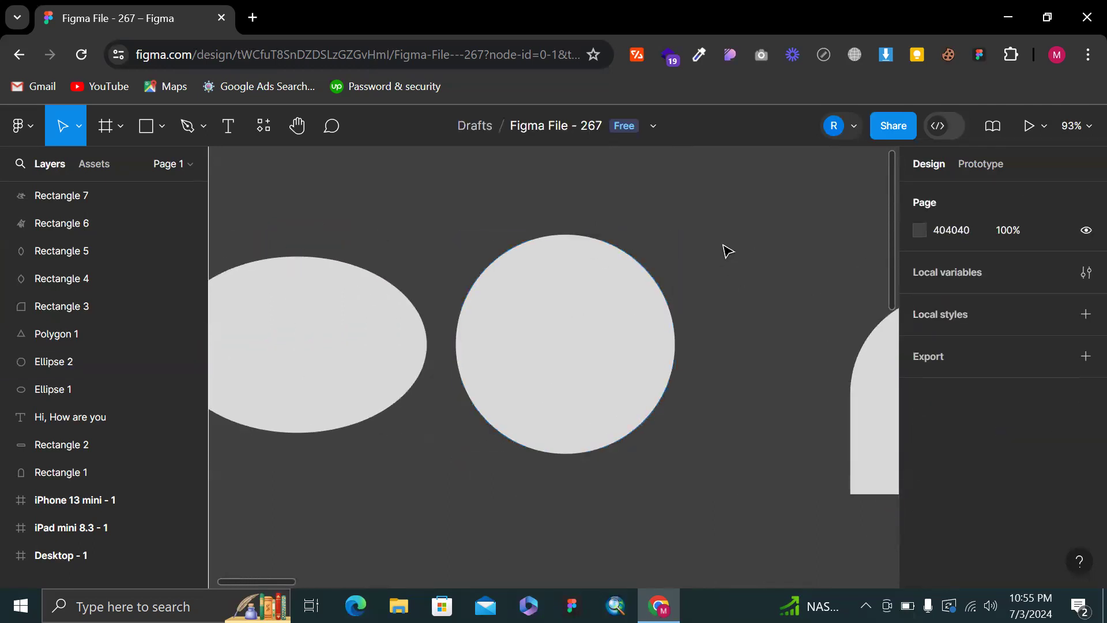
pyautogui.scroll(-5, 728, 251)
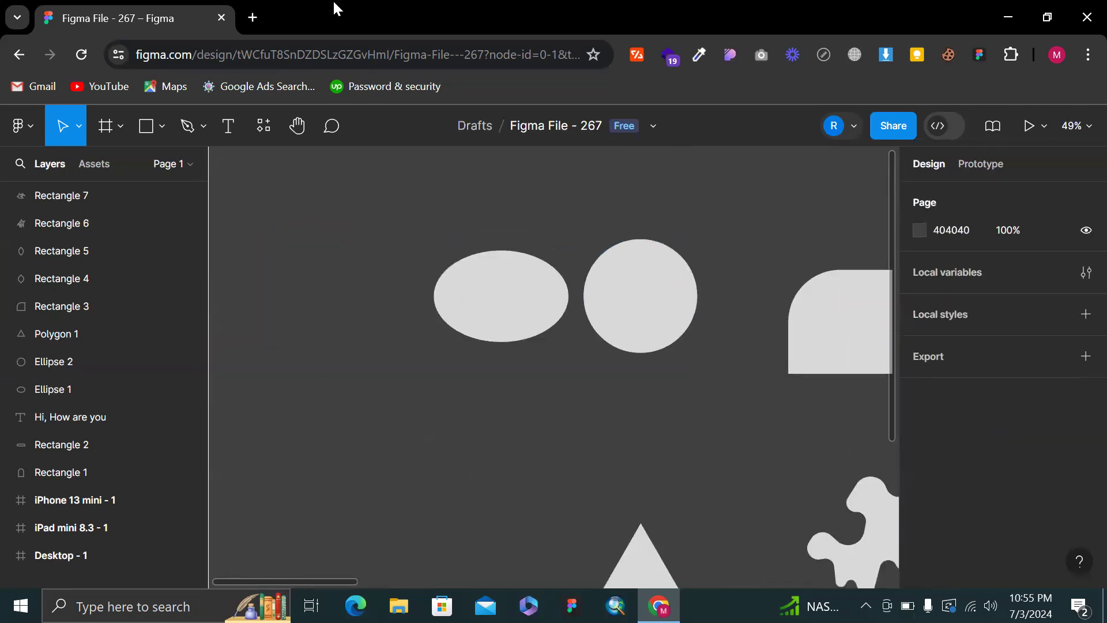
# Search Google Images for "dashboard" in a new browser tab
pyautogui.click(260, 20)
pyautogui.write('dashboard')
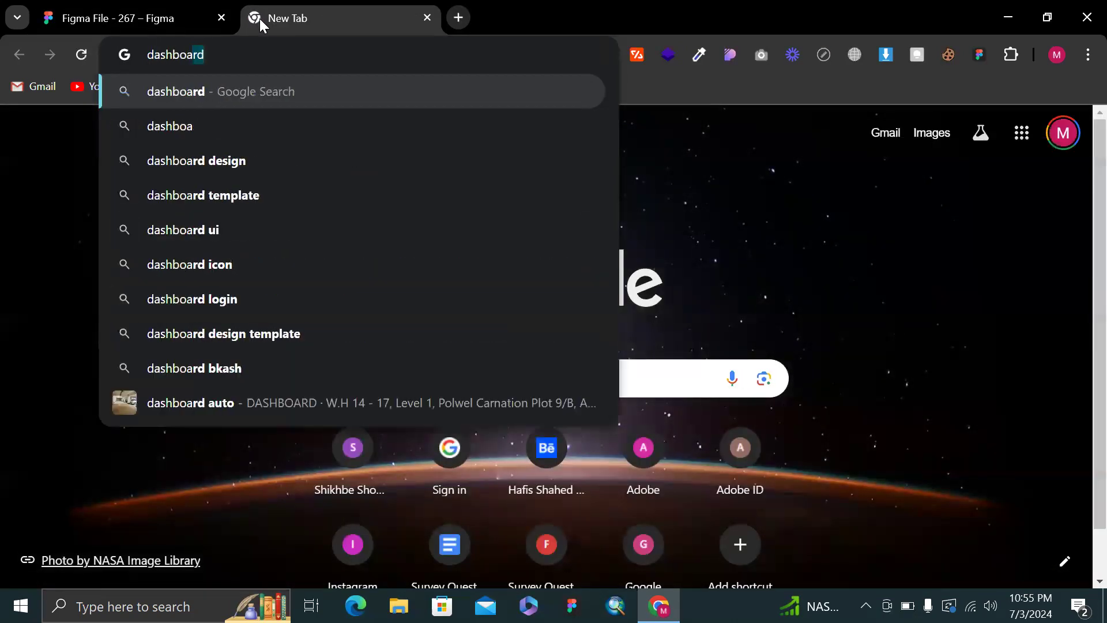
pyautogui.press('Return')
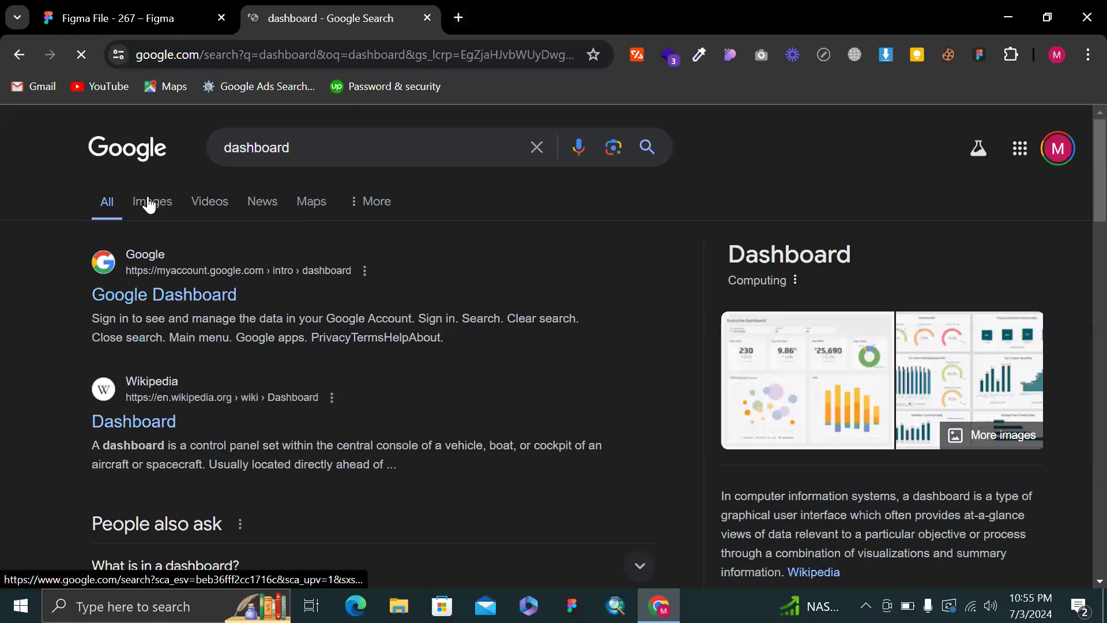
pyautogui.click(149, 202)
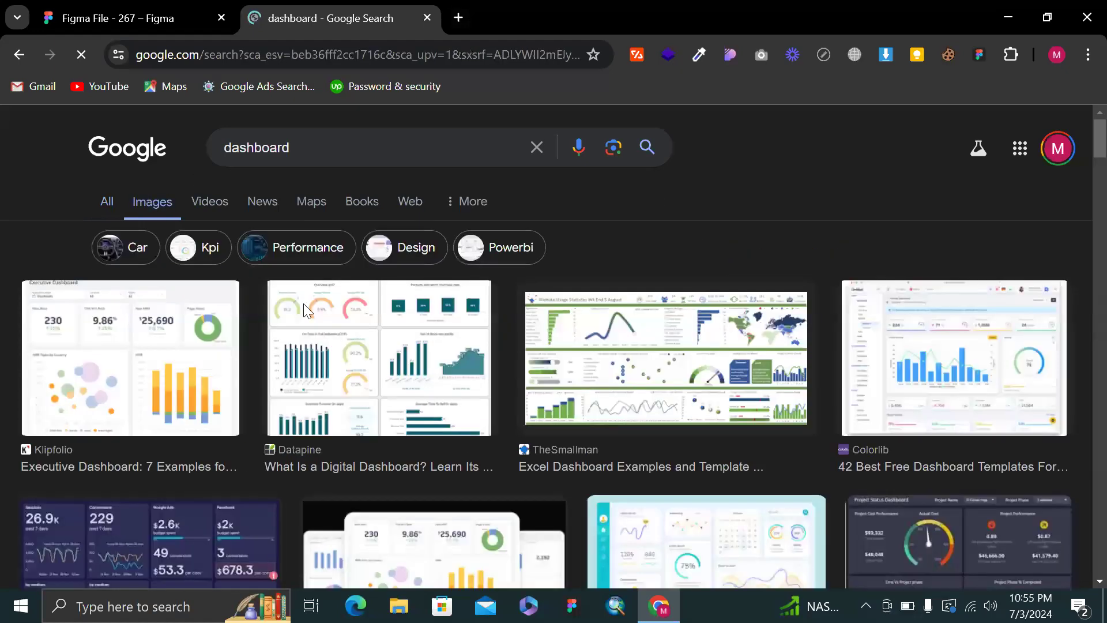
# Preview the Datapine and Klipfolio dashboard images and open each one's source page in its own new tab
pyautogui.click(382, 328)
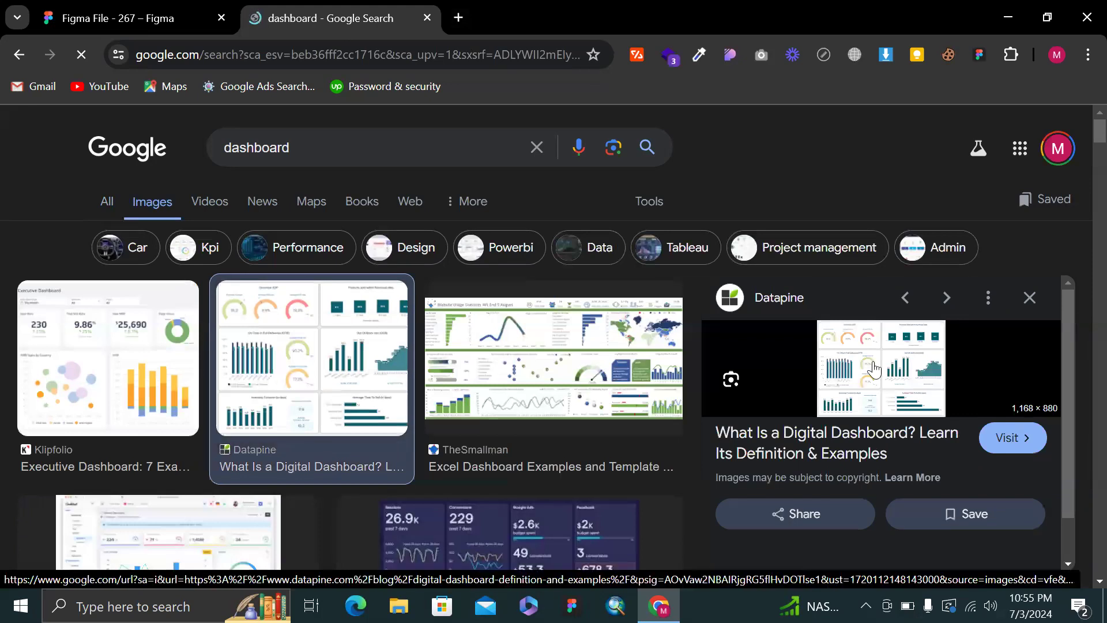
pyautogui.middleClick(628, 398)
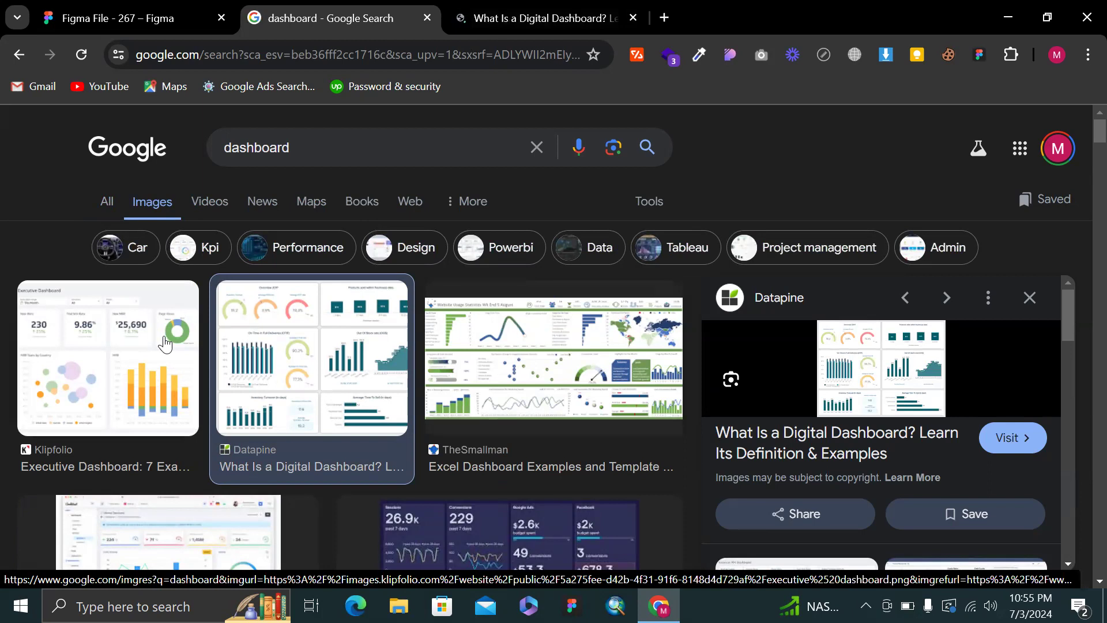
pyautogui.click(165, 344)
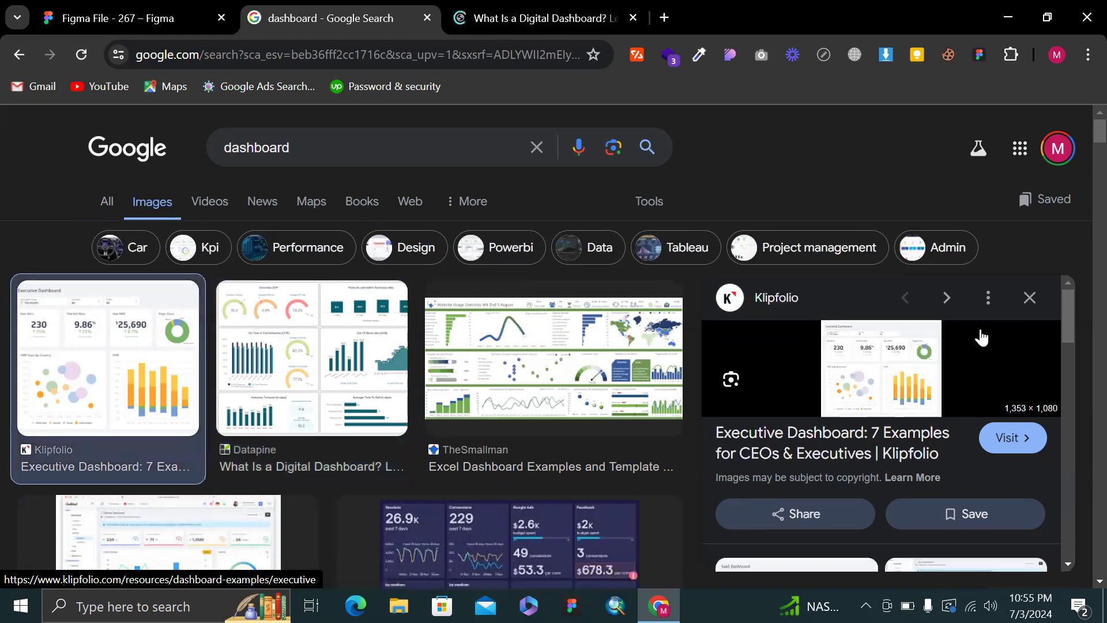
pyautogui.middleClick(871, 437)
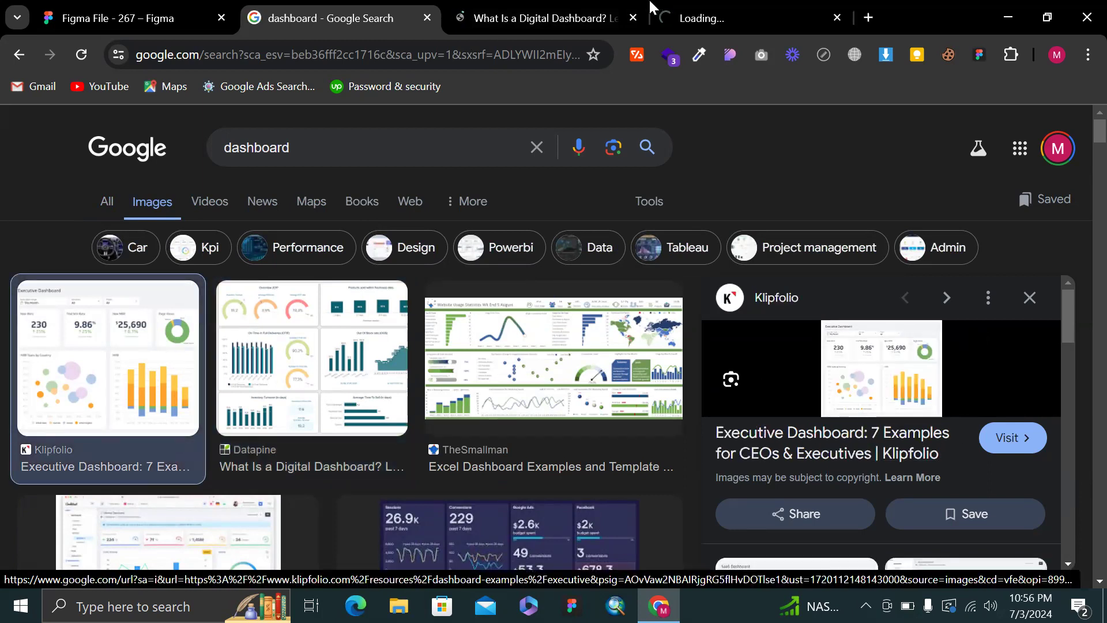
# Browse the Datapine digital dashboard article as far as the product mix donut chart
pyautogui.click(721, 18)
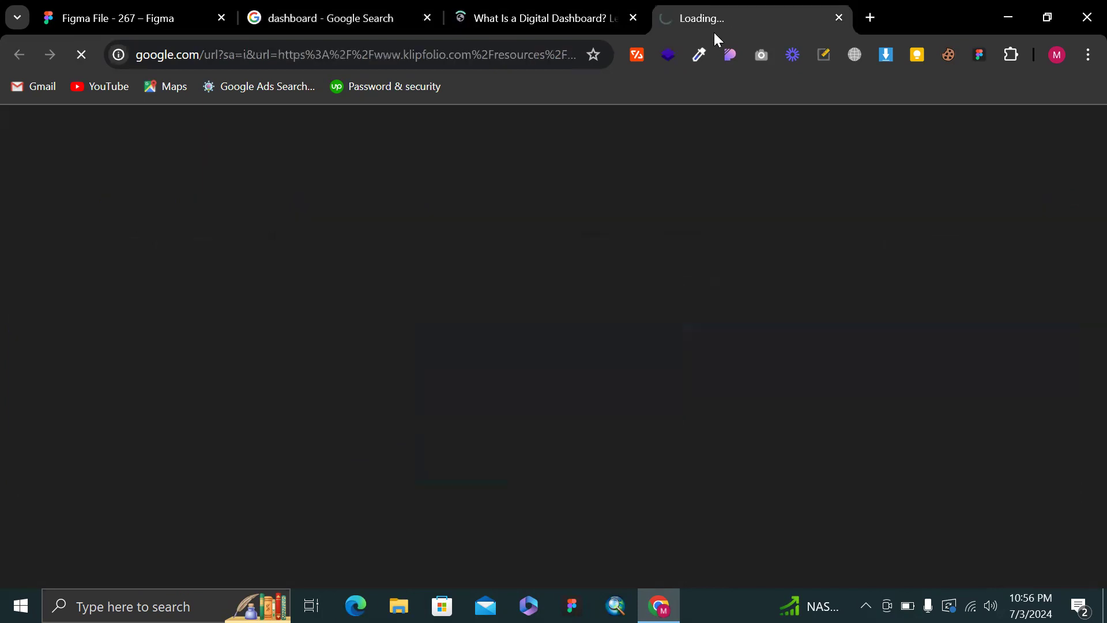
pyautogui.click(511, 19)
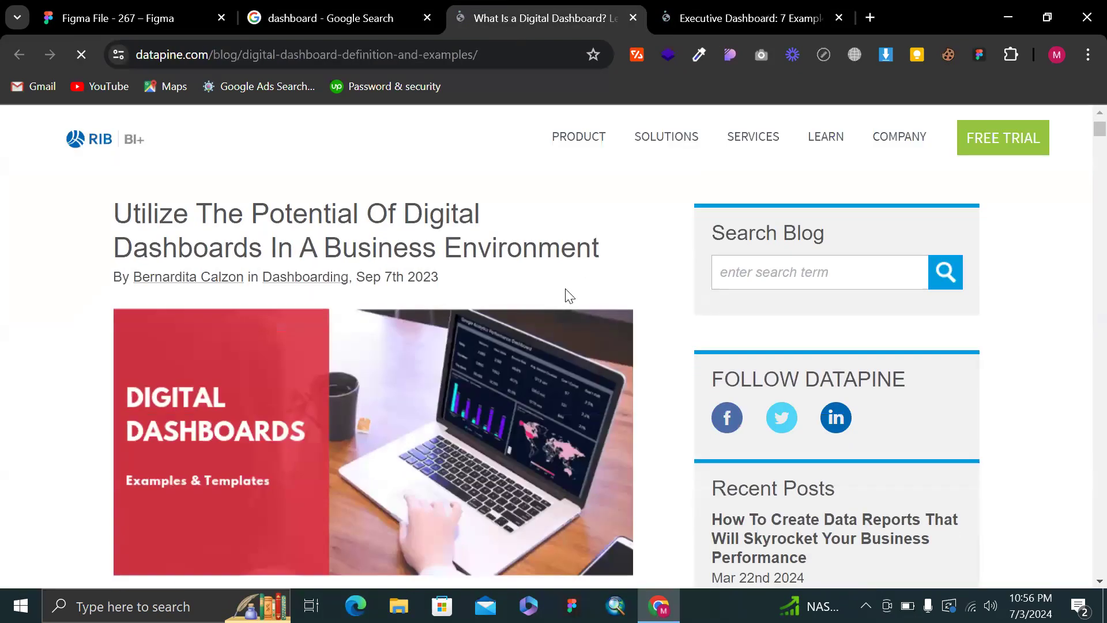
pyautogui.scroll(-10, 568, 296)
pyautogui.scroll(-5, 568, 295)
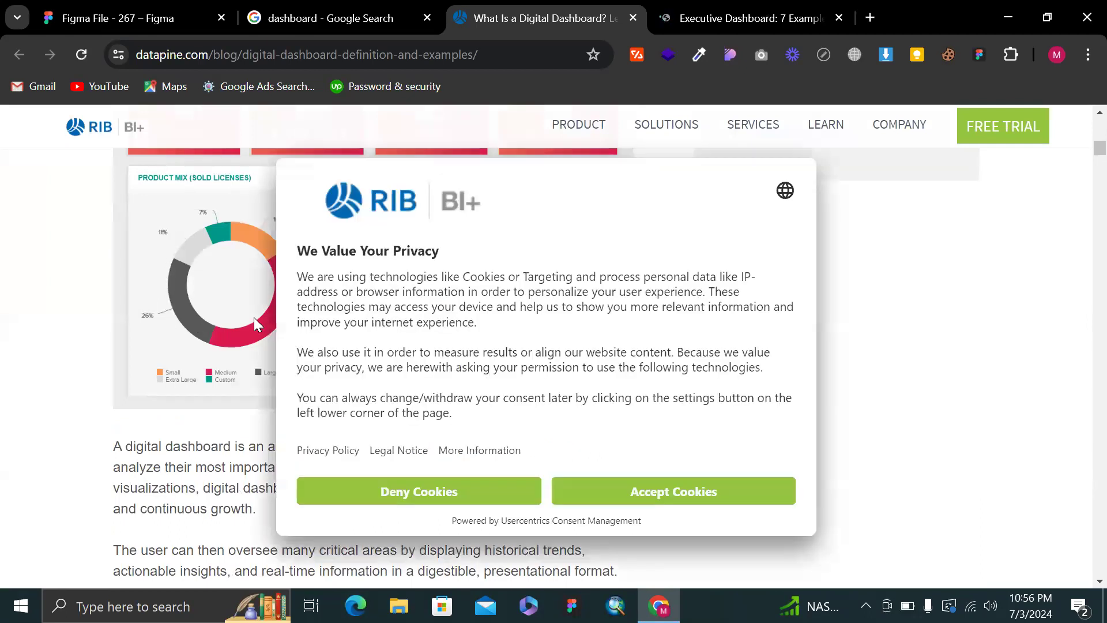
# Deny the cookies on the datapine article, then browse it and Klipfolio's Executive Dashboard page for chart examples
pyautogui.click(442, 493)
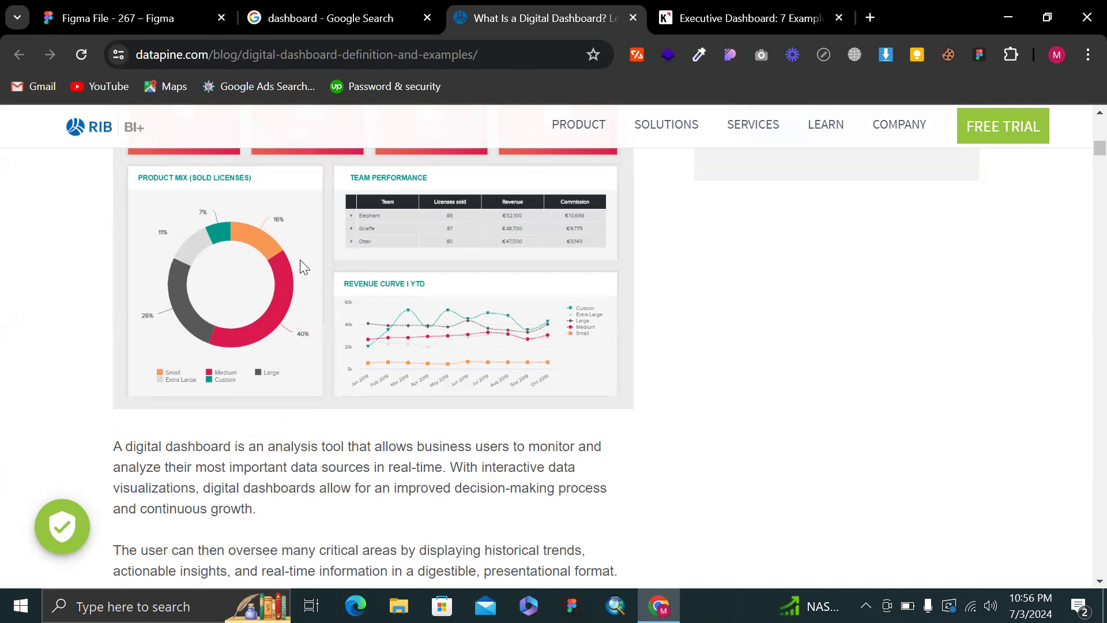
pyautogui.scroll(-20, 305, 268)
pyautogui.scroll(-10, 304, 268)
pyautogui.click(732, 3)
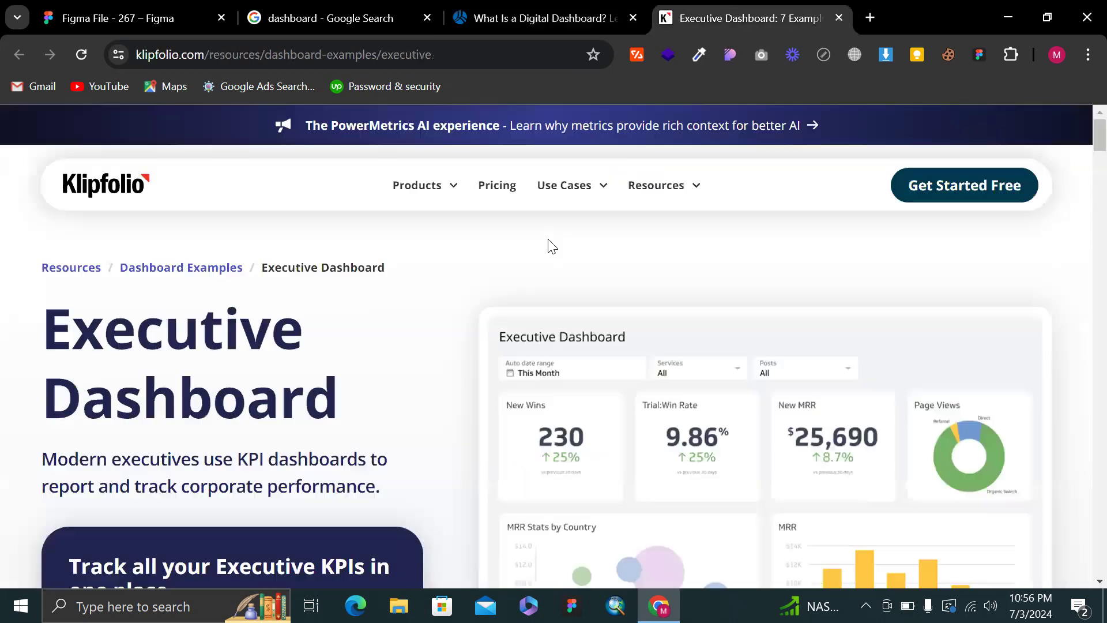
pyautogui.scroll(-3, 857, 265)
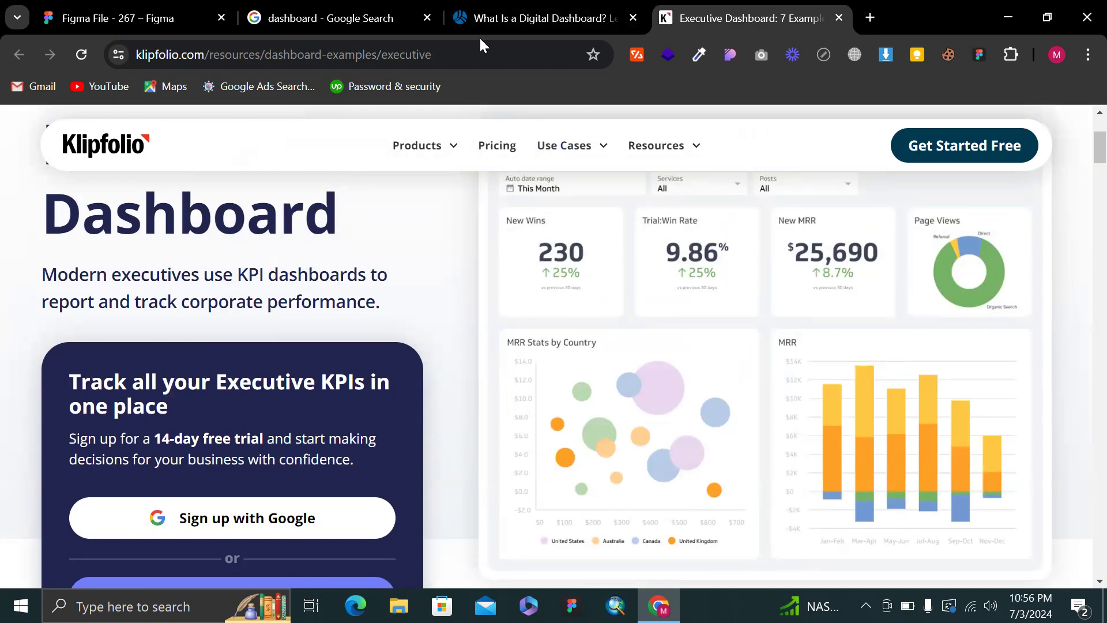
# Examine the product mix donut chart in datapine's monthly report and the dashboard image search results for chart designs
pyautogui.click(487, 20)
pyautogui.scroll(20, 485, 441)
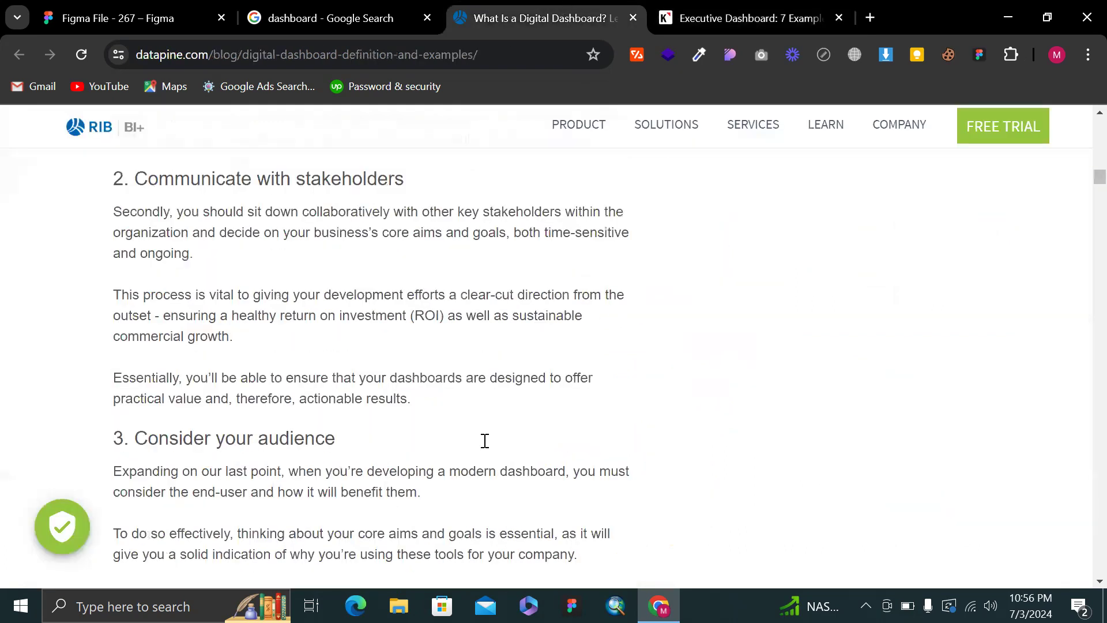
pyautogui.scroll(15, 486, 447)
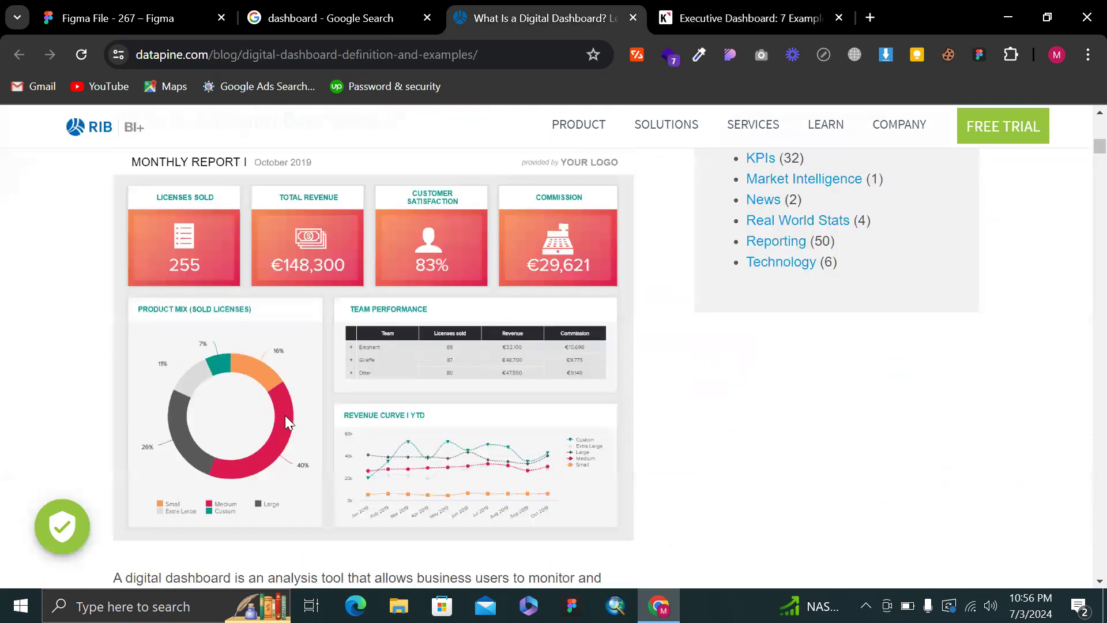
pyautogui.scroll(1, 285, 415)
pyautogui.scroll(-2, 285, 415)
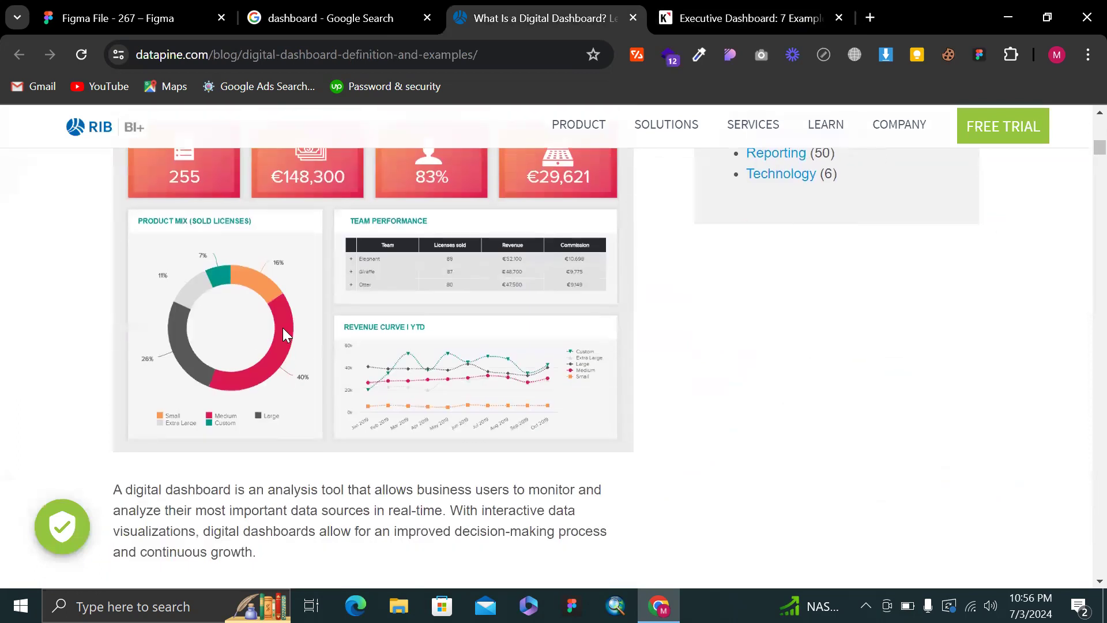
pyautogui.scroll(-20, 283, 327)
pyautogui.scroll(-20, 284, 328)
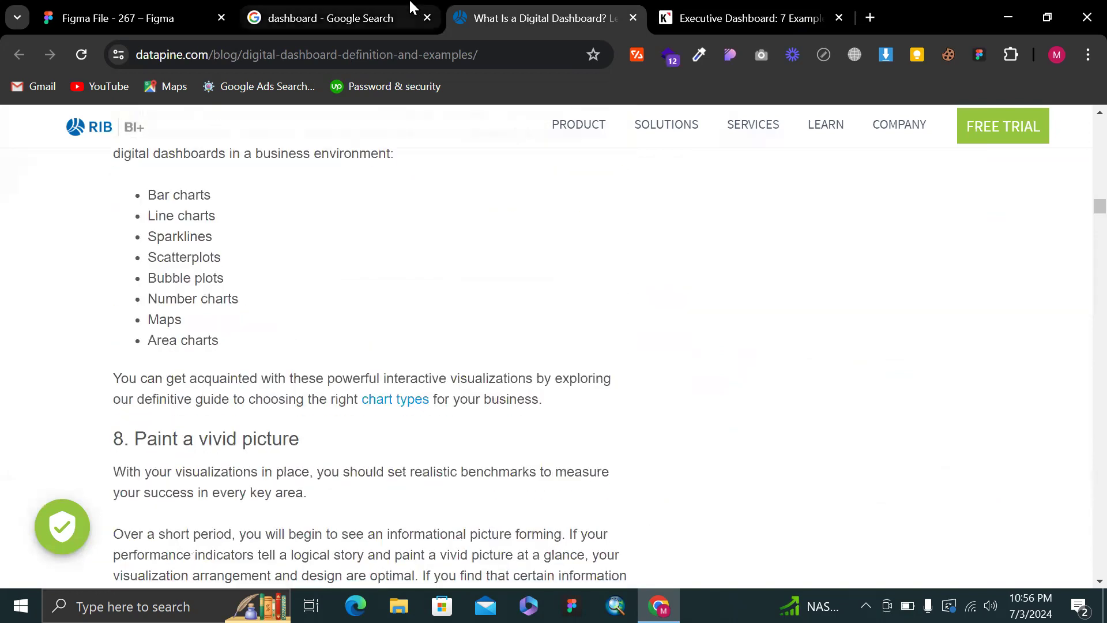
pyautogui.click(412, 8)
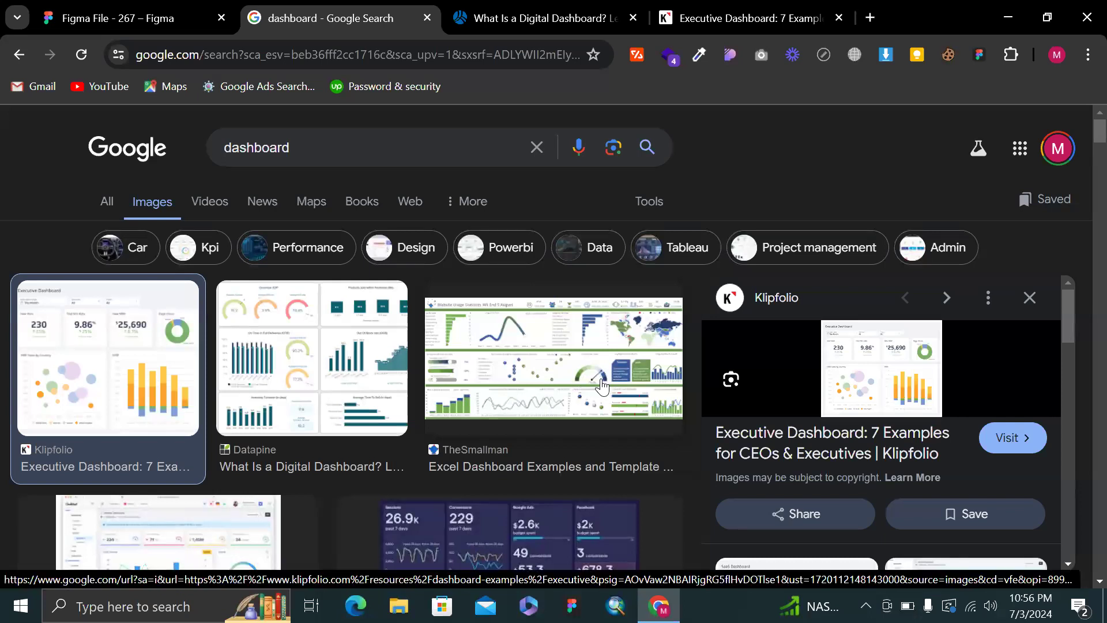
pyautogui.scroll(-2, 576, 391)
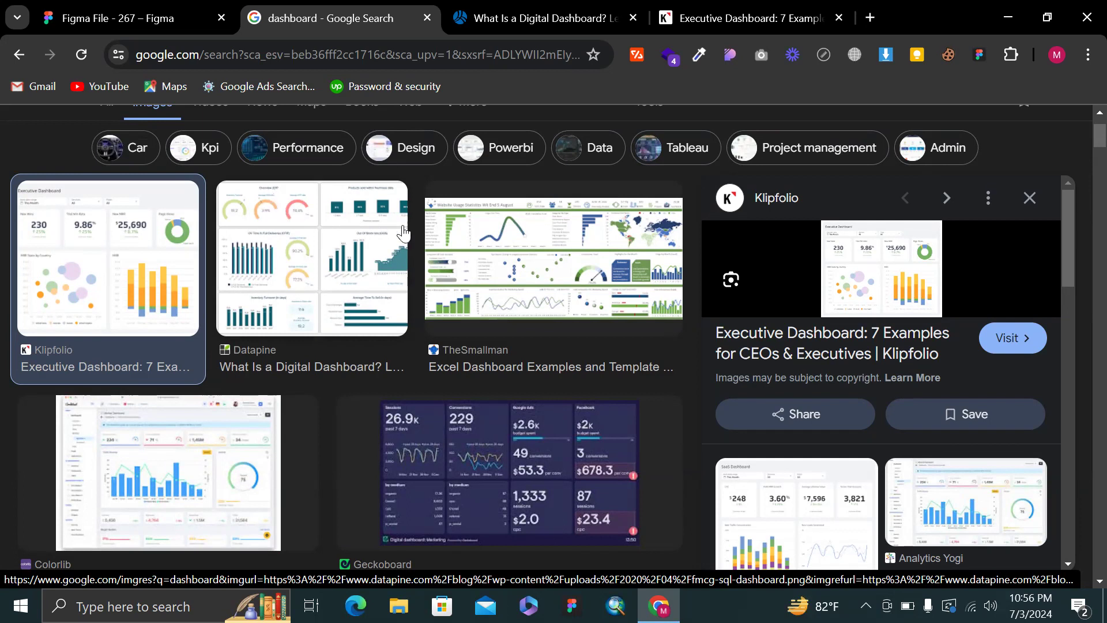
# Switch to the Figma file, move the circle to empty canvas away from the other shapes, and enlarge it to 609 × 609
pyautogui.click(136, 33)
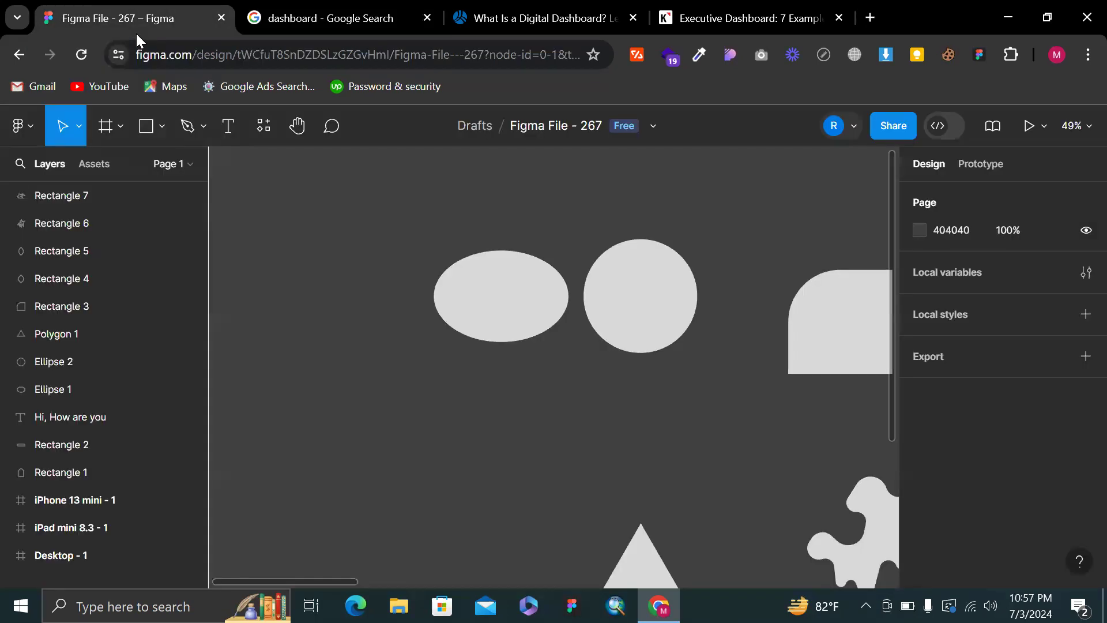
pyautogui.scroll(-5, 625, 213)
pyautogui.click(620, 263)
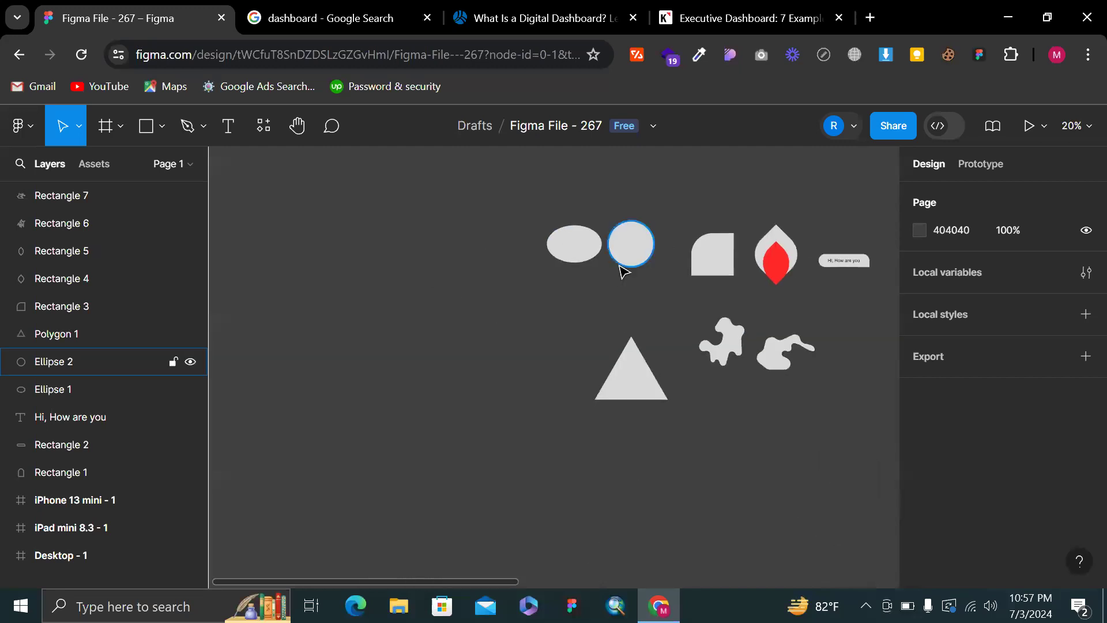
pyautogui.moveTo(614, 276); pyautogui.dragTo(250, 279)
pyautogui.scroll(3, 249, 279)
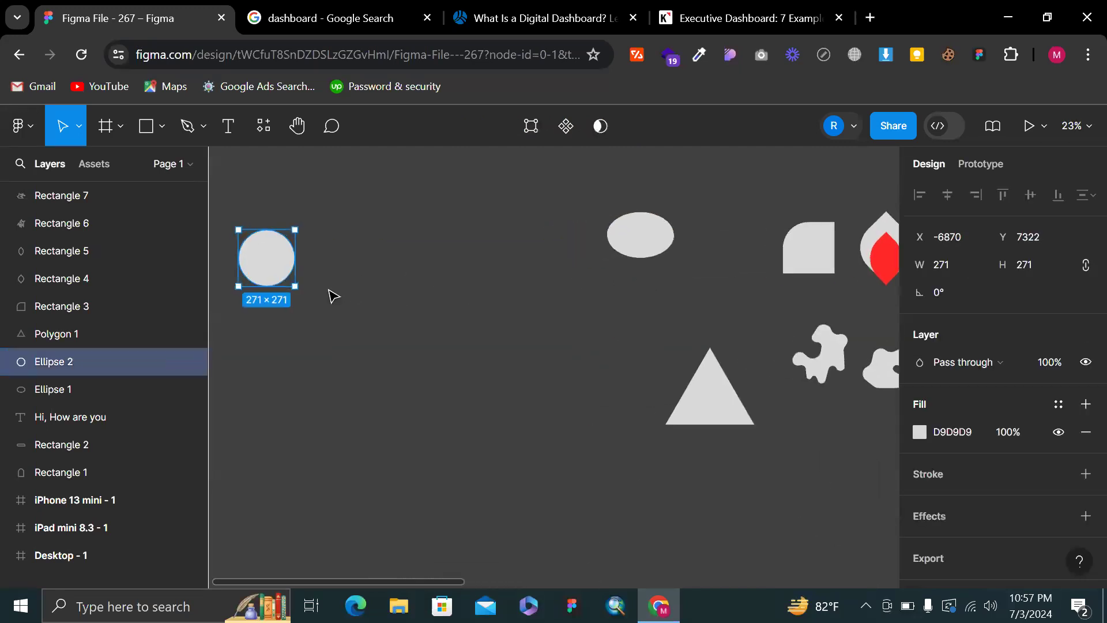
pyautogui.hscroll(-1, 326, 289)
pyautogui.moveTo(393, 295); pyautogui.dragTo(430, 327)
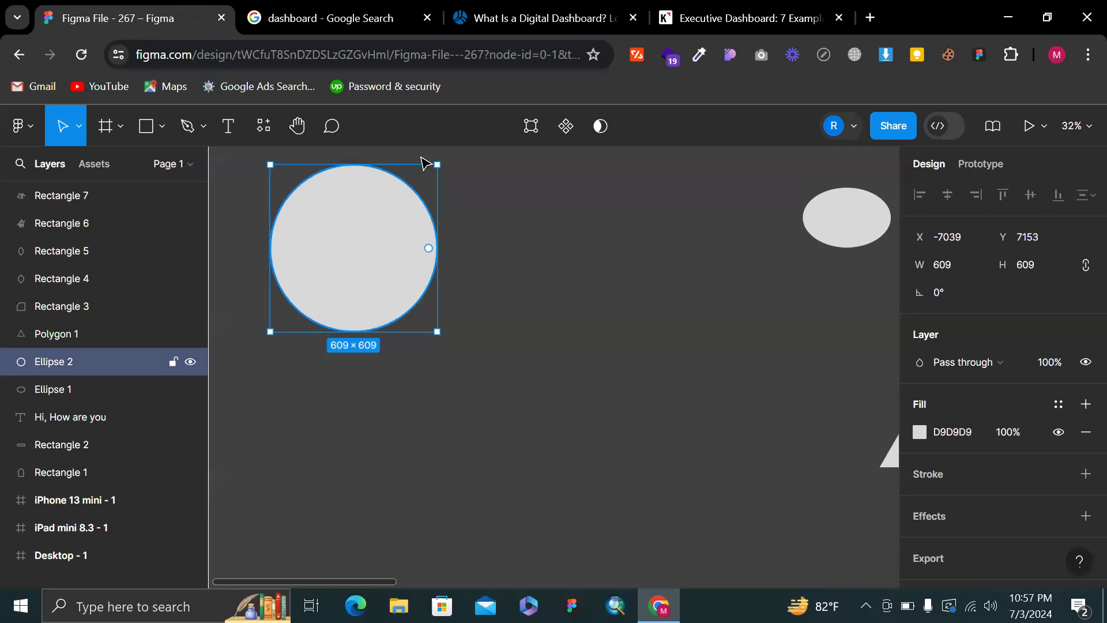
# Cut the enlarged circle into a pie slice with a sweep of about 10.27% and rotate it to about 138°
pyautogui.click(571, 259)
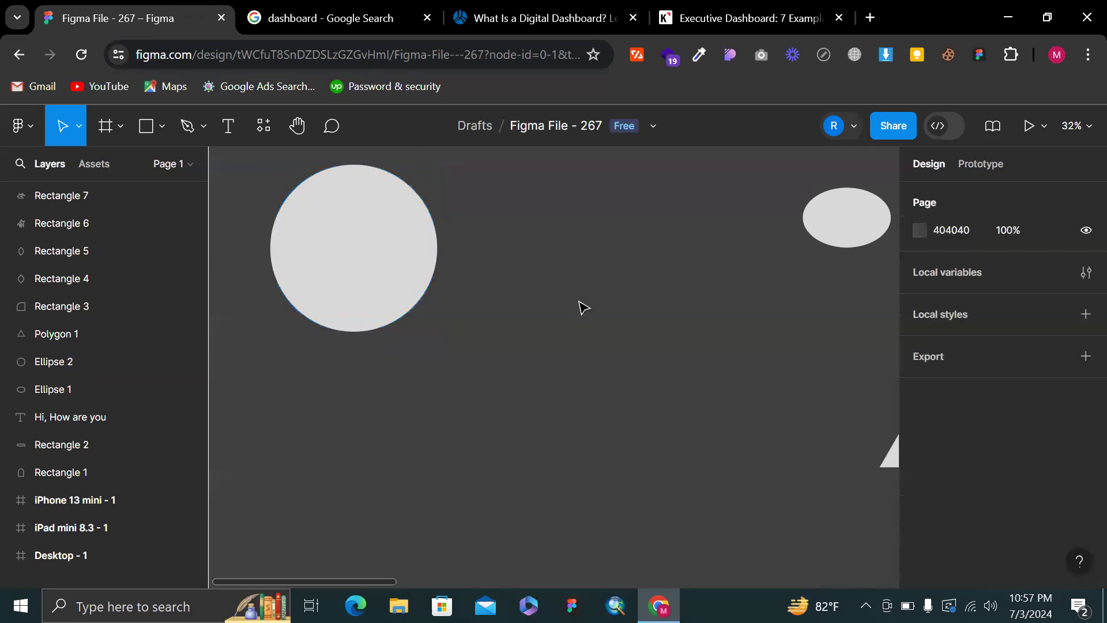
pyautogui.click(379, 267)
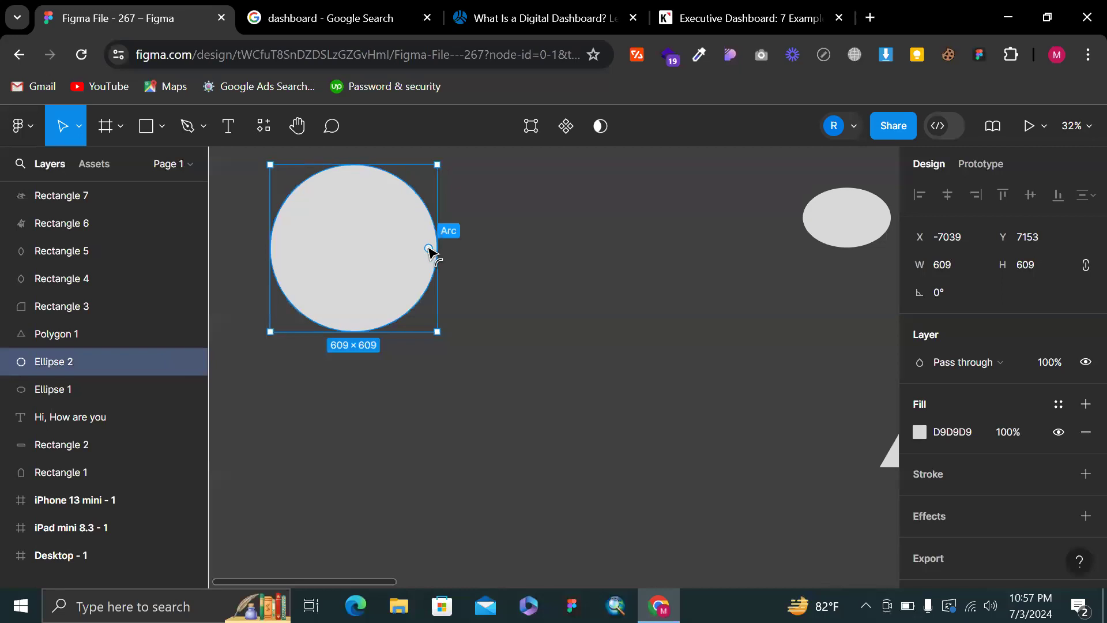
pyautogui.moveTo(429, 252); pyautogui.dragTo(388, 495)
pyautogui.scroll(-2, 463, 441)
pyautogui.scroll(-2, 463, 441)
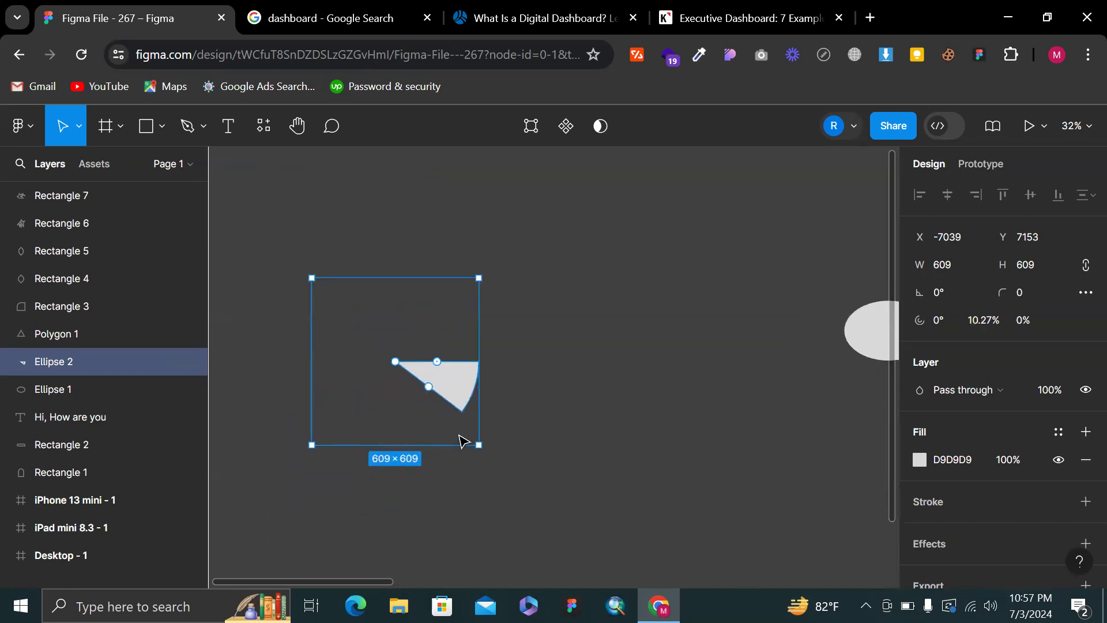
pyautogui.moveTo(489, 265); pyautogui.dragTo(318, 241)
pyautogui.moveTo(495, 280); pyautogui.dragTo(385, 231)
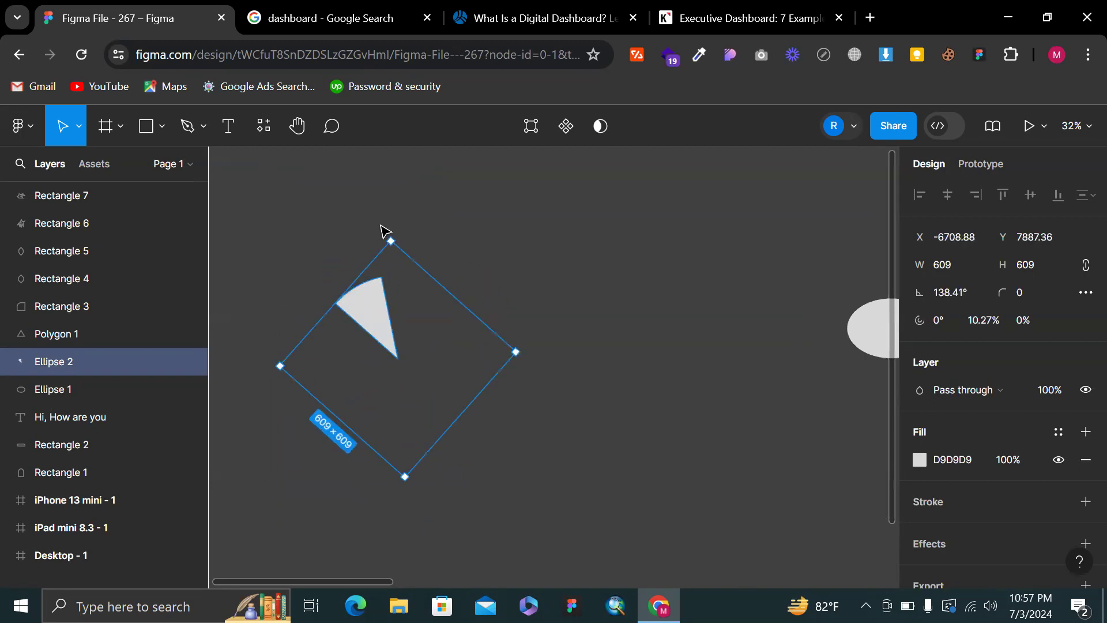
# Duplicate the slice in place, rotate the copy to 105° beside the original, and extend its sweep to 37.5%
pyautogui.hotkey('ctrl', 'd')
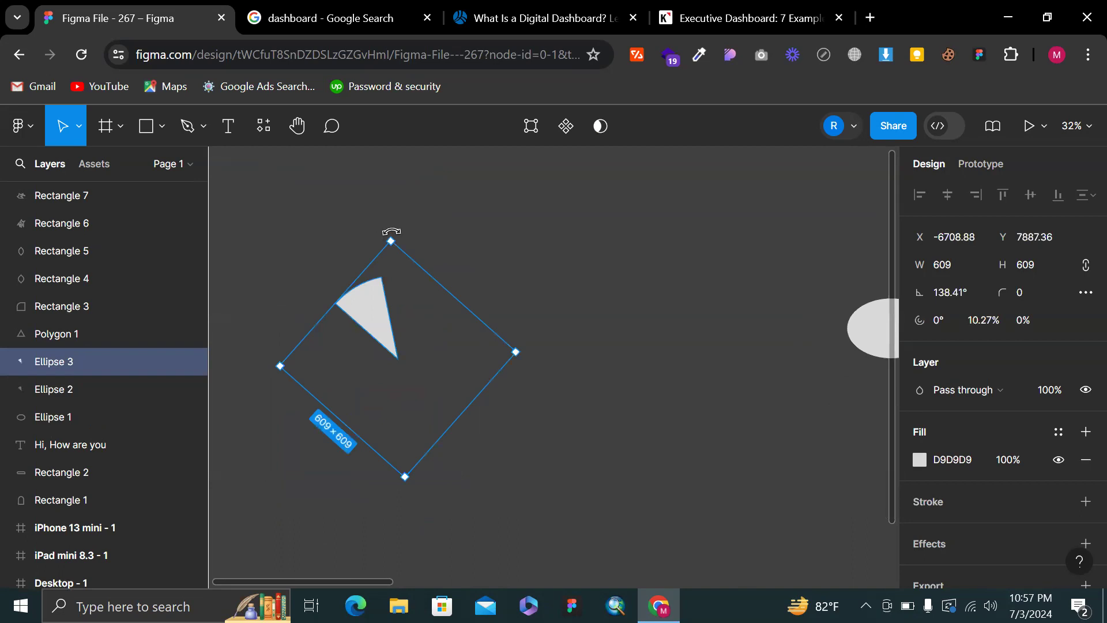
pyautogui.moveTo(391, 232); pyautogui.dragTo(448, 270)
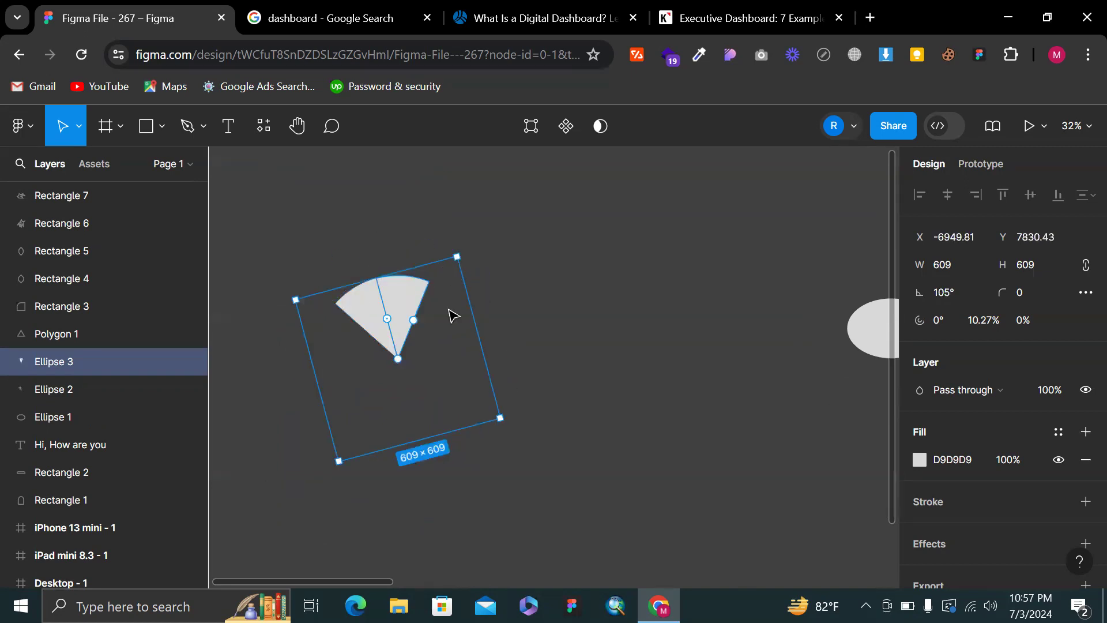
pyautogui.moveTo(422, 323); pyautogui.dragTo(472, 406)
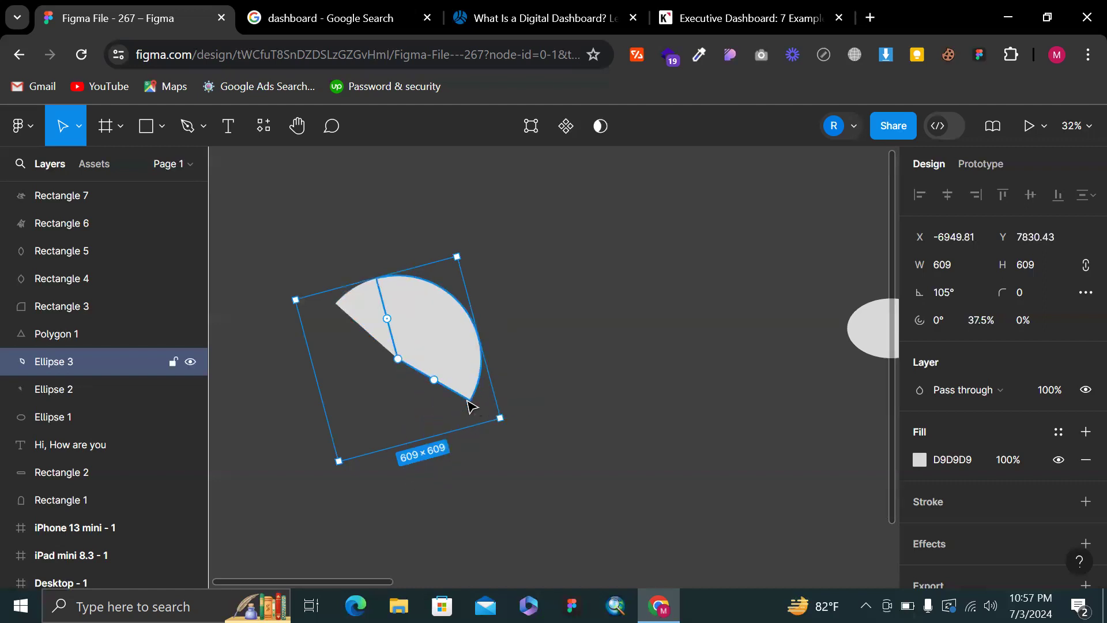
# Duplicate the large slice in place, rotate the copy to -30° at its lower edge, and reduce its sweep to about 7.53%
pyautogui.hotkey('ctrl', 'd')
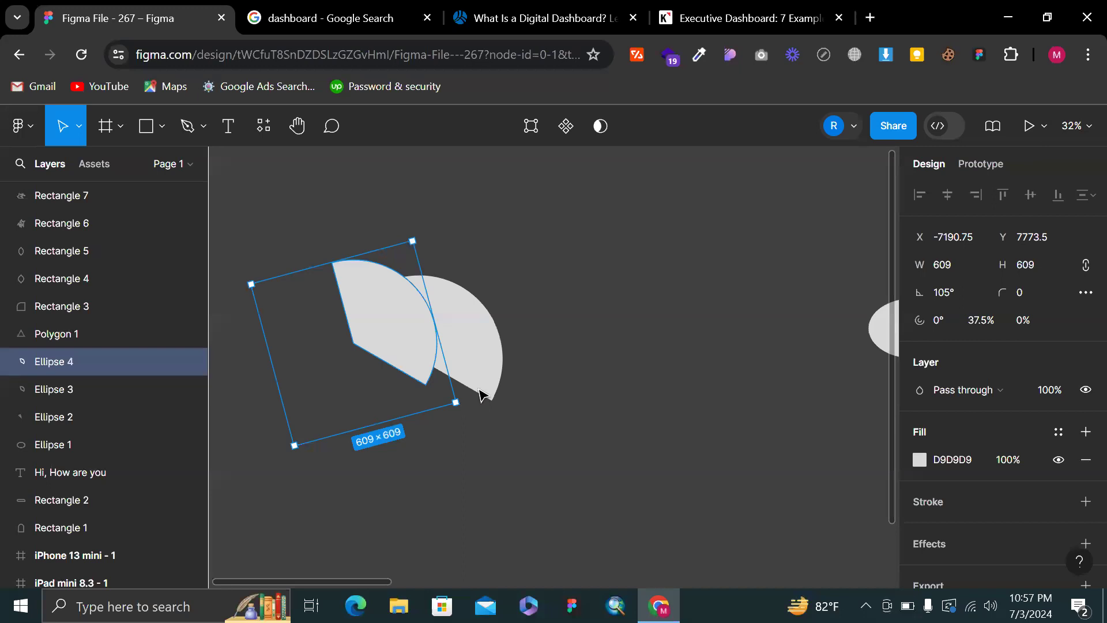
pyautogui.hotkey('ctrl', 'z')
pyautogui.hotkey('ctrl', 'd')
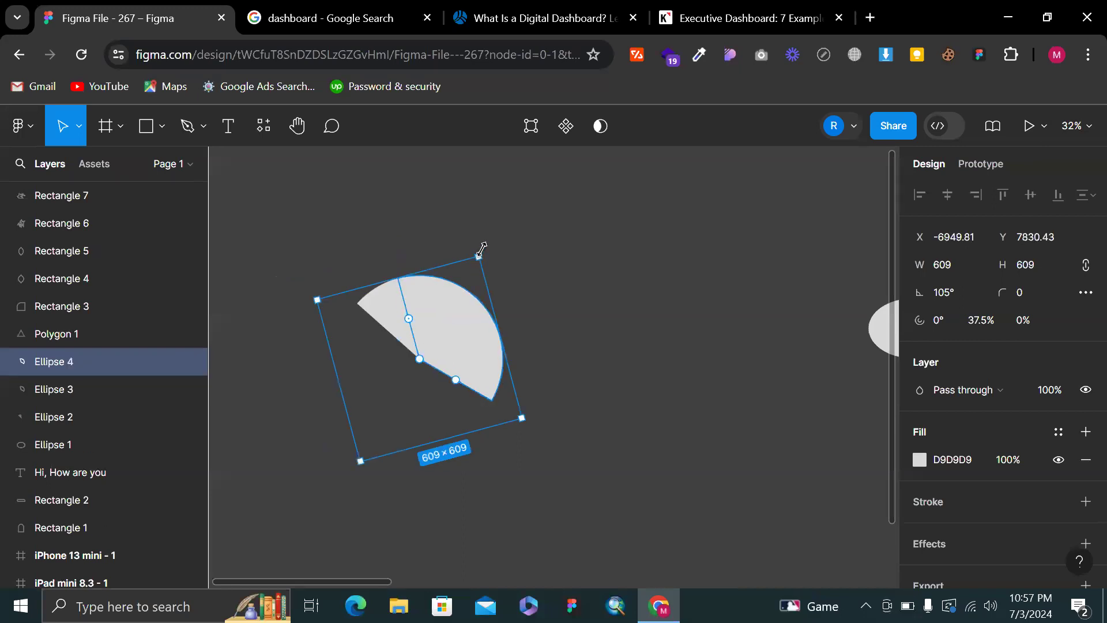
pyautogui.moveTo(550, 316); pyautogui.dragTo(449, 496)
pyautogui.moveTo(385, 376); pyautogui.dragTo(456, 424)
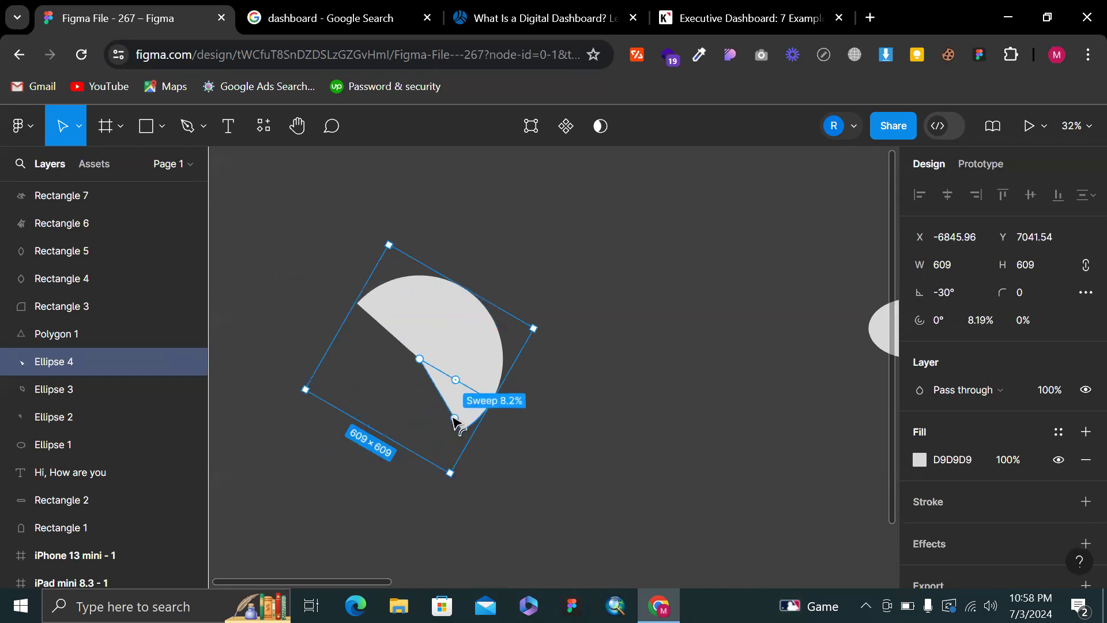
# Duplicate the small lower slice, rotate the copy to about -57°, and extend its sweep to about 45.81% to complete the circle
pyautogui.click(544, 365)
pyautogui.click(440, 385)
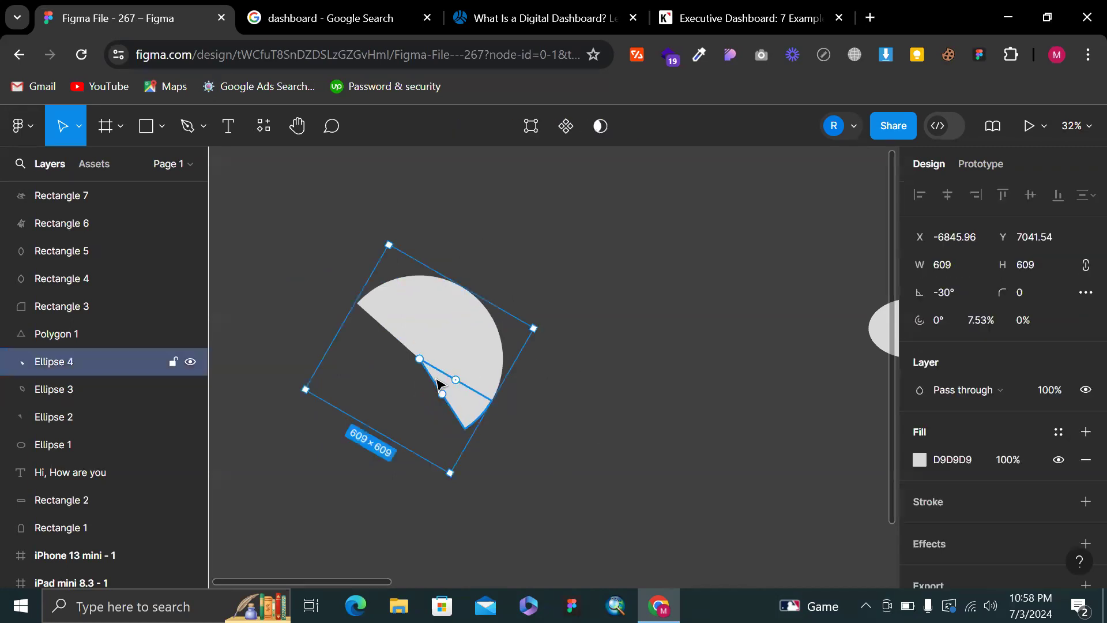
pyautogui.hotkey('ctrl', 'd')
pyautogui.moveTo(542, 329); pyautogui.dragTo(565, 393)
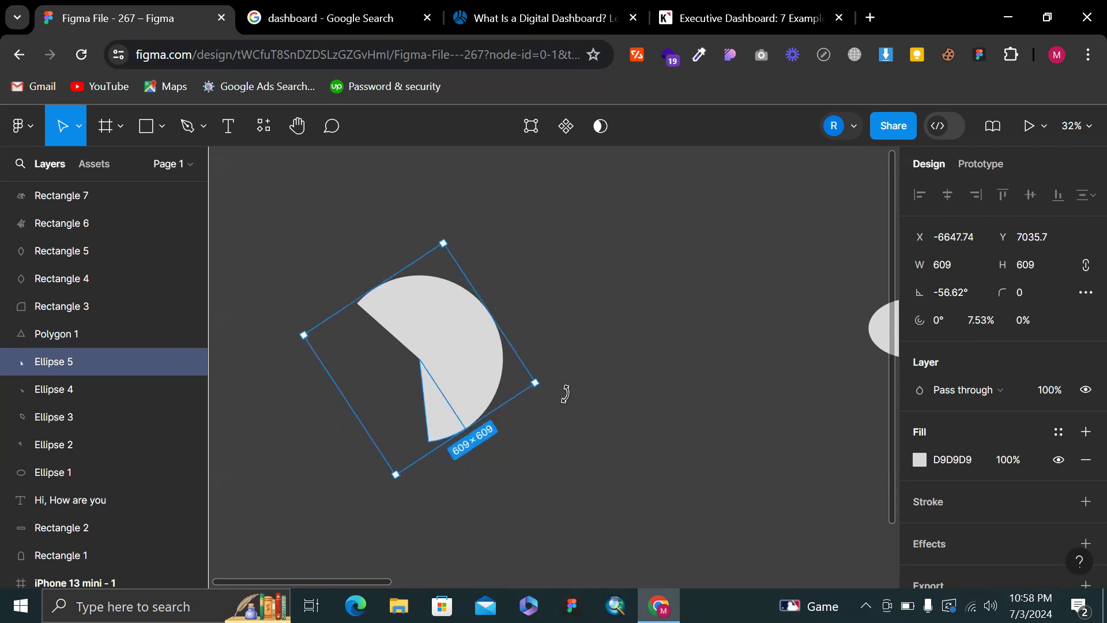
pyautogui.scroll(3, 369, 433)
pyautogui.moveTo(463, 381); pyautogui.dragTo(337, 328)
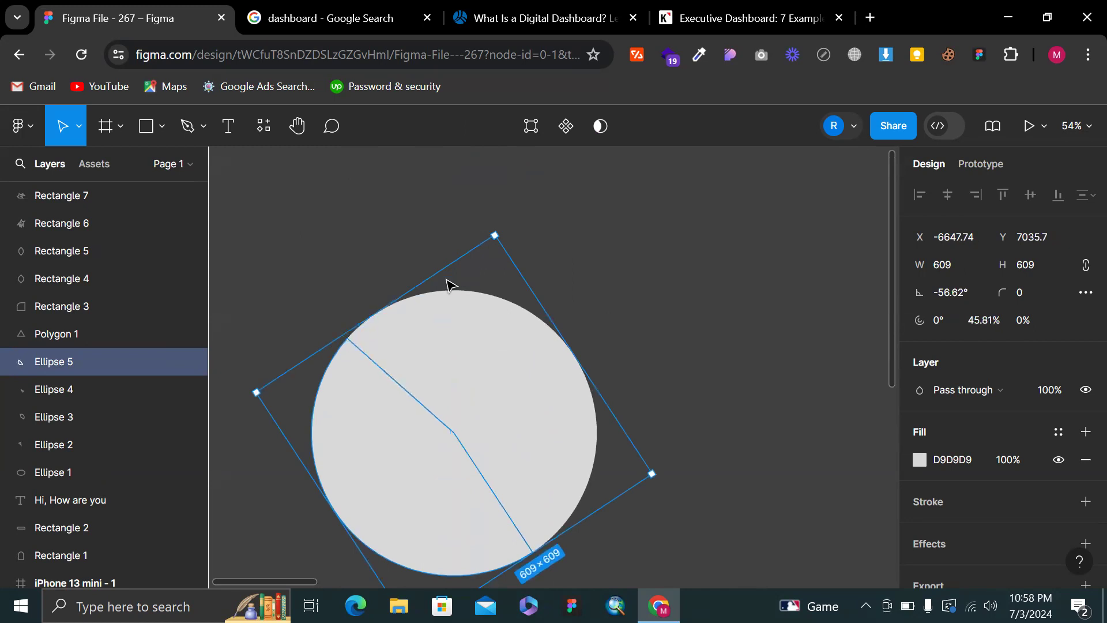
# Adjust the start angle of the large upper-right slice to about 3.57° so its edge meets the small upper-left slice
pyautogui.click(539, 244)
pyautogui.click(452, 350)
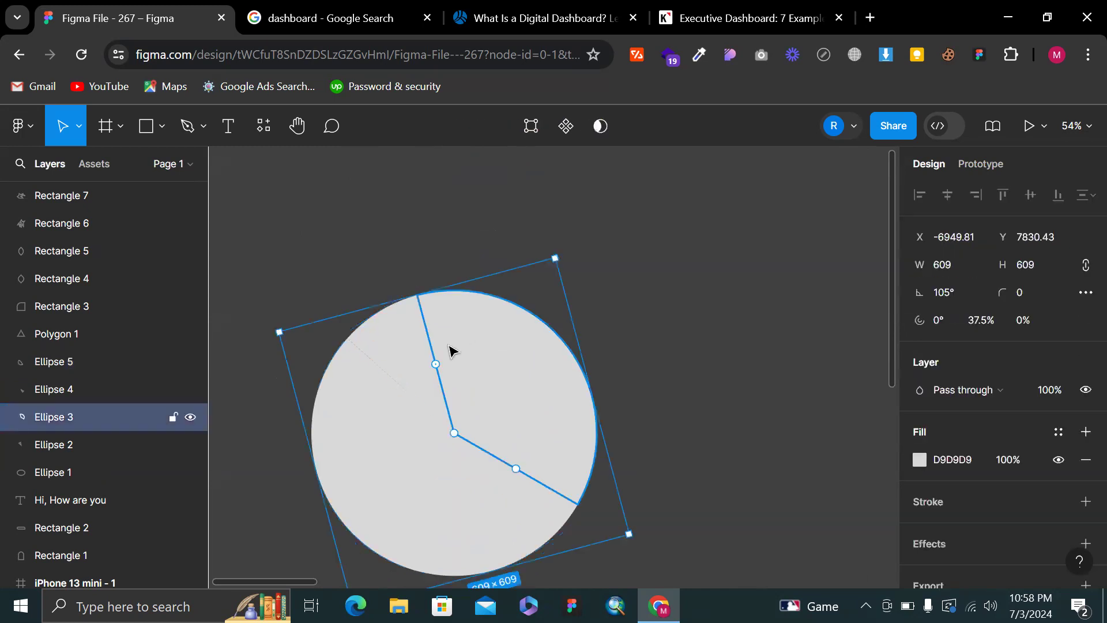
pyautogui.click(410, 367)
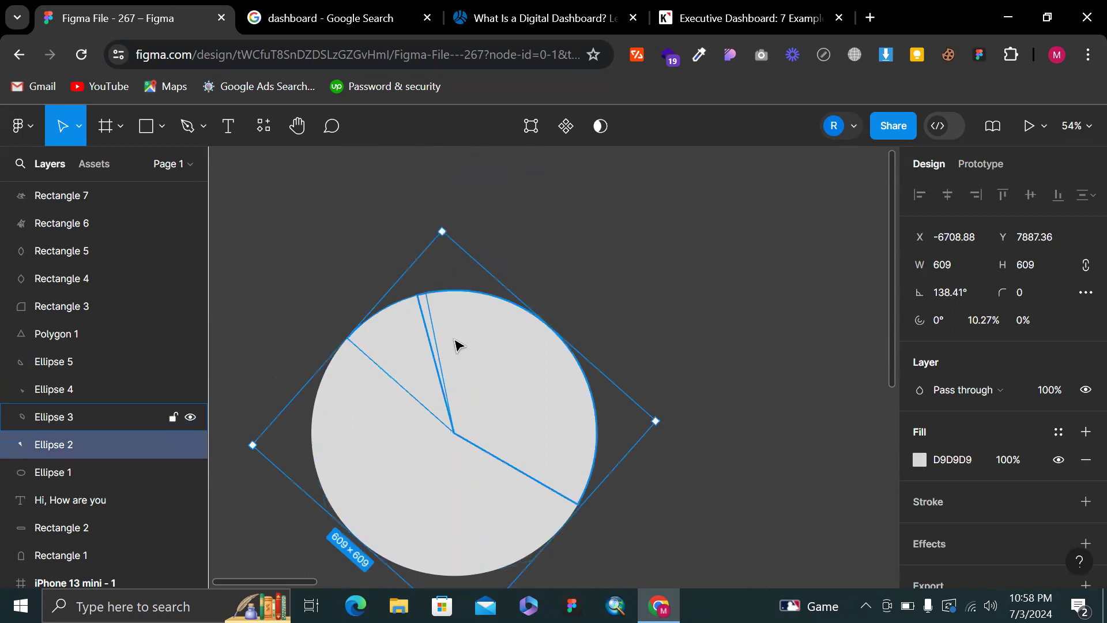
pyautogui.click(455, 340)
pyautogui.scroll(2, 454, 340)
pyautogui.moveTo(427, 378); pyautogui.dragTo(433, 381)
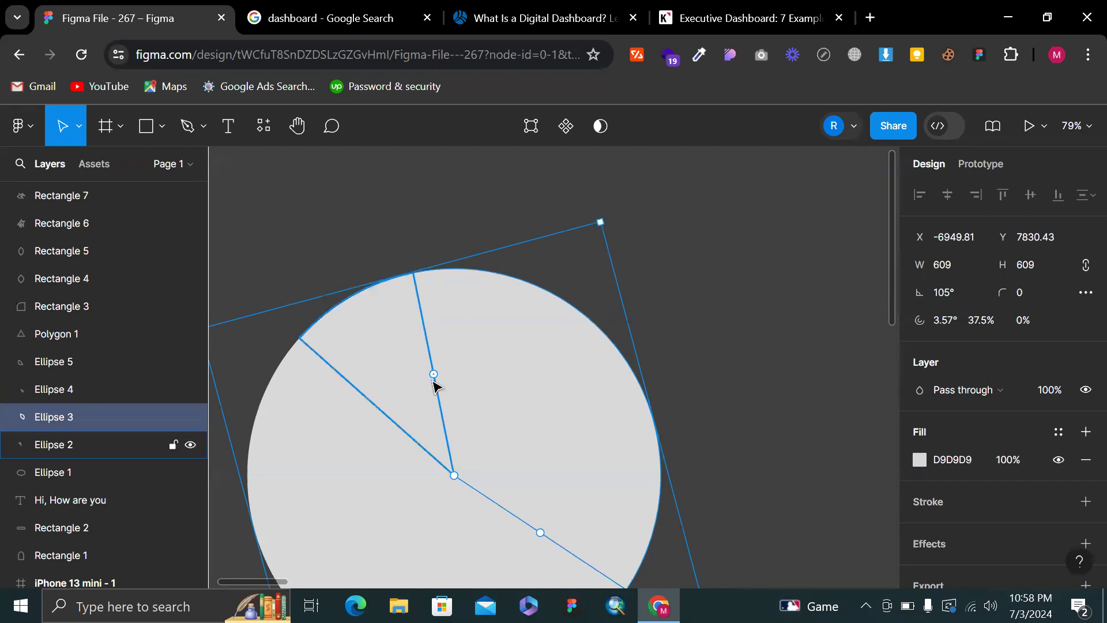
# Adjust the sweep of the large upper-right slice to about 36.64% so its end meets the small lower slice
pyautogui.scroll(-2, 563, 428)
pyautogui.click(542, 510)
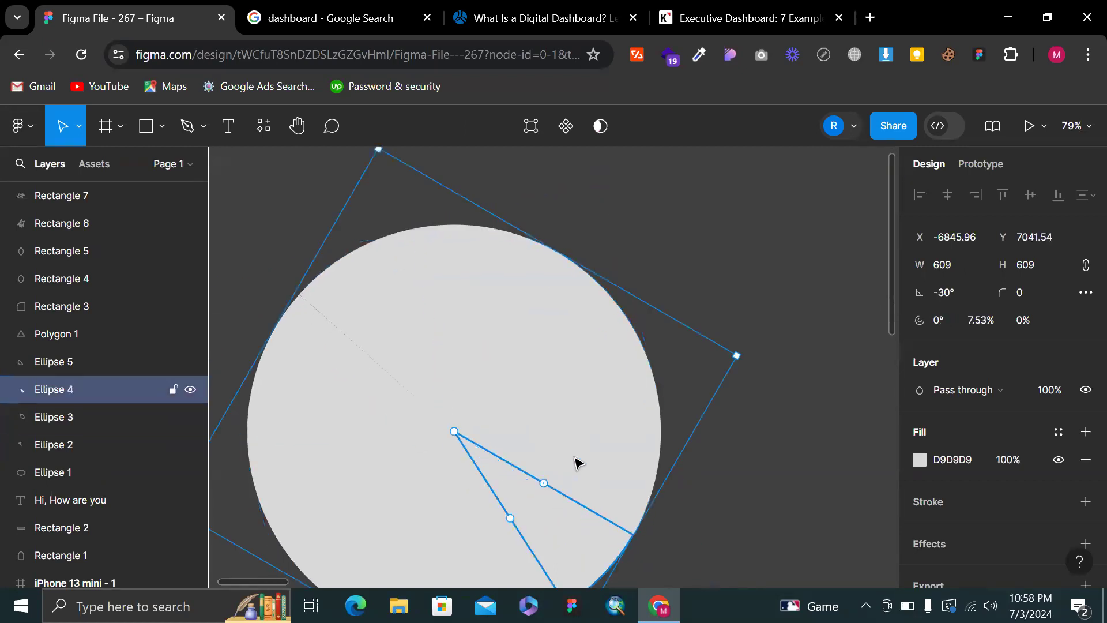
pyautogui.click(575, 461)
pyautogui.moveTo(541, 491); pyautogui.dragTo(551, 488)
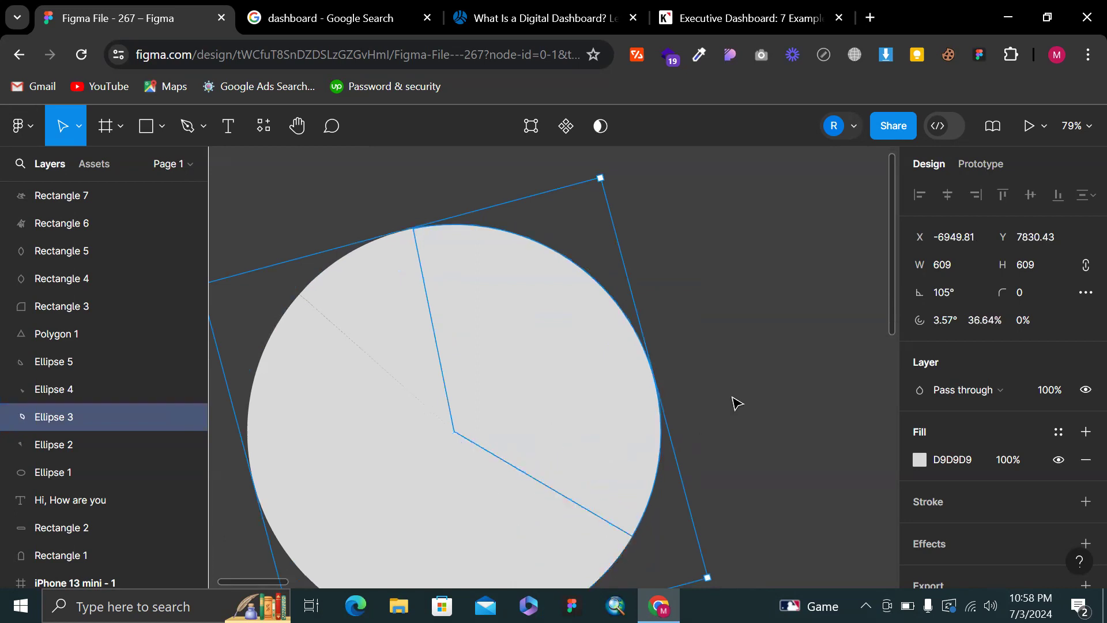
# Fill the large upper-right slice with red EC0000 and the small upper-left slice with green 009020
pyautogui.click(919, 466)
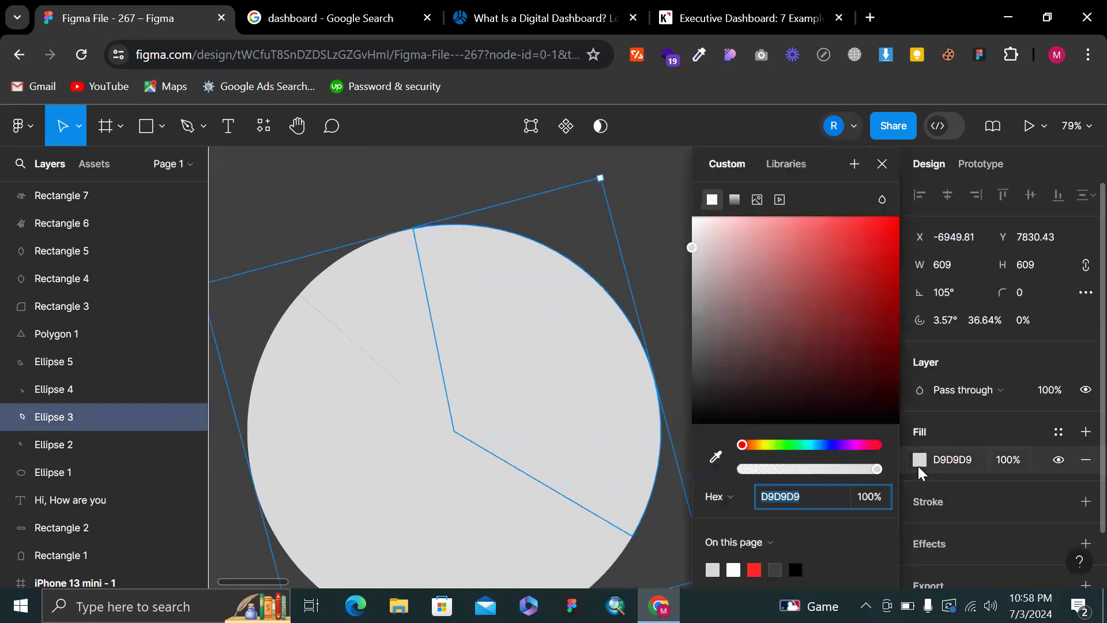
pyautogui.moveTo(880, 275); pyautogui.dragTo(934, 236)
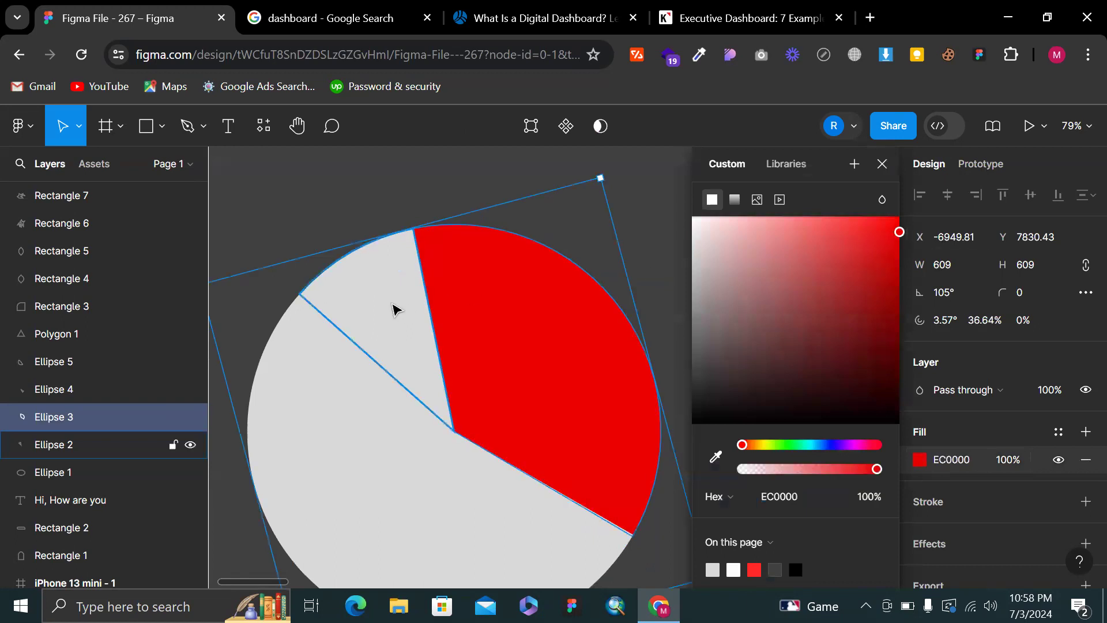
pyautogui.click(394, 306)
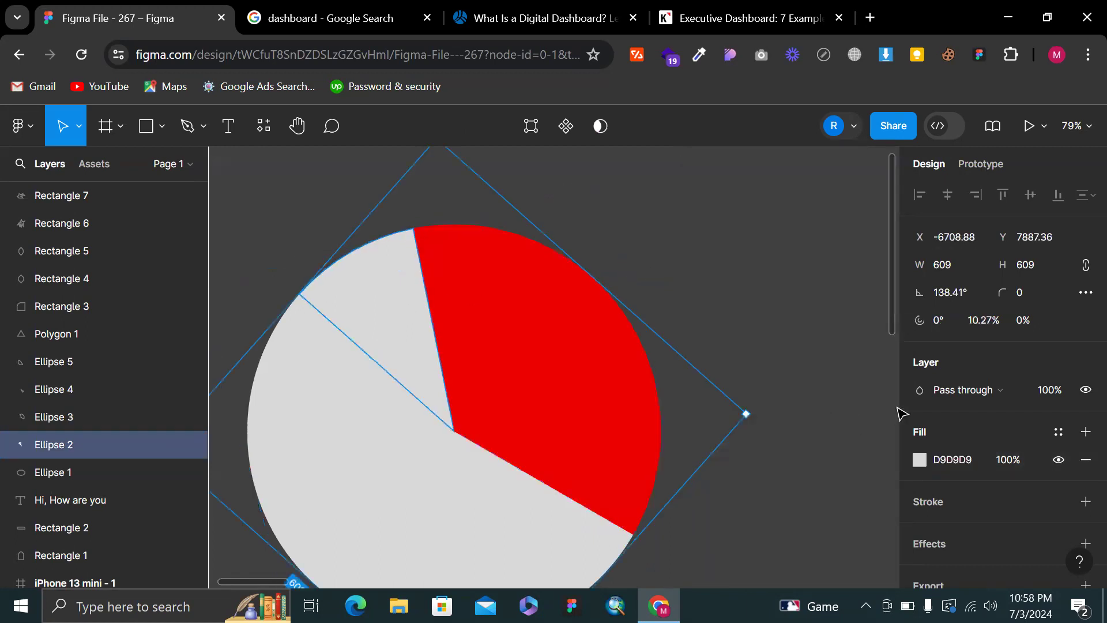
pyautogui.click(919, 460)
pyautogui.click(791, 444)
pyautogui.moveTo(822, 281); pyautogui.dragTo(957, 309)
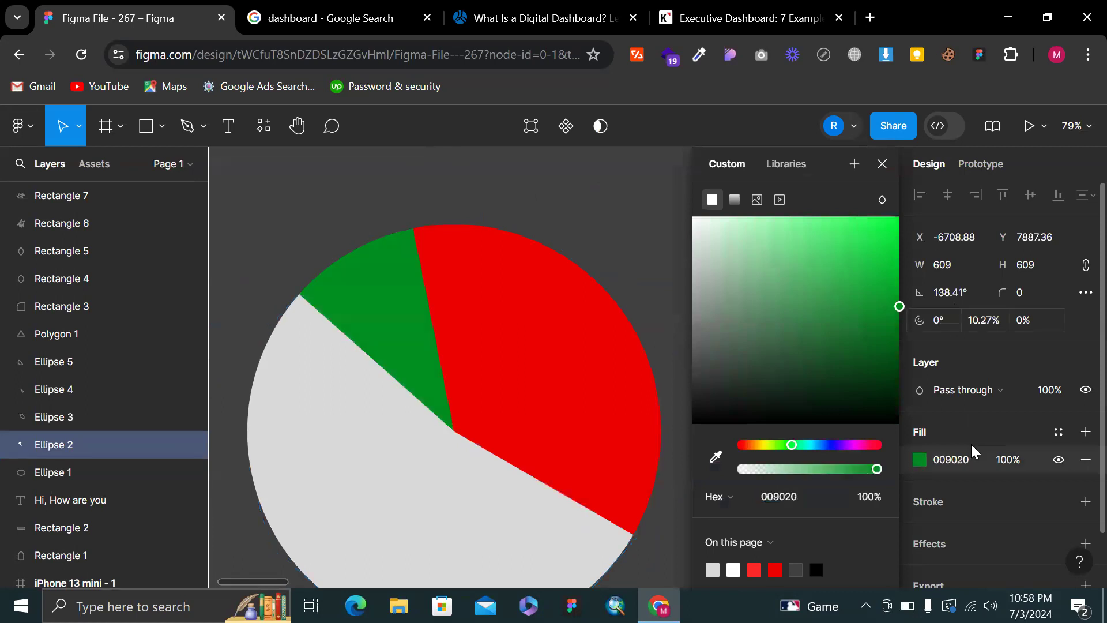
# Fill the small lower slice of the pie chart with olive yellow AEB111
pyautogui.click(519, 506)
pyautogui.click(919, 460)
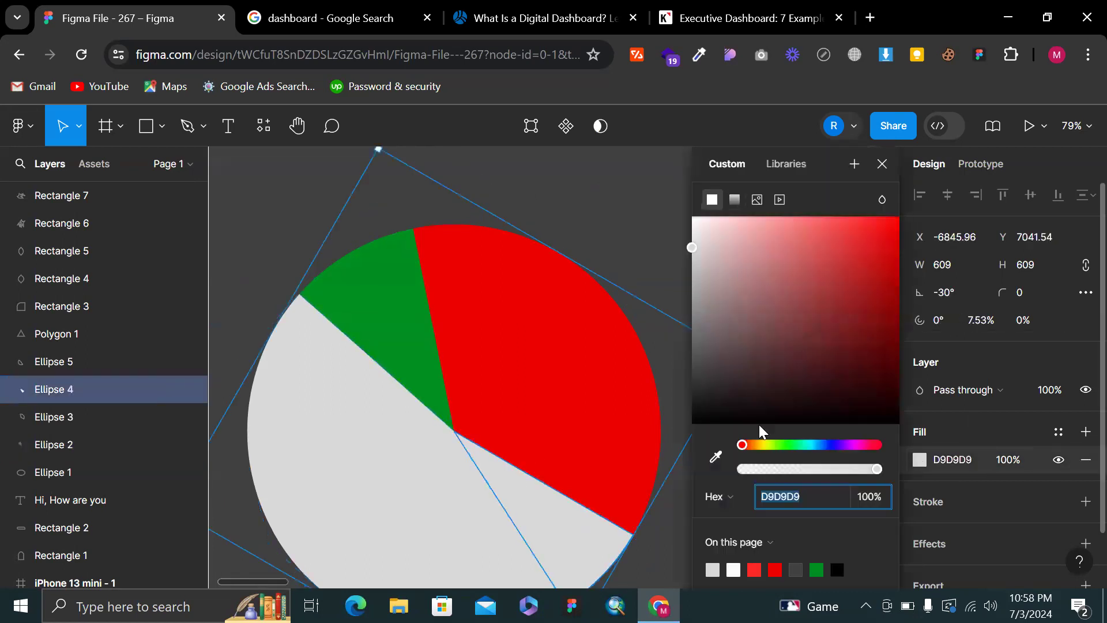
pyautogui.click(764, 448)
pyautogui.moveTo(780, 271); pyautogui.dragTo(880, 281)
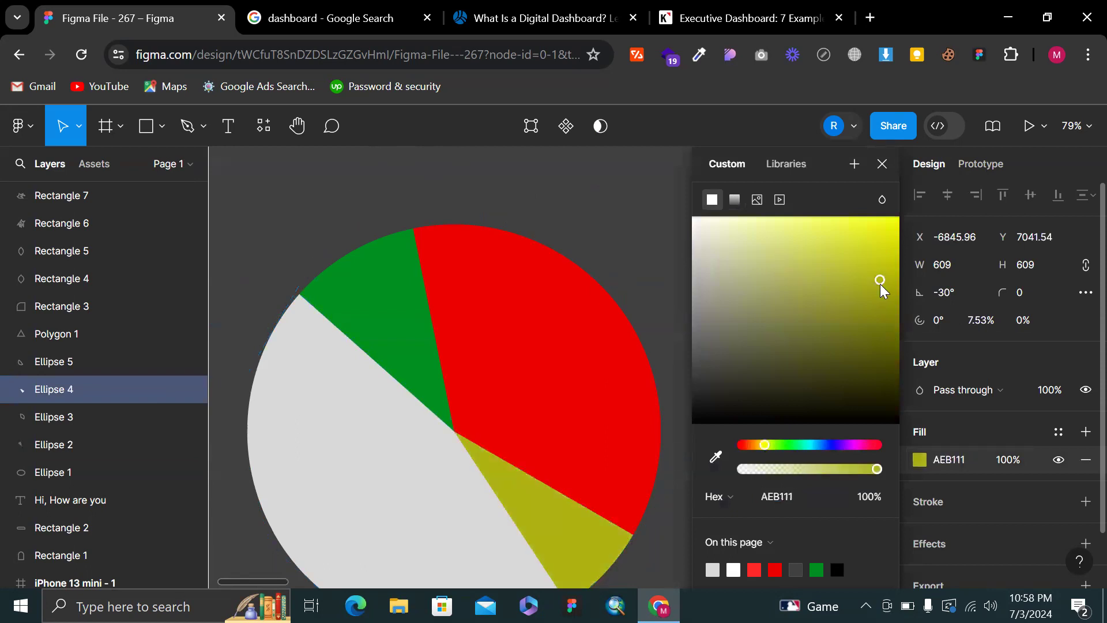
# Fill the large remaining grey slice of the pie chart with magenta C50AC9
pyautogui.click(467, 516)
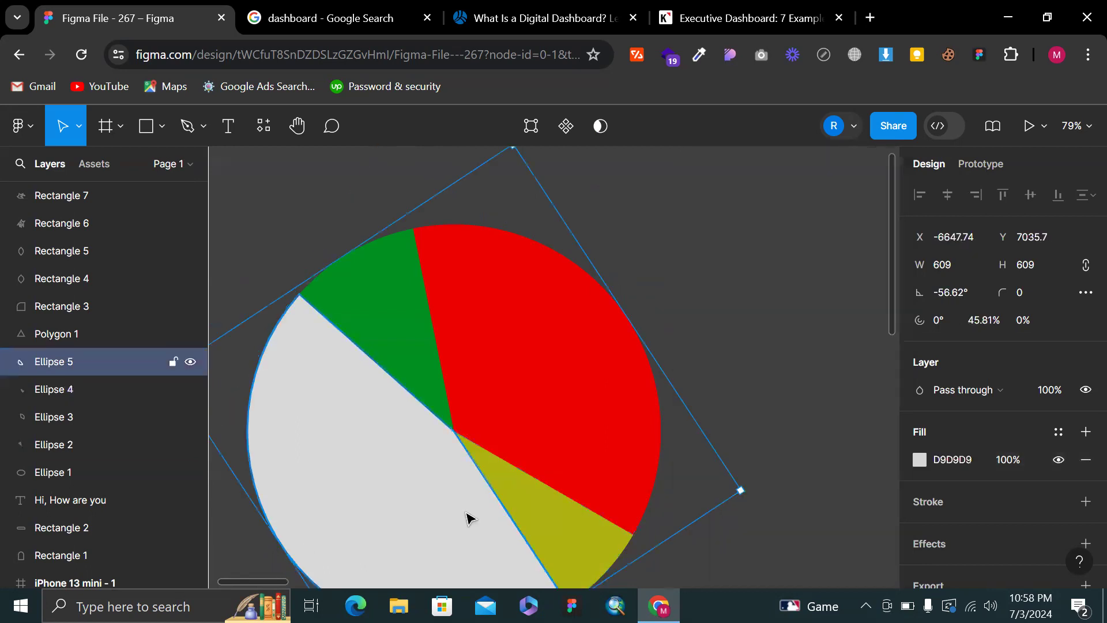
pyautogui.click(912, 462)
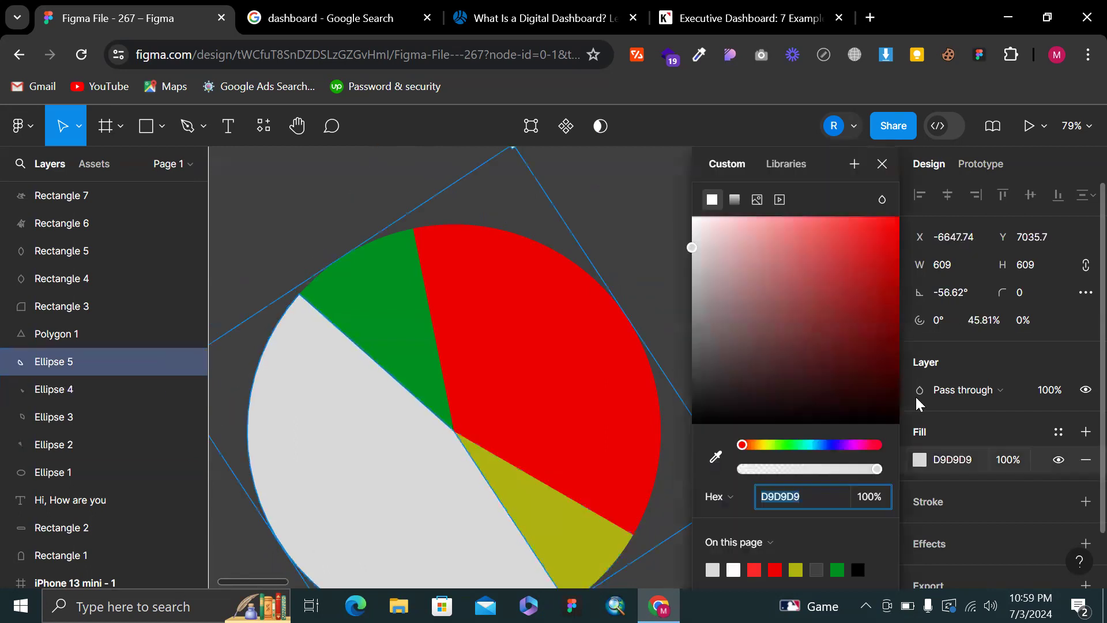
pyautogui.click(854, 444)
pyautogui.click(889, 262)
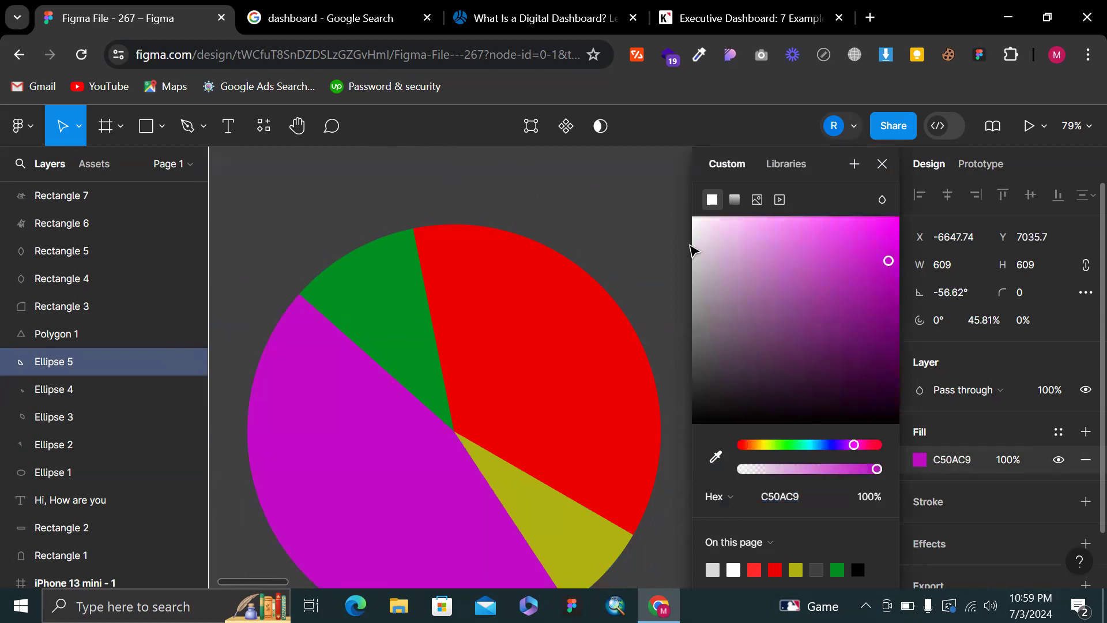
pyautogui.click(611, 203)
# Select all four slices of the pie chart and rotate them together about 60° counter-clockwise
pyautogui.scroll(-4, 611, 203)
pyautogui.hscroll(2, 611, 203)
pyautogui.moveTo(307, 202); pyautogui.dragTo(536, 406)
pyautogui.moveTo(439, 139); pyautogui.dragTo(361, 164)
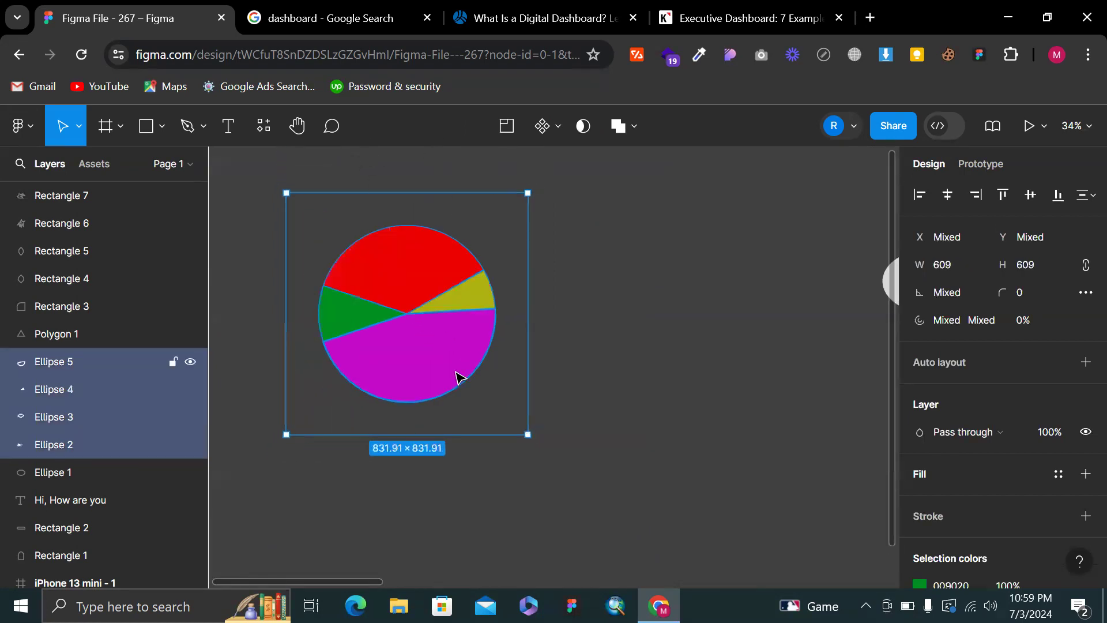
# Reduce the magenta slice's sweep to 25% and extend the green slice's arc to fill the gap
pyautogui.click(468, 346)
pyautogui.moveTo(455, 314); pyautogui.dragTo(417, 383)
pyautogui.hotkey('ctrl', 'z')
pyautogui.click(366, 321)
pyautogui.moveTo(364, 327); pyautogui.dragTo(349, 297)
pyautogui.click(550, 255)
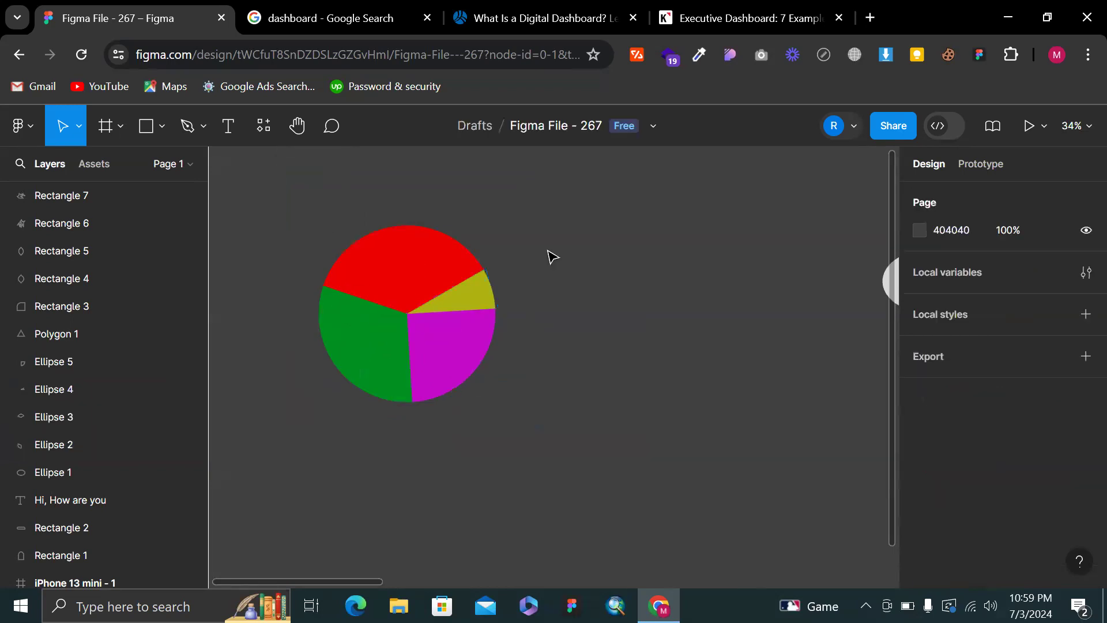
pyautogui.click(473, 328)
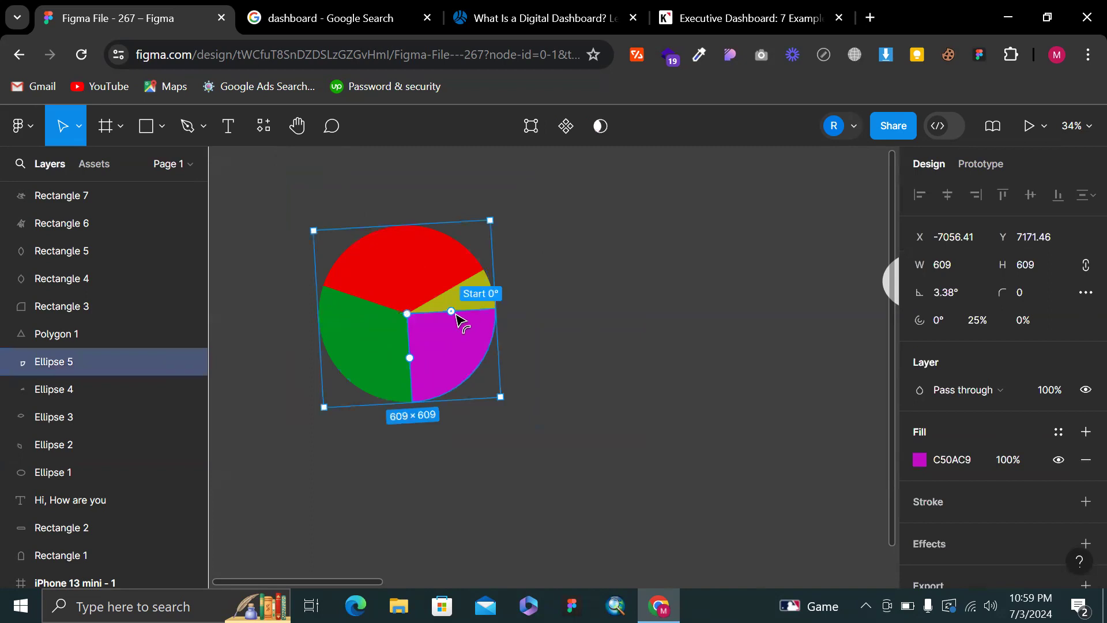
pyautogui.moveTo(458, 319); pyautogui.dragTo(466, 316)
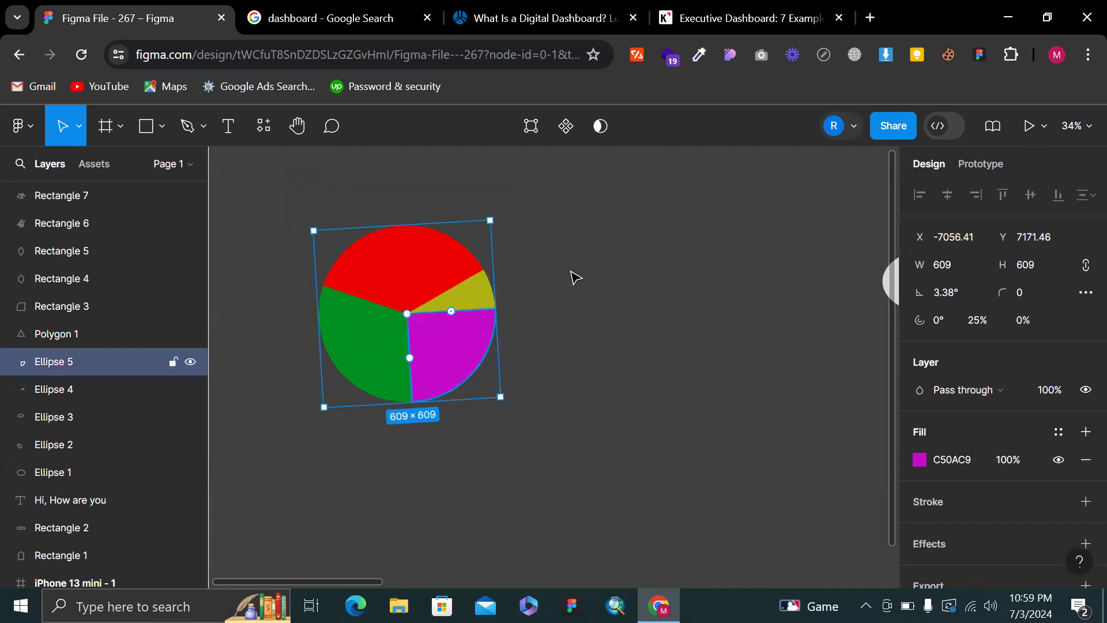
pyautogui.click(573, 277)
# Rotate the whole pie chart another 60° or so counter-clockwise, then place a duplicate of it directly below
pyautogui.scroll(-3, 573, 277)
pyautogui.hscroll(3, 458, 214)
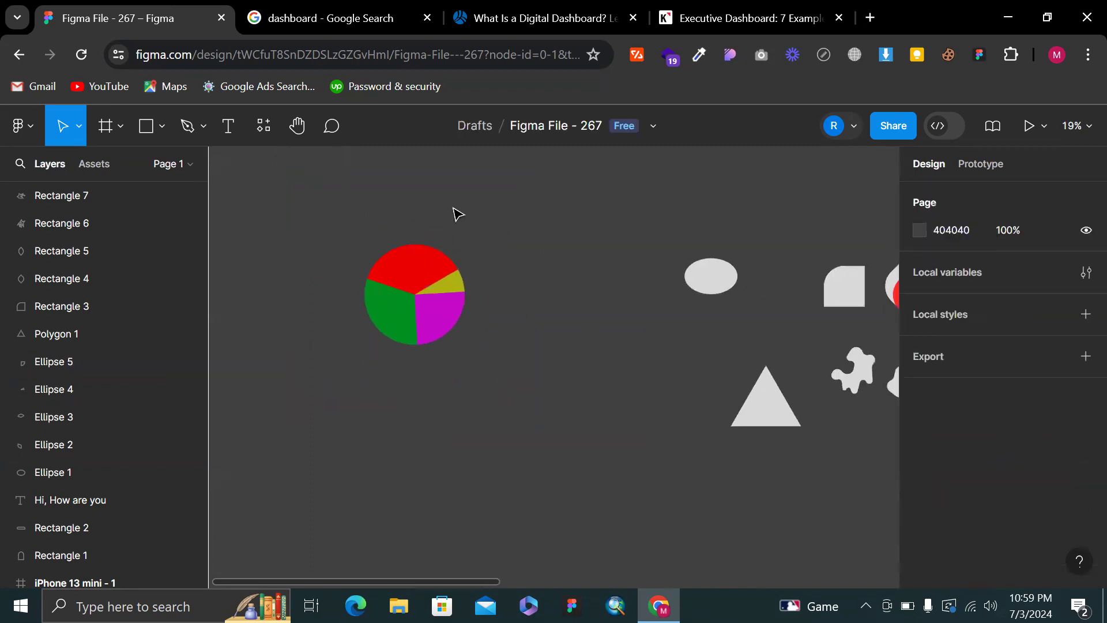
pyautogui.moveTo(349, 219); pyautogui.dragTo(462, 376)
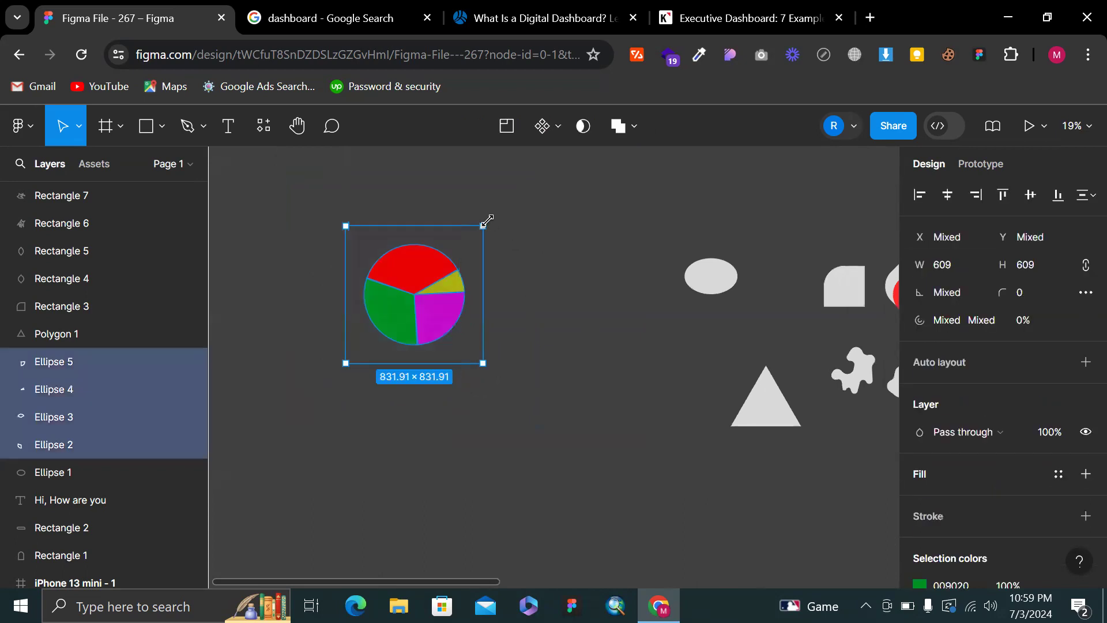
pyautogui.moveTo(490, 218); pyautogui.dragTo(395, 211)
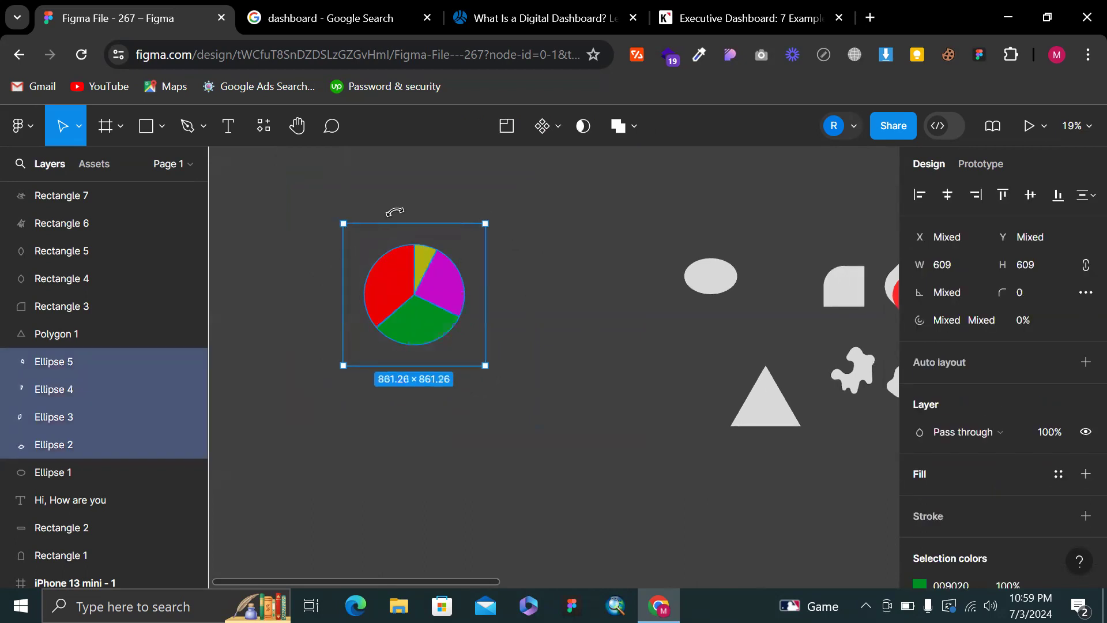
pyautogui.keyDown('alt'); pyautogui.moveTo(410, 317); pyautogui.dragTo(403, 495); pyautogui.keyUp('alt')
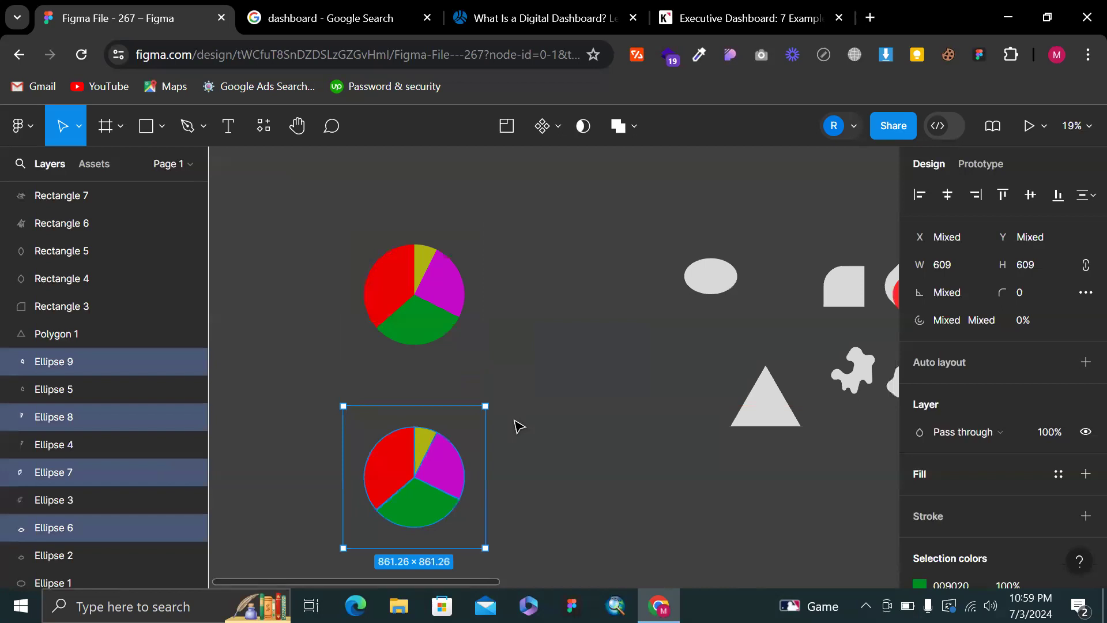
pyautogui.click(517, 425)
# Add the text label 59% on the red slice of the upper pie chart
pyautogui.scroll(3, 516, 425)
pyautogui.press('t')
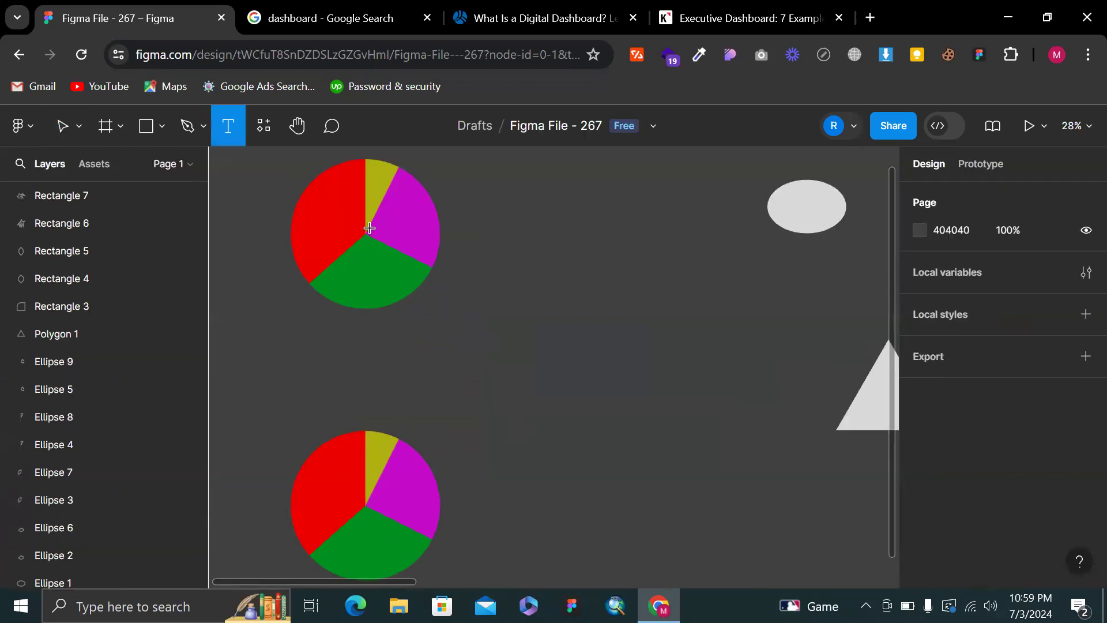
pyautogui.scroll(4, 369, 227)
pyautogui.click(257, 187)
pyautogui.scroll(3, 334, 250)
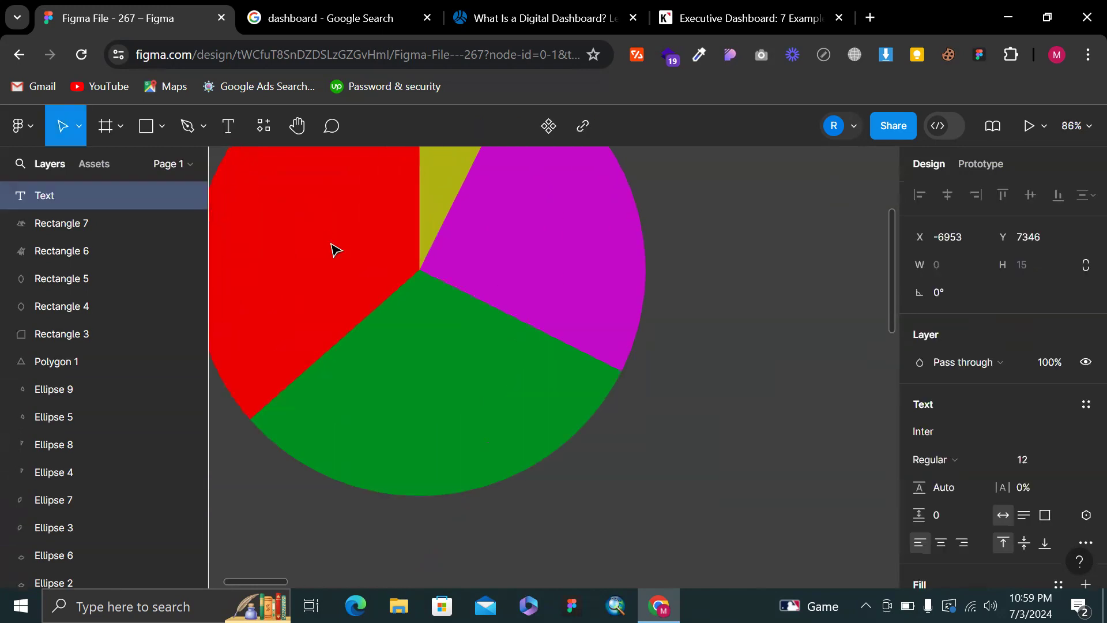
pyautogui.write('59')
pyautogui.press('Escape')
# Scale the 59% label up to about 127 × 75 and position it within the red slice
pyautogui.press('k')
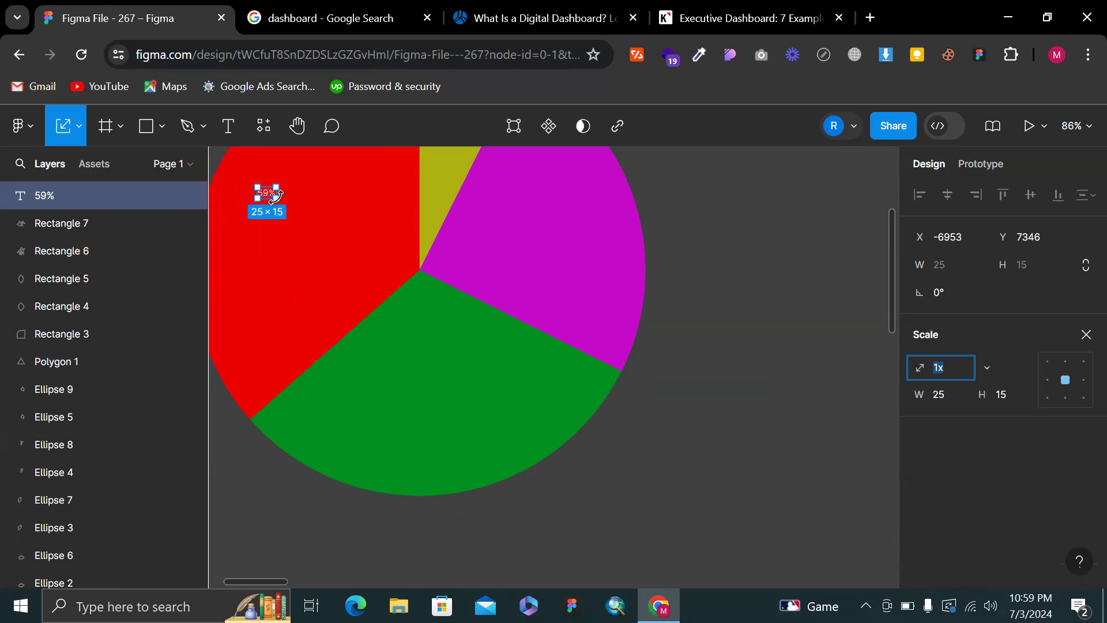
pyautogui.moveTo(275, 196); pyautogui.dragTo(358, 276)
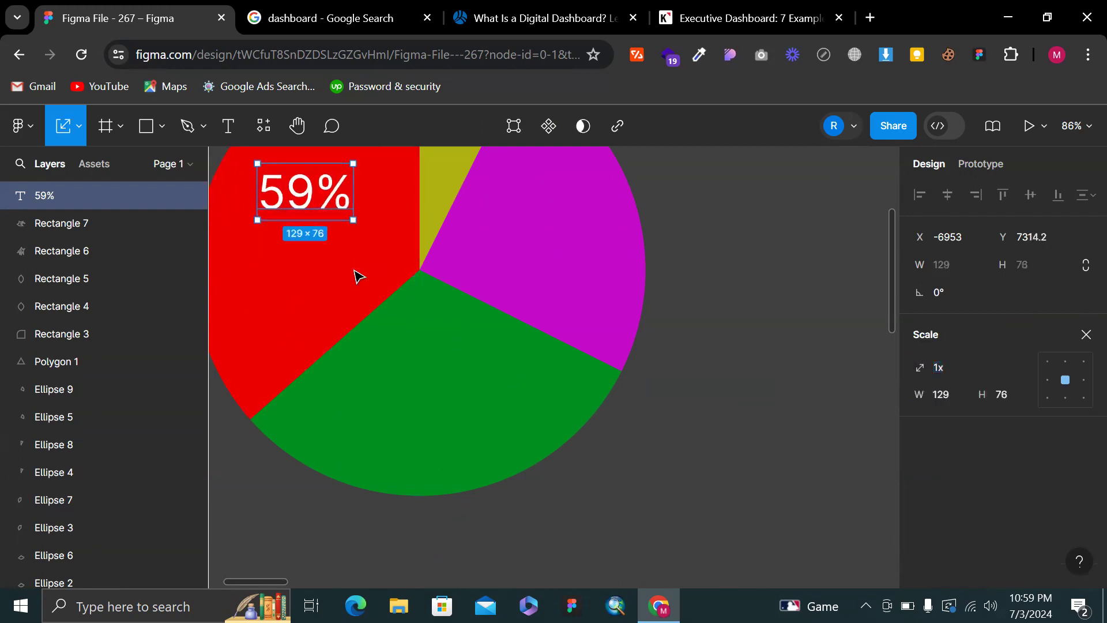
pyautogui.moveTo(325, 191); pyautogui.dragTo(312, 226)
# Duplicate the 59% label, scale the copy down to about 97 × 57, and place it on the yellow slice
pyautogui.scroll(3, 316, 304)
pyautogui.hotkey('ctrl', 'd')
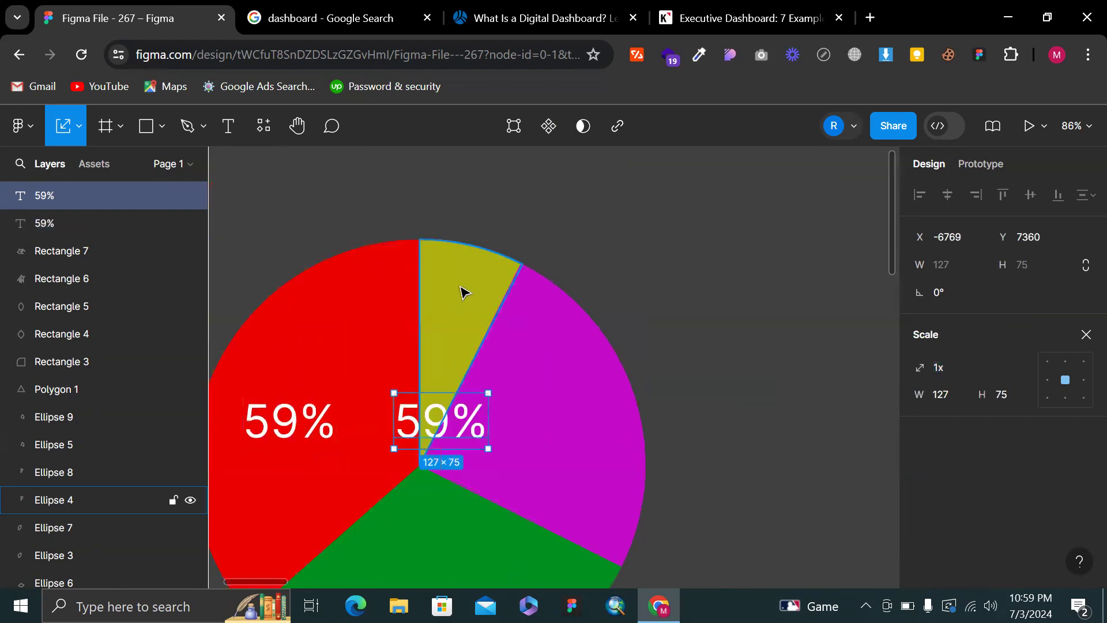
pyautogui.moveTo(484, 447); pyautogui.dragTo(463, 289)
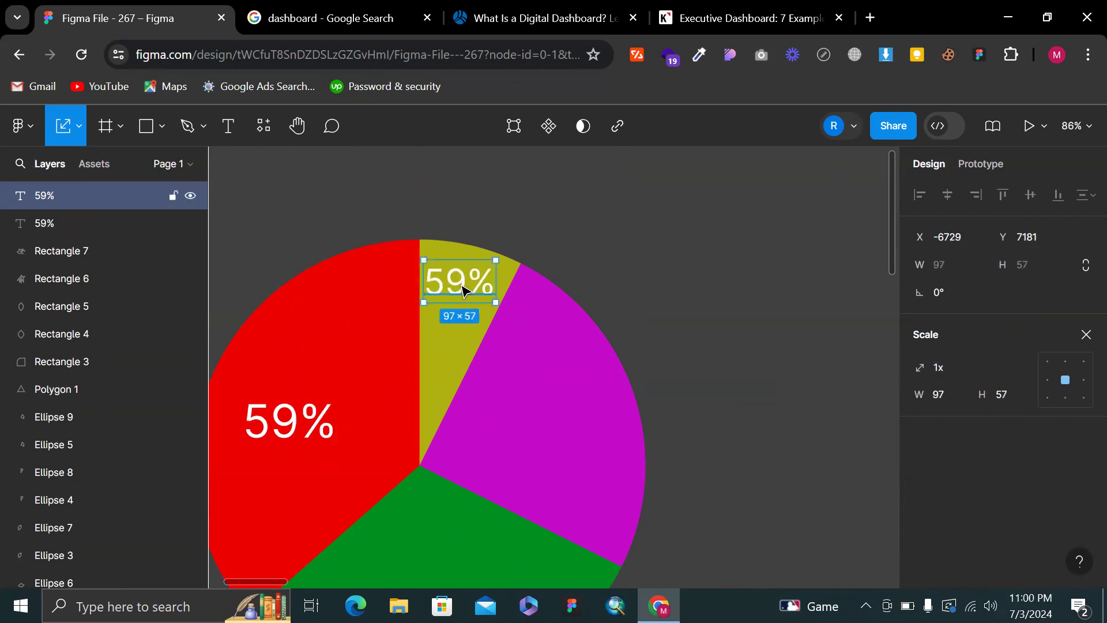
# Change the label on the yellow slice to 5% and centre it within the slice
pyautogui.doubleClick(461, 284)
pyautogui.write('5')
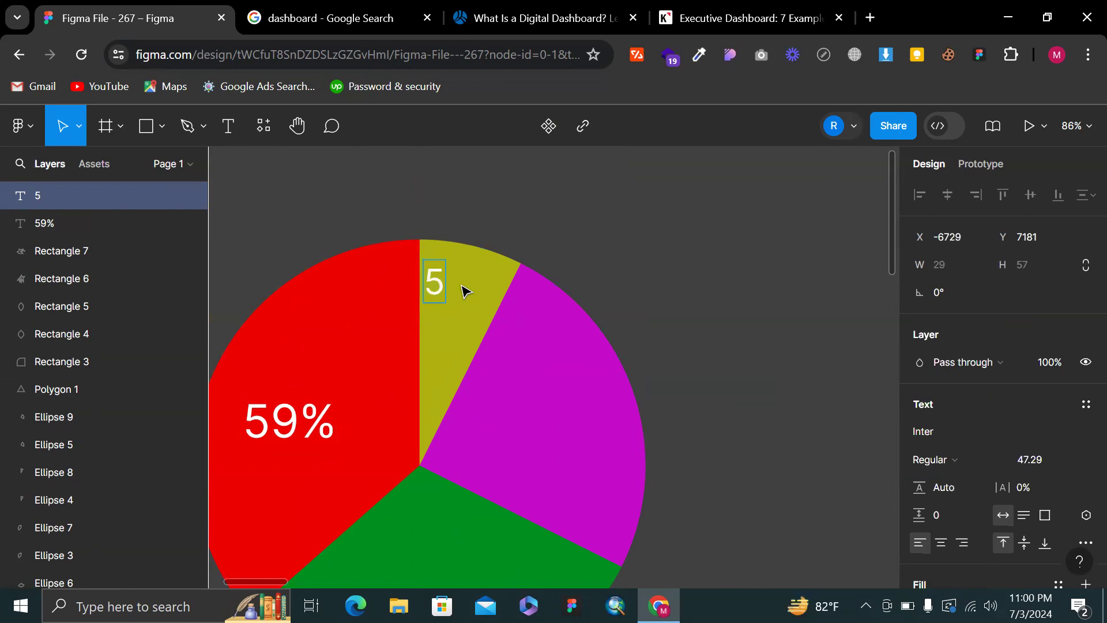
pyautogui.write('%')
pyautogui.press('Escape')
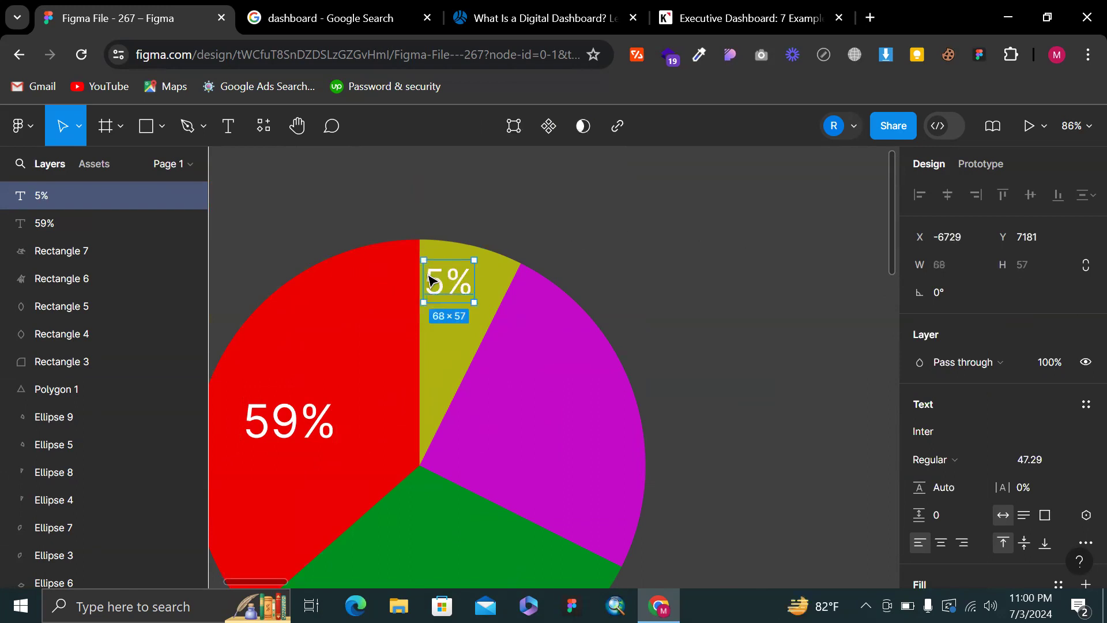
pyautogui.moveTo(435, 275); pyautogui.dragTo(444, 278)
pyautogui.click(697, 201)
pyautogui.scroll(-5, 696, 201)
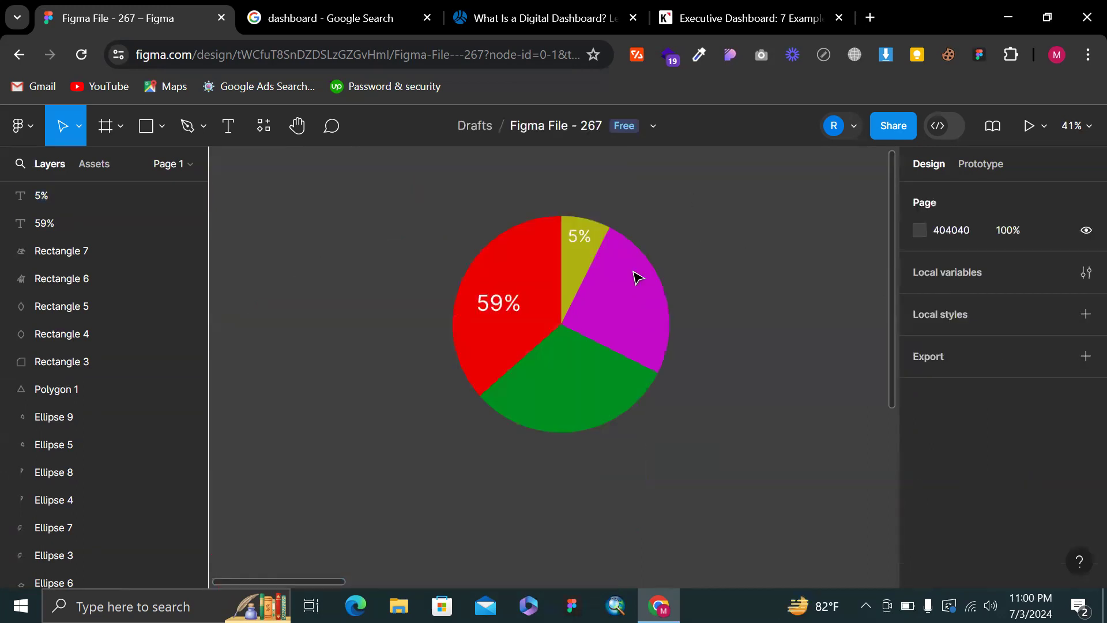
# Switch to the digital dashboard article in the browser and examine its Product Mix donut chart
pyautogui.click(276, 11)
pyautogui.click(518, 16)
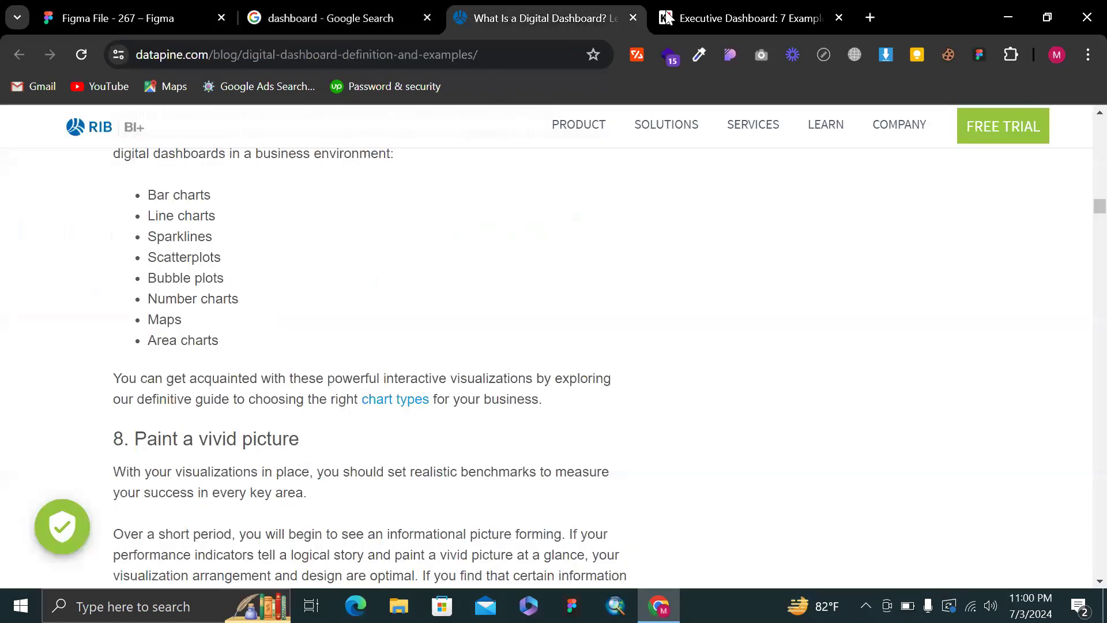
pyautogui.scroll(10, 469, 343)
pyautogui.scroll(15, 468, 344)
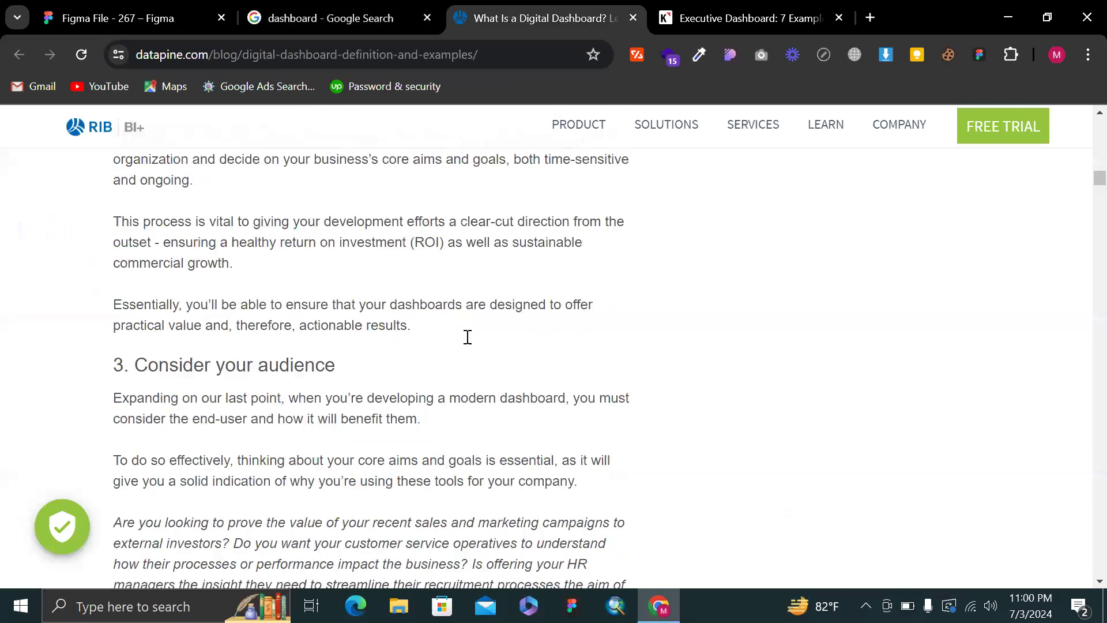
pyautogui.scroll(8, 467, 343)
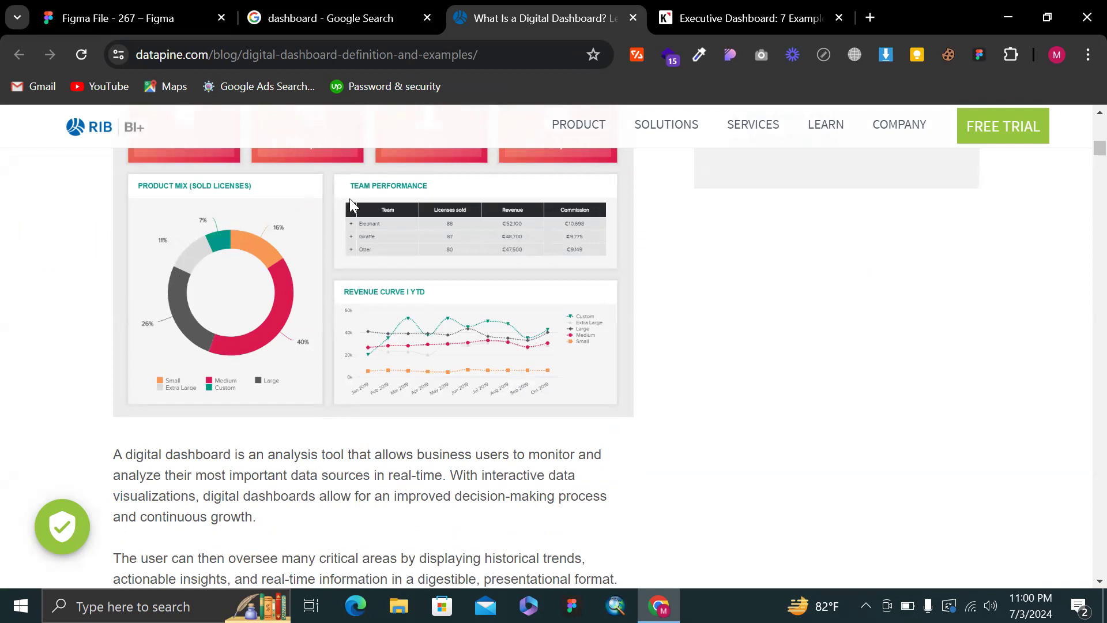
# Return to the Figma file and hollow out the upper chart's magenta slice to an inner ratio of about 69.44%
pyautogui.click(134, 9)
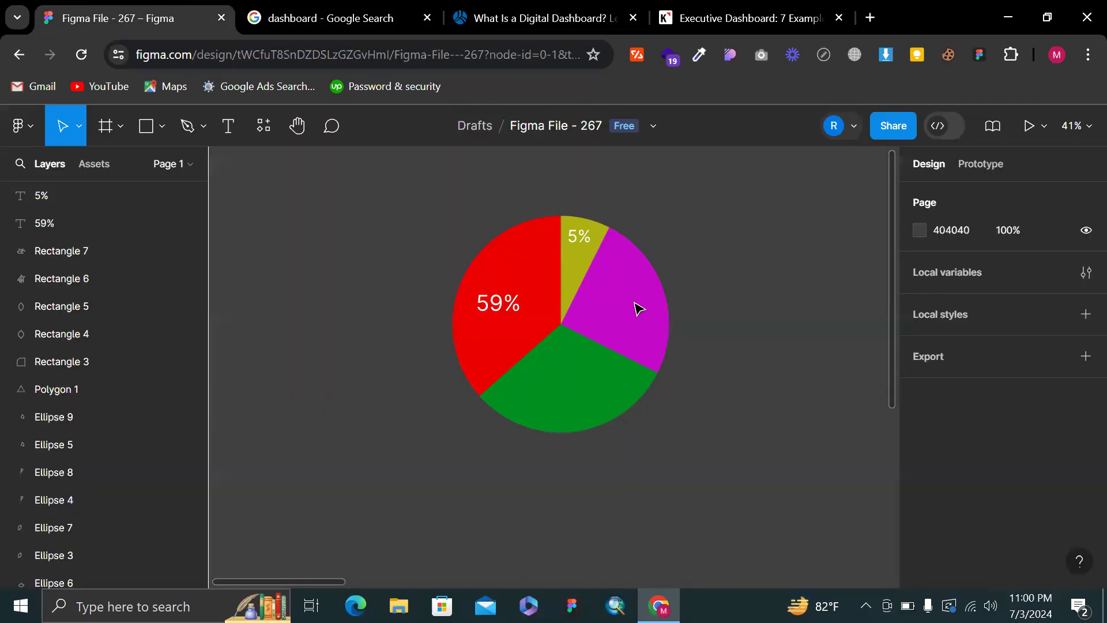
pyautogui.click(652, 317)
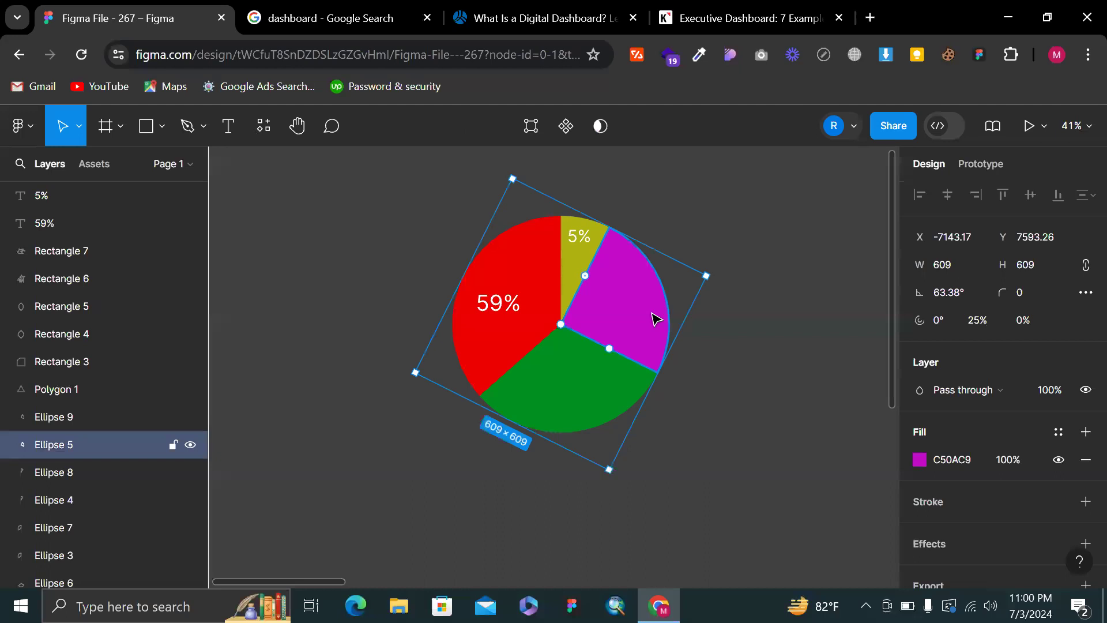
pyautogui.scroll(5, 630, 306)
pyautogui.click(831, 221)
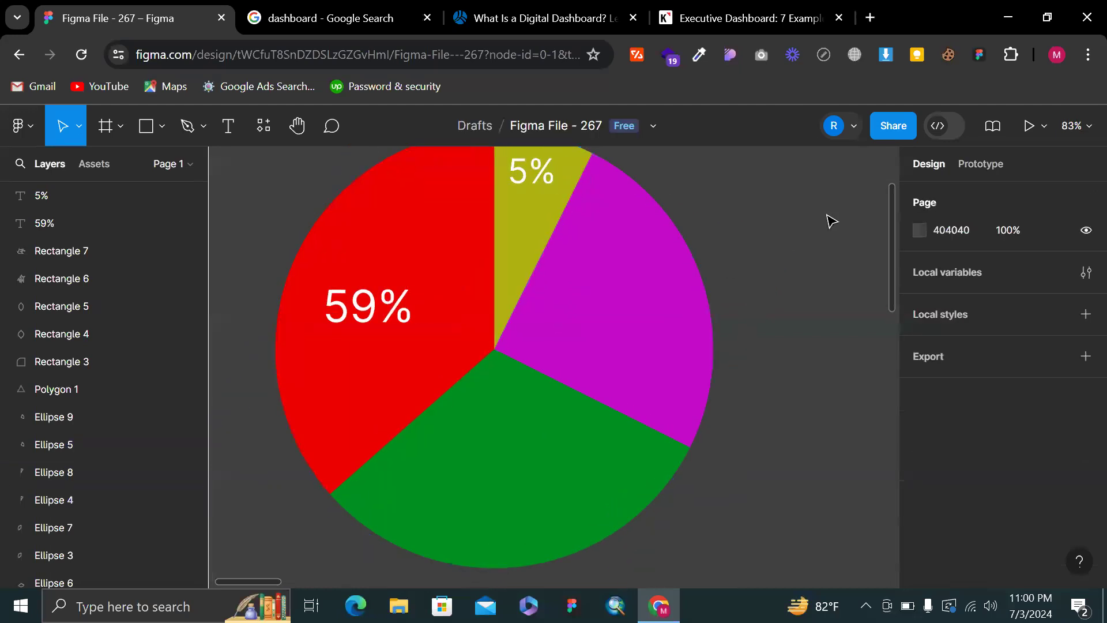
pyautogui.click(672, 306)
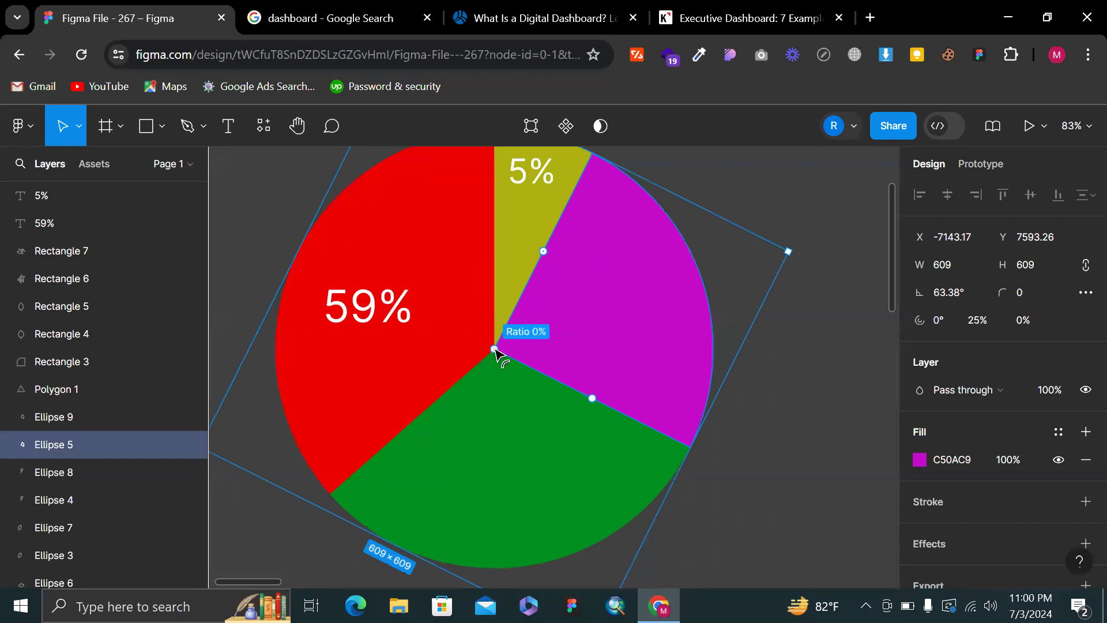
pyautogui.moveTo(495, 350); pyautogui.dragTo(639, 300)
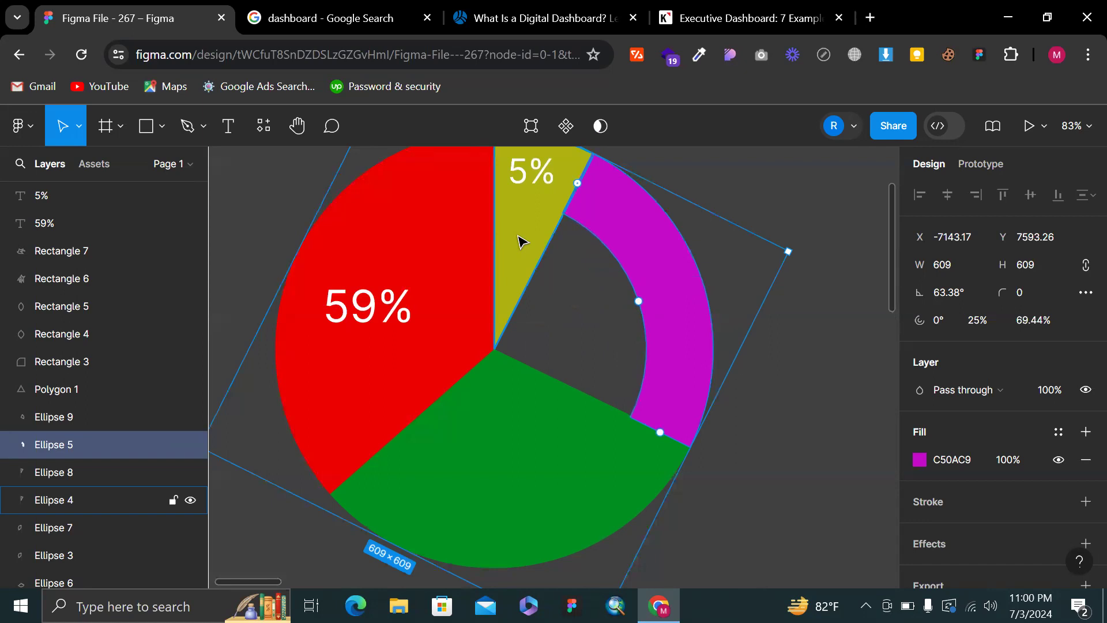
# Set the inner ratio of the magenta slice to exactly 70%
pyautogui.click(522, 242)
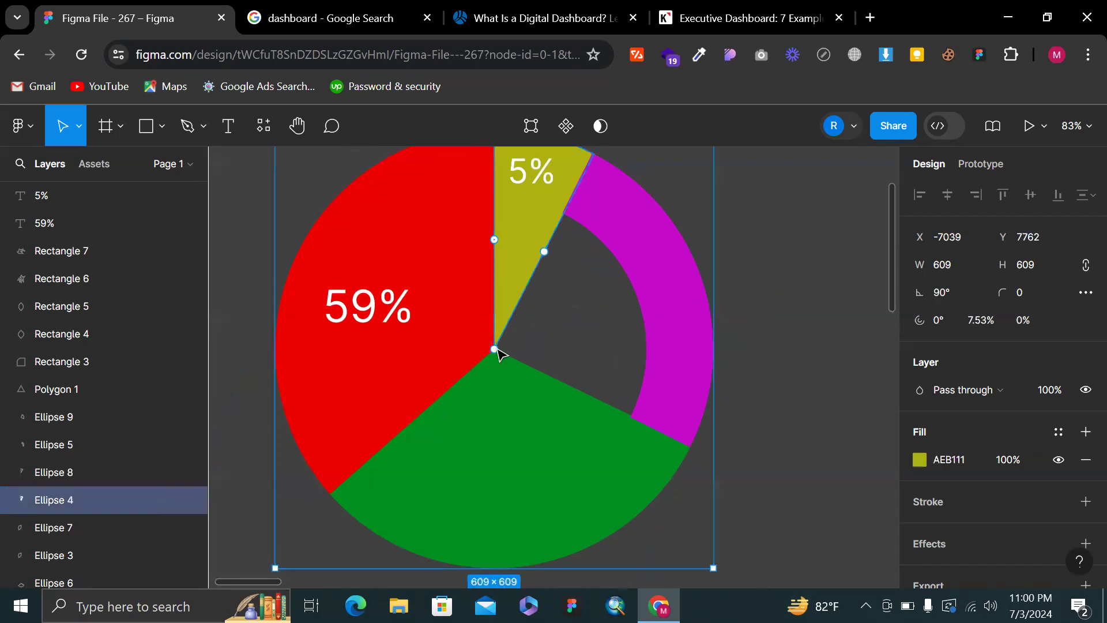
pyautogui.click(663, 277)
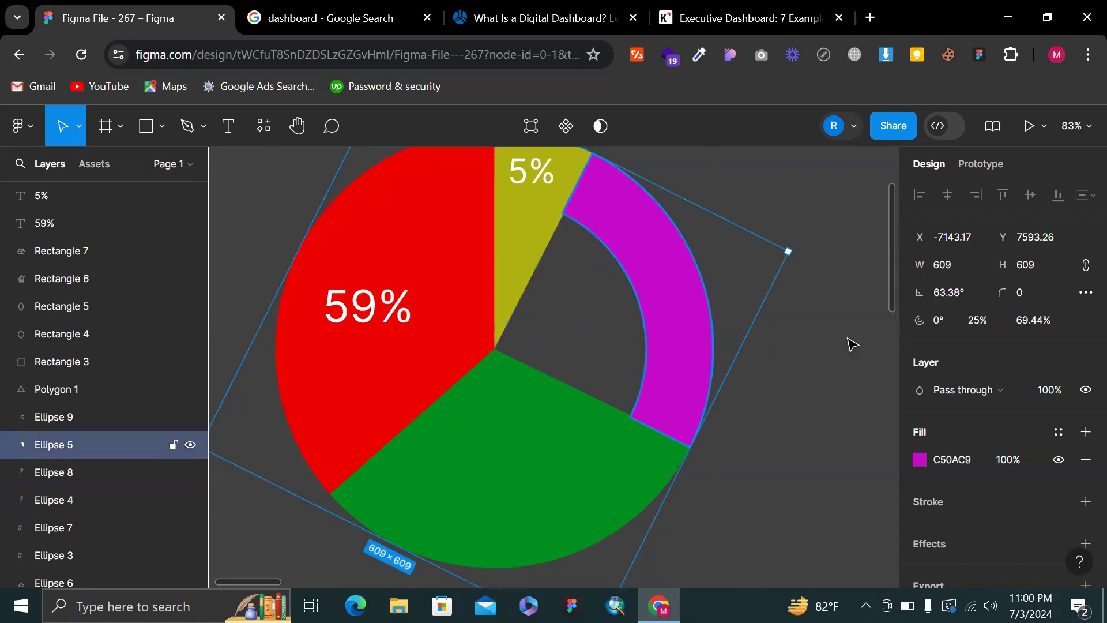
pyautogui.click(1033, 320)
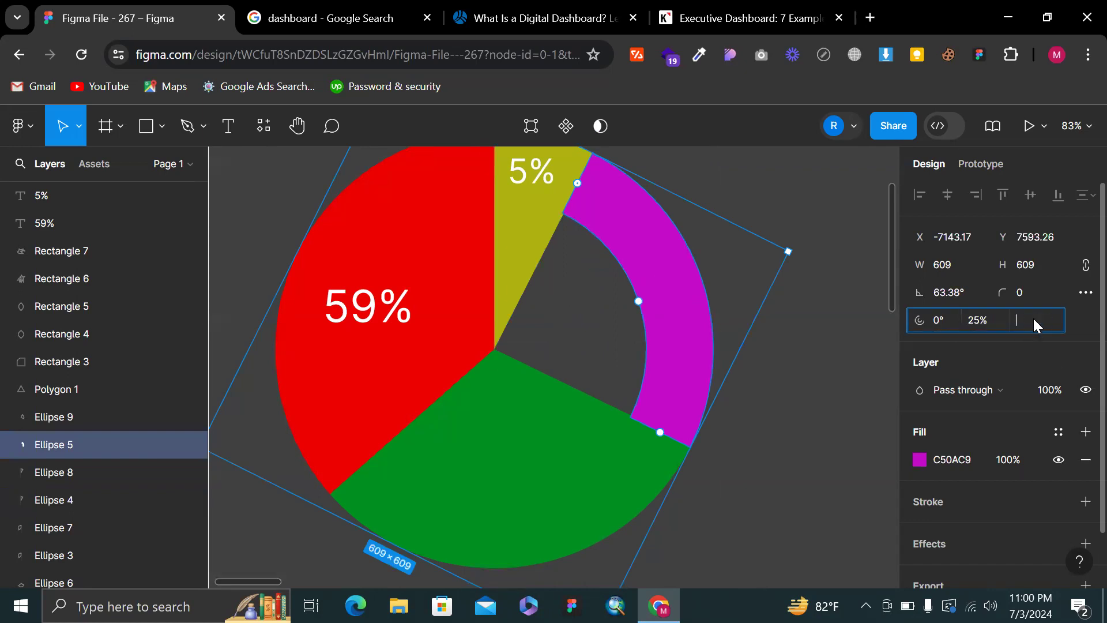
pyautogui.press('Return')
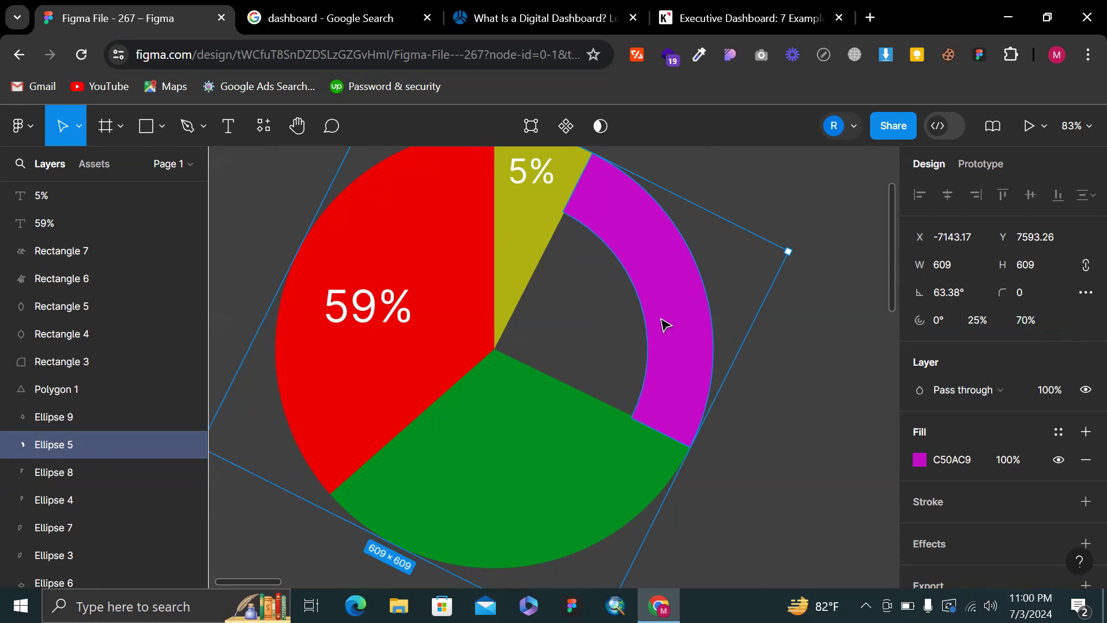
pyautogui.press('Escape')
pyautogui.click(517, 274)
pyautogui.press('Escape')
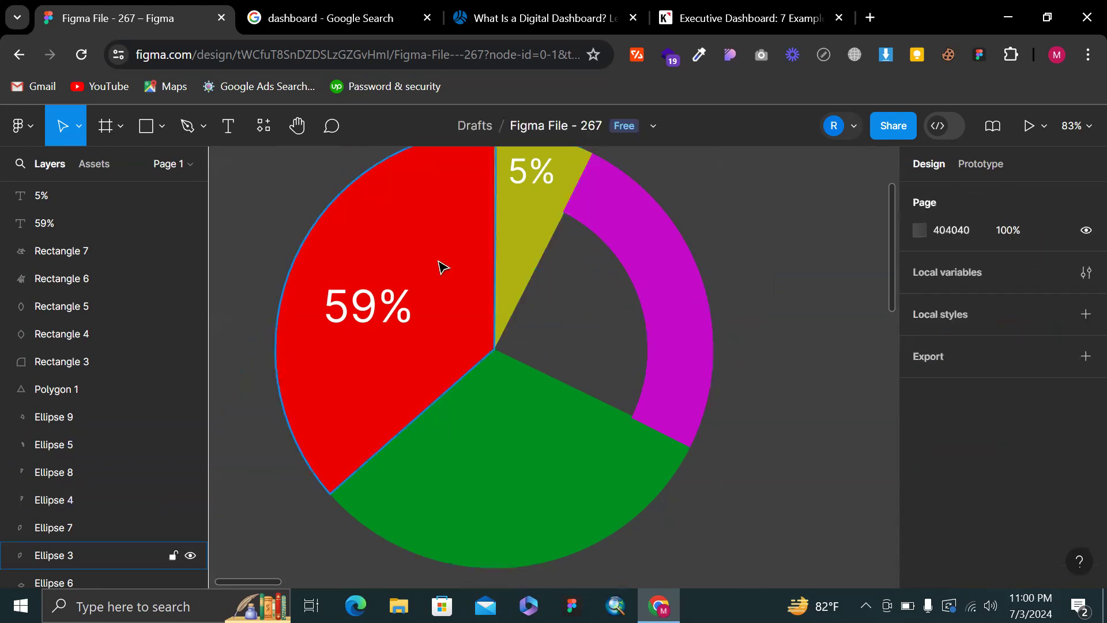
# Set the inner ratio of the upper chart's green and red slices to 70%
pyautogui.click(526, 450)
pyautogui.keyDown('shift'); pyautogui.click(531, 452); pyautogui.keyUp('shift')
pyautogui.click(1036, 321)
pyautogui.write('70')
pyautogui.press('Return')
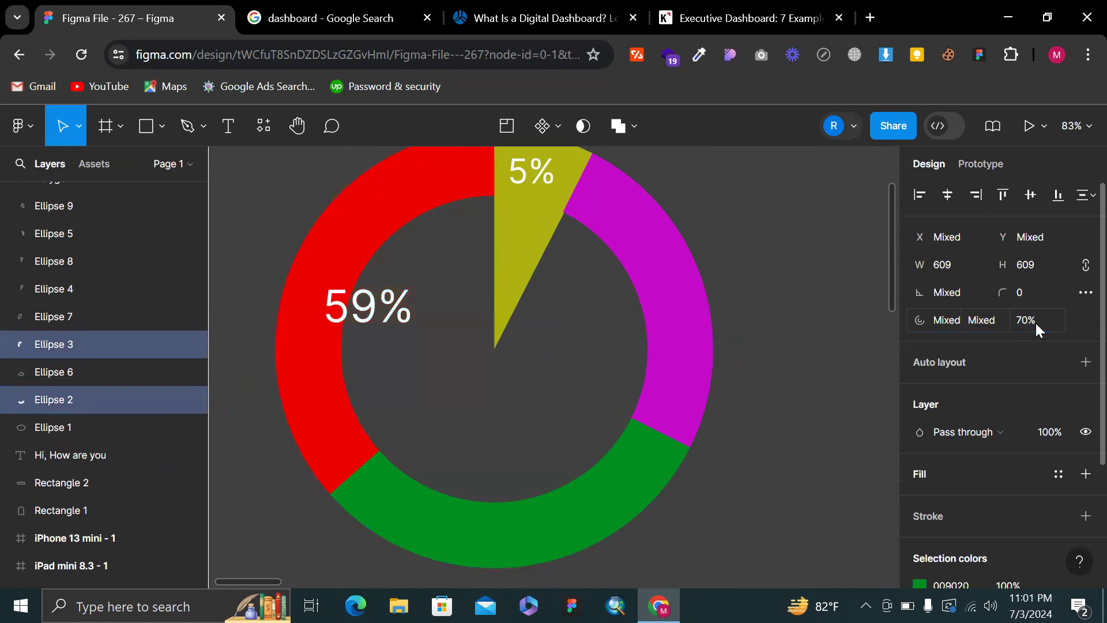
pyautogui.click(869, 284)
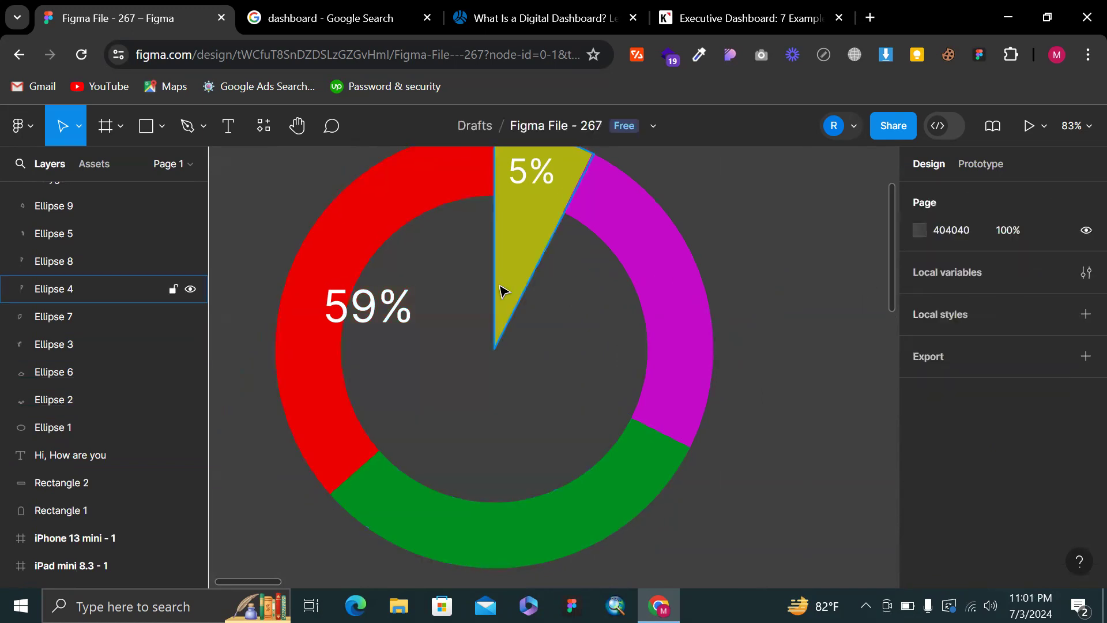
# Set the inner ratio of the yellow slice to 70% as well
pyautogui.click(502, 292)
pyautogui.click(1030, 323)
pyautogui.write('70')
pyautogui.press('Return')
pyautogui.click(872, 284)
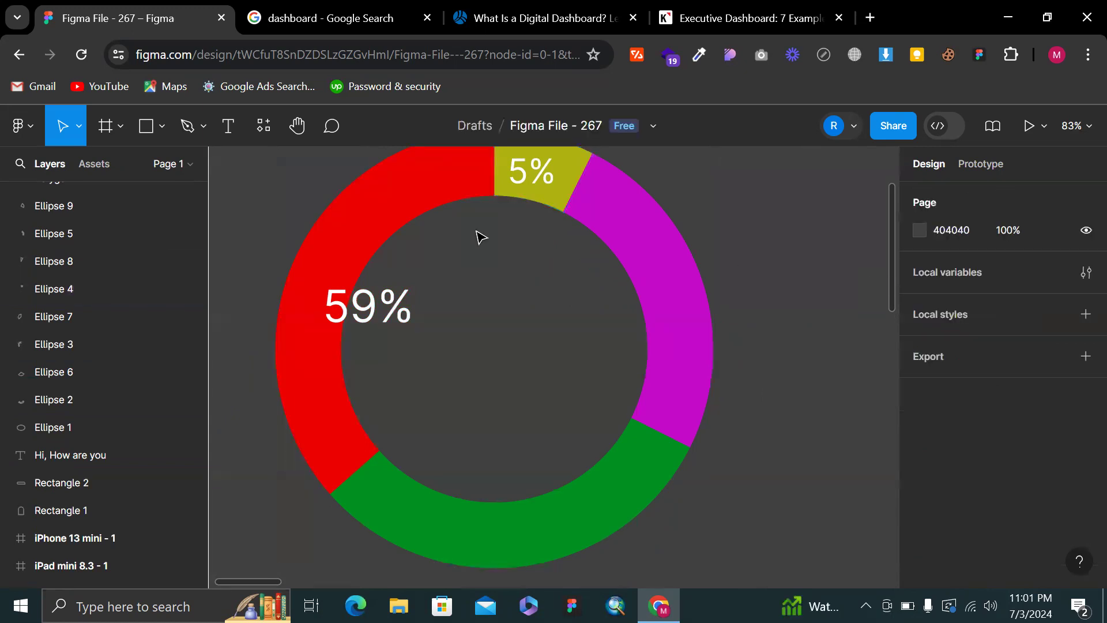
# Switch to the browser's dashboard articles and compare the ring thickness of the Page Views and Product Mix donut charts
pyautogui.scroll(-5, 527, 237)
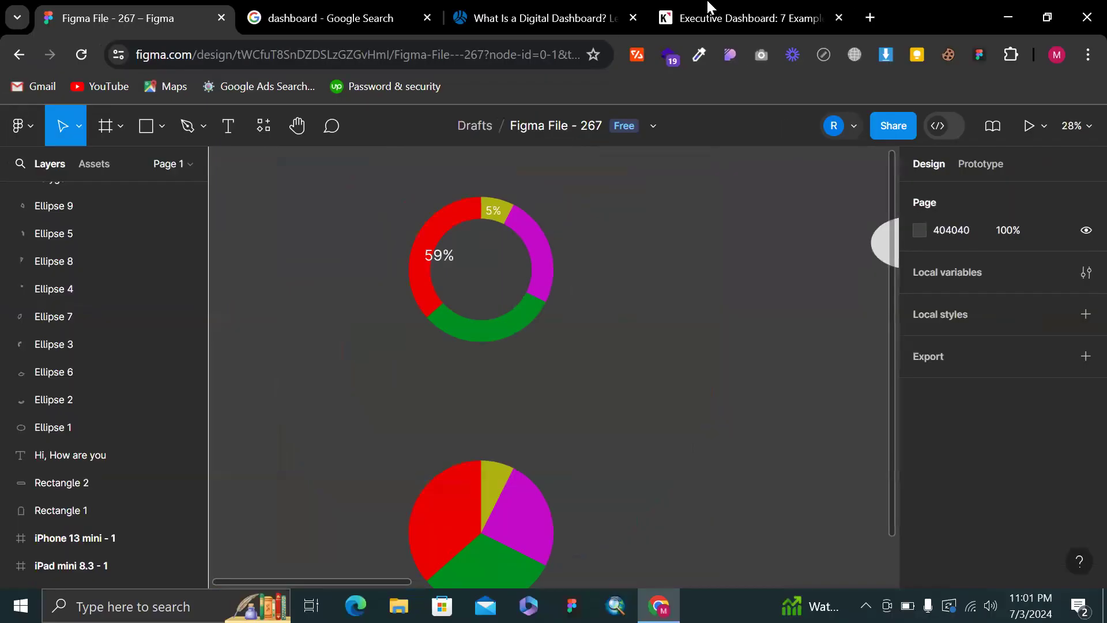
pyautogui.click(708, 7)
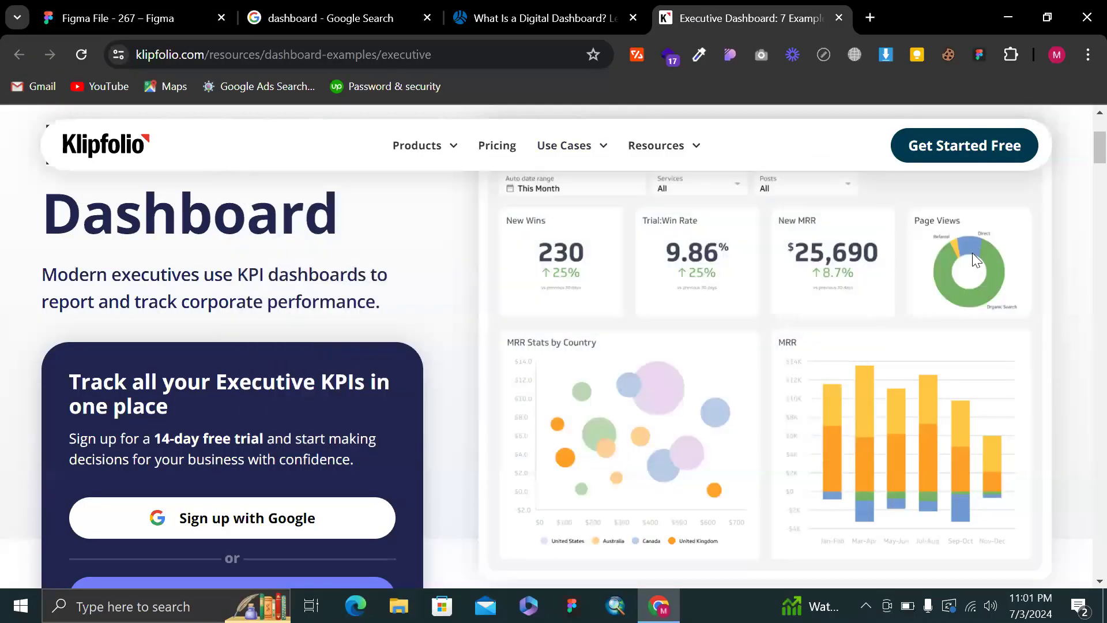
pyautogui.click(594, 21)
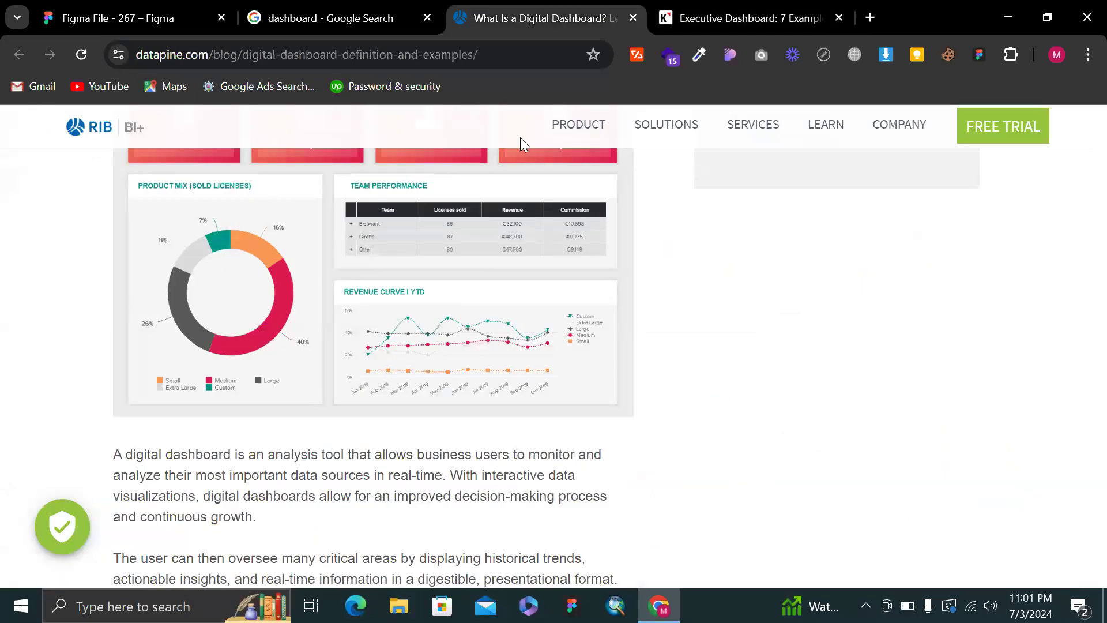
pyautogui.click(755, 7)
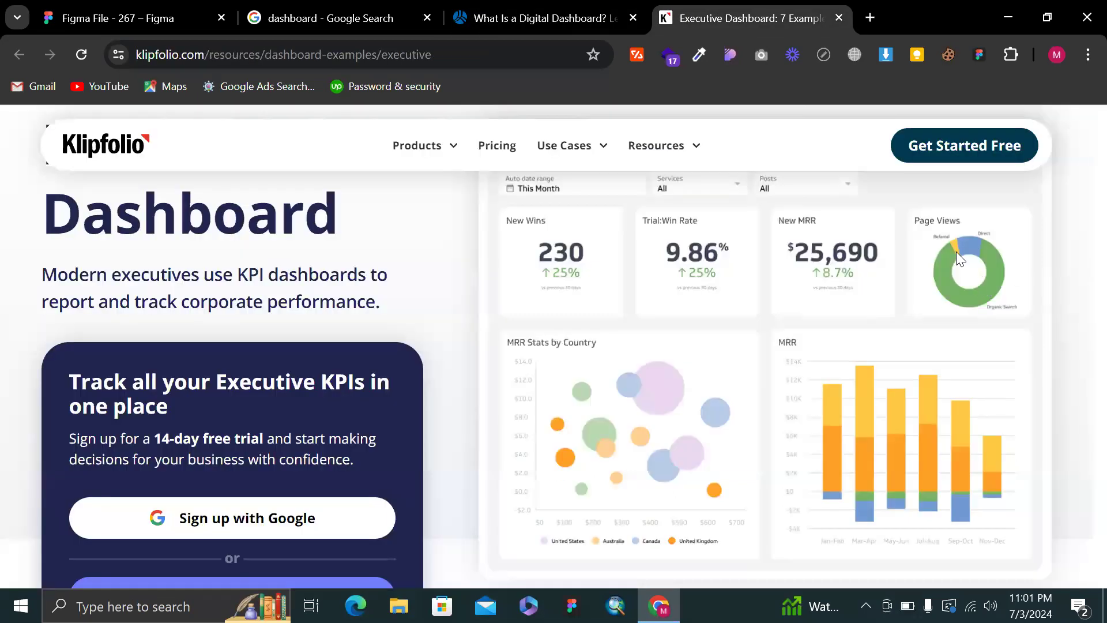
pyautogui.click(526, 8)
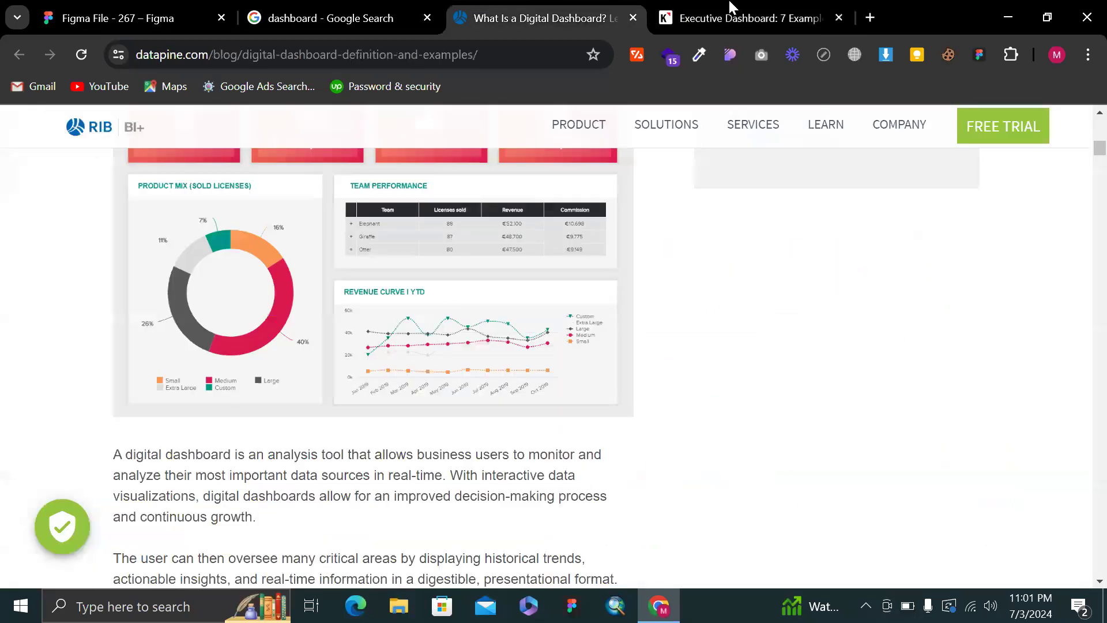
pyautogui.click(714, 7)
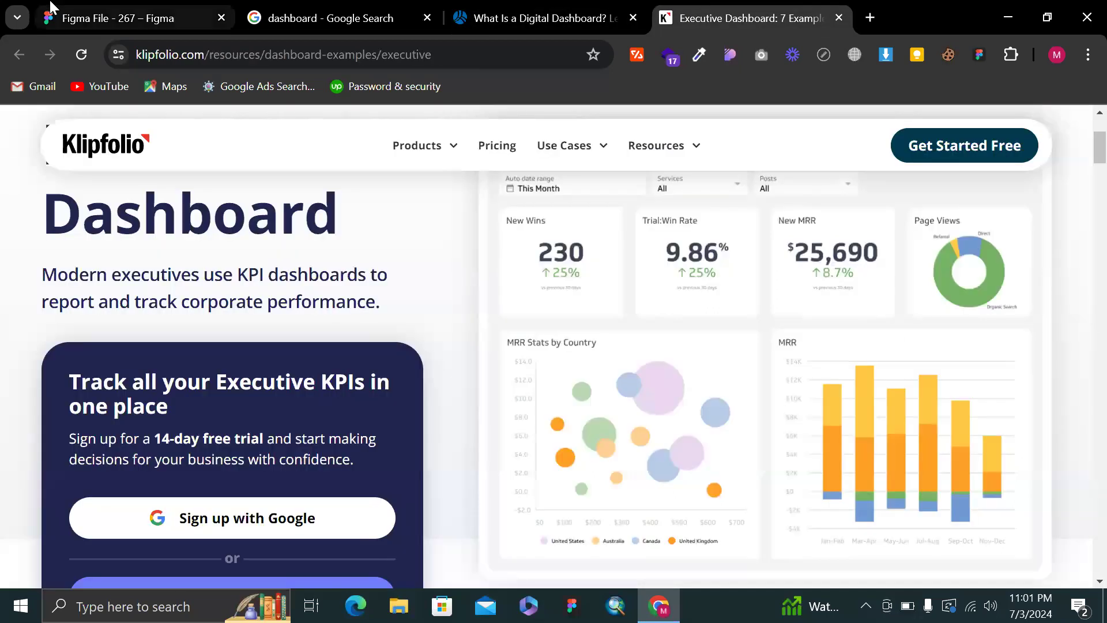
# Return to the Figma file and set the green slice's inner ratio to 50%
pyautogui.click(121, 17)
pyautogui.click(484, 325)
pyautogui.scroll(5, 483, 325)
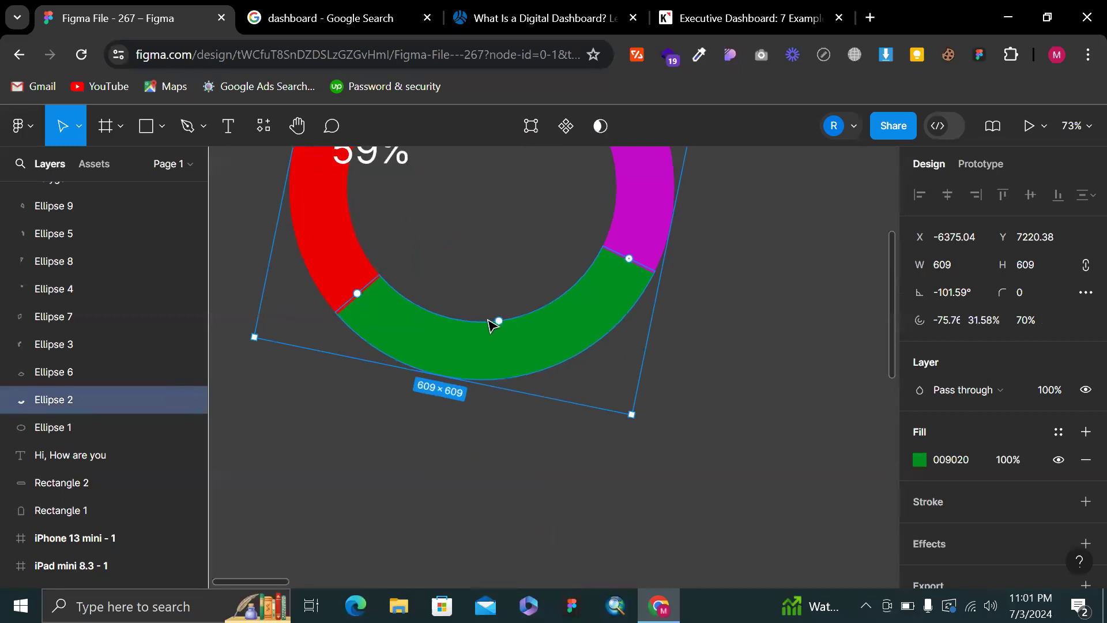
pyautogui.moveTo(499, 321); pyautogui.dragTo(502, 293)
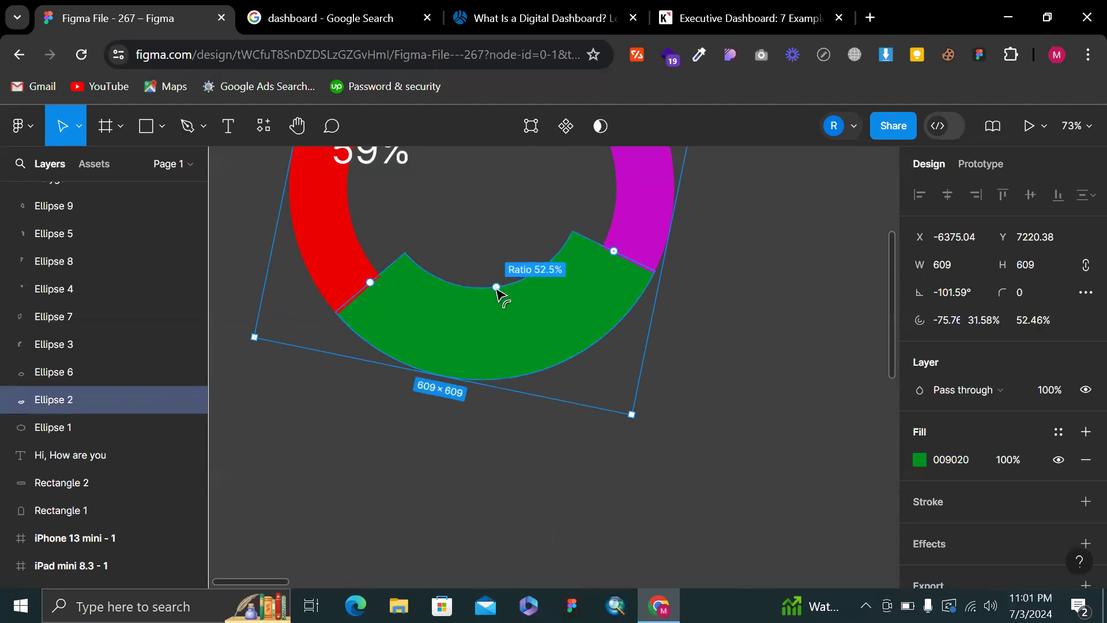
pyautogui.click(1034, 320)
pyautogui.write('50')
pyautogui.press('Return')
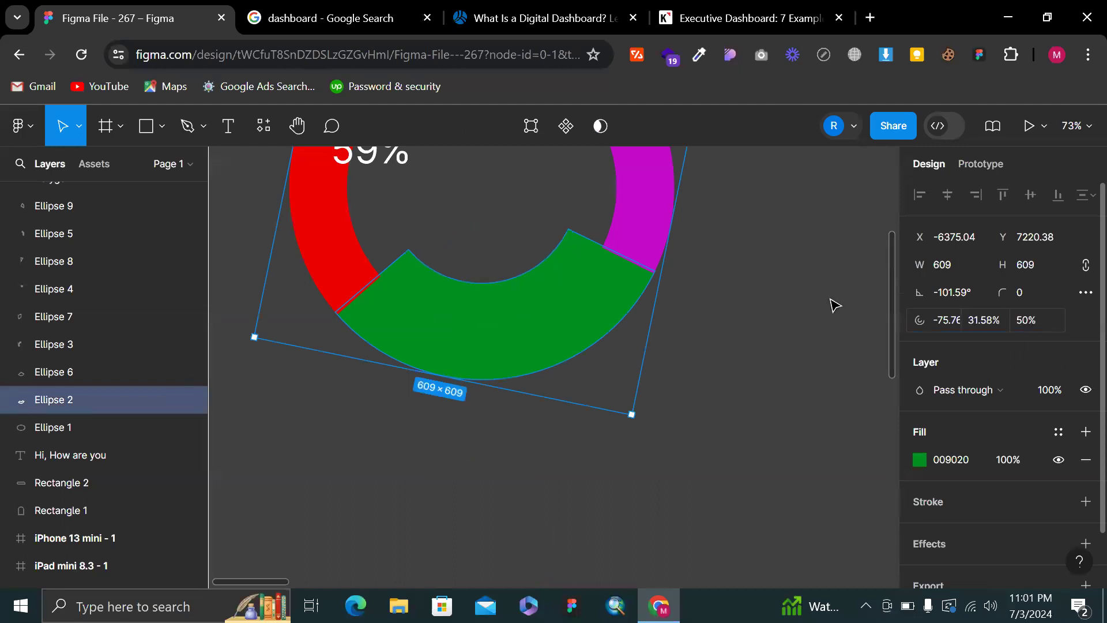
# Set the inner ratio of the red, yellow and magenta slices together to 50%
pyautogui.click(364, 271)
pyautogui.scroll(3, 365, 271)
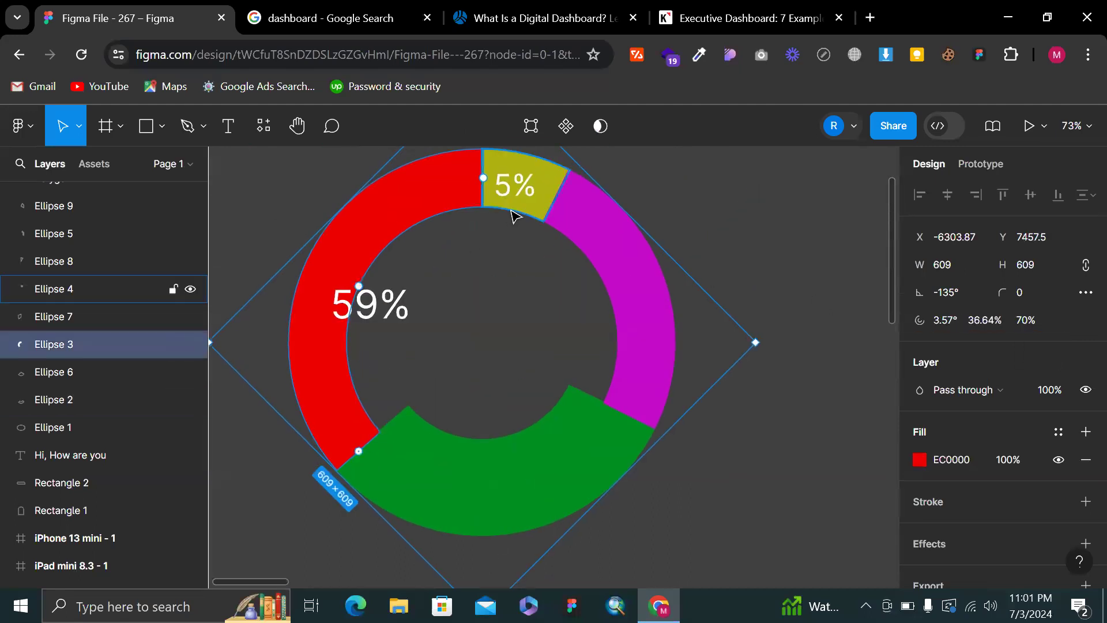
pyautogui.keyDown('shift'); pyautogui.click(513, 215); pyautogui.keyUp('shift')
pyautogui.keyDown('shift'); pyautogui.click(620, 278); pyautogui.keyUp('shift')
pyautogui.click(1033, 324)
pyautogui.press('Return')
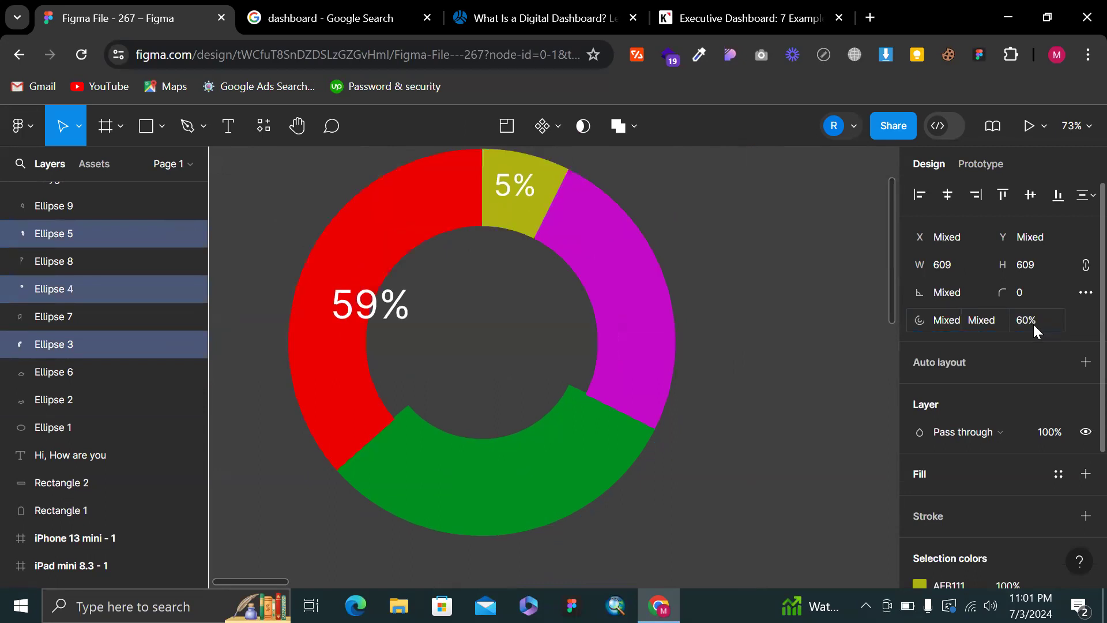
pyautogui.click(1033, 324)
pyautogui.write('50')
pyautogui.press('Return')
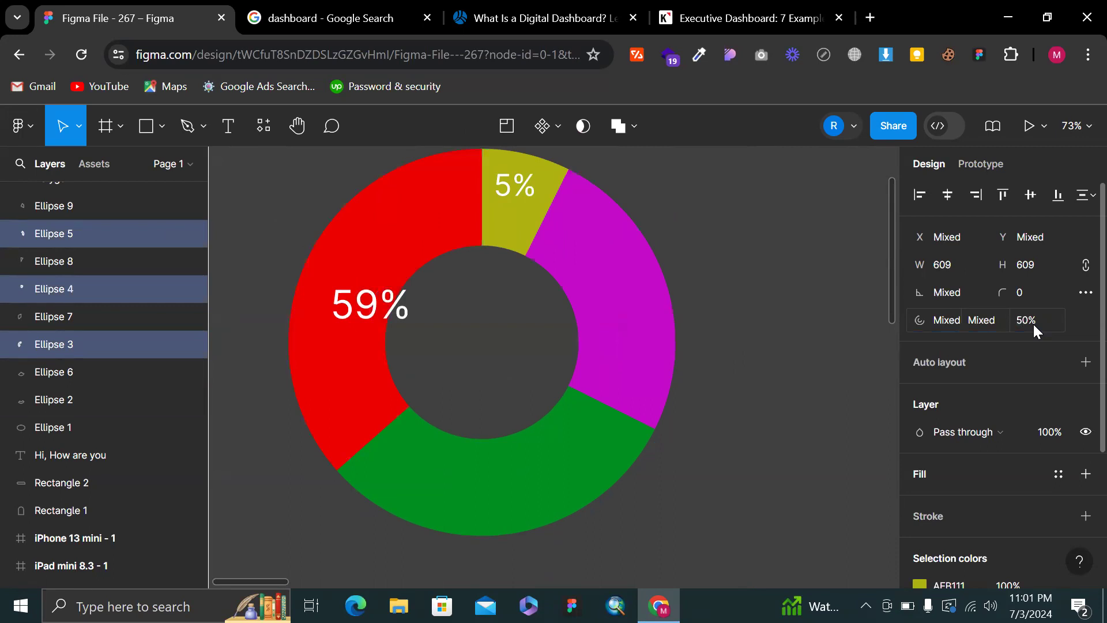
pyautogui.click(829, 318)
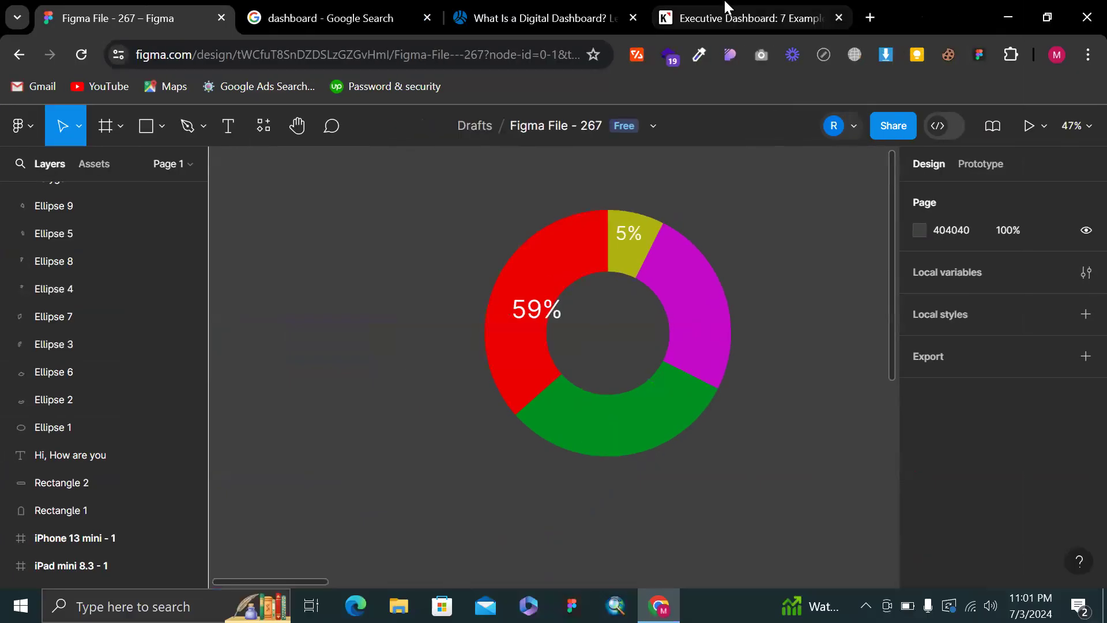
# Revisit the executive dashboard's Page Views donut, return to the Figma file and delete the lower pie's yellow, magenta and green slices
pyautogui.click(749, 17)
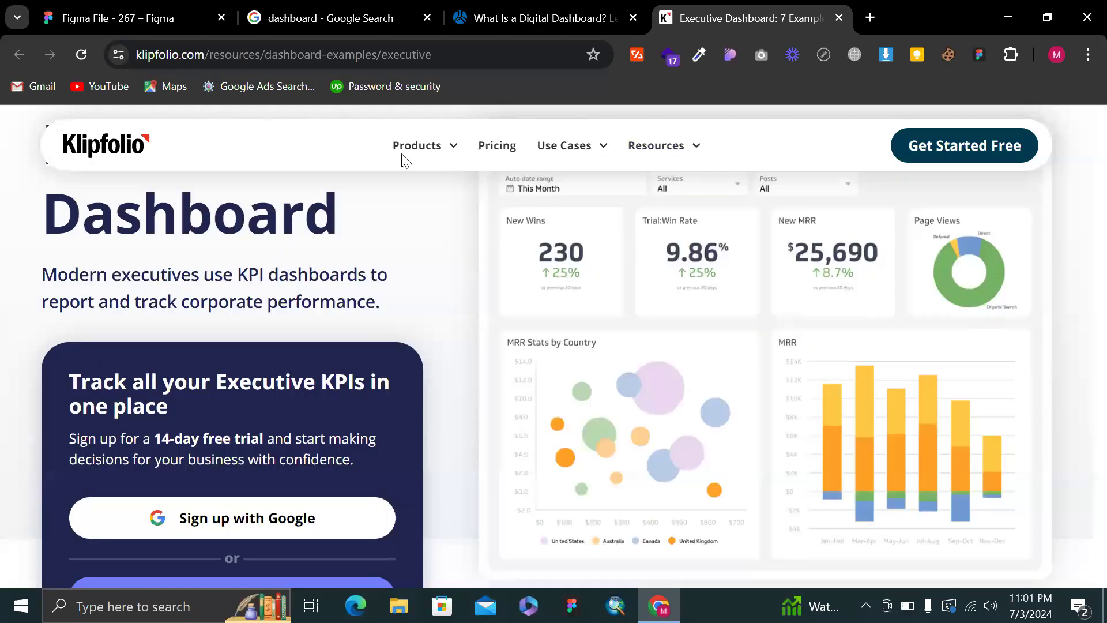
pyautogui.click(119, 17)
pyautogui.scroll(-3, 651, 162)
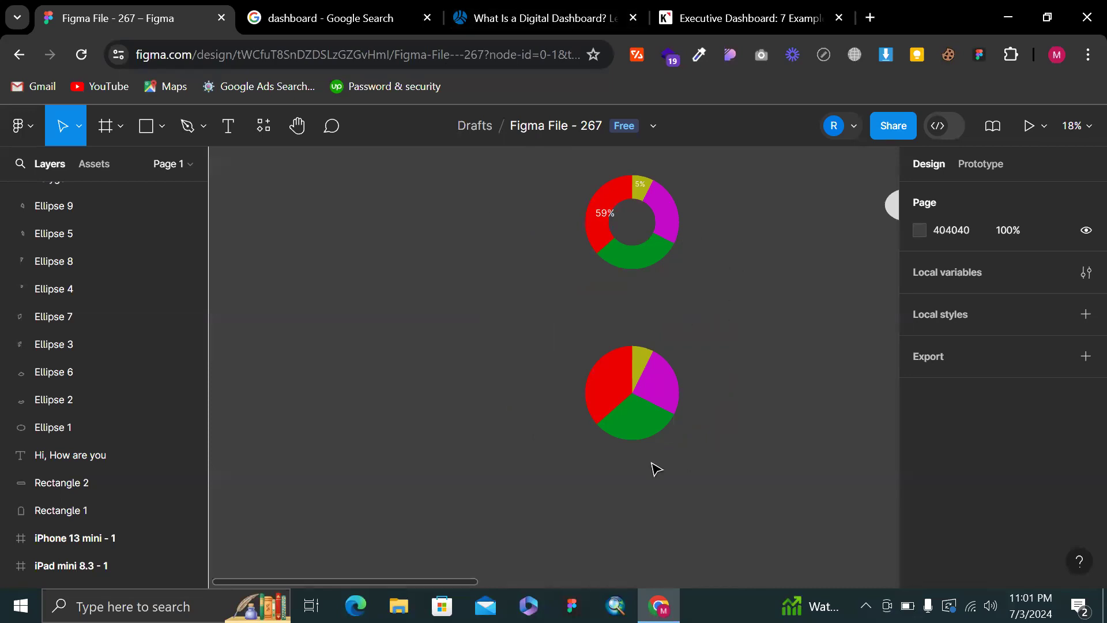
pyautogui.moveTo(656, 469); pyautogui.dragTo(667, 354)
pyautogui.press('Delete')
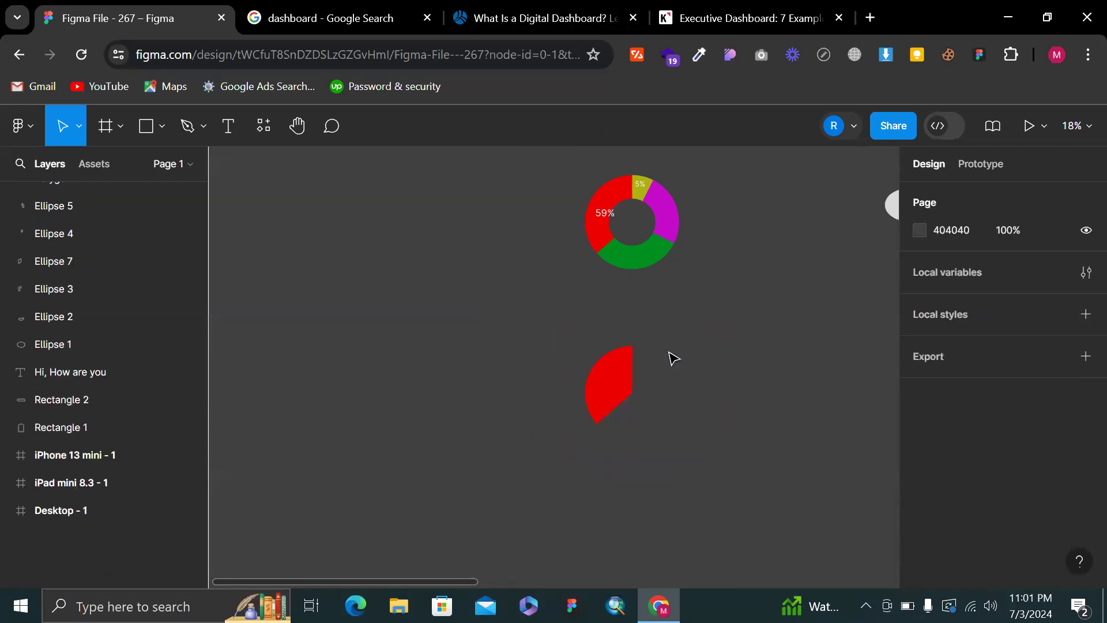
# Hollow out the remaining red slice of the lower pie to a 69.37% inner ratio and rotate it to -95.75°
pyautogui.click(611, 394)
pyautogui.scroll(5, 662, 401)
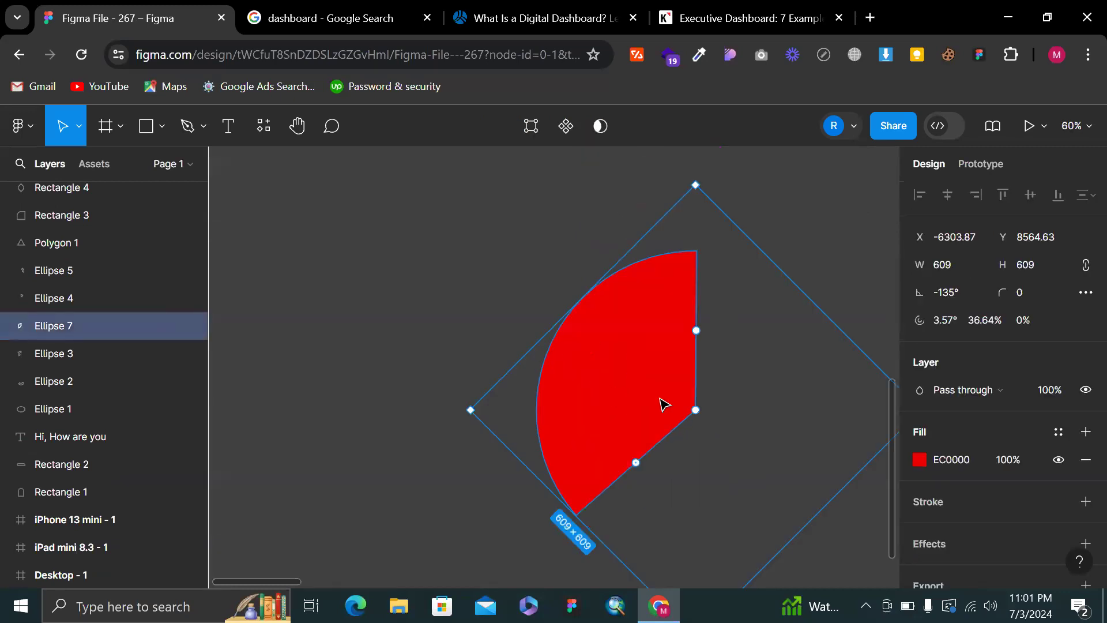
pyautogui.moveTo(664, 401); pyautogui.dragTo(658, 346)
pyautogui.moveTo(690, 182); pyautogui.dragTo(579, 263)
pyautogui.moveTo(674, 542); pyautogui.dragTo(514, 296)
pyautogui.hotkey('ctrl', 'z')
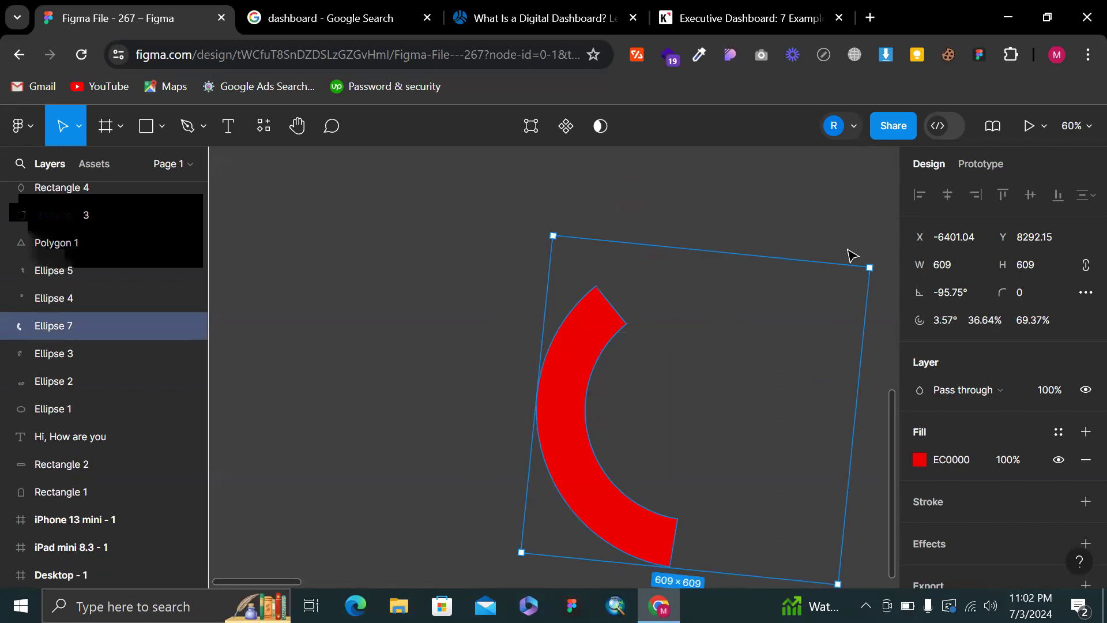
# Rotate the hollow red arc to -90°
pyautogui.moveTo(843, 239); pyautogui.dragTo(857, 239)
pyautogui.hotkey('ctrl', 'z')
pyautogui.moveTo(911, 474); pyautogui.dragTo(803, 508)
pyautogui.hotkey('ctrl', 'z')
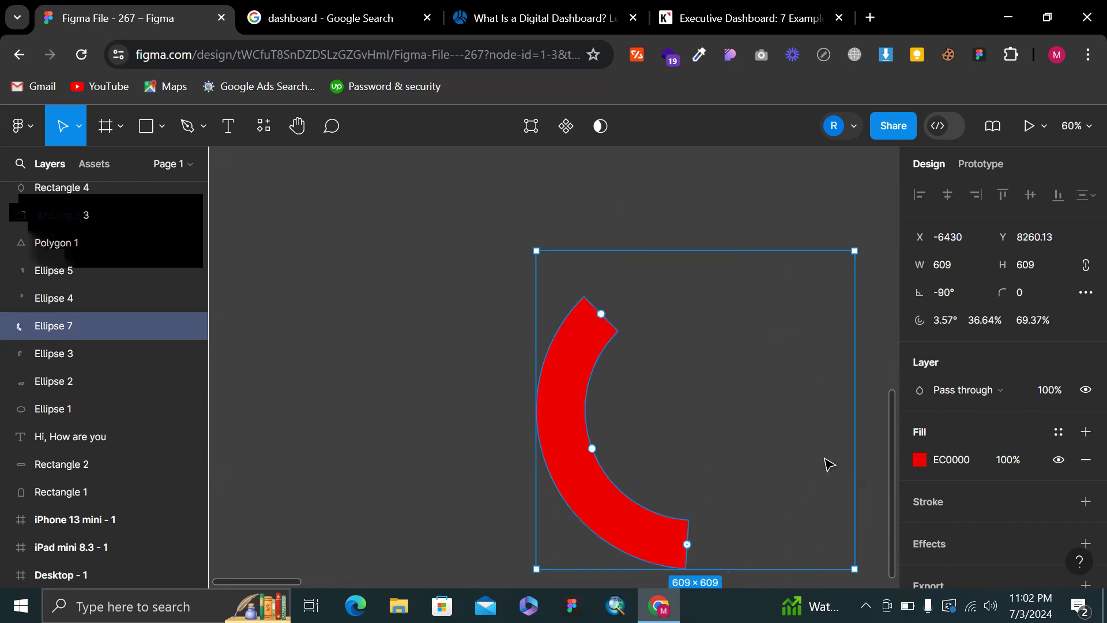
pyautogui.hotkey('ctrl', 'z')
pyautogui.hotkey('ctrl', 'z')
pyautogui.hotkey('ctrl', 'z')
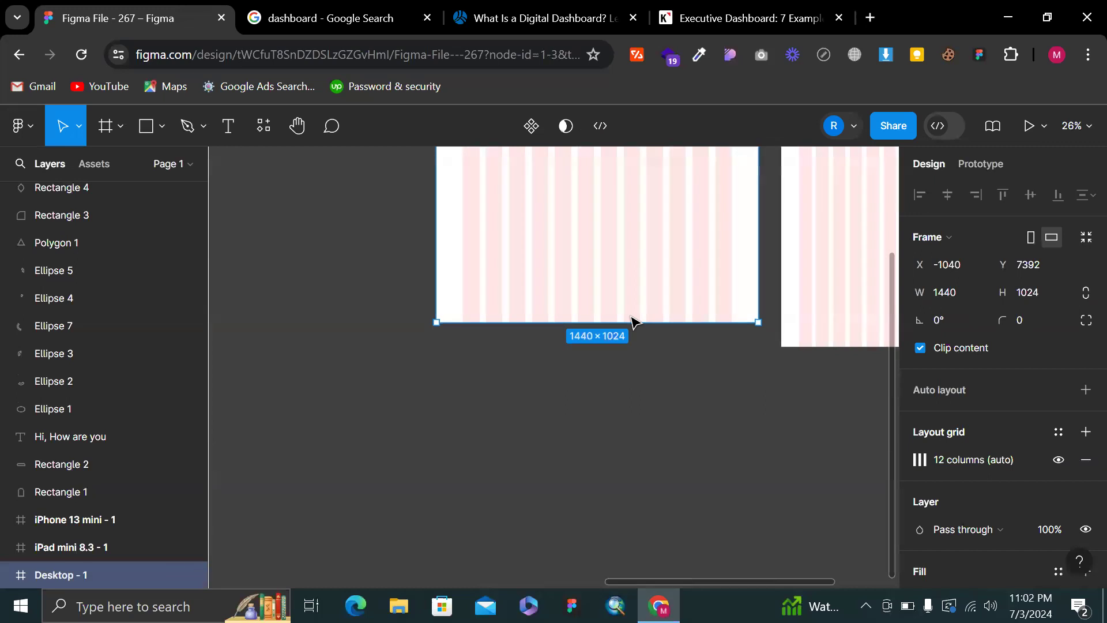
# Draw an 883 × 883 circle on the empty canvas and shape it into a half ring with -50% sweep and about 64.19% inner ratio
pyautogui.hscroll(-5, 631, 317)
pyautogui.click(569, 328)
pyautogui.press('o')
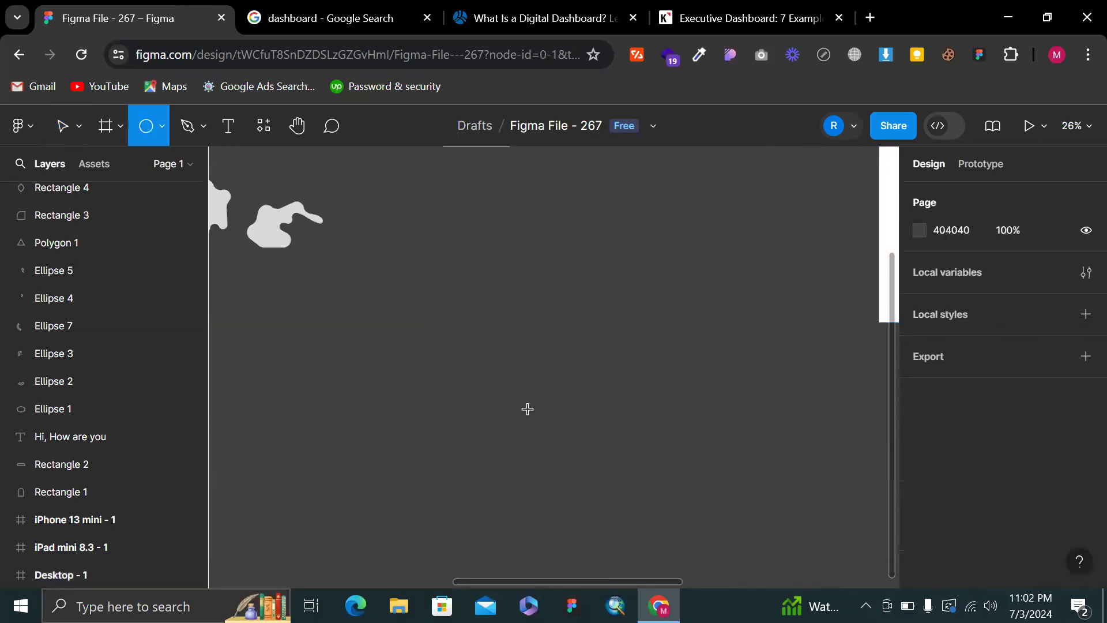
pyautogui.moveTo(423, 314); pyautogui.dragTo(620, 512)
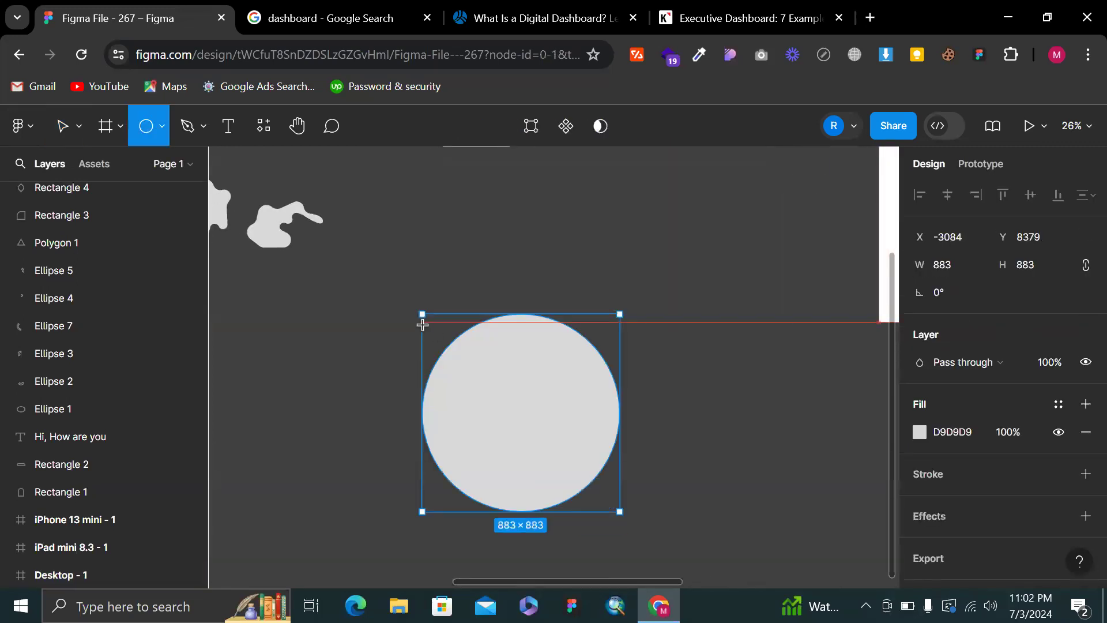
pyautogui.moveTo(616, 415)
pyautogui.mouseDown()
pyautogui.moveTo(425, 478)
pyautogui.moveTo(371, 433)
pyautogui.mouseUp()
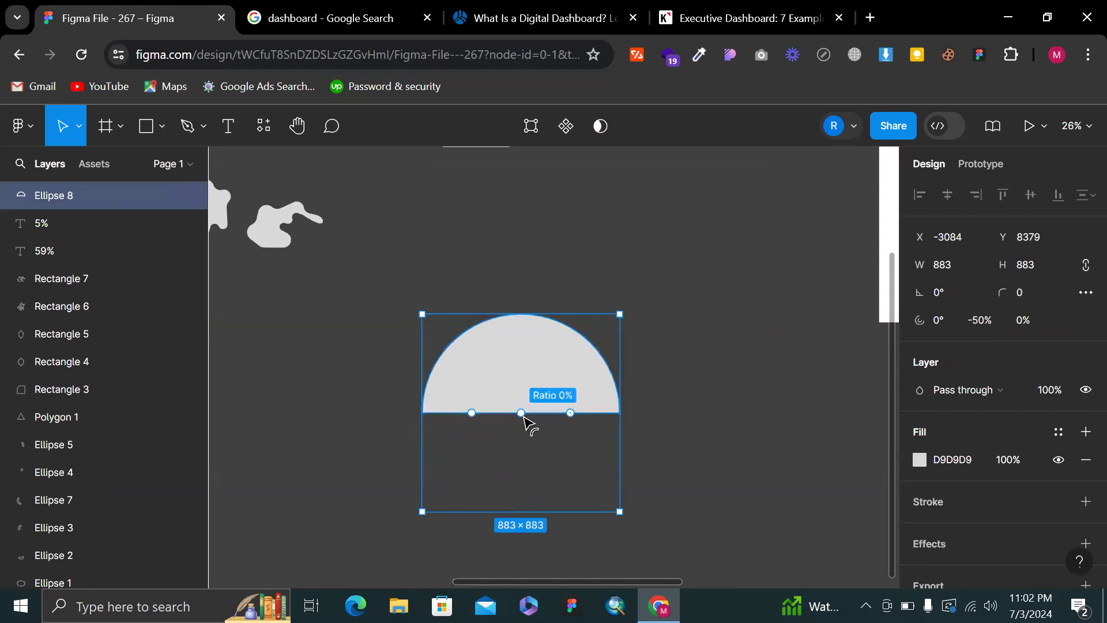
pyautogui.moveTo(530, 361); pyautogui.dragTo(531, 354)
pyautogui.click(725, 304)
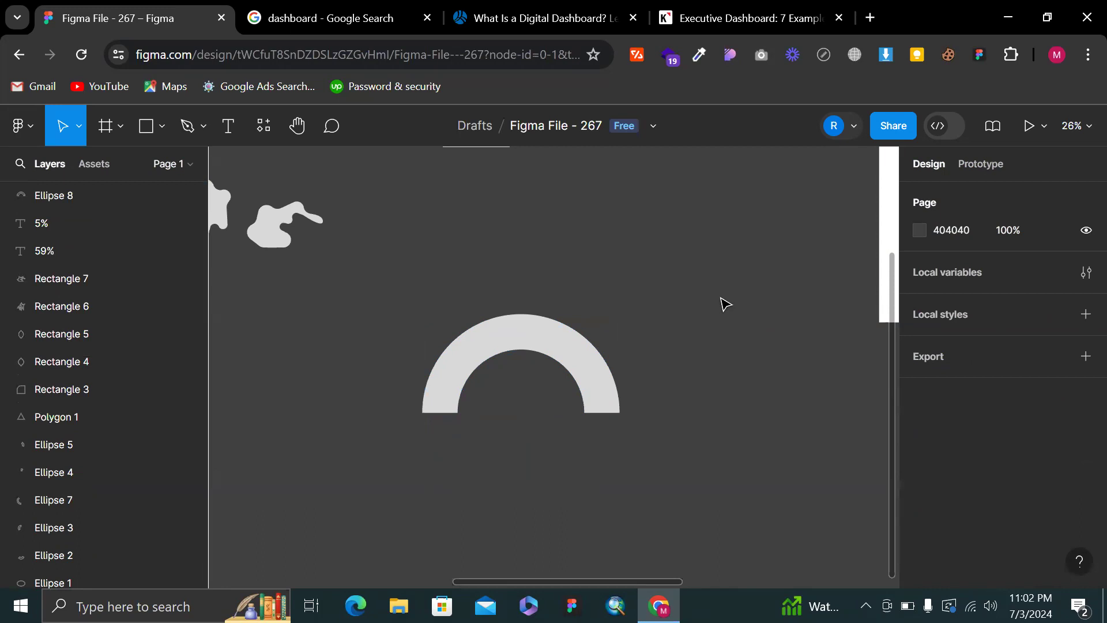
pyautogui.click(530, 347)
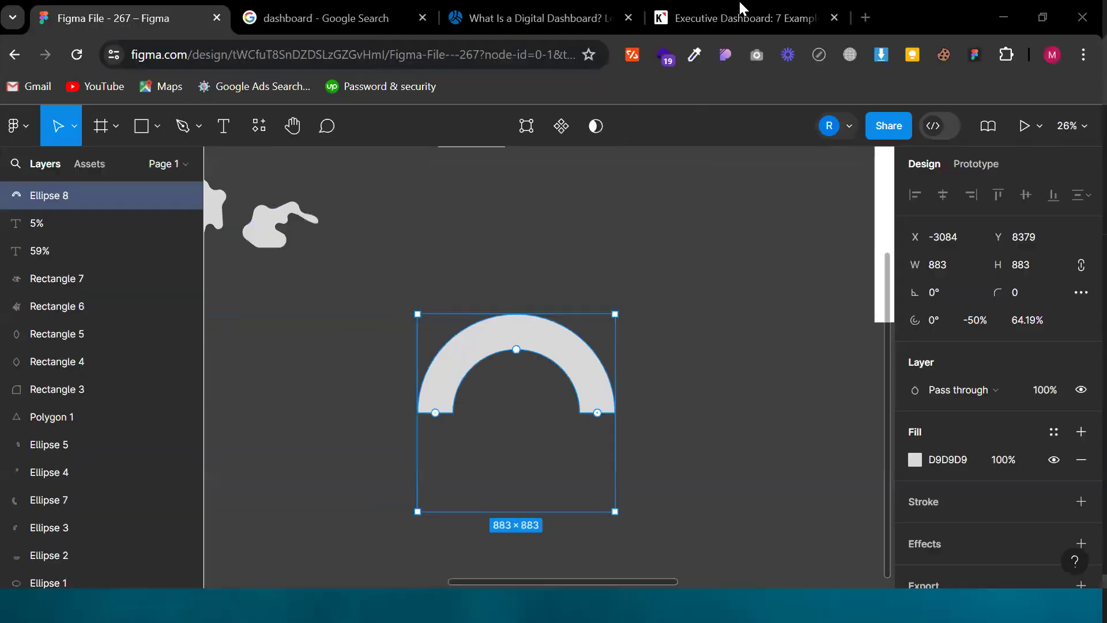
# Look through the dashboard articles and image search results in the browser for chart examples
pyautogui.click(739, 2)
pyautogui.click(329, 18)
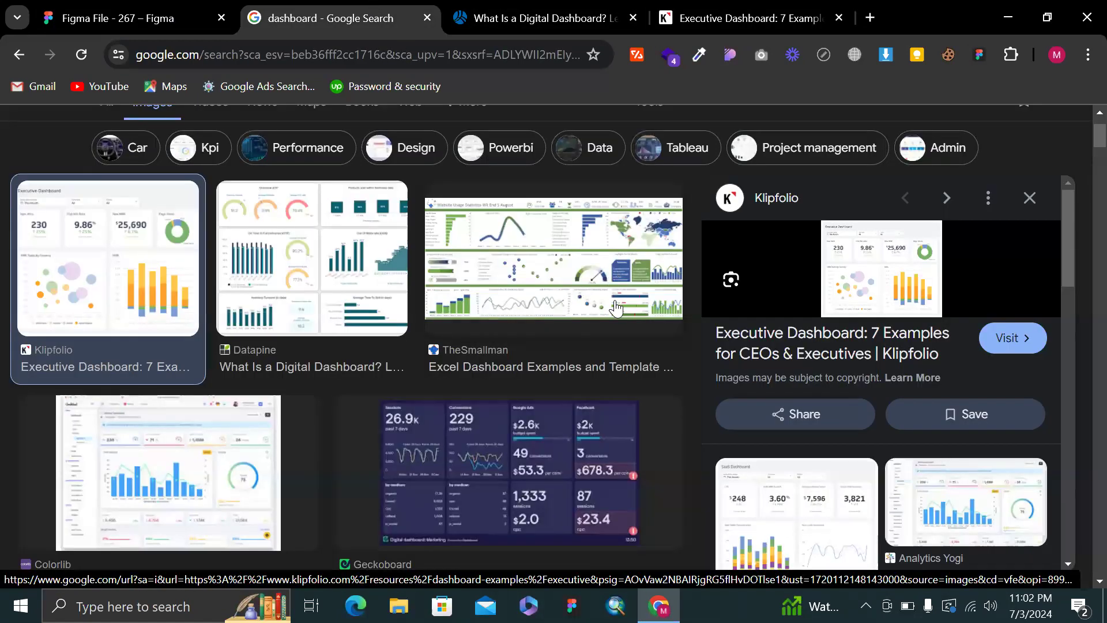
pyautogui.click(510, 20)
# Return to the Figma file, reduce the half ring's sweep to about -6.61% and rotate the segment to 180°
pyautogui.click(171, 5)
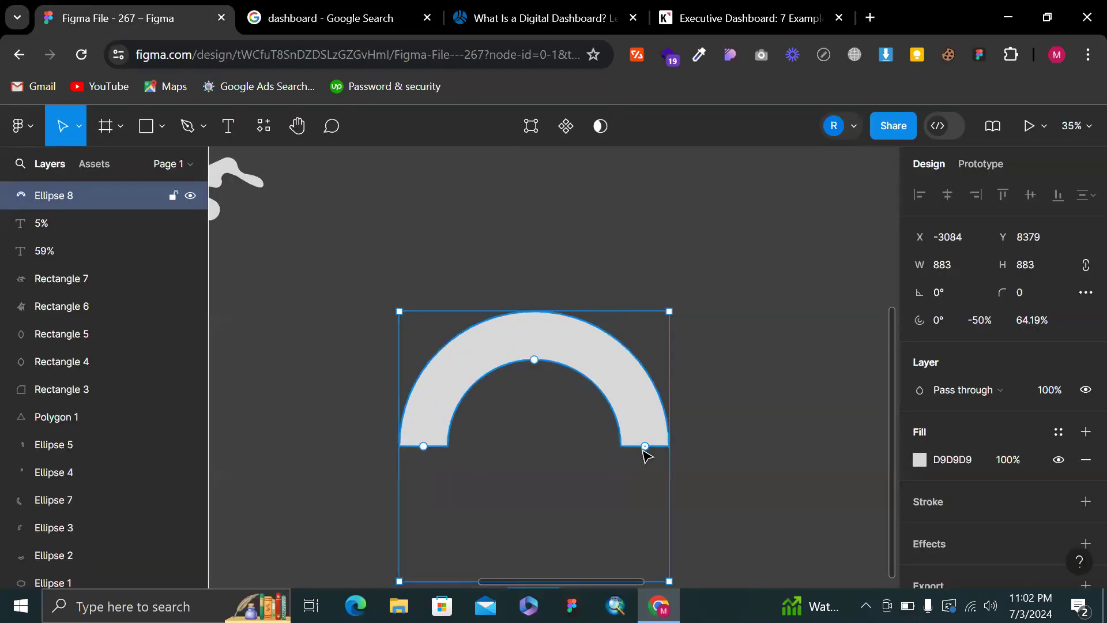
pyautogui.moveTo(645, 448); pyautogui.dragTo(584, 347)
pyautogui.hotkey('ctrl', 'z')
pyautogui.moveTo(424, 447); pyautogui.dragTo(615, 409)
pyautogui.moveTo(369, 297); pyautogui.dragTo(422, 527)
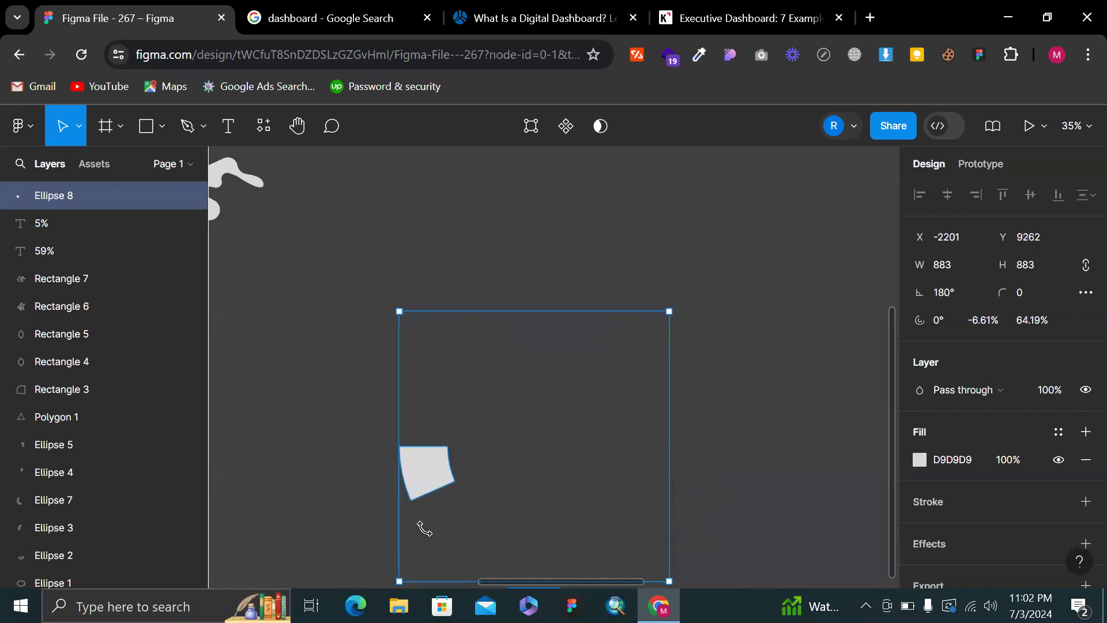
# Duplicate the small ring segment and try rotating the copy to 156.4° so it adjoins the original
pyautogui.hotkey('ctrl', 'd')
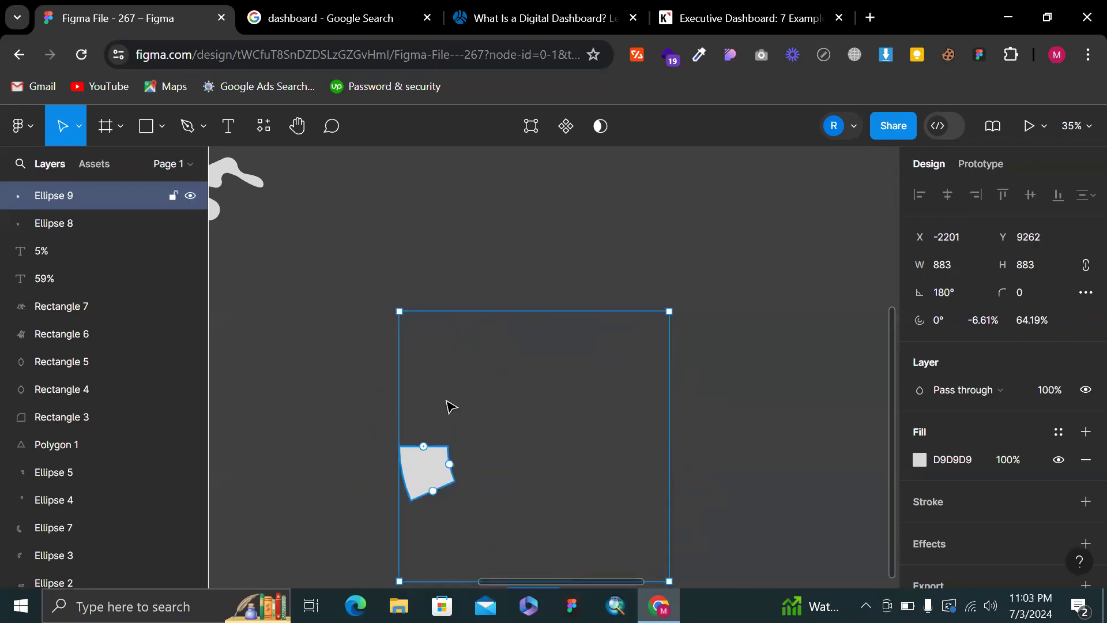
pyautogui.moveTo(674, 301); pyautogui.dragTo(752, 372)
pyautogui.hotkey('ctrl', 'z')
pyautogui.hotkey('ctrl', 'shift', 'z')
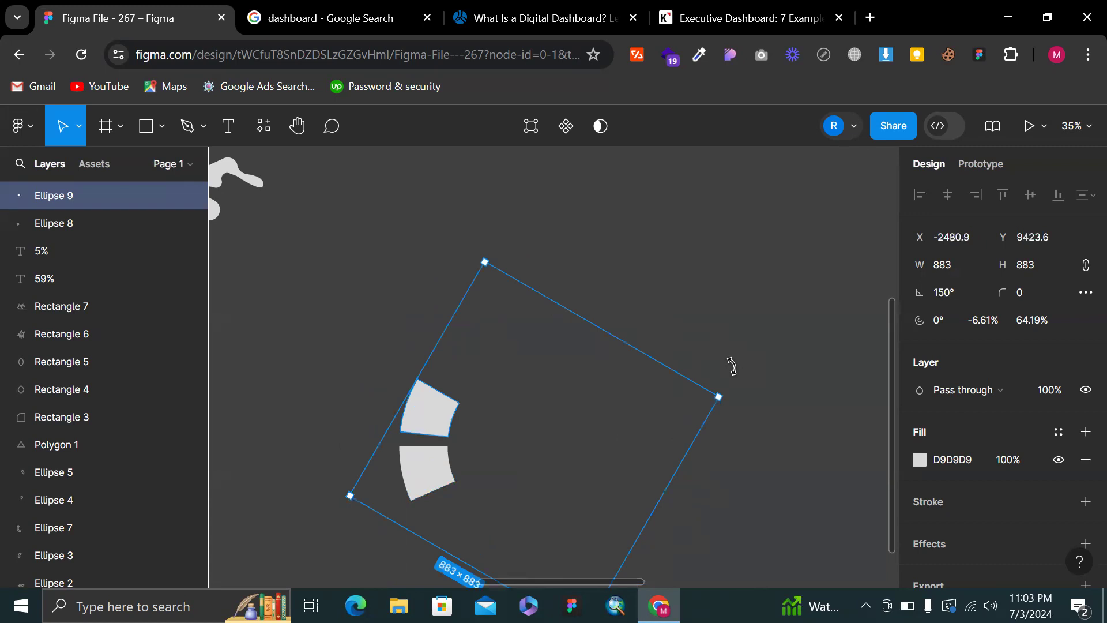
pyautogui.moveTo(732, 366); pyautogui.dragTo(732, 367)
pyautogui.moveTo(433, 402); pyautogui.dragTo(538, 349)
pyautogui.hotkey('ctrl', 'z')
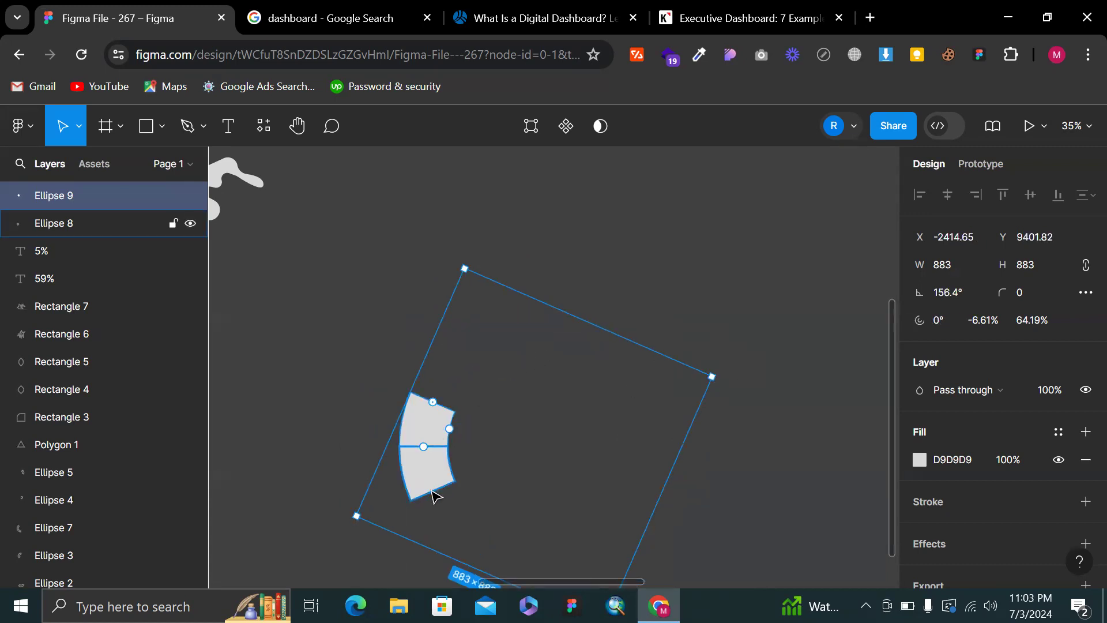
pyautogui.hotkey('ctrl', 'z')
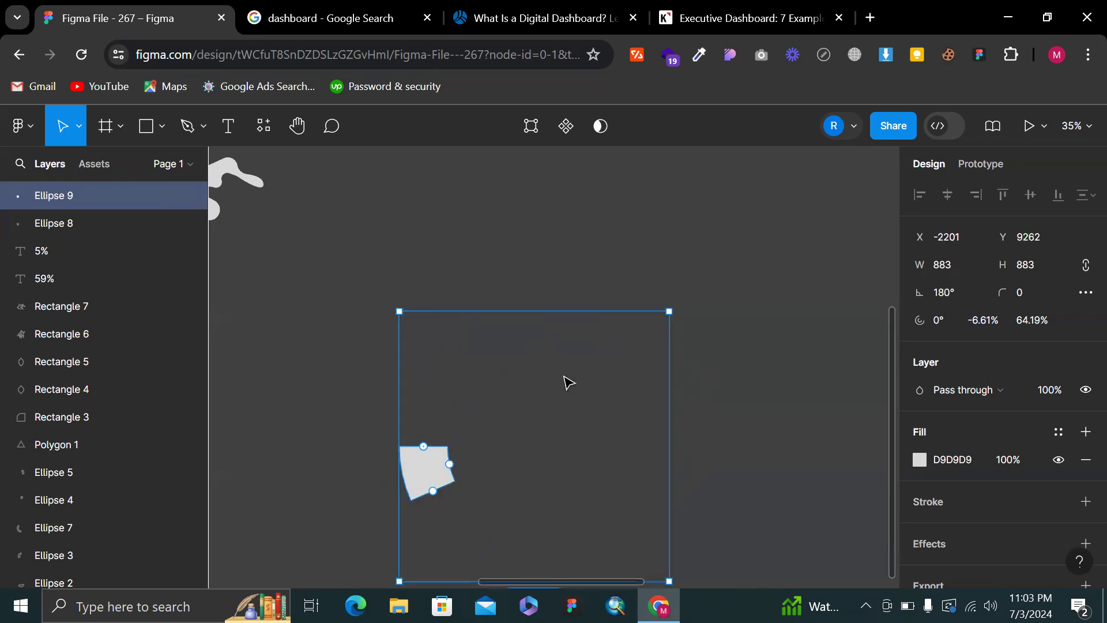
# Undo the segment duplication, rotation and arc changes until the ellipse is a full circle again
pyautogui.hotkey('ctrl', 'z')
pyautogui.hotkey('ctrl', 'z')
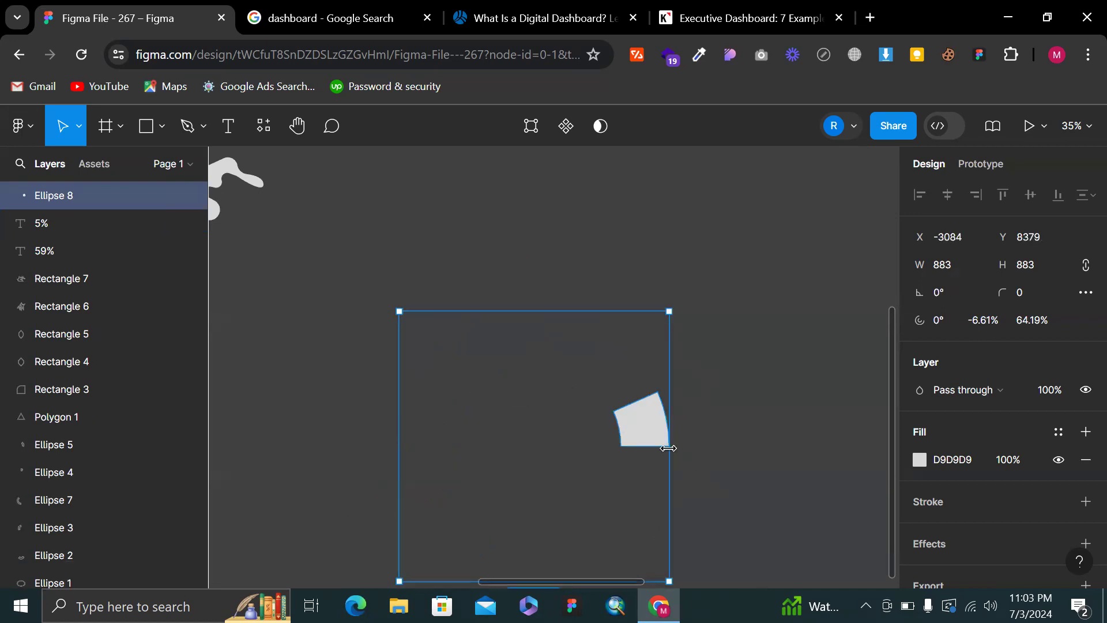
pyautogui.rightClick(637, 427)
pyautogui.click(445, 372)
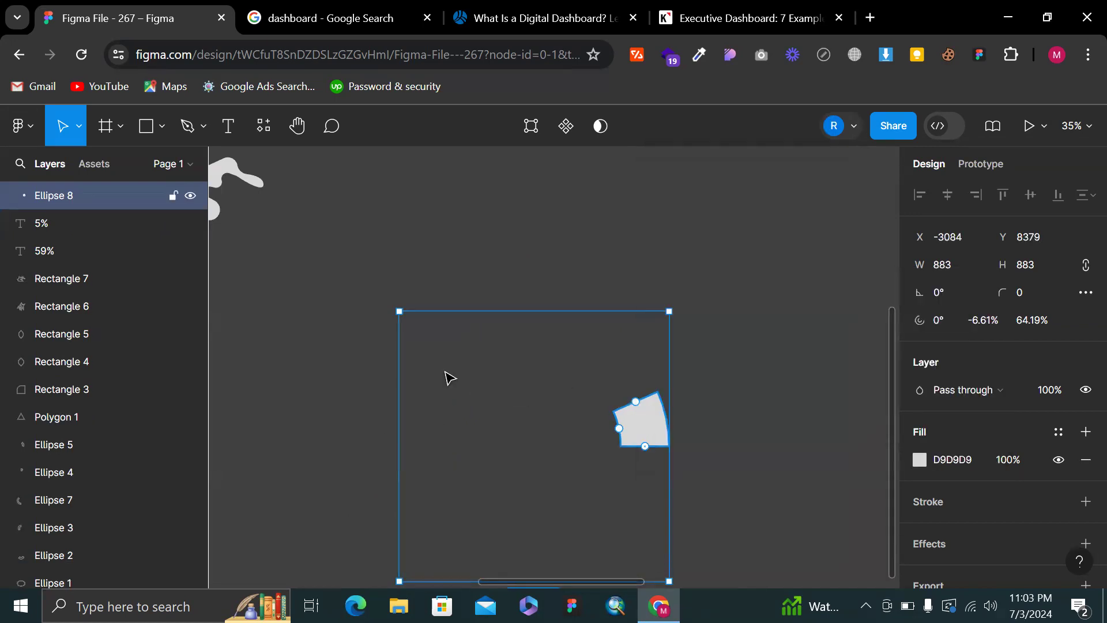
pyautogui.hotkey('ctrl', 'z')
pyautogui.hotkey('ctrl', 'z')
pyautogui.click(623, 389)
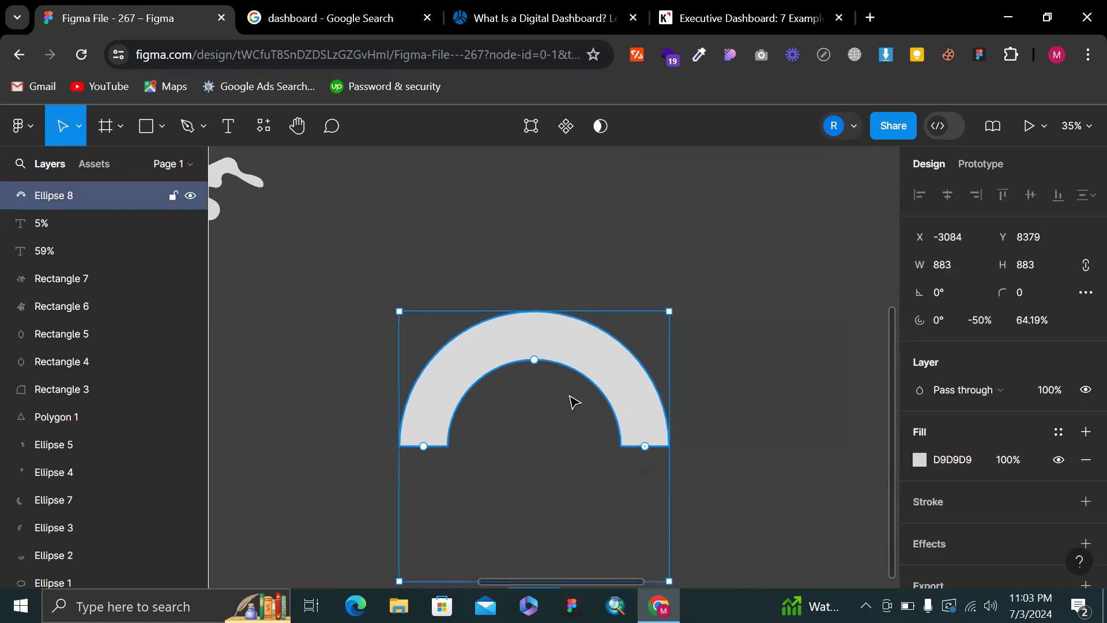
pyautogui.moveTo(631, 391); pyautogui.dragTo(727, 441)
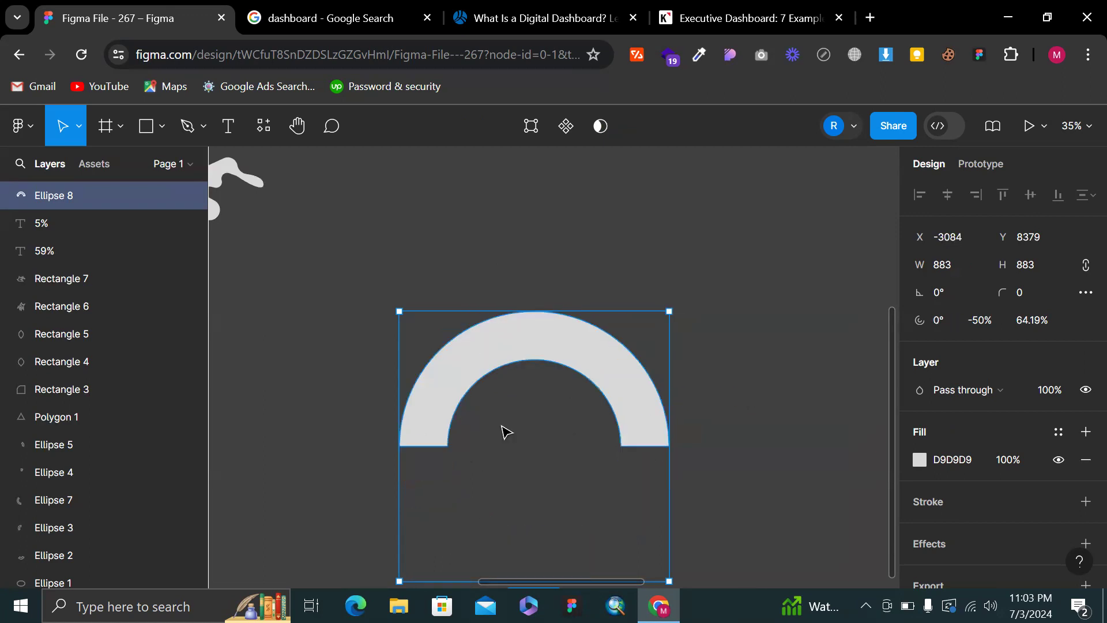
pyautogui.click(422, 450)
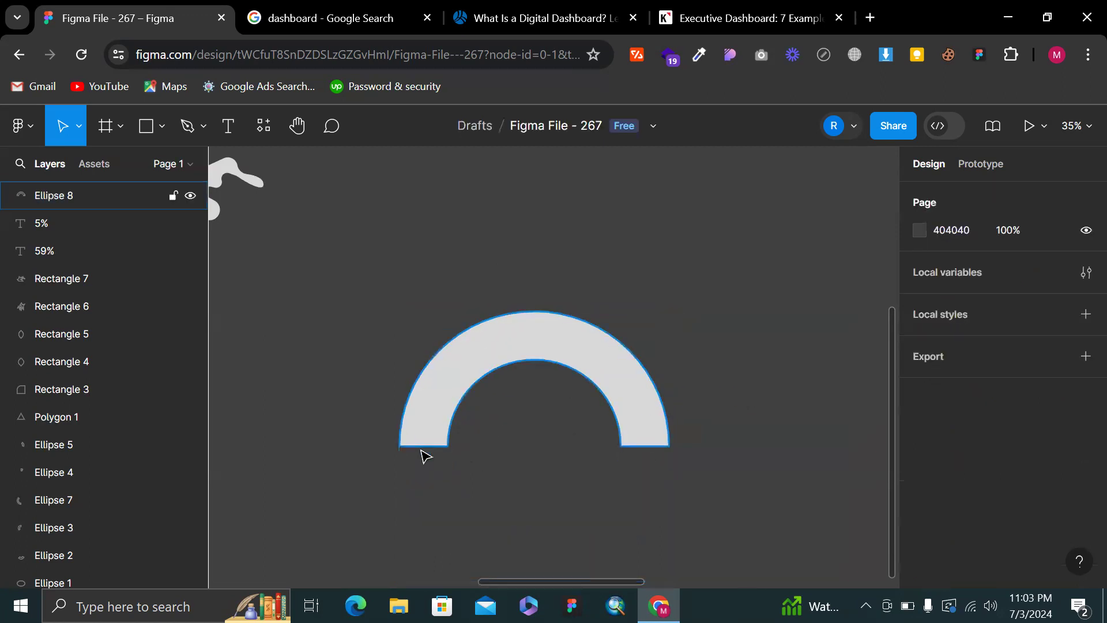
pyautogui.click(421, 451)
pyautogui.hotkey('ctrl', 'z')
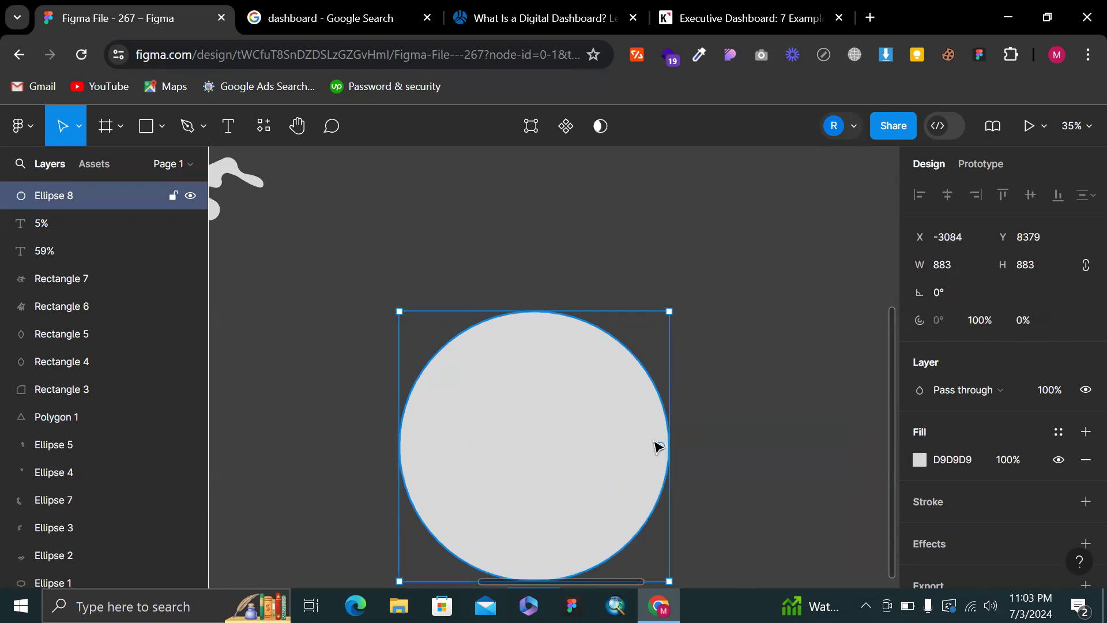
# Turn the circle into a small ring segment with a 4.58% sweep, 73.08% inner ratio and 180° rotation
pyautogui.moveTo(661, 450); pyautogui.dragTo(389, 441)
pyautogui.moveTo(680, 306); pyautogui.dragTo(442, 534)
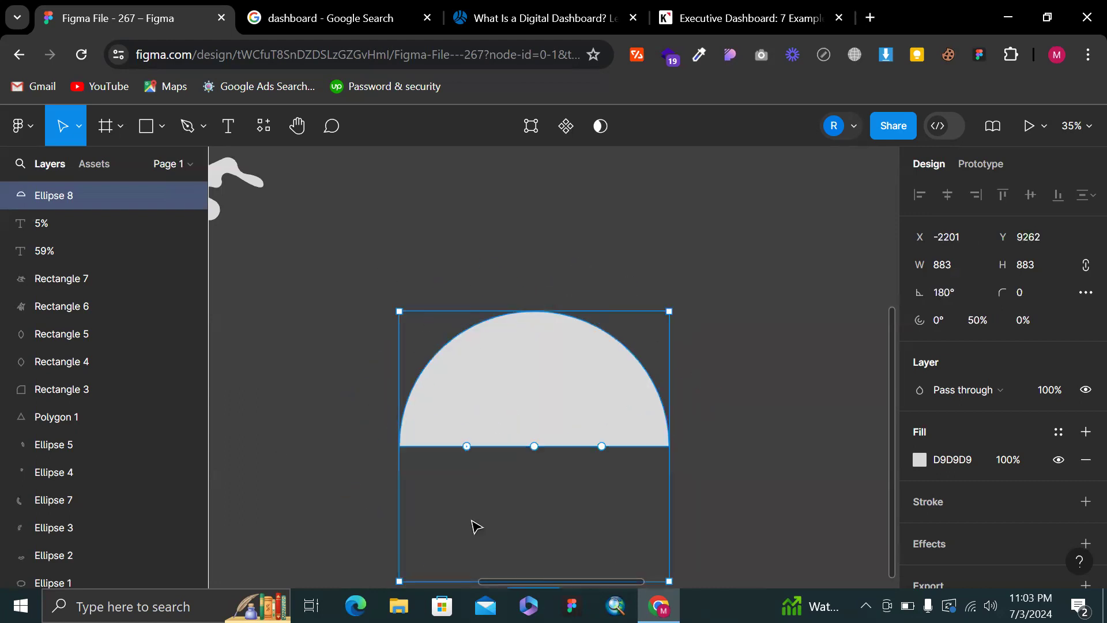
pyautogui.moveTo(540, 452); pyautogui.dragTo(541, 355)
pyautogui.moveTo(651, 445); pyautogui.dragTo(436, 422)
# Duplicate the ring segment, rotate the copy to 165° so it adjoins the original, and widen its sweep to 7.22%
pyautogui.hotkey('ctrl', 'd')
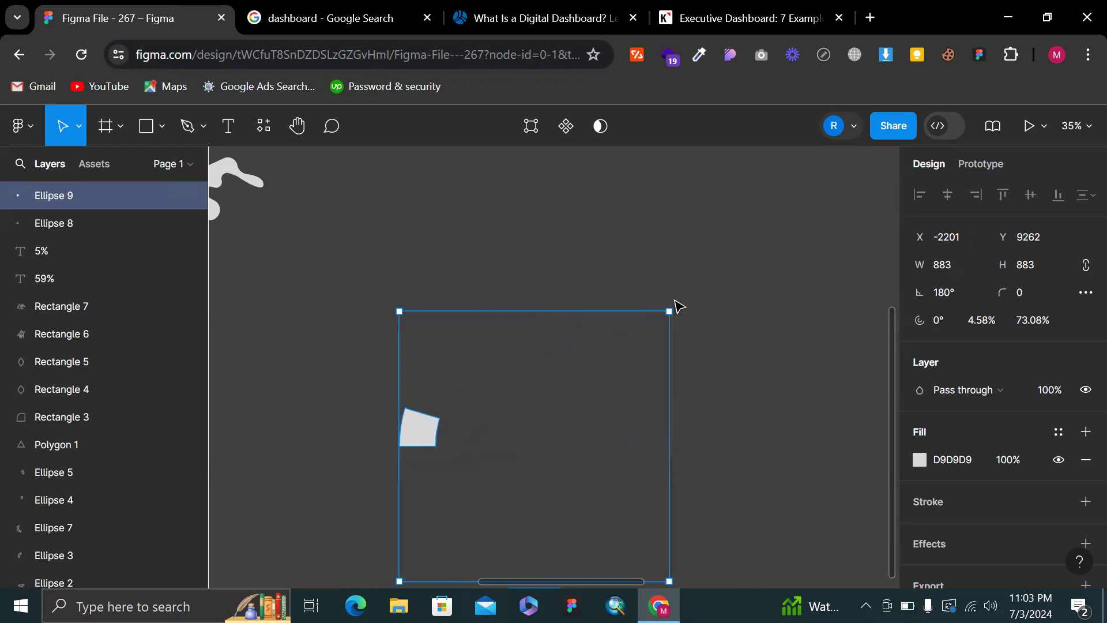
pyautogui.moveTo(675, 300); pyautogui.dragTo(730, 343)
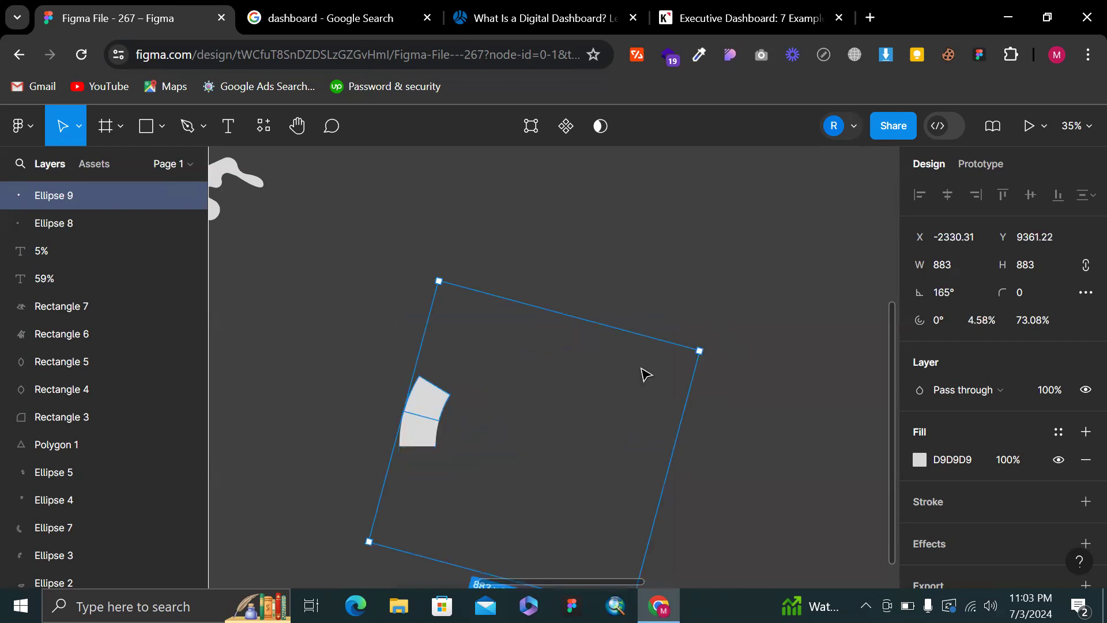
pyautogui.moveTo(451, 392)
pyautogui.mouseDown()
pyautogui.moveTo(468, 387)
pyautogui.moveTo(463, 379)
pyautogui.mouseUp()
pyautogui.hotkey('ctrl', 'd')
pyautogui.hotkey('ctrl', 'z')
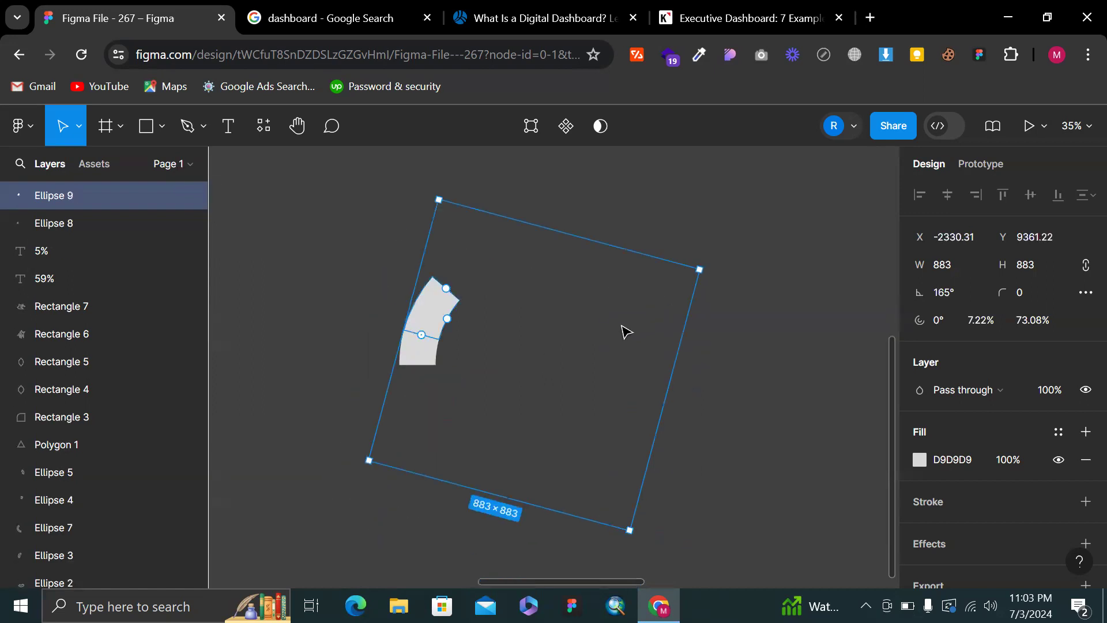
# Continue the arc with two more copies of the 7.22% segment, rotated to 138.87° and 112.87°
pyautogui.hotkey('ctrl', 'd')
pyautogui.moveTo(721, 314); pyautogui.dragTo(742, 354)
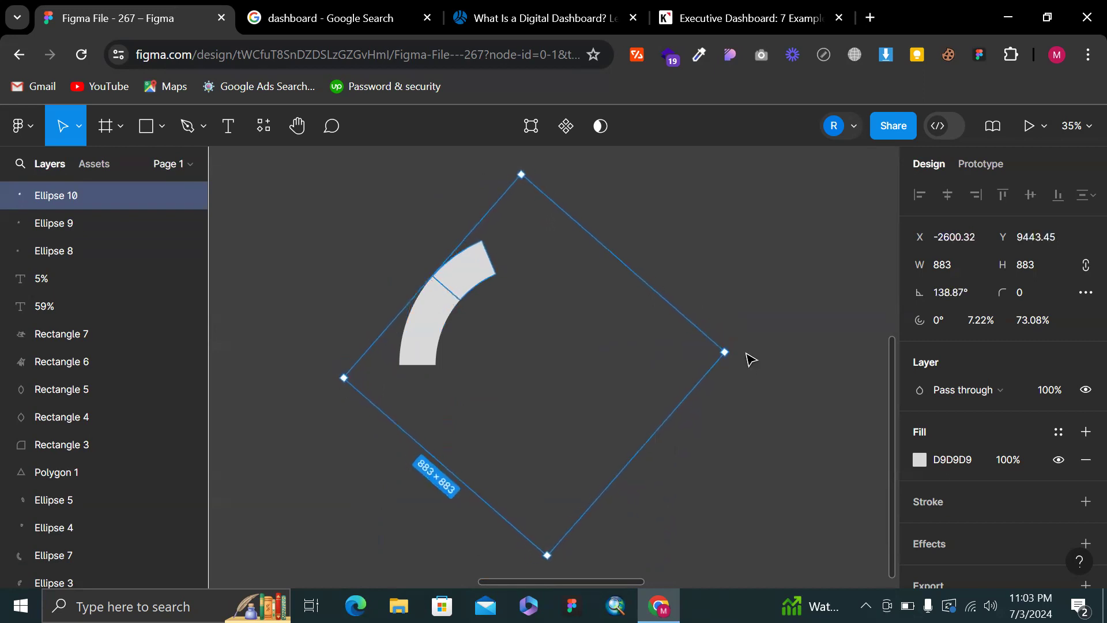
pyautogui.hotkey('ctrl', 'd')
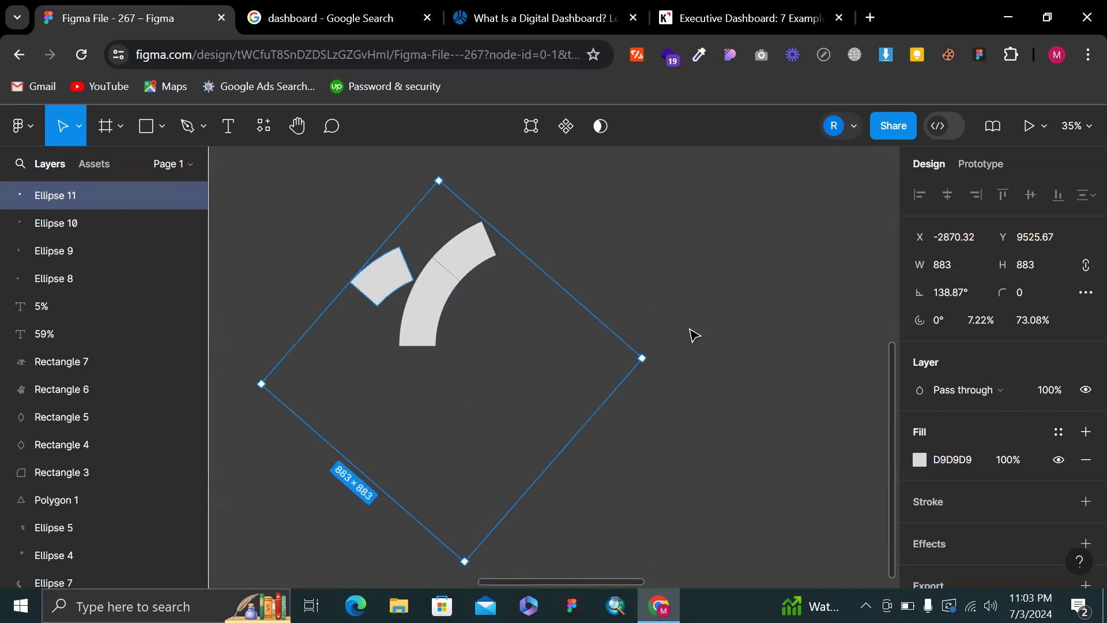
pyautogui.hotkey('ctrl', 'z')
pyautogui.hotkey('ctrl', 'd')
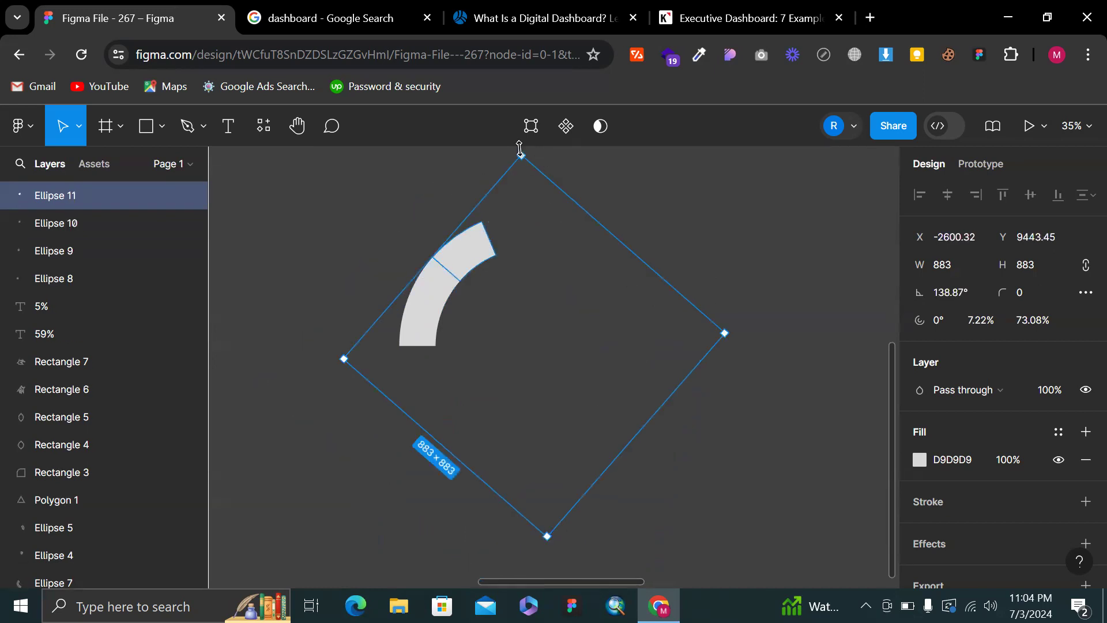
pyautogui.moveTo(528, 149); pyautogui.dragTo(606, 171)
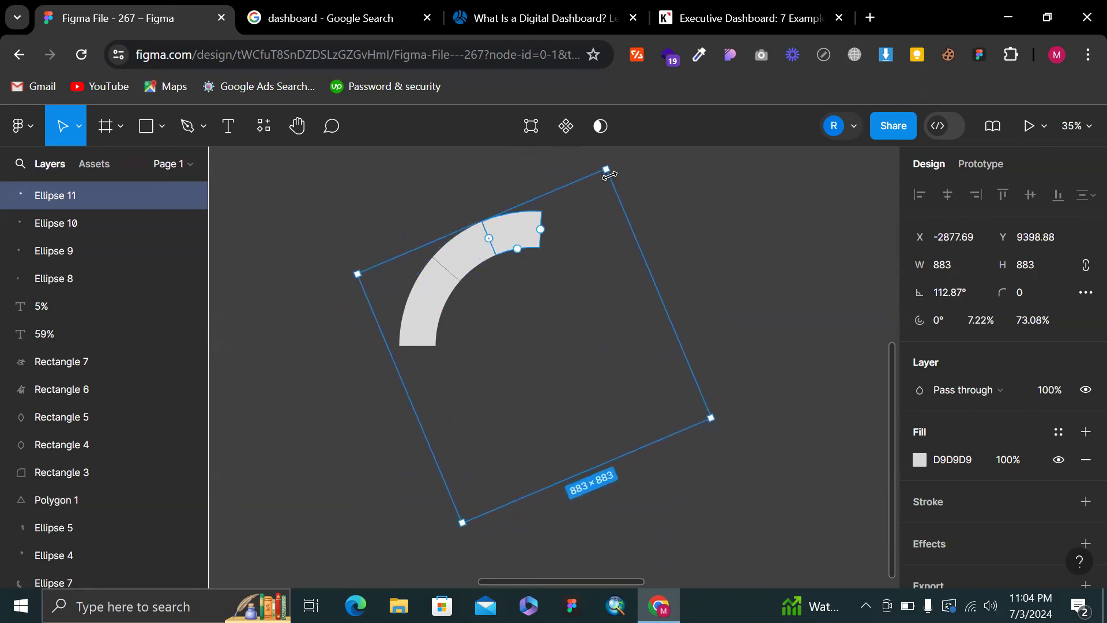
# Extend the arc with another two segment copies, rotating the first to 87.57° and the second until it adjoins the first
pyautogui.hotkey('ctrl', 'd')
pyautogui.hotkey('ctrl', 'z')
pyautogui.hotkey('ctrl', 'd')
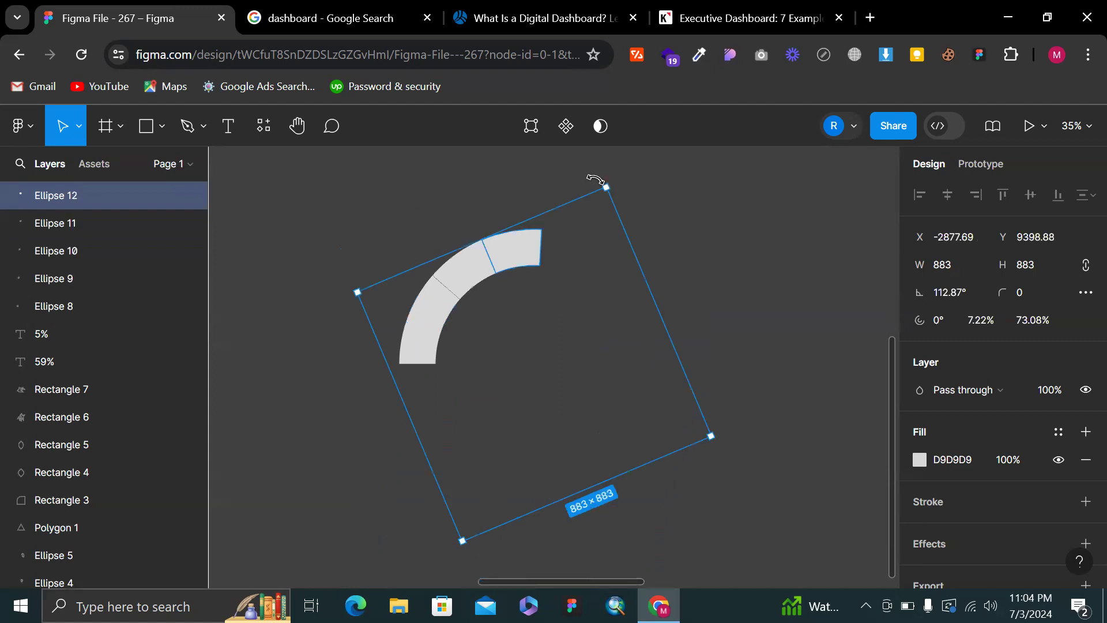
pyautogui.moveTo(608, 174); pyautogui.dragTo(688, 230)
pyautogui.click(755, 225)
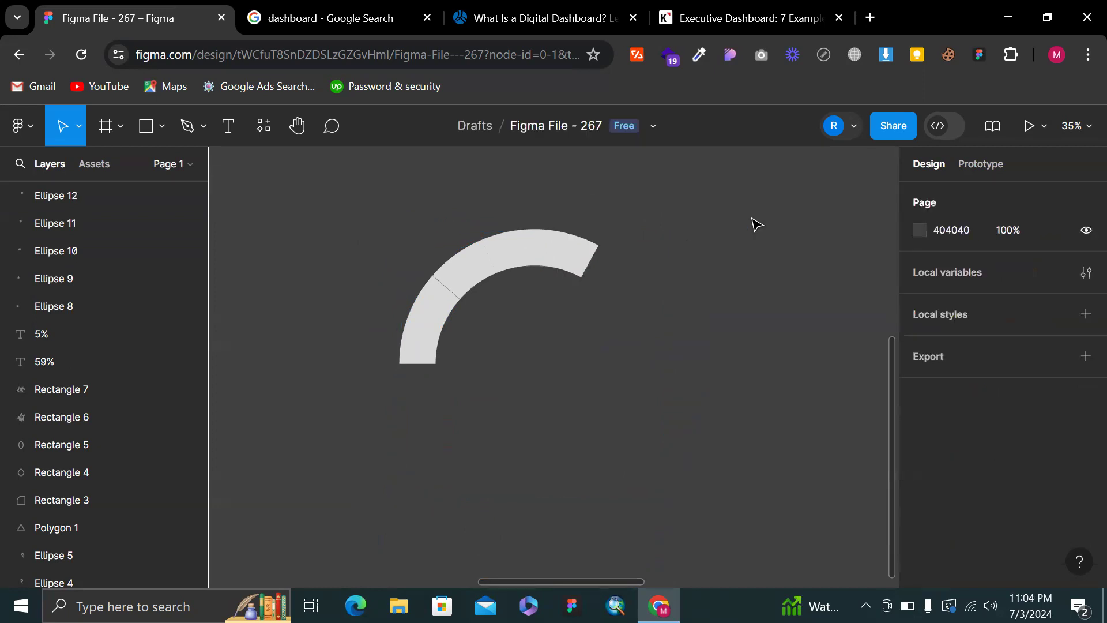
pyautogui.hotkey('ctrl', 'v')
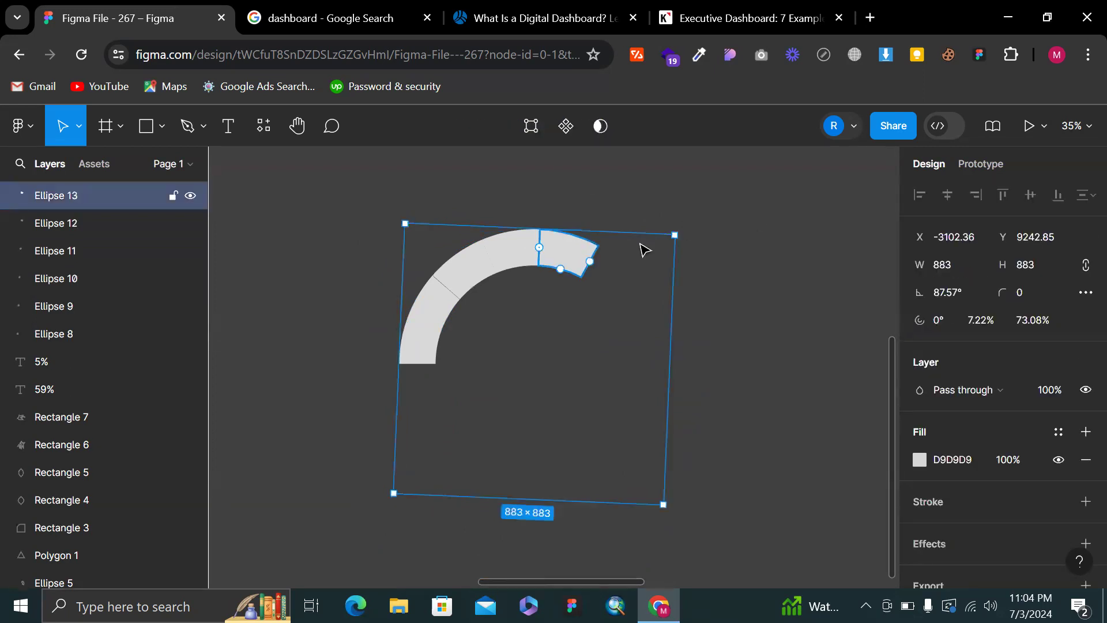
pyautogui.moveTo(684, 230); pyautogui.dragTo(755, 299)
pyautogui.click(806, 282)
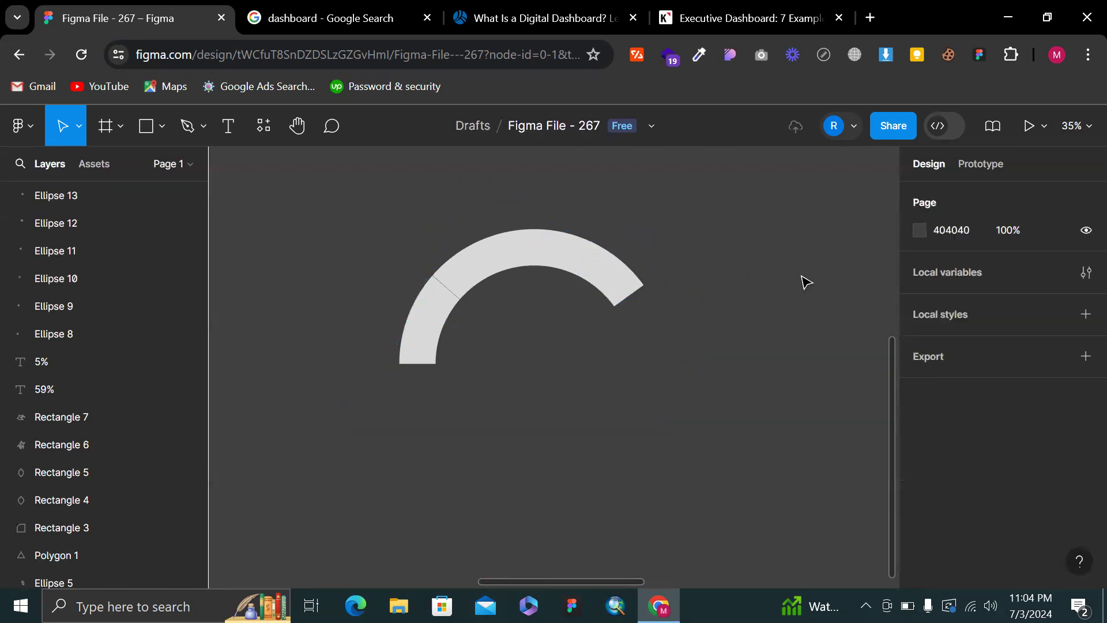
# Check the digital dashboard article and the dashboard image results for chart examples, and return to the Figma file
pyautogui.press('ctrl+super+Right')
pyautogui.press('ctrl+super+Left')
pyautogui.click(552, 7)
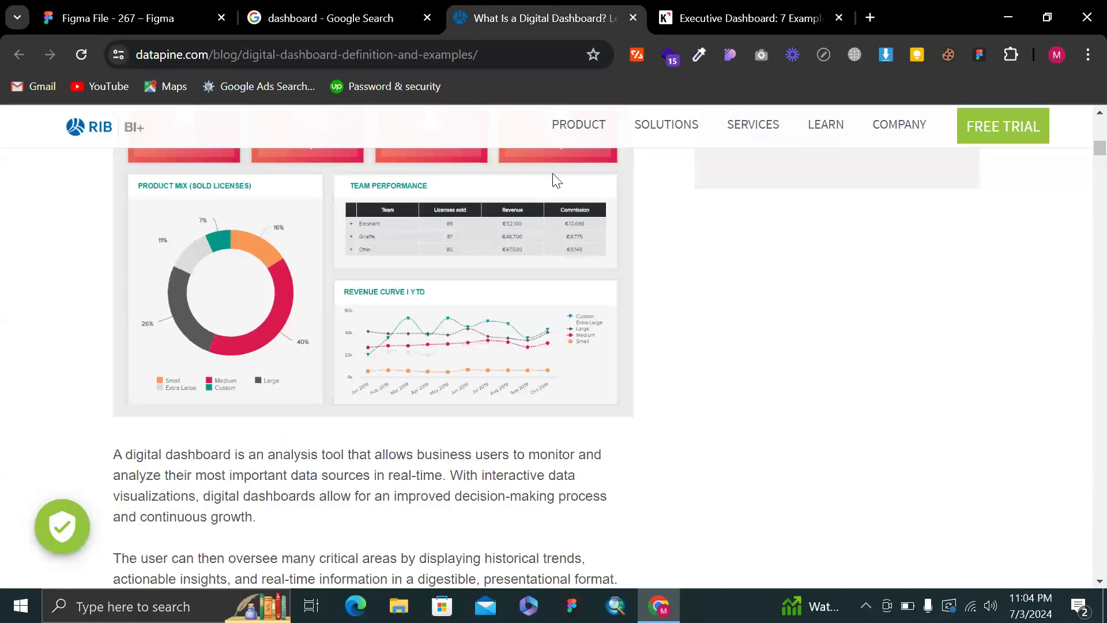
pyautogui.click(378, 8)
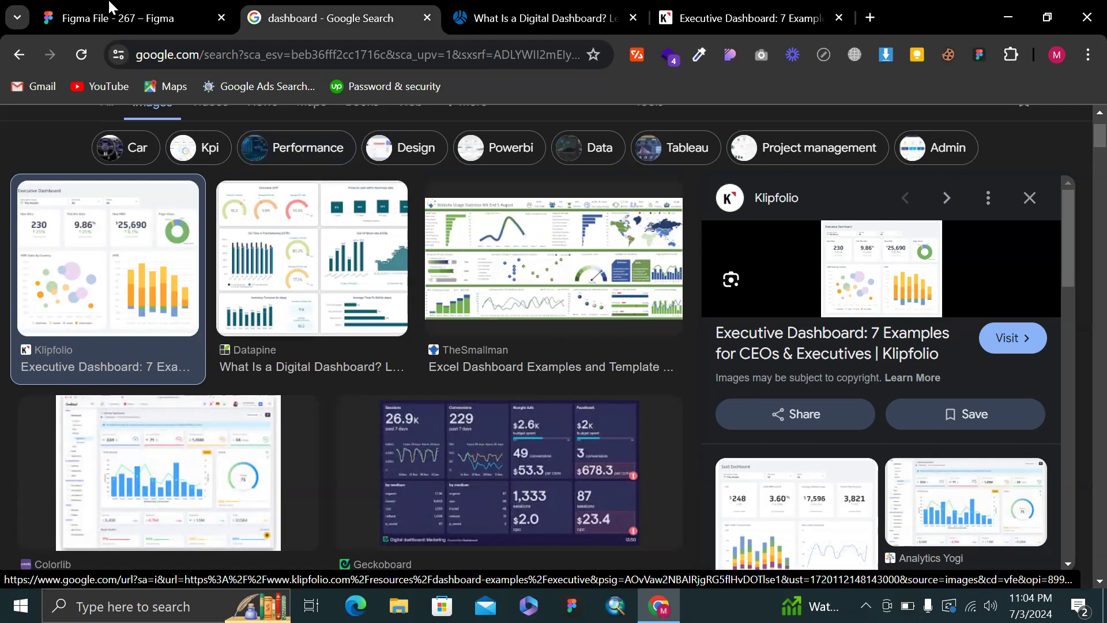
pyautogui.click(138, 17)
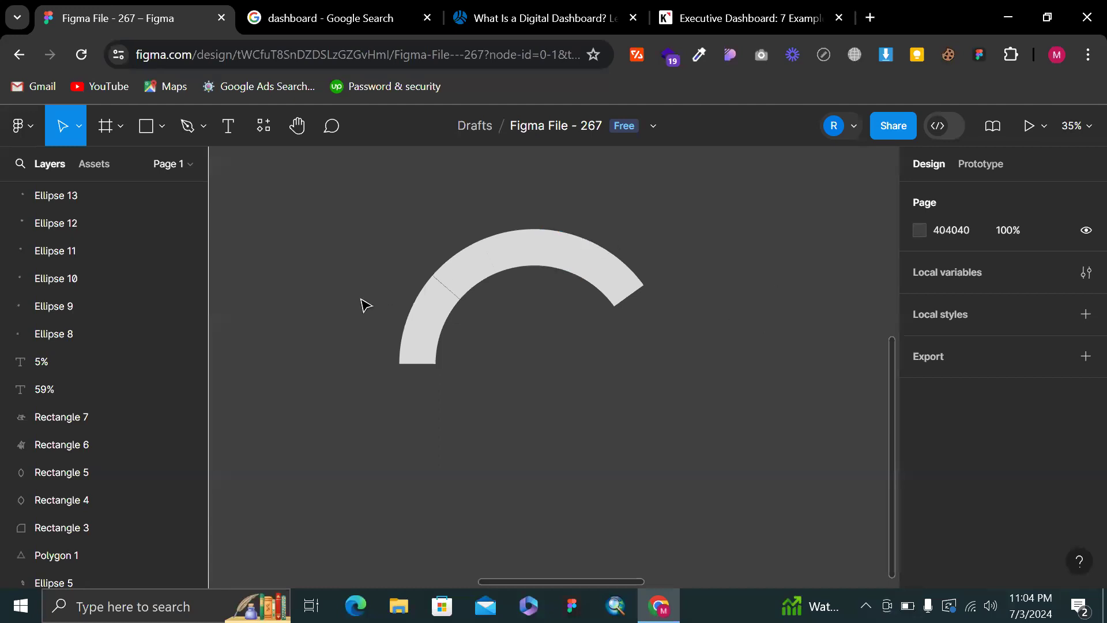
# Move the grey triangle down to empty canvas at X -5150, Y 8573
pyautogui.scroll(-6, 363, 304)
pyautogui.scroll(5, 386, 290)
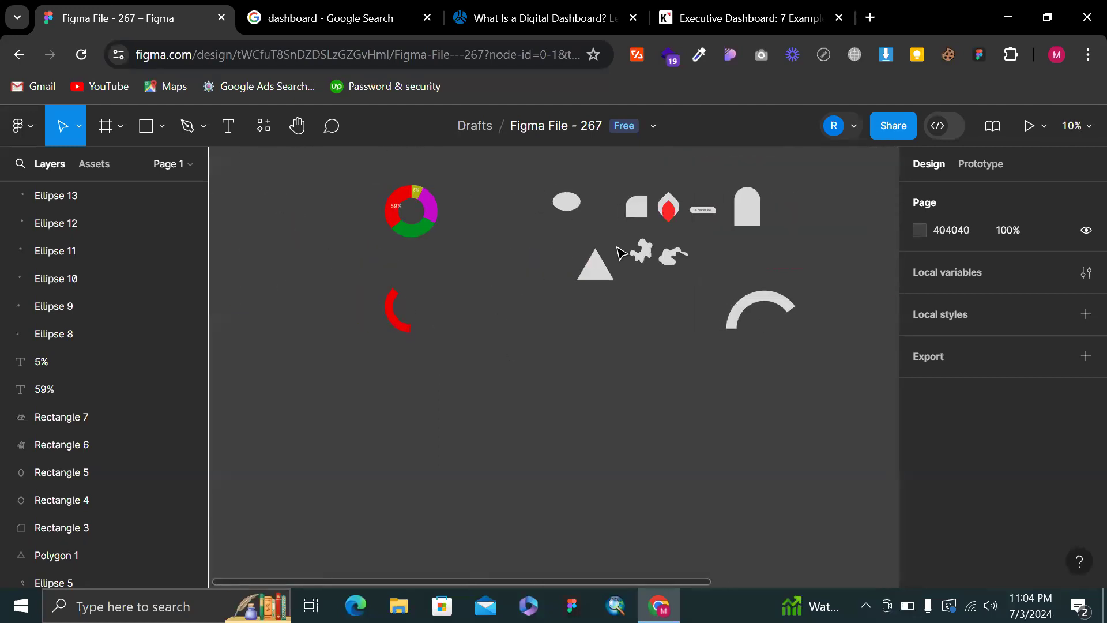
pyautogui.click(605, 278)
pyautogui.scroll(3, 602, 278)
pyautogui.moveTo(603, 279); pyautogui.dragTo(546, 408)
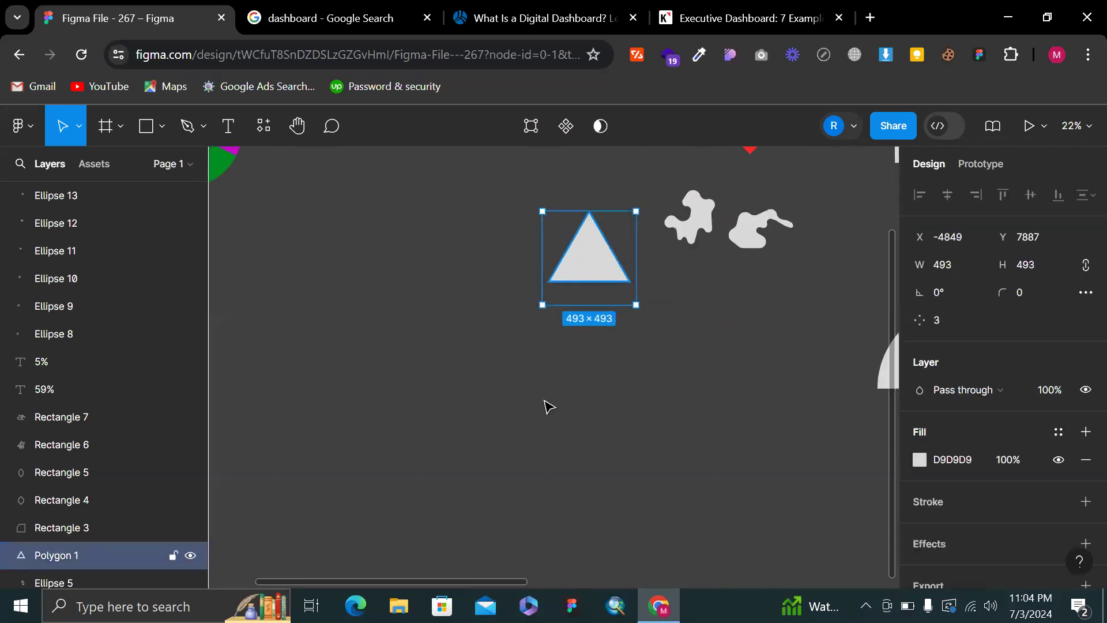
pyautogui.hscroll(2, 593, 362)
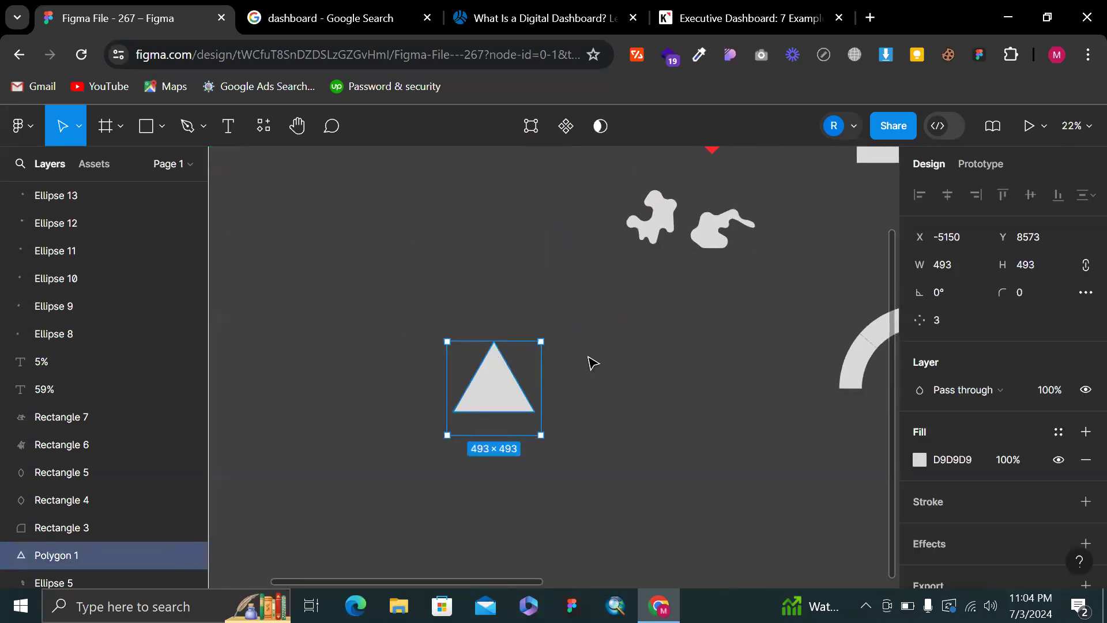
# Reshape the triangle into an irregular six-point polygon of 1134.5 × 735 by adding edge points and moving its vertices outward
pyautogui.doubleClick(481, 401)
pyautogui.scroll(3, 481, 401)
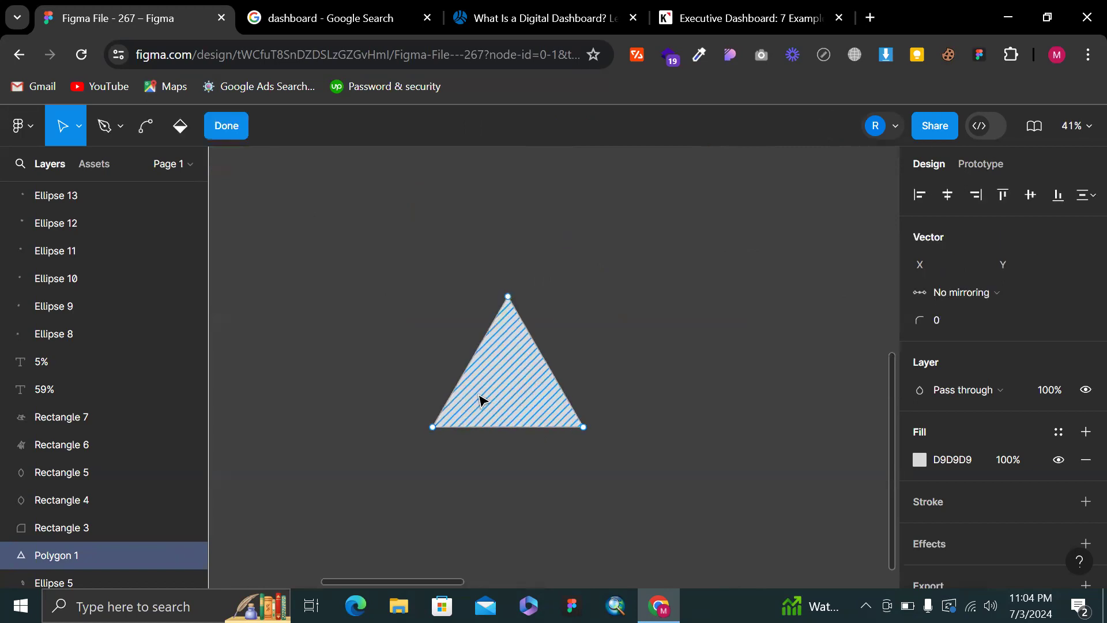
pyautogui.moveTo(470, 362); pyautogui.dragTo(355, 278)
pyautogui.click(555, 271)
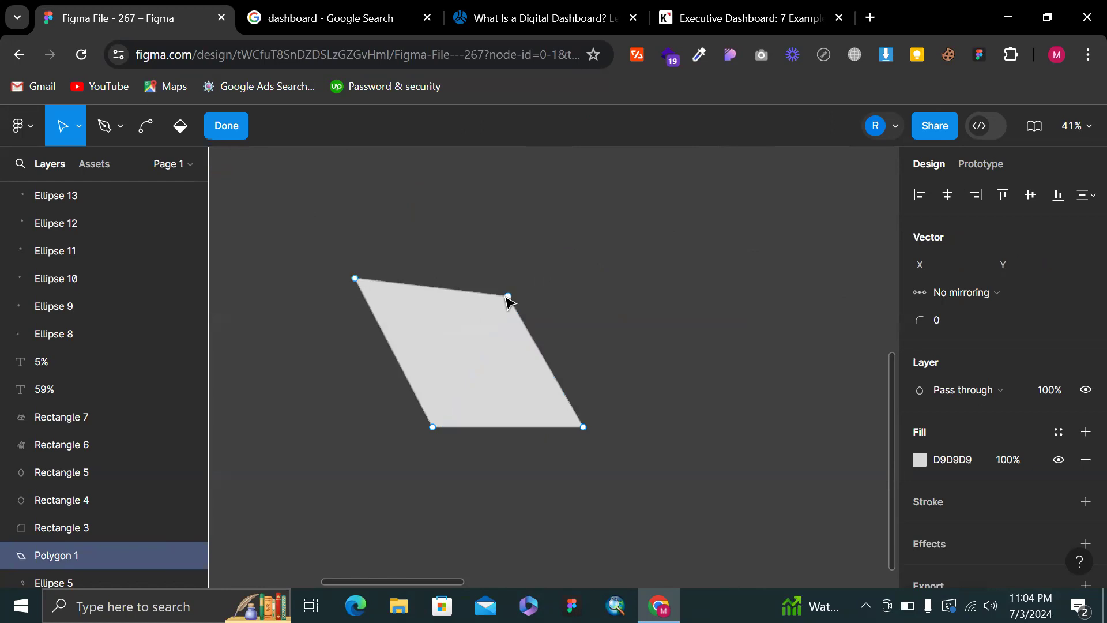
pyautogui.moveTo(508, 295); pyautogui.dragTo(541, 215)
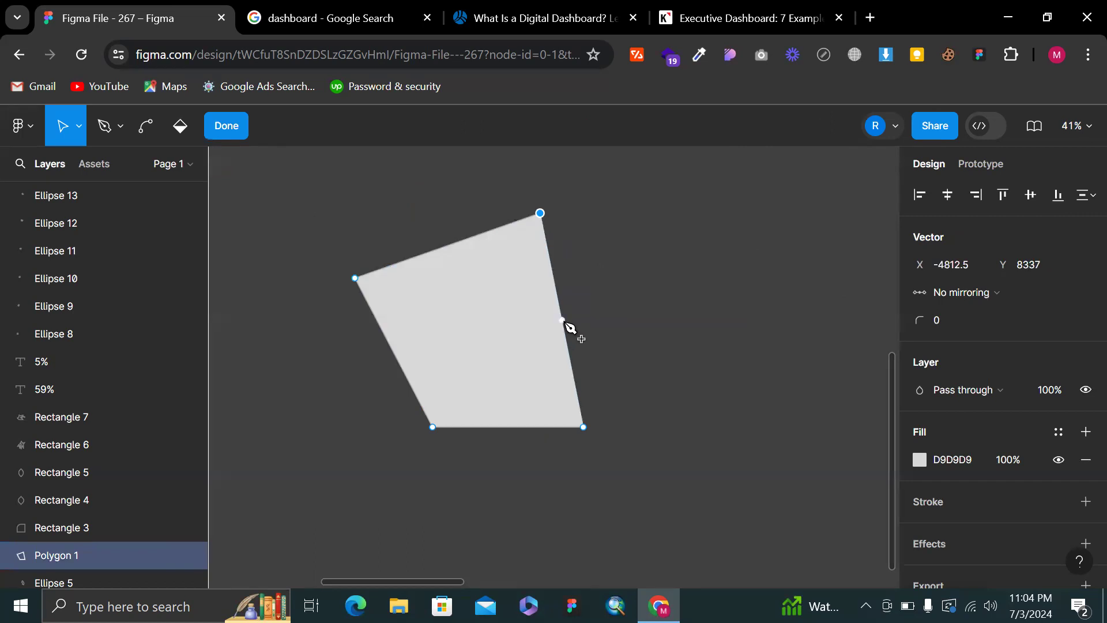
pyautogui.moveTo(563, 321); pyautogui.dragTo(725, 319)
pyautogui.moveTo(398, 354); pyautogui.dragTo(325, 426)
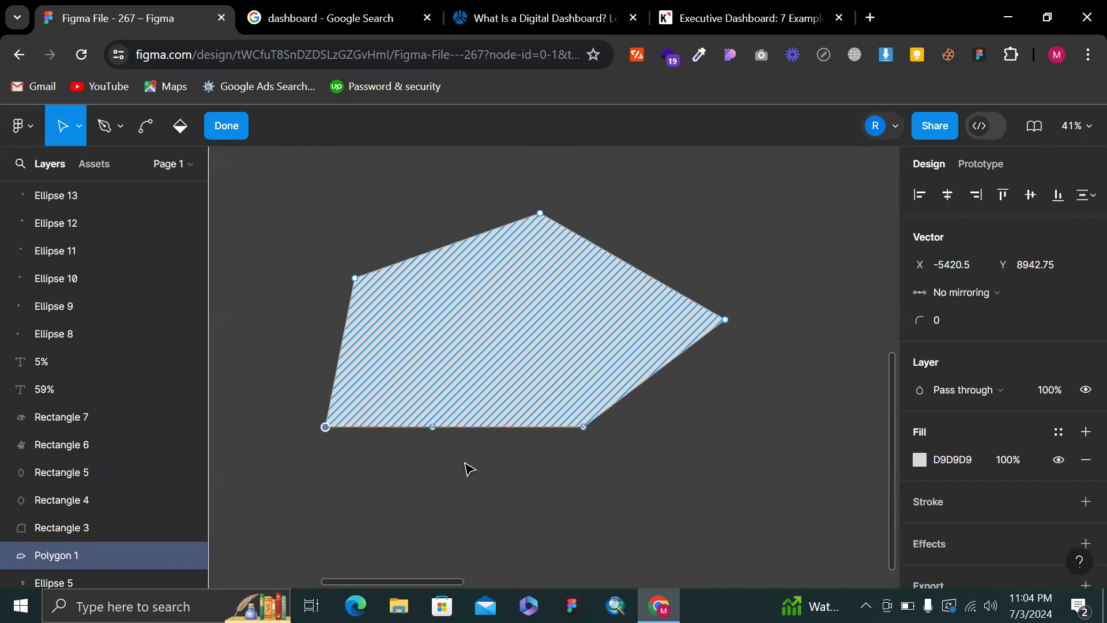
pyautogui.moveTo(433, 427); pyautogui.dragTo(469, 472)
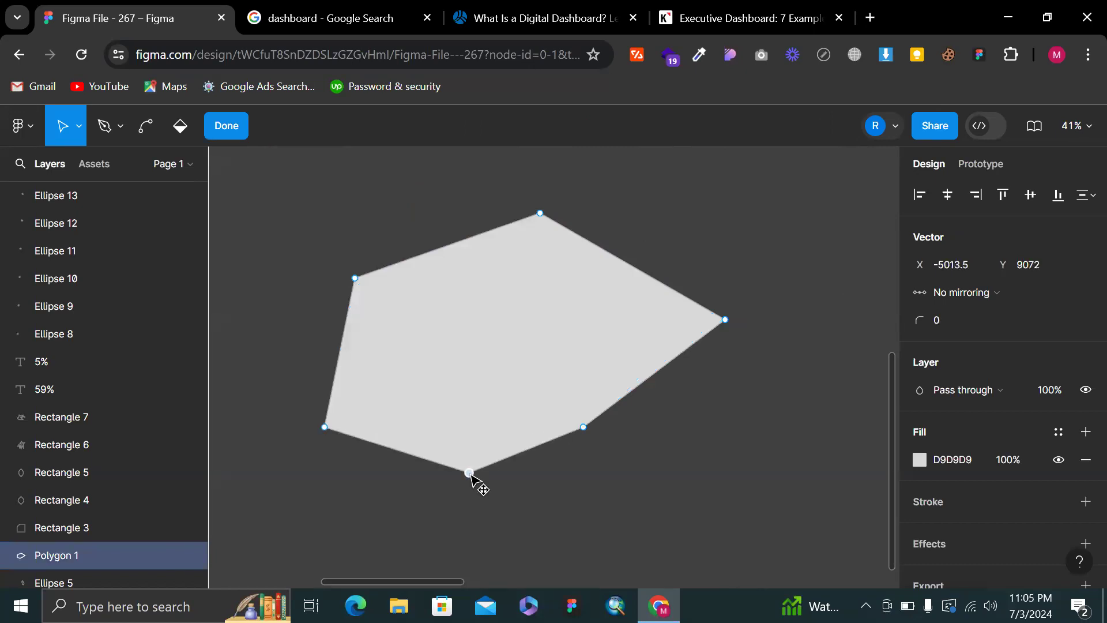
pyautogui.press('Escape')
pyautogui.keyDown('ctrl'); pyautogui.scroll(-5, 672, 440); pyautogui.keyUp('ctrl')
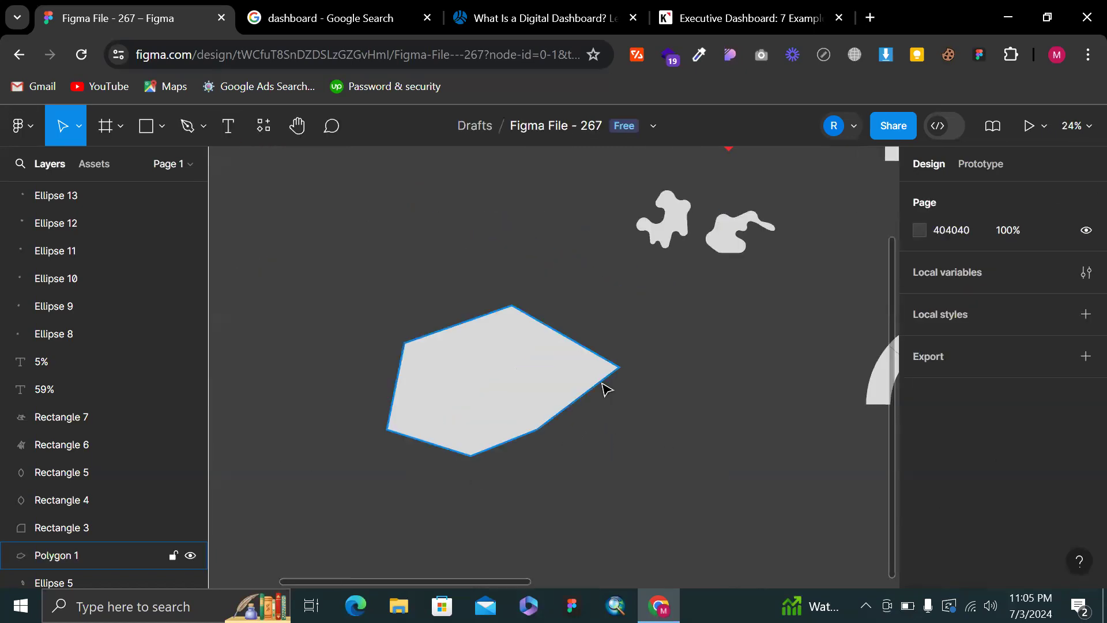
pyautogui.keyDown('ctrl'); pyautogui.scroll(-3, 637, 367); pyautogui.keyUp('ctrl')
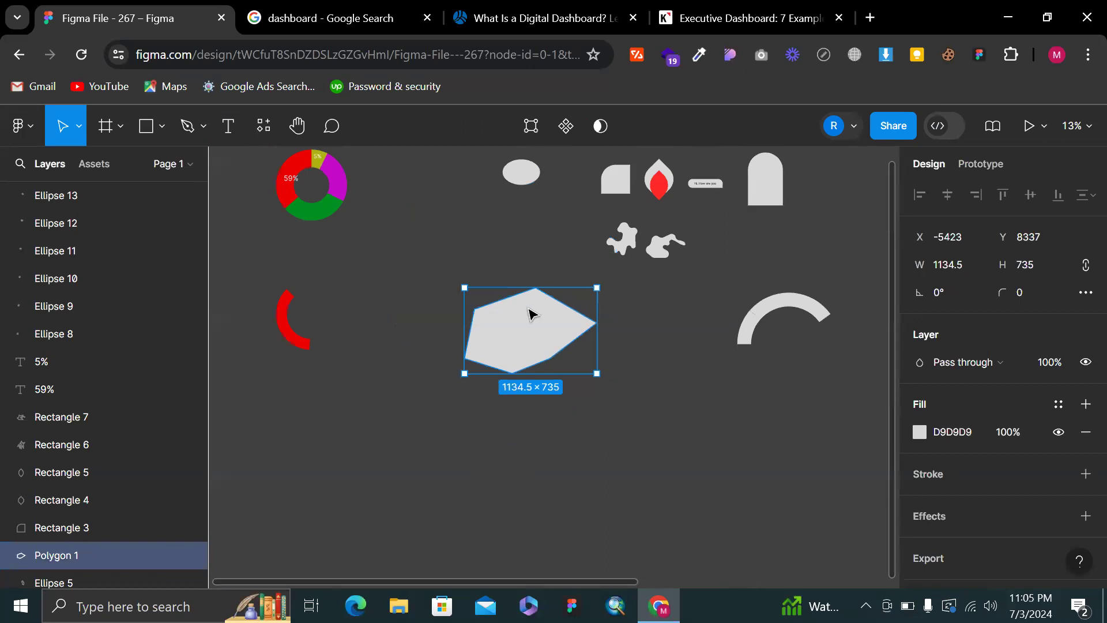
# Reopen the polygon for vector editing and set its corner radius to 35
pyautogui.doubleClick(529, 314)
pyautogui.keyDown('ctrl'); pyautogui.scroll(3, 529, 314); pyautogui.keyUp('ctrl')
pyautogui.keyDown('ctrl'); pyautogui.scroll(3, 528, 311); pyautogui.keyUp('ctrl')
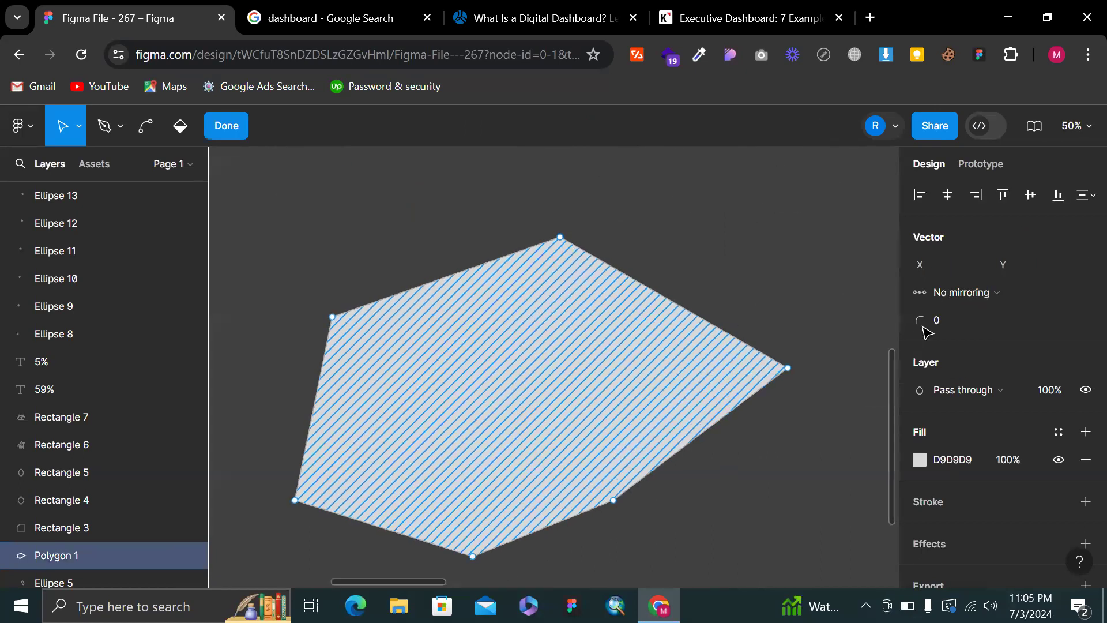
pyautogui.moveTo(916, 323); pyautogui.dragTo(975, 321)
# Notch the polygon by pulling a new upper-right edge point and the lowest vertex inward, and move the upper-left vertex outward
pyautogui.moveTo(674, 303); pyautogui.dragTo(566, 368)
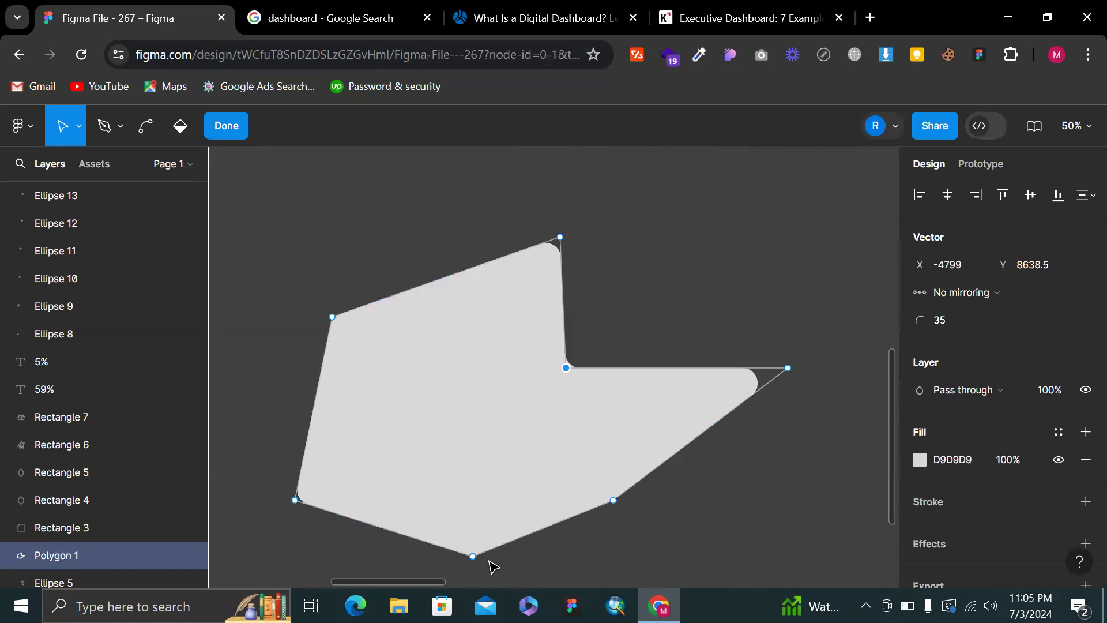
pyautogui.moveTo(472, 557); pyautogui.dragTo(503, 339)
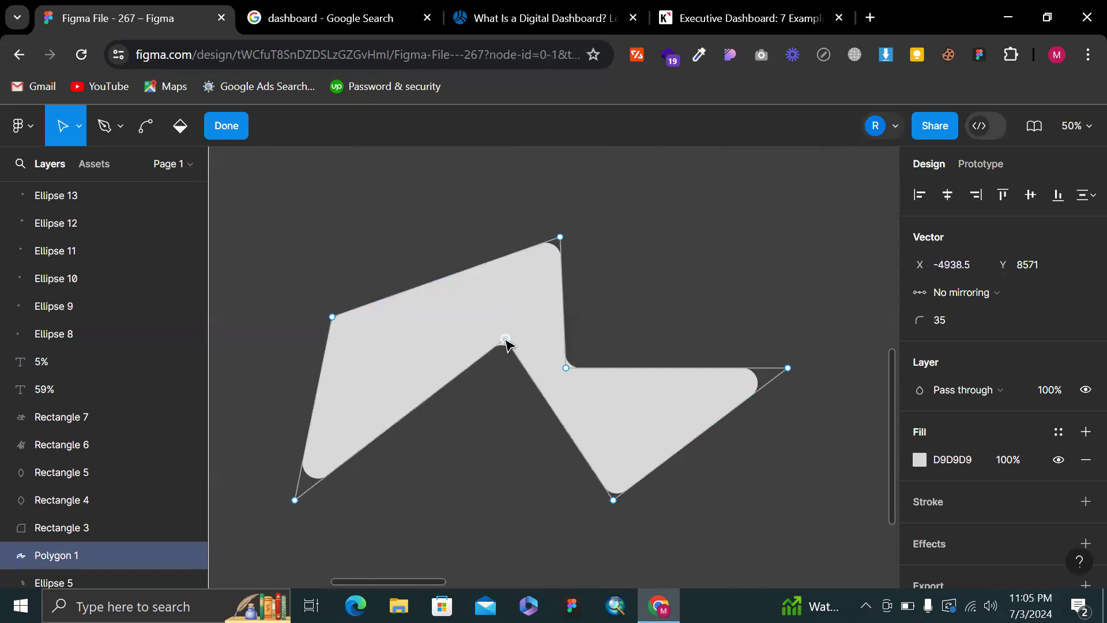
pyautogui.moveTo(336, 324); pyautogui.dragTo(310, 399)
pyautogui.moveTo(253, 358); pyautogui.dragTo(242, 289)
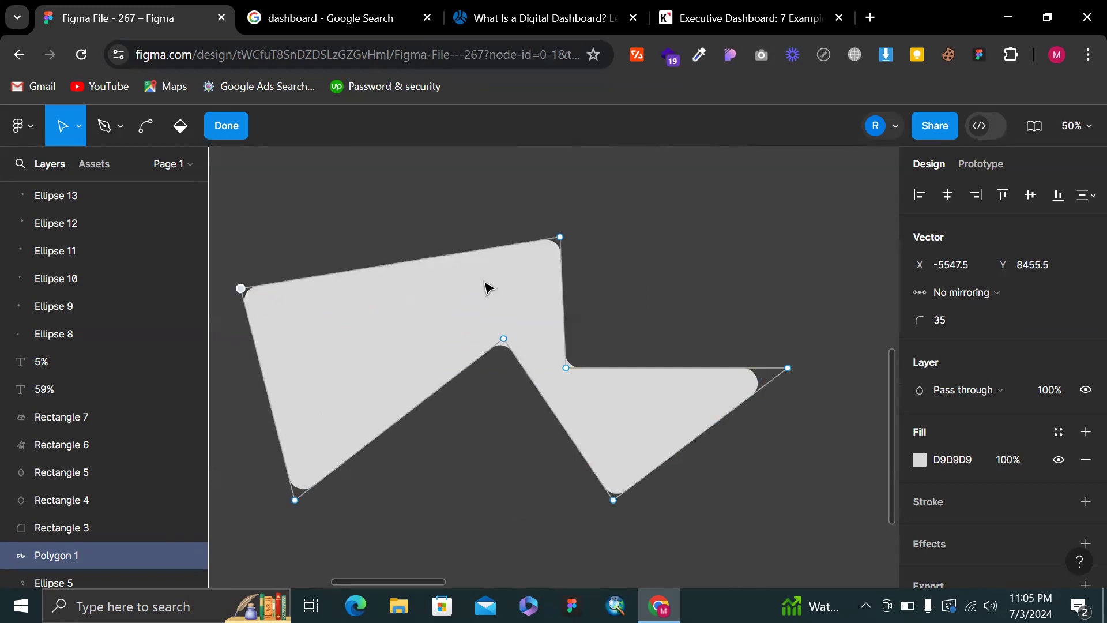
# Shift the polygon's notch vertex left, pull a new lower edge point down, move the inner right vertex outward, and finish vector editing
pyautogui.moveTo(504, 342); pyautogui.dragTo(431, 355)
pyautogui.hotkey('ctrl', 'z')
pyautogui.moveTo(365, 425); pyautogui.dragTo(416, 500)
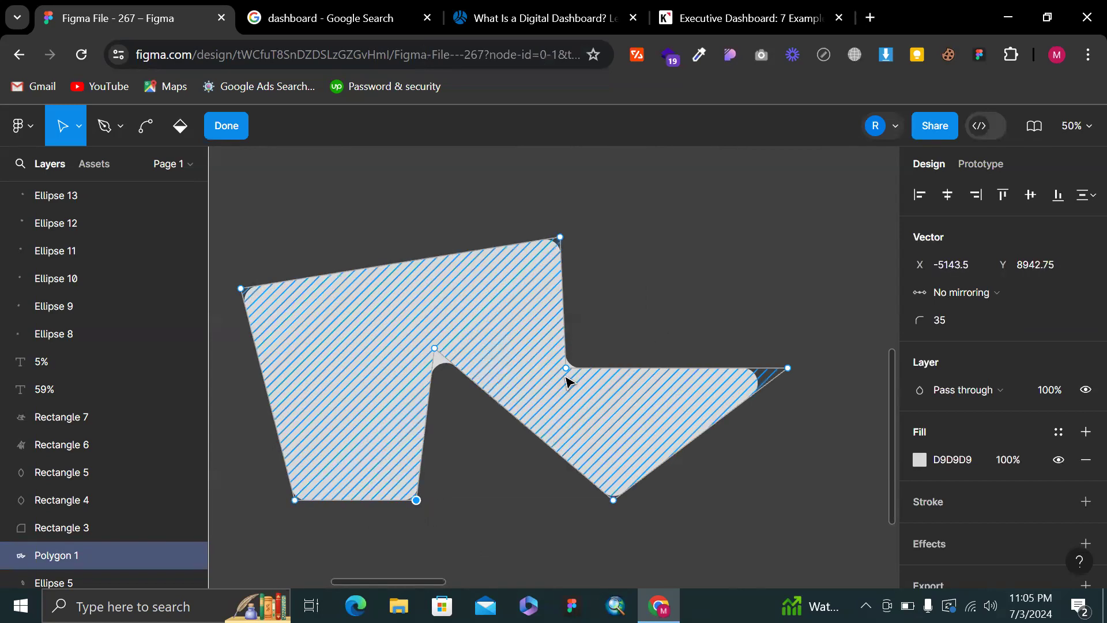
pyautogui.moveTo(573, 375); pyautogui.dragTo(682, 294)
pyautogui.doubleClick(833, 202)
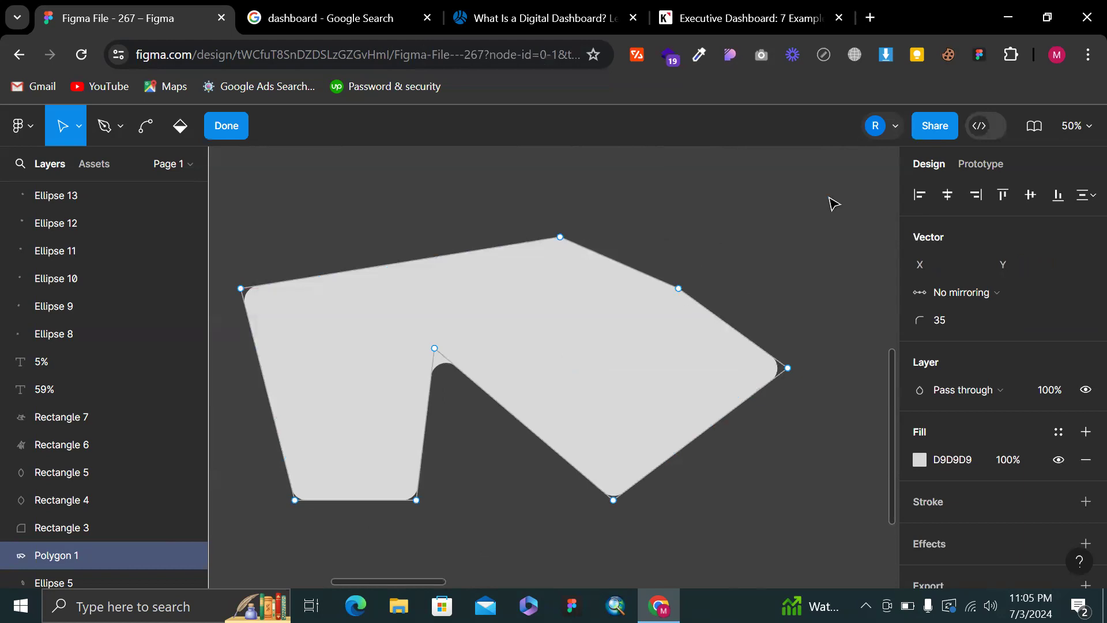
pyautogui.click(833, 201)
pyautogui.scroll(-3, 833, 202)
pyautogui.hscroll(2, 807, 207)
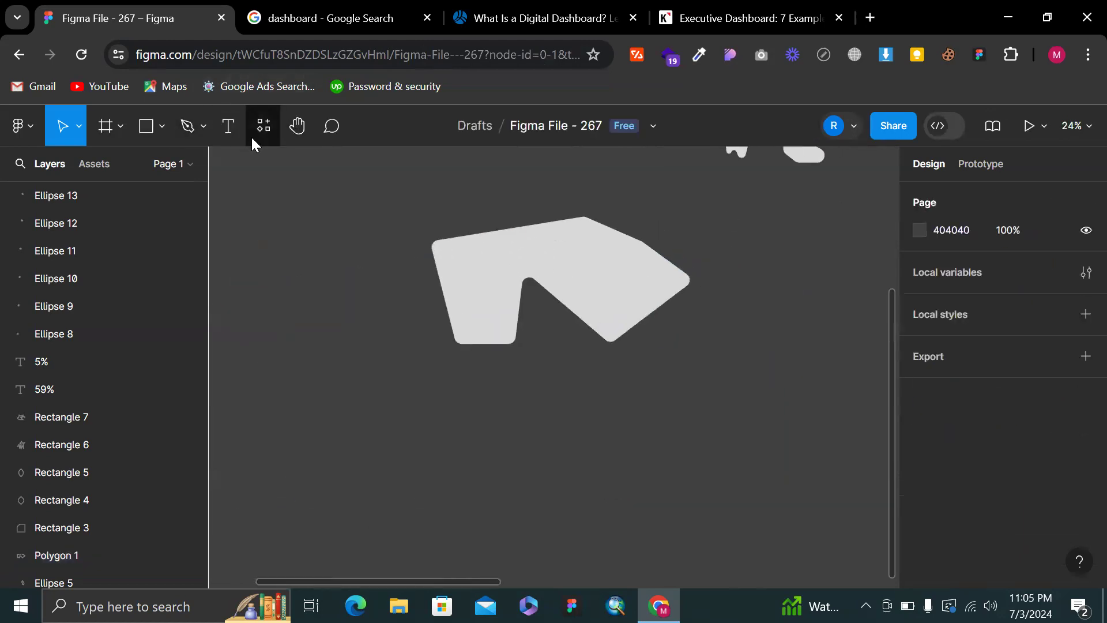
# Draw a 510 × 510 triangle on the empty canvas below the reshaped polygon
pyautogui.click(163, 126)
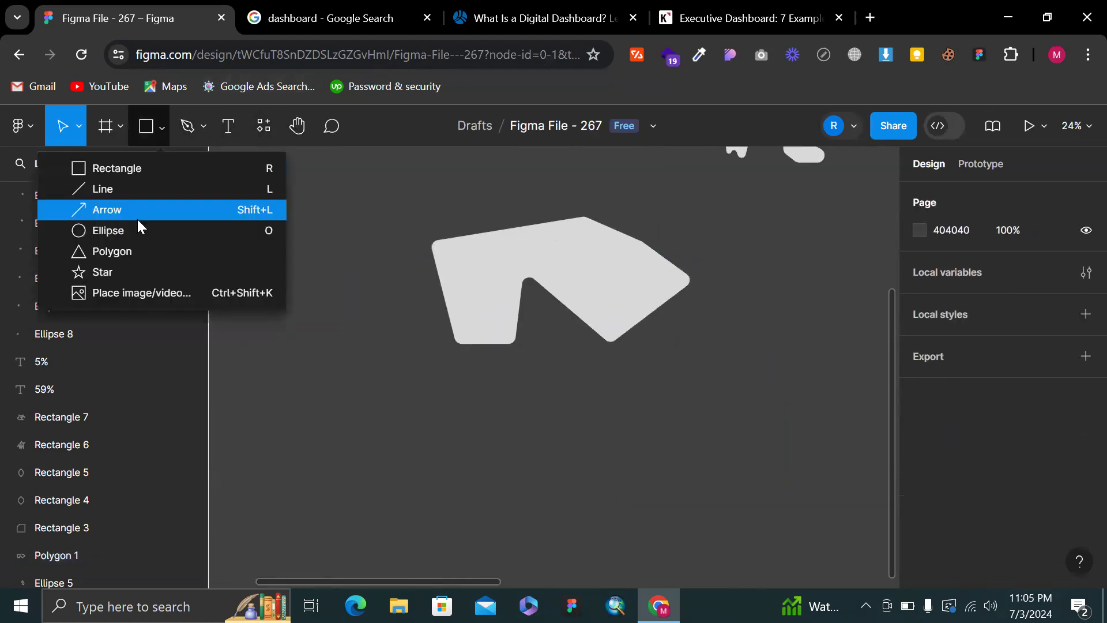
pyautogui.click(124, 253)
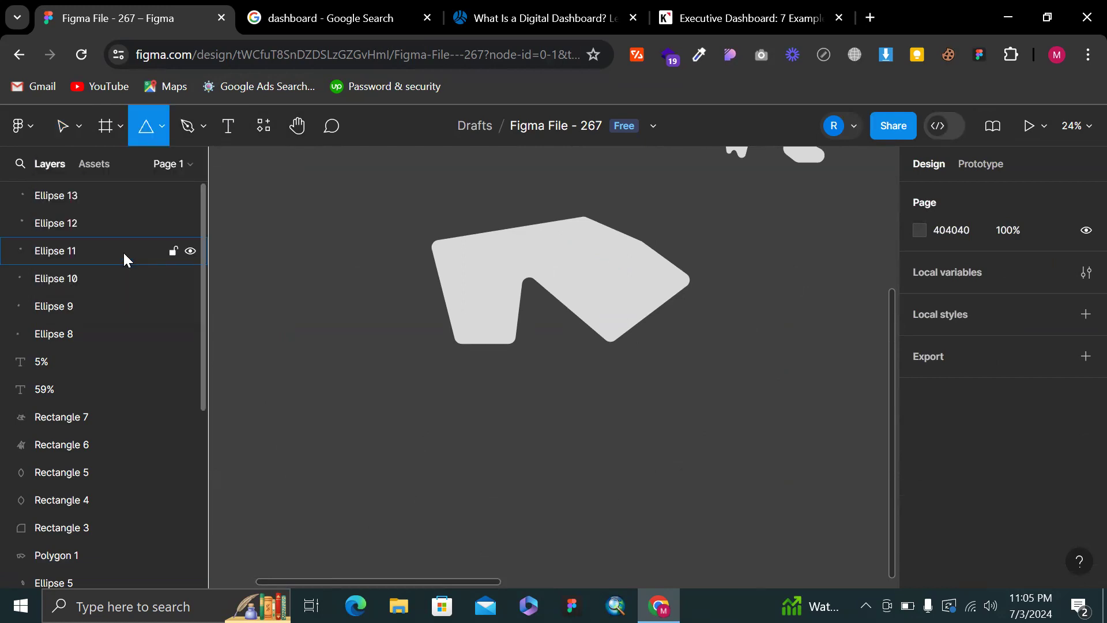
pyautogui.hscroll(-5, 484, 314)
pyautogui.scroll(-3, 360, 336)
pyautogui.hscroll(2, 418, 301)
pyautogui.scroll(-1, 475, 266)
pyautogui.moveTo(475, 260)
pyautogui.mouseDown()
pyautogui.moveTo(568, 378)
pyautogui.moveTo(563, 369)
pyautogui.mouseUp()
pyautogui.click(692, 349)
pyautogui.scroll(3, 692, 349)
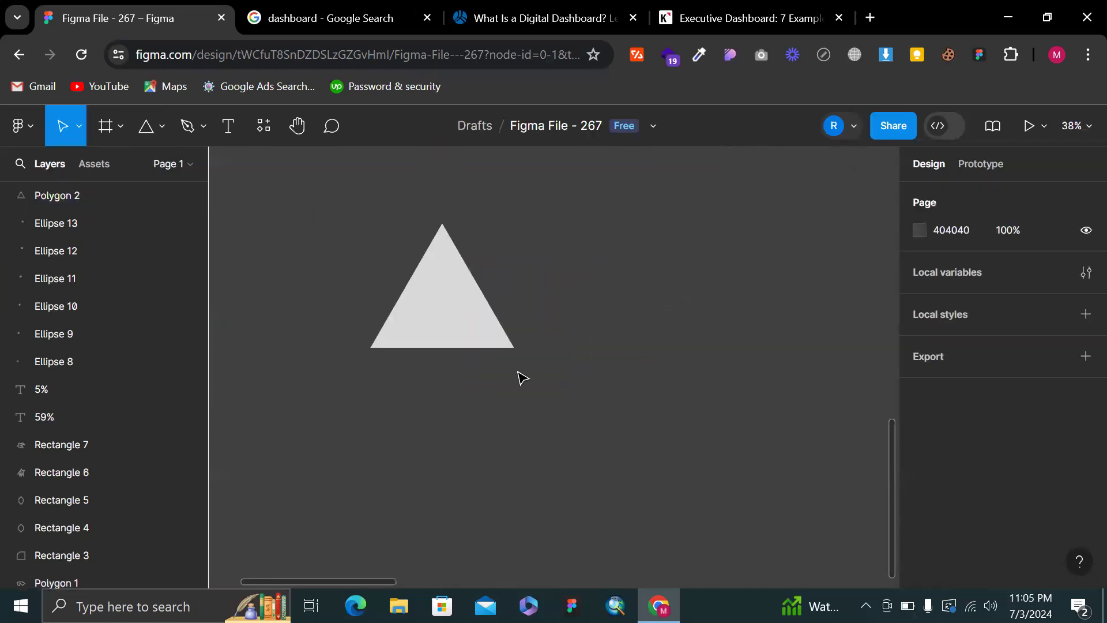
# Try to raise the lower edge of the new triangle's bounding box to its base, and undo the resize
pyautogui.click(438, 284)
pyautogui.scroll(3, 439, 272)
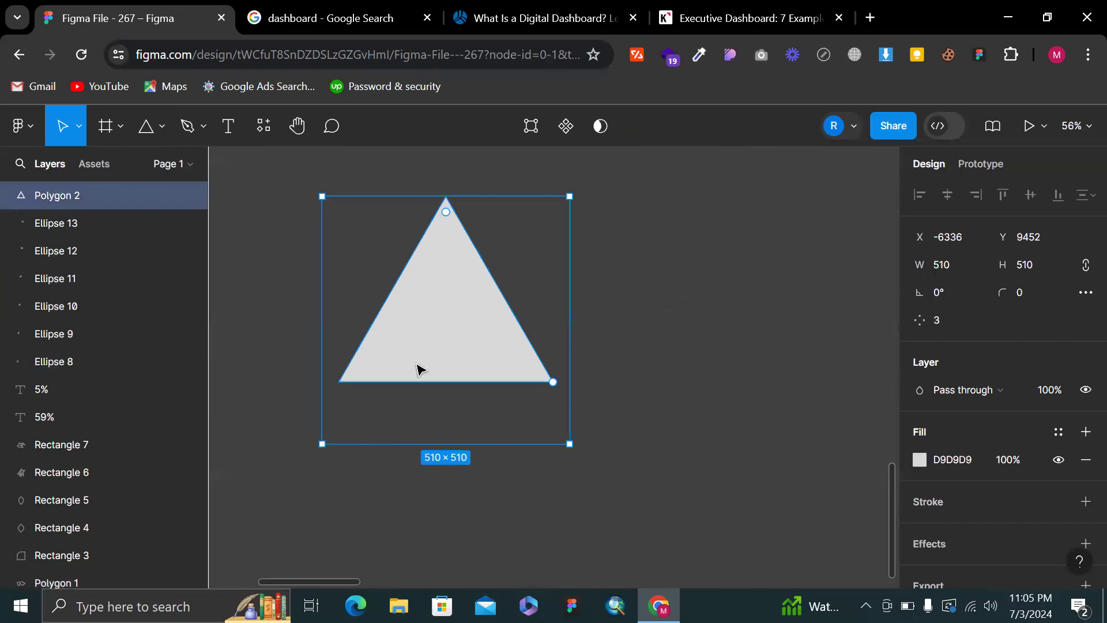
pyautogui.scroll(3, 396, 353)
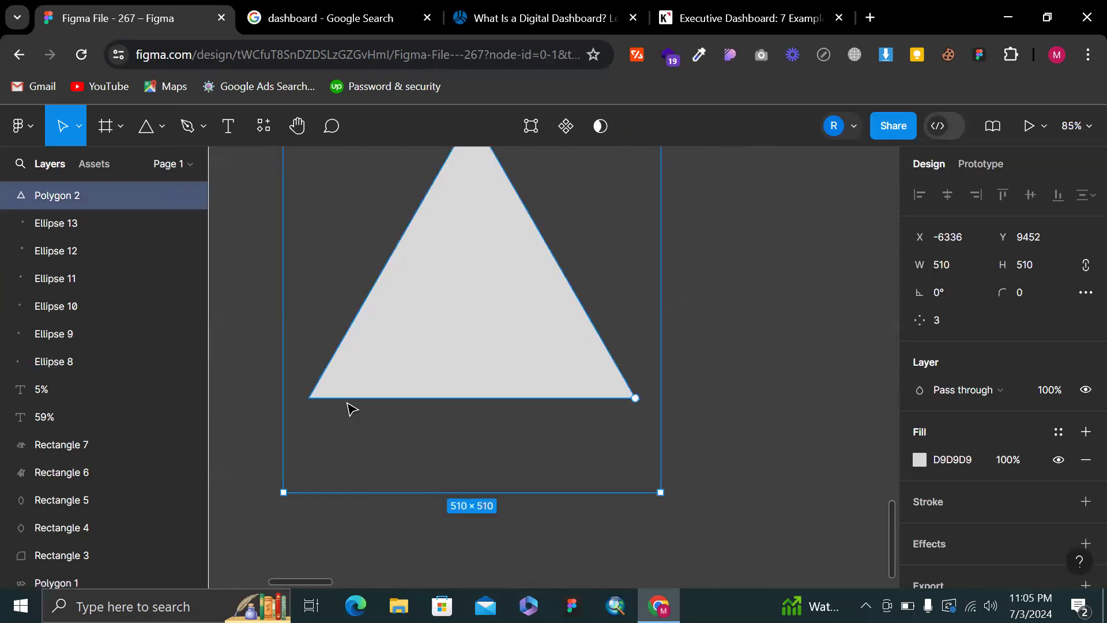
pyautogui.scroll(2, 662, 429)
pyautogui.scroll(-2, 604, 490)
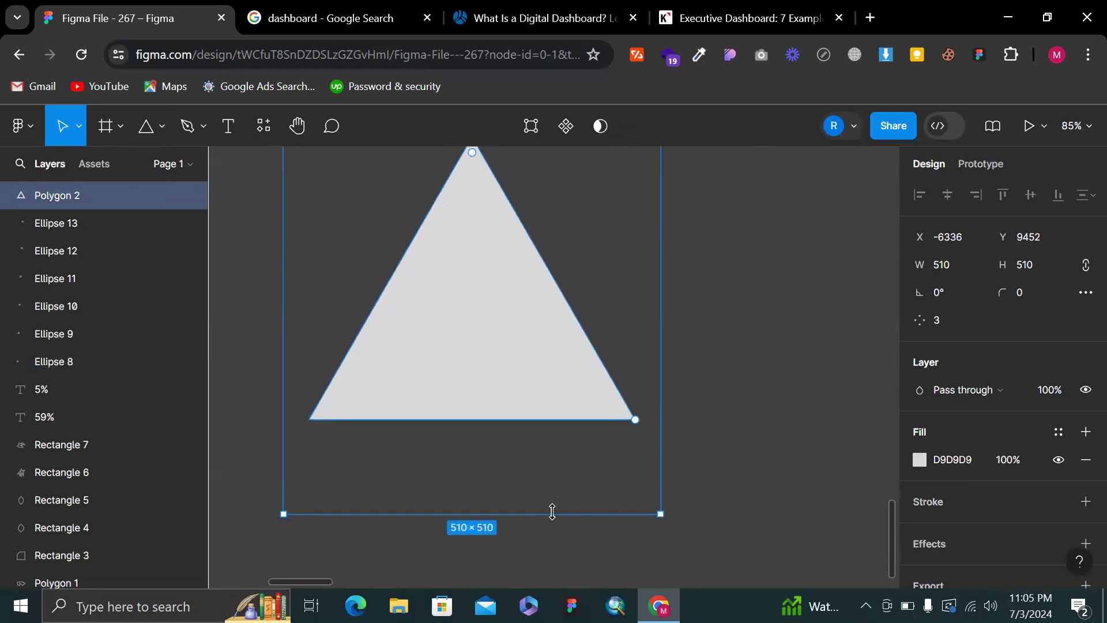
pyautogui.moveTo(542, 519); pyautogui.dragTo(568, 430)
pyautogui.hotkey('ctrl', 'z')
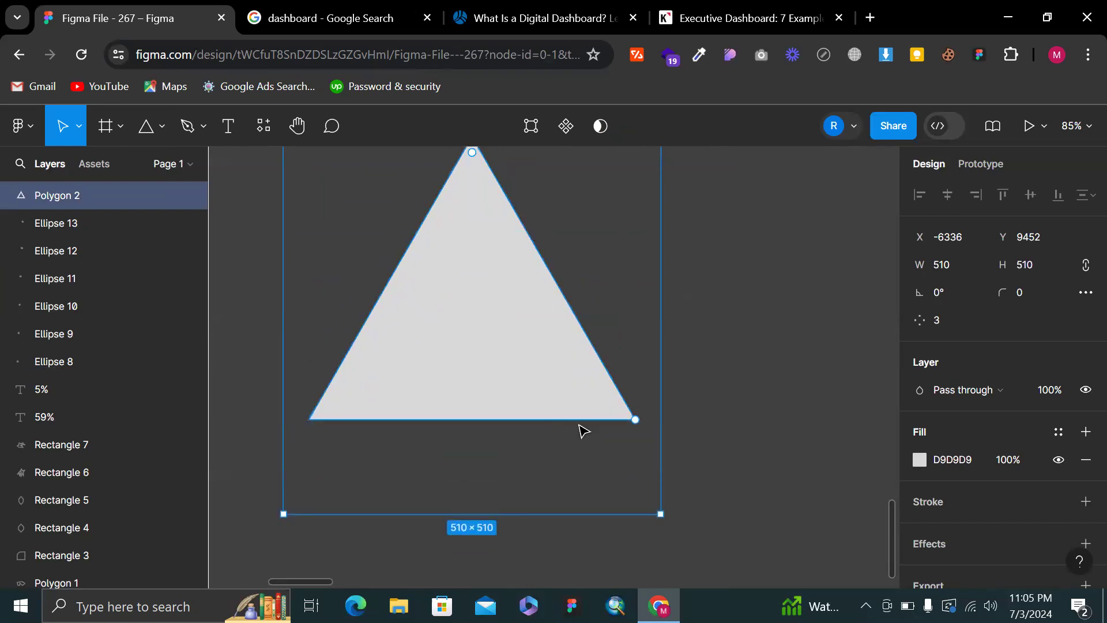
# Move the new triangle into the Desktop - 1 frame at X 113, Y -61
pyautogui.scroll(-2, 580, 425)
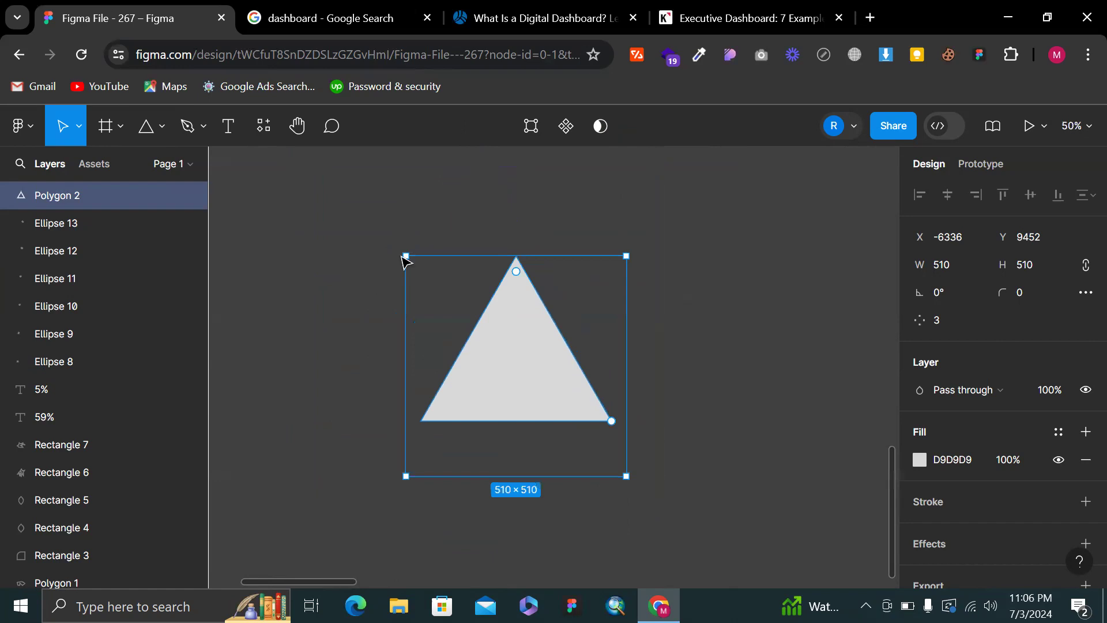
pyautogui.scroll(-4, 396, 248)
pyautogui.scroll(4, 397, 250)
pyautogui.scroll(-3, 401, 254)
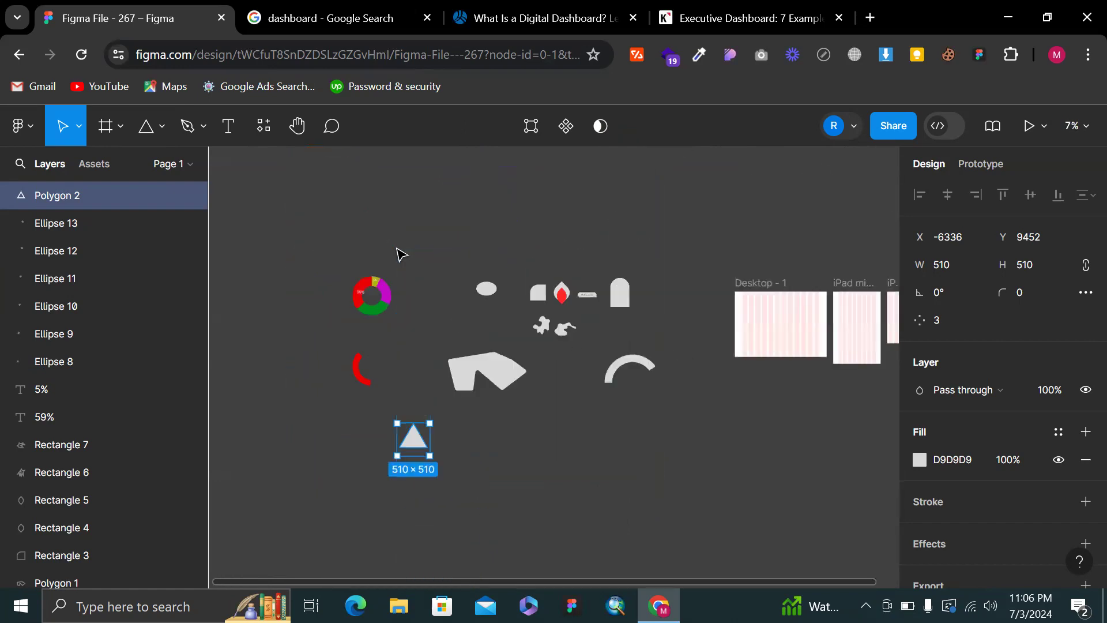
pyautogui.moveTo(661, 357); pyautogui.dragTo(761, 320)
pyautogui.scroll(3, 760, 318)
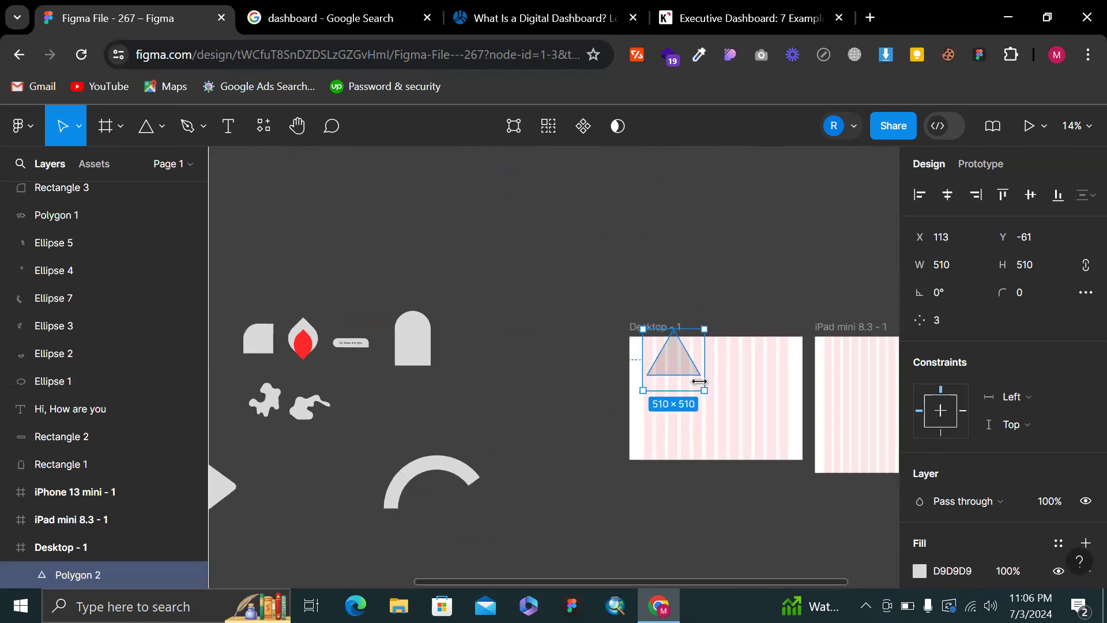
# Scale the triangle down to 242 × 242 and place it at X 108, Y 170 in the Desktop - 1 frame
pyautogui.scroll(5, 700, 382)
pyautogui.moveTo(719, 417); pyautogui.dragTo(642, 347)
pyautogui.scroll(2, 642, 347)
pyautogui.moveTo(604, 304); pyautogui.dragTo(512, 373)
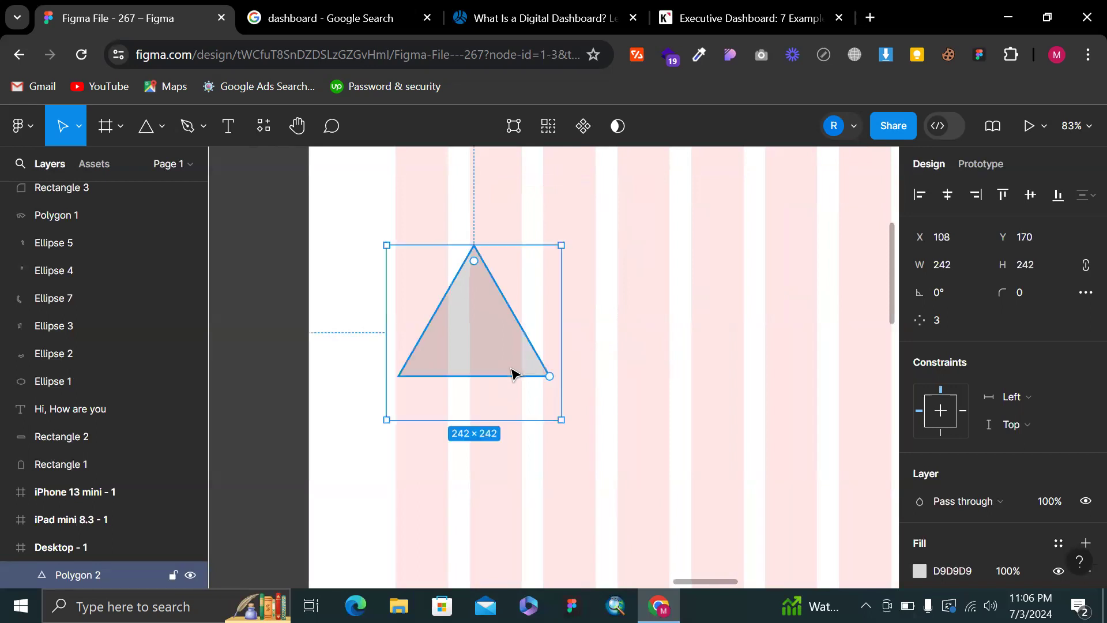
# Draw a rectangle below the triangle in the Desktop - 1 frame, starting near the triangle's left corner
pyautogui.scroll(-2, 515, 415)
pyautogui.press('Escape')
pyautogui.press('r')
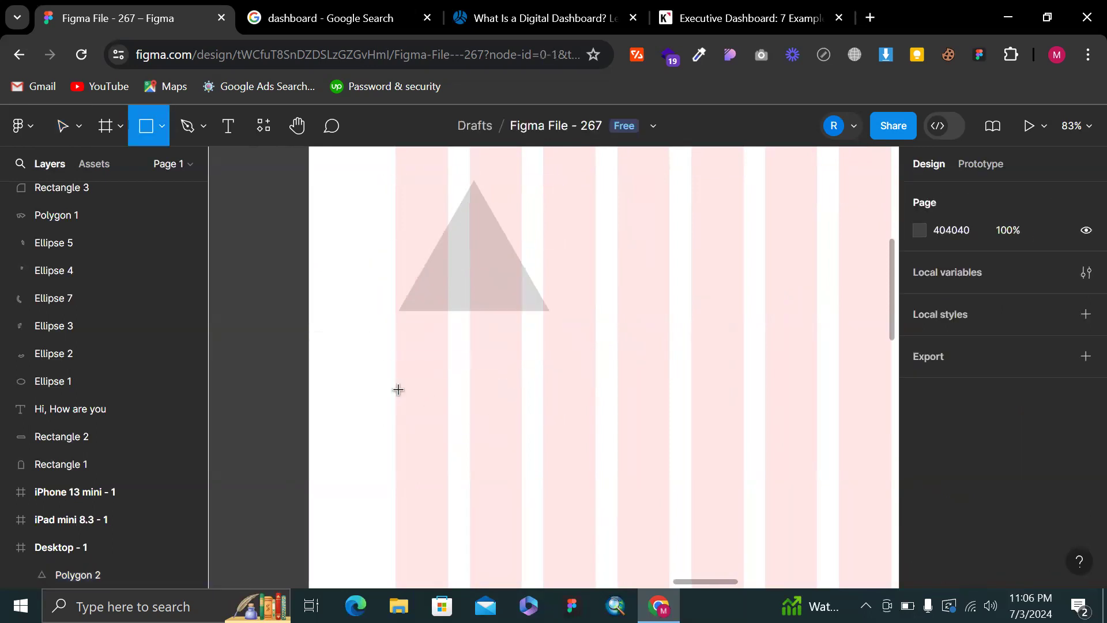
pyautogui.moveTo(400, 392)
pyautogui.mouseDown()
pyautogui.moveTo(554, 499)
pyautogui.moveTo(522, 500)
pyautogui.mouseUp()
# Select the triangle and the rectangle together and check the vertical spacing between them
pyautogui.keyDown('shift'); pyautogui.click(487, 247); pyautogui.keyUp('shift')
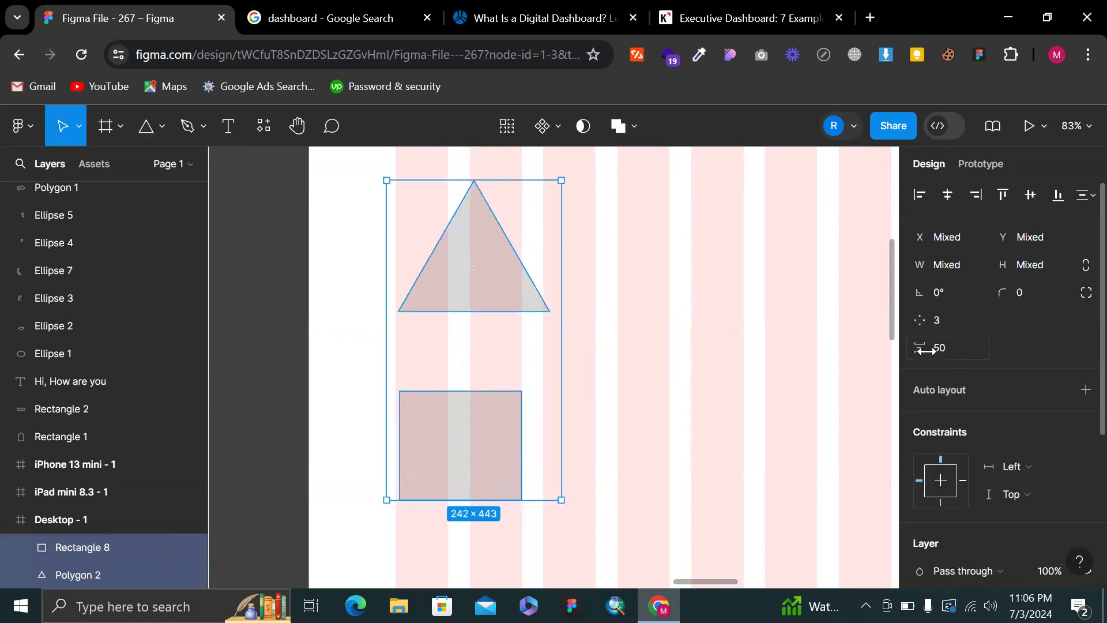
pyautogui.click(495, 360)
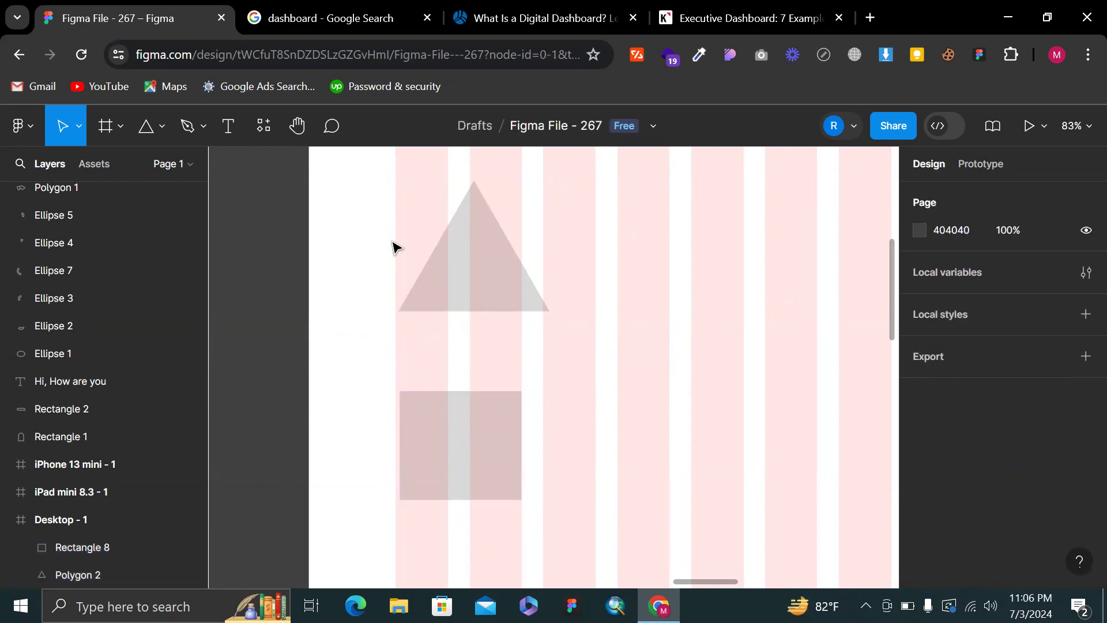
pyautogui.scroll(-6, 399, 229)
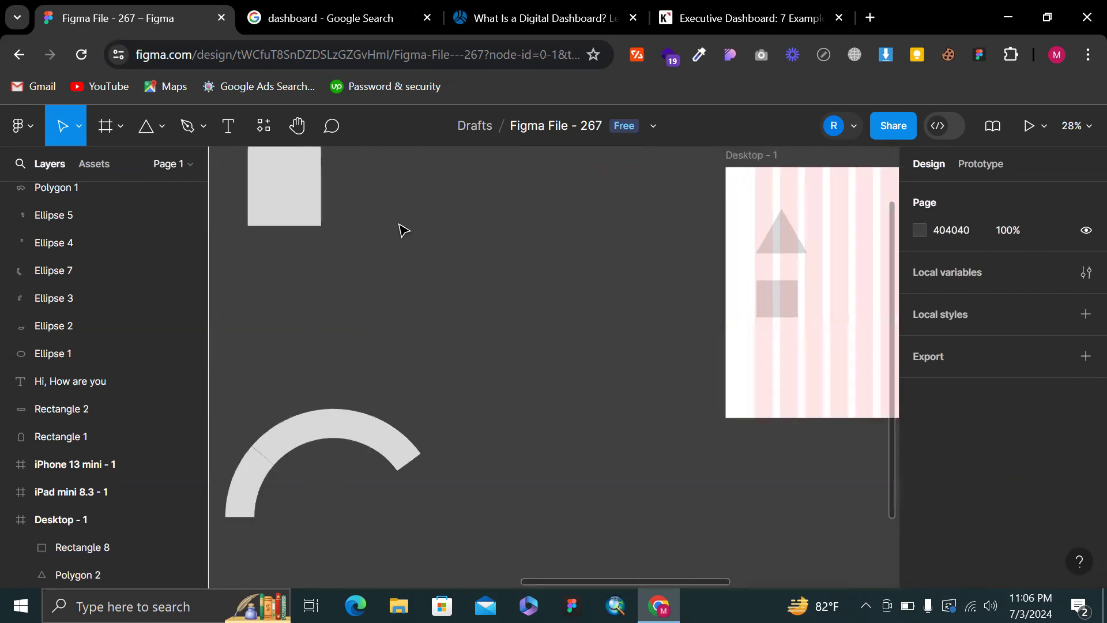
pyautogui.hscroll(-5, 289, 228)
pyautogui.hscroll(8, 247, 228)
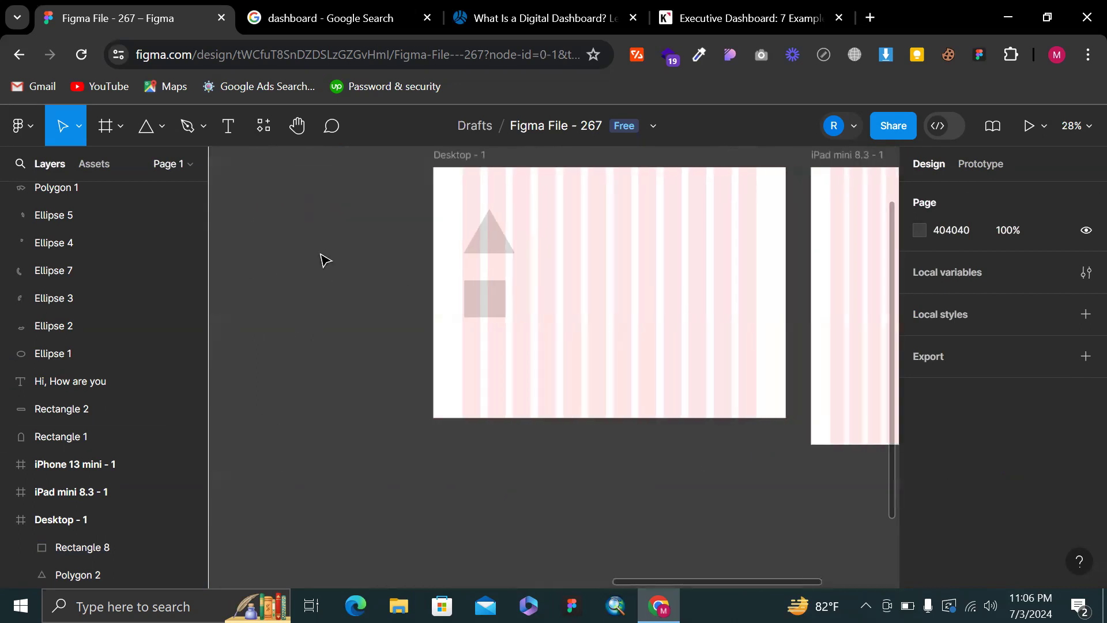
pyautogui.scroll(4, 343, 274)
pyautogui.hscroll(-3, 287, 175)
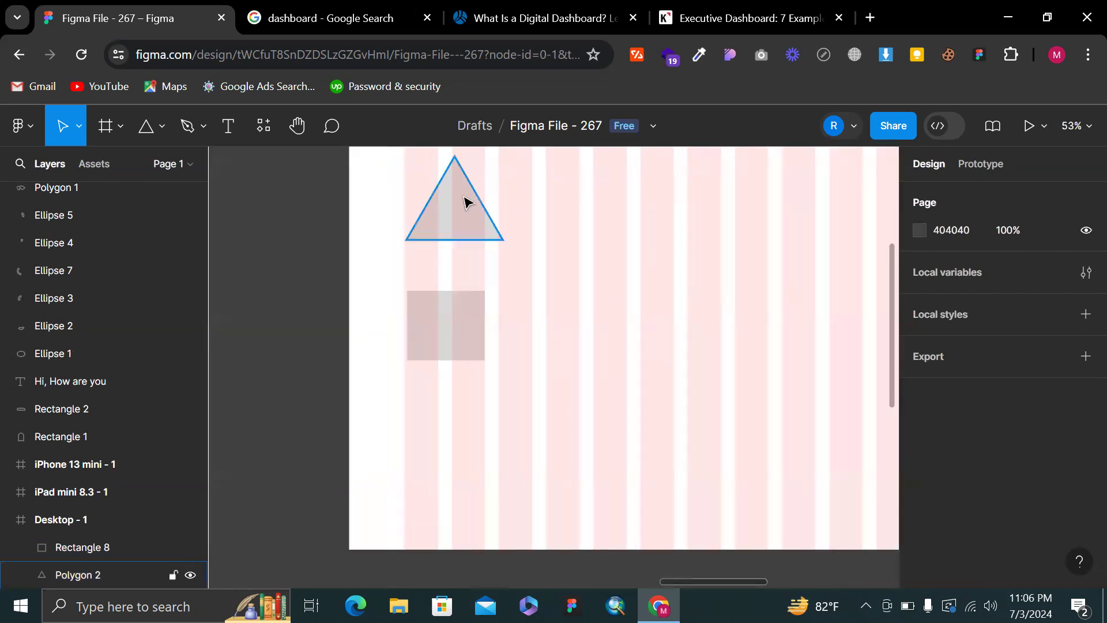
pyautogui.scroll(2, 464, 199)
pyautogui.moveTo(352, 233); pyautogui.dragTo(480, 410)
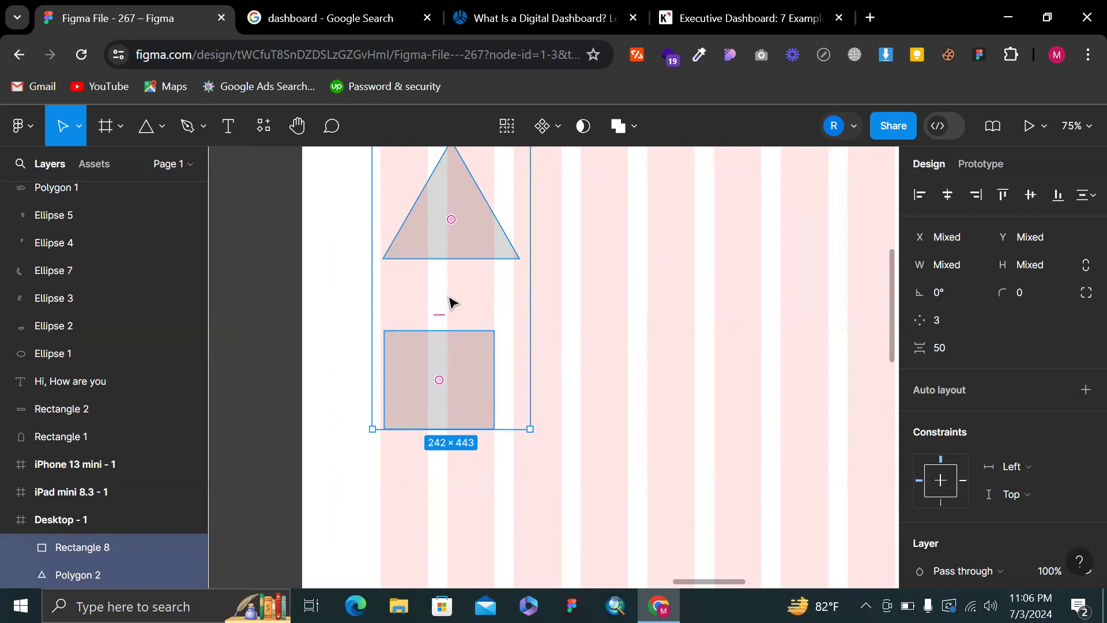
pyautogui.click(625, 269)
# Draw a 41 × 109 rectangle in the gap between the two shapes and extend its upper edge to a height of 111
pyautogui.scroll(5, 626, 269)
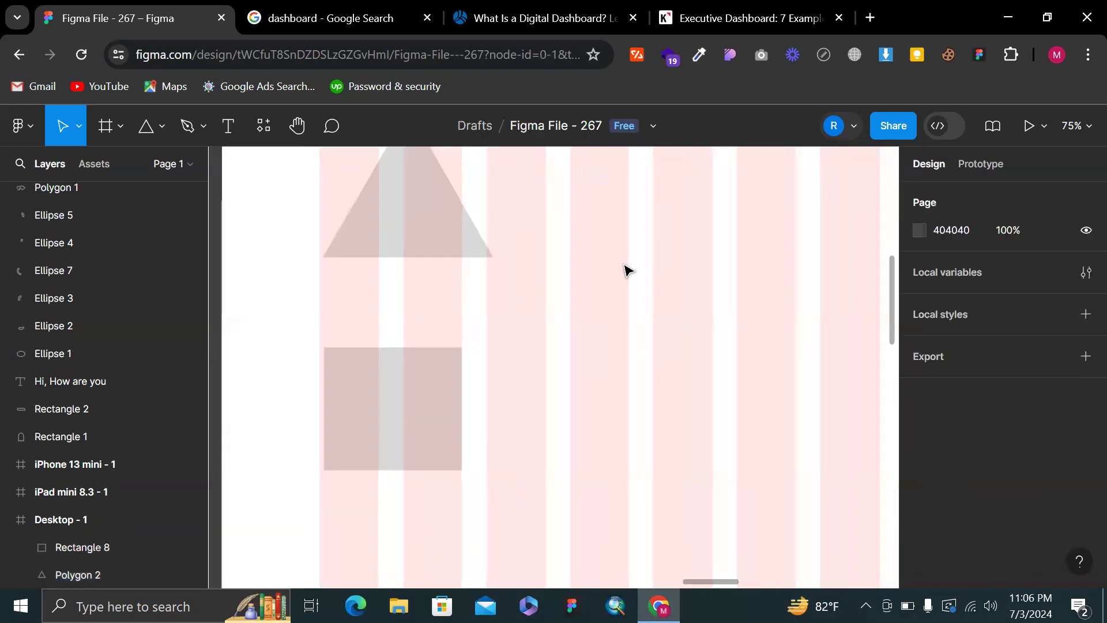
pyautogui.press('r')
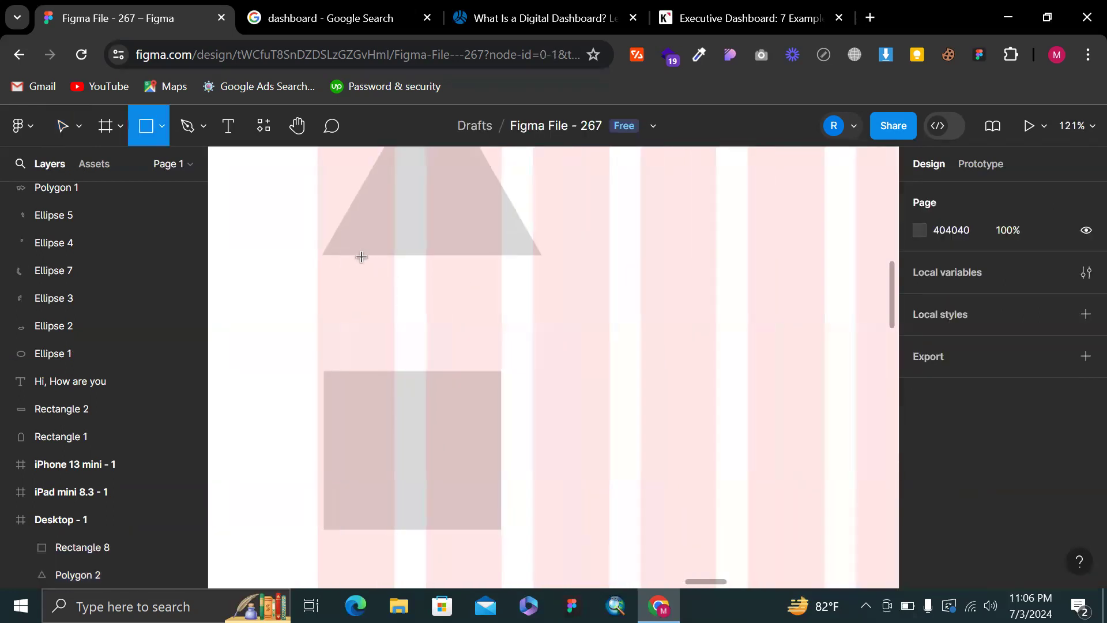
pyautogui.moveTo(361, 257); pyautogui.dragTo(405, 371)
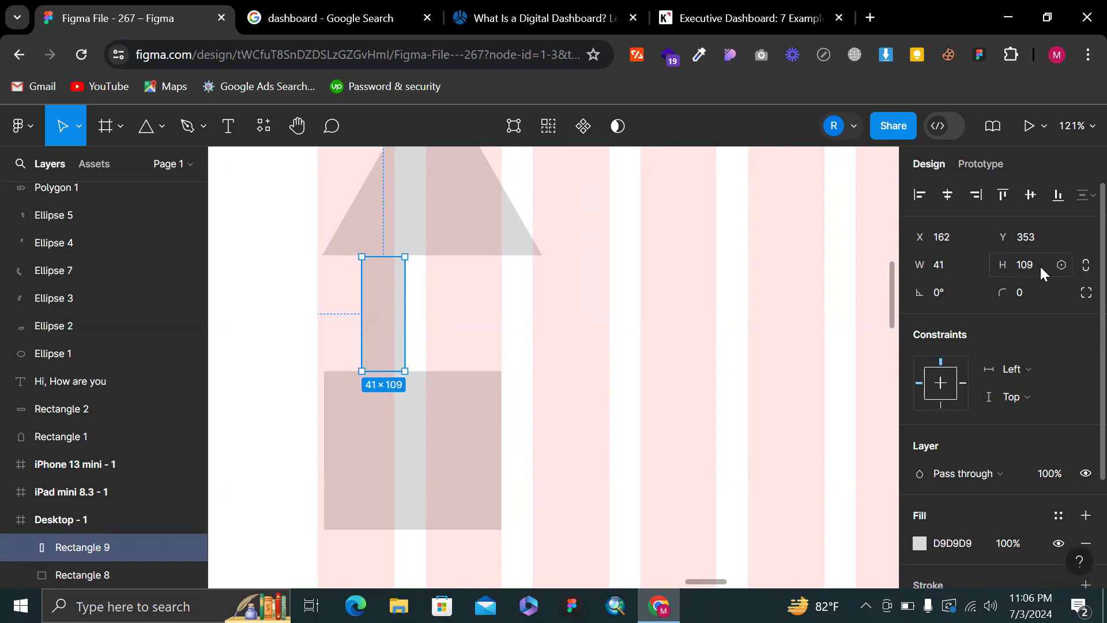
pyautogui.click(573, 296)
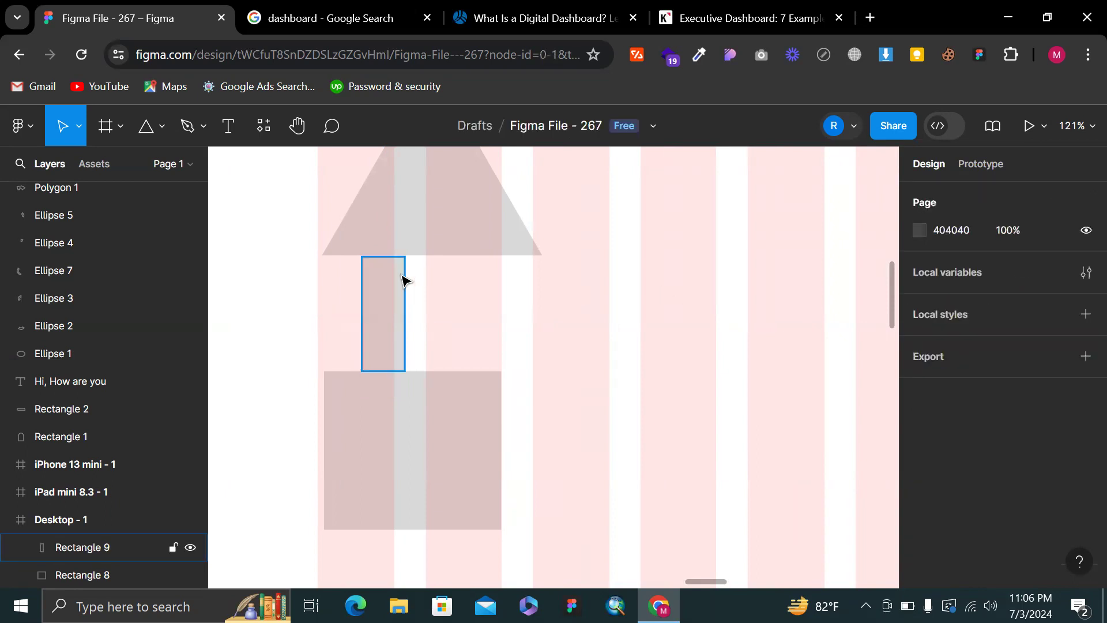
pyautogui.click(402, 279)
pyautogui.scroll(10, 361, 237)
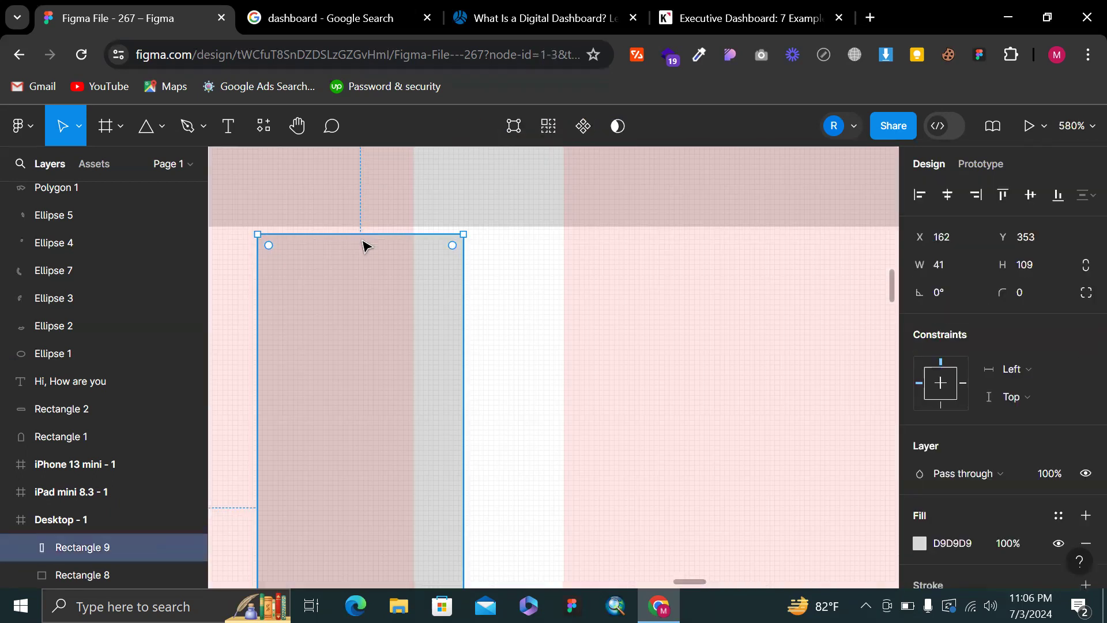
pyautogui.moveTo(363, 231)
pyautogui.mouseDown()
pyautogui.moveTo(371, 188)
pyautogui.moveTo(367, 211)
pyautogui.mouseUp()
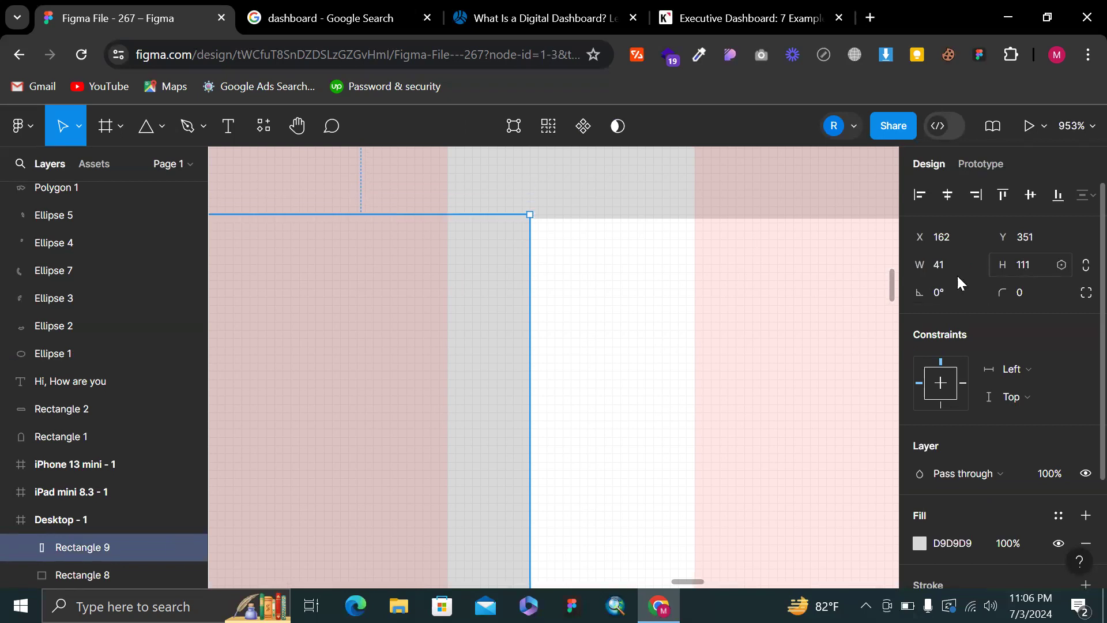
# Delete the narrow measuring rectangle from the gap between the triangle and the square-like shape
pyautogui.scroll(-10, 860, 277)
pyautogui.hscroll(4, 796, 340)
pyautogui.click(648, 429)
pyautogui.click(649, 430)
pyautogui.click(675, 296)
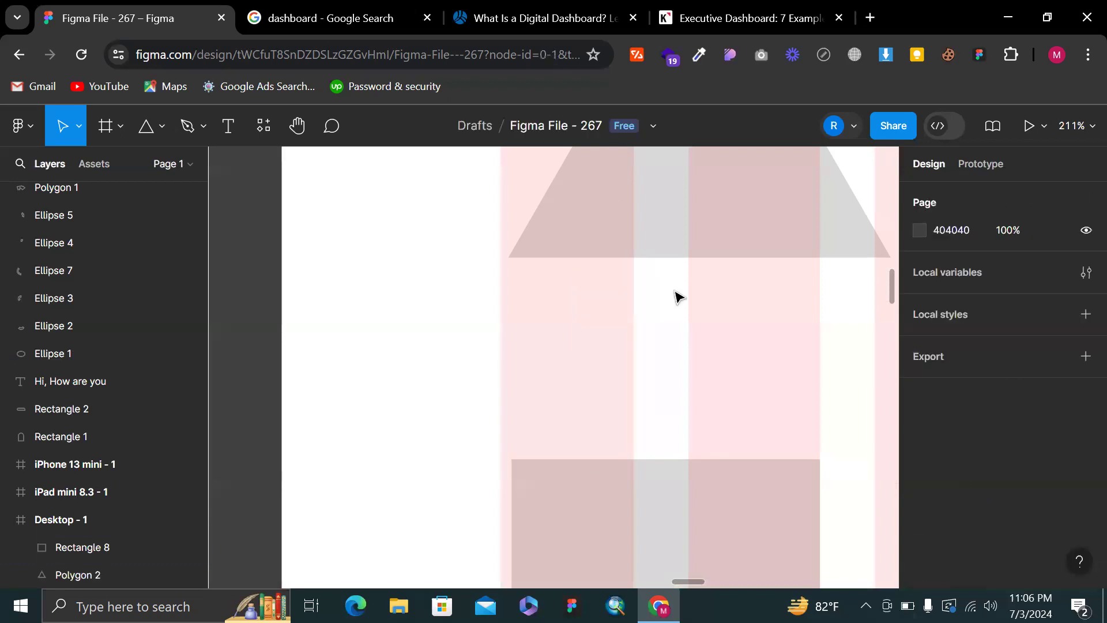
# Compare the spacing of the triangle and rectangle with the empty area between the triangle's base and its bounding box
pyautogui.click(691, 259)
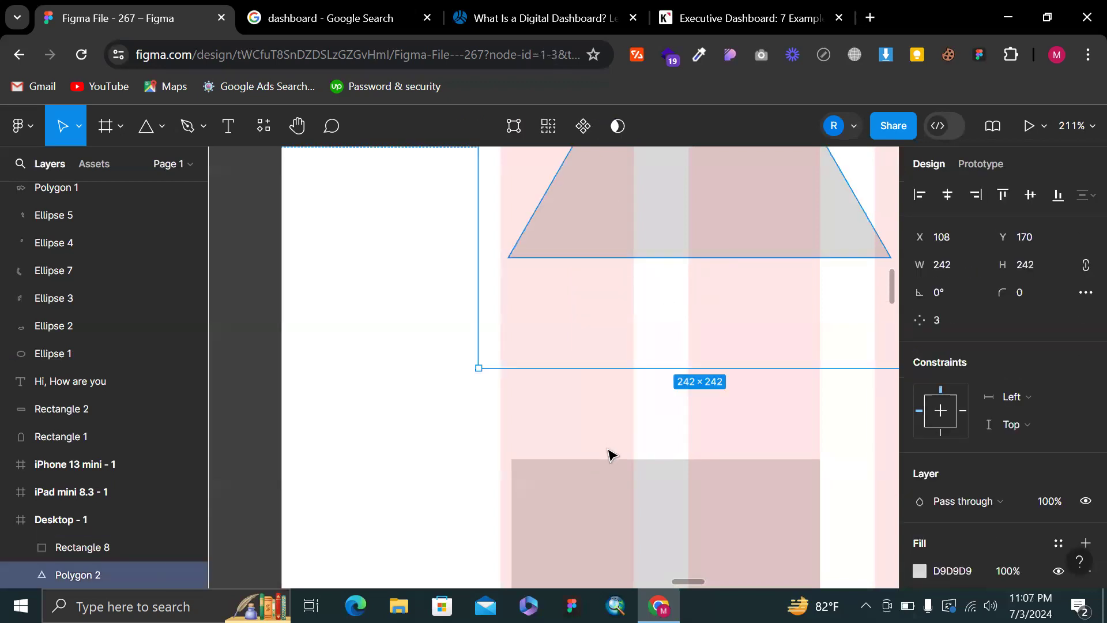
pyautogui.keyDown('shift'); pyautogui.click(608, 487); pyautogui.keyUp('shift')
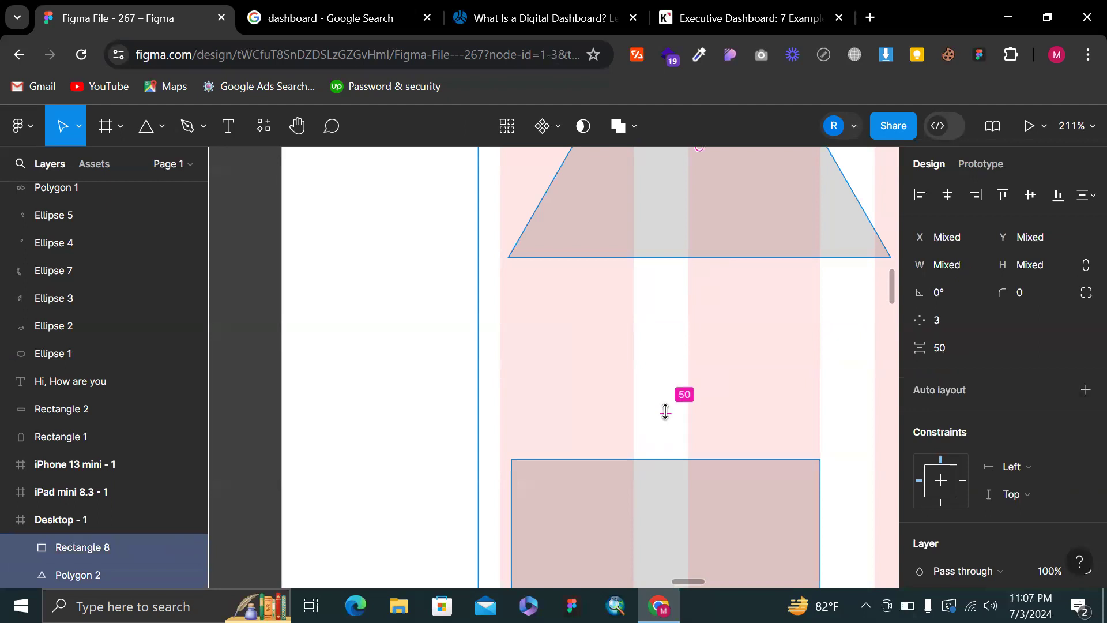
pyautogui.click(707, 232)
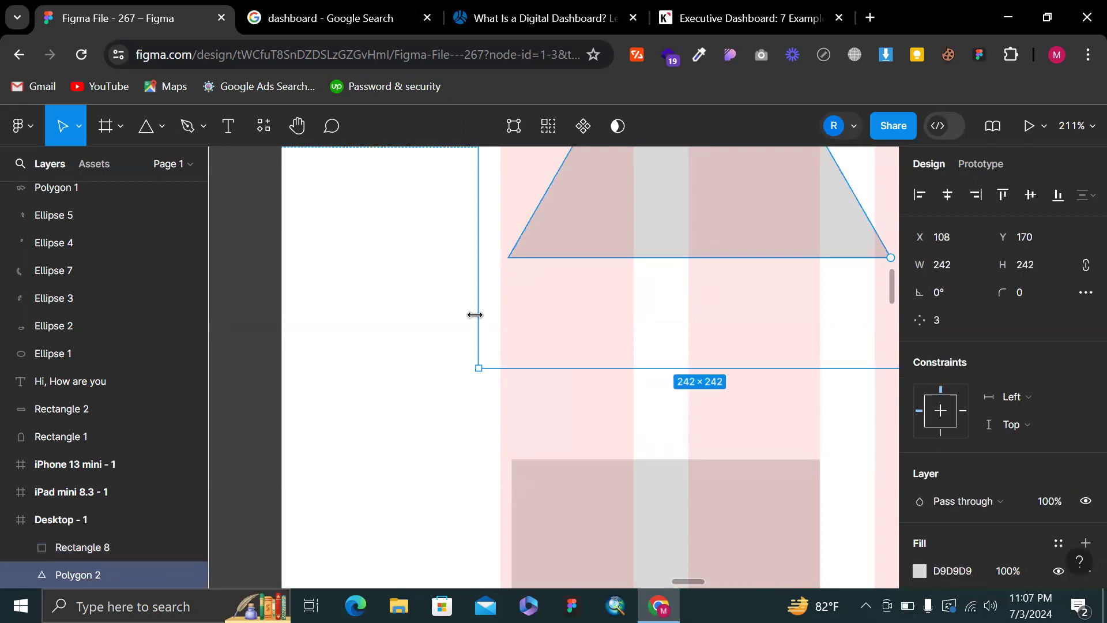
pyautogui.hscroll(3, 829, 365)
pyautogui.scroll(-4, 828, 361)
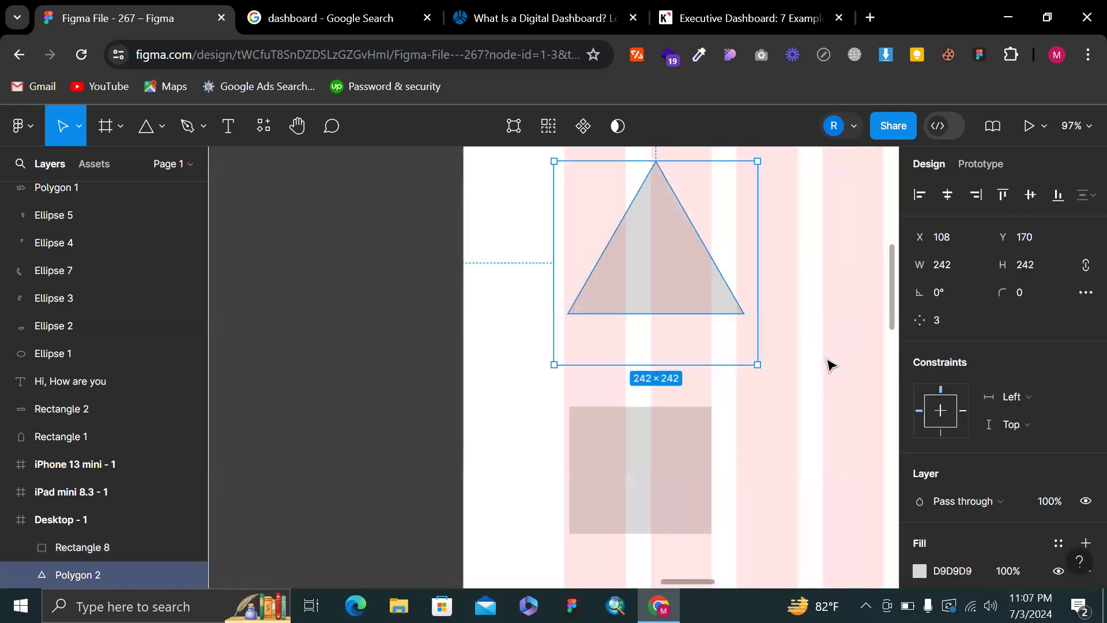
pyautogui.click(819, 328)
pyautogui.click(678, 293)
pyautogui.scroll(3, 672, 254)
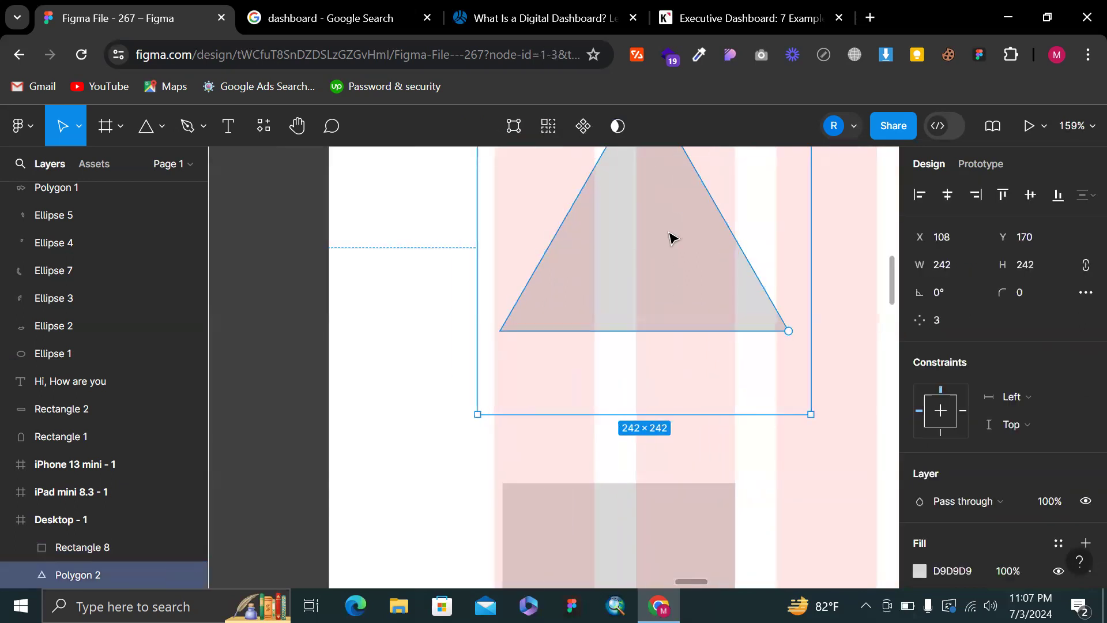
pyautogui.scroll(2, 699, 262)
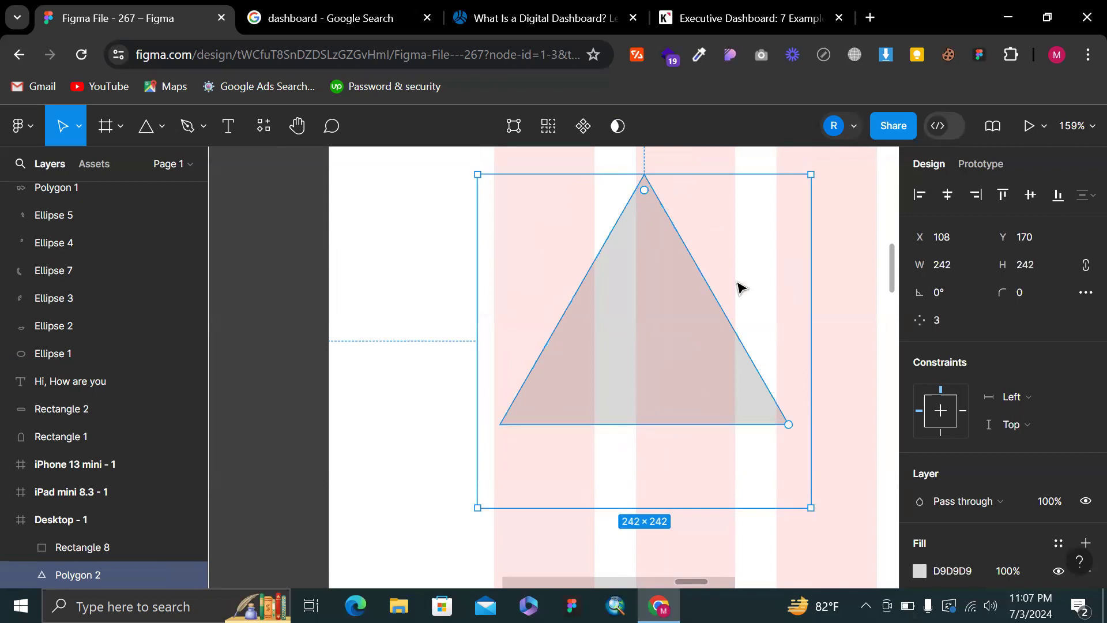
pyautogui.scroll(-3, 738, 285)
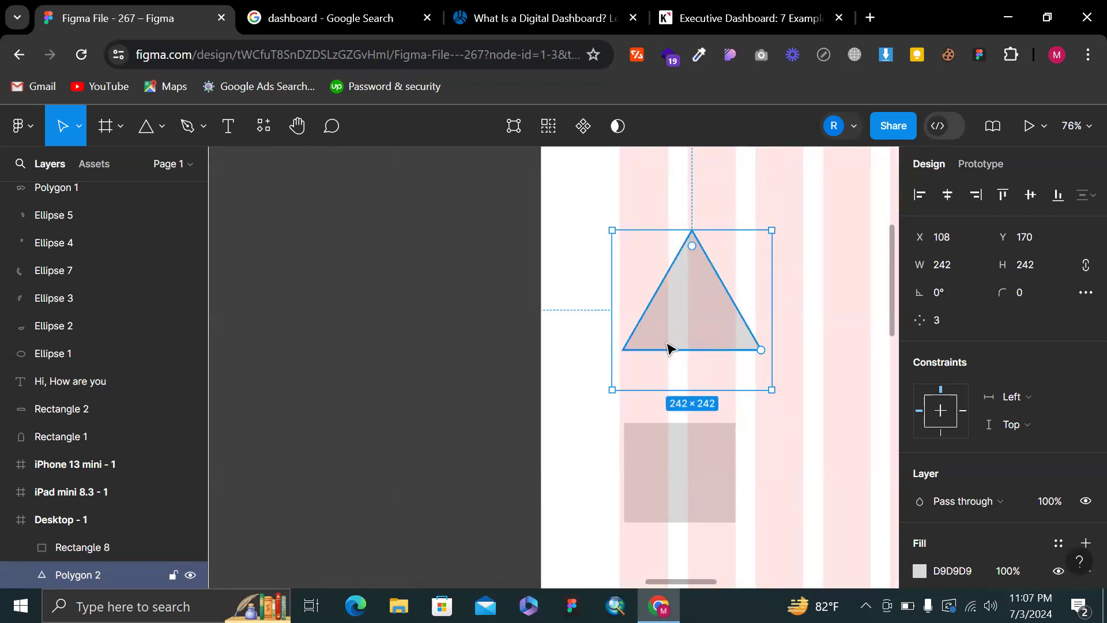
# Try corner counts of 4, 5 and 6 in turn on the triangle above the rectangle
pyautogui.click(943, 320)
pyautogui.write('4')
pyautogui.press('Return')
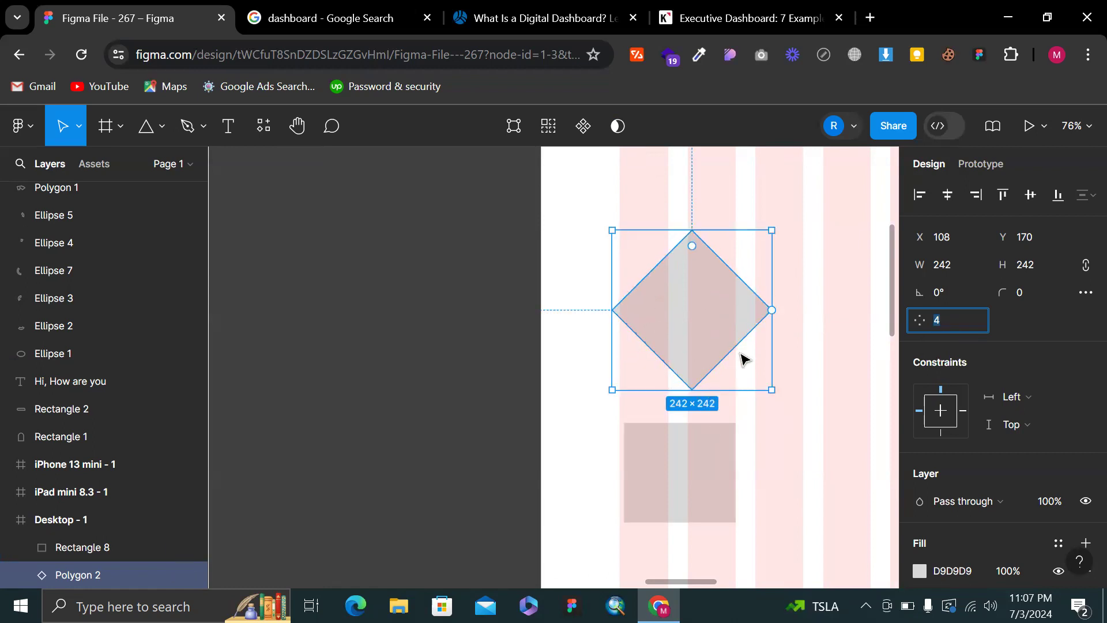
pyautogui.write('5')
pyautogui.press('Return')
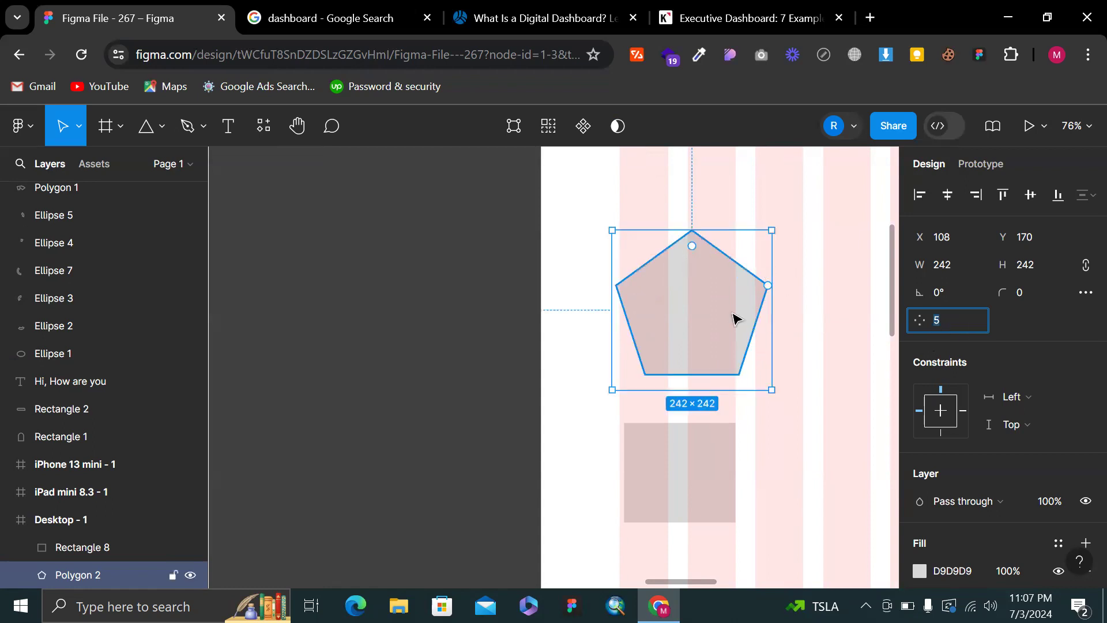
pyautogui.write('6')
pyautogui.press('Return')
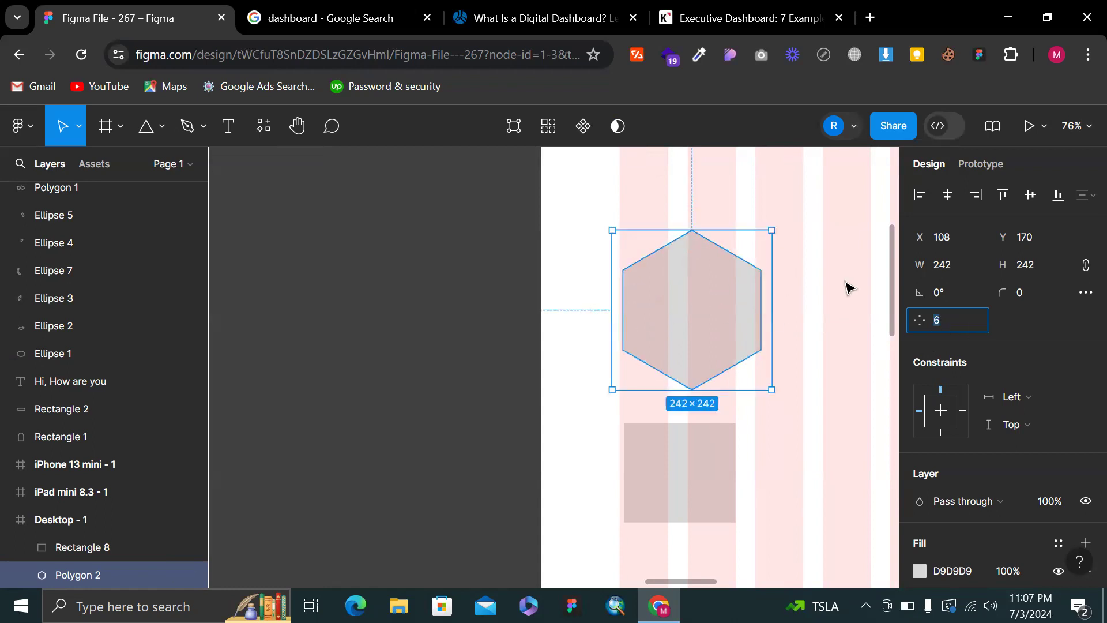
# Raise the polygon's corner count to 8 and then to 60, and inspect its outline up close
pyautogui.press('Up')
pyautogui.press('Up')
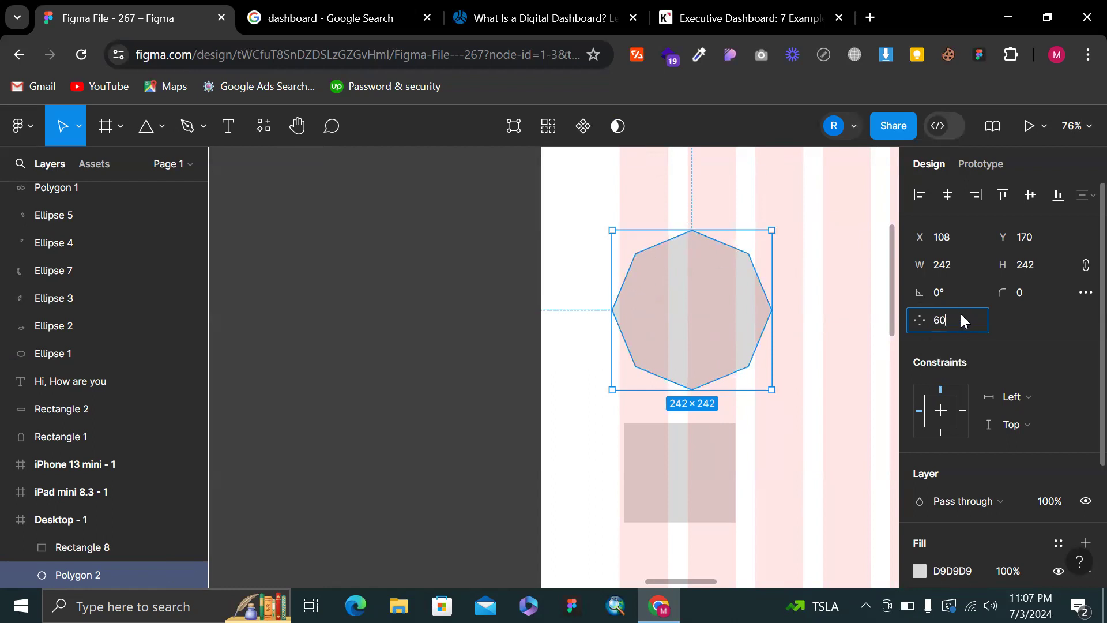
pyautogui.press('Return')
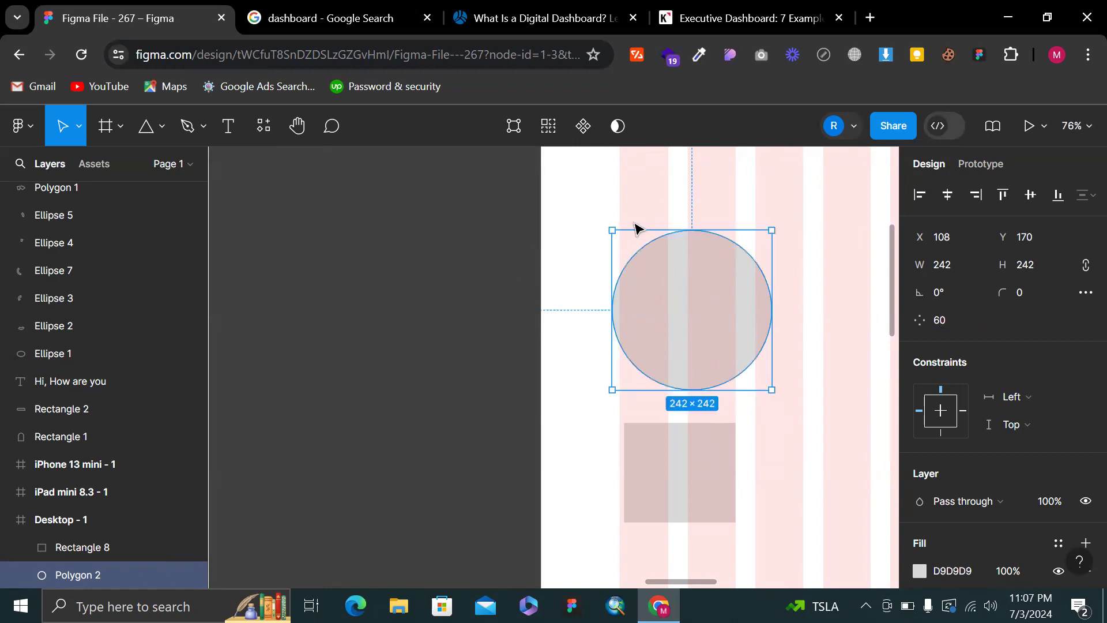
pyautogui.scroll(10, 638, 228)
pyautogui.scroll(-7, 639, 260)
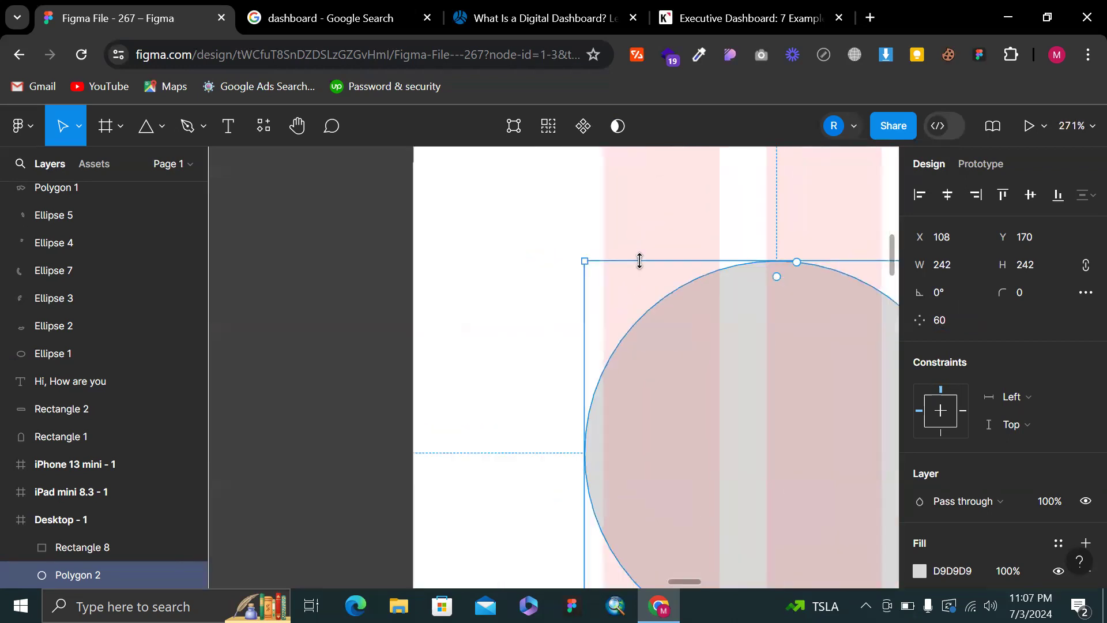
# Undo the corner-count changes back to the original triangle
pyautogui.hotkey('ctrl', 'z')
pyautogui.hotkey('ctrl', 'z')
pyautogui.hotkey('ctrl', 'z')
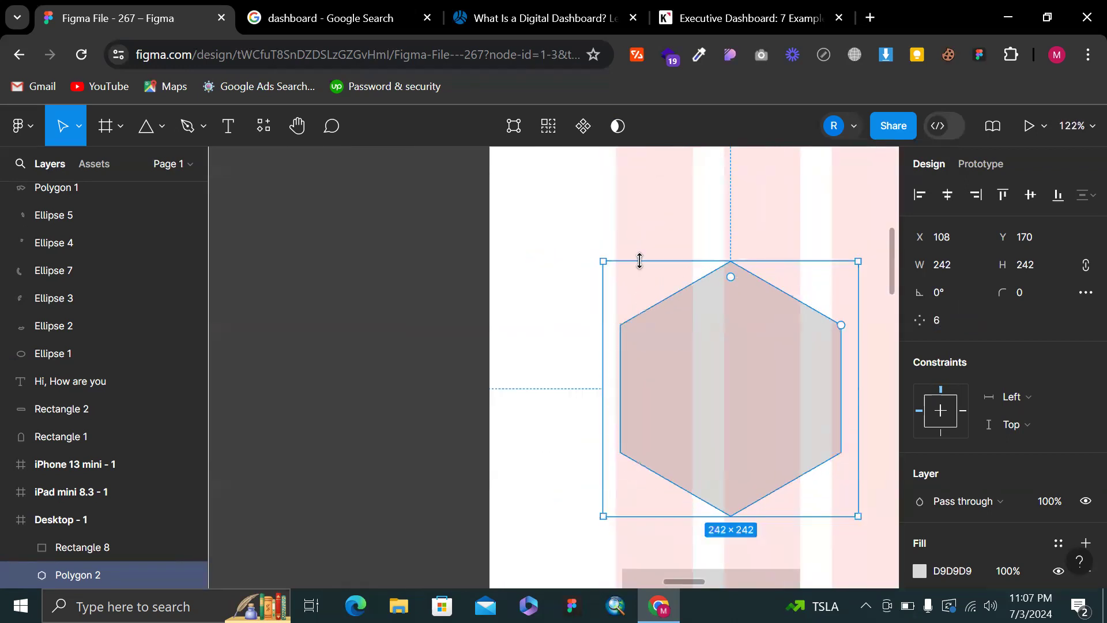
pyautogui.hotkey('ctrl', 'z')
pyautogui.hotkey('ctrl', 'z')
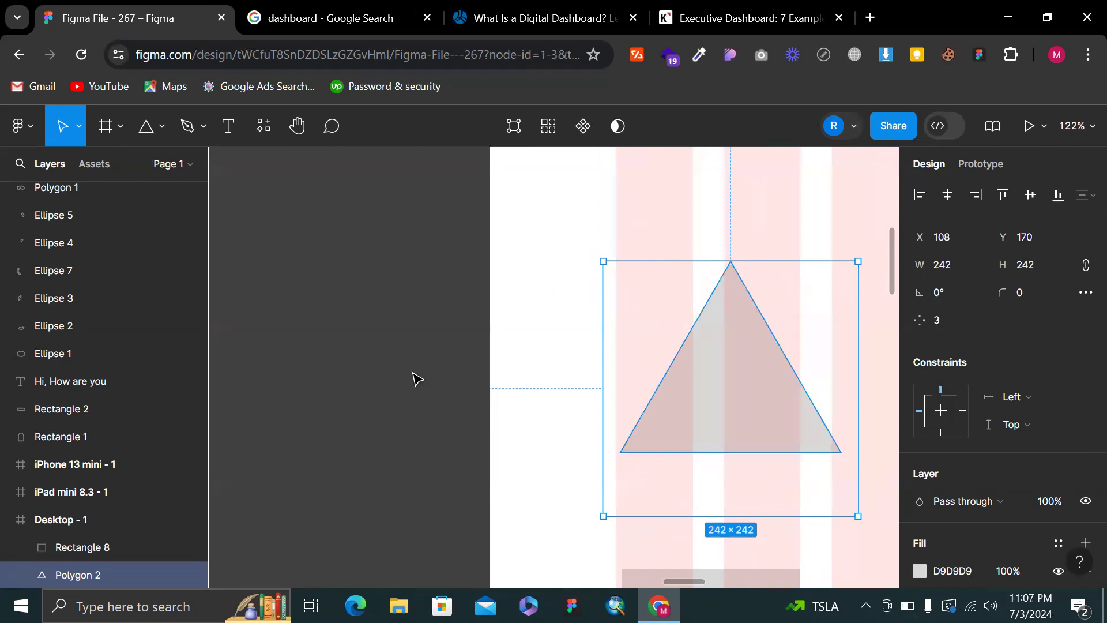
# Try flattening the triangle to tighten its bounding box, and undo the flattening
pyautogui.hotkey('ctrl', 'e')
pyautogui.hscroll(2, 612, 350)
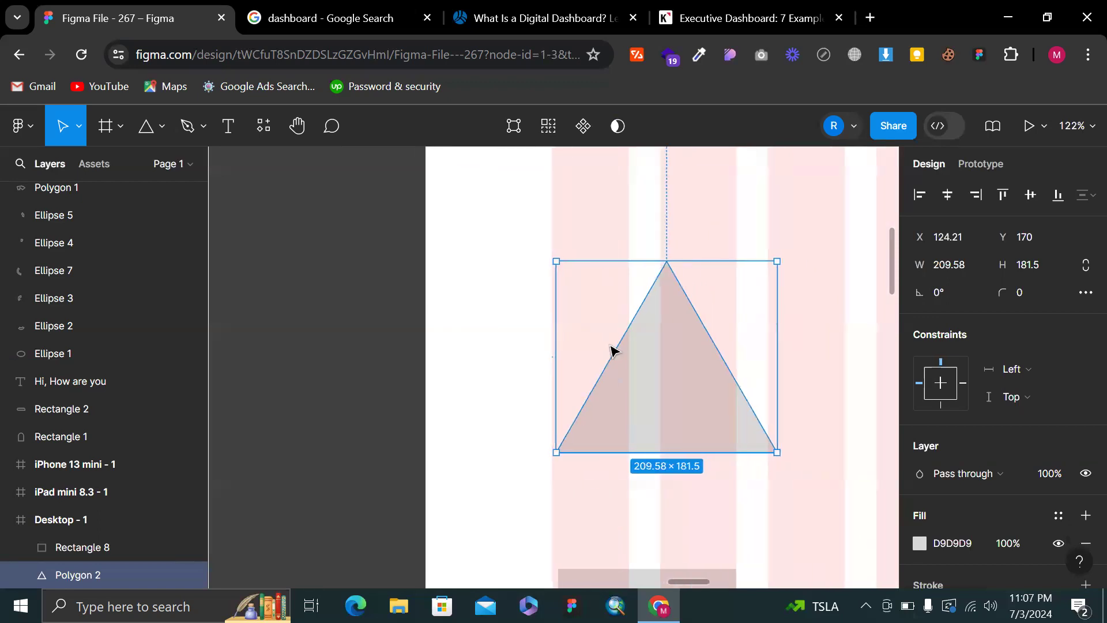
pyautogui.hscroll(3, 665, 353)
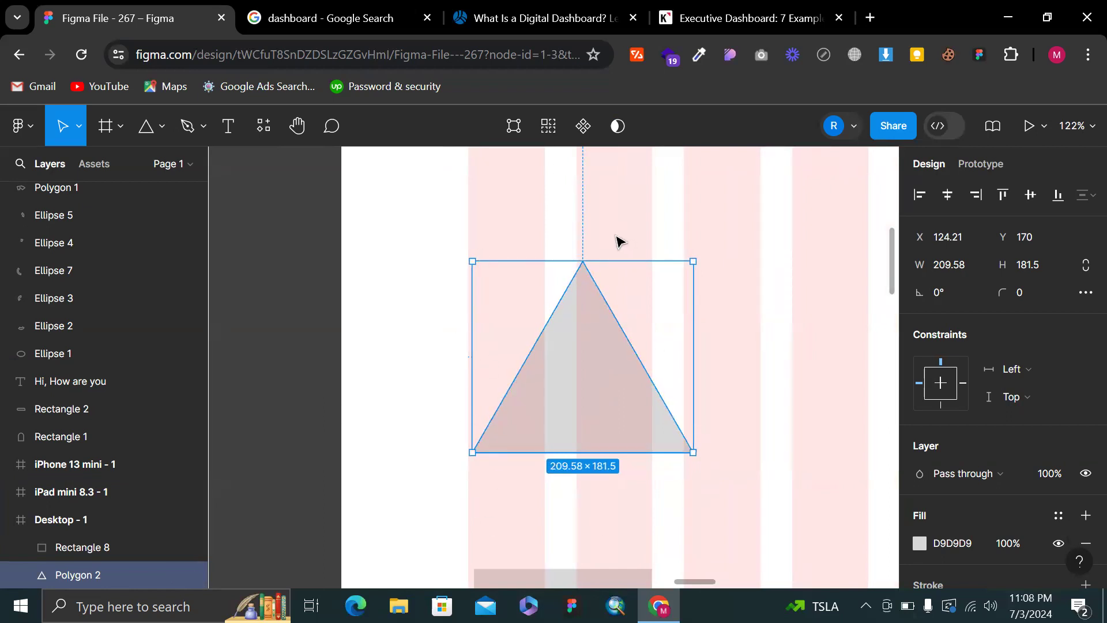
pyautogui.hotkey('ctrl', 'z')
# Flatten the triangle so that its bounding box fits the visible shape
pyautogui.rightClick(536, 303)
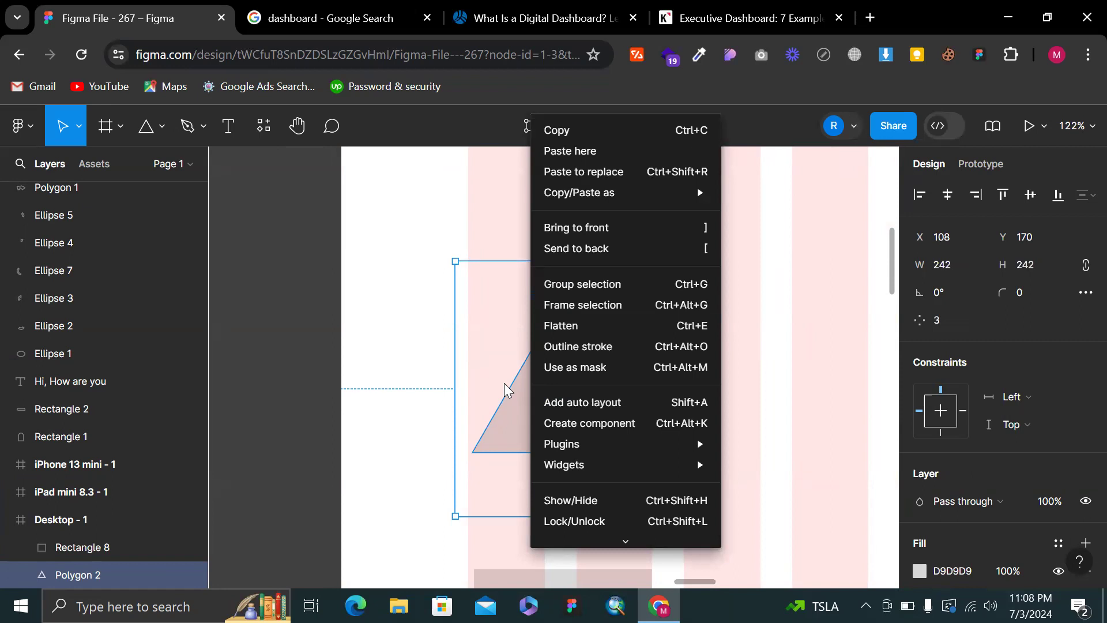
pyautogui.scroll(-1, 594, 357)
pyautogui.scroll(1, 594, 358)
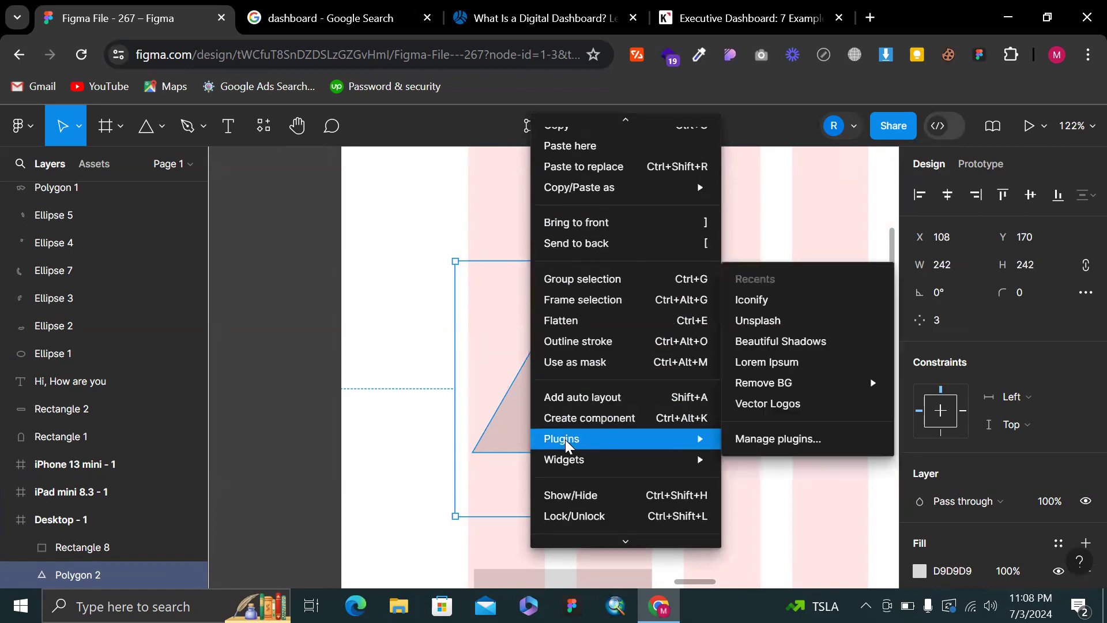
pyautogui.scroll(-1, 566, 431)
pyautogui.scroll(1, 567, 433)
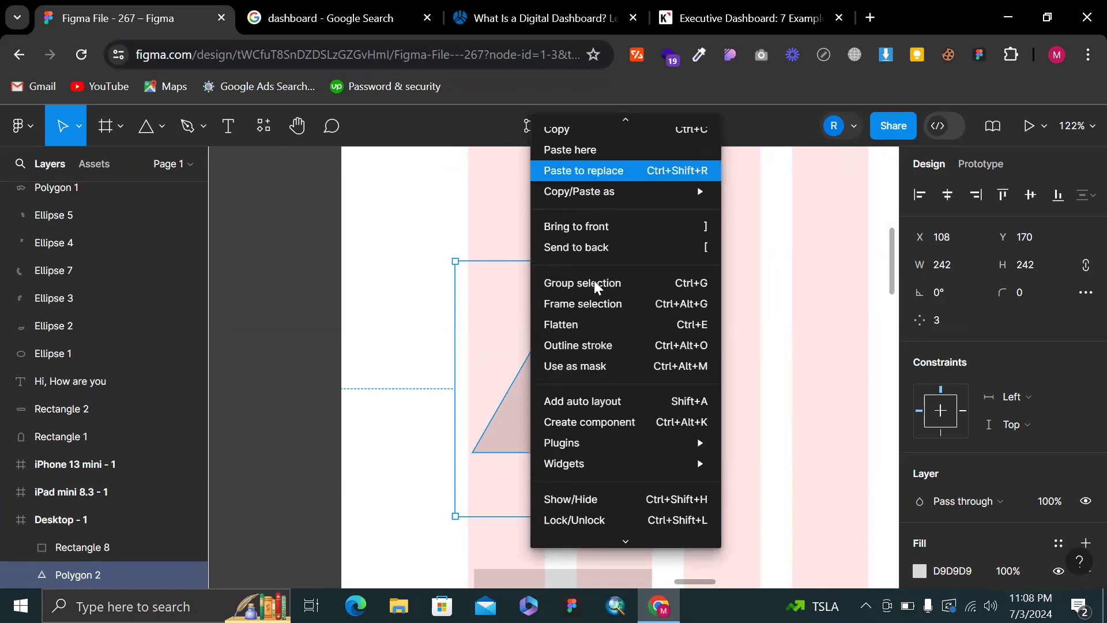
pyautogui.click(588, 325)
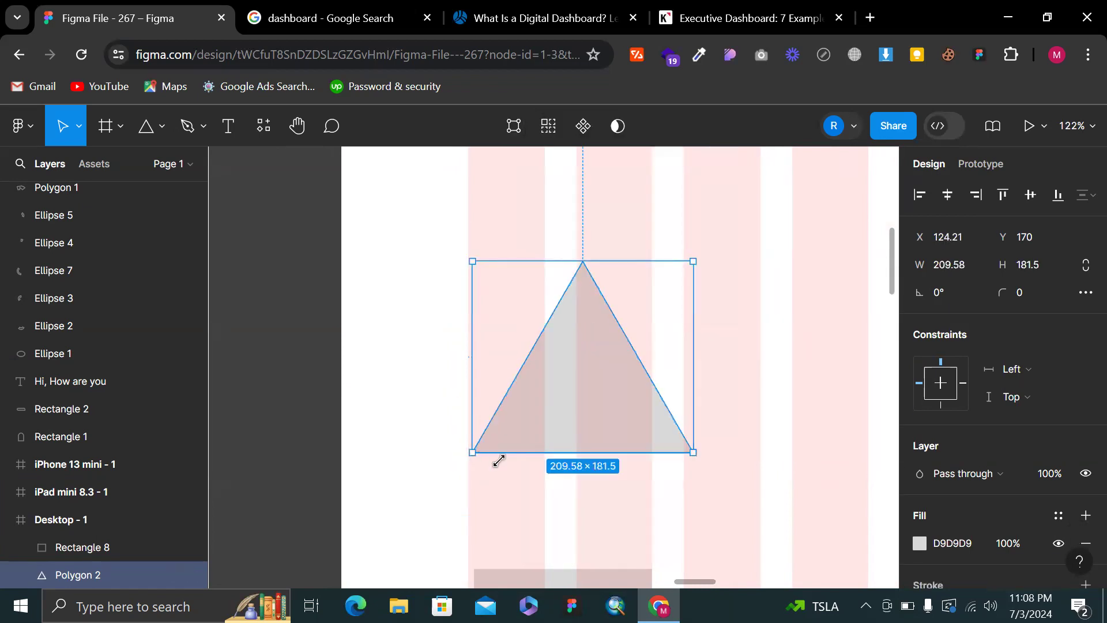
# Set the vertical spacing between the flattened triangle and the rectangle below it to 50
pyautogui.click(542, 578)
pyautogui.keyDown('shift'); pyautogui.click(591, 437); pyautogui.keyUp('shift')
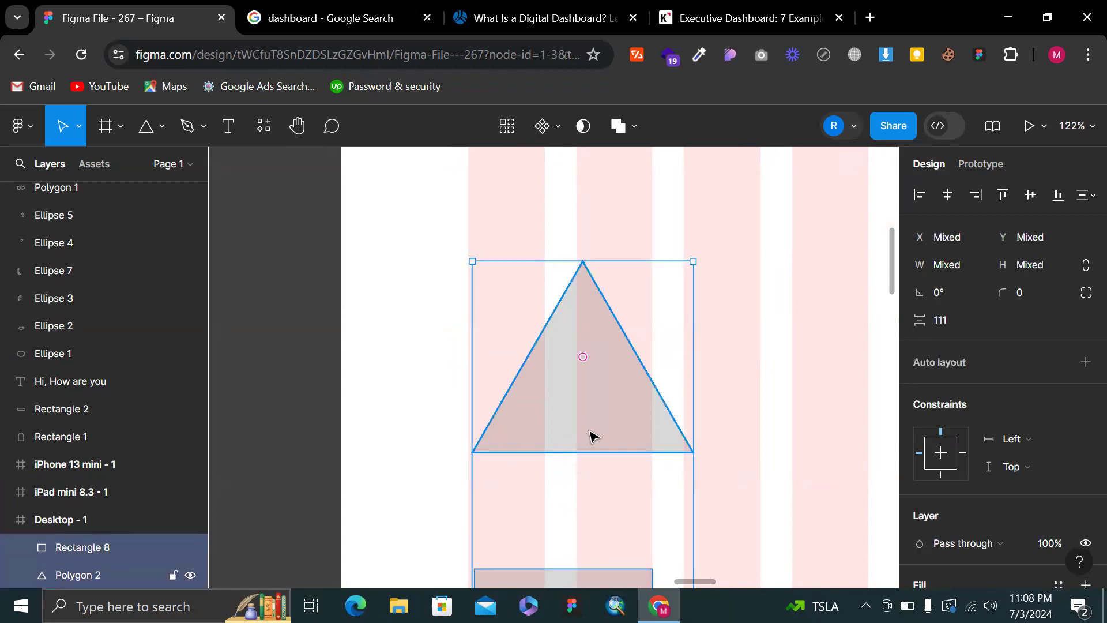
pyautogui.click(945, 323)
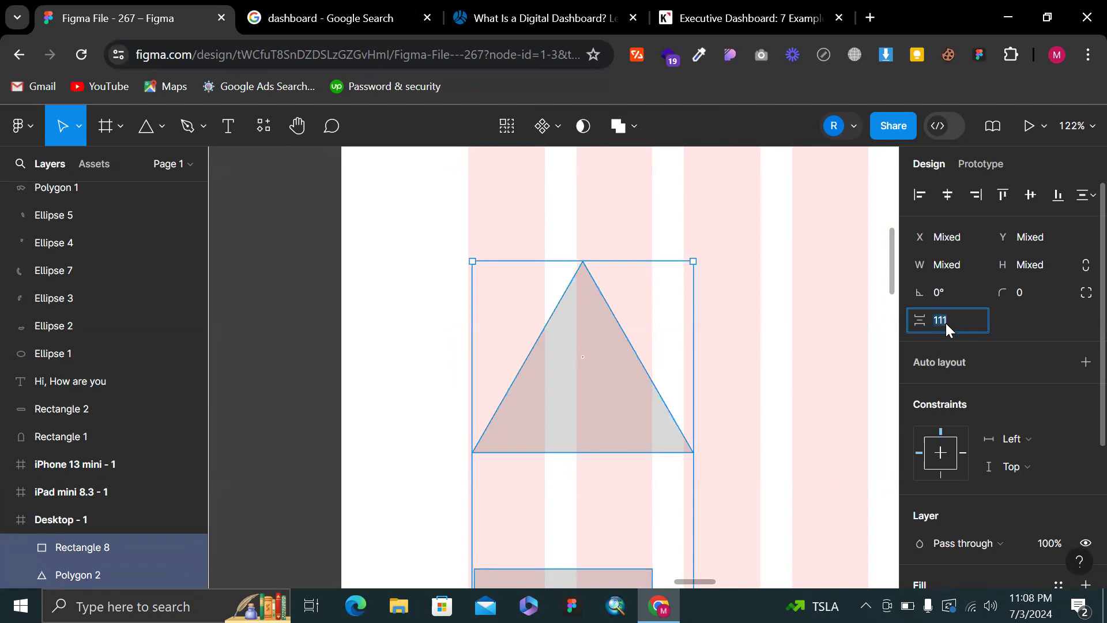
pyautogui.write('50')
pyautogui.press('Return')
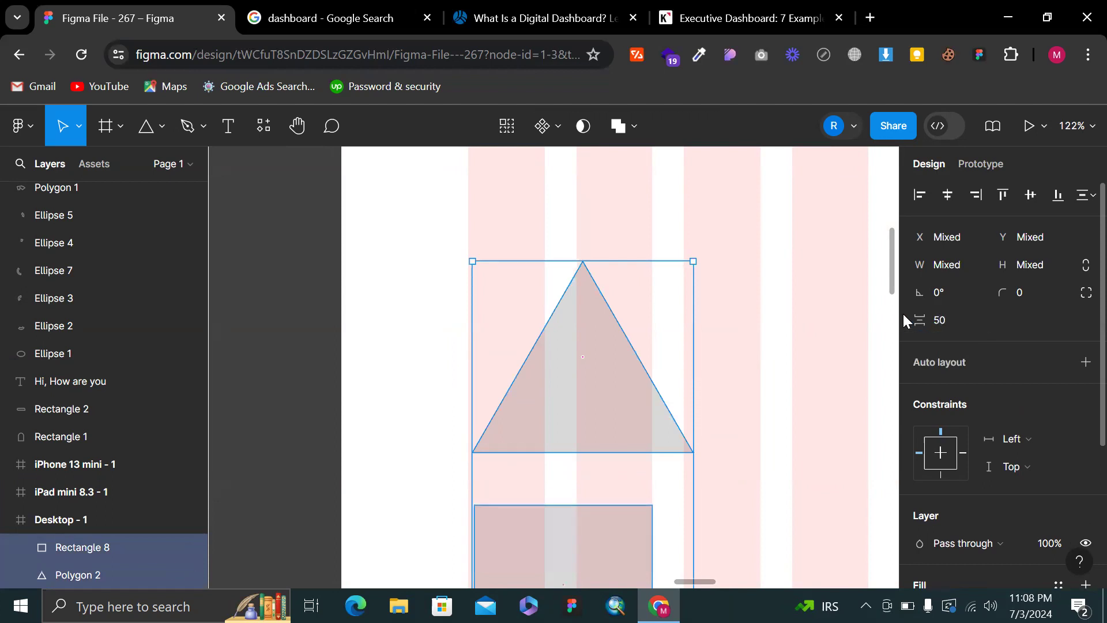
pyautogui.scroll(-2, 548, 416)
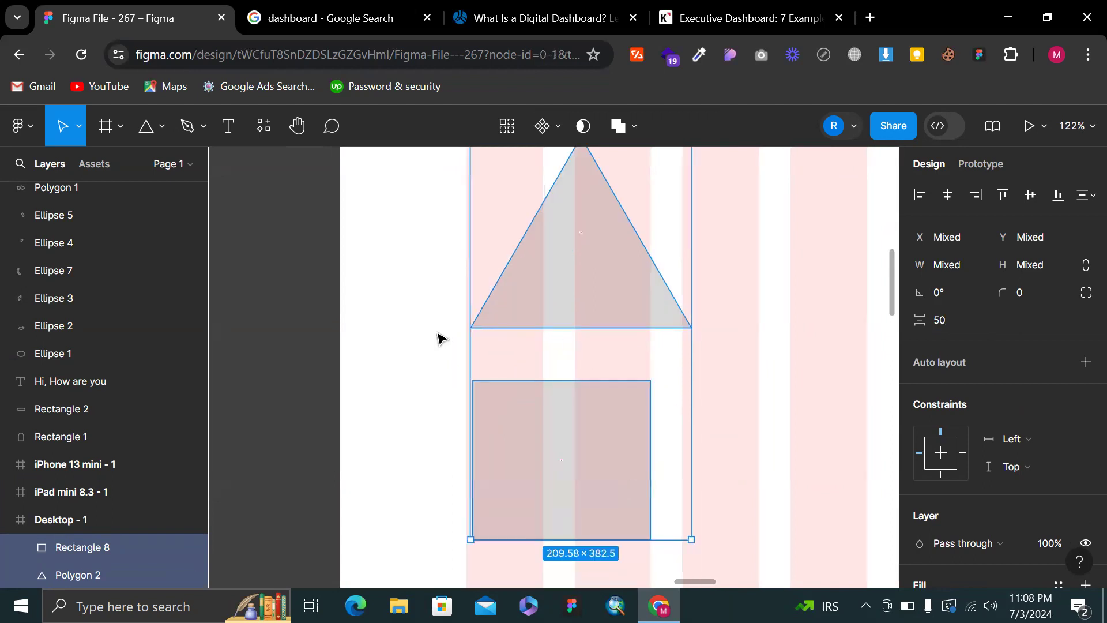
# Reselect the triangle and rectangle together and check the vertical spacing between them
pyautogui.click(438, 338)
pyautogui.click(556, 259)
pyautogui.keyDown('shift'); pyautogui.click(524, 454); pyautogui.keyUp('shift')
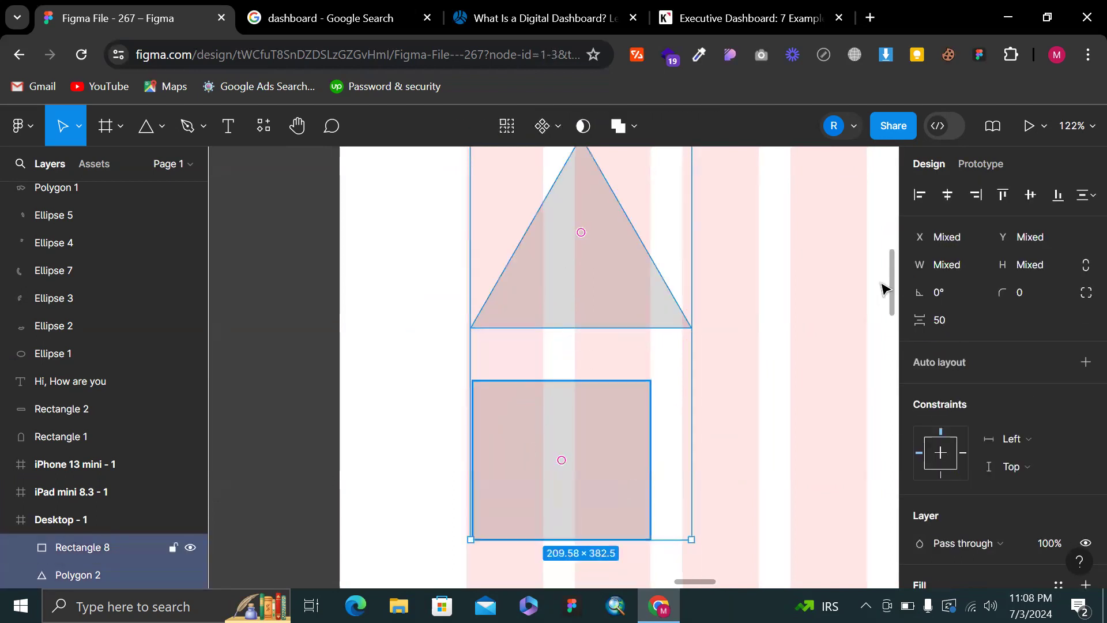
pyautogui.moveTo(525, 451); pyautogui.dragTo(783, 322)
pyautogui.hotkey('ctrl', 'z')
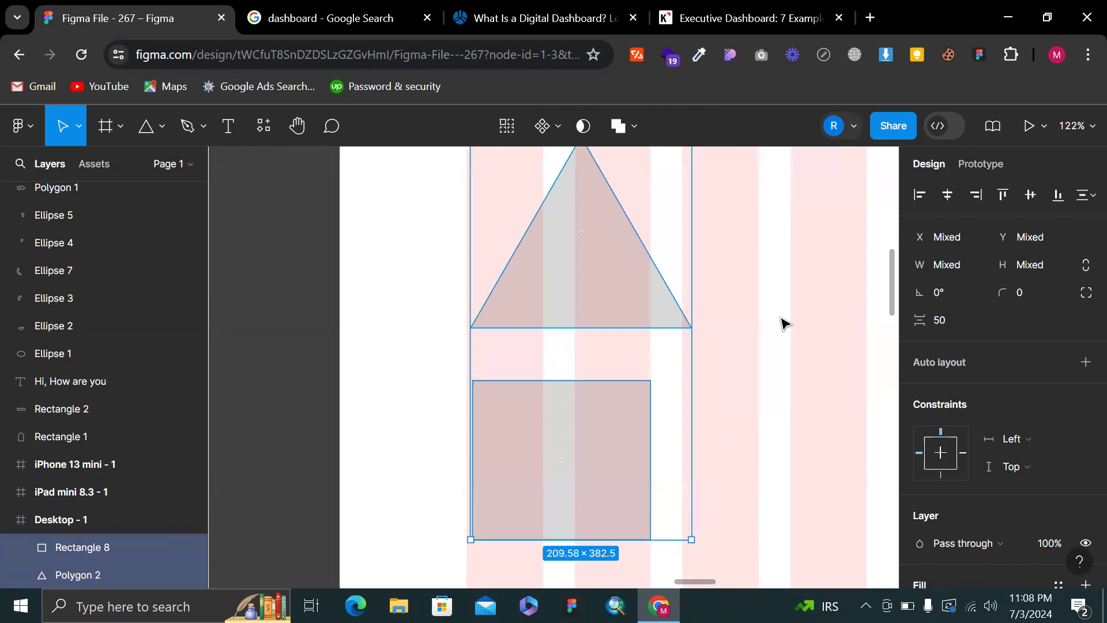
# Draw a new 204 × 204 polygon in the Desktop - 1 frame, to the right of the triangle
pyautogui.scroll(-5, 781, 321)
pyautogui.click(720, 302)
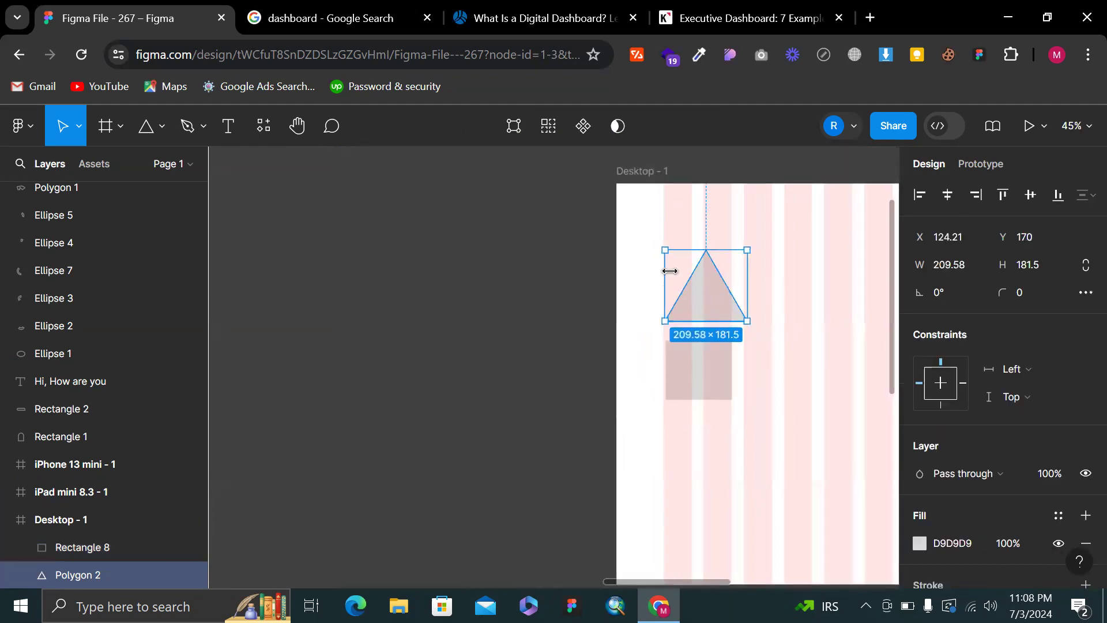
pyautogui.hscroll(3, 670, 271)
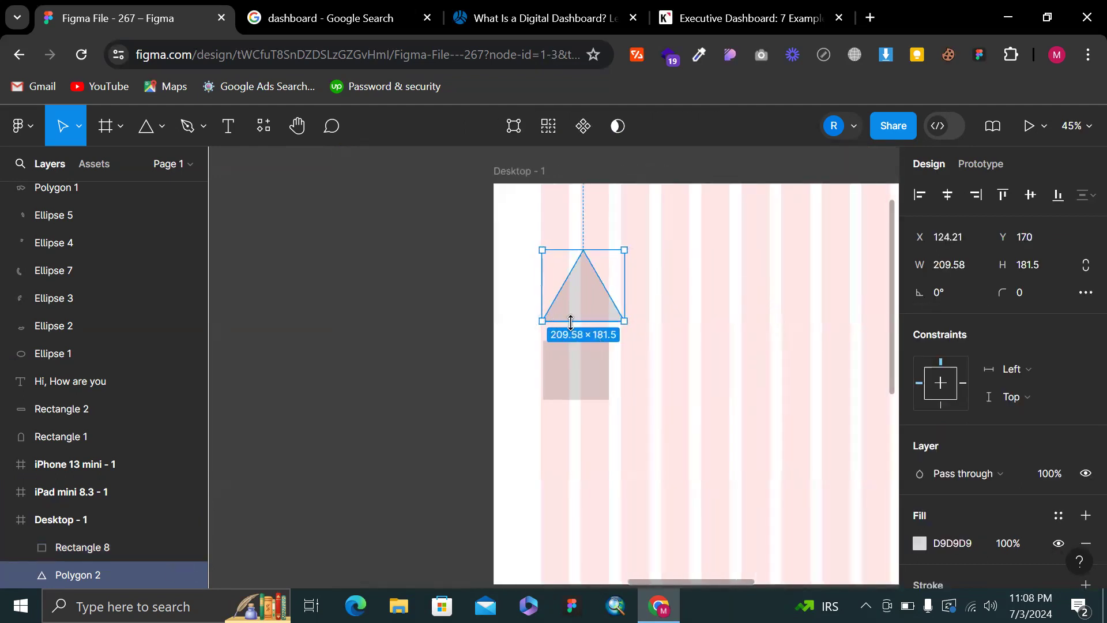
pyautogui.click(148, 126)
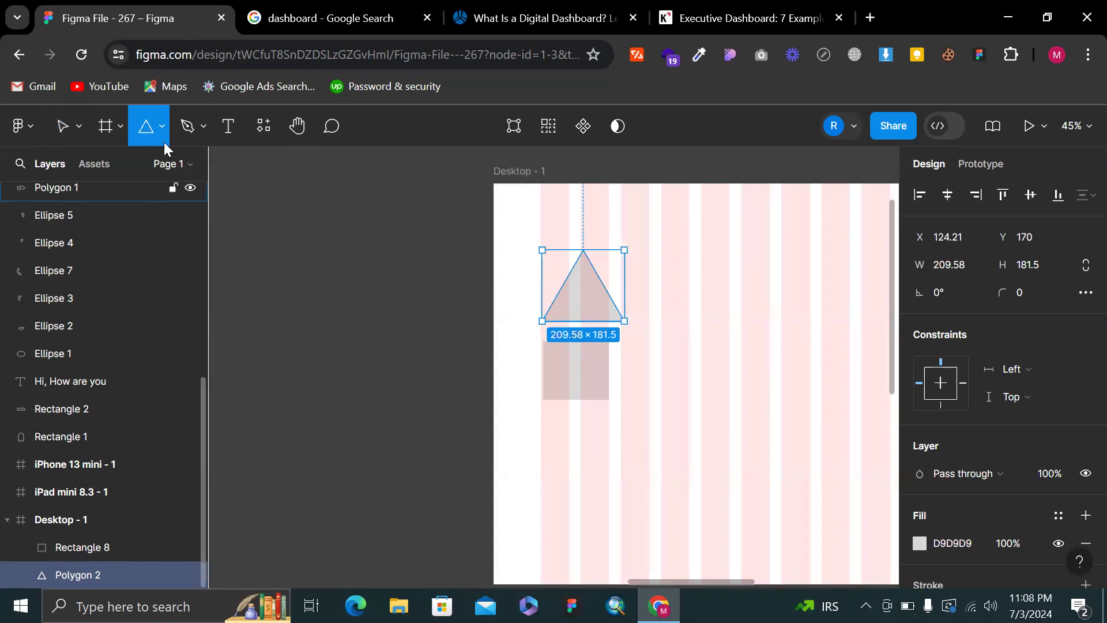
pyautogui.click(163, 128)
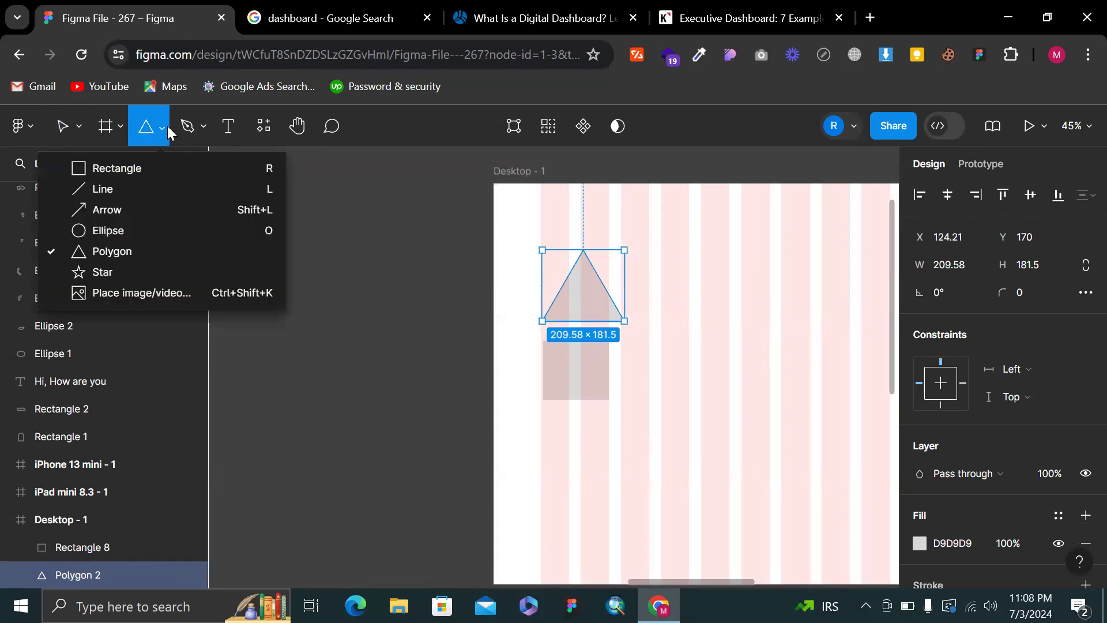
pyautogui.click(135, 252)
pyautogui.hscroll(3, 536, 288)
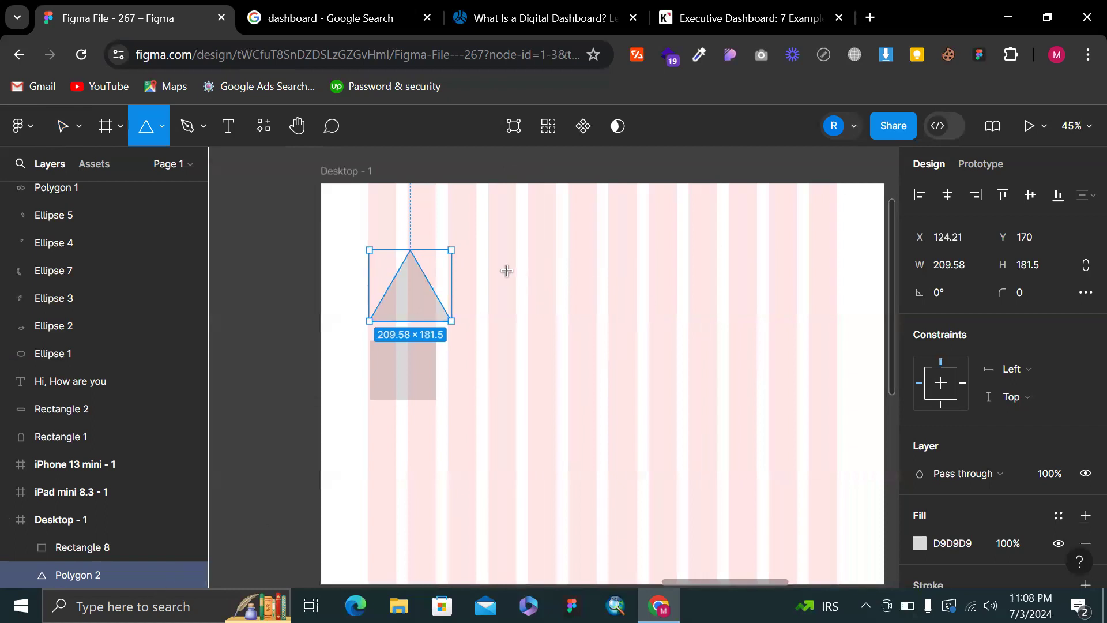
pyautogui.moveTo(511, 272); pyautogui.dragTo(591, 353)
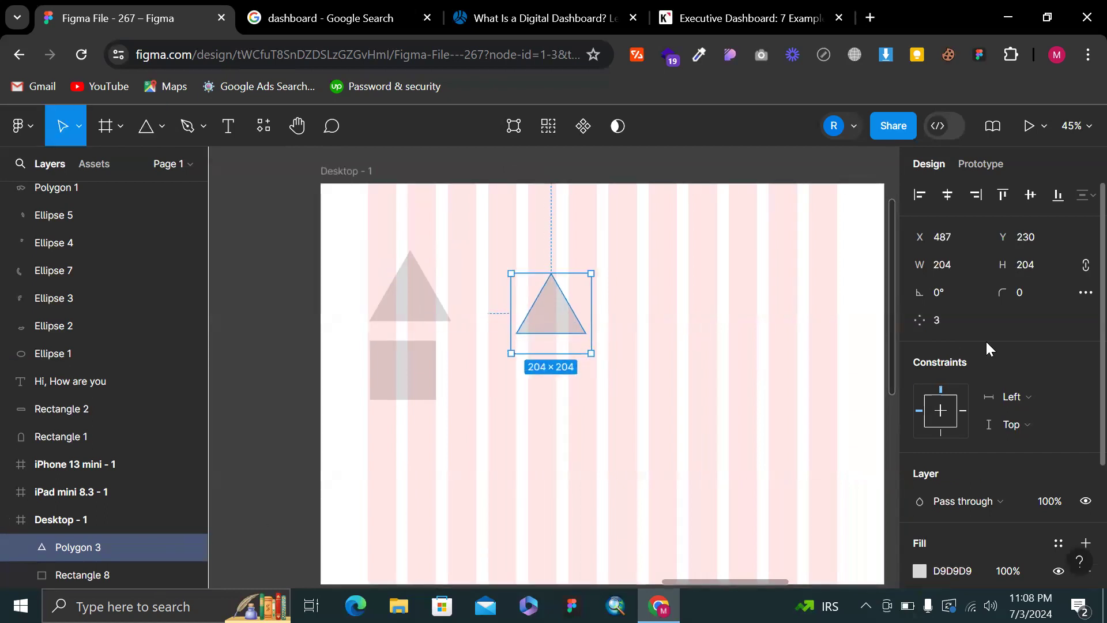
# Try different corner counts on the new polygon and settle on 12
pyautogui.click(977, 330)
pyautogui.press('Up')
pyautogui.press('Up')
pyautogui.press('Up')
pyautogui.press('Up')
pyautogui.press('Up')
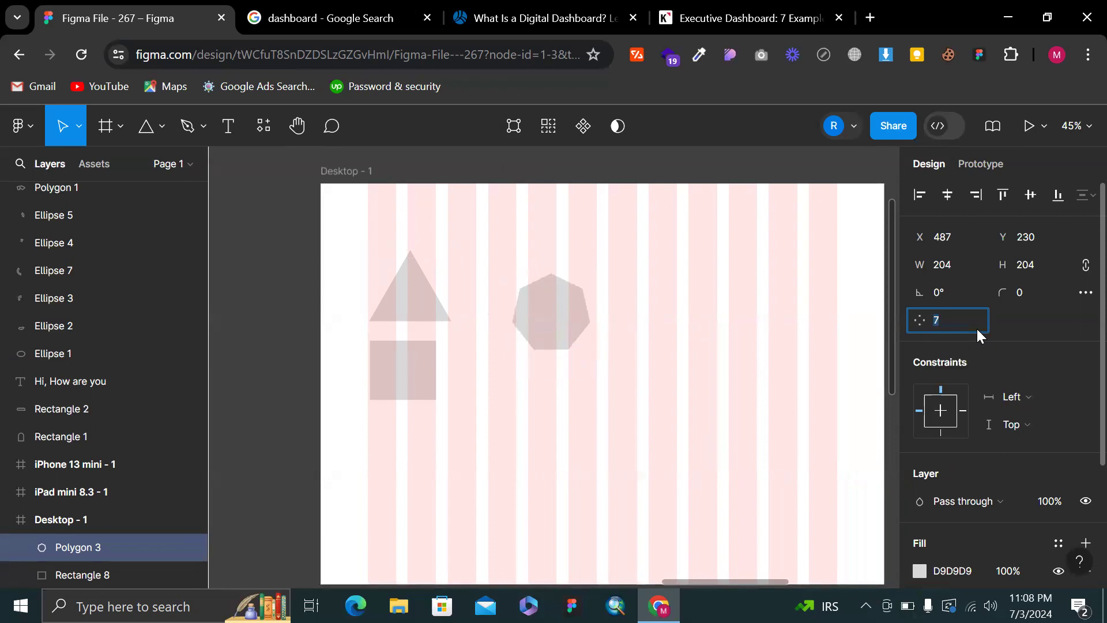
pyautogui.press('Up')
pyautogui.press('Up')
pyautogui.press('Up')
pyautogui.press('Down')
pyautogui.press('Down')
pyautogui.press('Down')
pyautogui.press('Down')
pyautogui.press('Down')
pyautogui.press('Down')
pyautogui.press('Up')
pyautogui.press('Up')
pyautogui.press('Up')
pyautogui.press('Down')
pyautogui.press('Down')
pyautogui.press('Up')
pyautogui.press('Up')
pyautogui.press('Up')
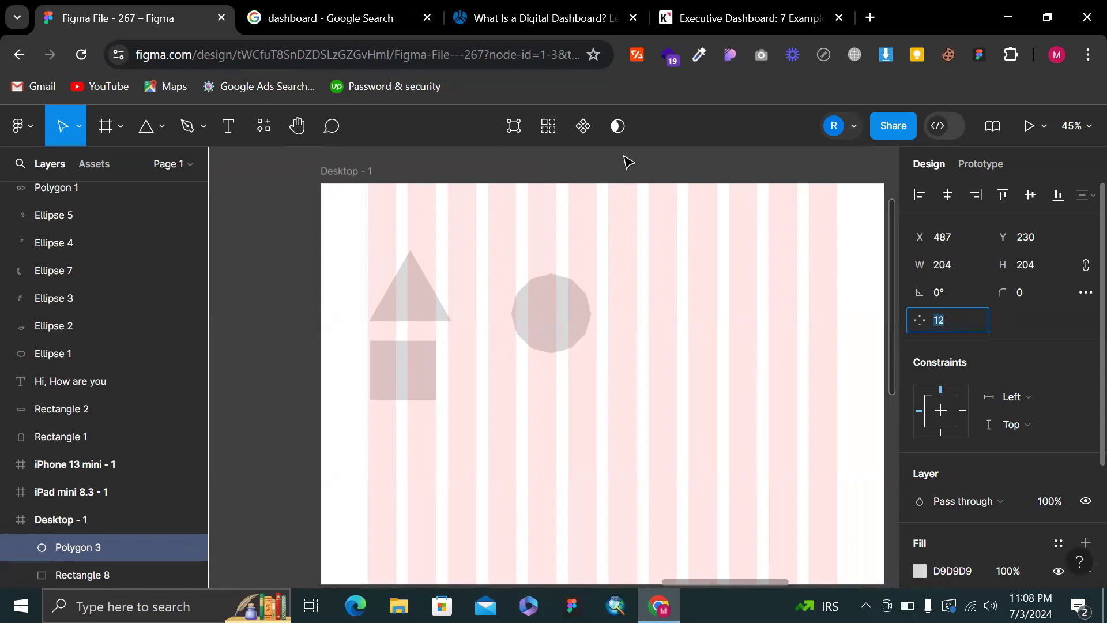
# Reshape the 12-sided polygon by pulling one upper-left vertex to 467.5, 191 and one upper-right vertex up to Y 151, forming two pointed ears
pyautogui.scroll(3, 548, 205)
pyautogui.doubleClick(563, 388)
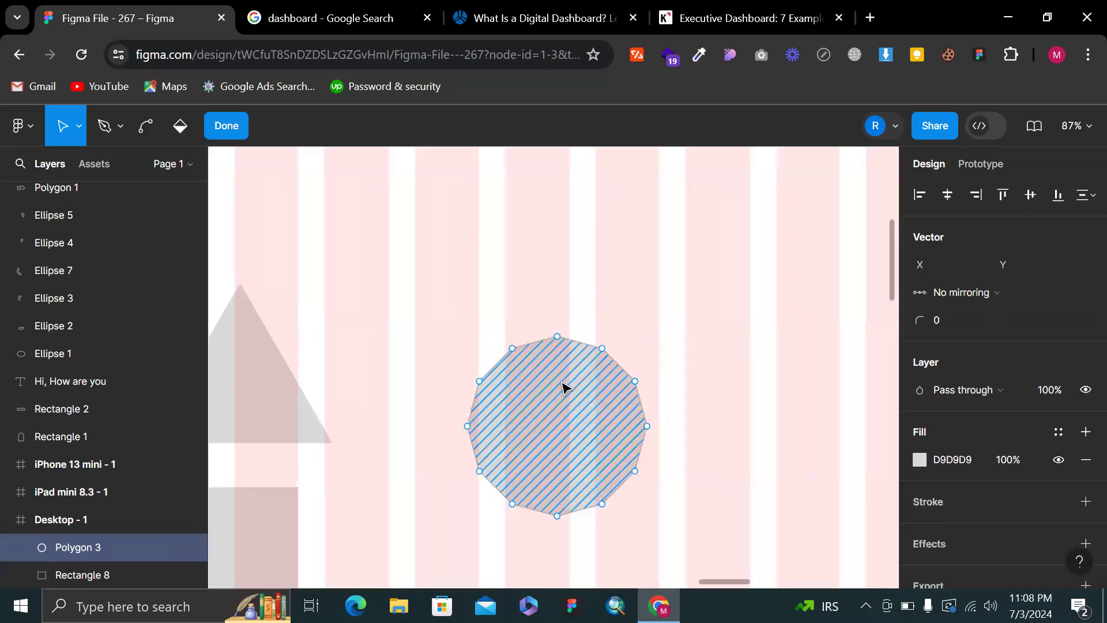
pyautogui.scroll(3, 563, 386)
pyautogui.moveTo(441, 382); pyautogui.dragTo(396, 259)
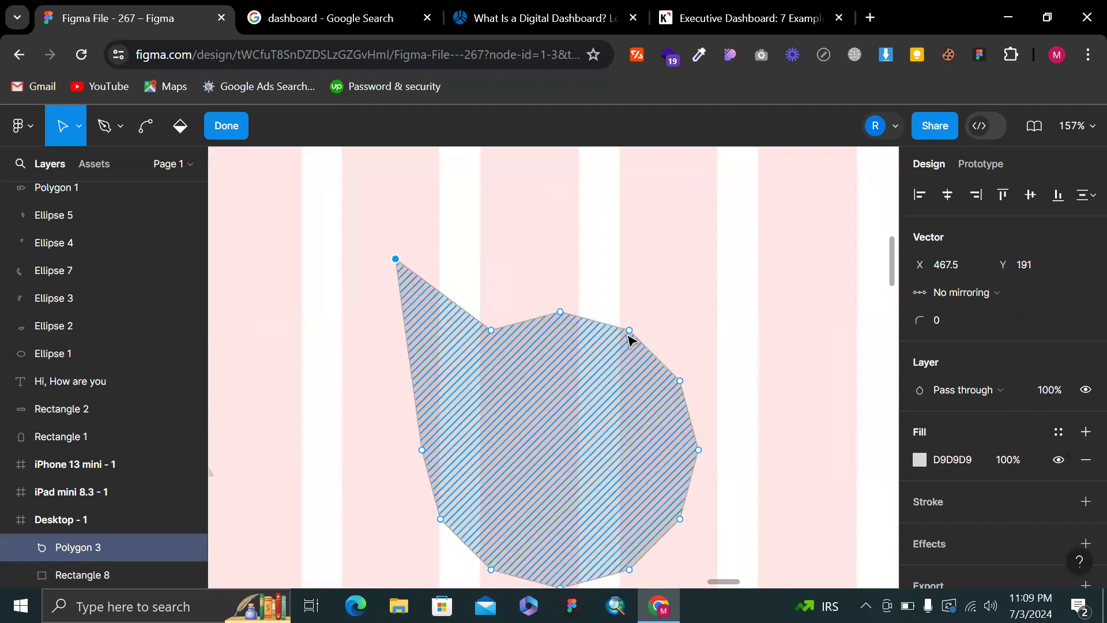
pyautogui.moveTo(629, 330); pyautogui.dragTo(617, 218)
pyautogui.scroll(-5, 611, 380)
pyautogui.press('Escape')
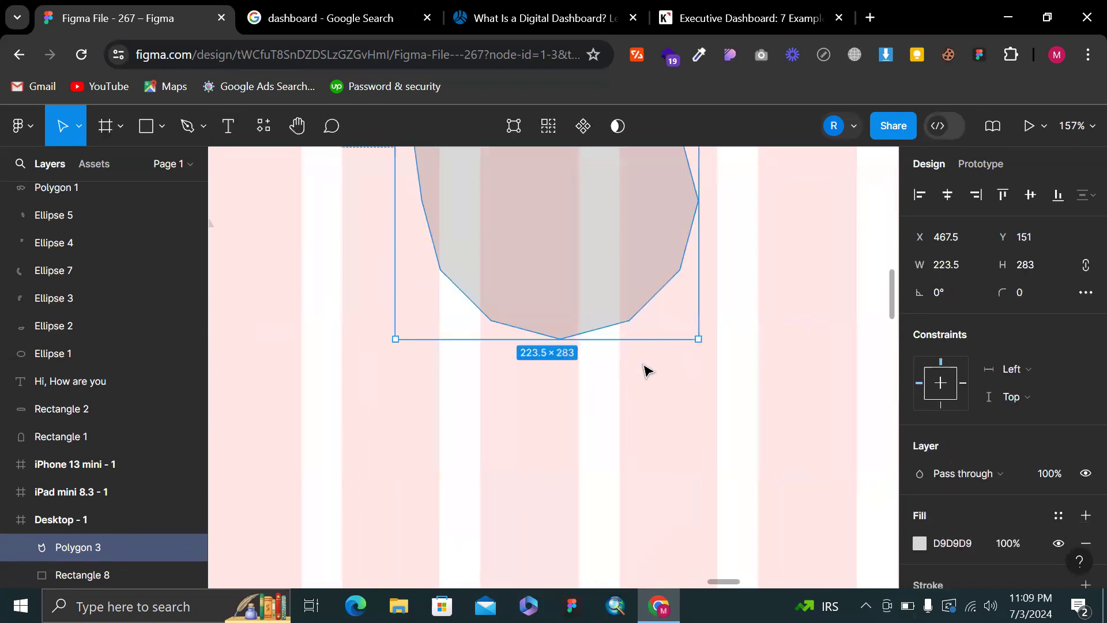
# Rotate the eared polygon to -15° so that its two ears are roughly level
pyautogui.scroll(3, 645, 370)
pyautogui.scroll(-4, 643, 323)
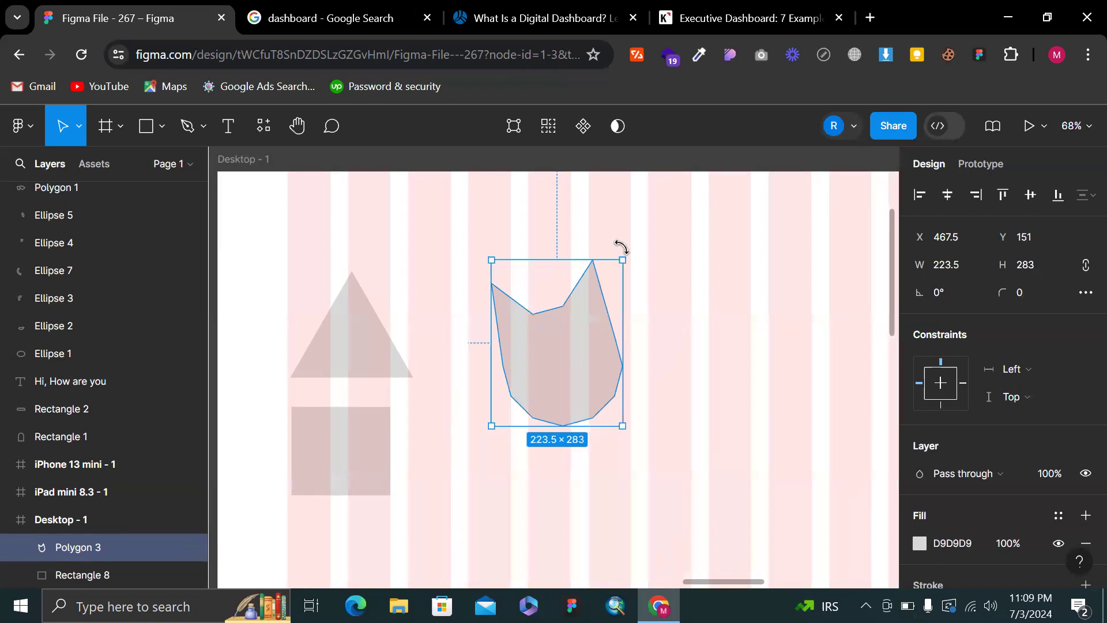
pyautogui.moveTo(631, 254); pyautogui.dragTo(654, 274)
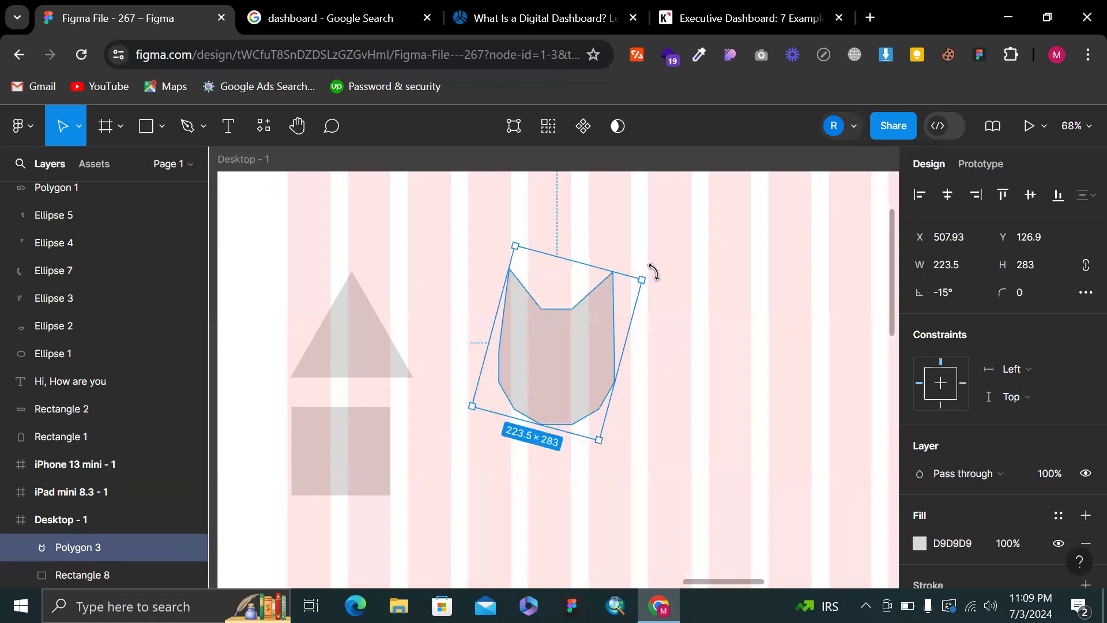
pyautogui.click(702, 293)
# Draw a 27 × 27 circle as an eye on the left half of the cat-like face
pyautogui.scroll(3, 564, 376)
pyautogui.press('o')
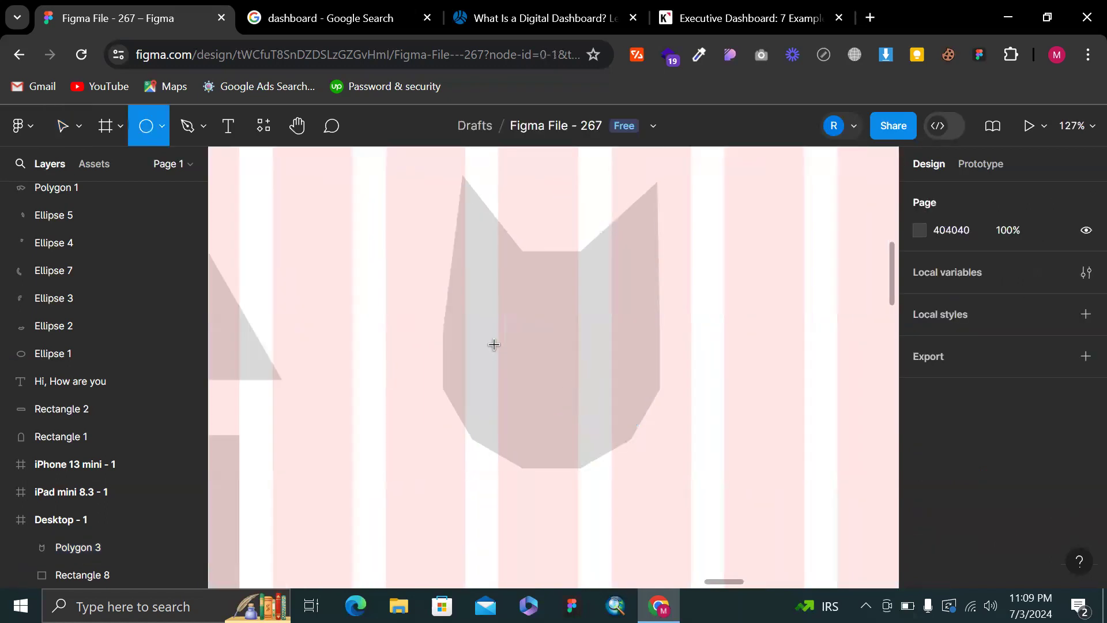
pyautogui.moveTo(513, 350); pyautogui.dragTo(483, 319)
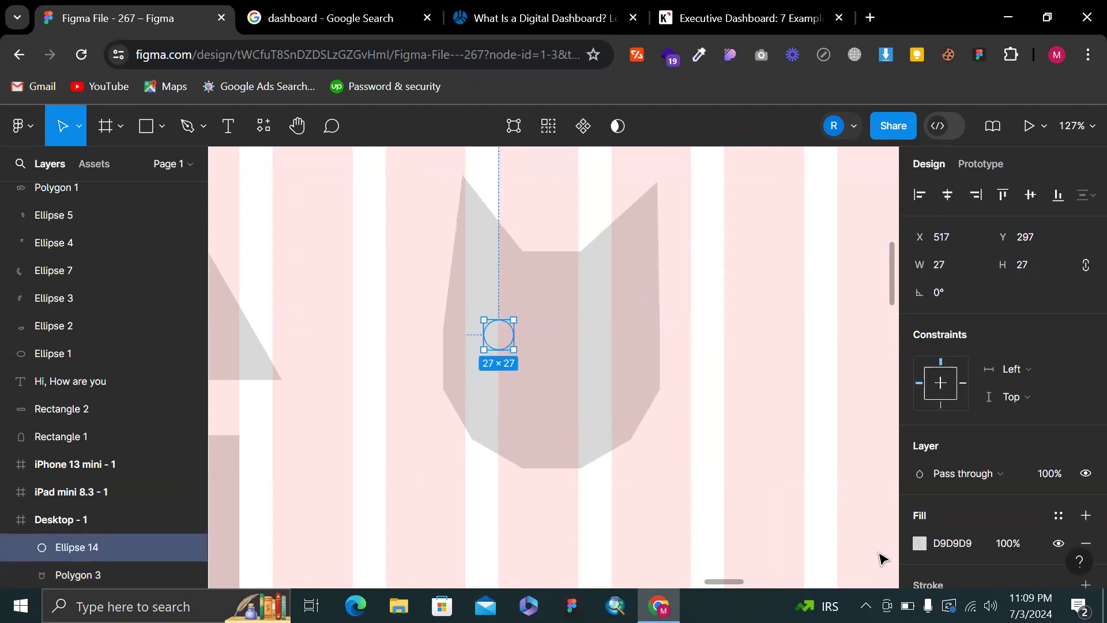
# Fill the eye circle with white (FFFFFF) sampled from the frame background
pyautogui.click(920, 544)
pyautogui.click(705, 463)
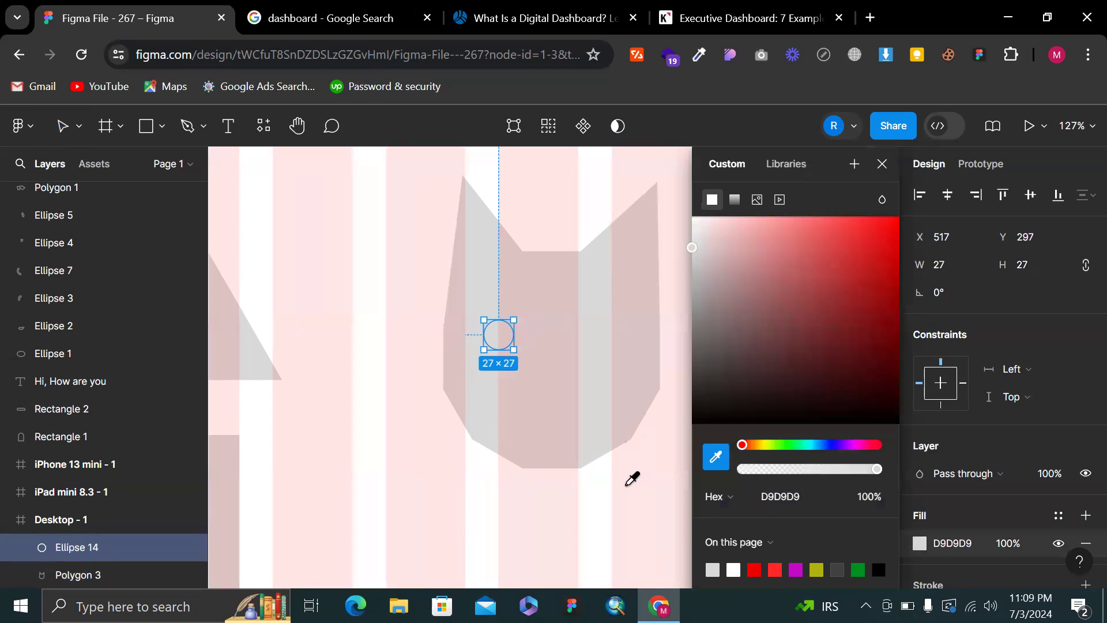
pyautogui.click(626, 488)
# Duplicate the white eye onto the right half of the face at the same height and shift the left eye to X 526
pyautogui.moveTo(506, 341); pyautogui.dragTo(582, 344)
pyautogui.click(503, 342)
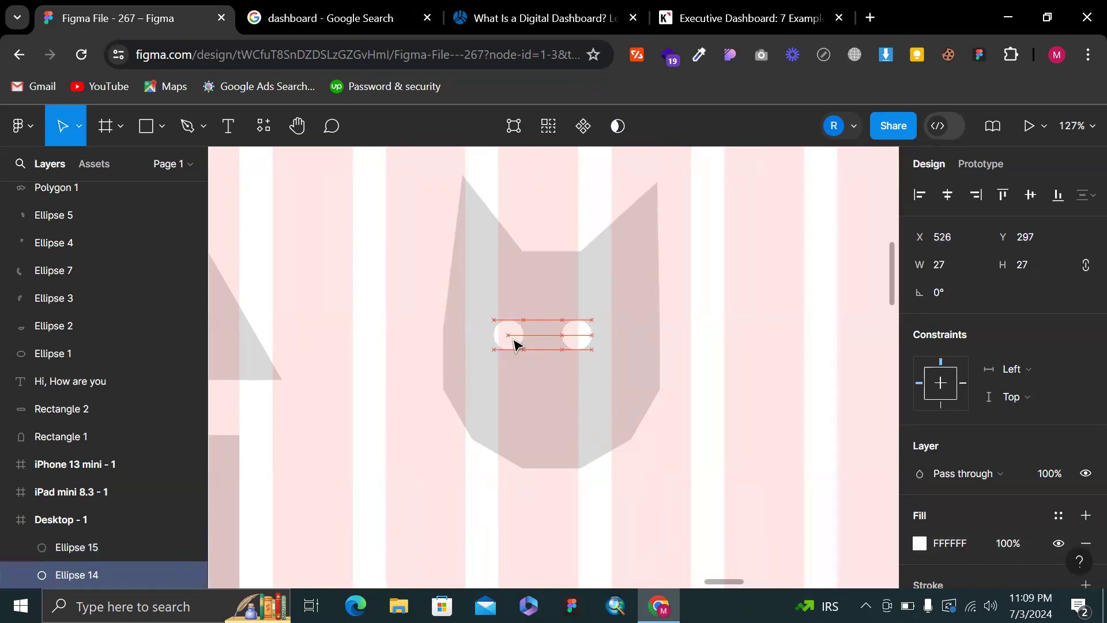
pyautogui.moveTo(725, 330); pyautogui.dragTo(534, 300)
pyautogui.scroll(2, 534, 300)
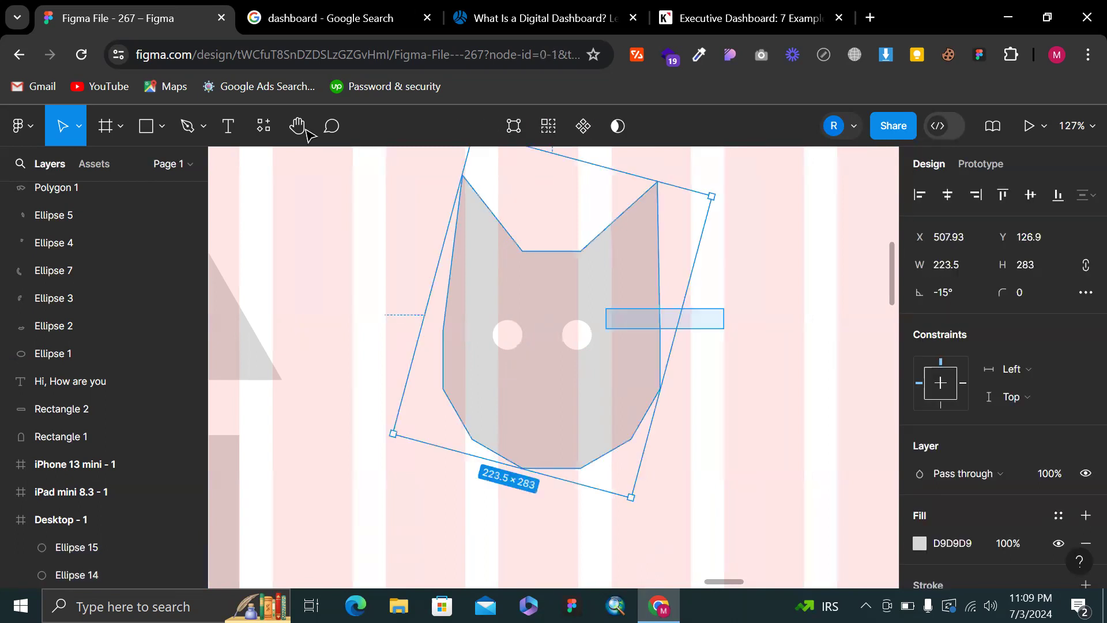
pyautogui.click(276, 243)
# Draw a 52 × 52 circle beside the cat face and reduce it to the upper half of a ring for an eyebrow
pyautogui.hscroll(-3, 305, 254)
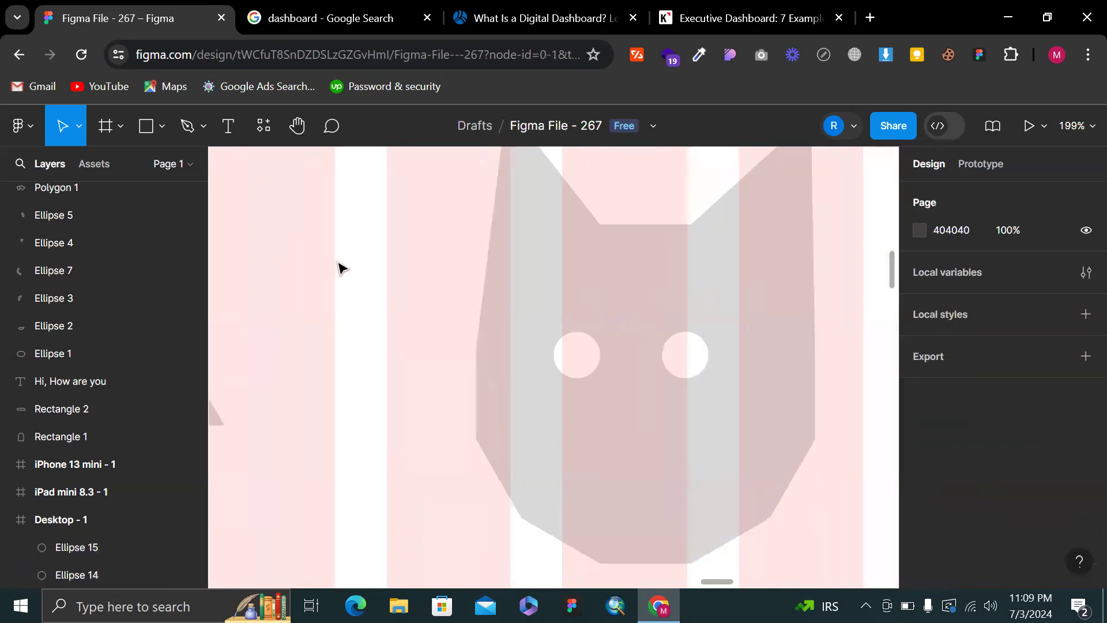
pyautogui.press('r')
pyautogui.press('o')
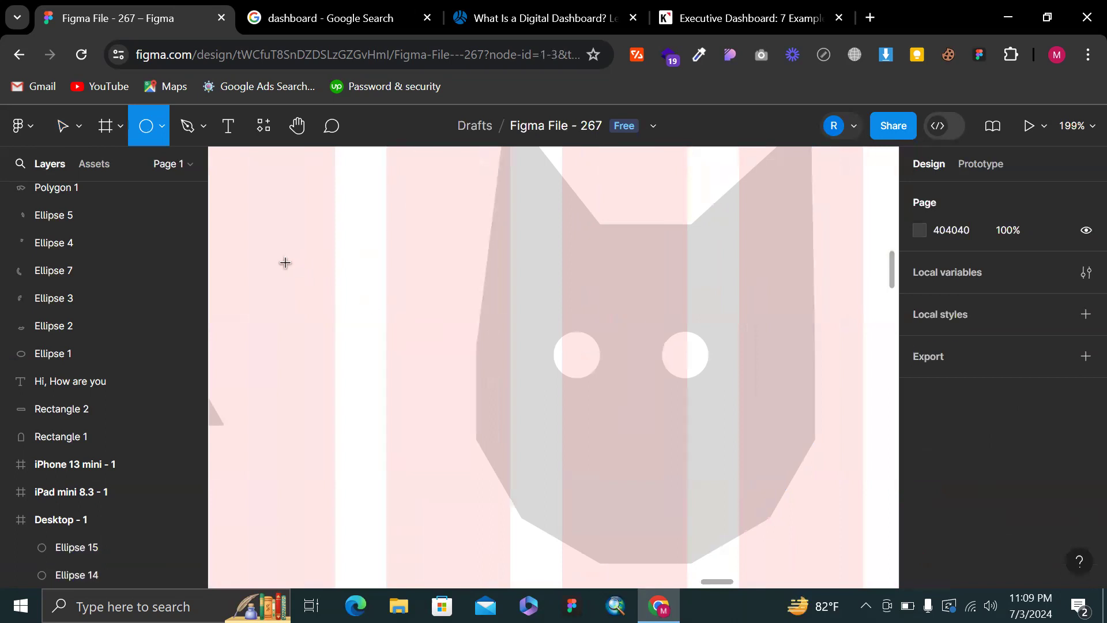
pyautogui.moveTo(278, 219); pyautogui.dragTo(370, 311)
pyautogui.scroll(1, 357, 285)
pyautogui.moveTo(370, 261); pyautogui.dragTo(258, 257)
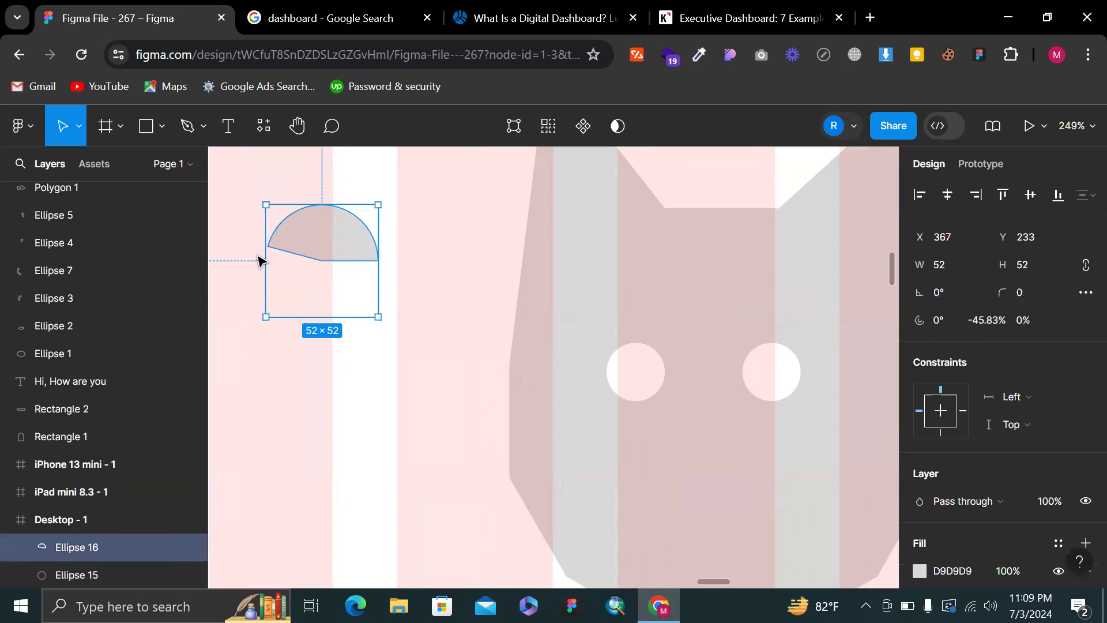
pyautogui.hotkey('ctrl', 'z')
pyautogui.moveTo(369, 263); pyautogui.dragTo(252, 262)
pyautogui.moveTo(323, 260); pyautogui.dragTo(323, 226)
# Round all vertices of the half-ring eyebrow with a corner radius of 11
pyautogui.doubleClick(354, 237)
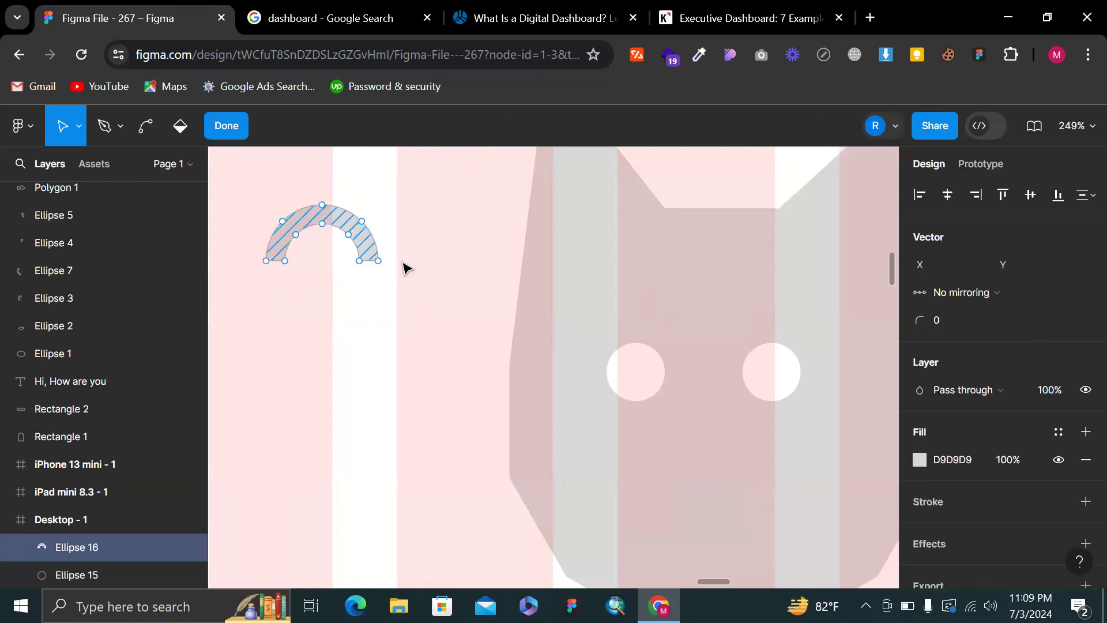
pyautogui.moveTo(414, 288); pyautogui.dragTo(208, 205)
pyautogui.click(961, 323)
pyautogui.write('1')
pyautogui.press('Return')
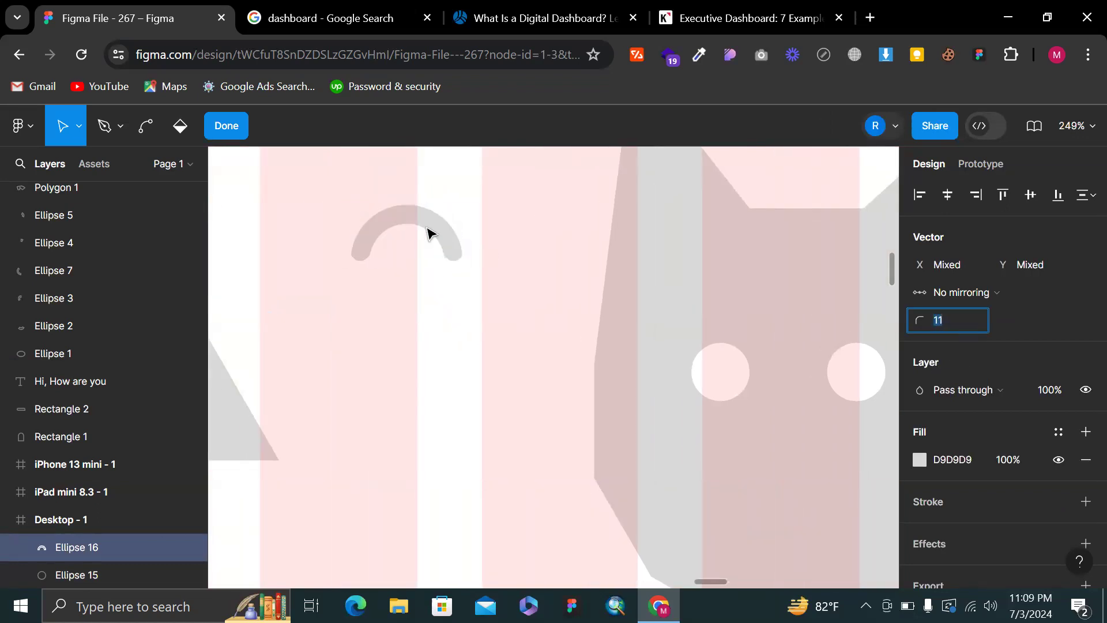
pyautogui.press('Escape')
# Move the eyebrow arc onto the face near the left eye and fill it with white (FFFFFF)
pyautogui.moveTo(614, 306); pyautogui.dragTo(694, 304)
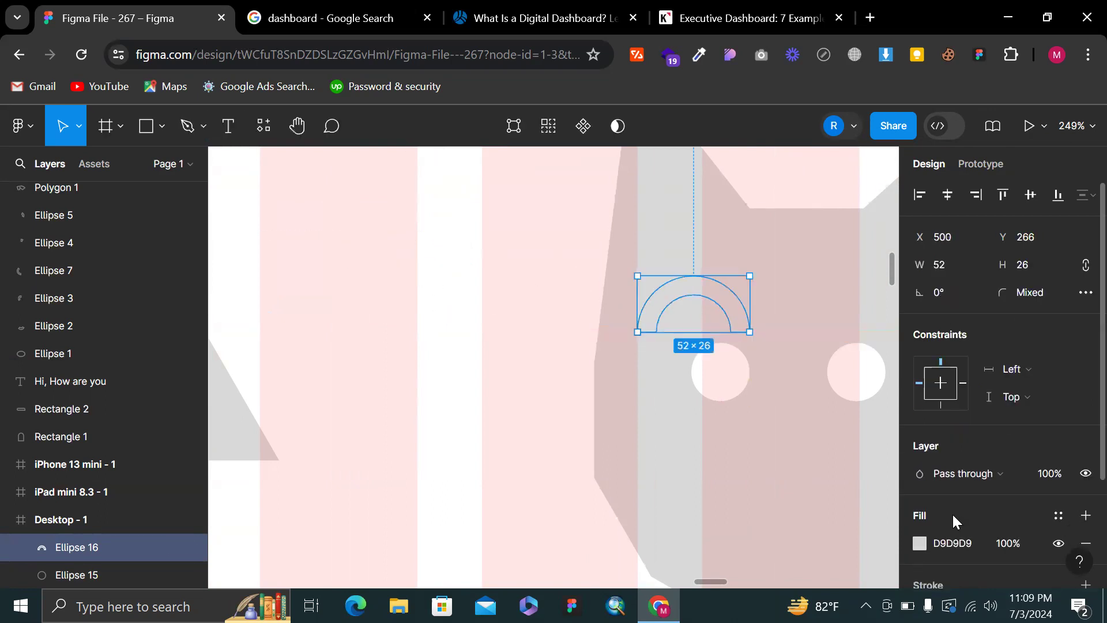
pyautogui.click(920, 543)
pyautogui.click(716, 457)
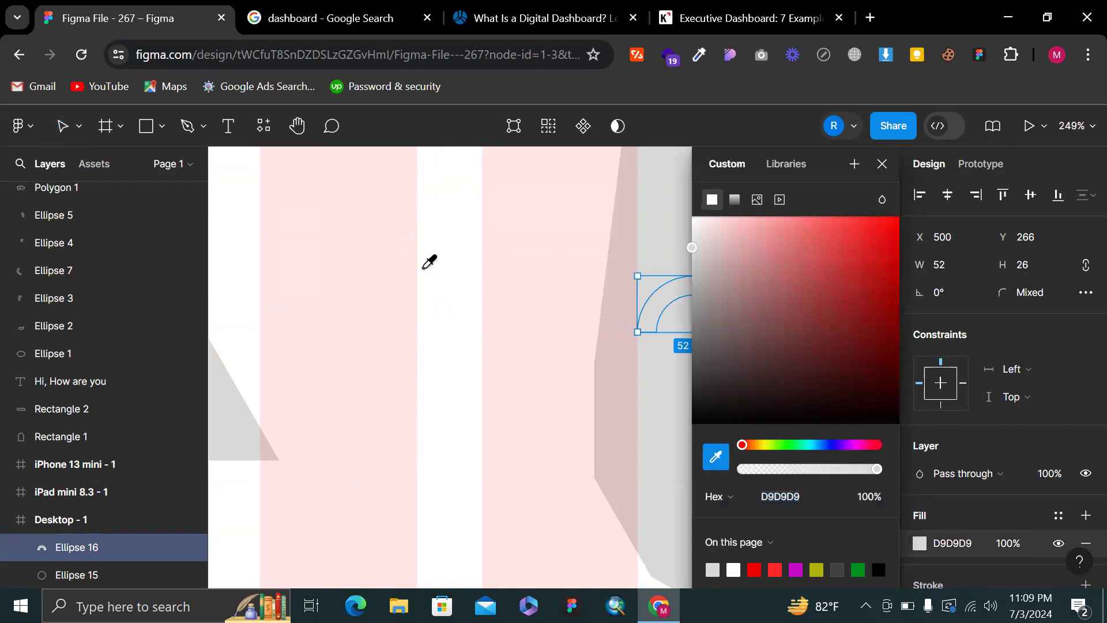
pyautogui.click(429, 262)
# Duplicate the eyebrow above the right eye, and shift that eye and eyebrow together slightly farther from the left pair
pyautogui.hscroll(6, 425, 271)
pyautogui.moveTo(352, 304); pyautogui.dragTo(510, 321)
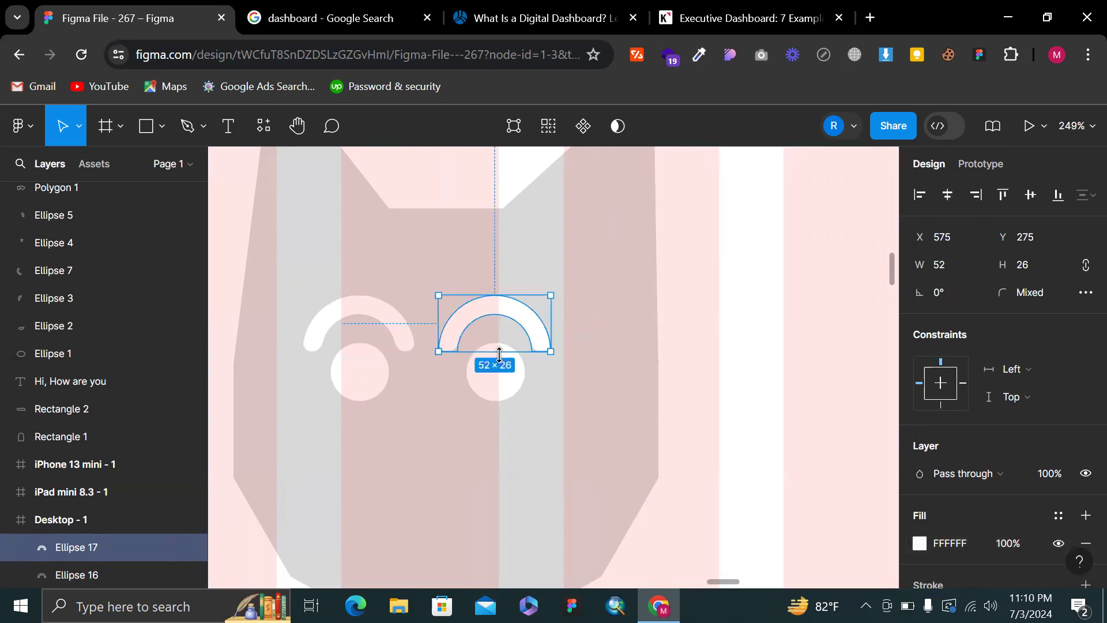
pyautogui.keyDown('shift'); pyautogui.click(503, 373); pyautogui.keyUp('shift')
pyautogui.moveTo(499, 373); pyautogui.dragTo(524, 374)
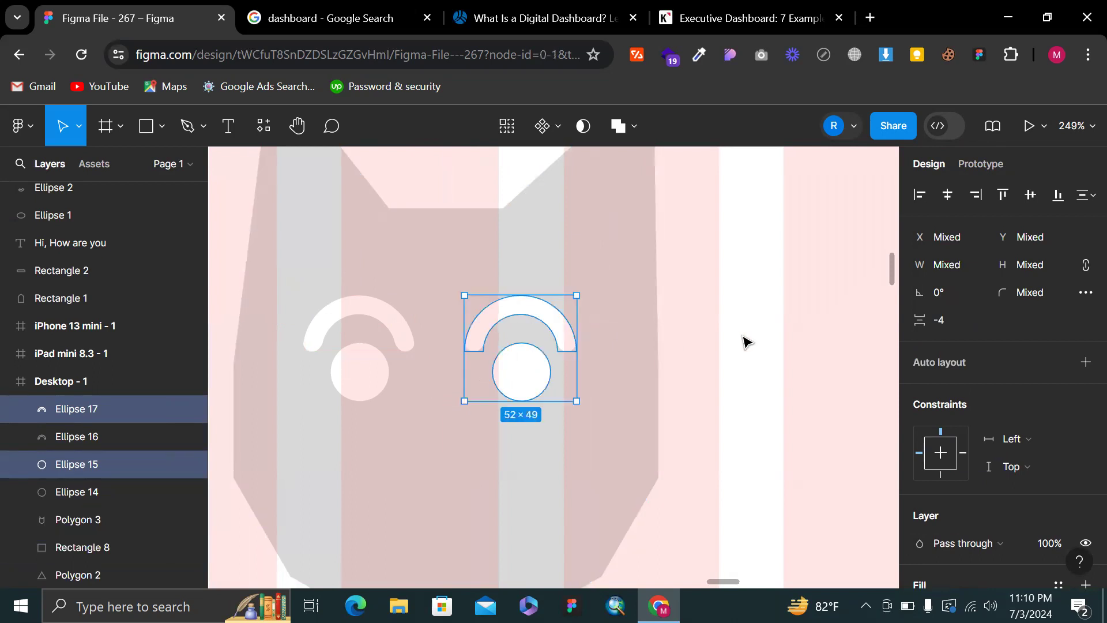
pyautogui.click(744, 337)
# Draw a 30 × 30 triangle as a nose, fill it with white and centre it below and between the eyes
pyautogui.scroll(-1, 743, 338)
pyautogui.scroll(-1, 745, 338)
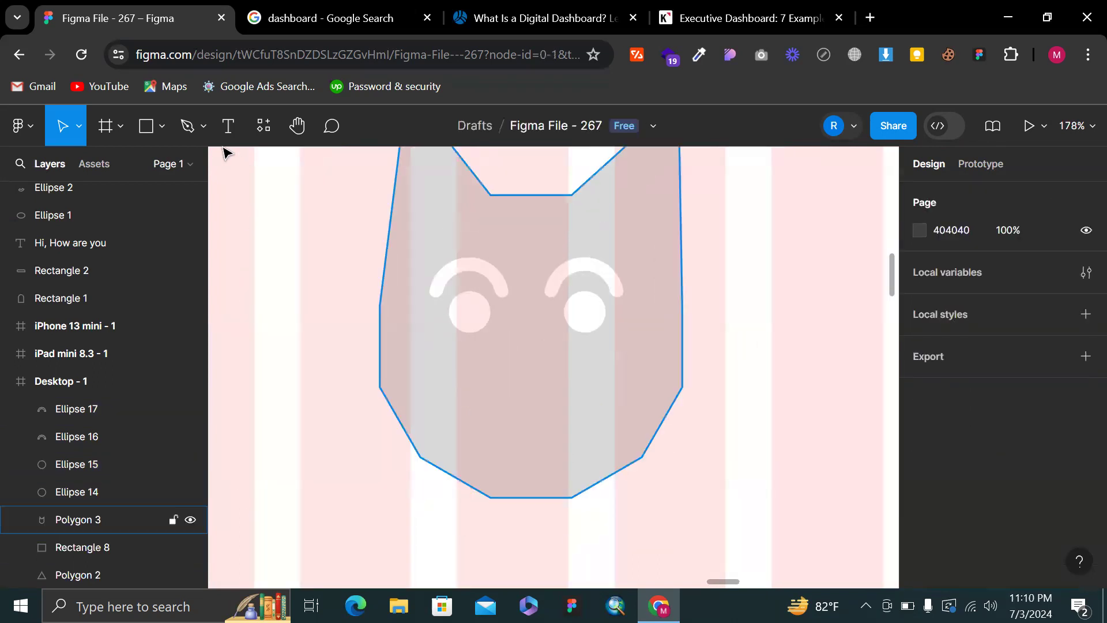
pyautogui.click(157, 130)
pyautogui.click(131, 249)
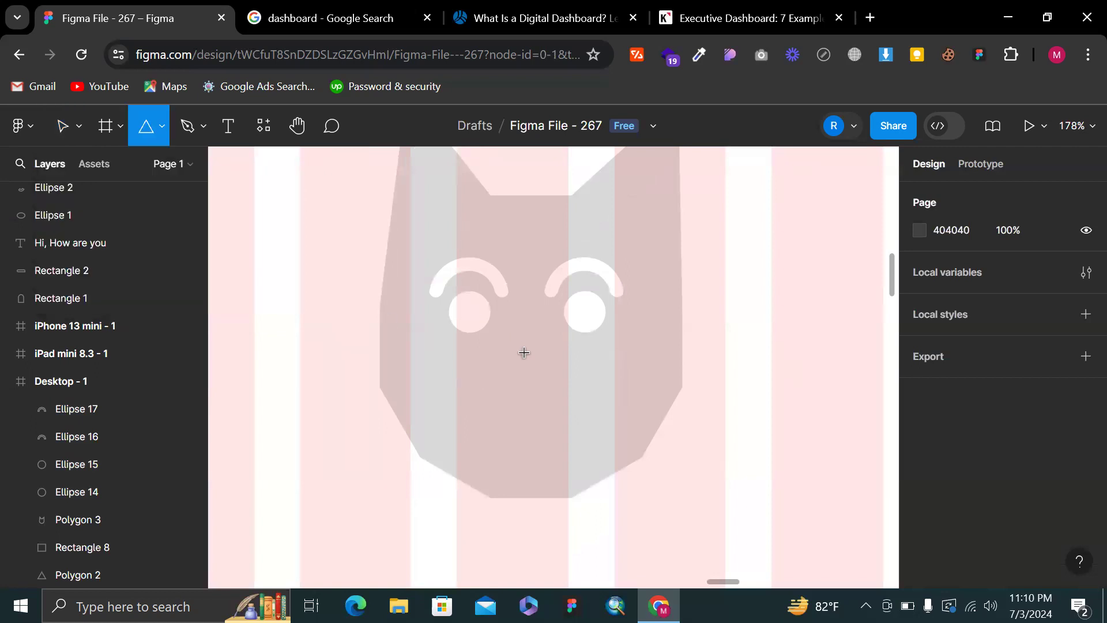
pyautogui.moveTo(513, 351); pyautogui.dragTo(545, 398)
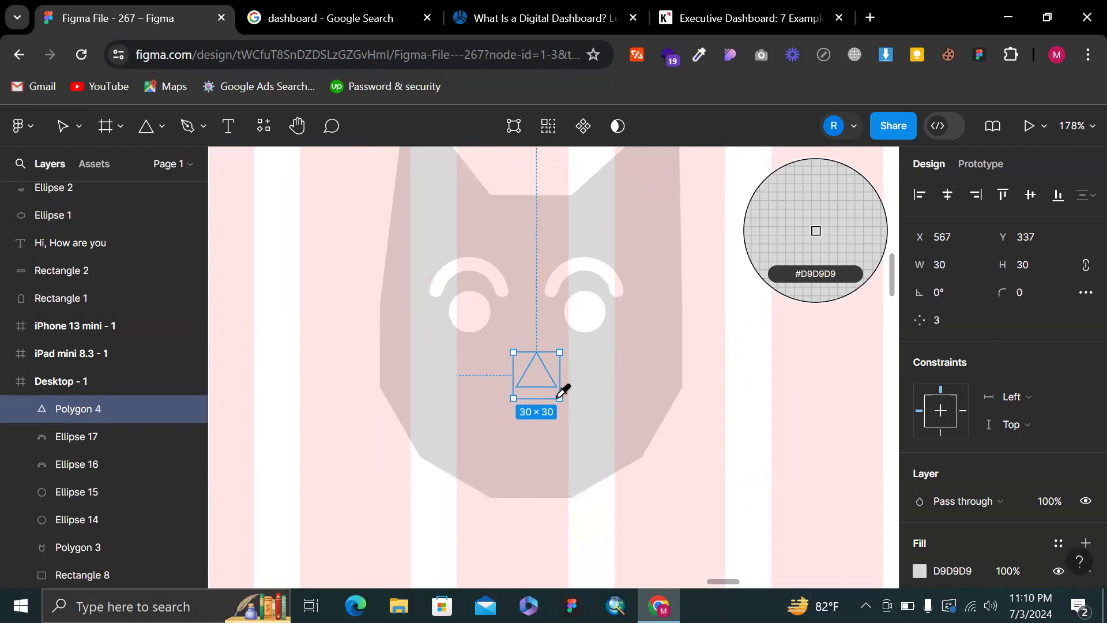
pyautogui.click(809, 349)
pyautogui.moveTo(509, 382); pyautogui.dragTo(511, 375)
pyautogui.click(729, 376)
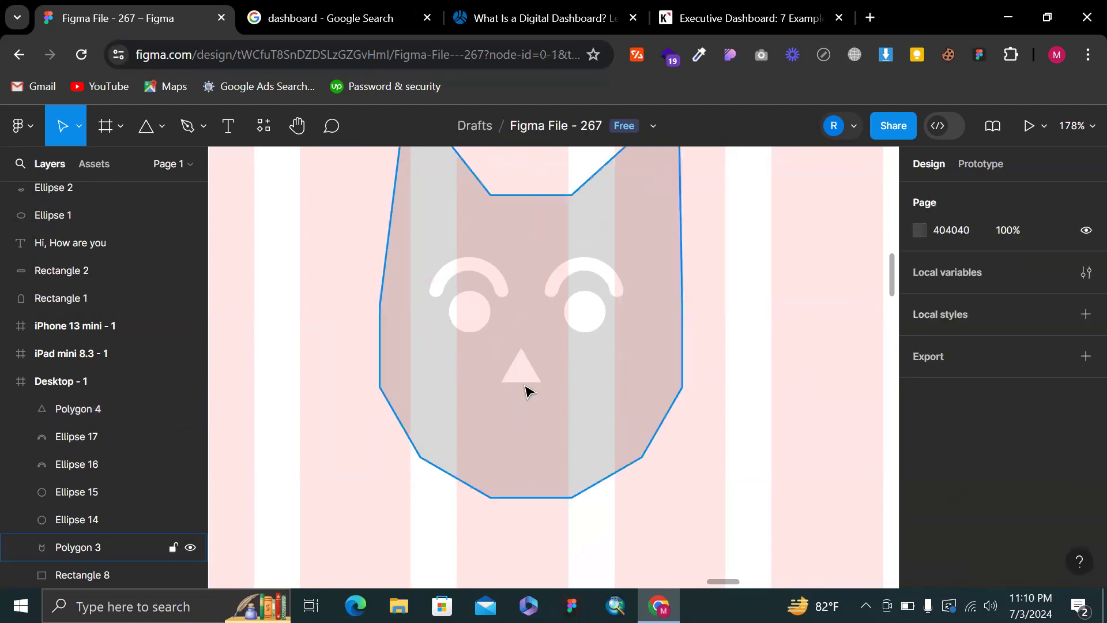
# Draw an 83 × 71 ellipse beside the face and turn it into a half ring with -50% sweep, 60.3% ratio and 180° rotation
pyautogui.click(154, 130)
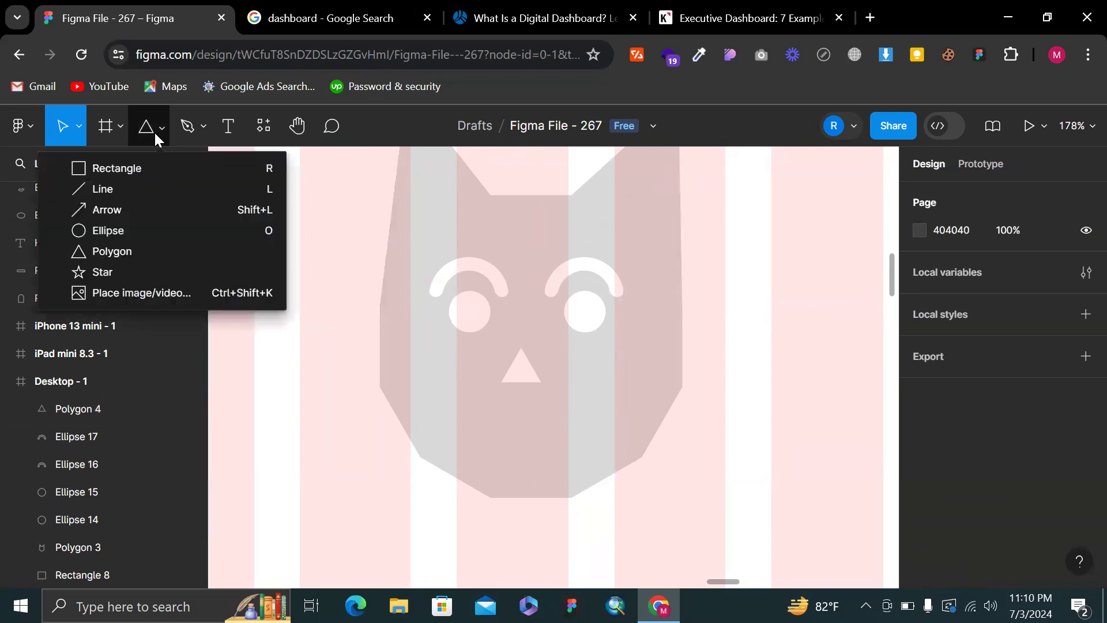
pyautogui.click(128, 233)
pyautogui.moveTo(239, 370); pyautogui.dragTo(366, 479)
pyautogui.moveTo(359, 427); pyautogui.dragTo(252, 433)
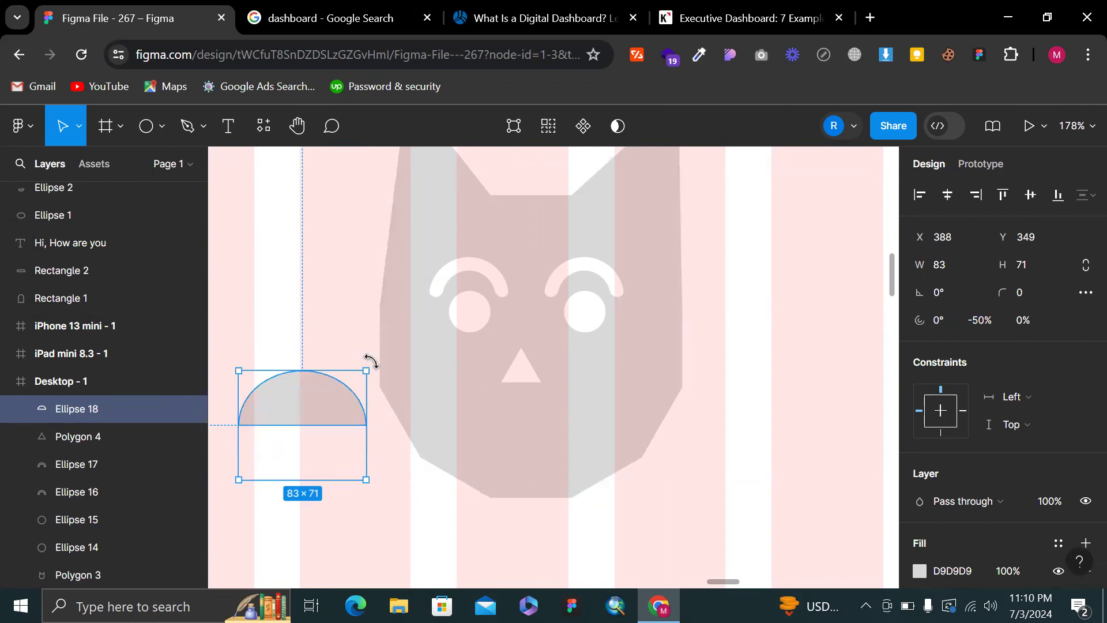
pyautogui.moveTo(369, 365); pyautogui.dragTo(302, 465)
# Fill the half ring with white (FFFFFF) and place it under the nose as a smiling mouth at X 613, Y 402
pyautogui.press('i')
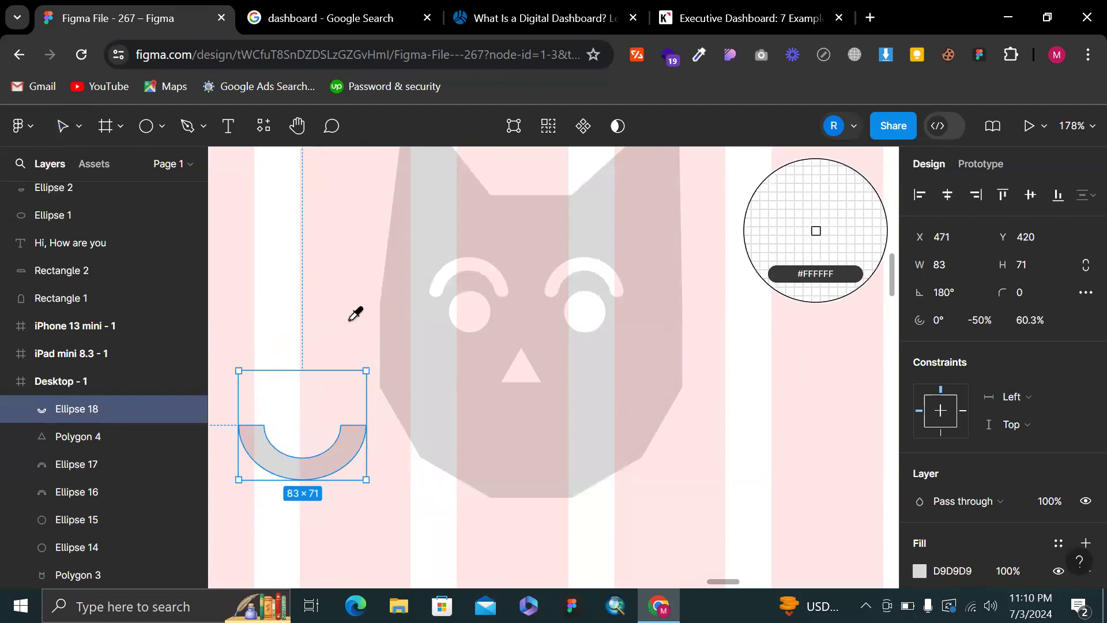
pyautogui.click(355, 313)
pyautogui.press('Escape')
pyautogui.doubleClick(314, 474)
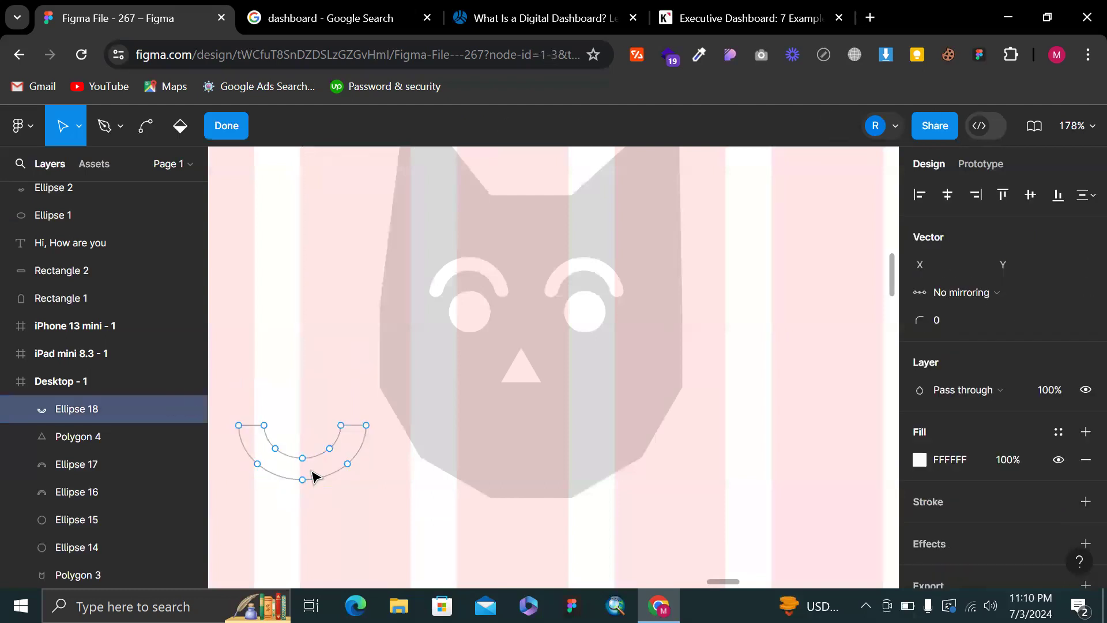
pyautogui.press('Escape')
pyautogui.moveTo(306, 452); pyautogui.dragTo(529, 448)
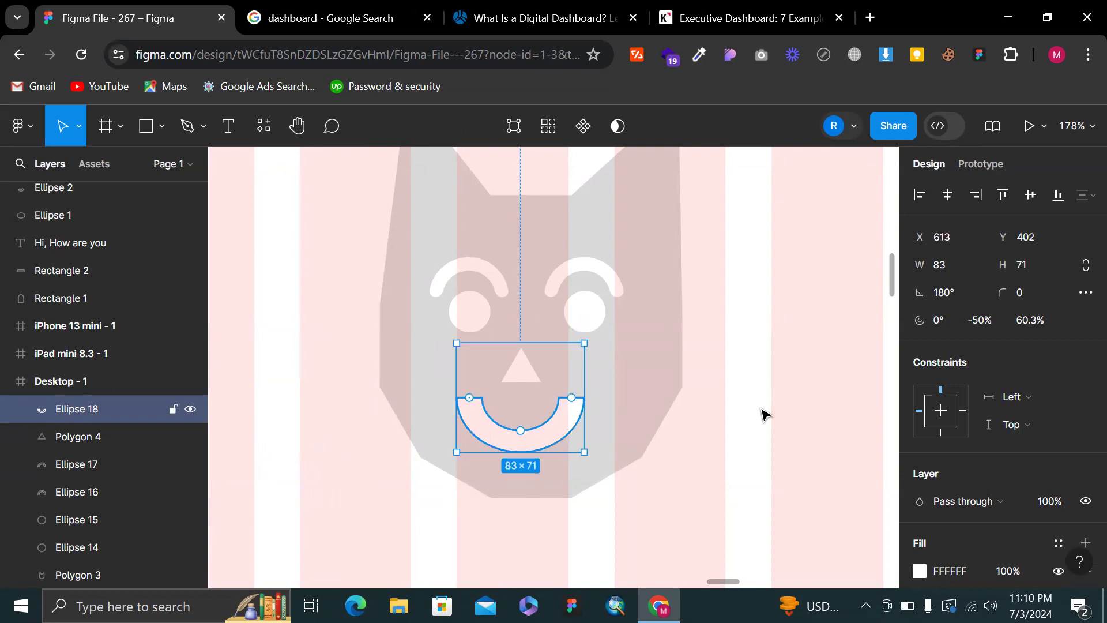
# Hide the layout grids on the frames
pyautogui.click(830, 396)
pyautogui.scroll(-3, 830, 396)
pyautogui.hscroll(1, 830, 396)
pyautogui.scroll(-3, 831, 395)
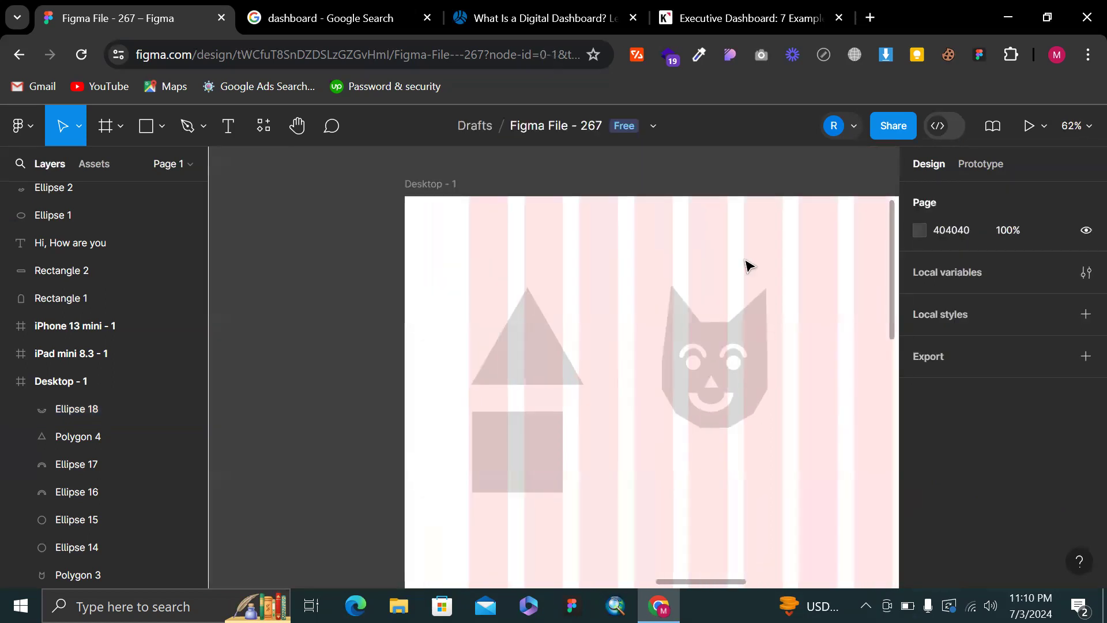
pyautogui.hscroll(1, 748, 265)
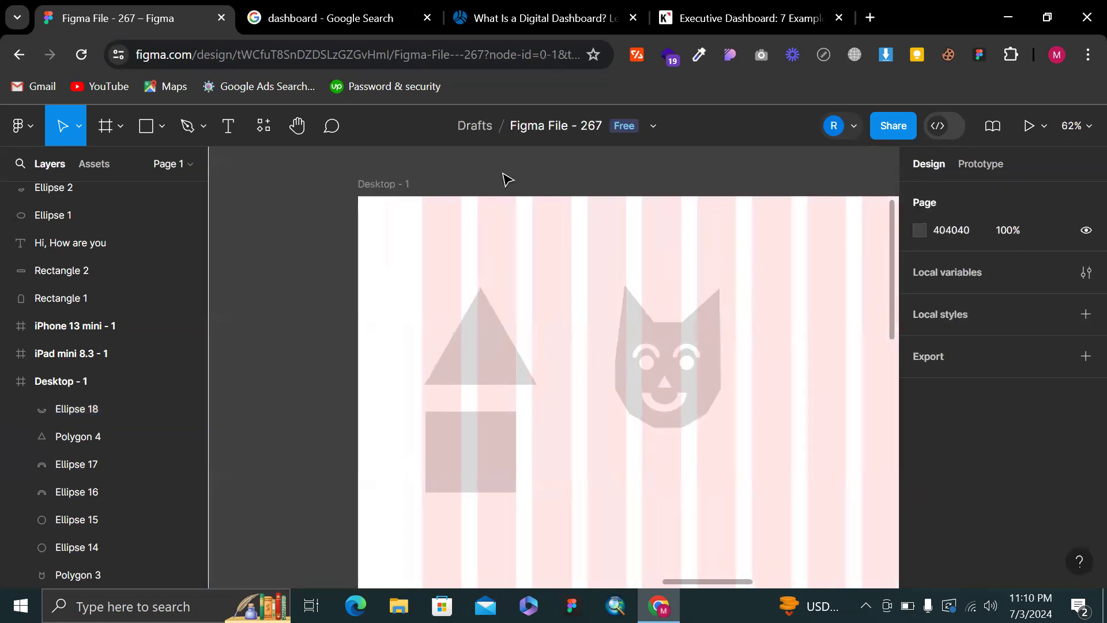
pyautogui.scroll(-3, 504, 180)
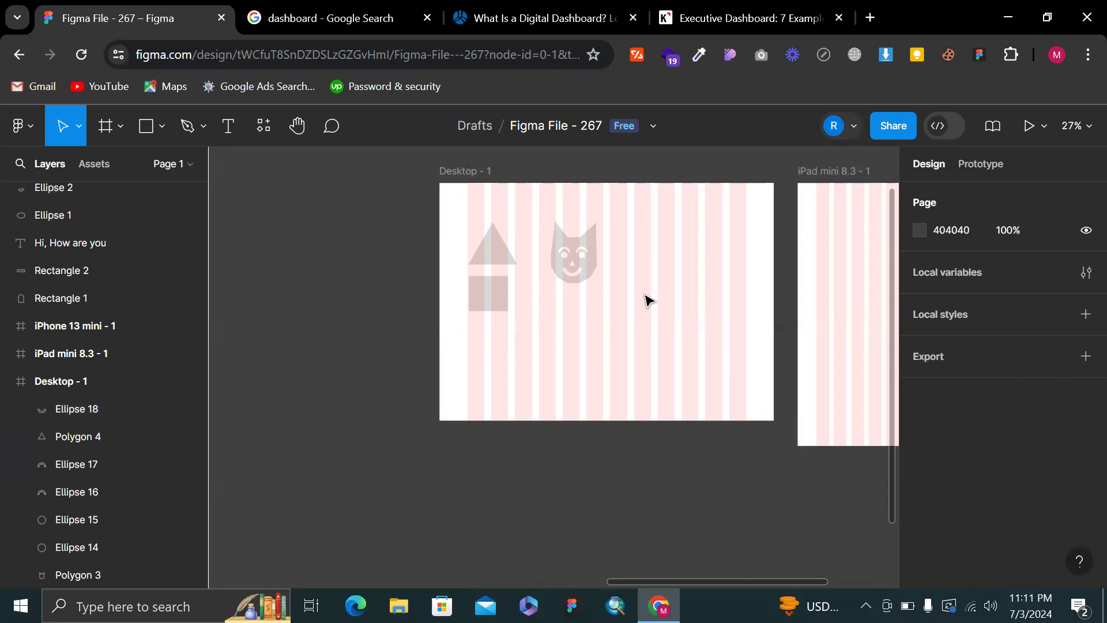
pyautogui.hotkey('ctrl', 'shift', '4')
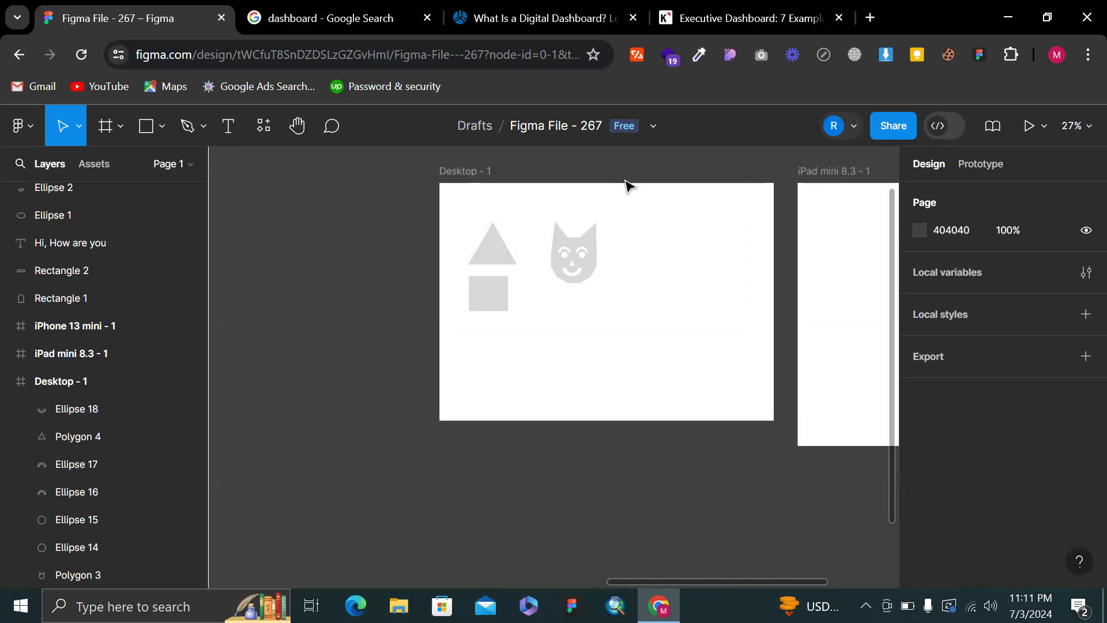
pyautogui.scroll(-2, 627, 184)
pyautogui.hscroll(-5, 374, 202)
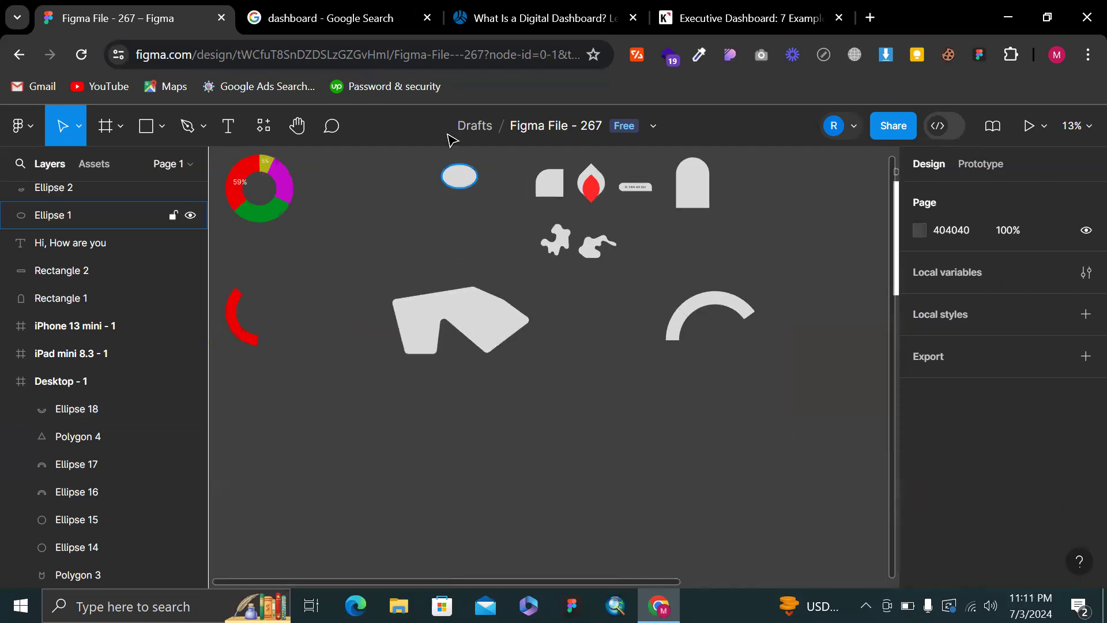
# Draw a five-pointed star of 175 × 175 in the Desktop - 1 frame, to the right of the cat face
pyautogui.click(160, 123)
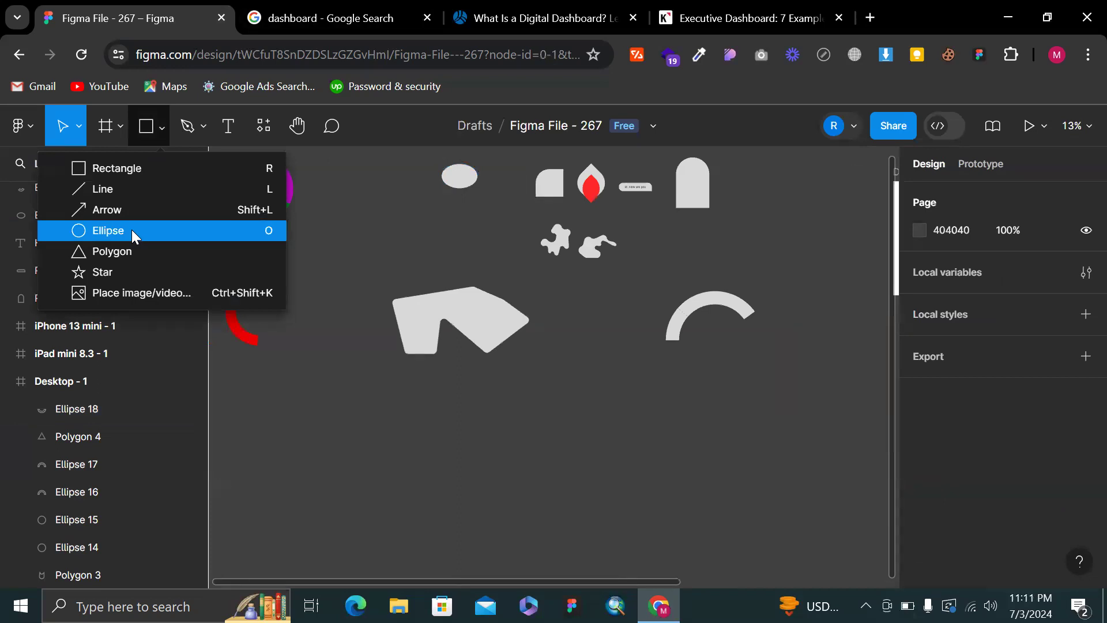
pyautogui.hscroll(3, 692, 249)
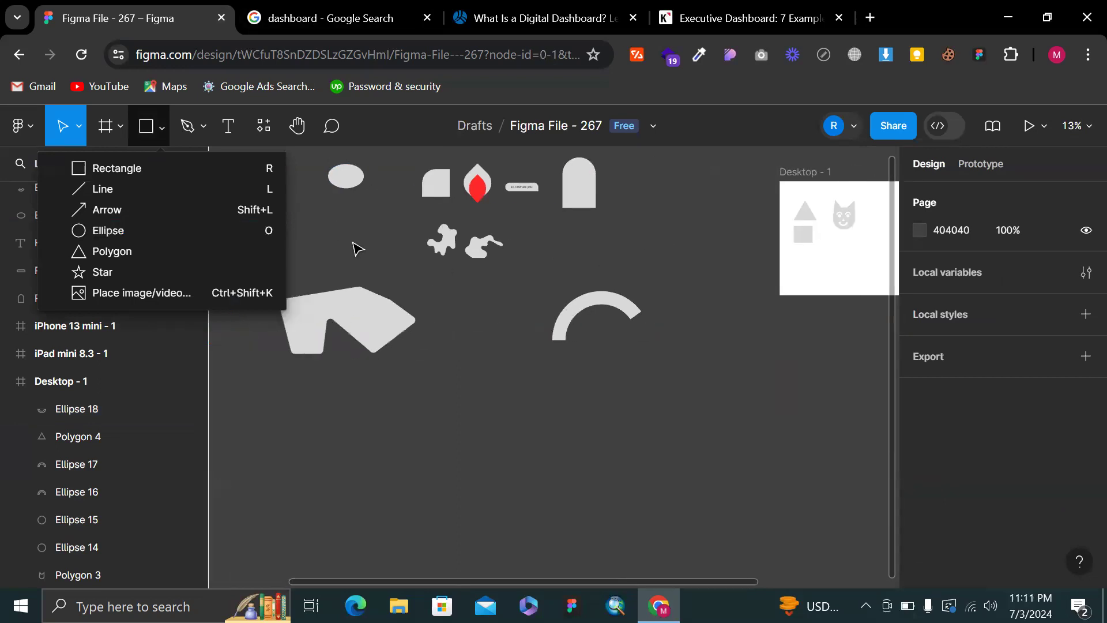
pyautogui.hscroll(4, 655, 223)
pyautogui.scroll(3, 629, 219)
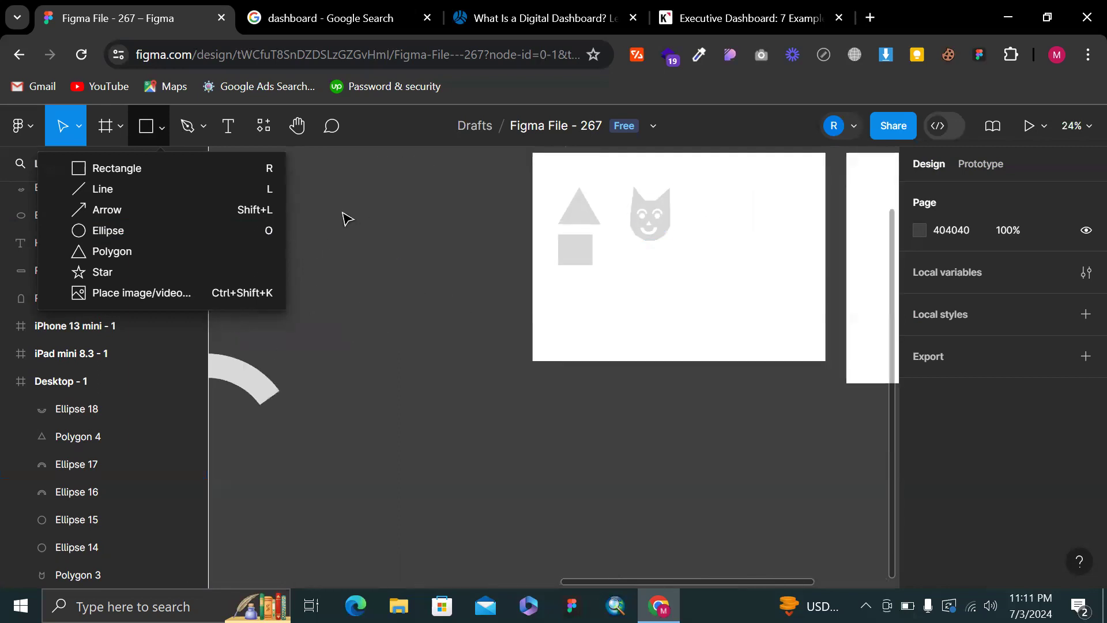
pyautogui.hscroll(-2, 702, 272)
pyautogui.scroll(2, 701, 271)
pyautogui.hscroll(2, 701, 271)
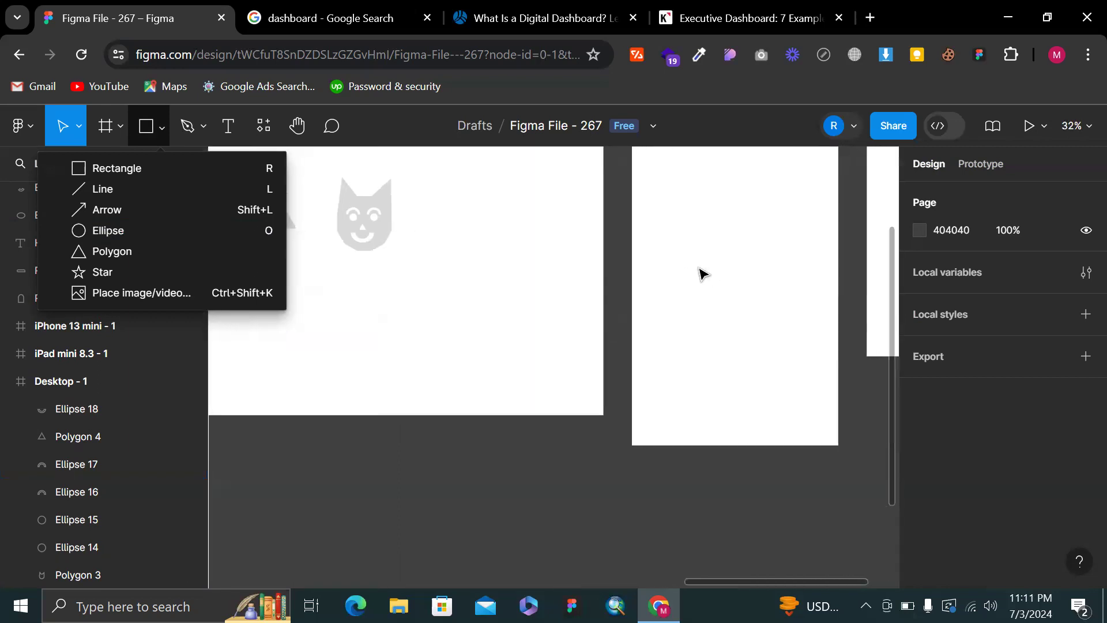
pyautogui.hscroll(-3, 702, 274)
pyautogui.scroll(2, 702, 273)
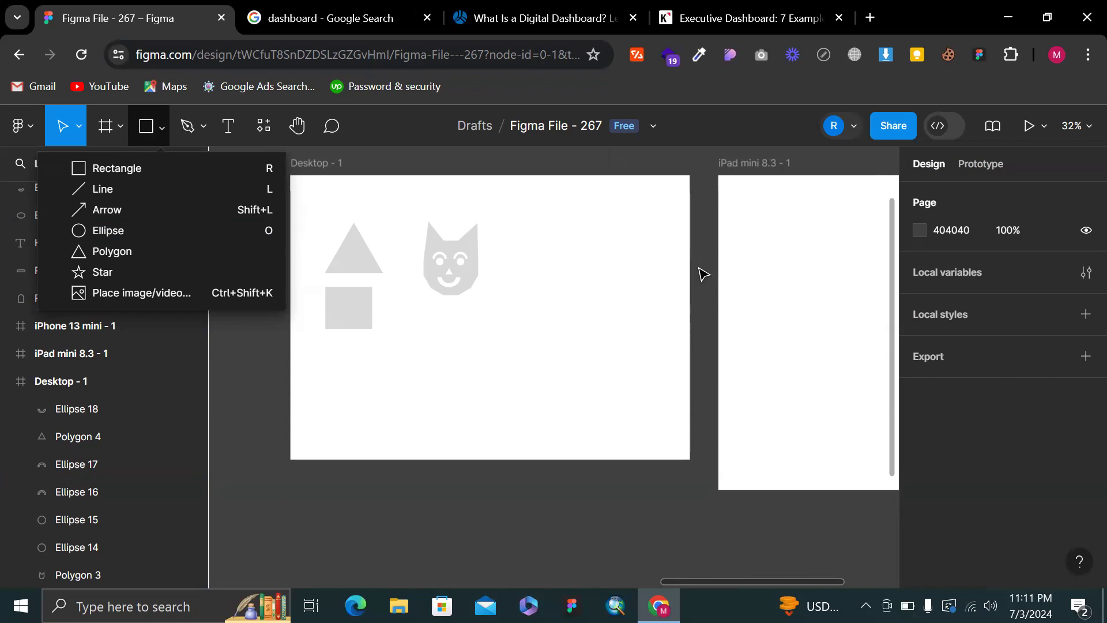
pyautogui.click(106, 280)
pyautogui.scroll(2, 427, 319)
pyautogui.scroll(-5, 427, 319)
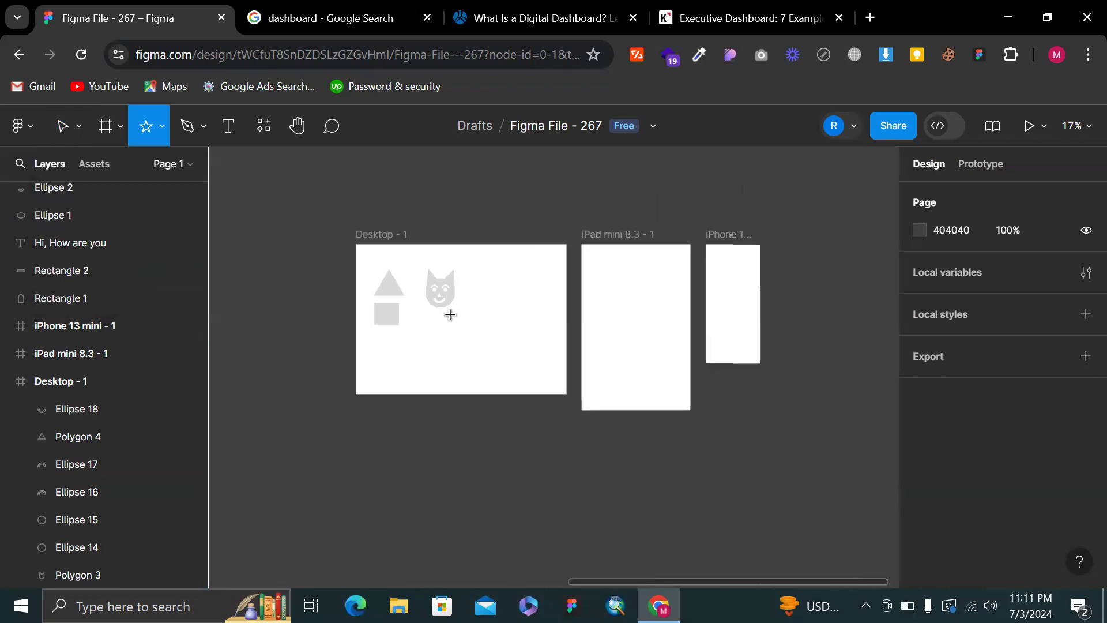
pyautogui.scroll(-3, 468, 254)
pyautogui.scroll(4, 467, 255)
pyautogui.scroll(-2, 467, 254)
pyautogui.hscroll(2, 467, 255)
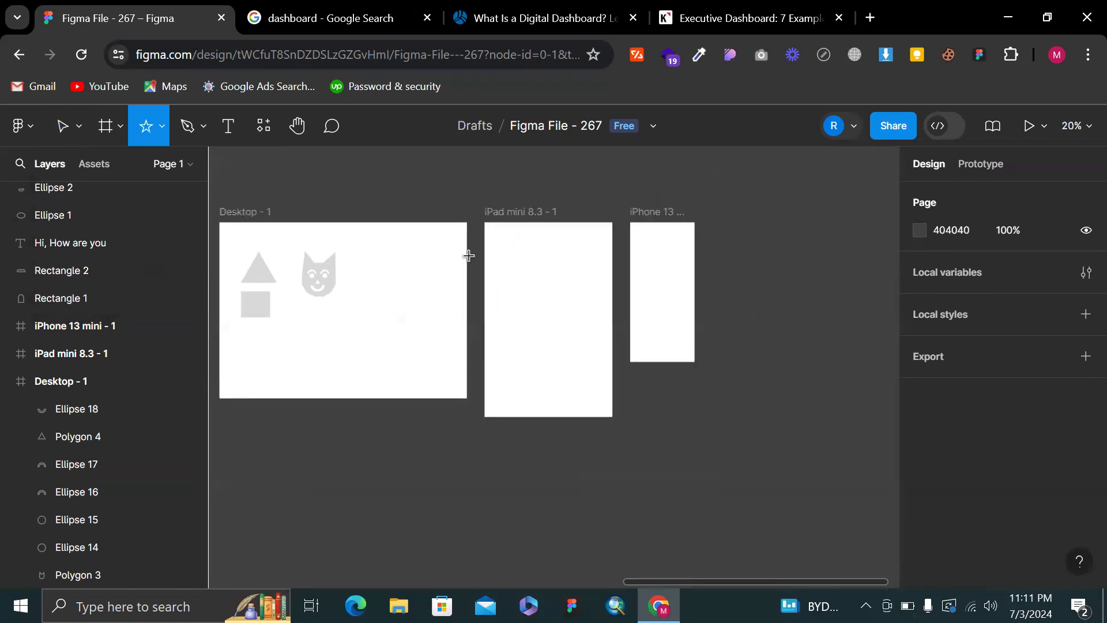
pyautogui.scroll(3, 468, 256)
pyautogui.hscroll(-3, 468, 255)
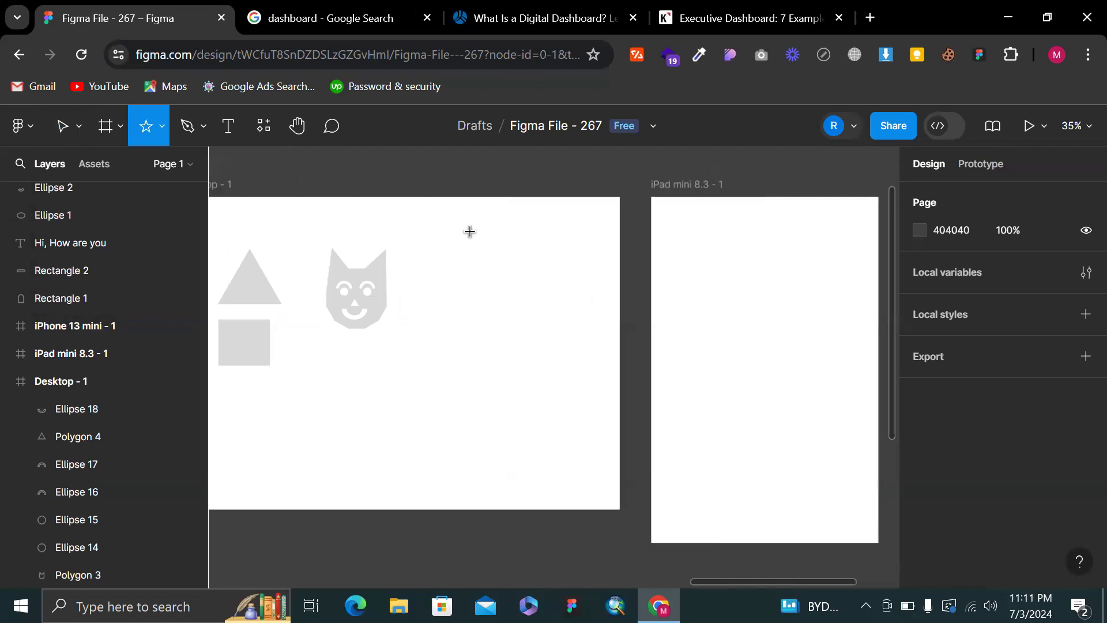
pyautogui.moveTo(433, 289); pyautogui.dragTo(490, 343)
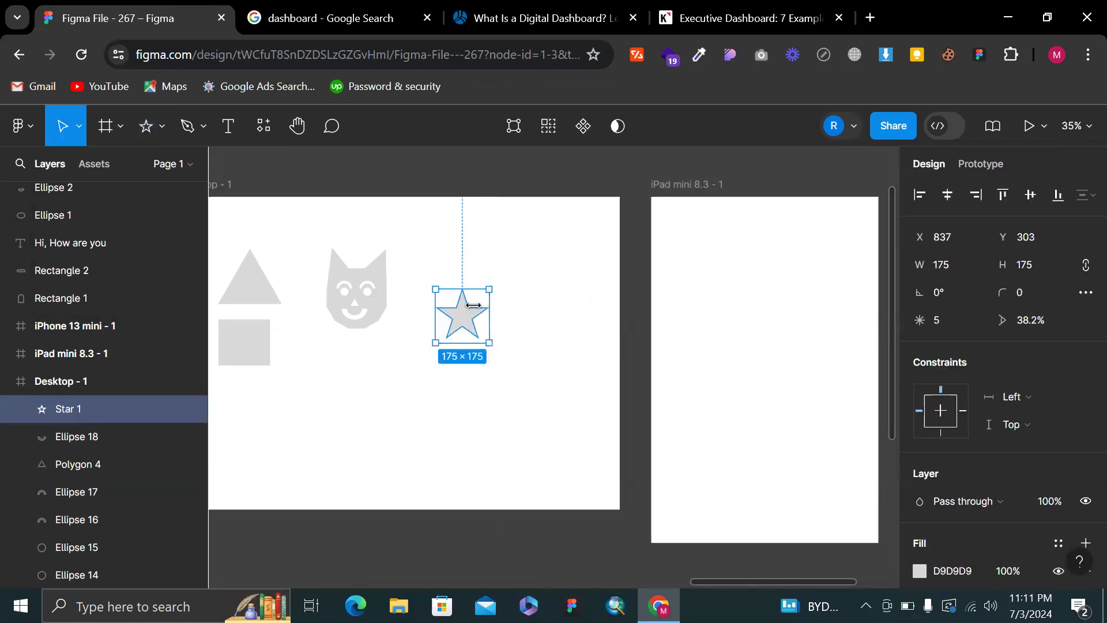
# Reduce the star to 4 points and open its outline for vector editing
pyautogui.scroll(3, 474, 306)
pyautogui.click(953, 321)
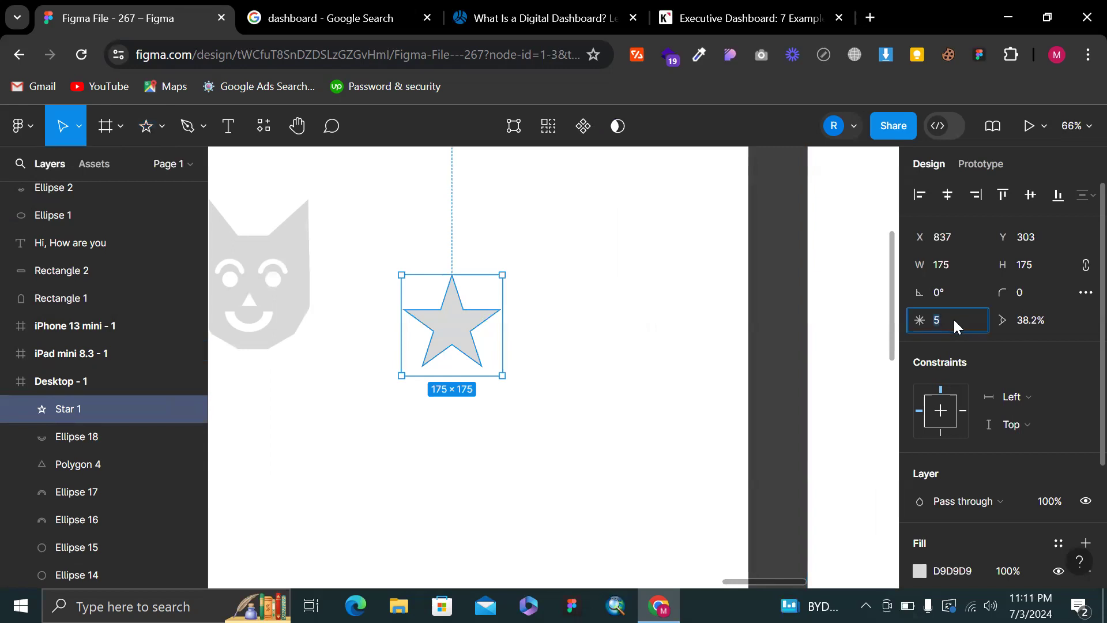
pyautogui.press('Down')
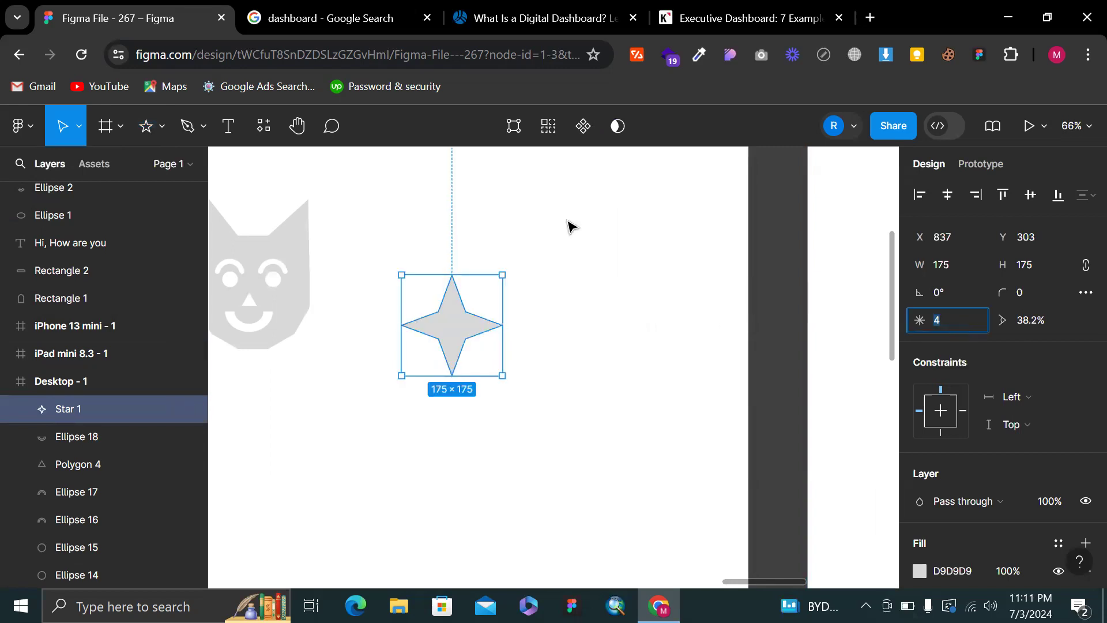
pyautogui.click(519, 317)
pyautogui.click(471, 326)
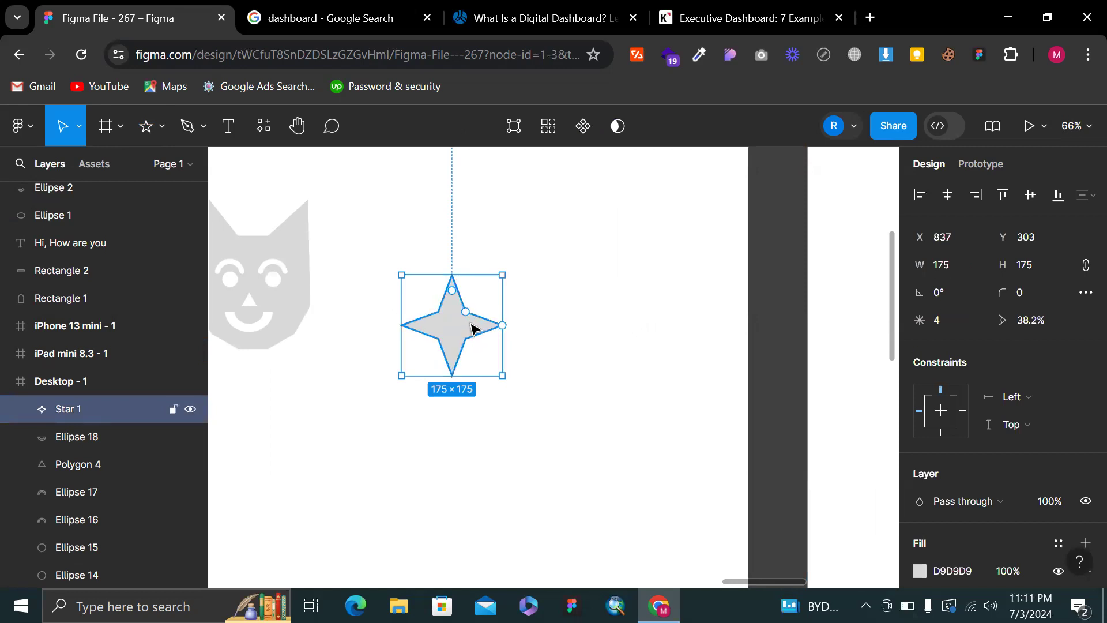
pyautogui.scroll(5, 470, 326)
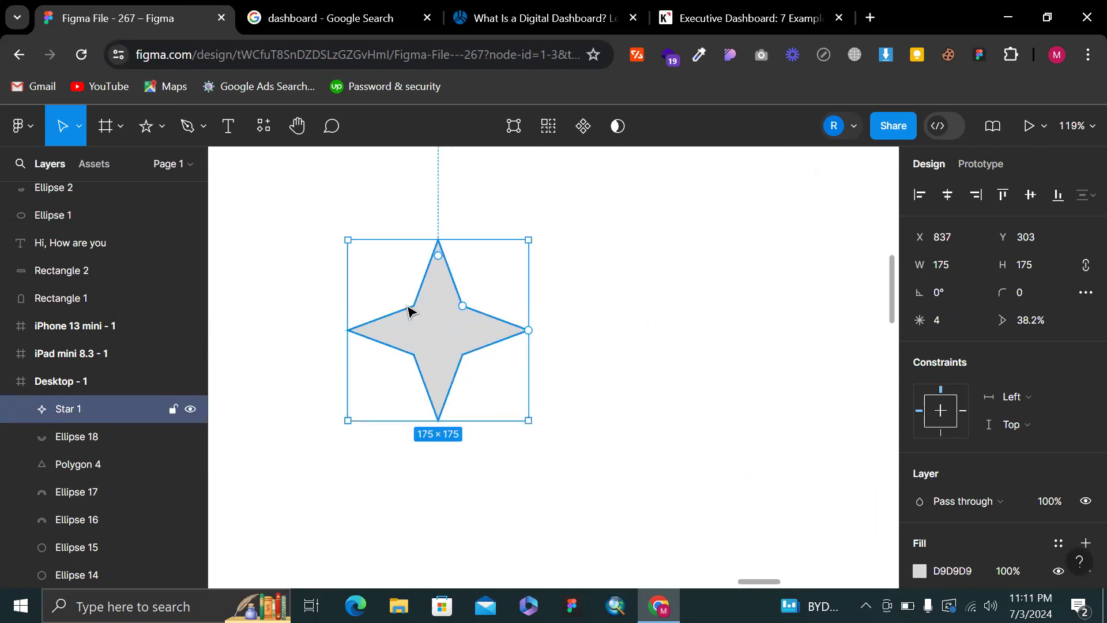
pyautogui.doubleClick(412, 312)
pyautogui.moveTo(415, 309)
pyautogui.mouseDown()
pyautogui.moveTo(457, 336)
pyautogui.moveTo(455, 347)
pyautogui.moveTo(402, 333)
pyautogui.moveTo(414, 308)
pyautogui.moveTo(415, 329)
pyautogui.mouseUp()
pyautogui.press('ctrl')
pyautogui.hotkey('ctrl', 'z')
pyautogui.press('ctrl')
pyautogui.hotkey('ctrl', 'z')
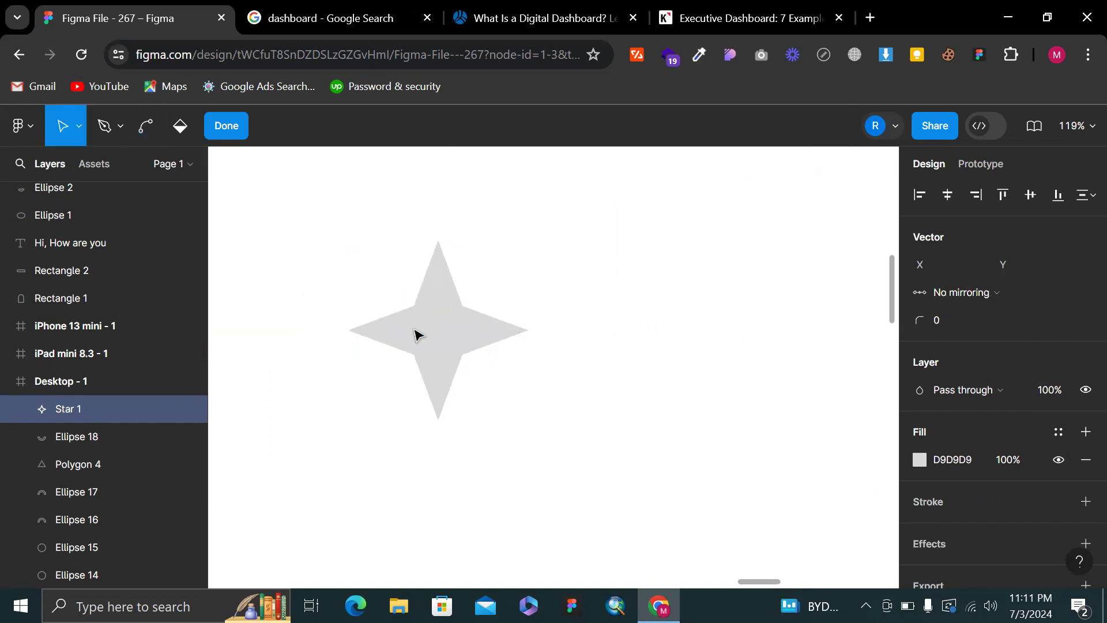
# Bend the star's upper-right inner vertex into a smooth curve and leave vector editing
pyautogui.click(414, 309)
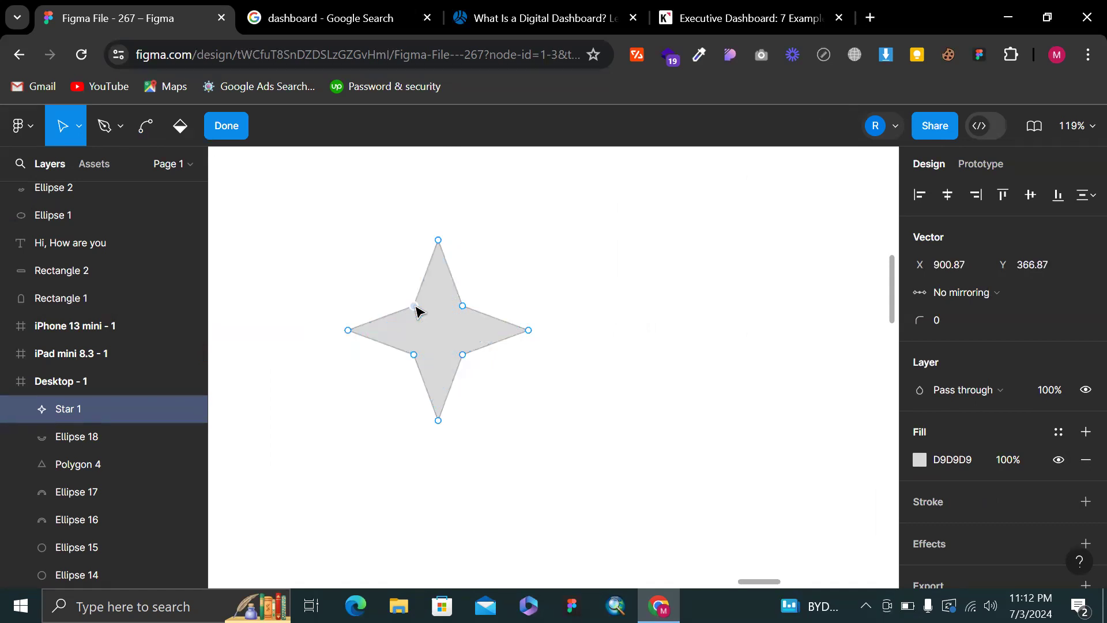
pyautogui.keyDown('ctrl'); pyautogui.click(463, 306); pyautogui.keyUp('ctrl')
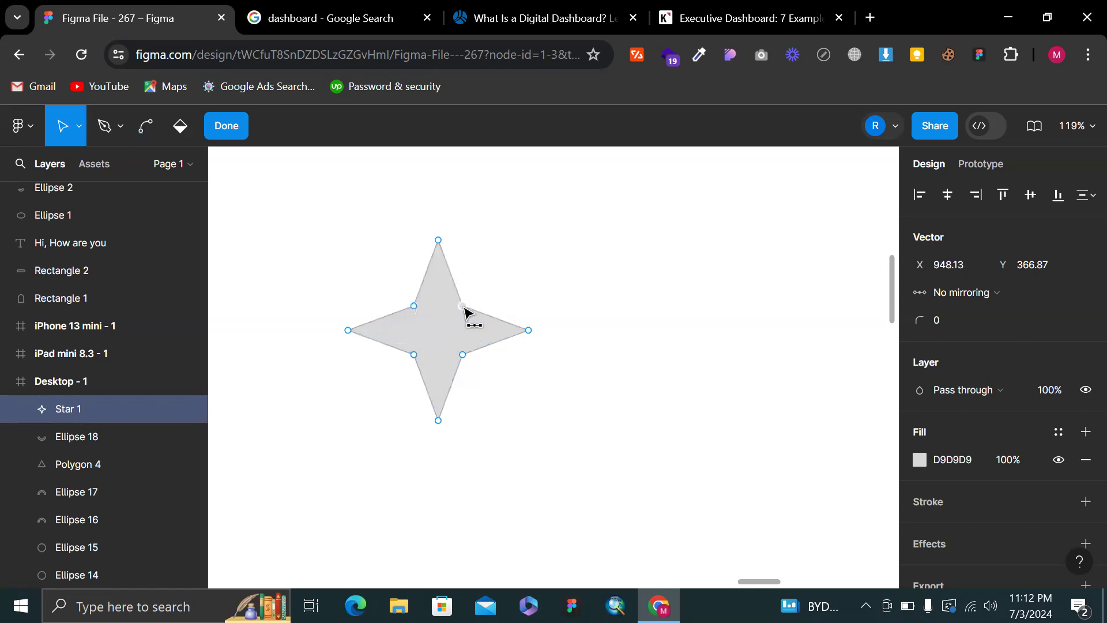
pyautogui.click(414, 356)
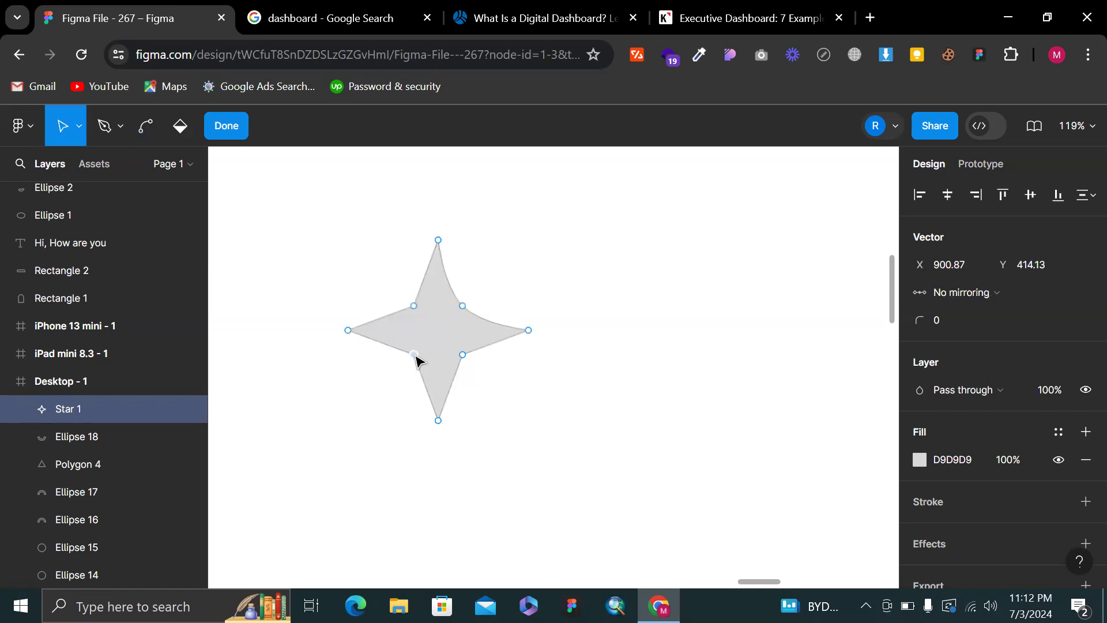
pyautogui.click(463, 355)
pyautogui.press('Escape')
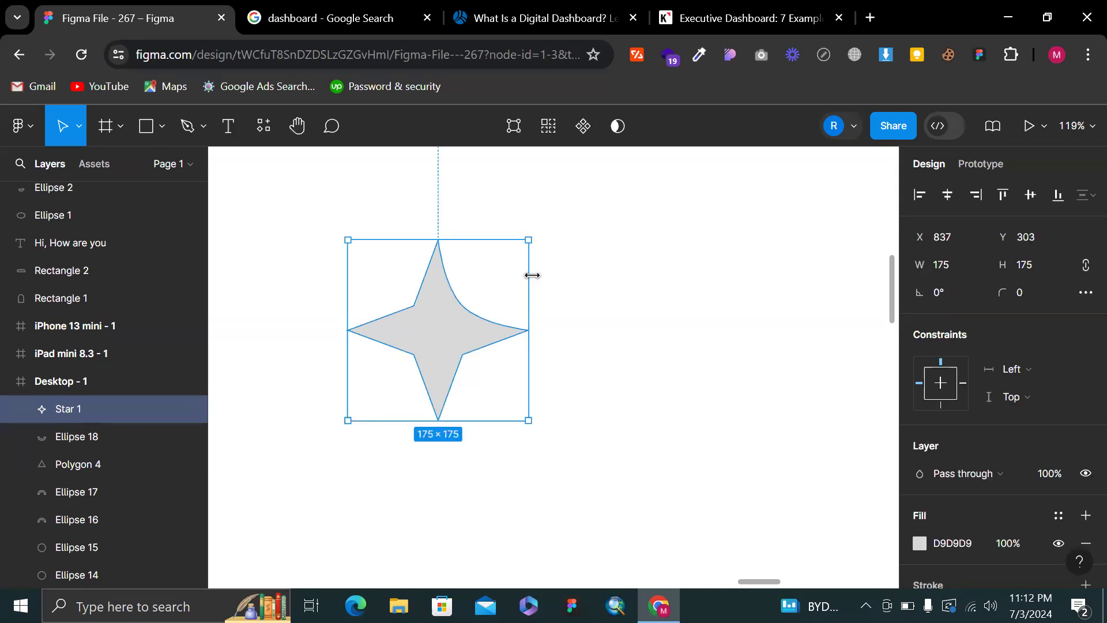
# Bend the star's upper-left inner vertex into a curve and set its corner radius to 9
pyautogui.doubleClick(424, 307)
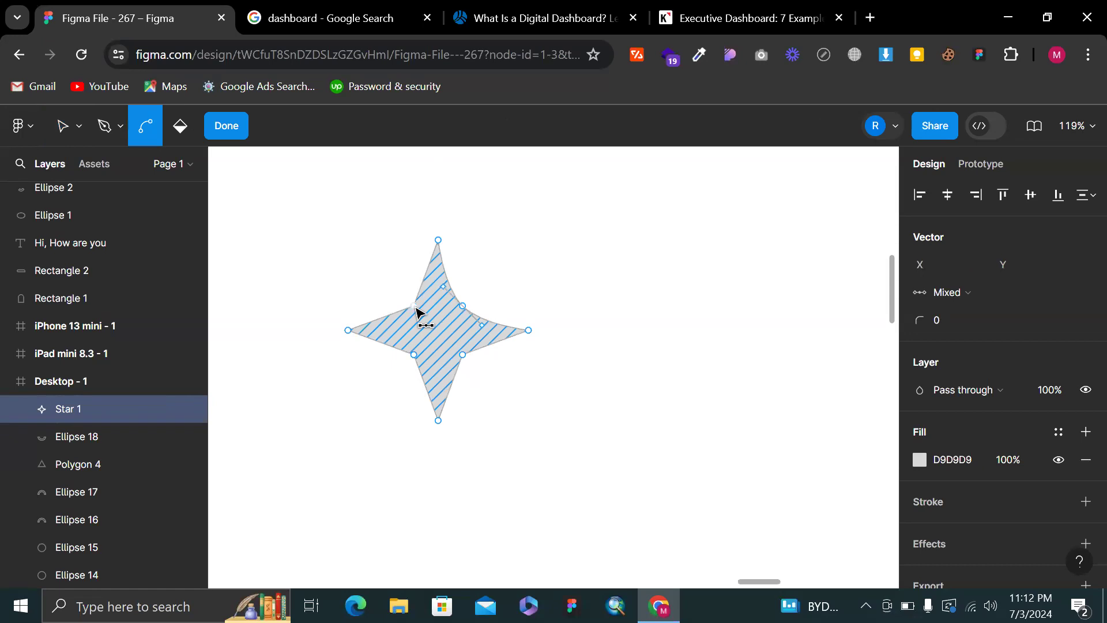
pyautogui.click(414, 306)
pyautogui.press('v')
pyautogui.press('Up')
pyautogui.press('Up')
pyautogui.press('Up')
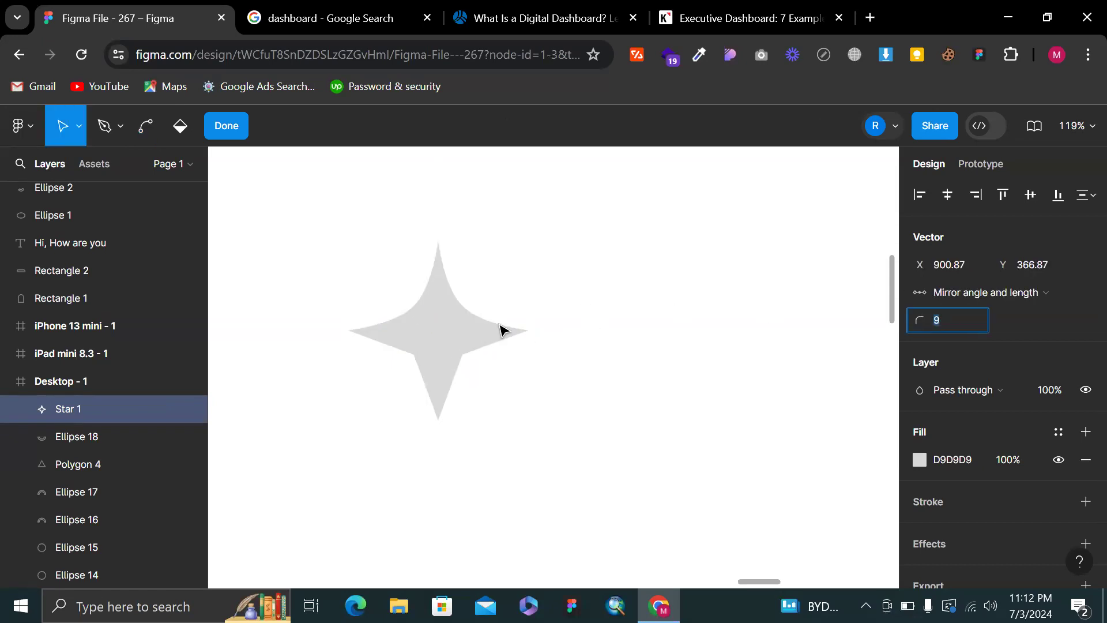
# Set the corner radius of the star's upper-right inner vertex to 6
pyautogui.click(470, 313)
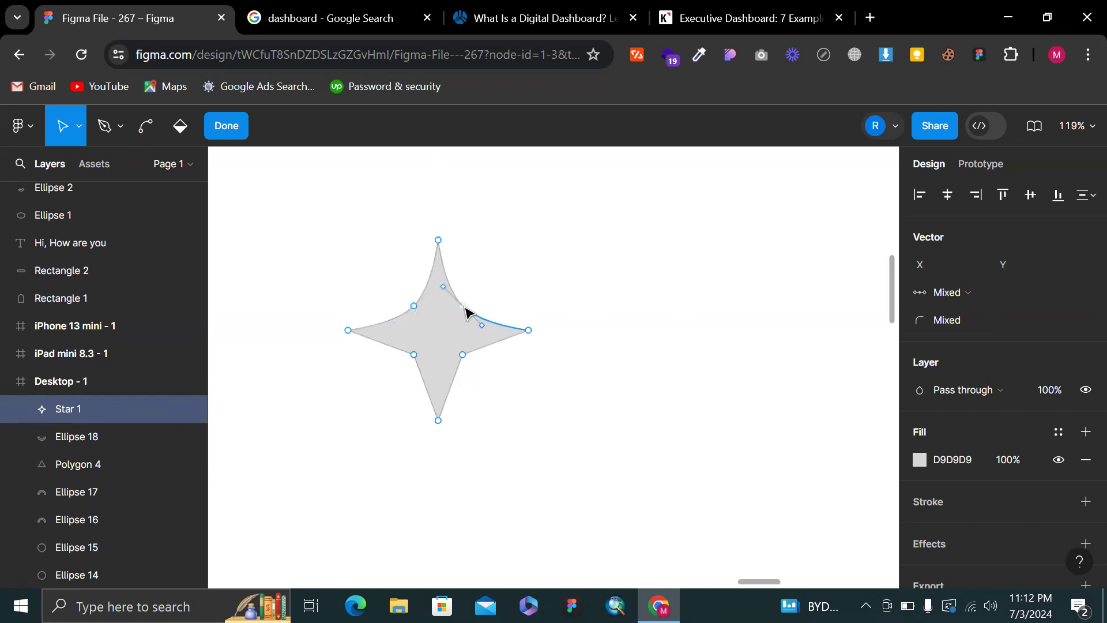
pyautogui.click(463, 306)
pyautogui.click(941, 322)
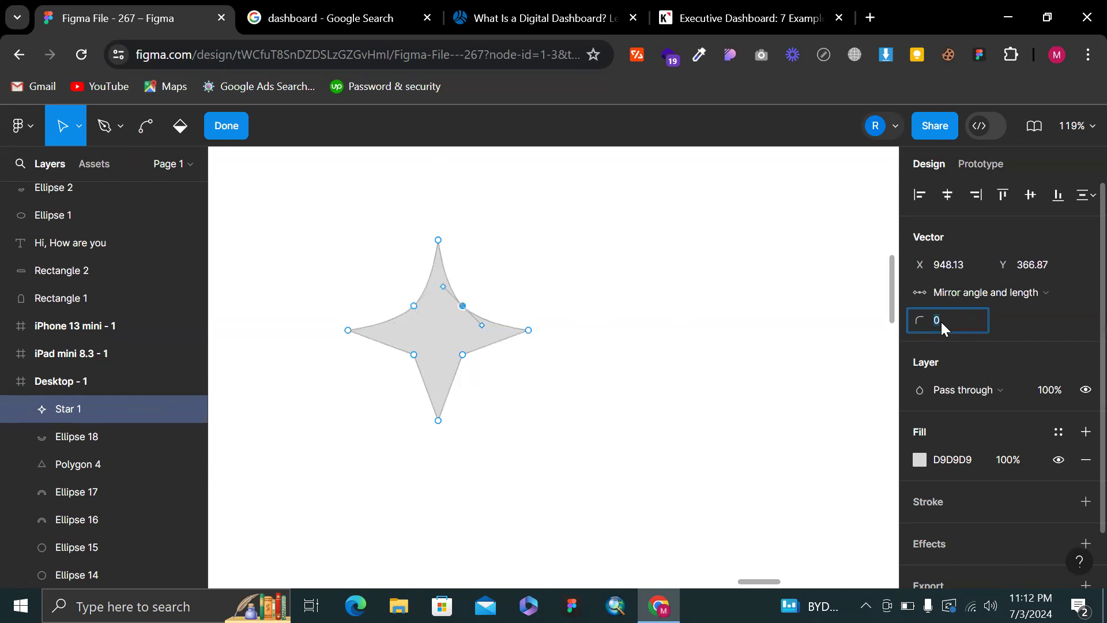
pyautogui.write('6')
pyautogui.press('Return')
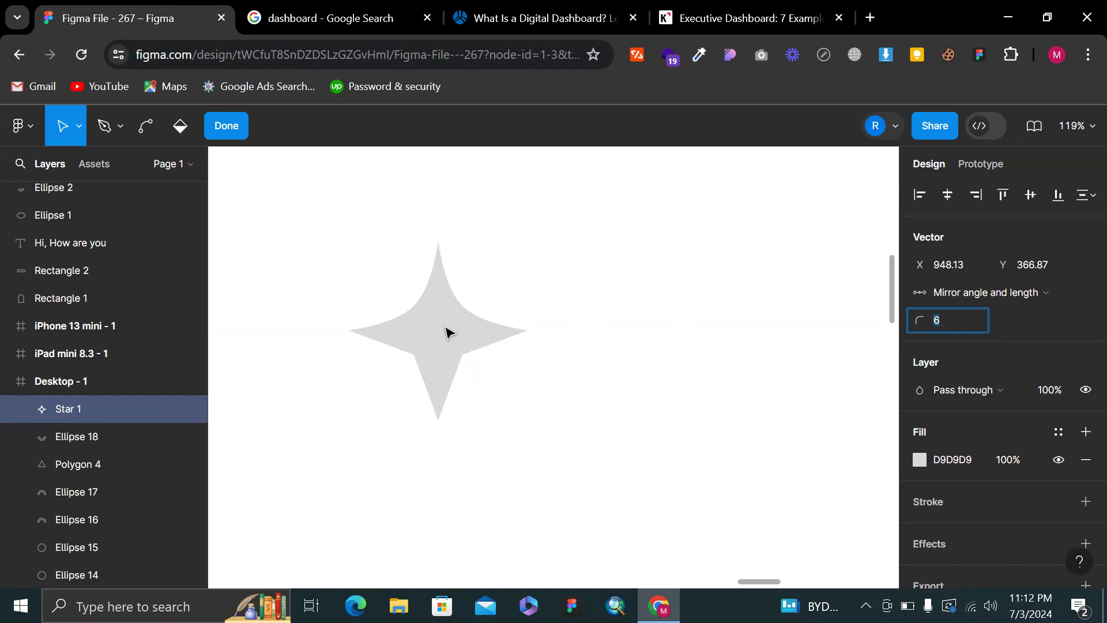
# Bend the star's lower-left inner vertex into a smooth curve
pyautogui.click(414, 356)
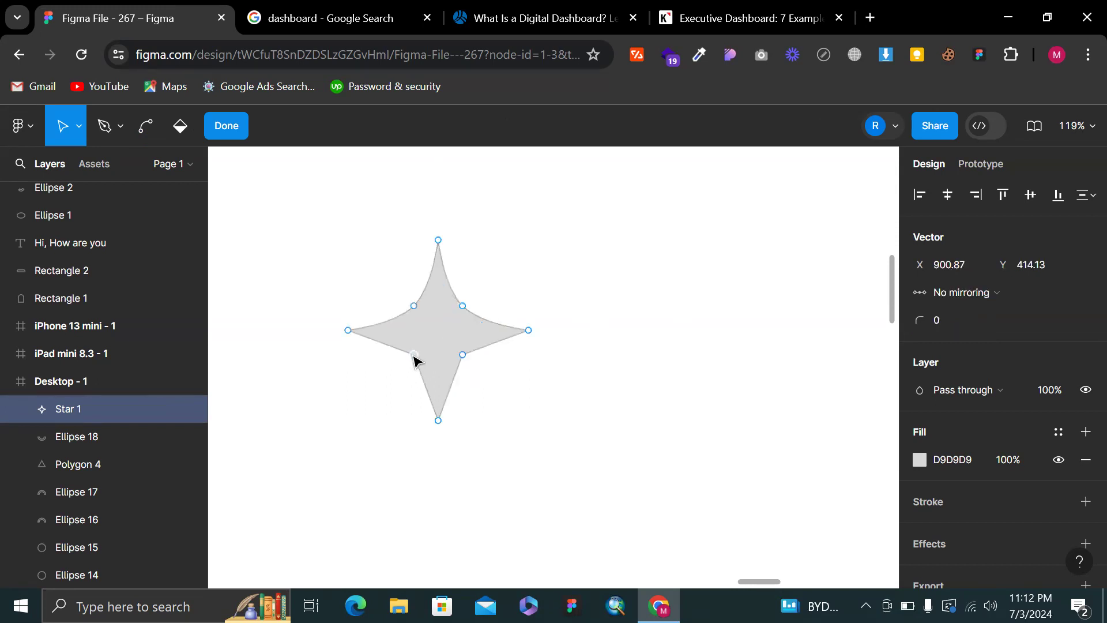
pyautogui.press('Escape')
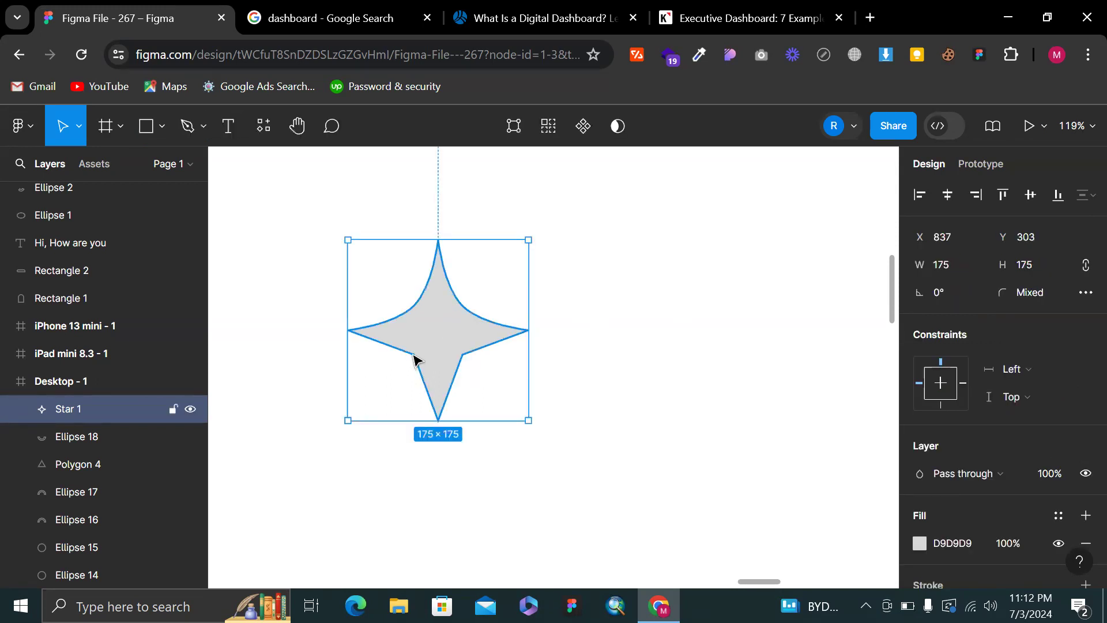
pyautogui.doubleClick(413, 355)
pyautogui.keyDown('ctrl'); pyautogui.click(414, 355); pyautogui.keyUp('ctrl')
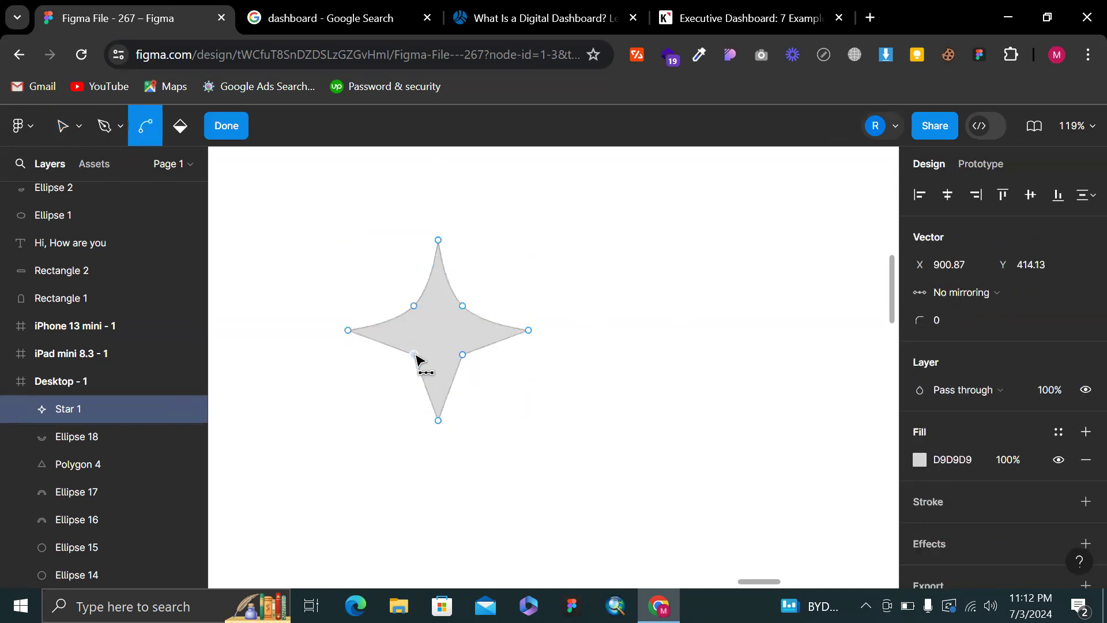
pyautogui.press('Escape')
# Bend the star's lower-right inner vertex into a curve and set its corner radius to 4
pyautogui.doubleClick(466, 357)
pyautogui.keyDown('ctrl'); pyautogui.click(464, 356); pyautogui.keyUp('ctrl')
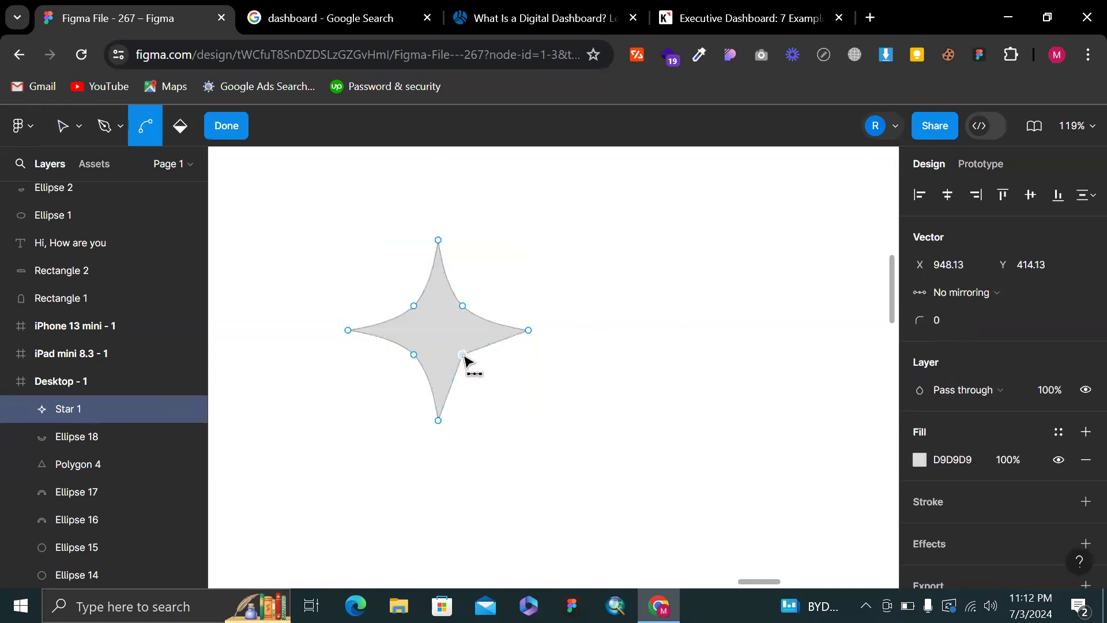
pyautogui.click(954, 326)
pyautogui.write('4')
pyautogui.press('Return')
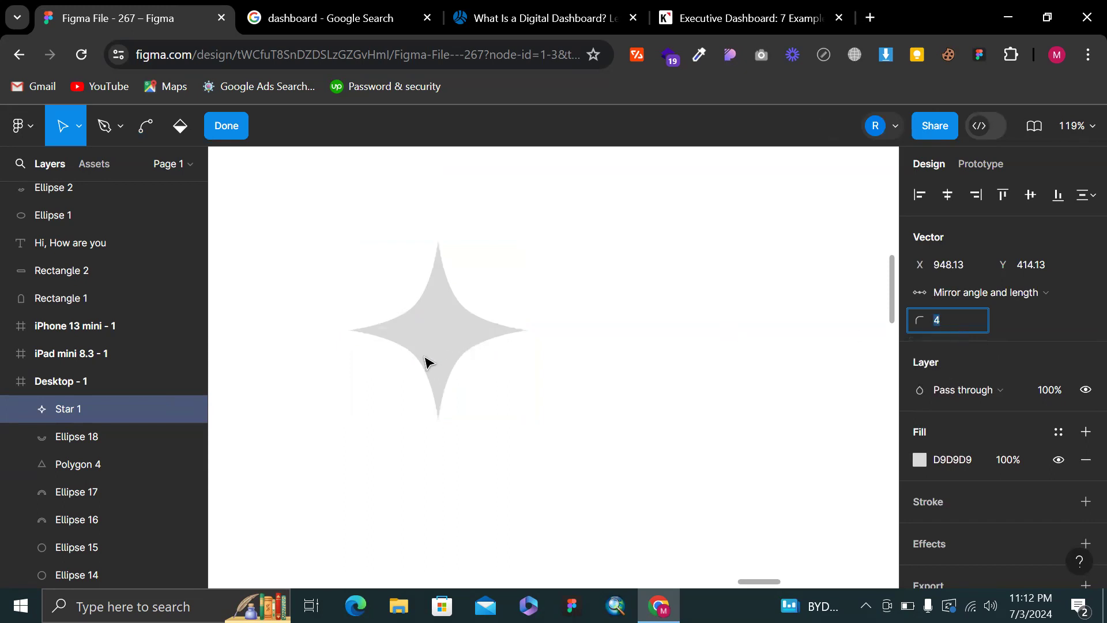
# Set the corner radius of the star's lower-left inner vertex to 5 and finish vector editing
pyautogui.click(416, 356)
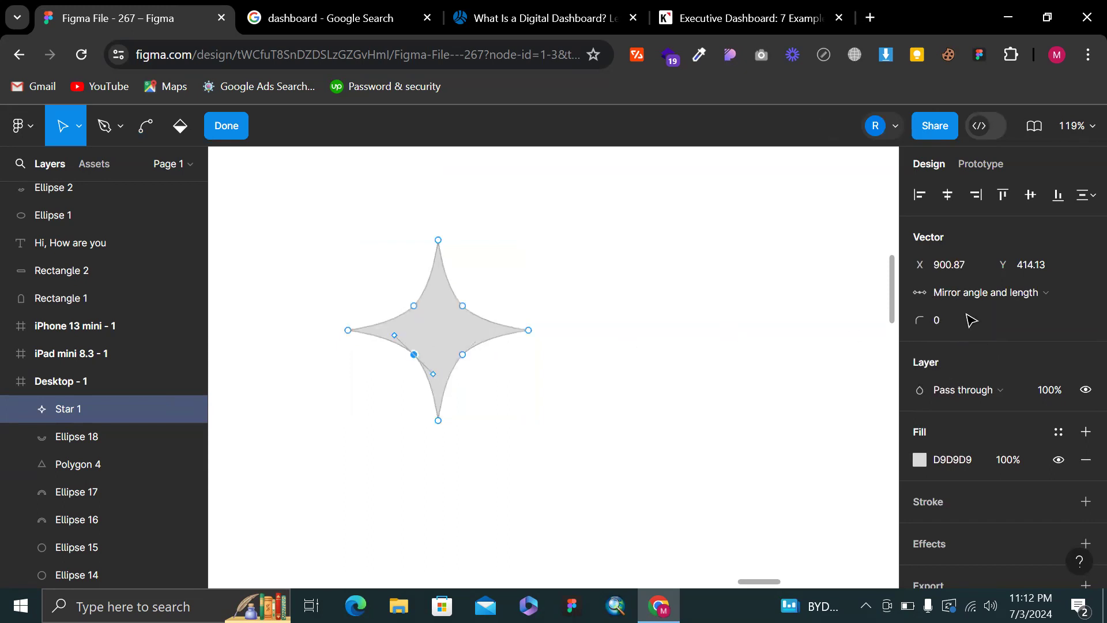
pyautogui.click(957, 318)
pyautogui.press('Up')
pyautogui.press('Up')
pyautogui.write('8')
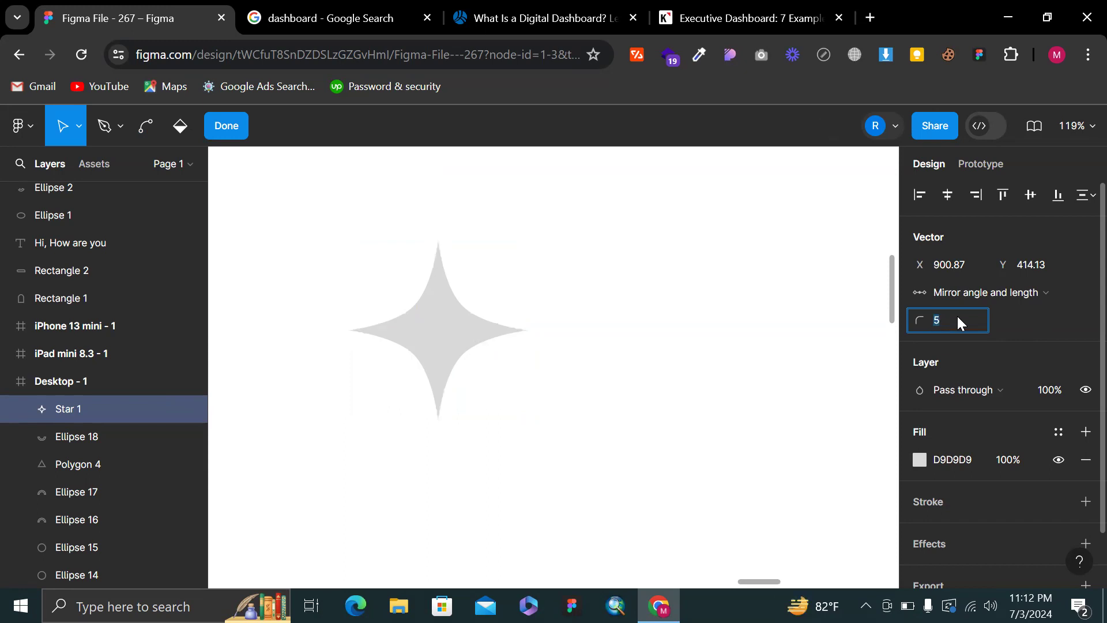
pyautogui.press('Escape')
# Scale the curved star down from its centre to 89 × 89
pyautogui.scroll(-5, 682, 348)
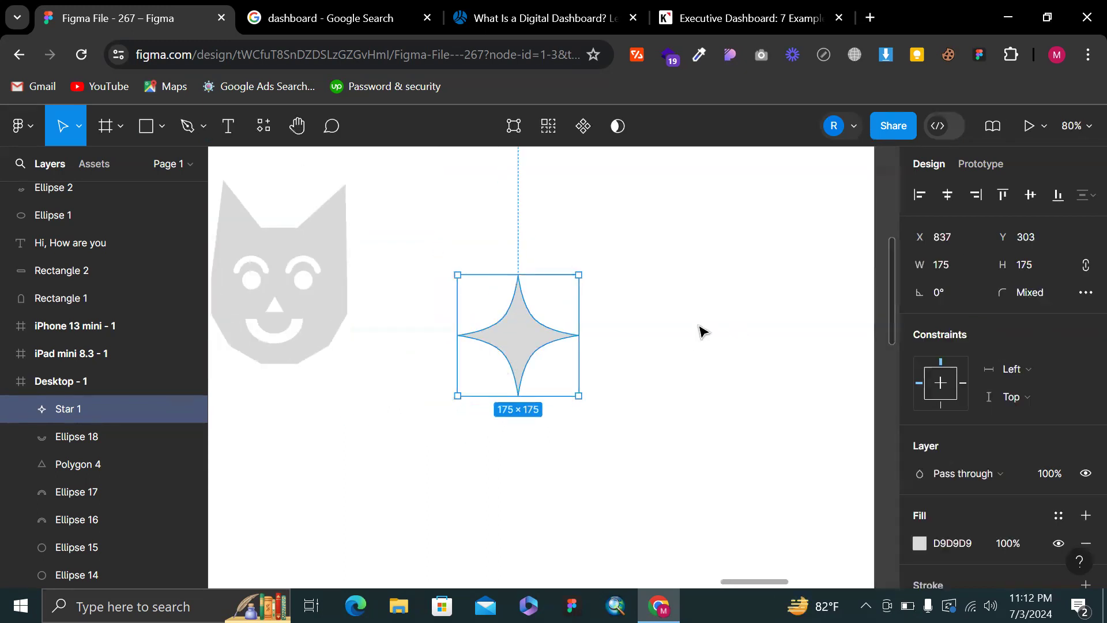
pyautogui.click(692, 335)
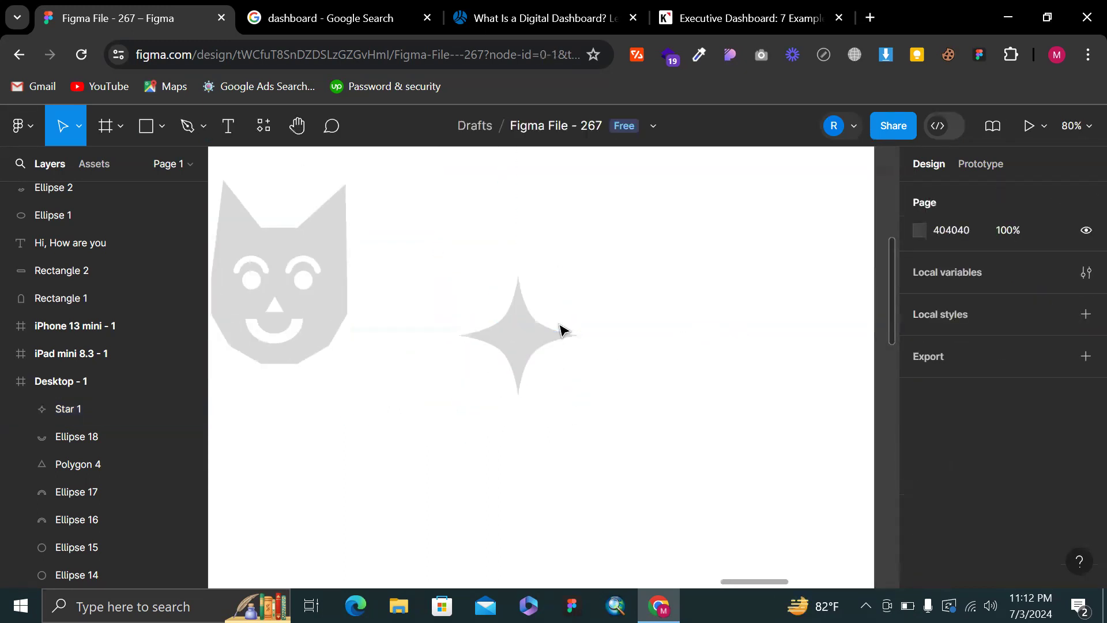
pyautogui.click(538, 338)
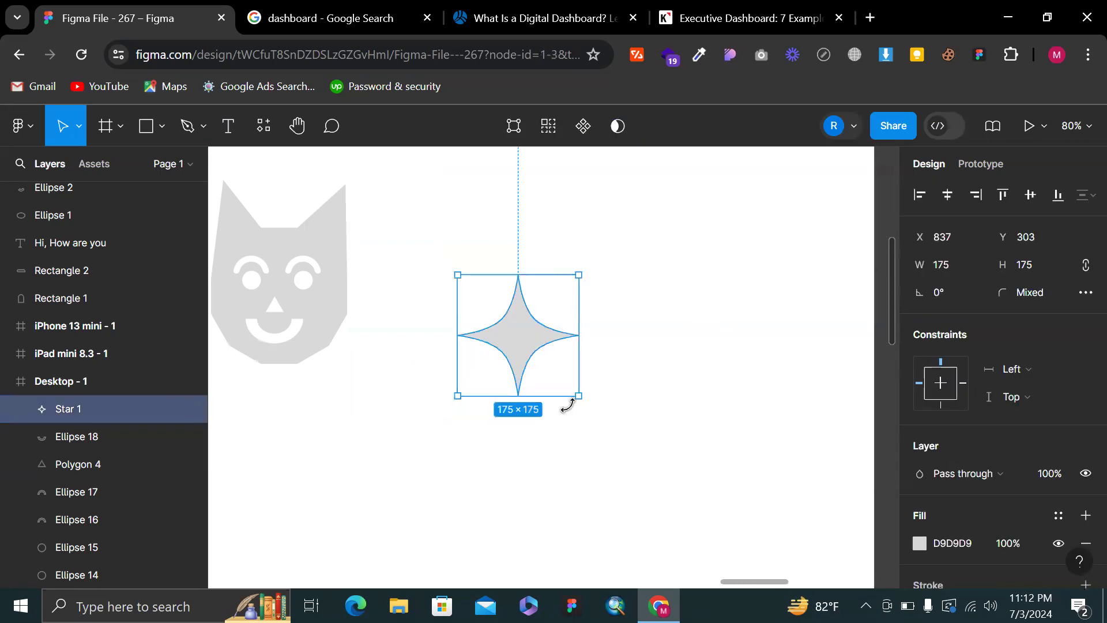
pyautogui.moveTo(574, 386); pyautogui.dragTo(544, 357)
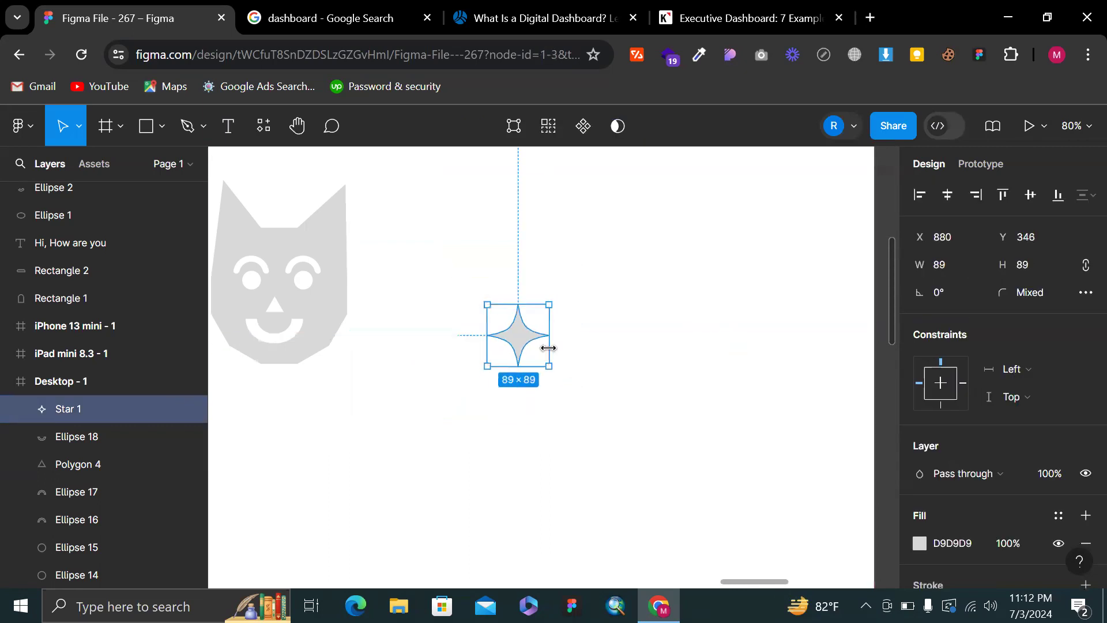
# Duplicate the star into two progressively smaller copies above and to the right of it, making the smallest 37 × 37 at X 947, Y 350
pyautogui.scroll(5, 544, 357)
pyautogui.hotkey('ctrl', 'd')
pyautogui.scroll(3, 571, 250)
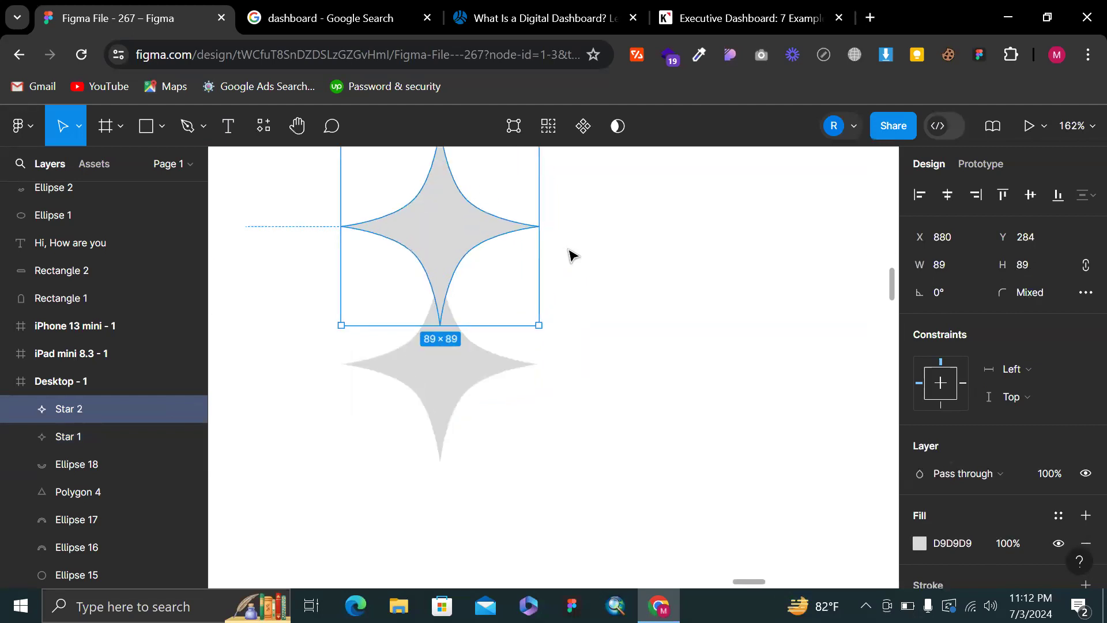
pyautogui.moveTo(541, 328)
pyautogui.mouseDown()
pyautogui.moveTo(491, 286)
pyautogui.moveTo(504, 289)
pyautogui.moveTo(496, 262)
pyautogui.moveTo(571, 328)
pyautogui.moveTo(588, 323)
pyautogui.moveTo(603, 290)
pyautogui.moveTo(541, 344)
pyautogui.moveTo(563, 341)
pyautogui.moveTo(548, 341)
pyautogui.mouseUp()
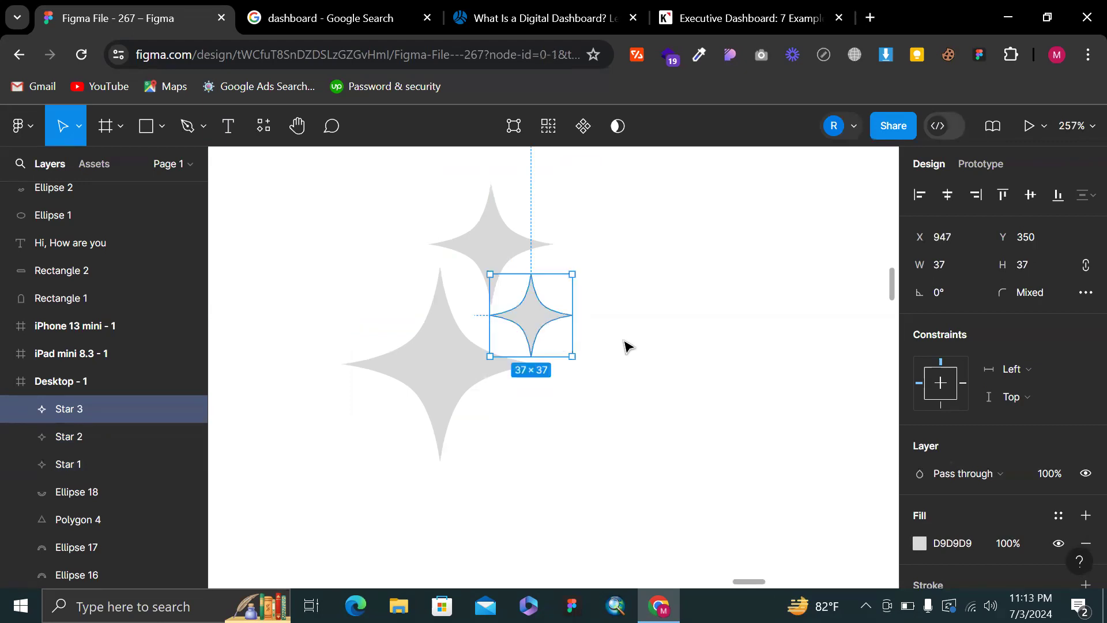
pyautogui.click(625, 346)
# Select all three sparkle stars and move them together farther right within the Desktop - 1 frame
pyautogui.scroll(-5, 625, 346)
pyautogui.scroll(-3, 528, 204)
pyautogui.moveTo(519, 230); pyautogui.dragTo(576, 288)
pyautogui.scroll(-2, 581, 270)
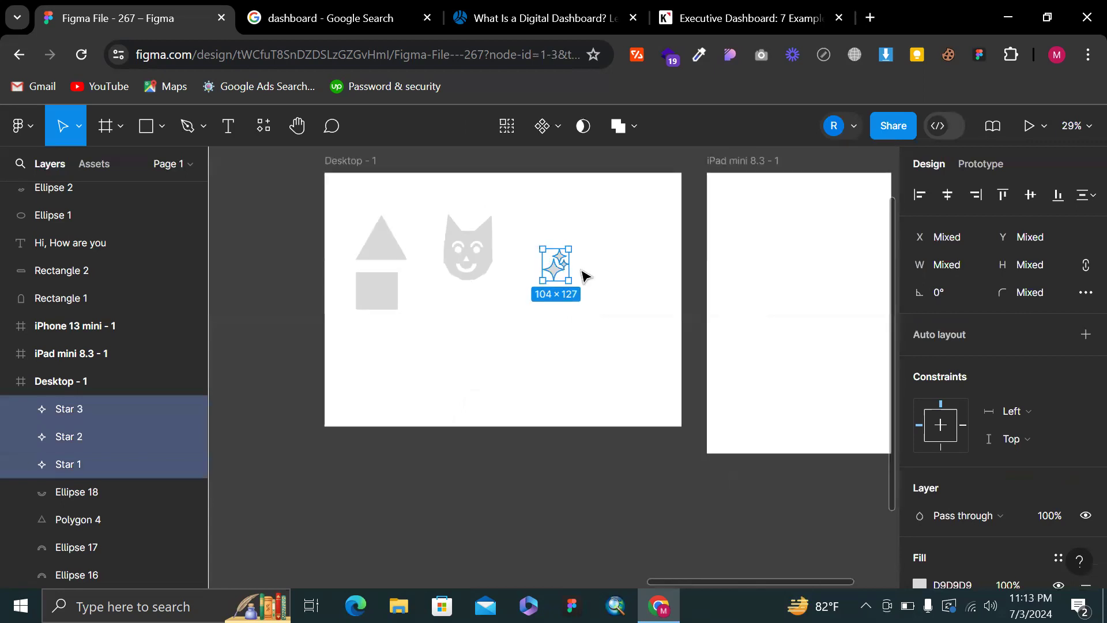
pyautogui.scroll(3, 581, 270)
pyautogui.moveTo(497, 372); pyautogui.dragTo(594, 307)
pyautogui.scroll(4, 594, 307)
pyautogui.click(542, 362)
pyautogui.scroll(-4, 542, 362)
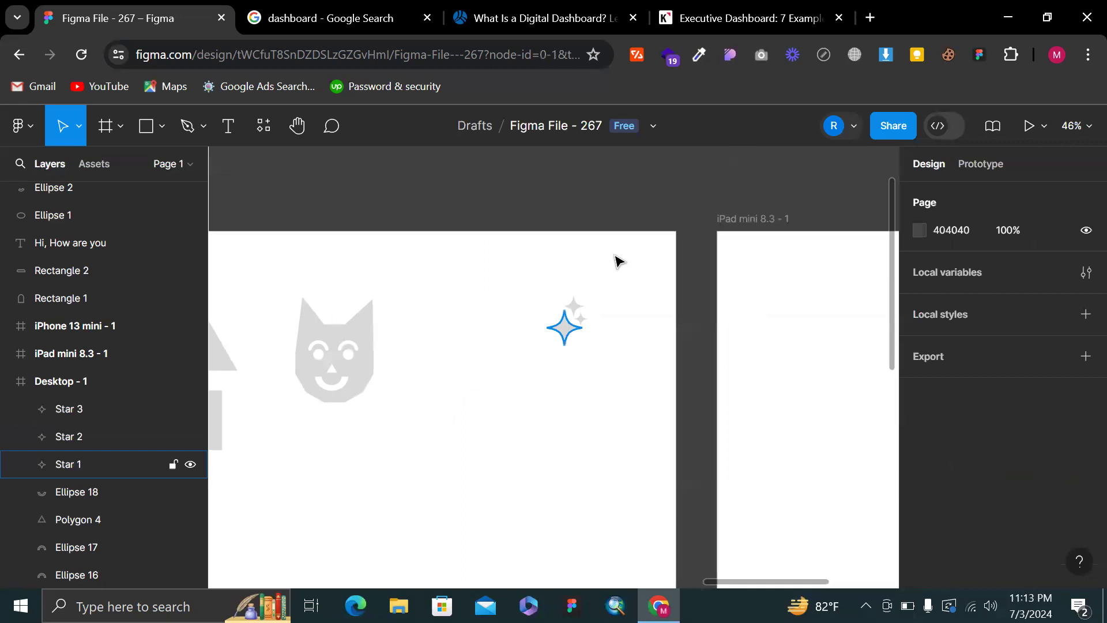
# Draw a 226 × 226 star in the empty area below the sparkle stars in the Desktop - 1 frame
pyautogui.scroll(2, 597, 304)
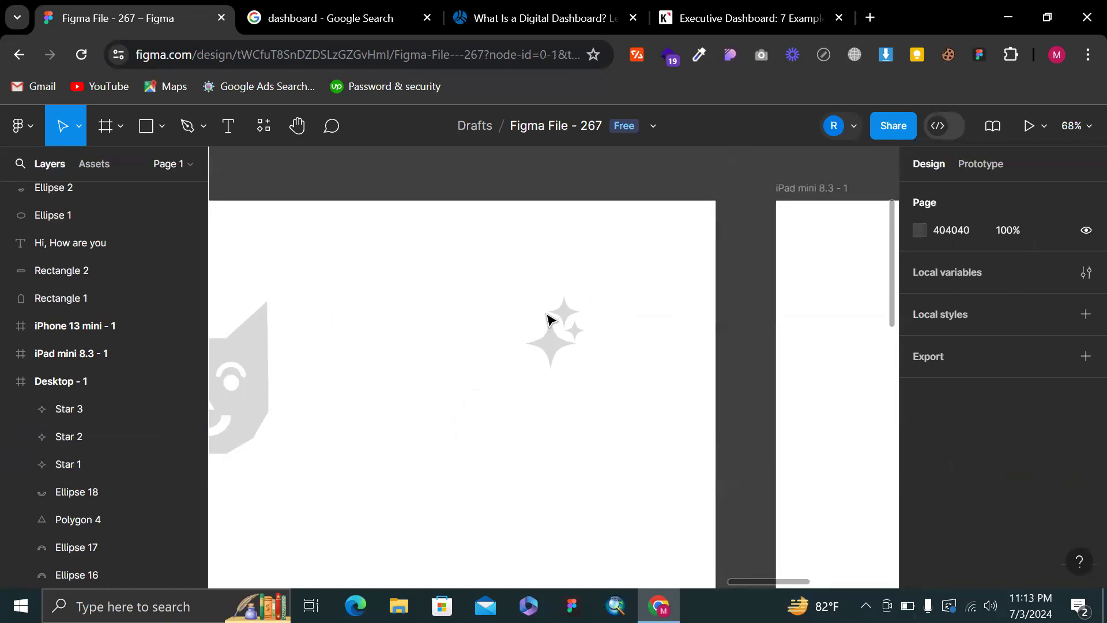
pyautogui.scroll(5, 600, 267)
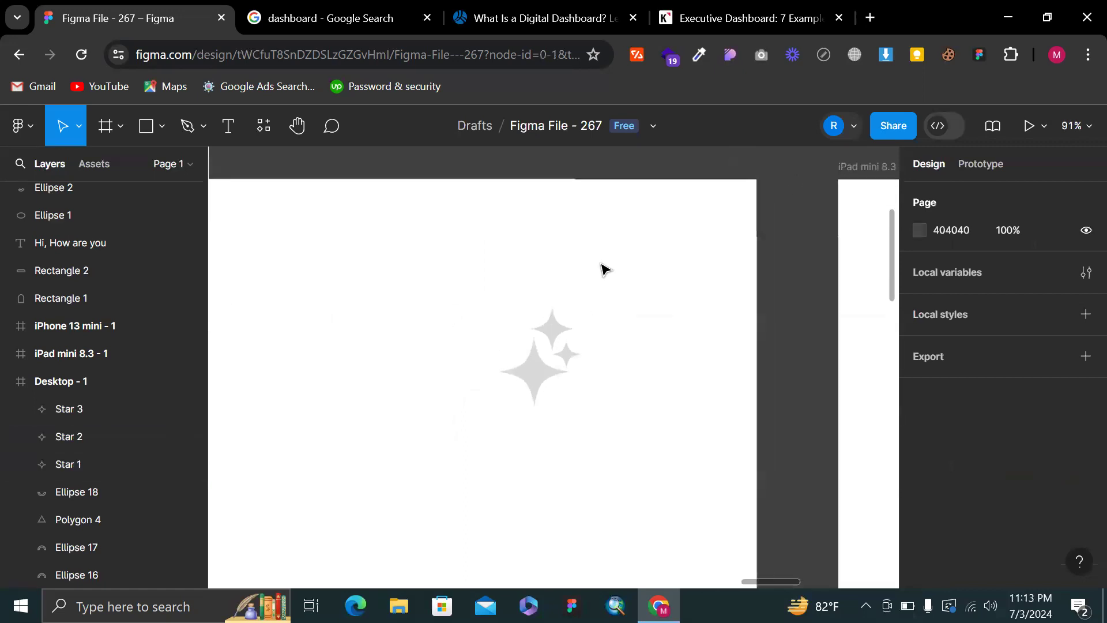
pyautogui.scroll(-5, 441, 377)
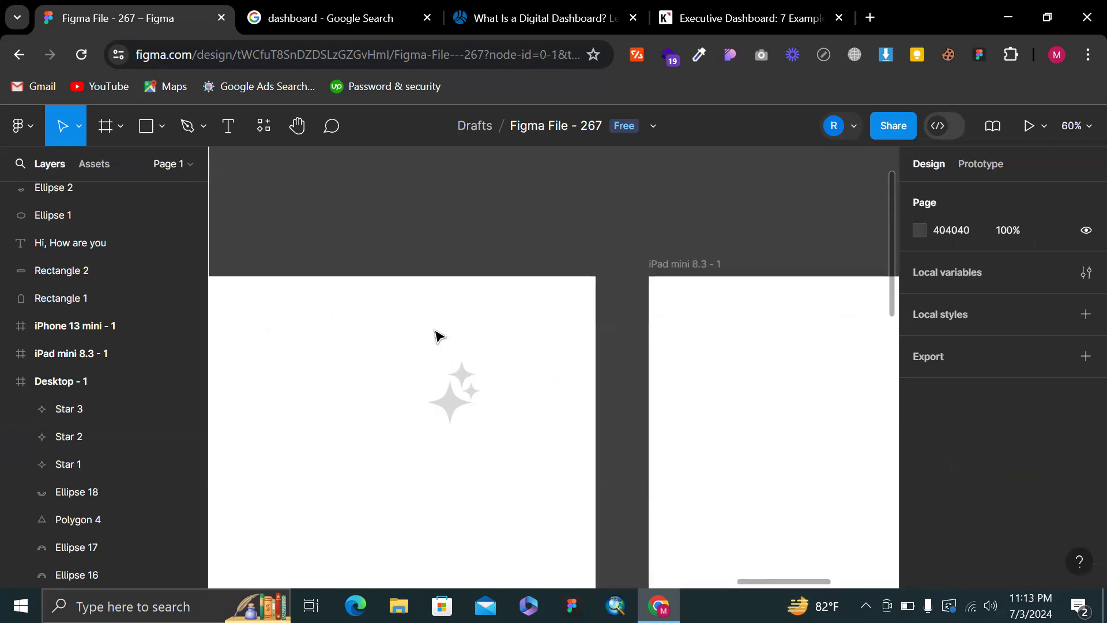
pyautogui.scroll(-4, 430, 328)
pyautogui.hscroll(-4, 440, 326)
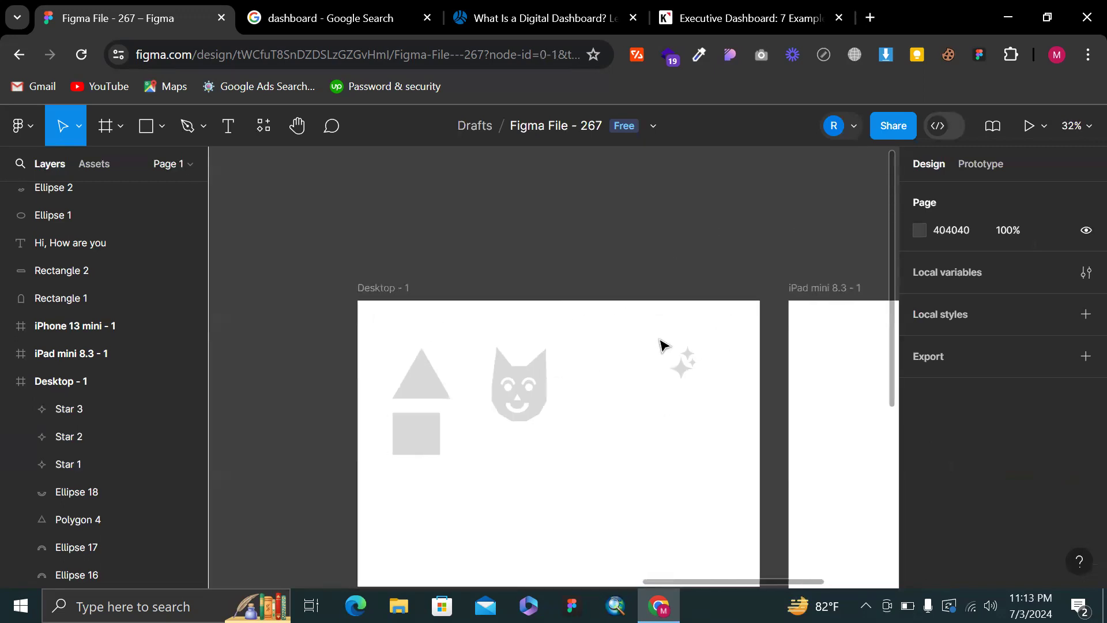
pyautogui.scroll(-1, 661, 340)
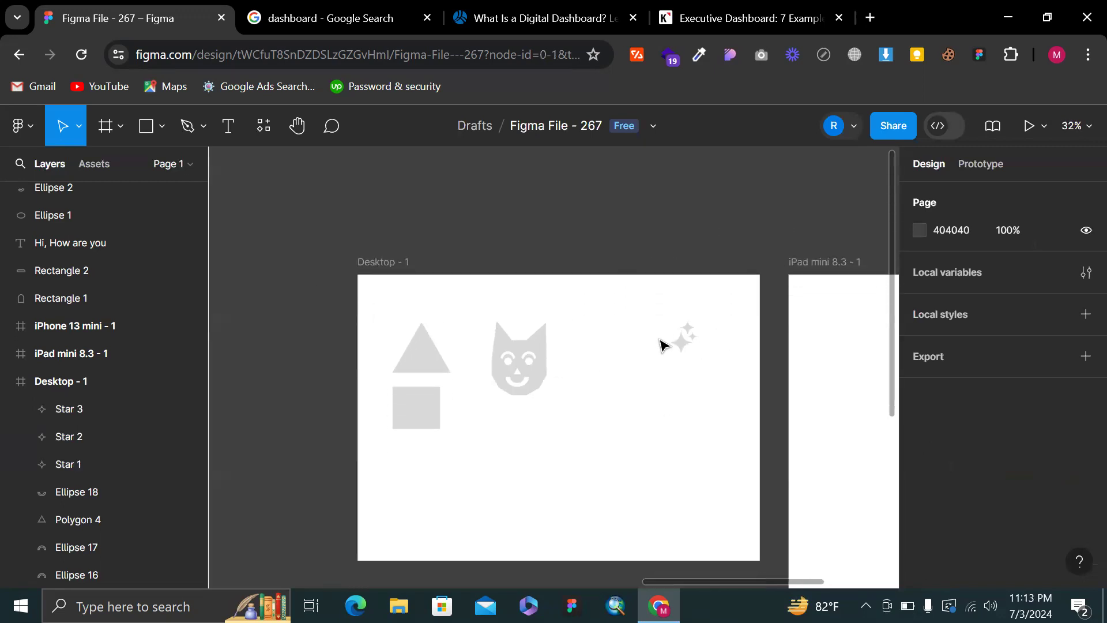
pyautogui.click(117, 126)
pyautogui.click(162, 127)
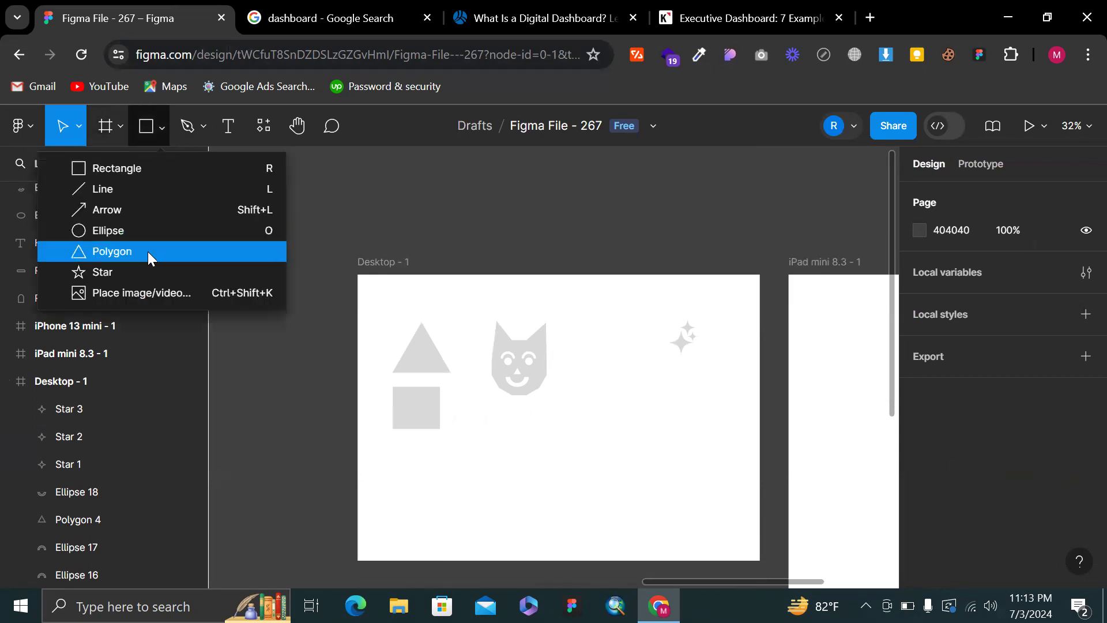
pyautogui.click(143, 267)
pyautogui.moveTo(593, 411); pyautogui.dragTo(654, 475)
# Set the new star's point count to 60 and deselect it
pyautogui.click(956, 323)
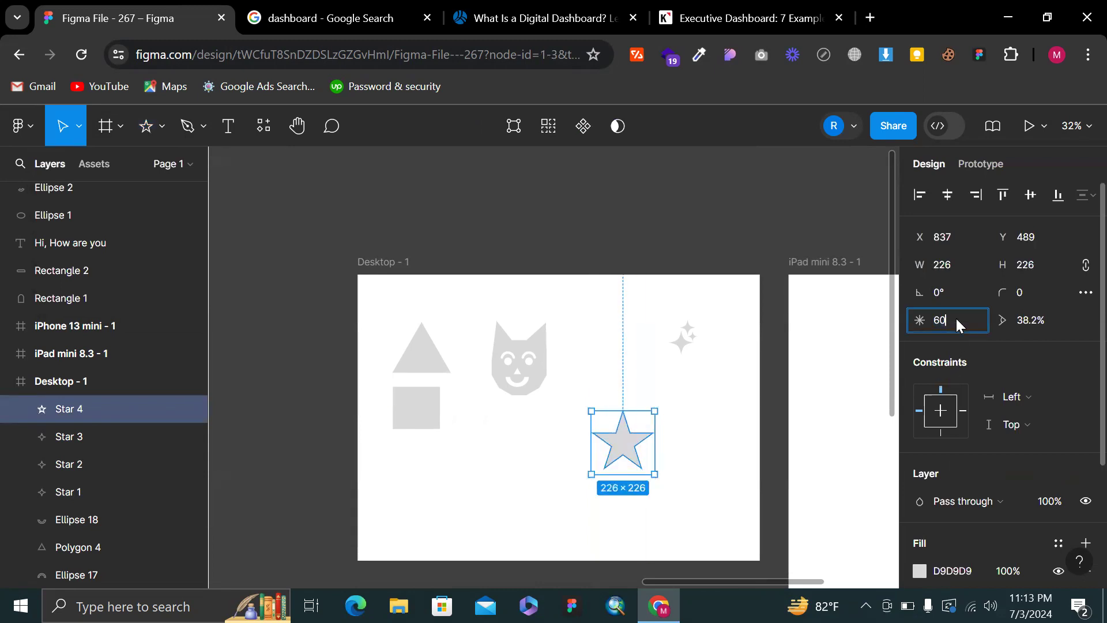
pyautogui.write('60')
pyautogui.press('Return')
pyautogui.click(696, 411)
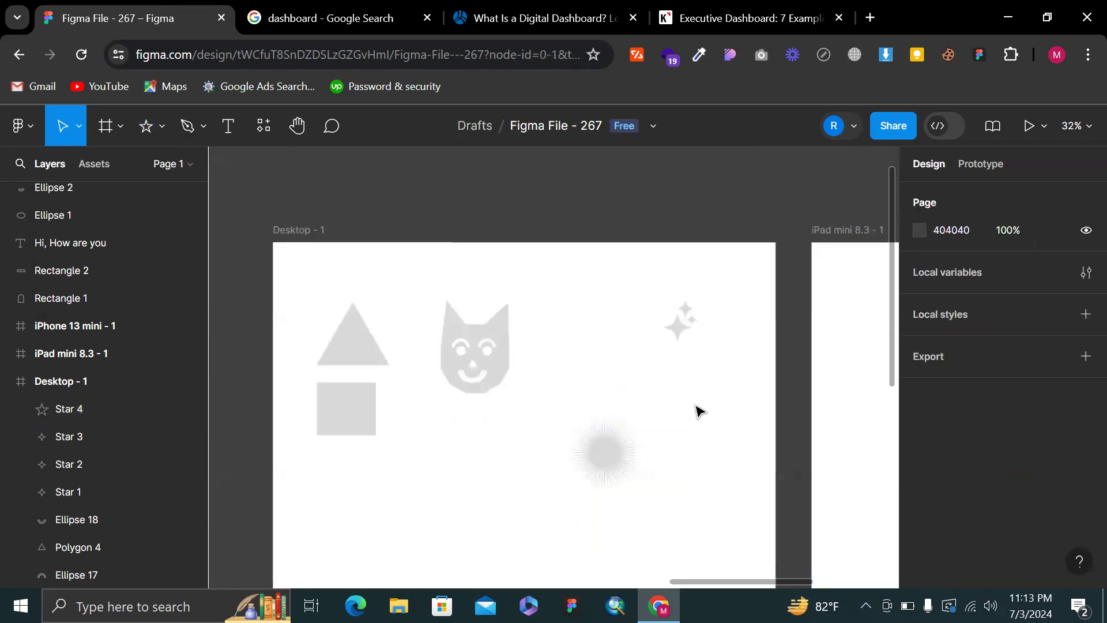
pyautogui.scroll(3, 697, 411)
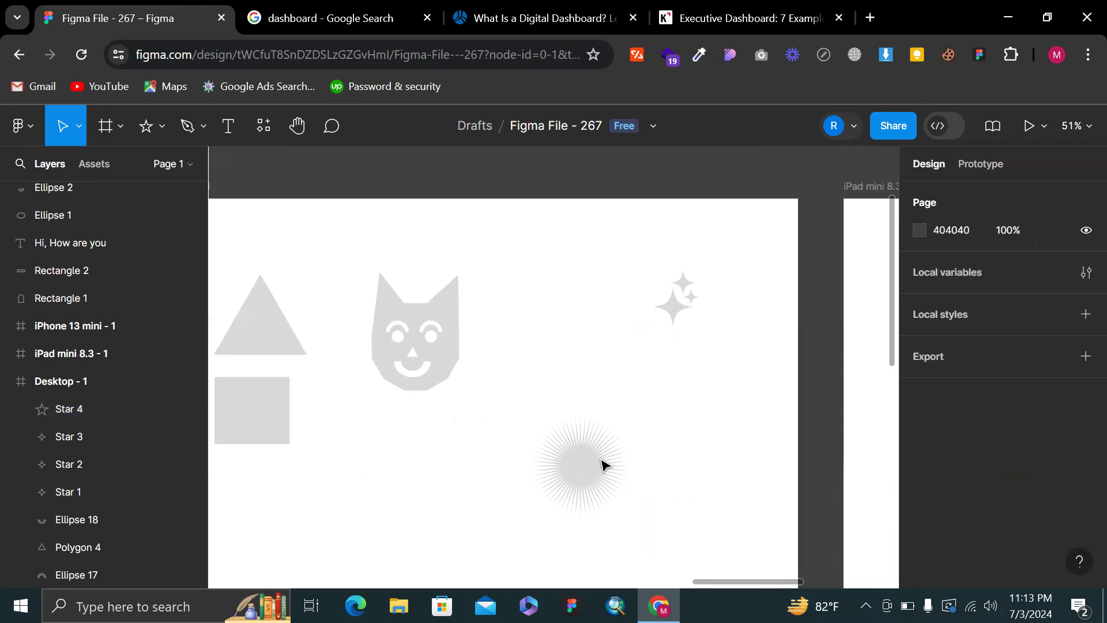
# Select the star and lower its point count gradually to 8
pyautogui.click(559, 478)
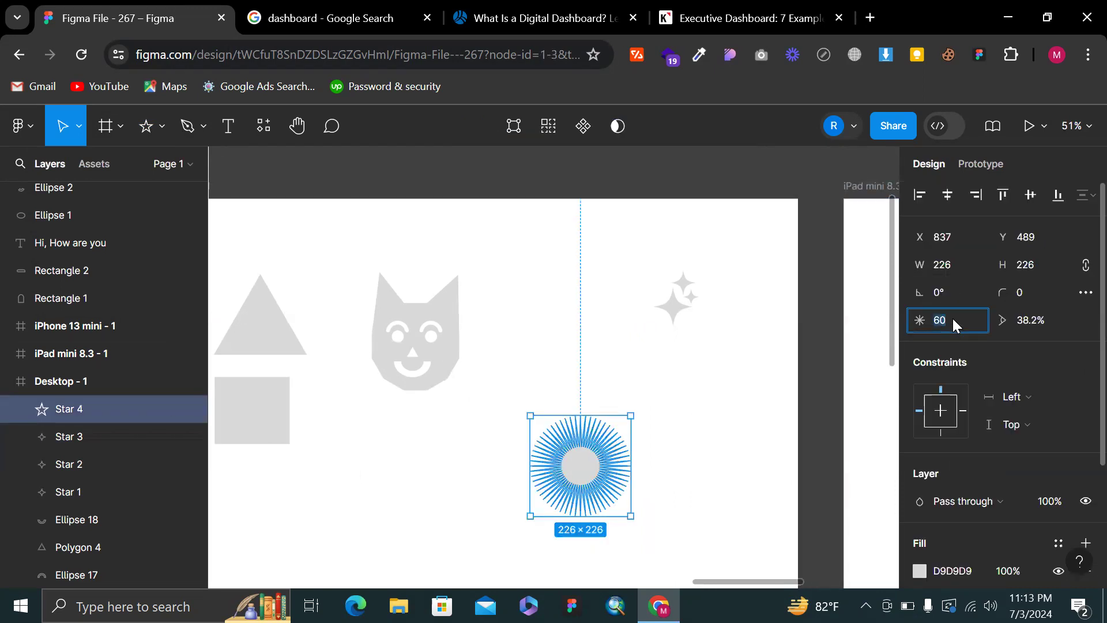
pyautogui.press('Down')
pyautogui.press('Down')
pyautogui.press('Down')
pyautogui.press('Down')
pyautogui.press('Down')
pyautogui.press('Down')
pyautogui.press('Down')
pyautogui.press('Down')
pyautogui.press('Down')
pyautogui.press('Down')
pyautogui.press('Down')
pyautogui.press('Down')
pyautogui.press('Down')
pyautogui.press('Down')
pyautogui.press('Down')
pyautogui.press('Down')
pyautogui.press('Down')
pyautogui.press('Down')
pyautogui.press('Down')
pyautogui.press('Down')
pyautogui.press('Down')
pyautogui.press('Down')
pyautogui.press('Down')
pyautogui.press('Down')
pyautogui.press('Down')
pyautogui.press('Down')
pyautogui.press('Down')
pyautogui.press('Down')
pyautogui.press('Down')
pyautogui.press('Down')
pyautogui.press('Down')
pyautogui.press('Down')
pyautogui.press('Down')
pyautogui.press('Down')
pyautogui.press('Down')
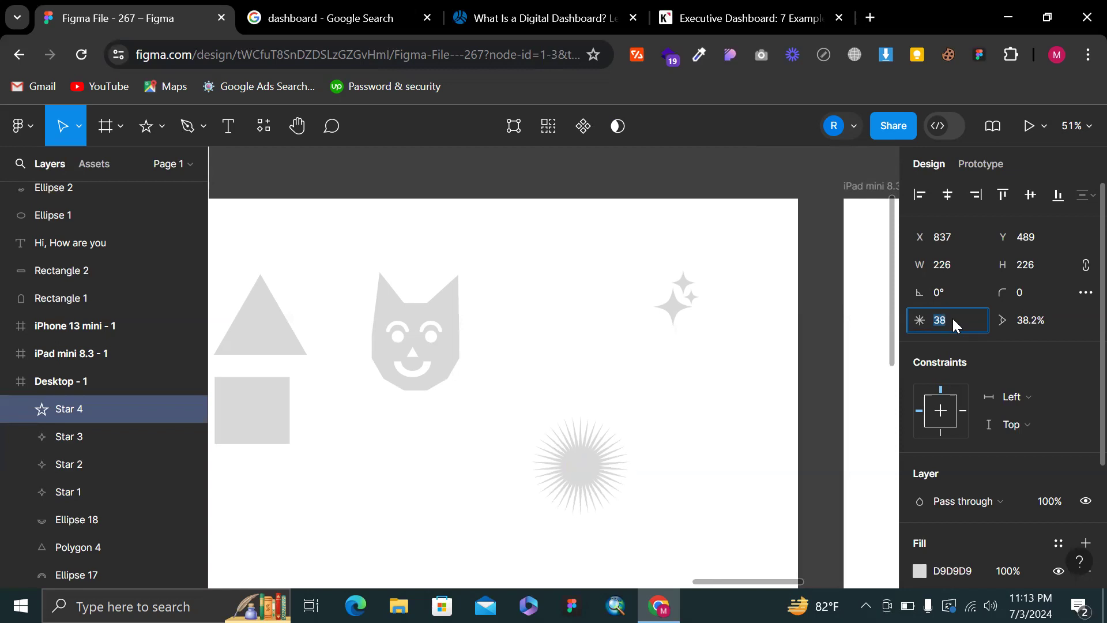
pyautogui.press('Down')
pyautogui.press('Down')
pyautogui.press('Down')
pyautogui.press('Down')
pyautogui.press('Down')
pyautogui.press('Down')
pyautogui.press('Down')
pyautogui.press('Down')
pyautogui.press('Down')
pyautogui.press('Down')
pyautogui.press('Down')
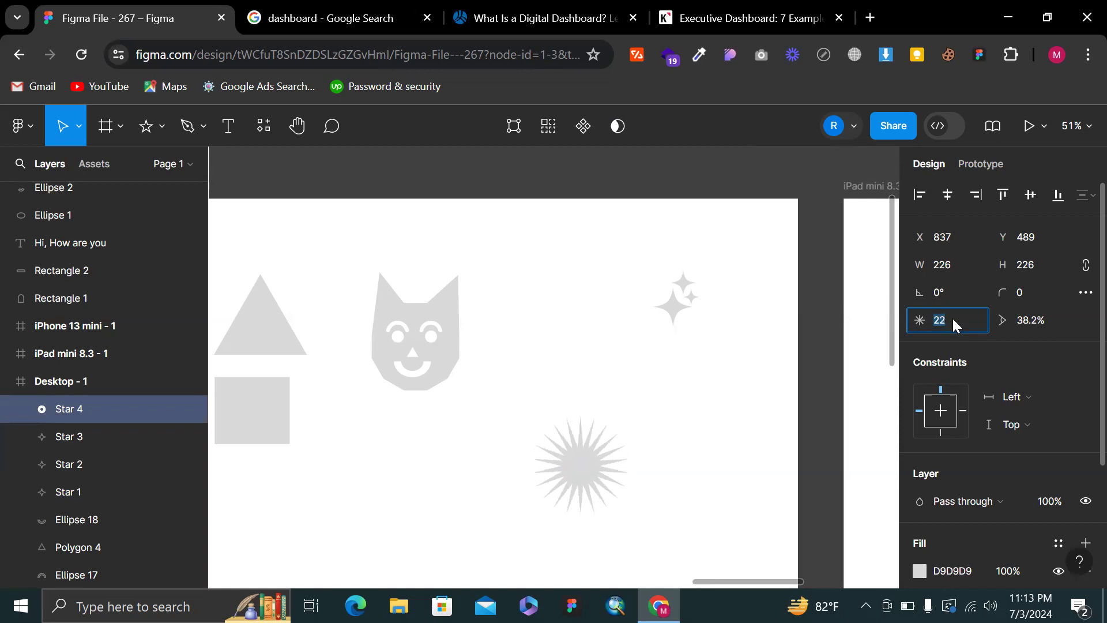
pyautogui.press('Down')
pyautogui.press('Down')
pyautogui.press('Down')
pyautogui.press('Down')
pyautogui.press('Down')
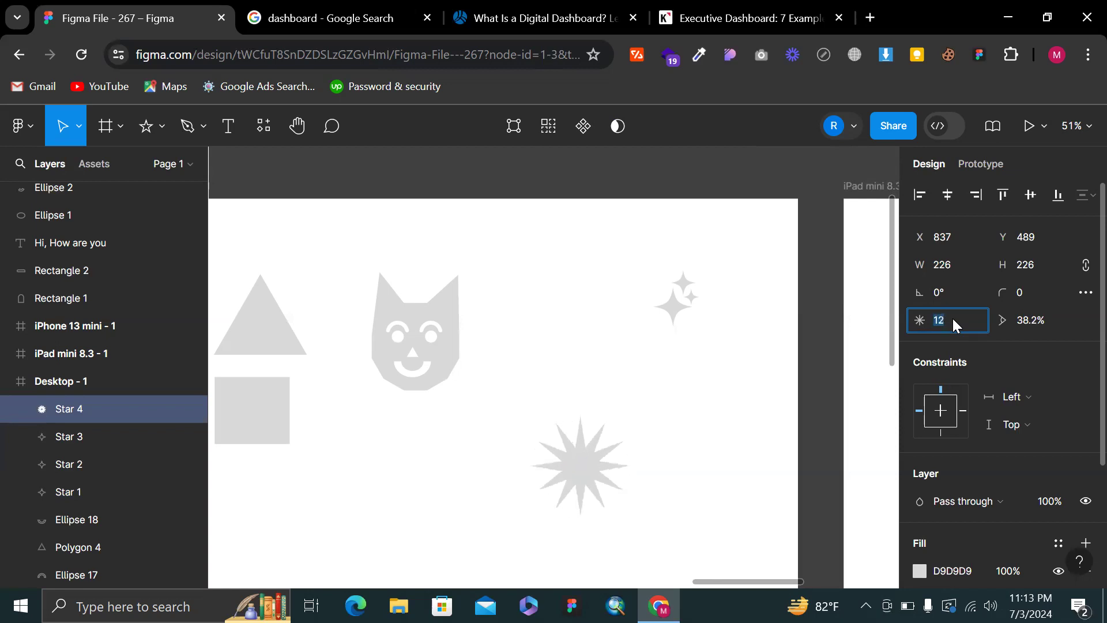
pyautogui.press('Down')
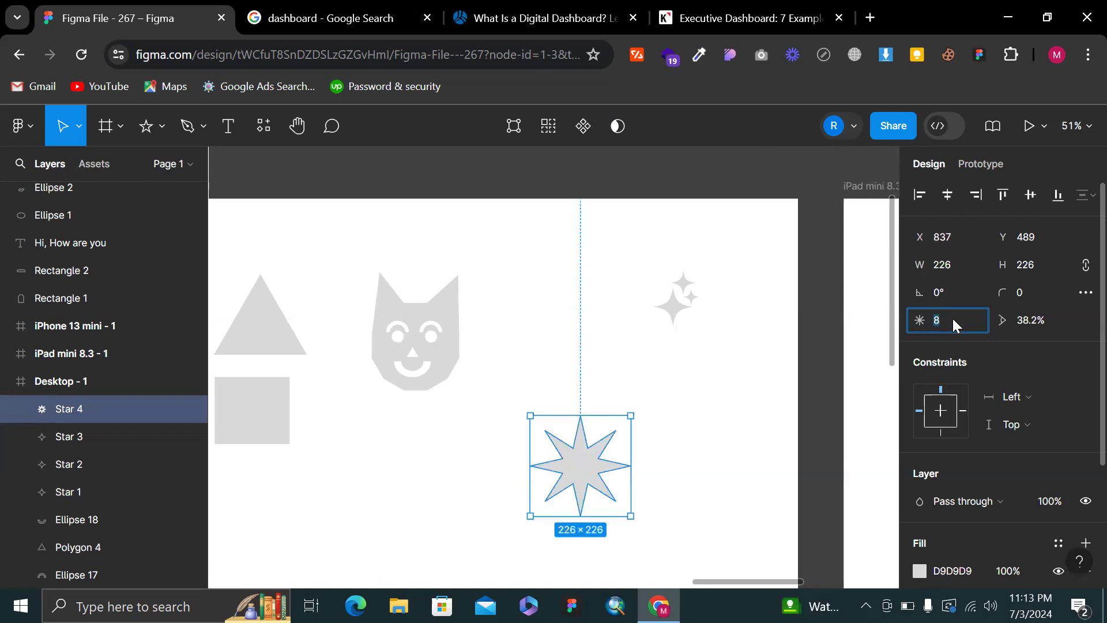
# Adjust the star's point count to 21
pyautogui.press('Down')
pyautogui.press('Down')
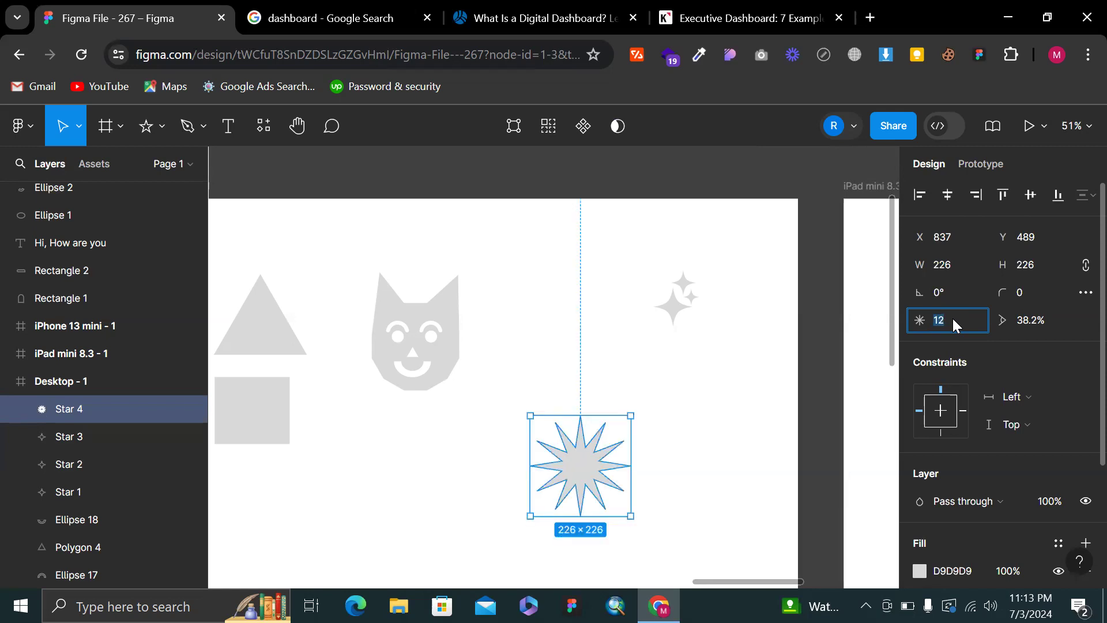
pyautogui.press('Up')
pyautogui.press('Up')
pyautogui.press('Up')
pyautogui.press('Up')
pyautogui.press('Up')
pyautogui.press('Up')
pyautogui.press('Down')
pyautogui.press('Down')
pyautogui.press('Down')
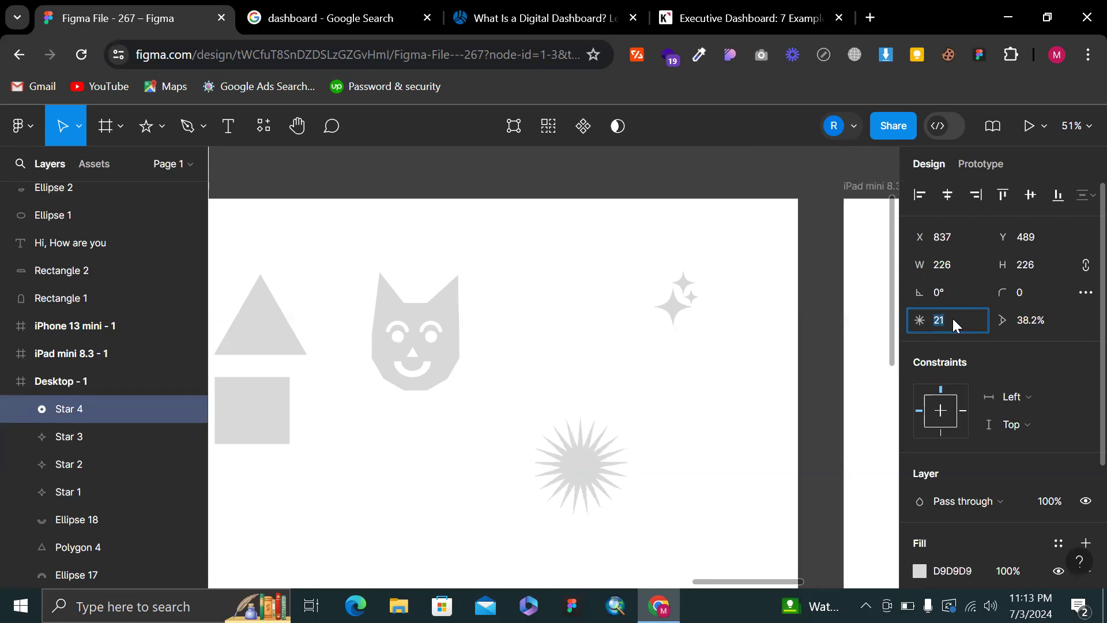
pyautogui.click(565, 286)
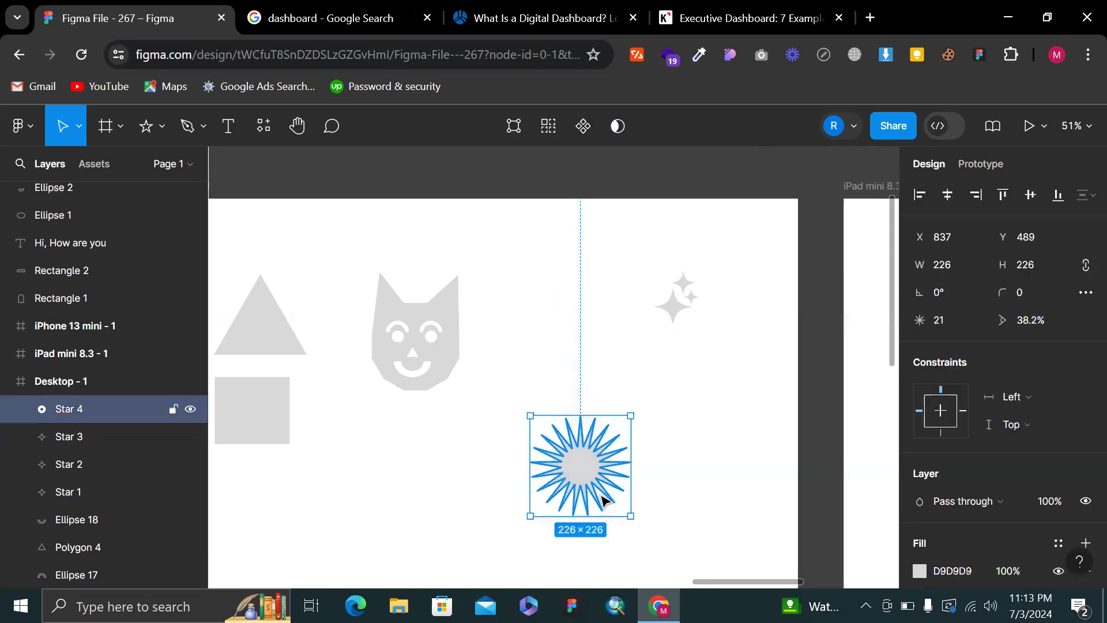
# In vector editing, pull inner vertices of the star outward into long spikes at its left, lower left and bottom
pyautogui.doubleClick(602, 501)
pyautogui.scroll(5, 603, 501)
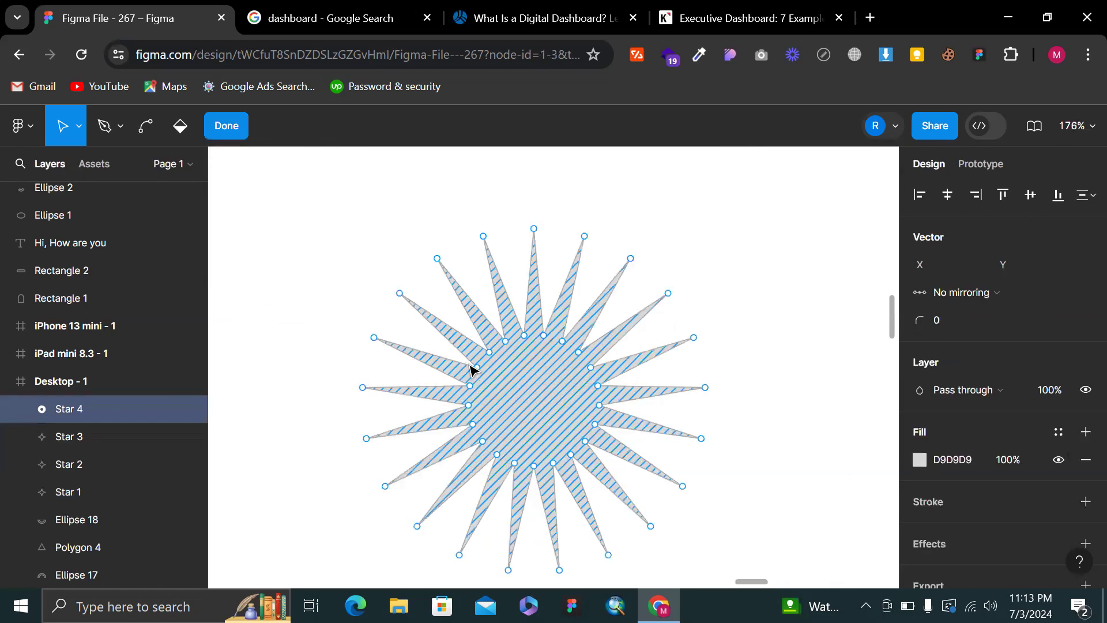
pyautogui.moveTo(471, 387); pyautogui.dragTo(381, 357)
pyautogui.moveTo(542, 427); pyautogui.dragTo(404, 502)
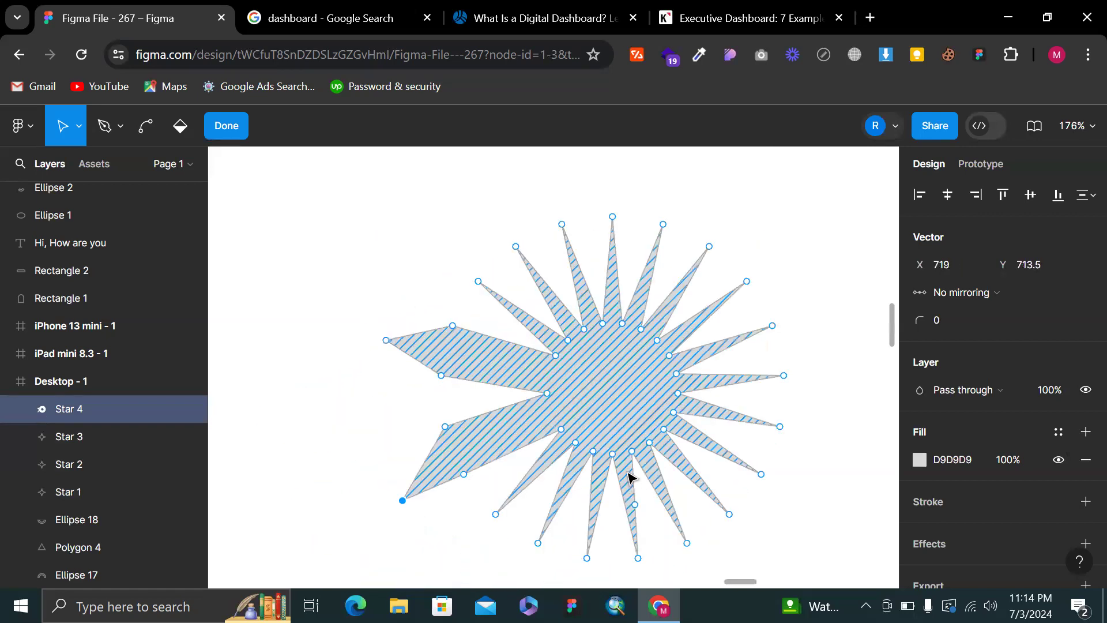
pyautogui.moveTo(613, 455); pyautogui.dragTo(617, 525)
pyautogui.scroll(3, 601, 494)
pyautogui.hscroll(-1, 600, 494)
pyautogui.moveTo(482, 415); pyautogui.dragTo(353, 404)
# Pull an inner vertex on the star's right side far outward to X 1279, Y 544.07
pyautogui.hscroll(5, 588, 316)
pyautogui.scroll(1, 588, 316)
pyautogui.click(772, 280)
pyautogui.hscroll(-3, 771, 280)
pyautogui.hscroll(5, 779, 259)
pyautogui.scroll(-1, 779, 260)
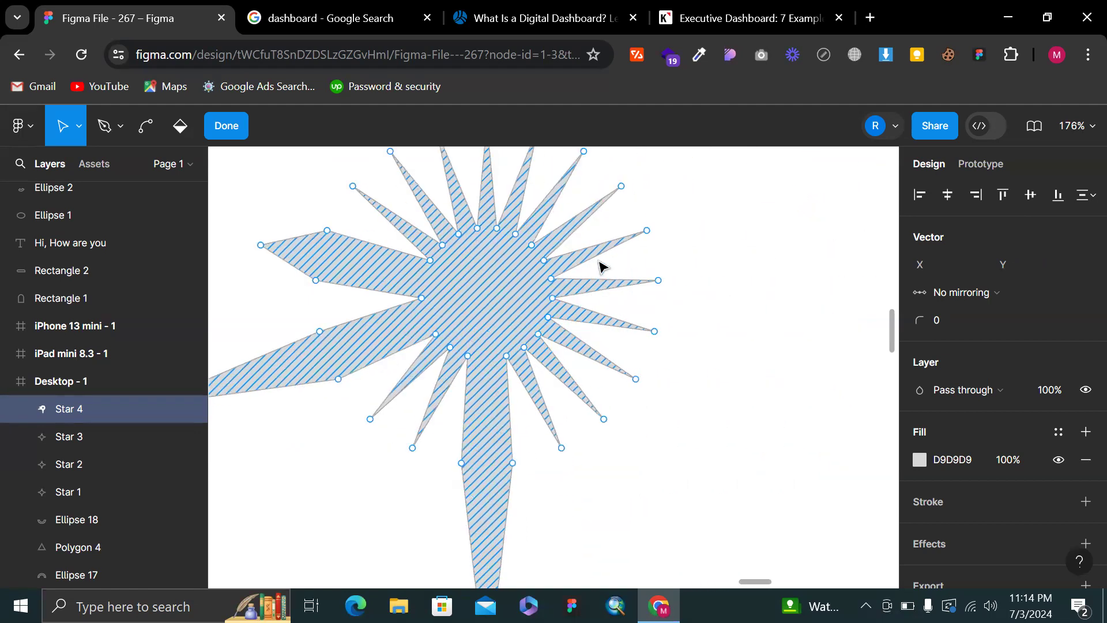
pyautogui.hscroll(-5, 673, 289)
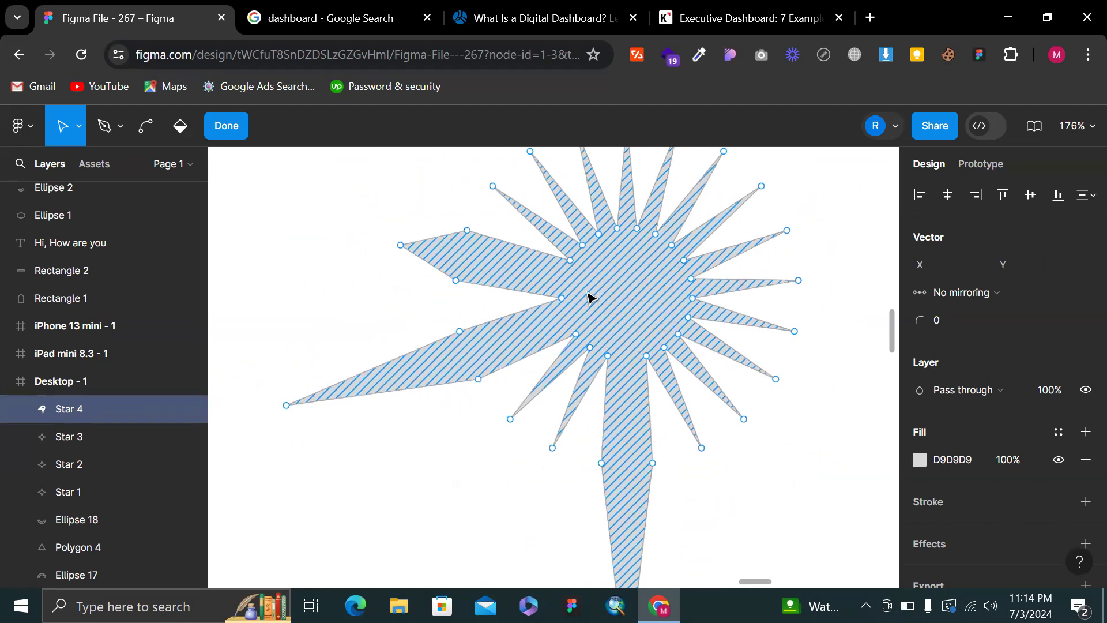
pyautogui.hscroll(10, 588, 297)
pyautogui.click(409, 286)
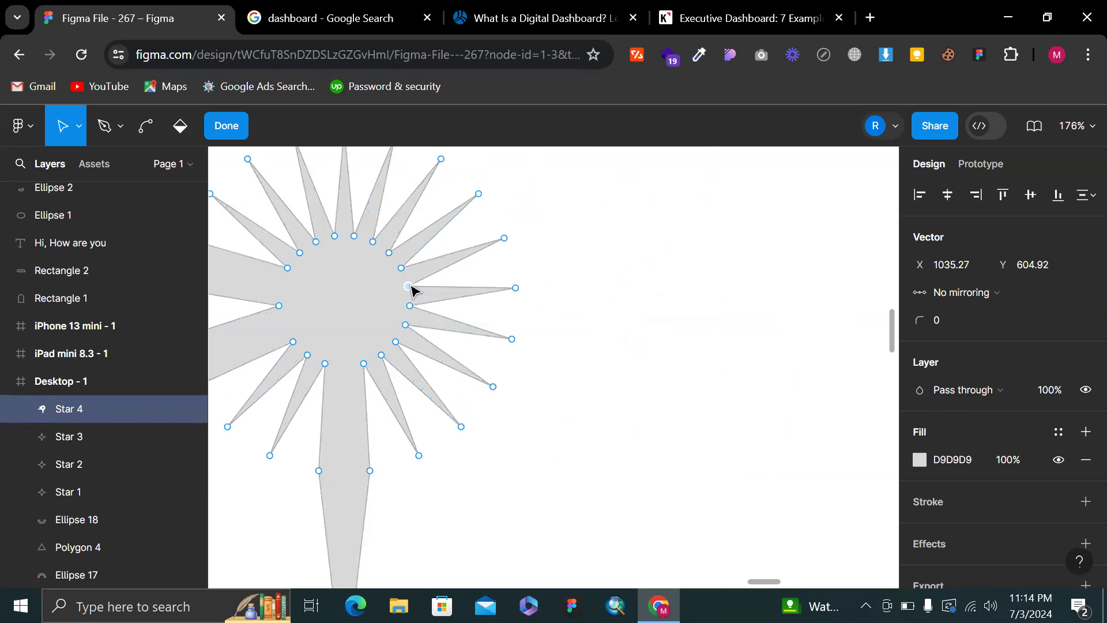
pyautogui.moveTo(408, 288); pyautogui.dragTo(786, 234)
pyautogui.press('shift')
pyautogui.press('shift')
pyautogui.press('shift')
pyautogui.press('shift')
pyautogui.press('shift')
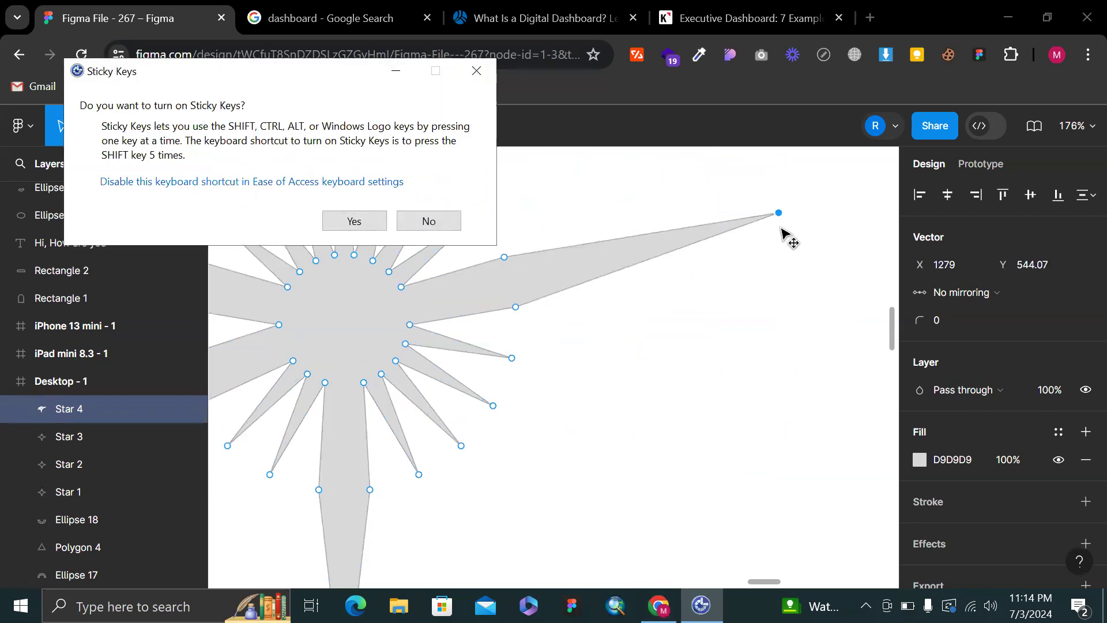
# Dismiss the Sticky Keys prompt and finish vector editing of the star
pyautogui.click(474, 81)
pyautogui.press('Escape')
pyautogui.scroll(-6, 655, 425)
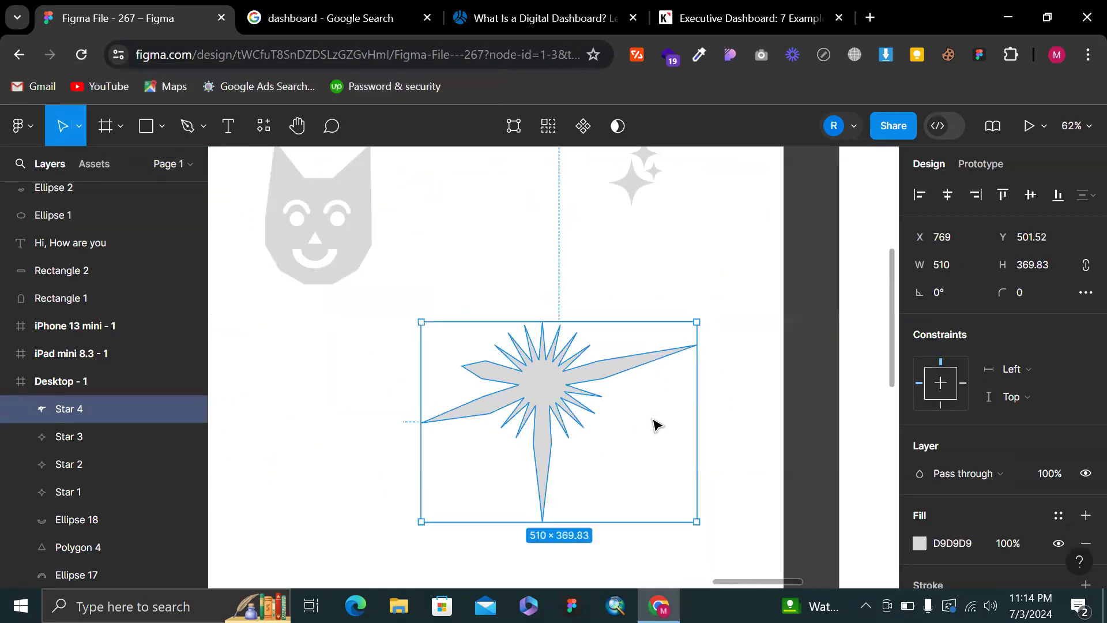
# Move the large spiky star slightly left and up inside the Desktop - 1 frame
pyautogui.scroll(-5, 622, 282)
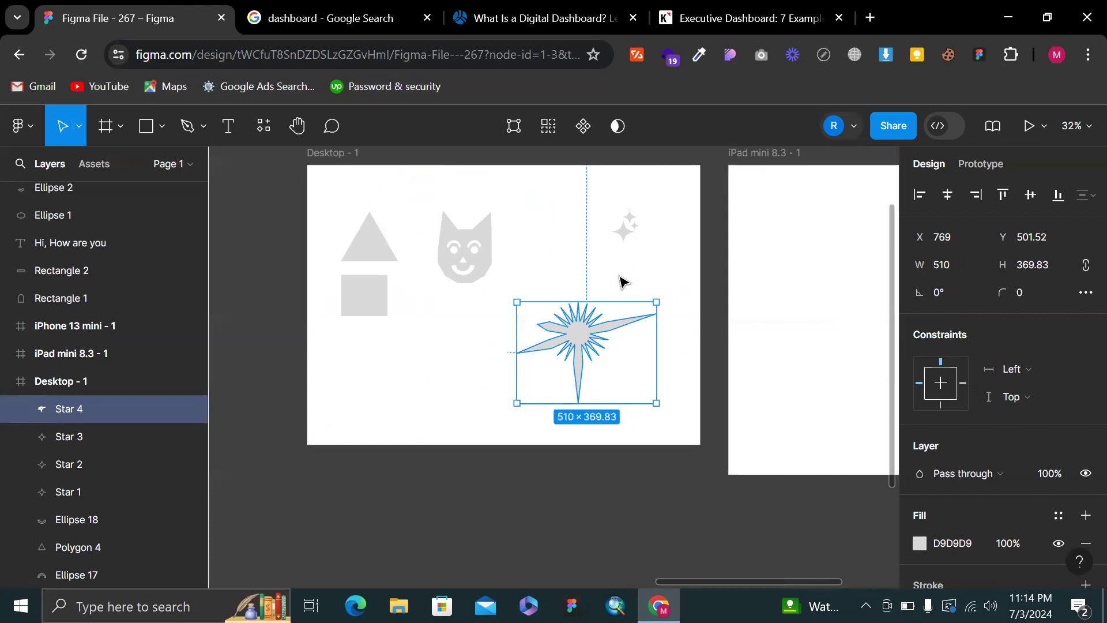
pyautogui.click(622, 281)
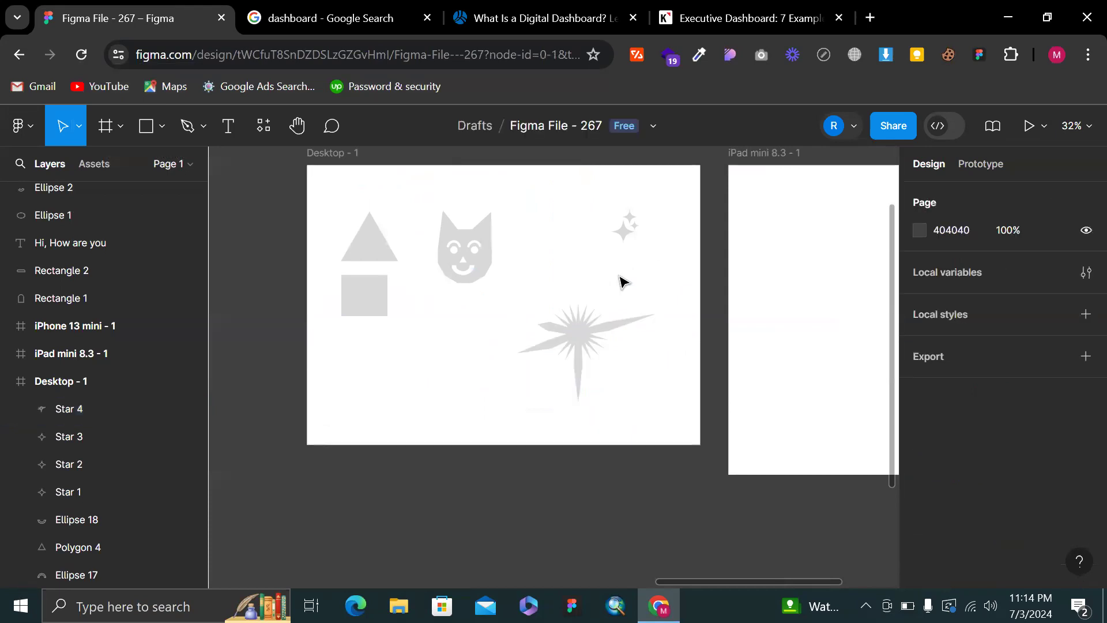
pyautogui.hscroll(1, 620, 277)
pyautogui.moveTo(584, 326); pyautogui.dragTo(563, 321)
pyautogui.click(616, 231)
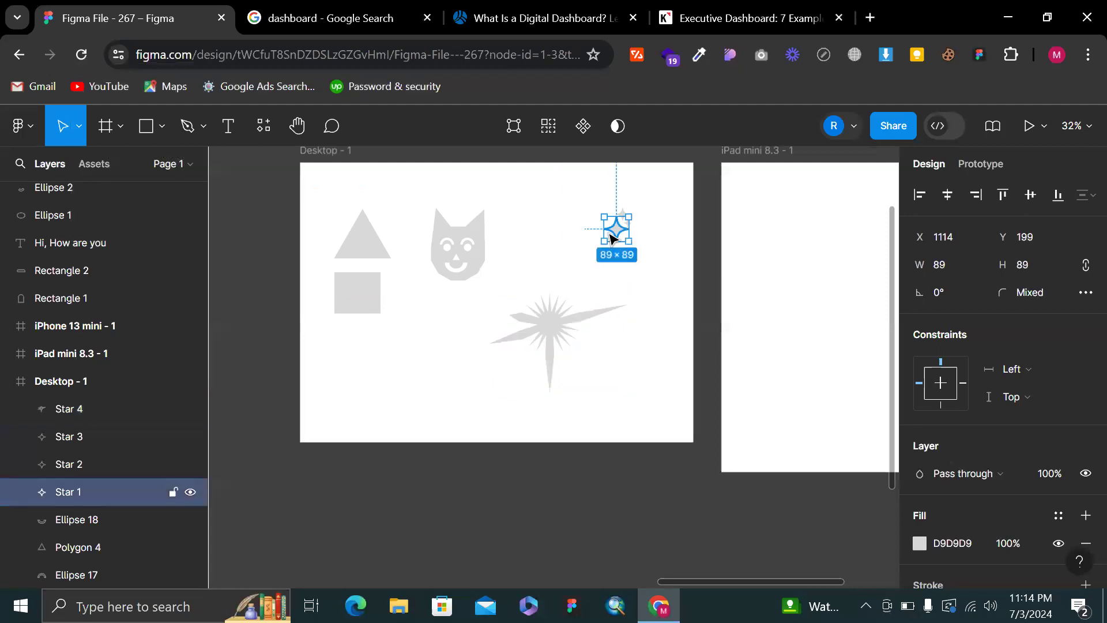
pyautogui.click(553, 254)
pyautogui.scroll(-4, 553, 254)
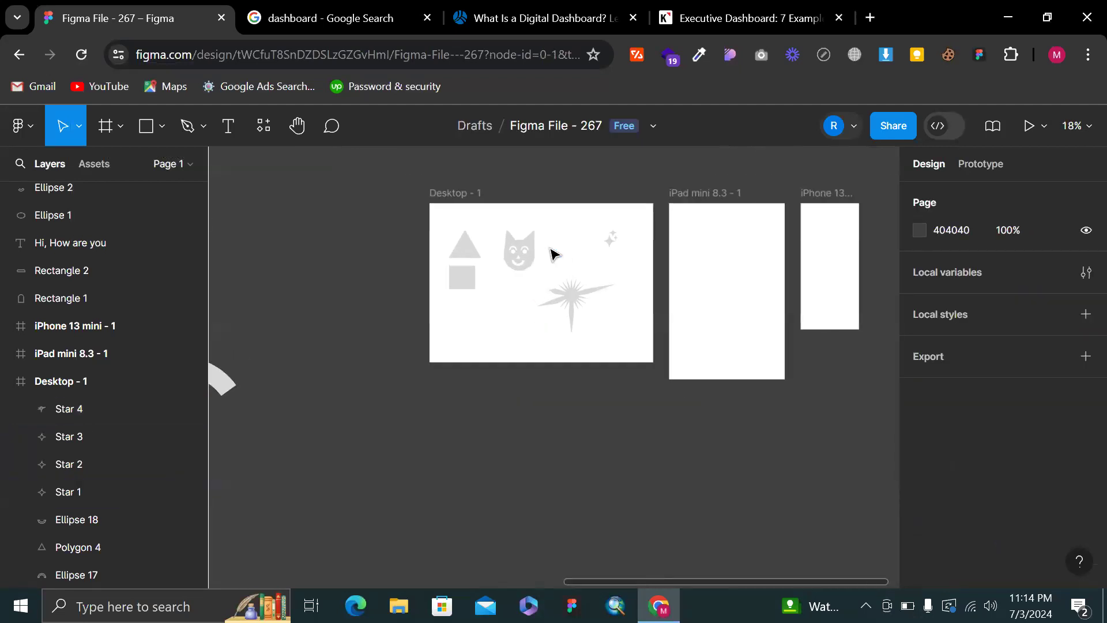
# Draw a square frame of about 195 × 195 on the empty canvas above the Desktop - 1 frame
pyautogui.scroll(5, 562, 306)
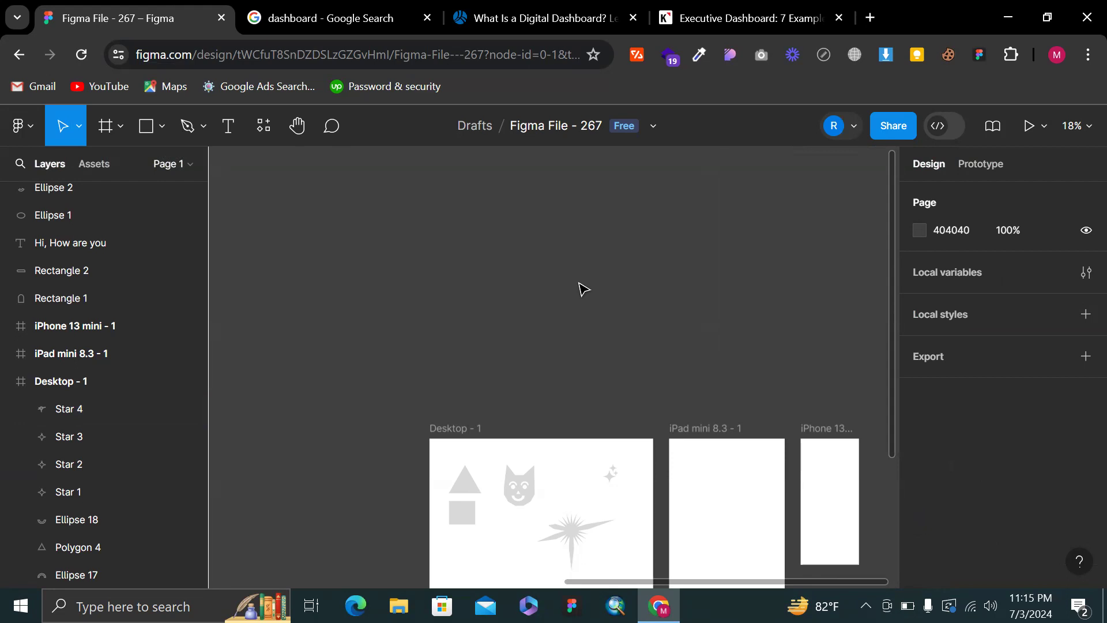
pyautogui.keyDown('ctrl'); pyautogui.scroll(3, 584, 288); pyautogui.keyUp('ctrl')
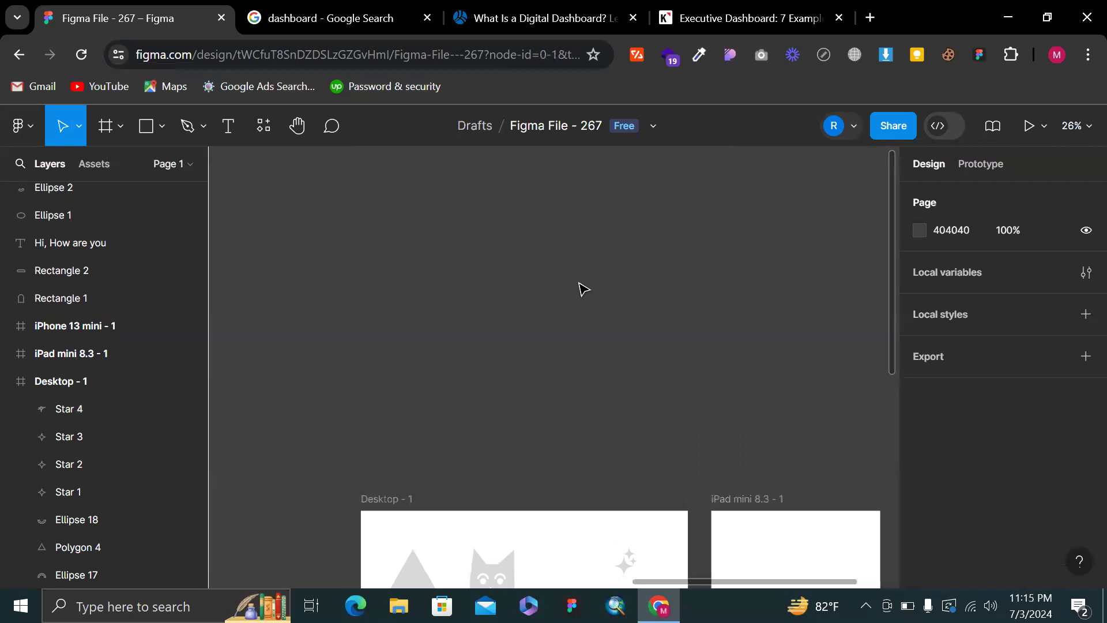
pyautogui.keyDown('ctrl'); pyautogui.scroll(5, 583, 288); pyautogui.keyUp('ctrl')
pyautogui.scroll(-3, 582, 287)
pyautogui.keyDown('ctrl'); pyautogui.scroll(-4, 581, 287); pyautogui.keyUp('ctrl')
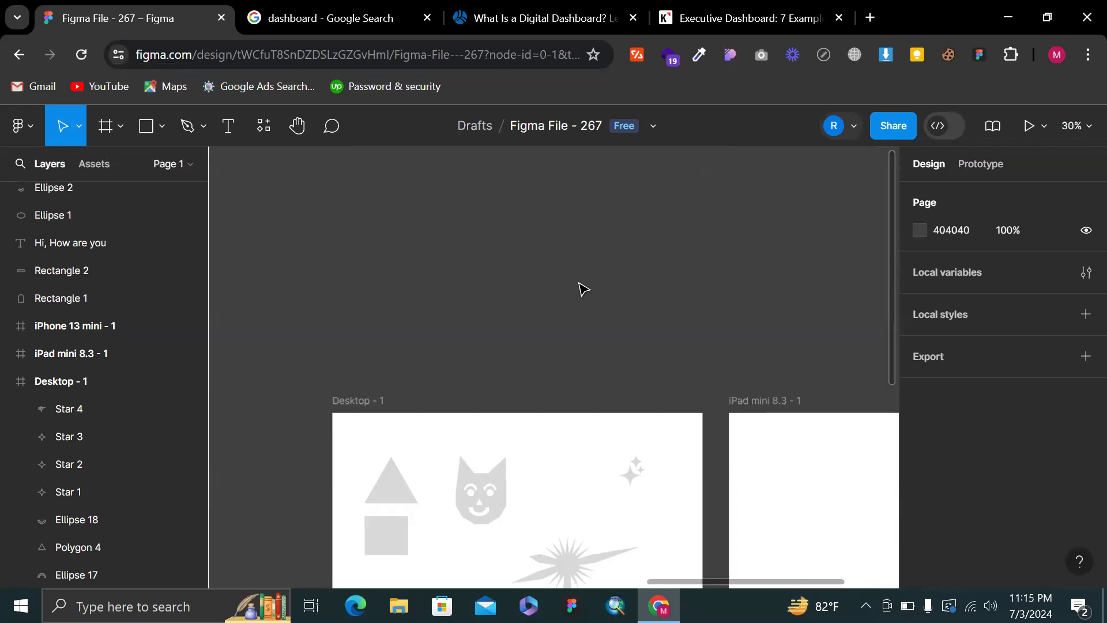
pyautogui.scroll(3, 581, 287)
pyautogui.click(108, 128)
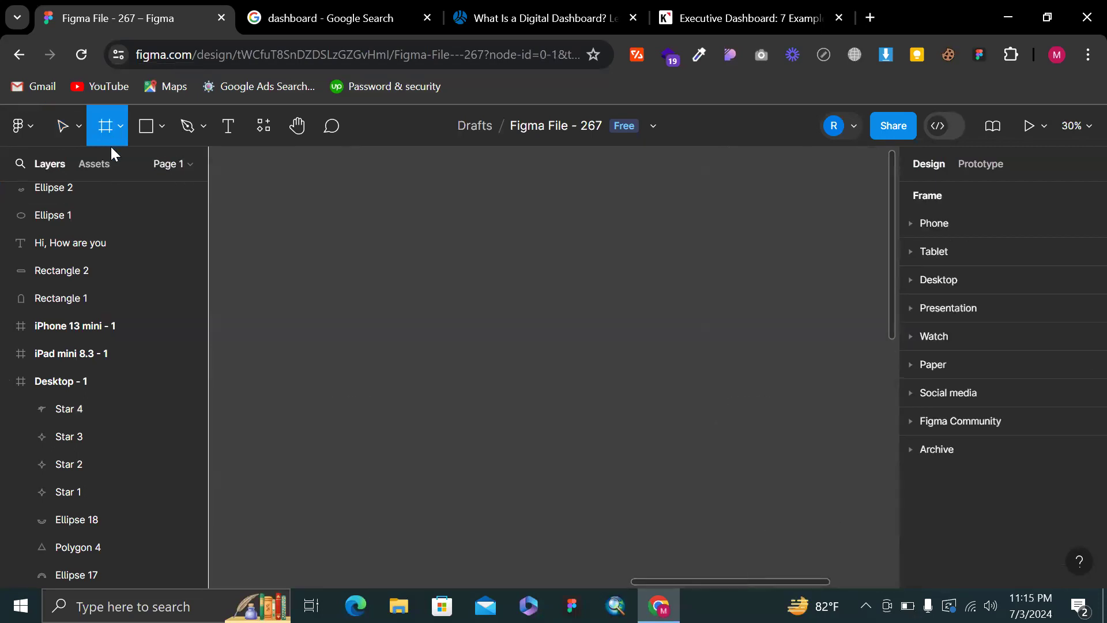
pyautogui.click(114, 129)
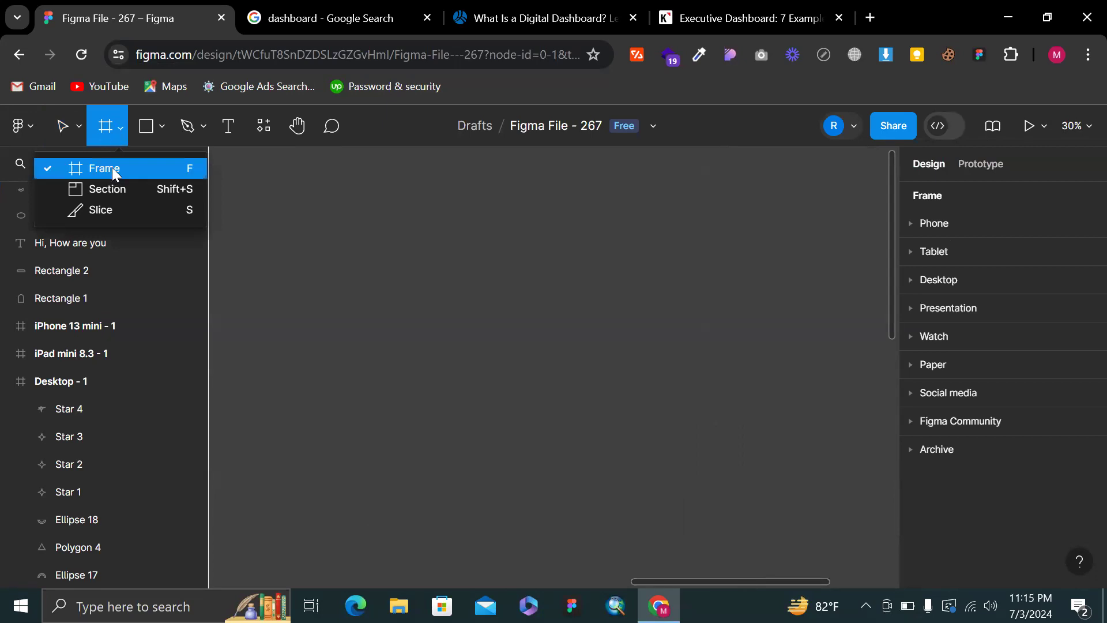
pyautogui.click(113, 168)
pyautogui.scroll(-2, 525, 358)
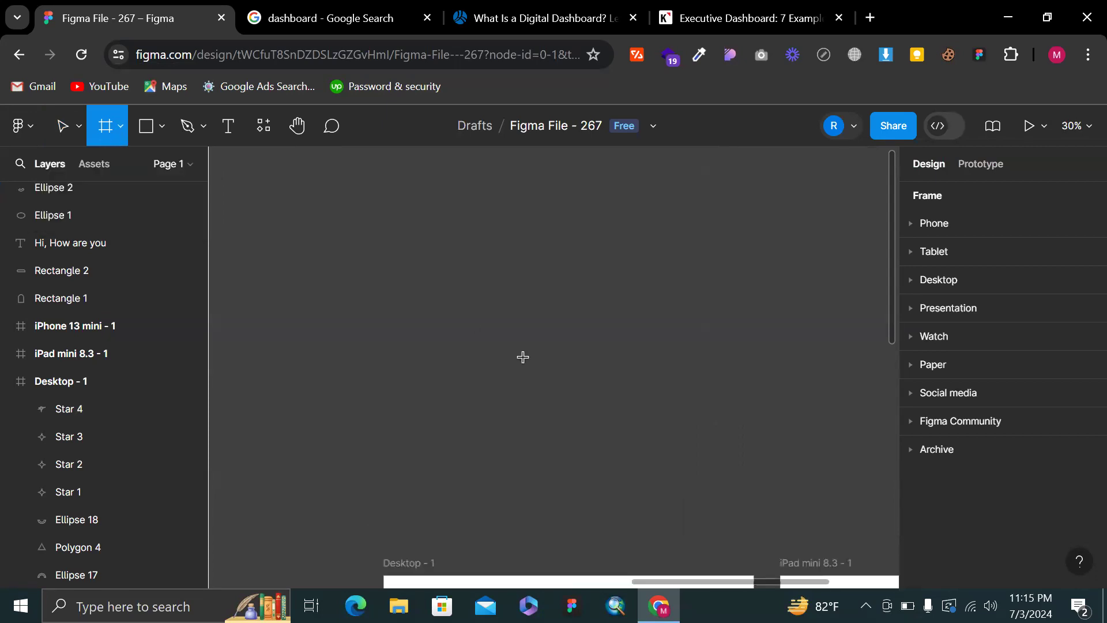
pyautogui.moveTo(464, 286); pyautogui.dragTo(499, 337)
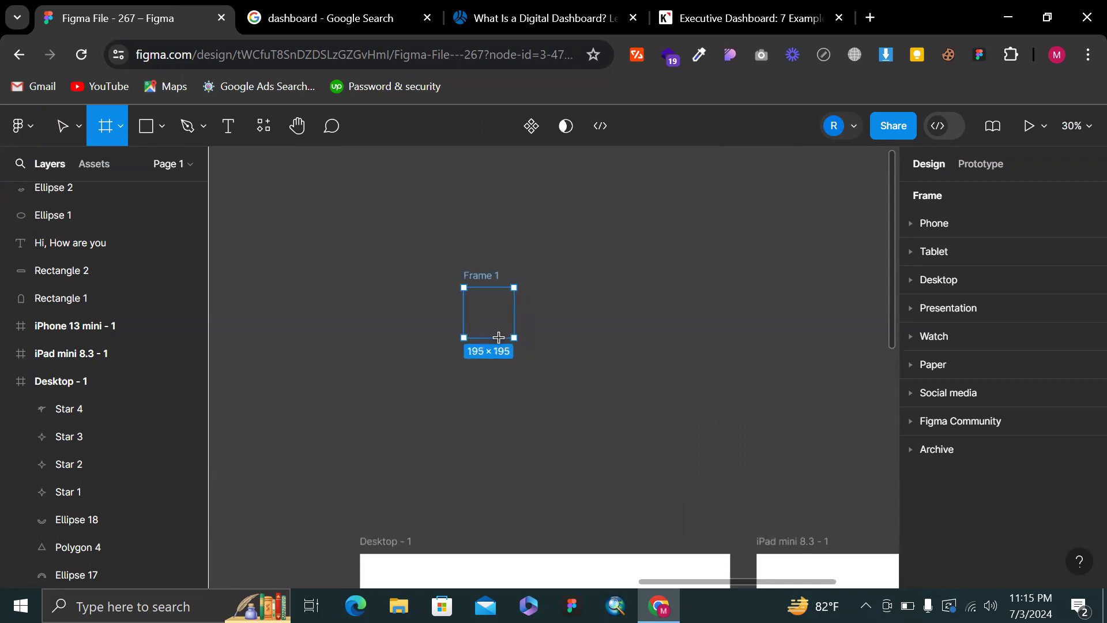
pyautogui.click(576, 309)
# Draw a circle of about 70 × 70 in the new frame and place it near the top centre at X 62, Y 21
pyautogui.scroll(5, 576, 309)
pyautogui.scroll(3, 458, 235)
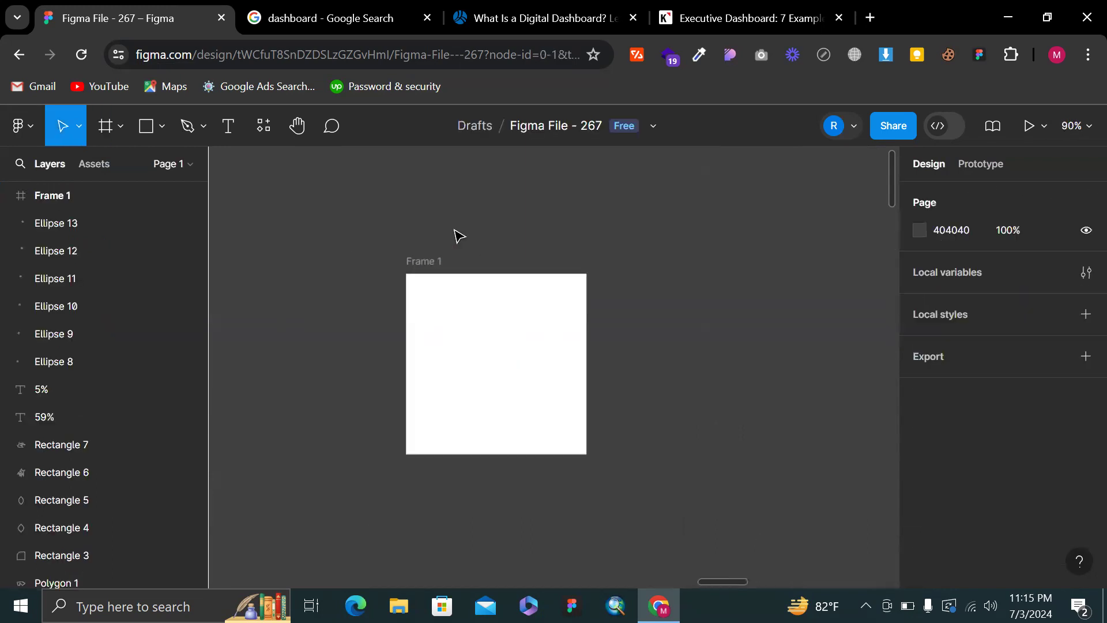
pyautogui.press('o')
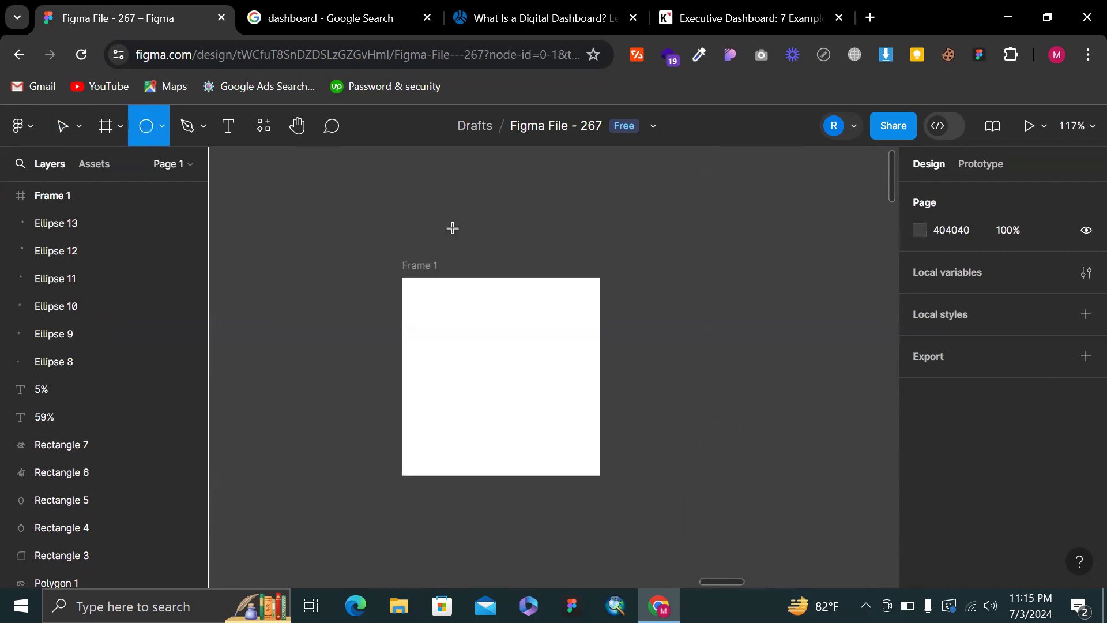
pyautogui.scroll(3, 475, 339)
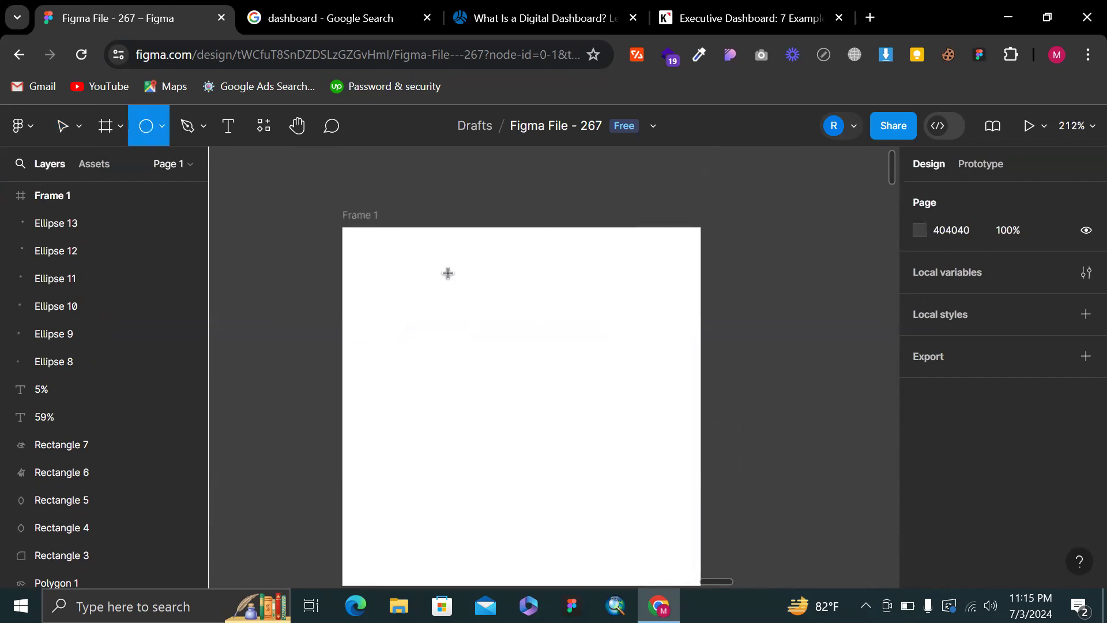
pyautogui.moveTo(448, 273); pyautogui.dragTo(547, 397)
pyautogui.moveTo(504, 317); pyautogui.dragTo(510, 312)
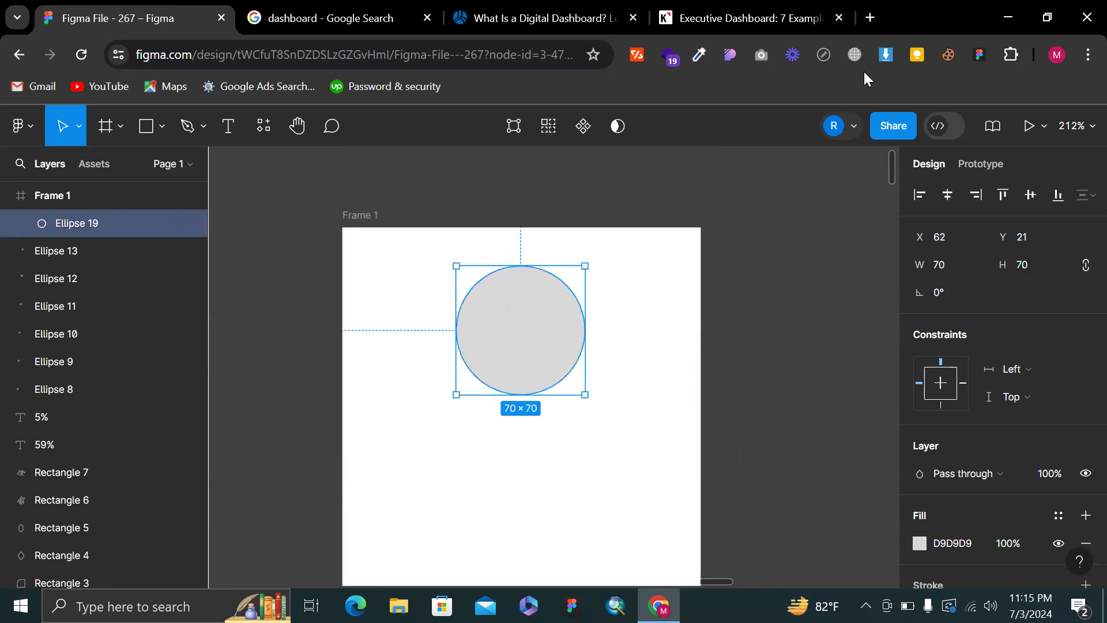
# Close the two browser pages with the digital dashboard and executive dashboard articles
pyautogui.click(634, 18)
pyautogui.click(635, 18)
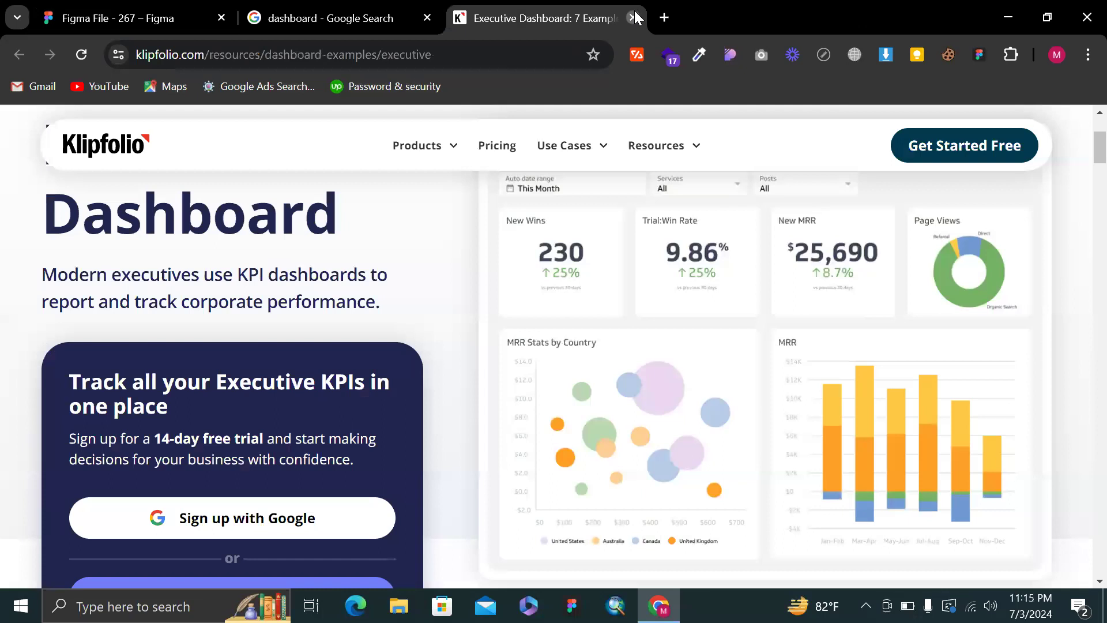
pyautogui.click(634, 18)
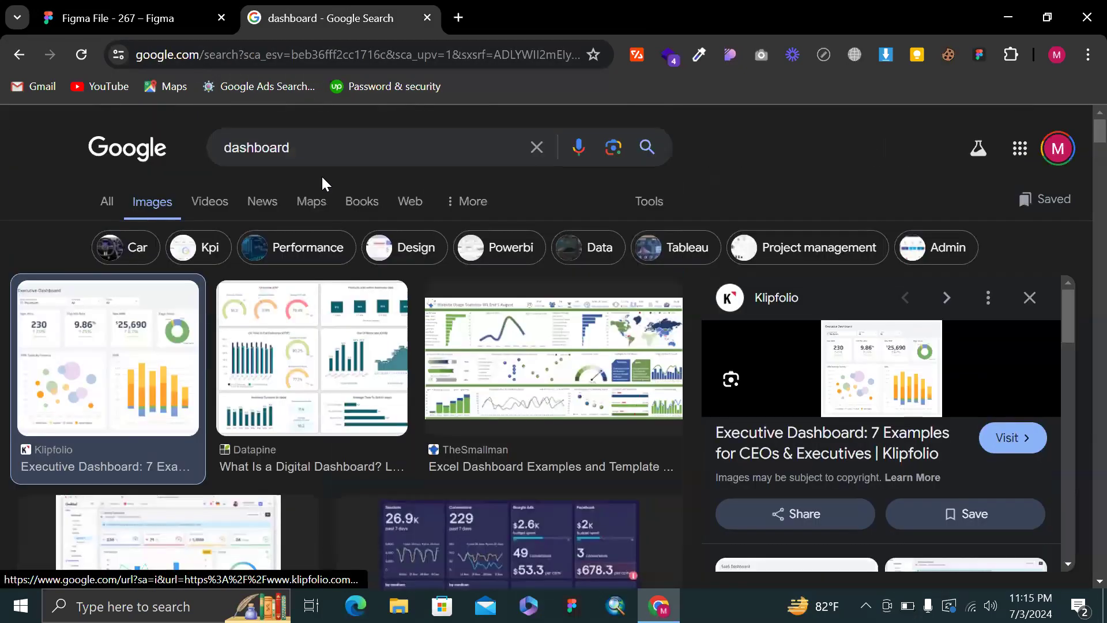
# Search Google Images for "user icon" and look over the icon designs as a reference
pyautogui.doubleClick(341, 156)
pyautogui.write('user ')
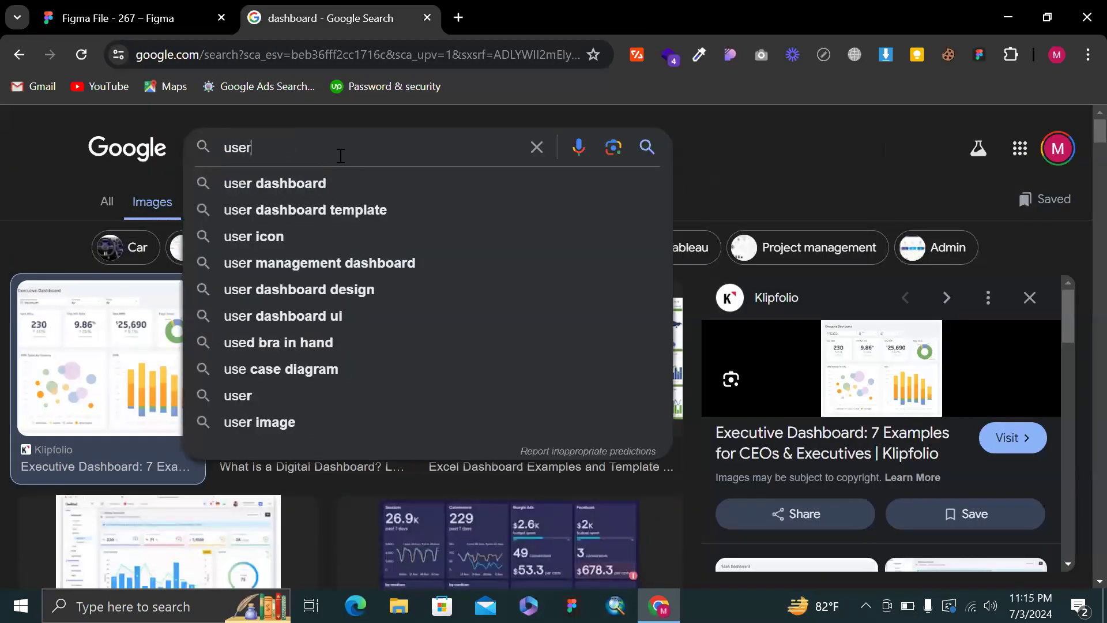
pyautogui.write('icon')
pyautogui.press('Return')
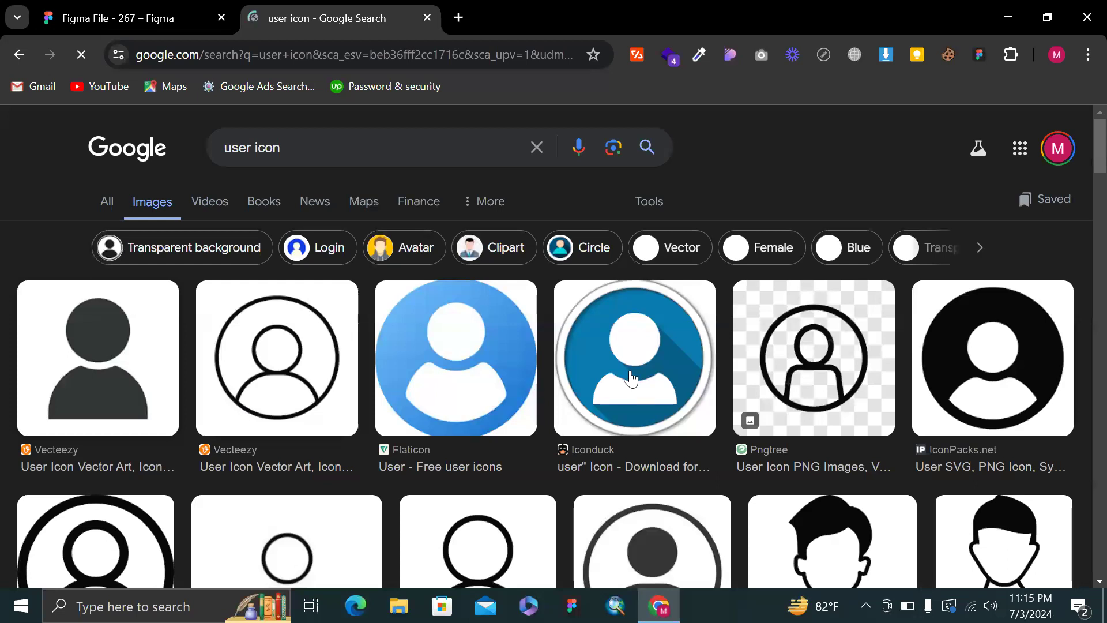
pyautogui.scroll(-1, 649, 384)
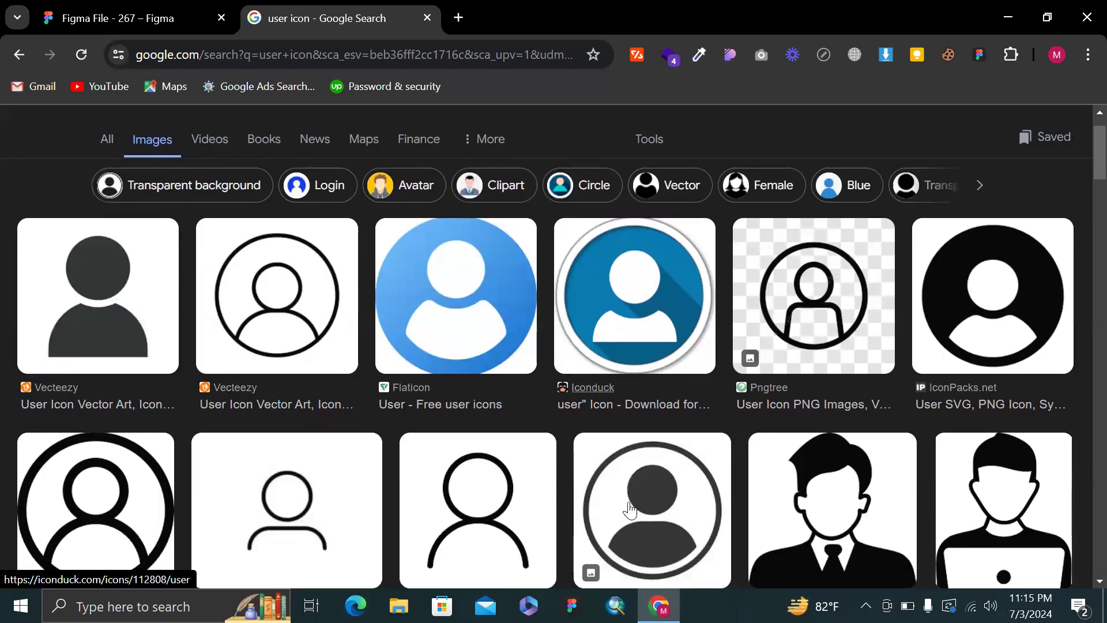
# Switch back to the Figma file and enlarge the circle from its centre to about 74 × 74
pyautogui.click(168, 20)
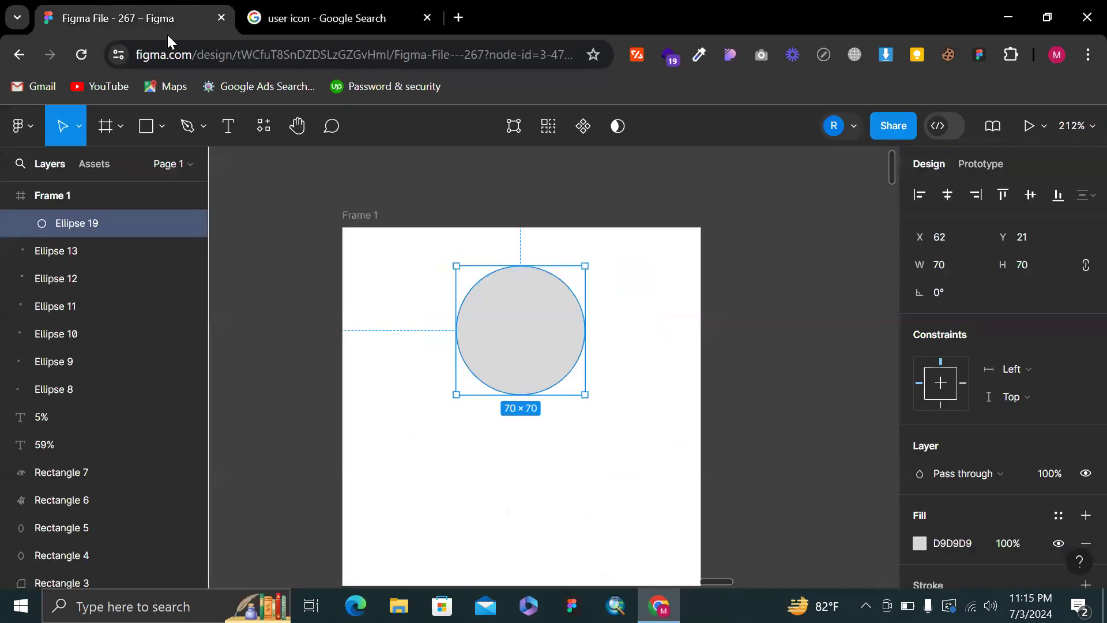
pyautogui.hscroll(-1, 565, 329)
pyautogui.scroll(1, 565, 329)
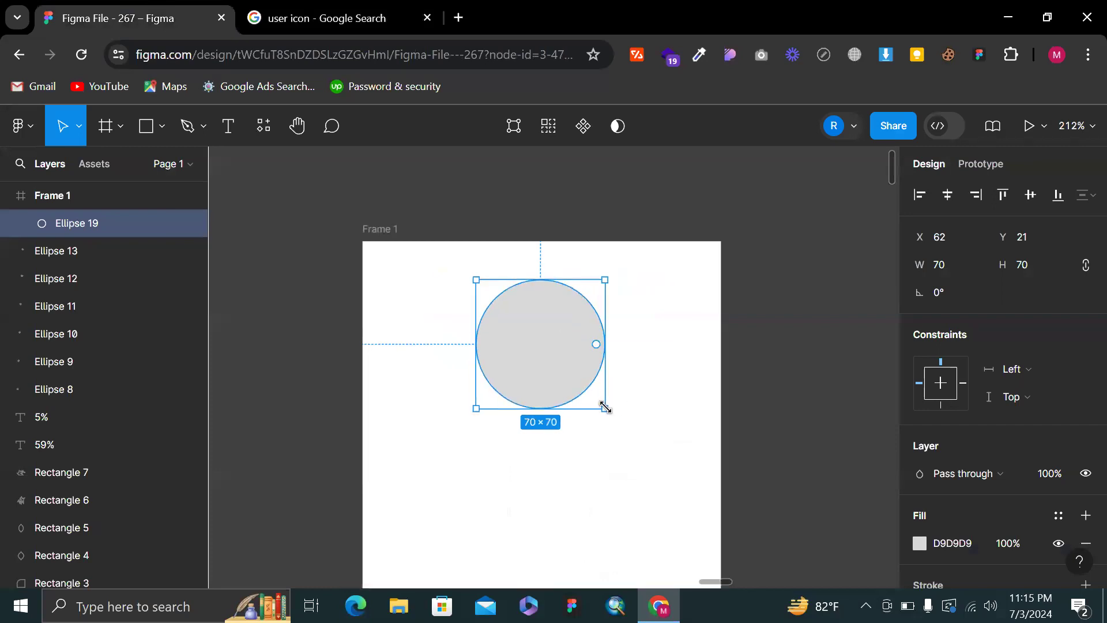
pyautogui.moveTo(605, 407); pyautogui.dragTo(608, 410)
pyautogui.scroll(-3, 610, 415)
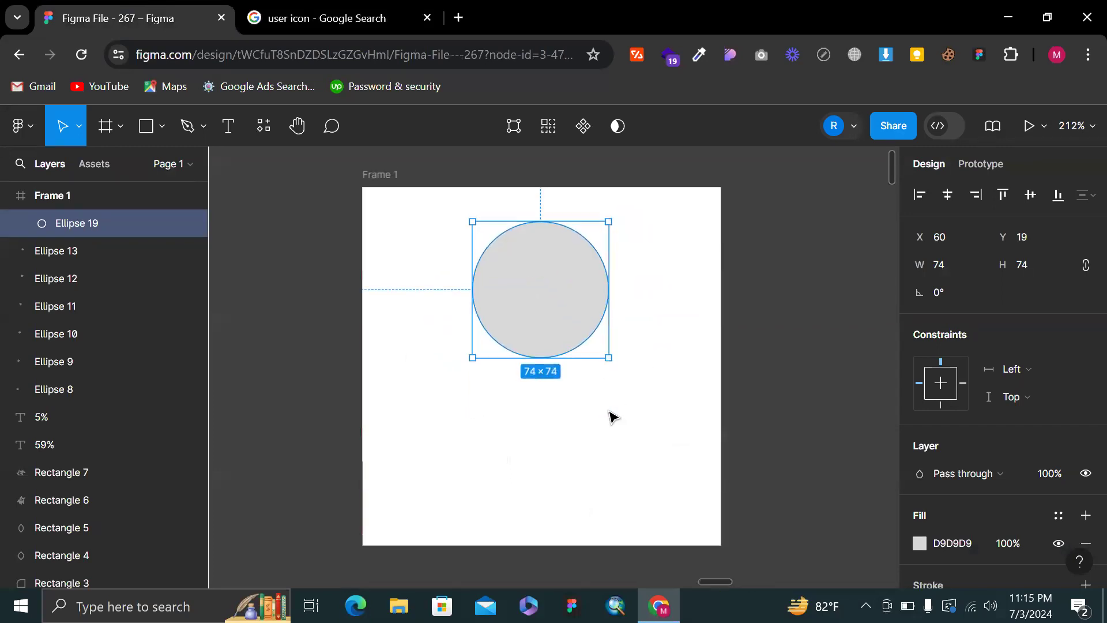
# Draw a rectangle of about 145 × 70 centred directly below the circle and round its two upper corners generously
pyautogui.press('r')
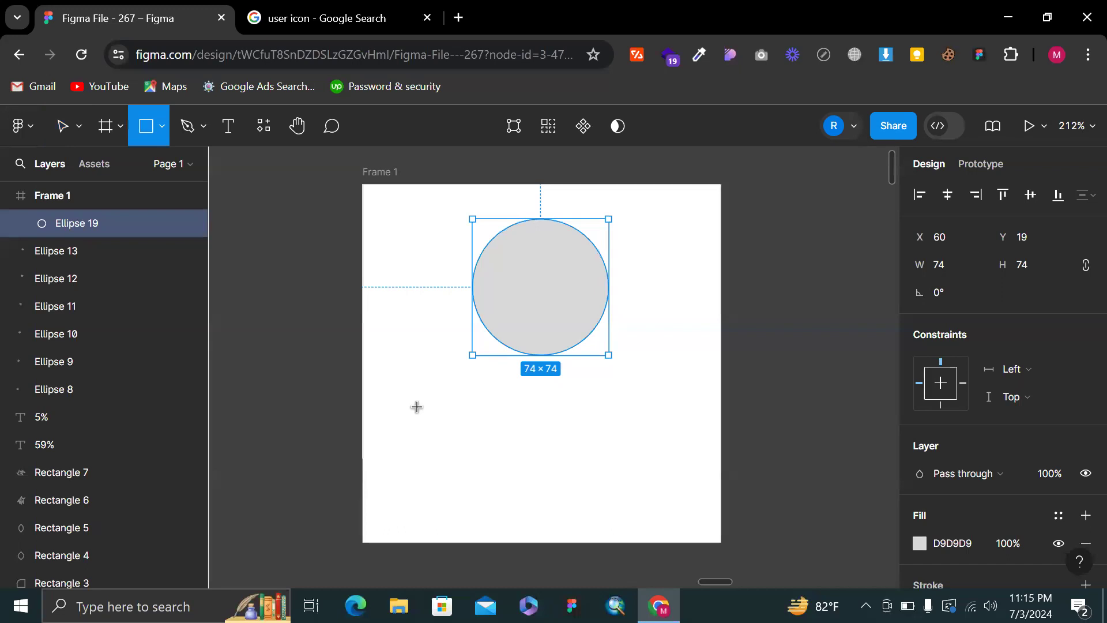
pyautogui.moveTo(397, 355)
pyautogui.mouseDown()
pyautogui.moveTo(624, 447)
pyautogui.moveTo(664, 484)
pyautogui.mouseUp()
pyautogui.moveTo(469, 381); pyautogui.dragTo(481, 384)
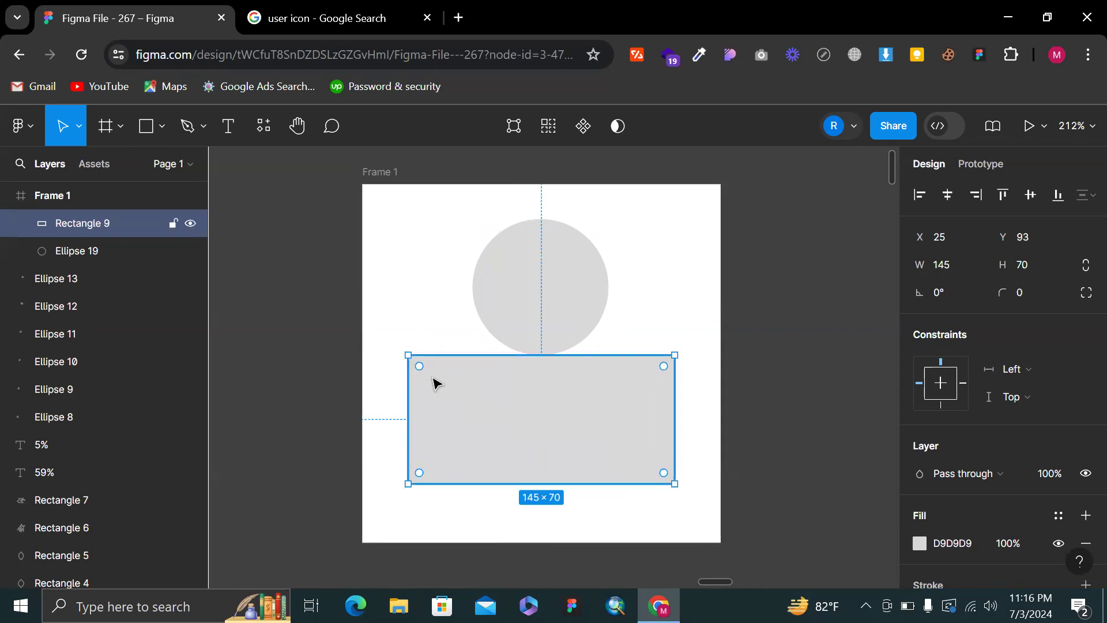
pyautogui.moveTo(425, 373); pyautogui.dragTo(516, 444)
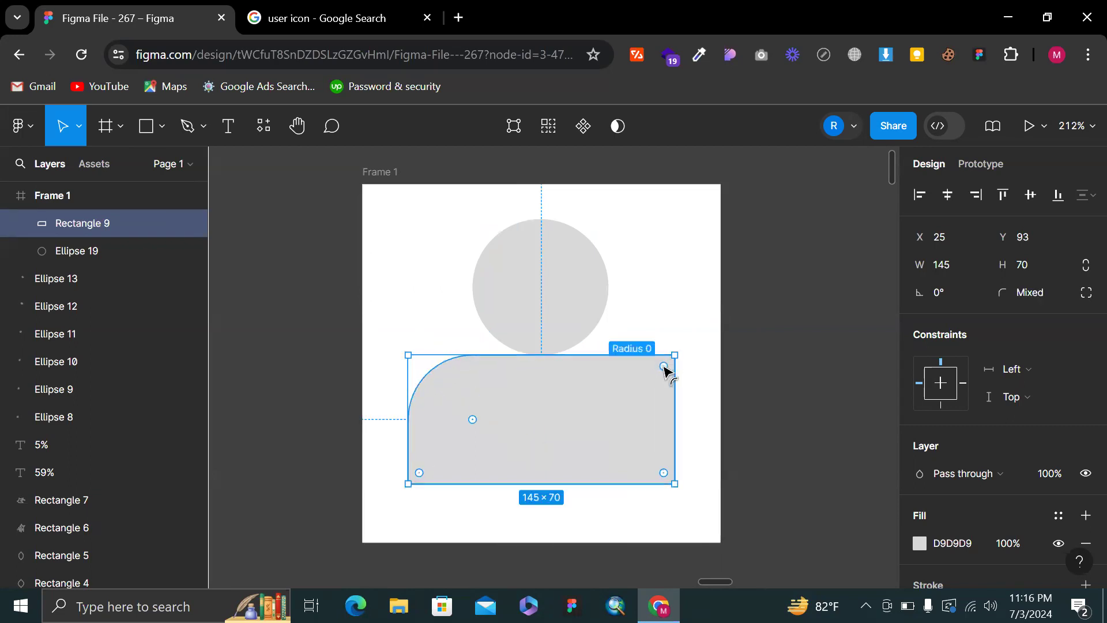
pyautogui.moveTo(664, 366); pyautogui.dragTo(530, 474)
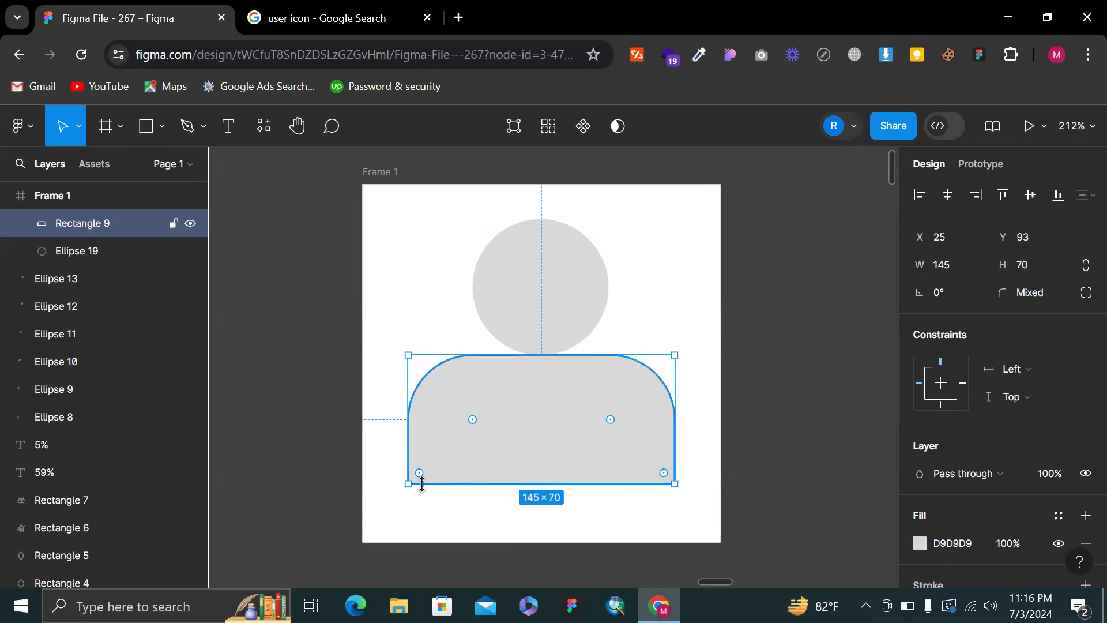
# Make the rounded body shape taller and narrower, about 114 × 89, keeping it centred under the circle
pyautogui.moveTo(434, 484); pyautogui.dragTo(616, 517)
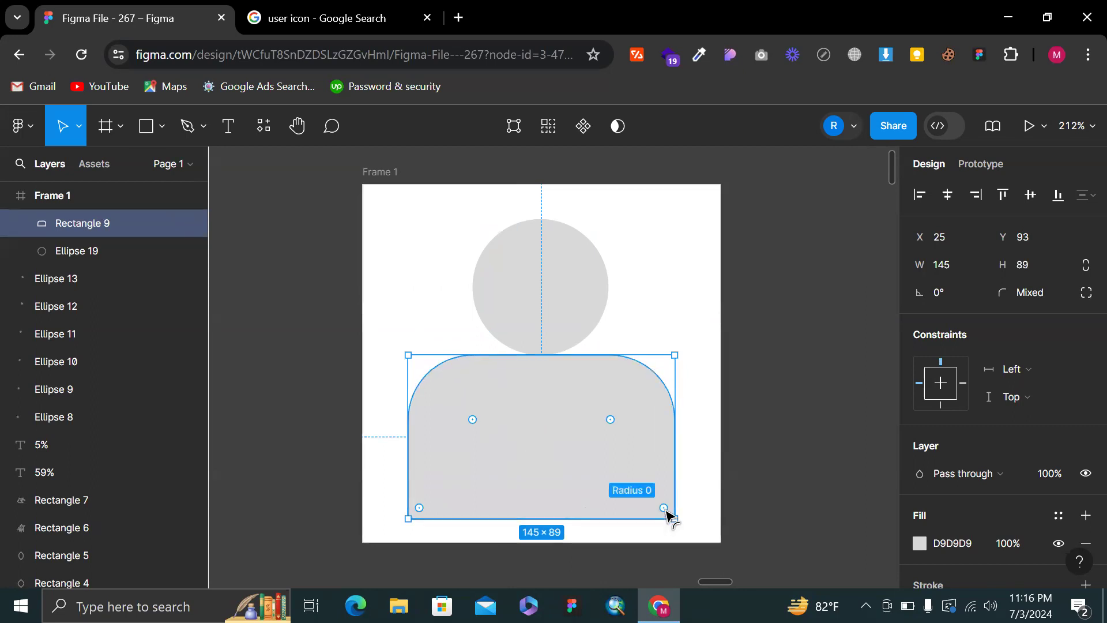
pyautogui.moveTo(409, 436); pyautogui.dragTo(435, 436)
pyautogui.moveTo(669, 446); pyautogui.dragTo(645, 453)
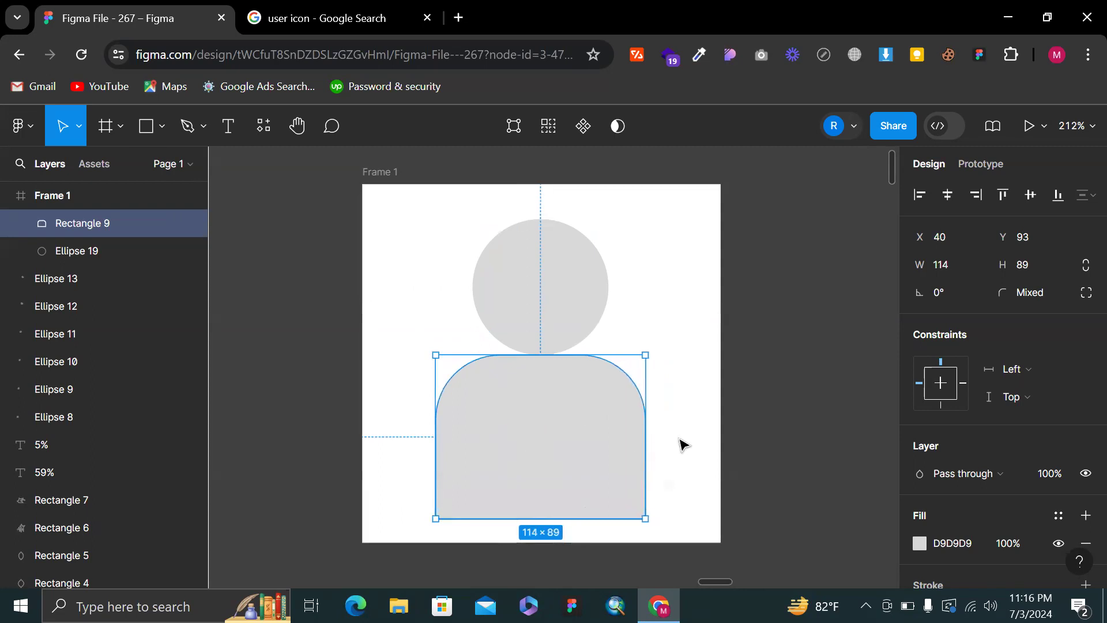
pyautogui.click(680, 445)
pyautogui.click(581, 324)
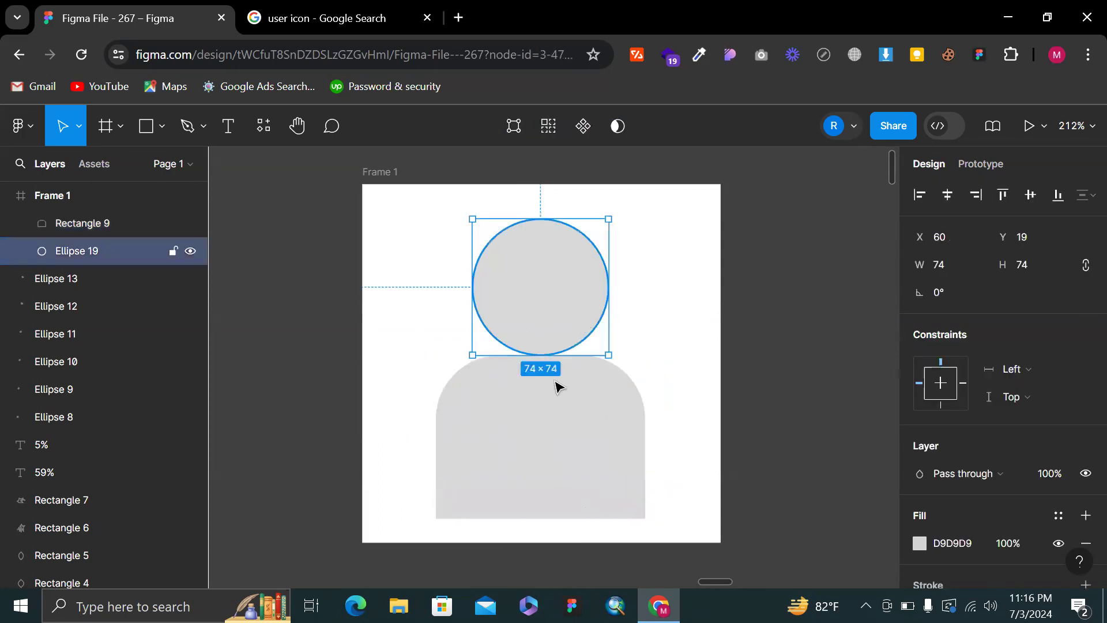
pyautogui.keyDown('shift'); pyautogui.click(557, 384); pyautogui.keyUp('shift')
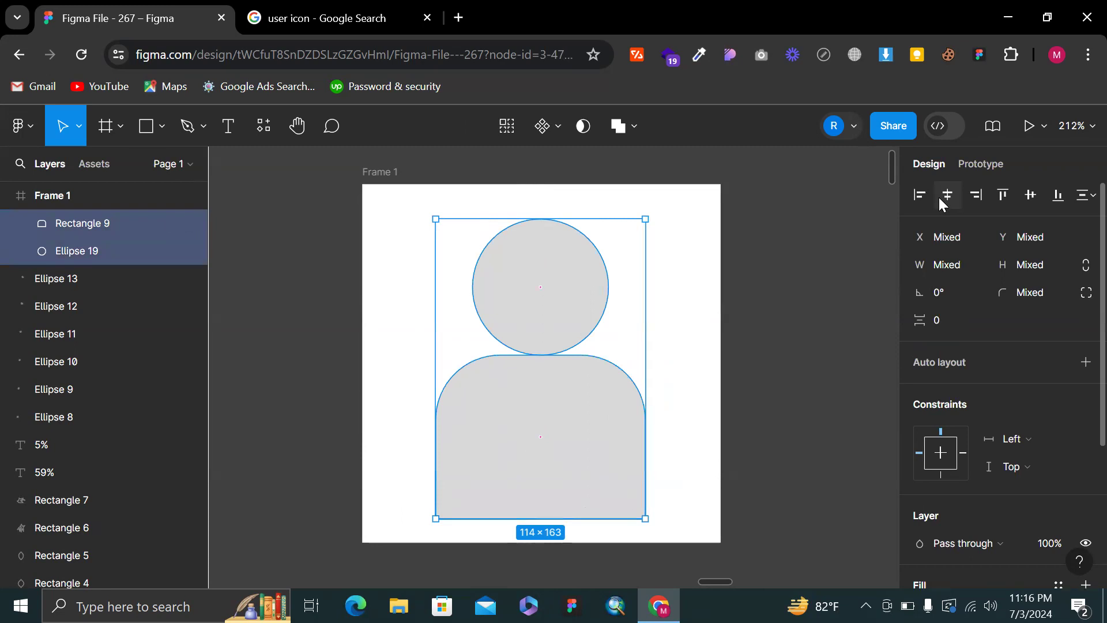
pyautogui.click(759, 318)
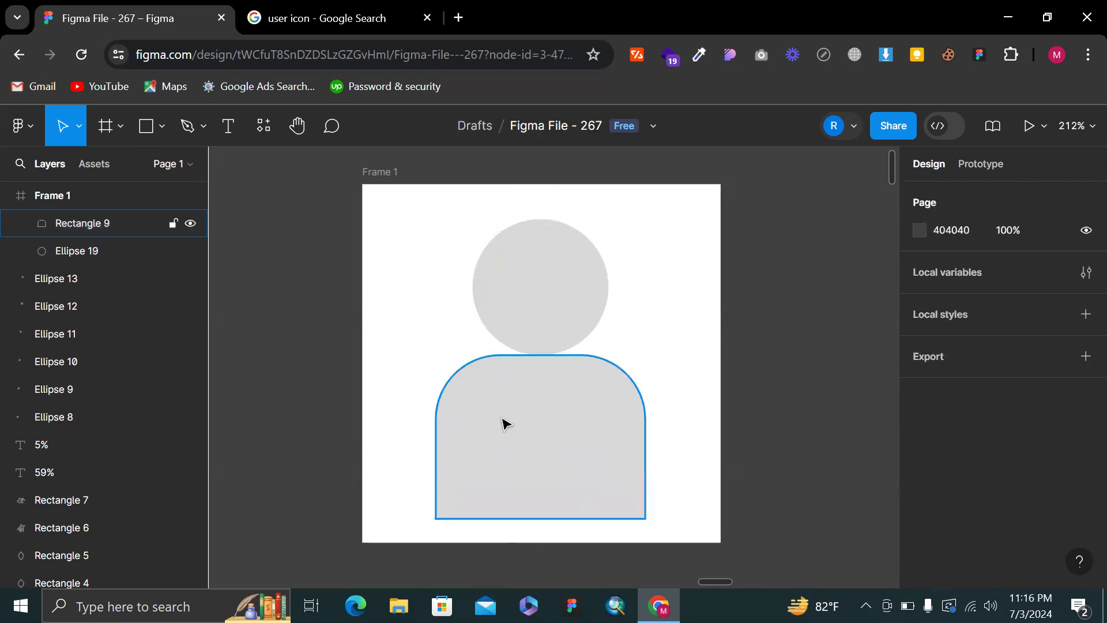
# Widen the body shape on both sides to about 129
pyautogui.click(504, 422)
pyautogui.moveTo(435, 429); pyautogui.dragTo(416, 432)
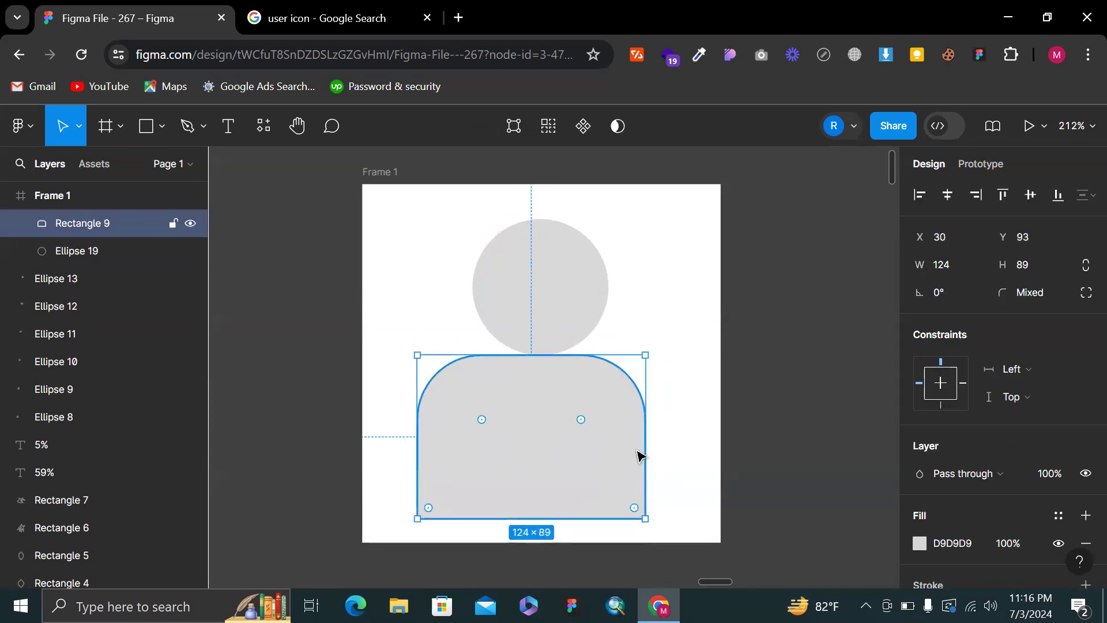
pyautogui.moveTo(645, 448); pyautogui.dragTo(655, 447)
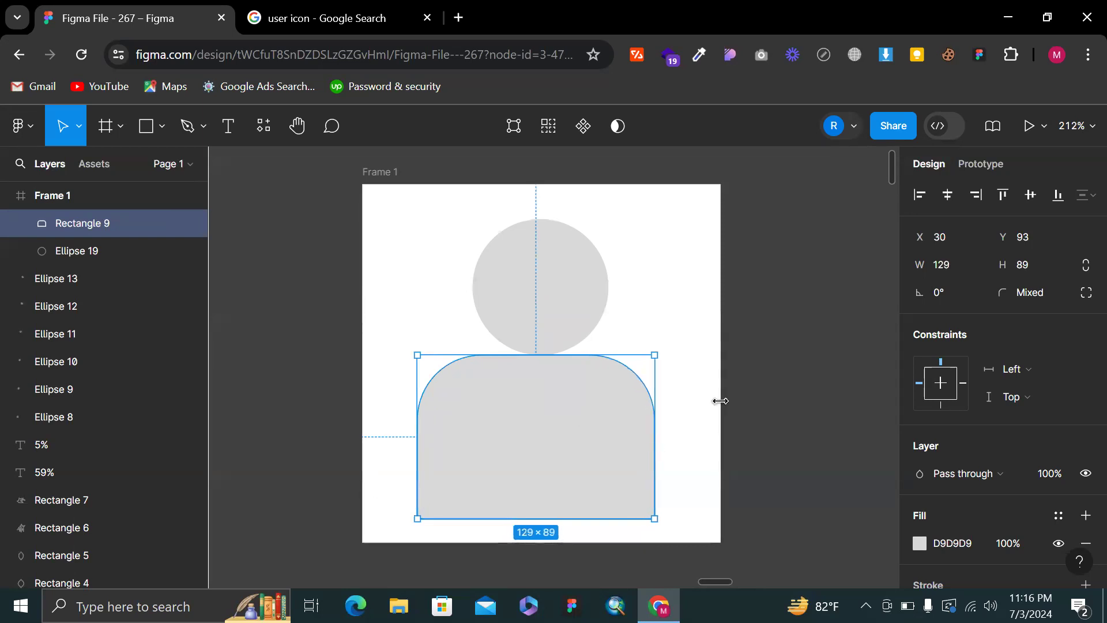
# Group the circle with the rounded body shape and centre the group horizontally in the frame
pyautogui.click(778, 379)
pyautogui.hotkey('ctrl', 'a')
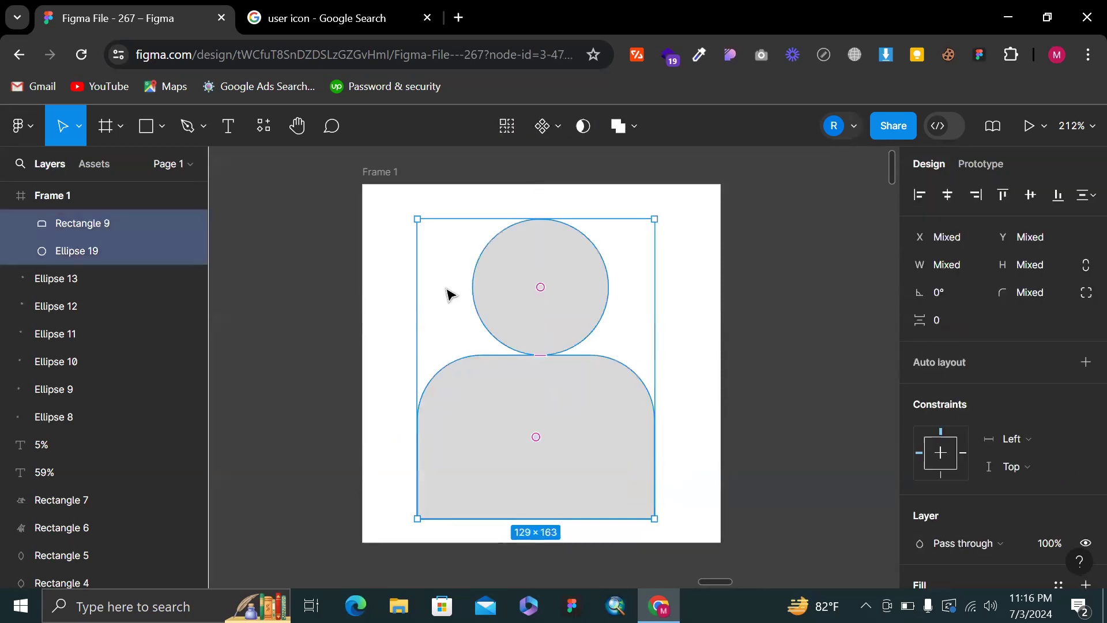
pyautogui.hotkey('ctrl', 'g')
pyautogui.click(948, 194)
pyautogui.click(735, 341)
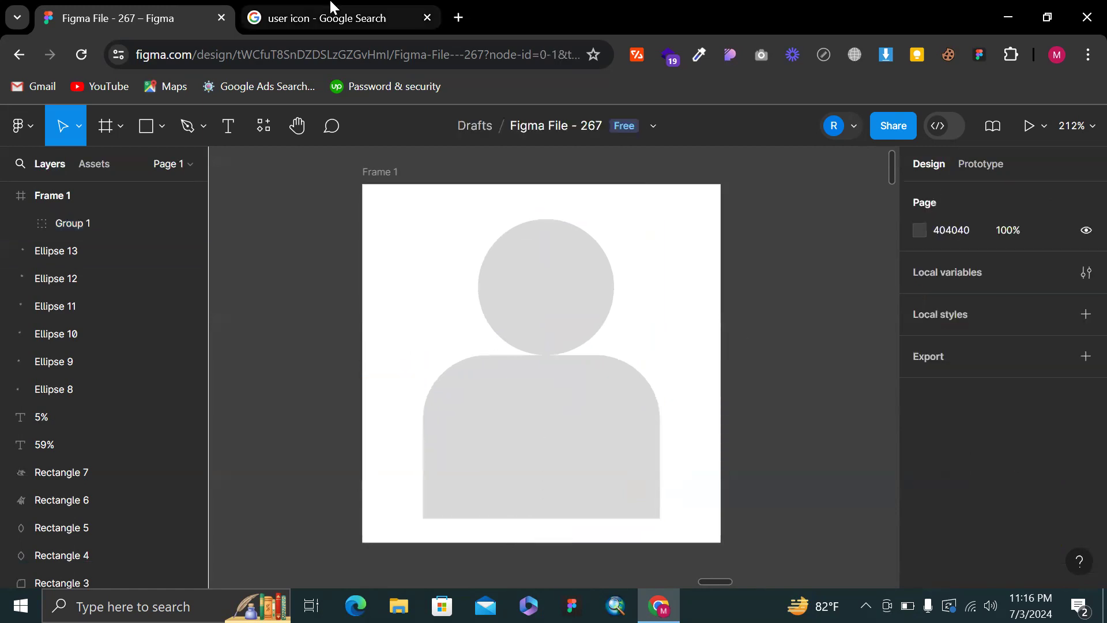
# Look over the user icon image results in the Google tab and return to the Figma file
pyautogui.click(312, 17)
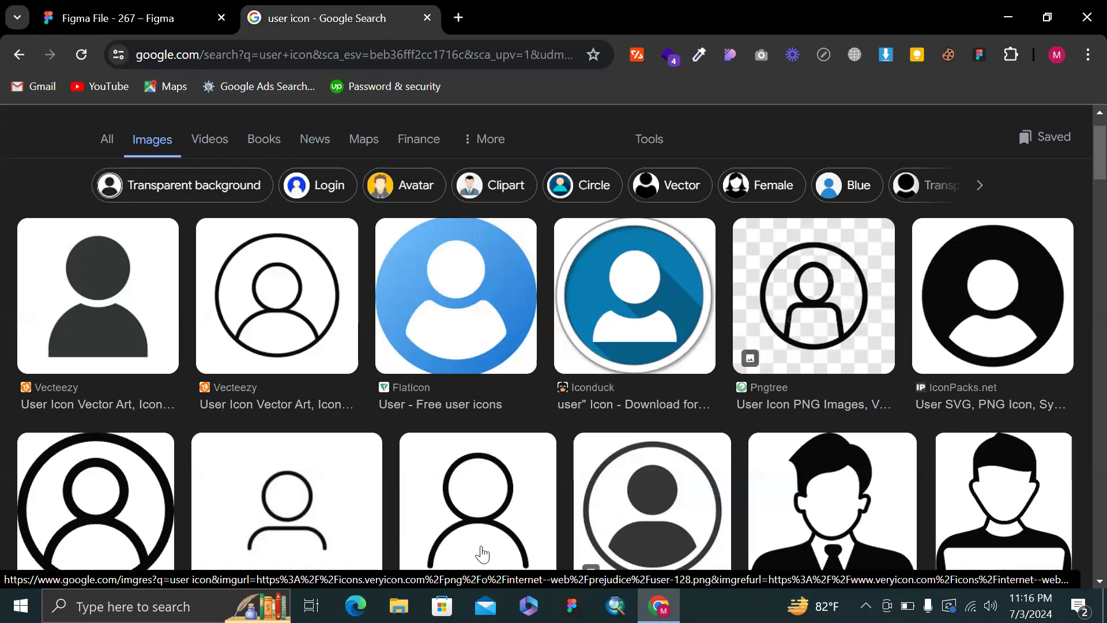
pyautogui.scroll(-1, 375, 542)
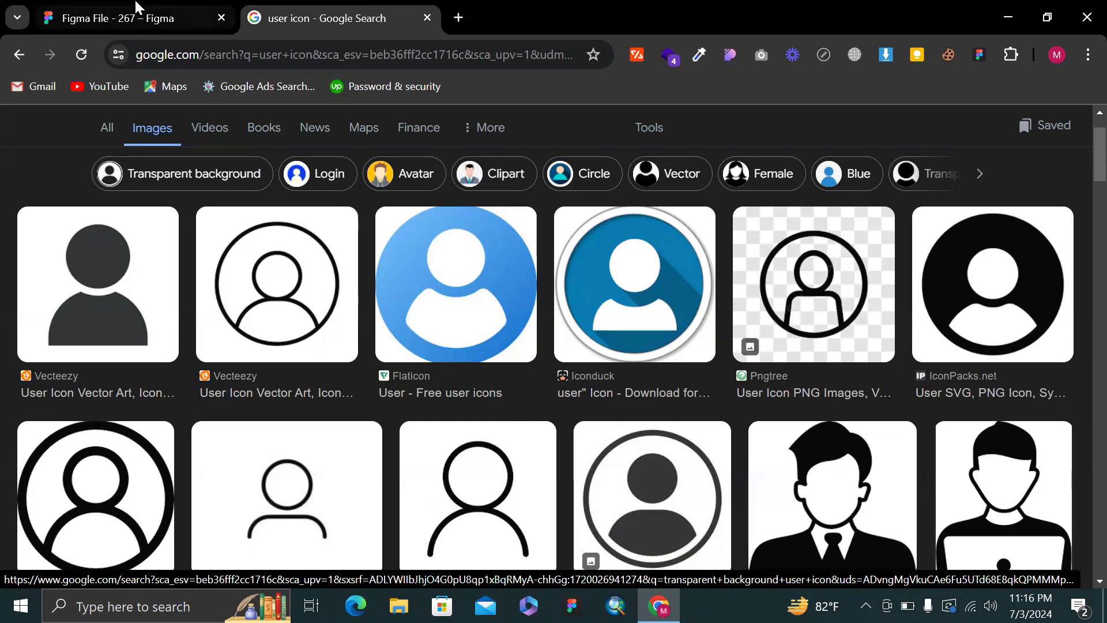
pyautogui.click(110, 18)
# Move the body shape down about 5 to leave a gap under the head circle, and centre the circle horizontally
pyautogui.click(518, 422)
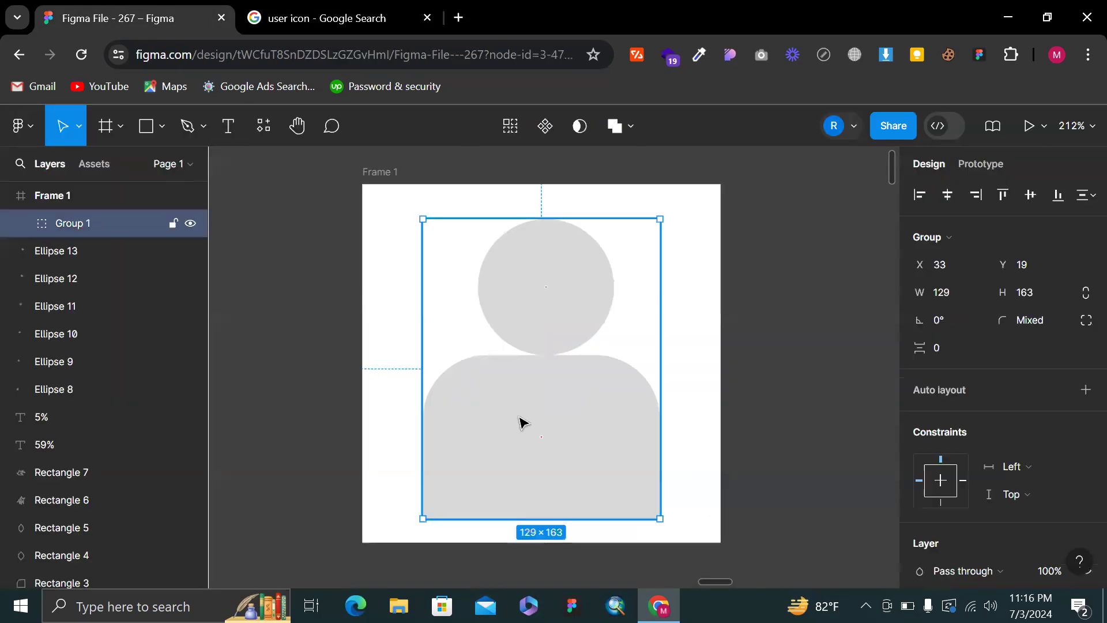
pyautogui.click(522, 422)
pyautogui.moveTo(587, 418); pyautogui.dragTo(591, 428)
pyautogui.click(571, 346)
pyautogui.click(945, 203)
pyautogui.click(760, 335)
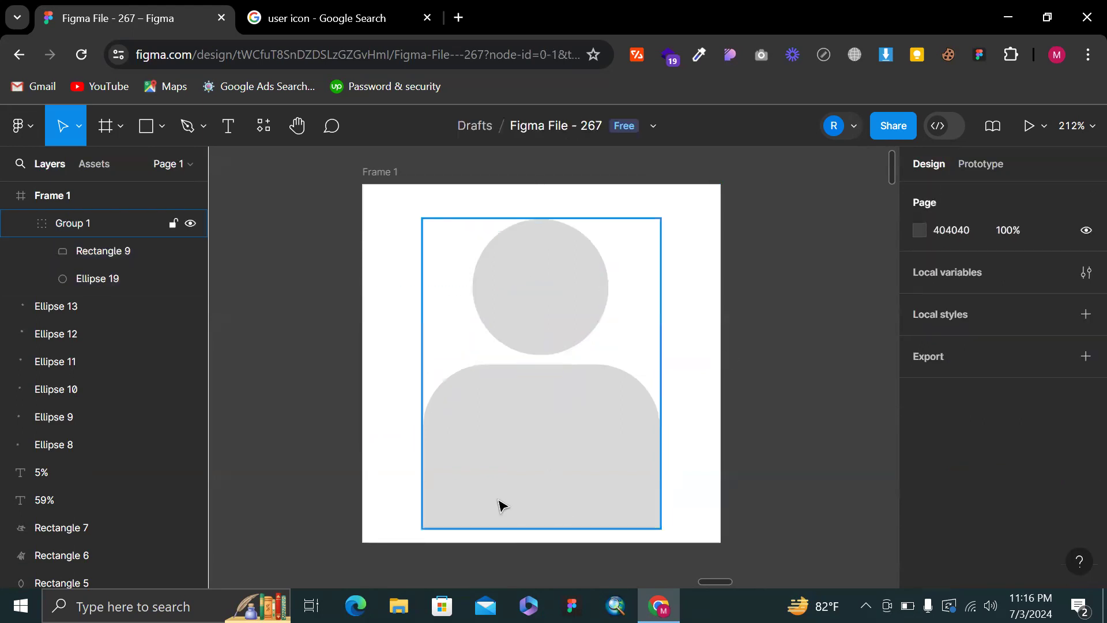
# Try swapping the body shape's fill and stroke, and undo the swap
pyautogui.click(499, 506)
pyautogui.click(499, 506)
pyautogui.hotkey('shift', 'x')
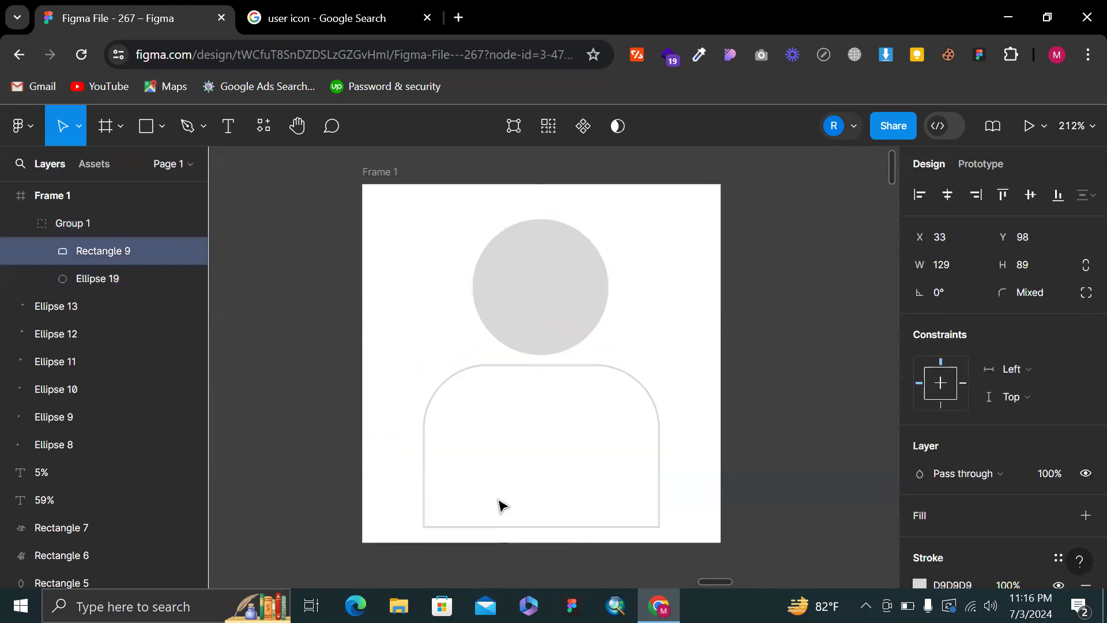
pyautogui.click(581, 287)
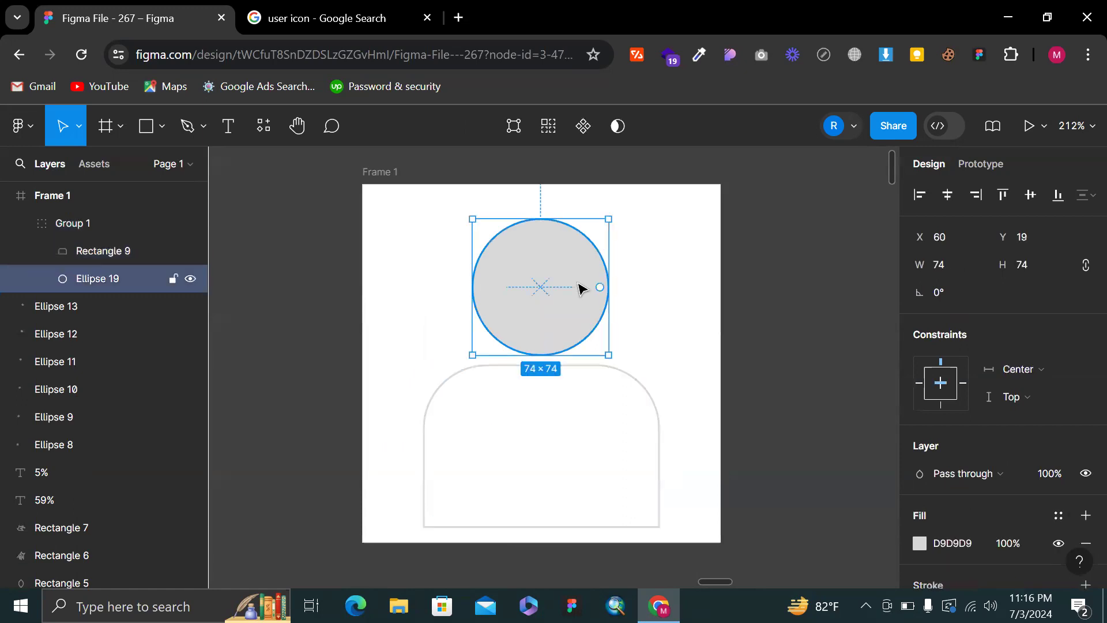
pyautogui.hotkey('ctrl', 'z')
pyautogui.hotkey('ctrl', 'z')
# Duplicate the frame with the user icon and place the copy beside the original
pyautogui.scroll(-3, 581, 287)
pyautogui.hscroll(2, 581, 287)
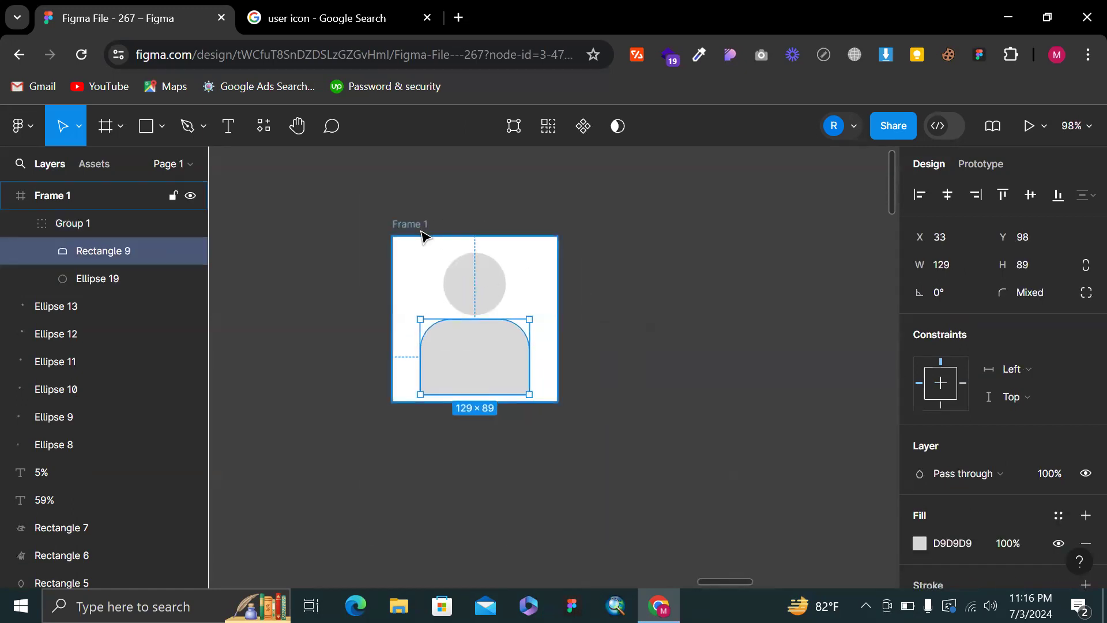
pyautogui.click(422, 230)
pyautogui.moveTo(411, 299); pyautogui.dragTo(602, 302)
pyautogui.hscroll(3, 602, 302)
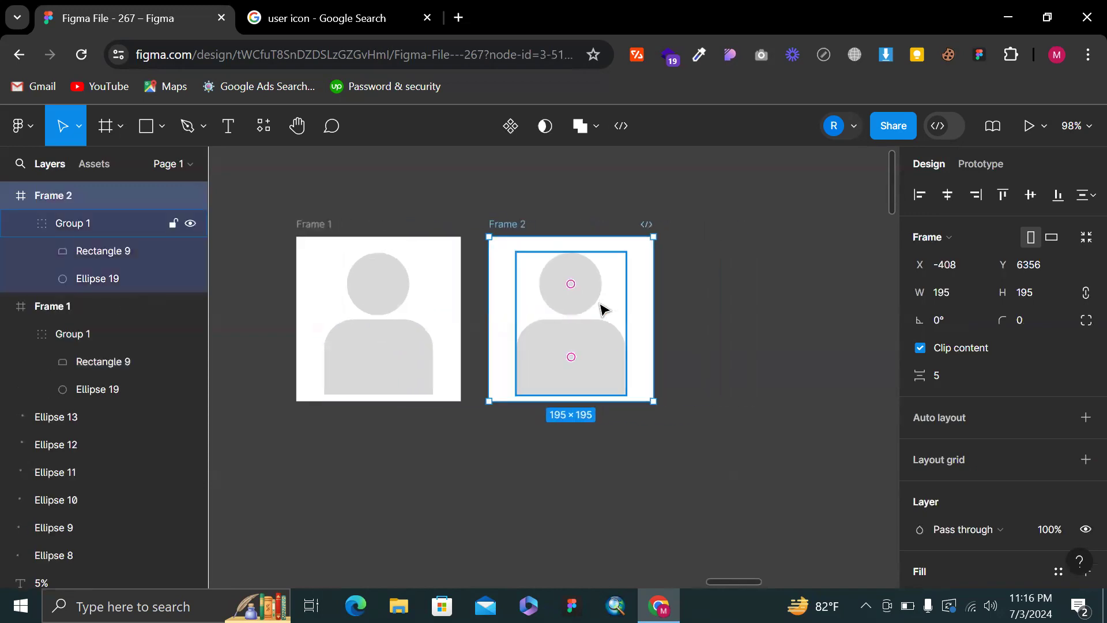
# Select the icon group in the duplicated frame and compare it with the reference user icons in the Google tab
pyautogui.click(604, 310)
pyautogui.scroll(3, 603, 310)
pyautogui.hscroll(-2, 547, 323)
pyautogui.scroll(1, 548, 323)
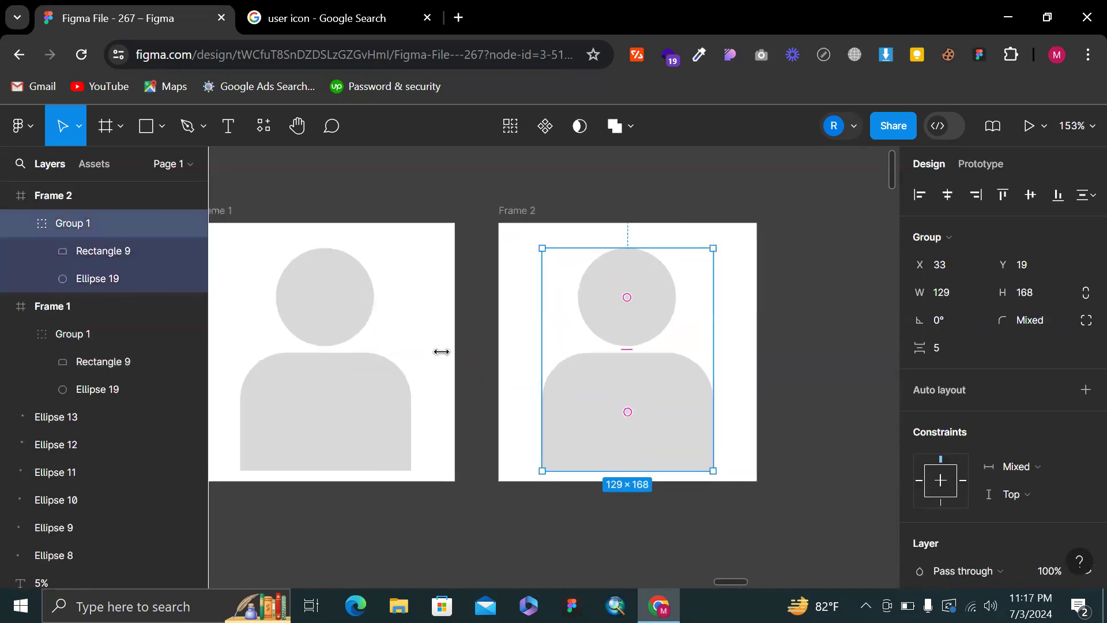
pyautogui.scroll(-5, 949, 432)
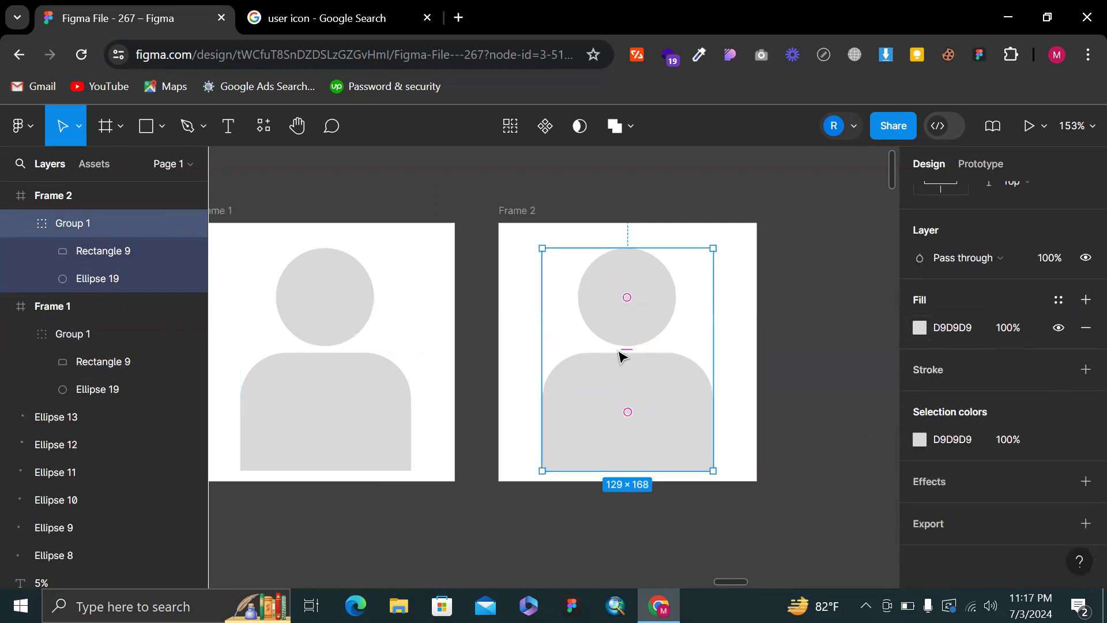
pyautogui.click(271, 14)
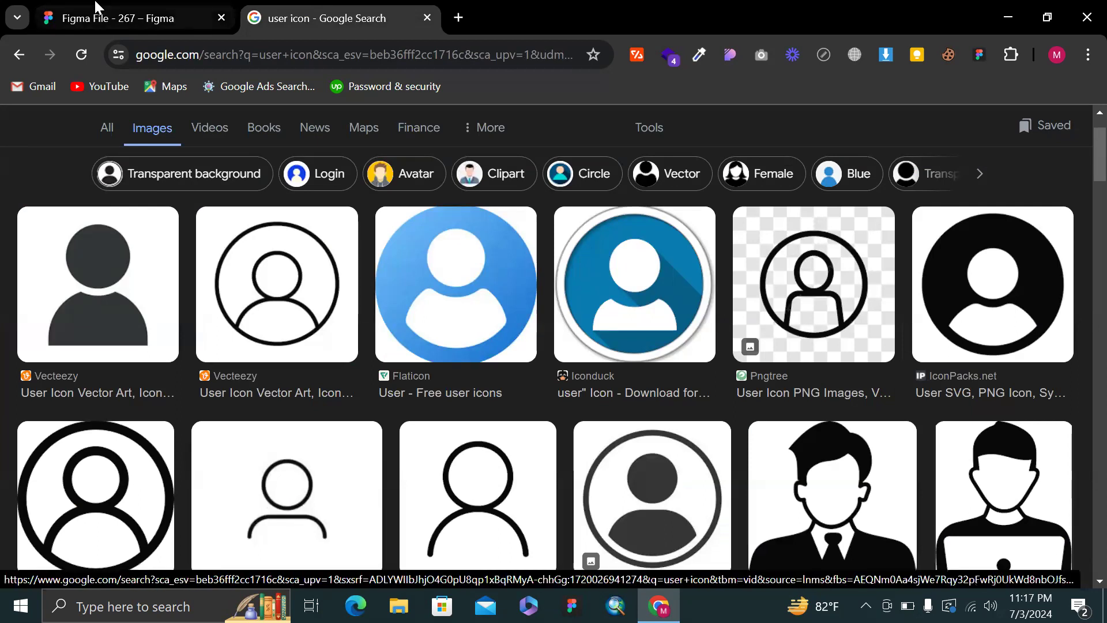
pyautogui.click(97, 6)
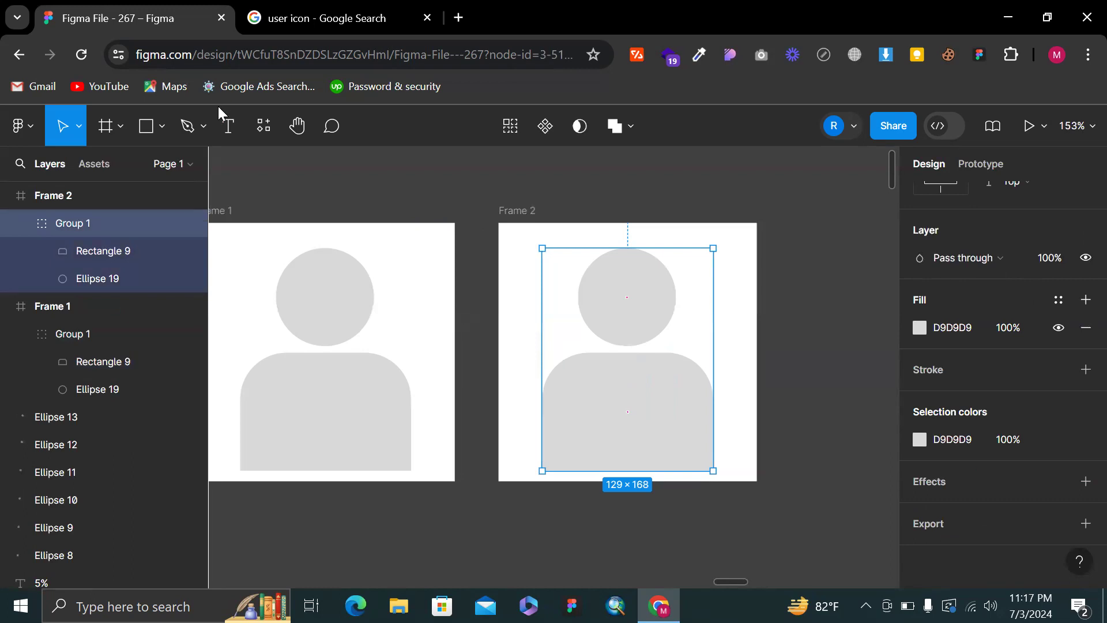
# Try replacing the grey fills of the duplicated circle and body with black 000000 inside strokes of weight 1
pyautogui.hotkey('shift', 'x')
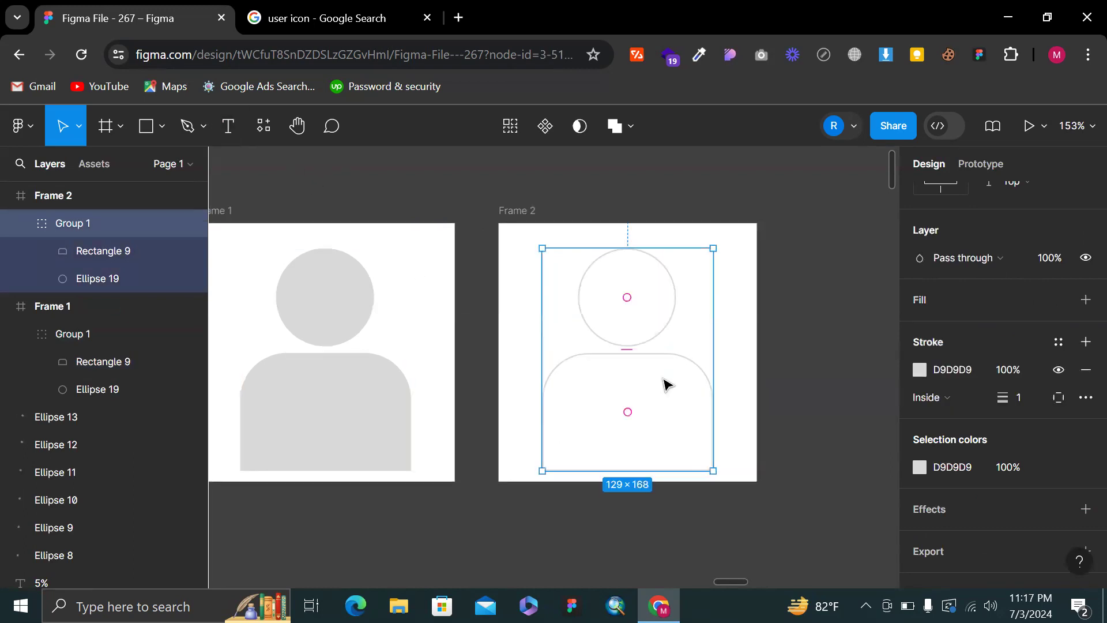
pyautogui.hotkey('shift', 'x')
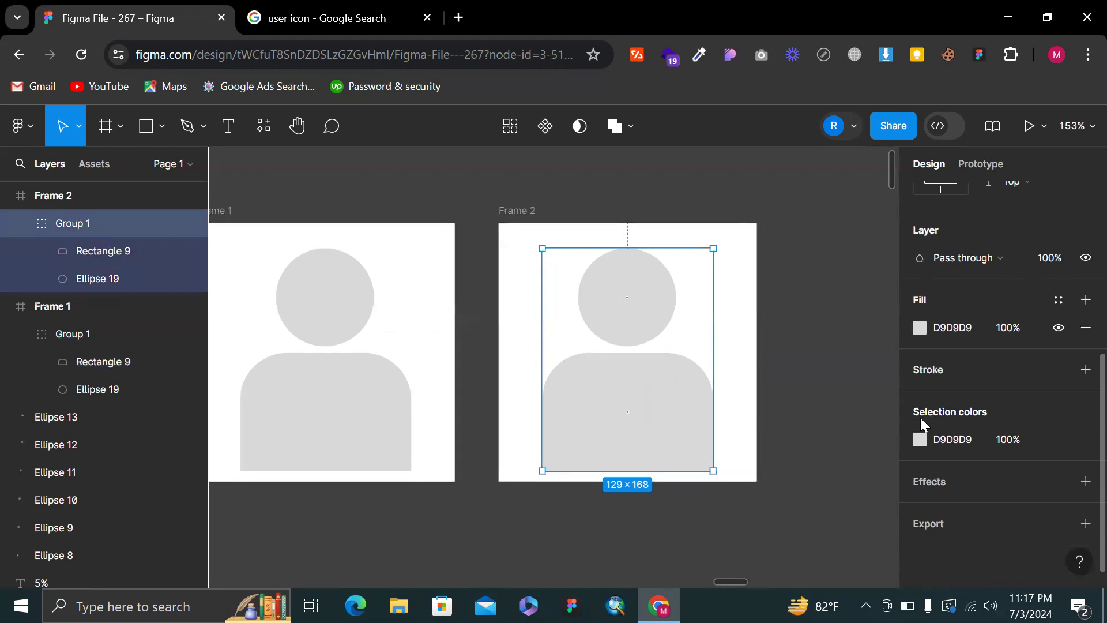
pyautogui.doubleClick(615, 311)
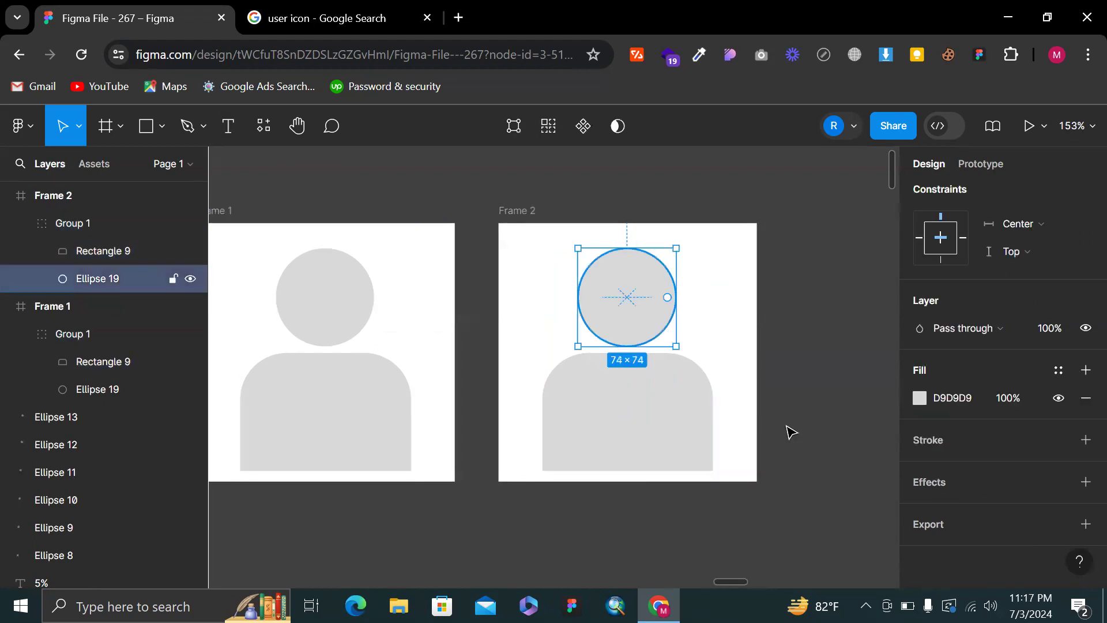
pyautogui.click(1084, 441)
pyautogui.click(1085, 399)
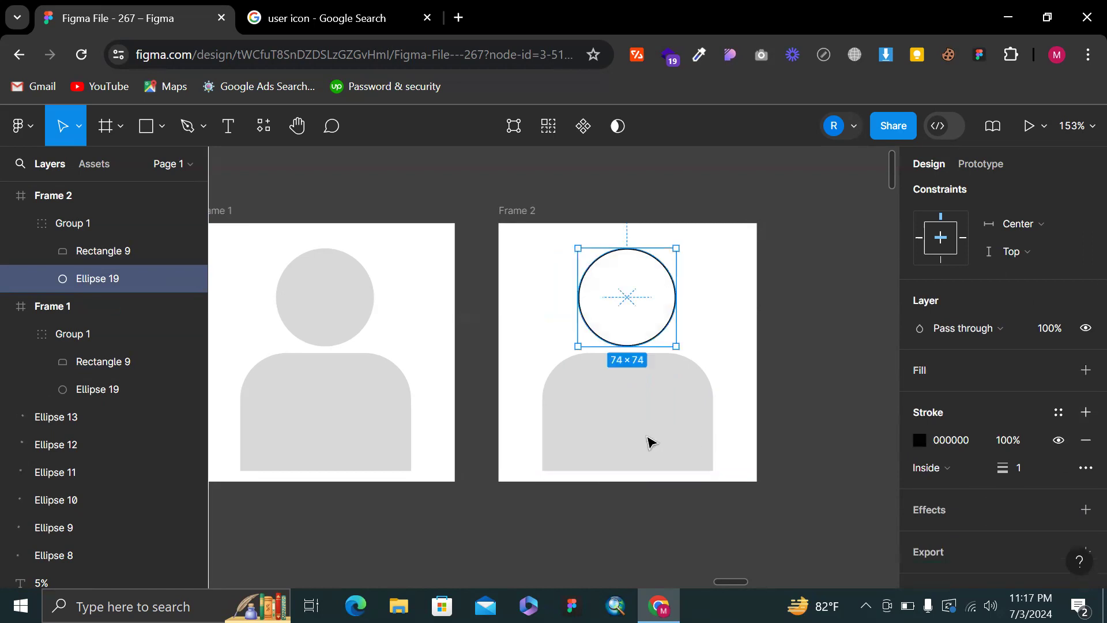
pyautogui.click(648, 440)
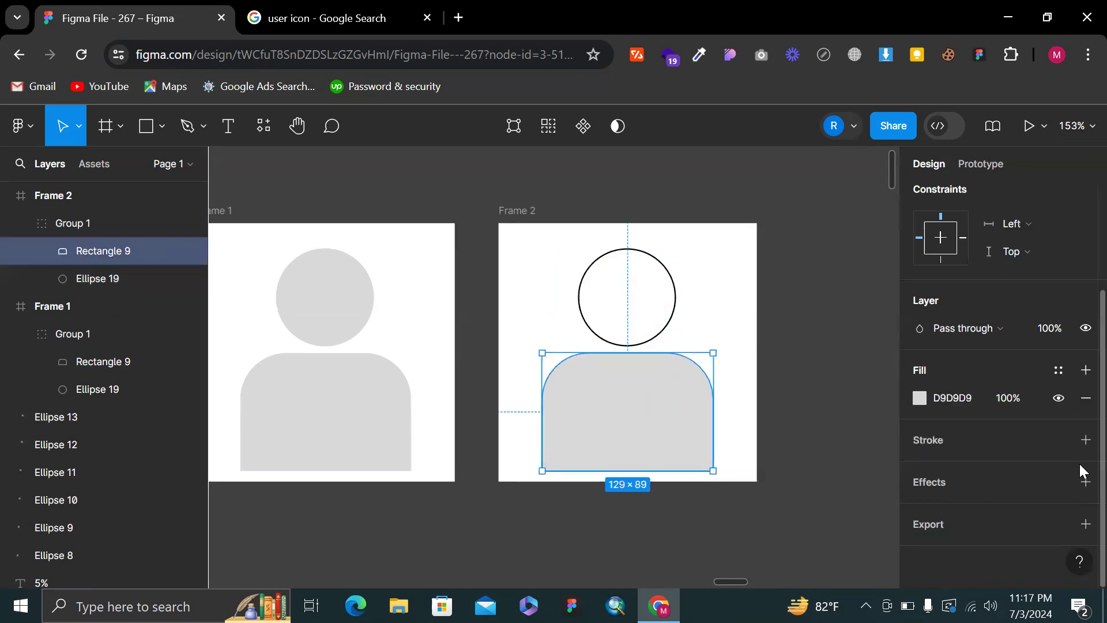
pyautogui.click(1084, 399)
pyautogui.click(1083, 413)
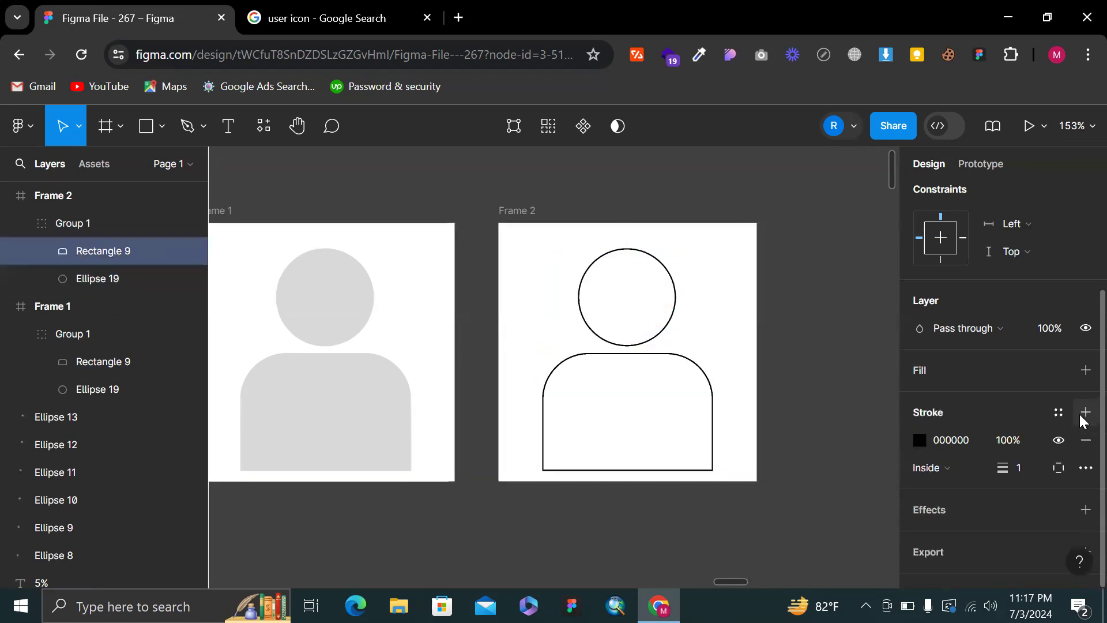
pyautogui.click(827, 369)
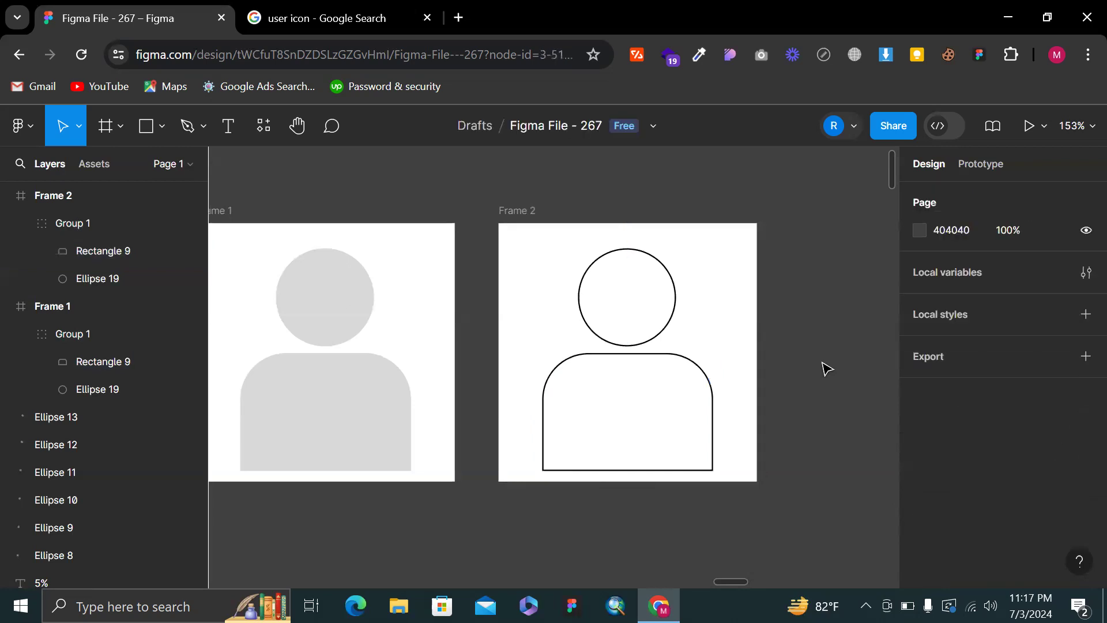
# Undo the fill removals and black strokes on the duplicated circle and body
pyautogui.hotkey('ctrl', 'z')
pyautogui.hotkey('ctrl', 'z')
pyautogui.hotkey('ctrl', 'z')
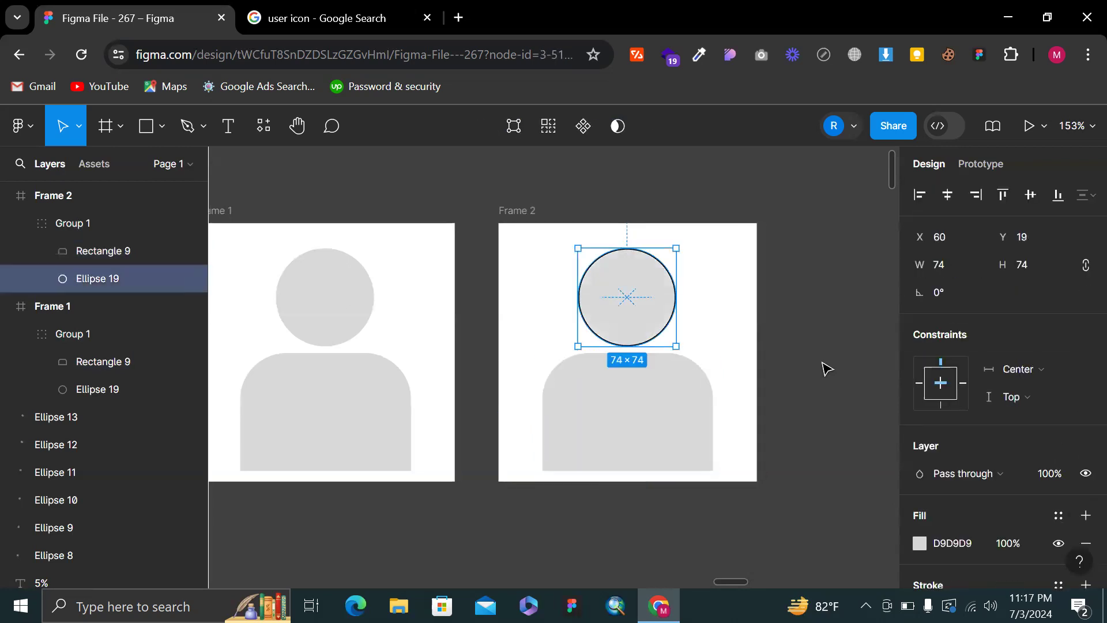
pyautogui.hotkey('ctrl', 'z')
pyautogui.hotkey('ctrl', 'z')
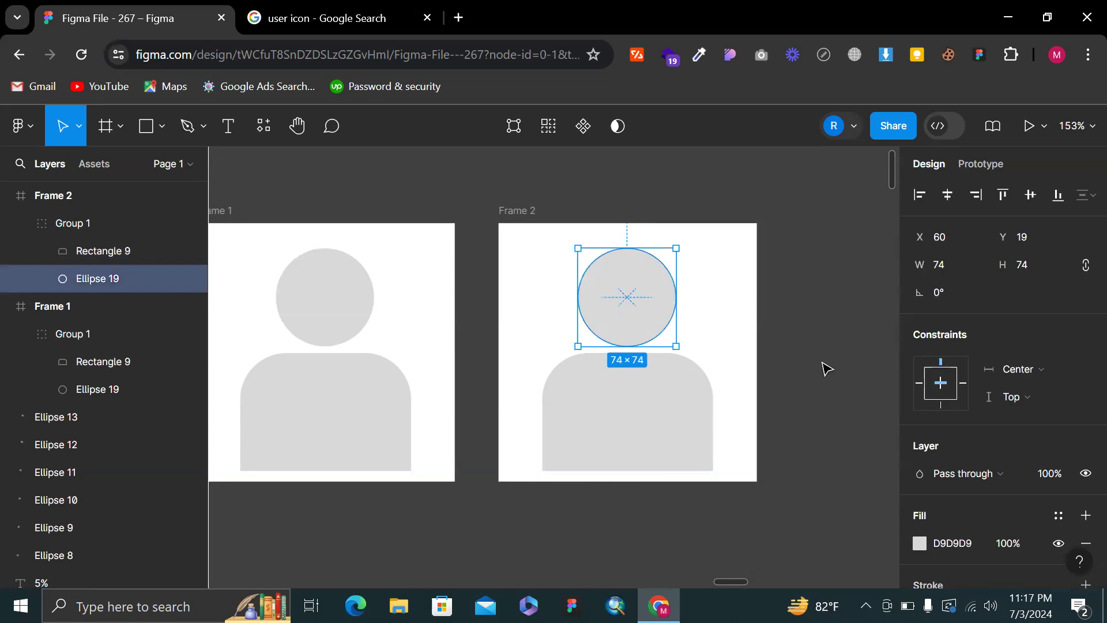
pyautogui.click(826, 369)
# Swap the duplicated icon group's fill and stroke, and set the stroke weight to 3
pyautogui.click(705, 375)
pyautogui.hotkey('shift', 'x')
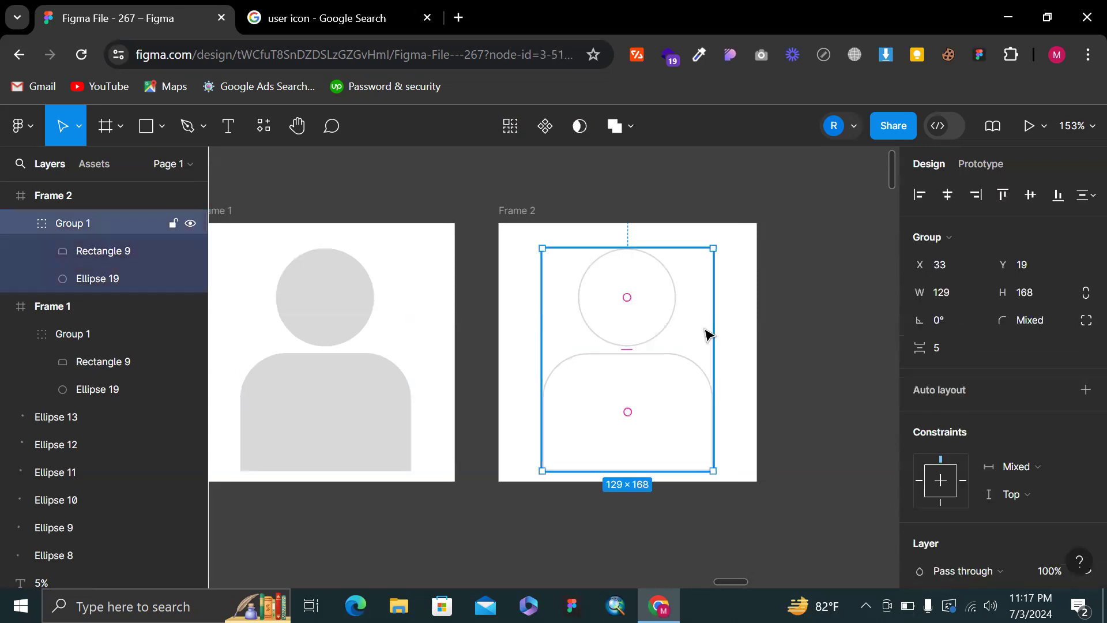
pyautogui.scroll(-5, 993, 453)
pyautogui.click(1025, 391)
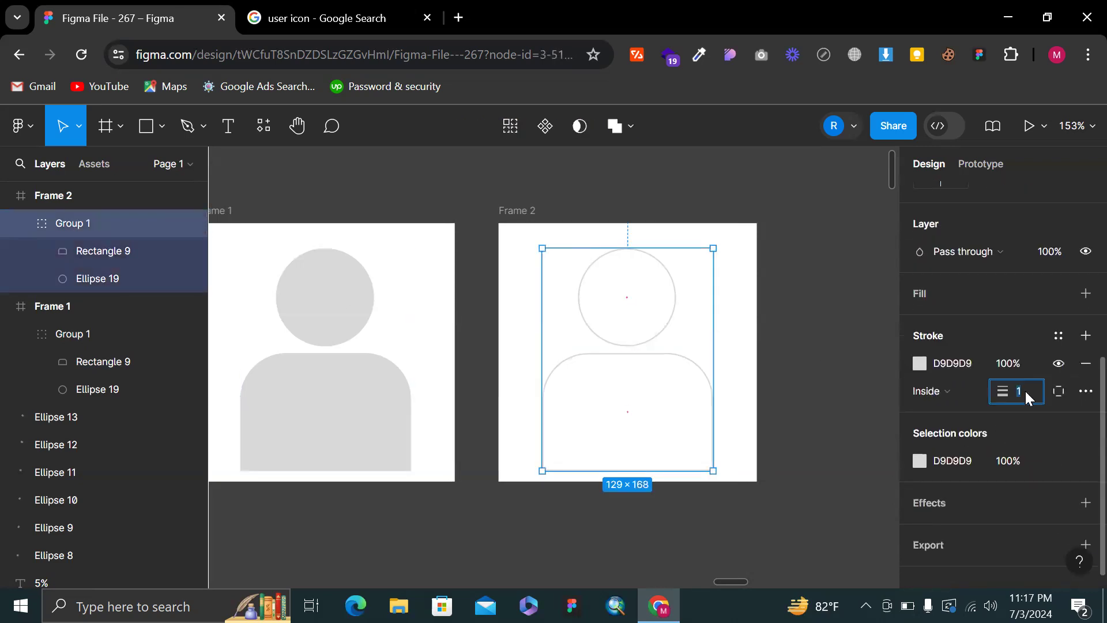
pyautogui.write('3')
pyautogui.press('Return')
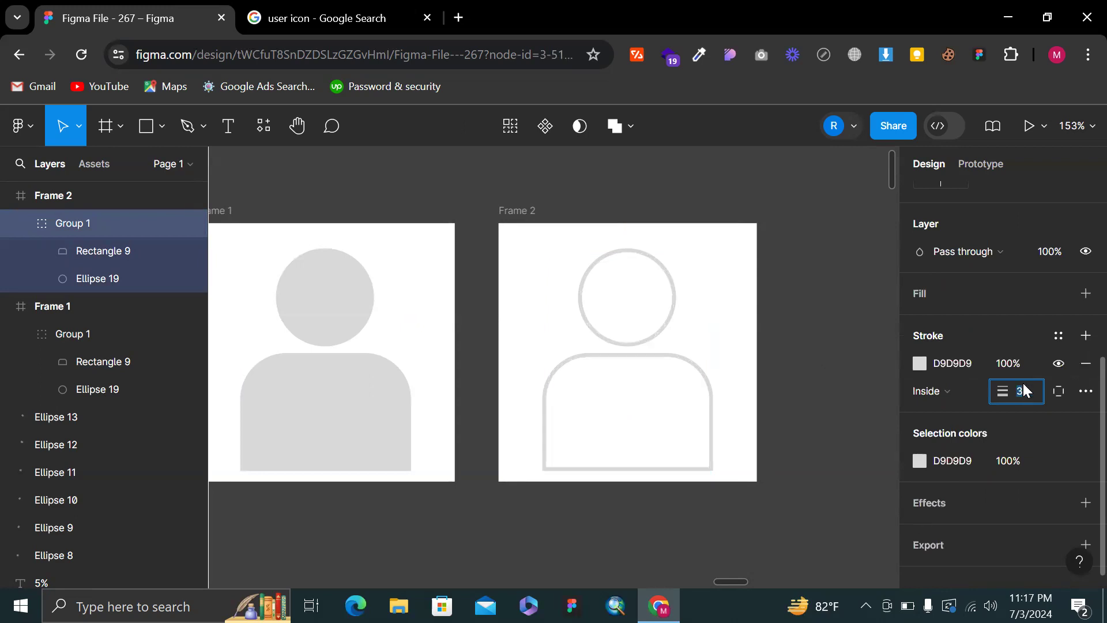
pyautogui.click(920, 363)
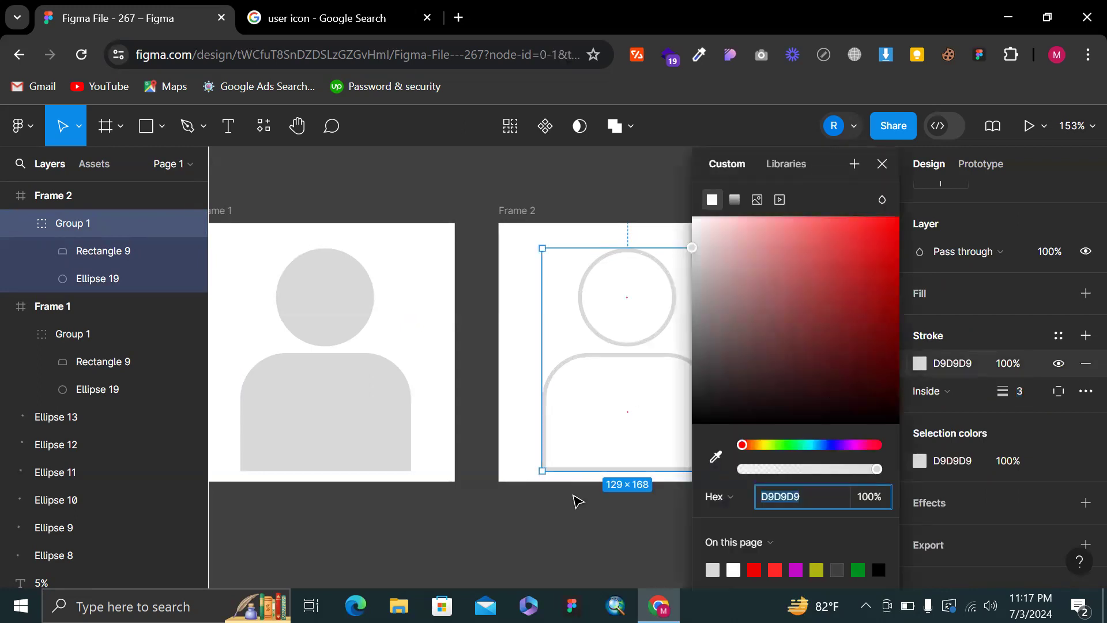
pyautogui.click(578, 501)
# Open the outlined body for vector editing and try bending its lower-left corner point
pyautogui.scroll(3, 578, 502)
pyautogui.click(559, 346)
pyautogui.doubleClick(557, 345)
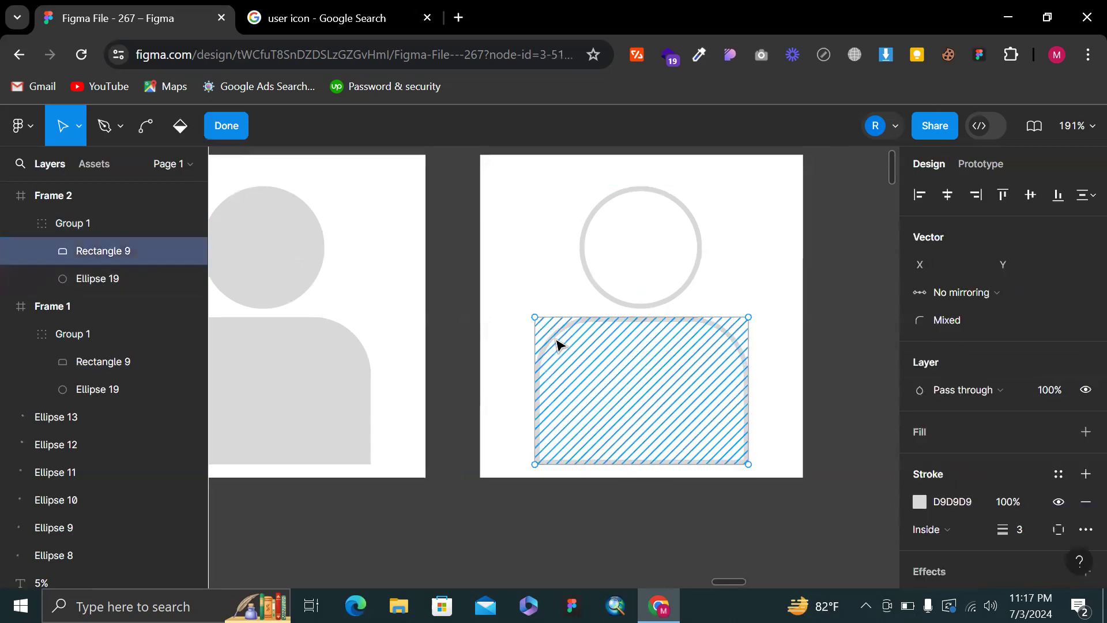
pyautogui.scroll(5, 549, 435)
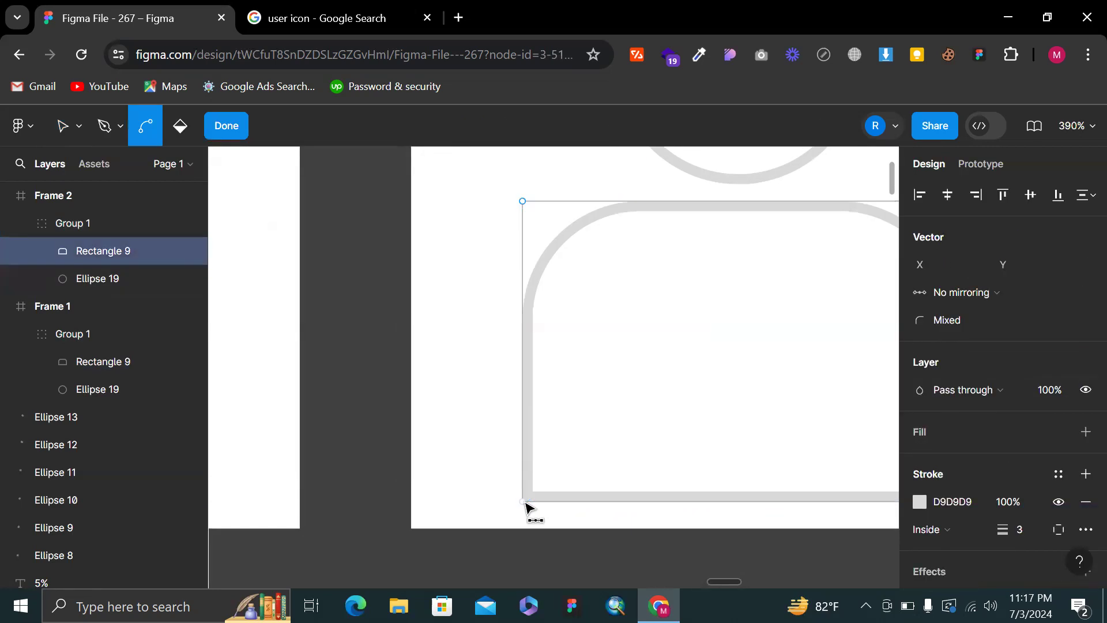
pyautogui.keyDown('ctrl'); pyautogui.click(524, 502); pyautogui.keyUp('ctrl')
pyautogui.hotkey('ctrl', 'z')
pyautogui.click(524, 502)
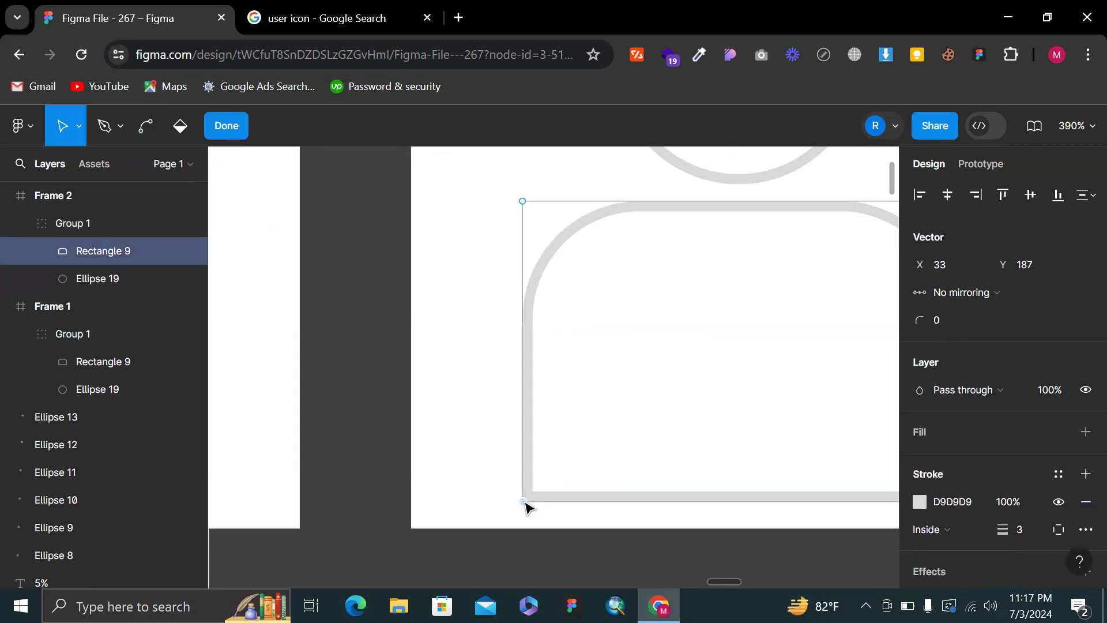
pyautogui.press('Escape')
# Reopen the outlined body for vector editing and delete its lower-left corner point
pyautogui.scroll(-2, 597, 507)
pyautogui.hscroll(2, 596, 507)
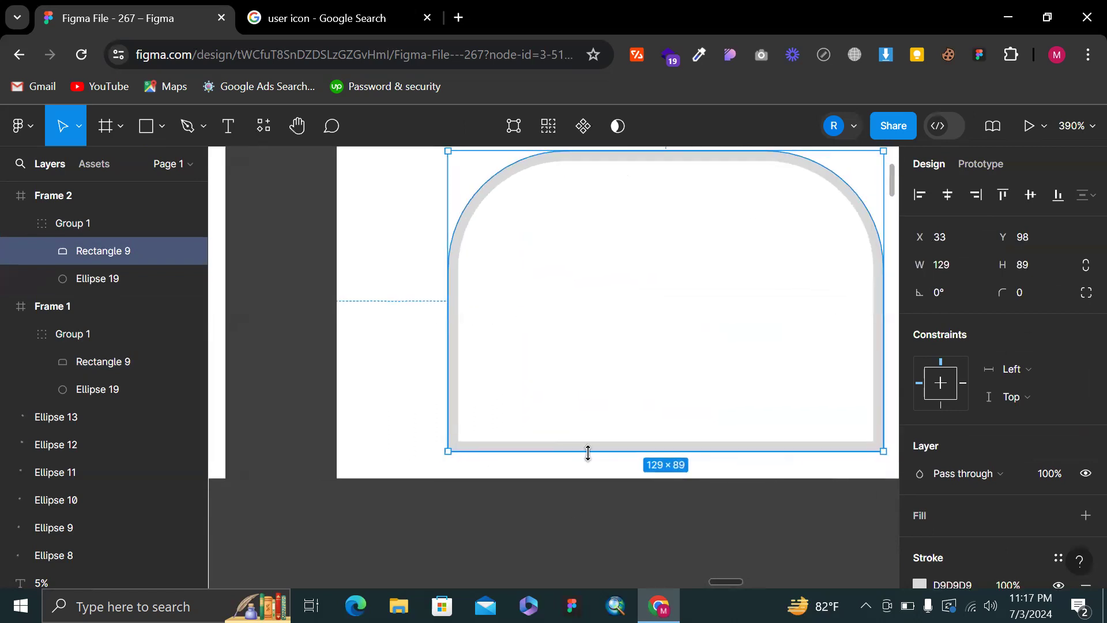
pyautogui.doubleClick(588, 452)
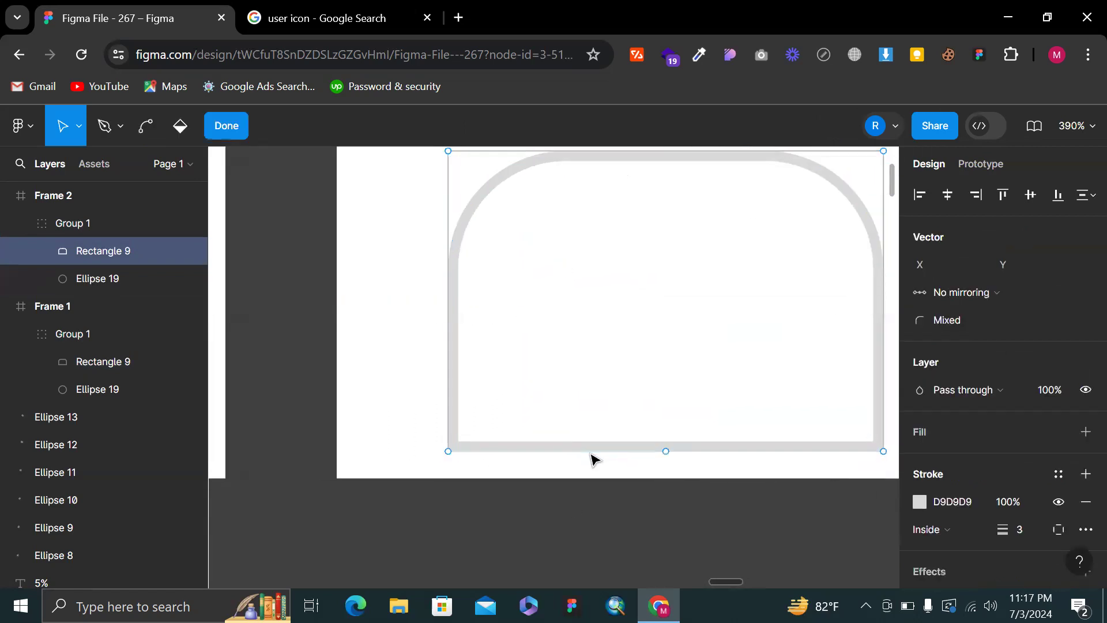
pyautogui.click(448, 452)
pyautogui.press('Delete')
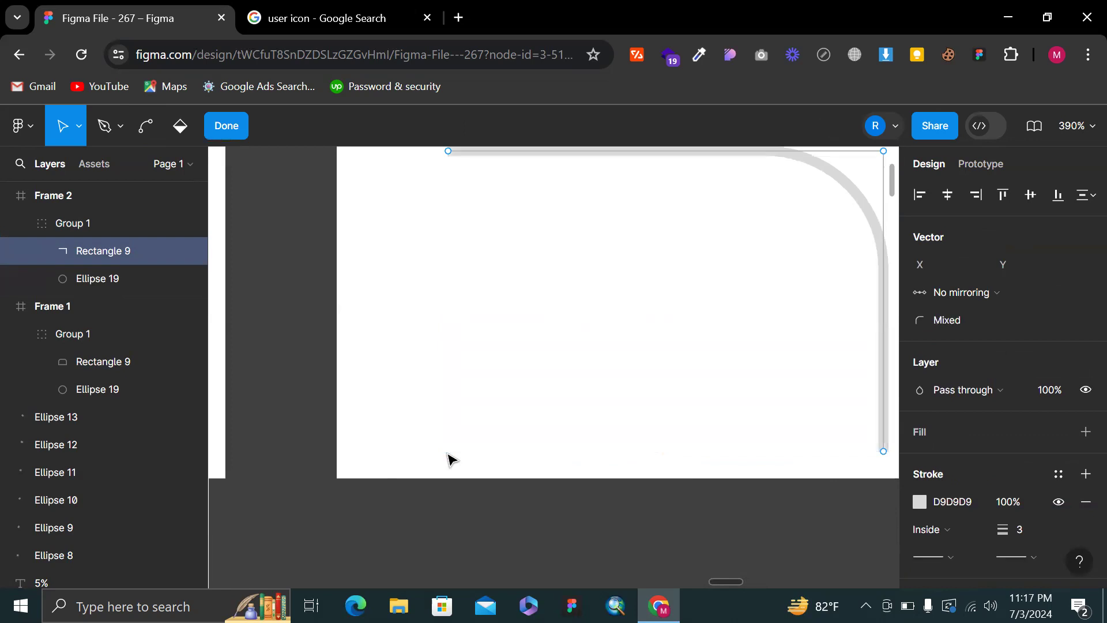
pyautogui.scroll(-5, 449, 459)
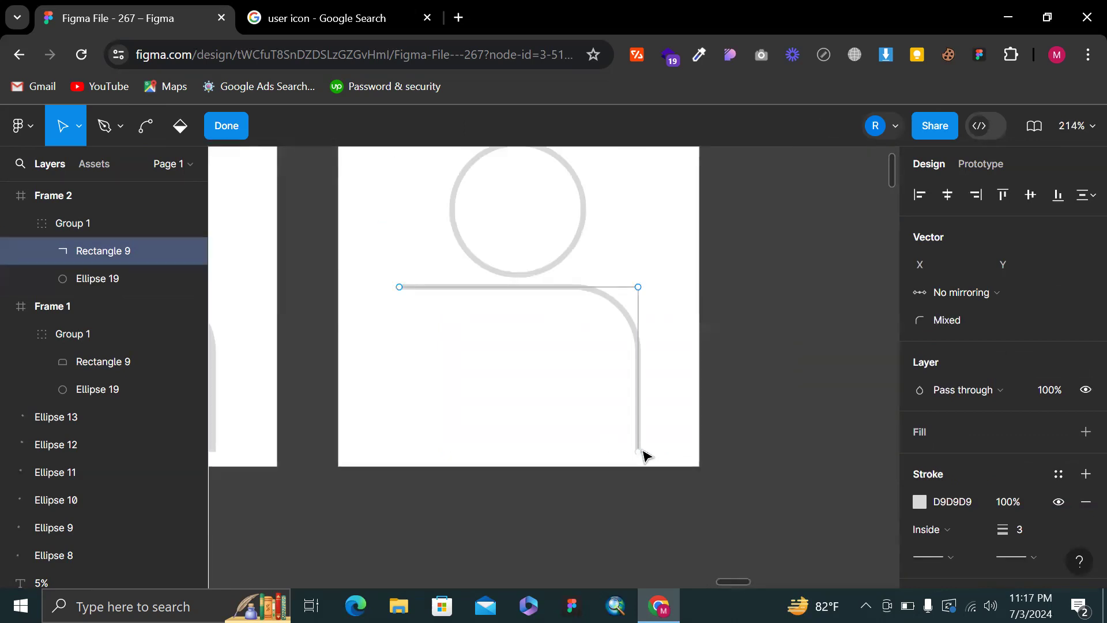
# Undo the deletion of the body outline's corner point
pyautogui.hotkey('ctrl', 'z')
pyautogui.hotkey('ctrl', 'z')
pyautogui.hotkey('ctrl', 'z')
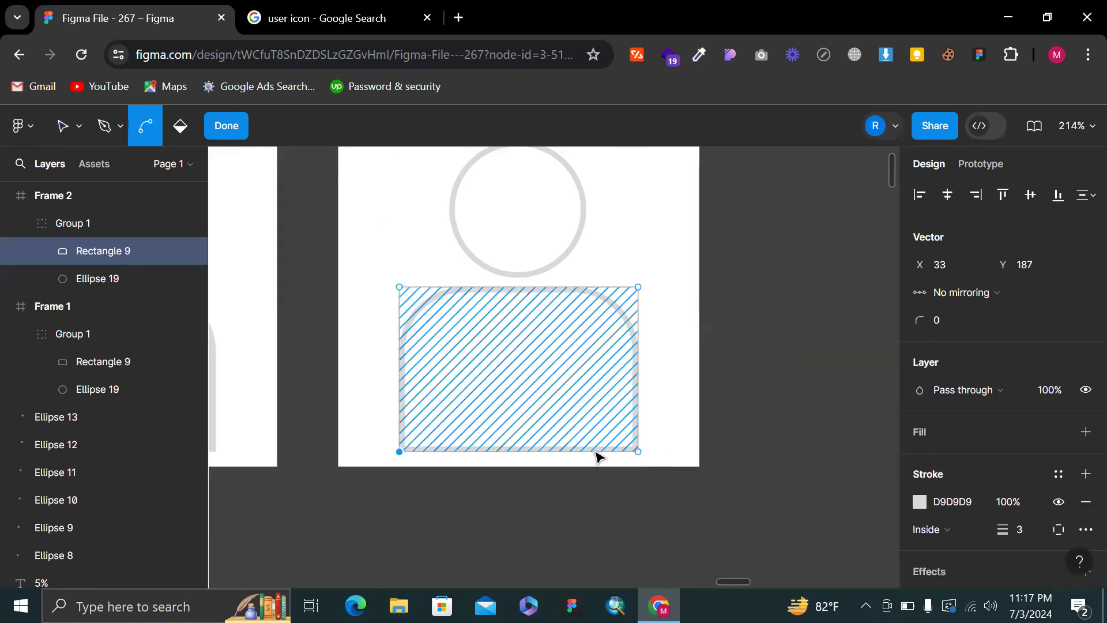
# Add a point at the middle of the outlined body's bottom edge and delete it to open the underside
pyautogui.click(530, 444)
pyautogui.scroll(2, 530, 444)
pyautogui.doubleClick(515, 453)
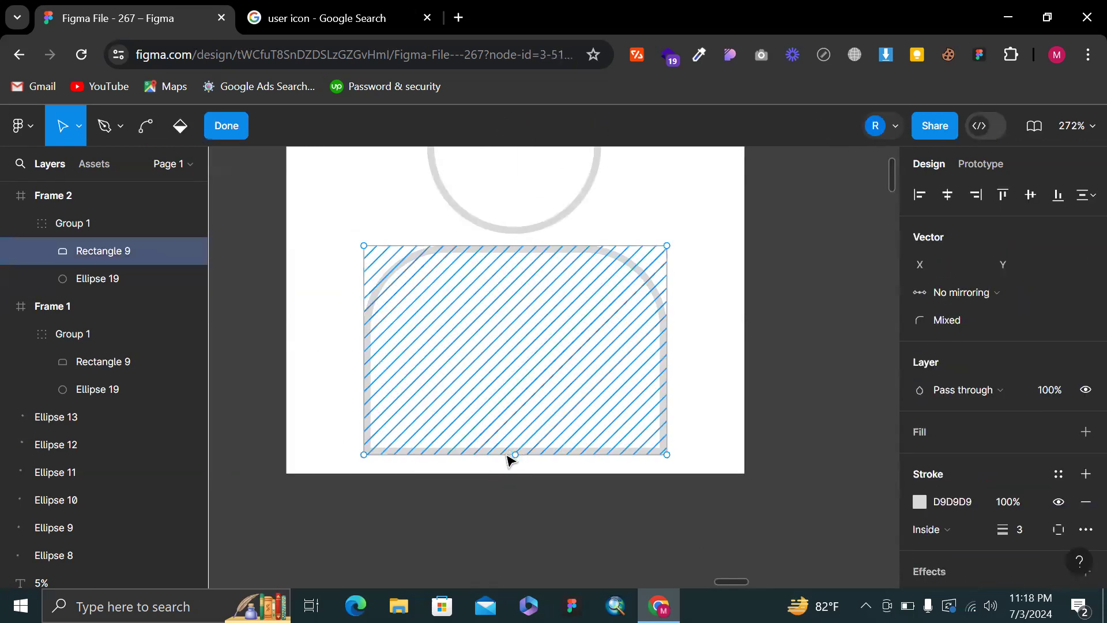
pyautogui.click(516, 454)
pyautogui.press('Delete')
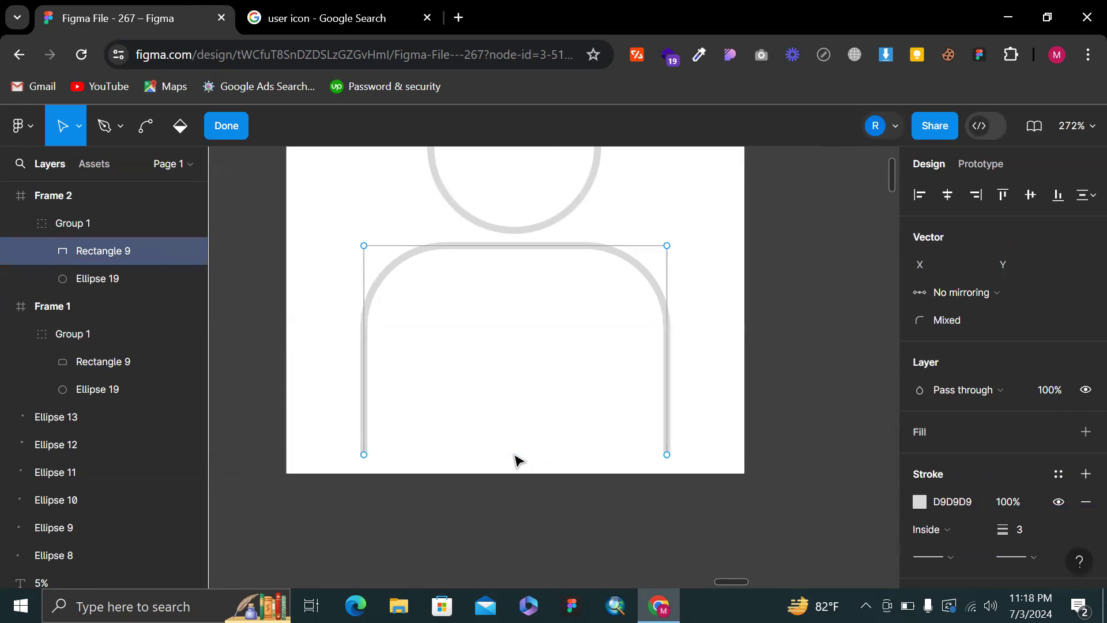
pyautogui.click(760, 383)
pyautogui.scroll(-6, 776, 375)
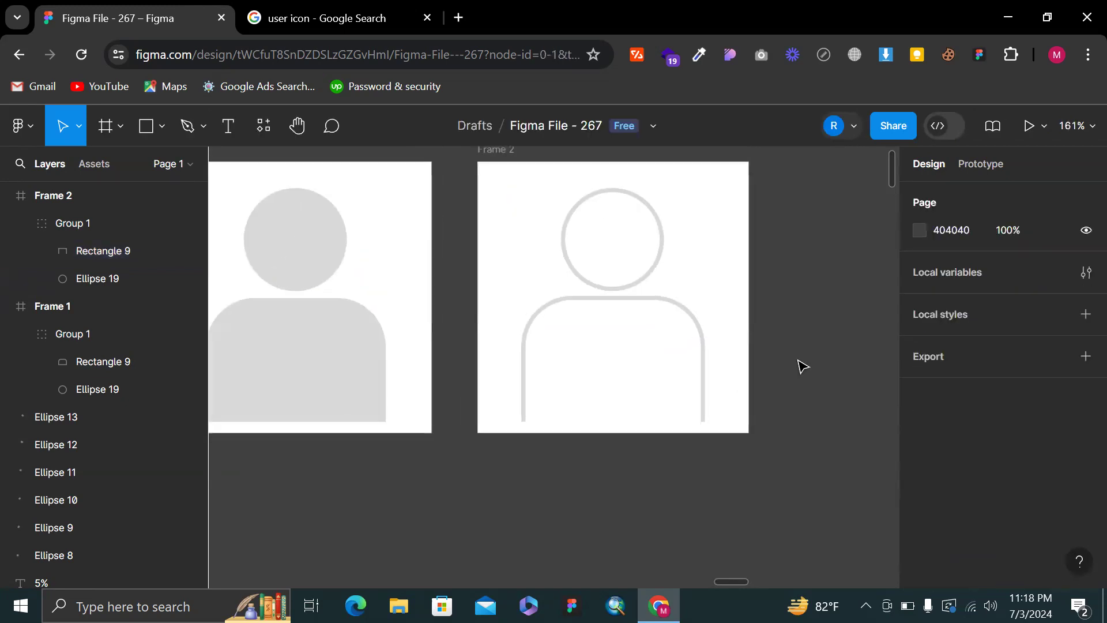
# Check the user icon reference images, then shorten the outlined body in Frame 2 to a height of 53
pyautogui.click(393, 7)
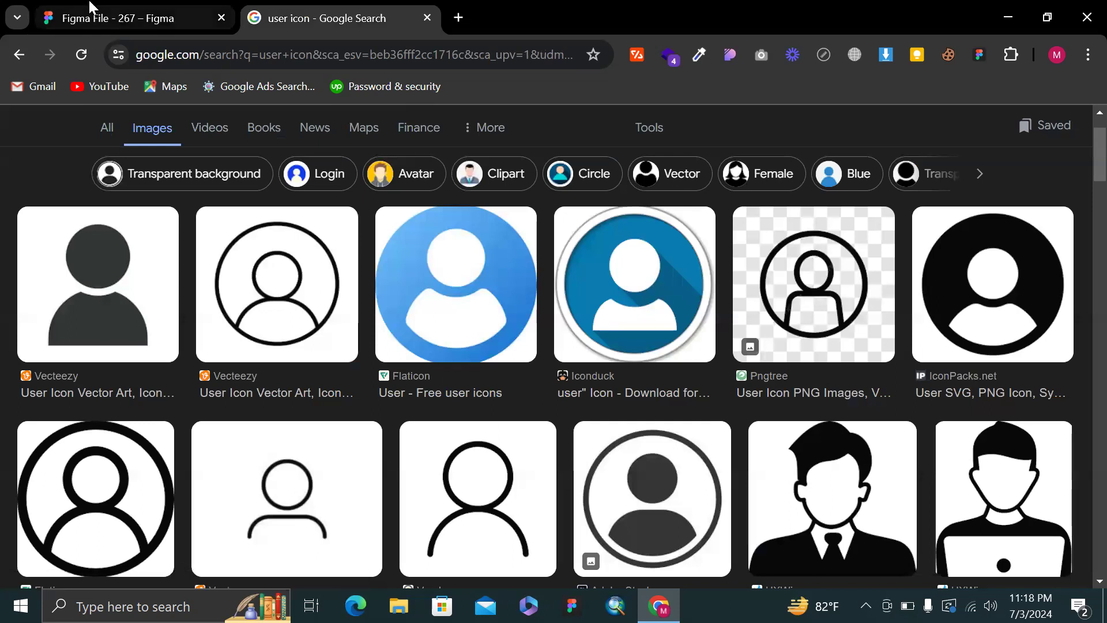
pyautogui.click(127, 18)
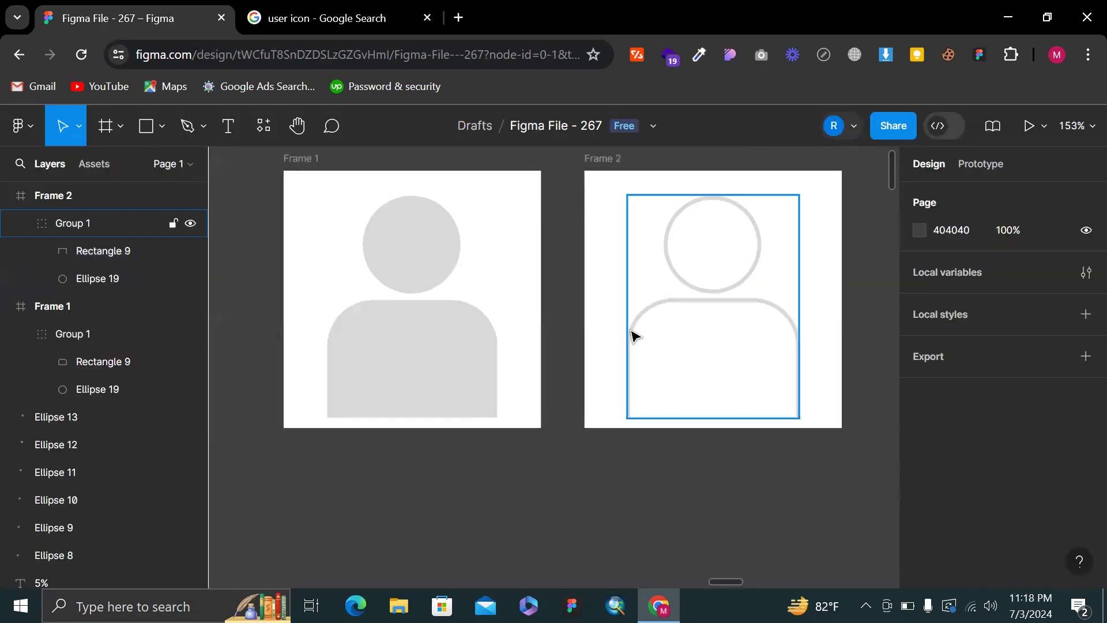
pyautogui.doubleClick(631, 327)
pyautogui.moveTo(722, 375); pyautogui.dragTo(725, 369)
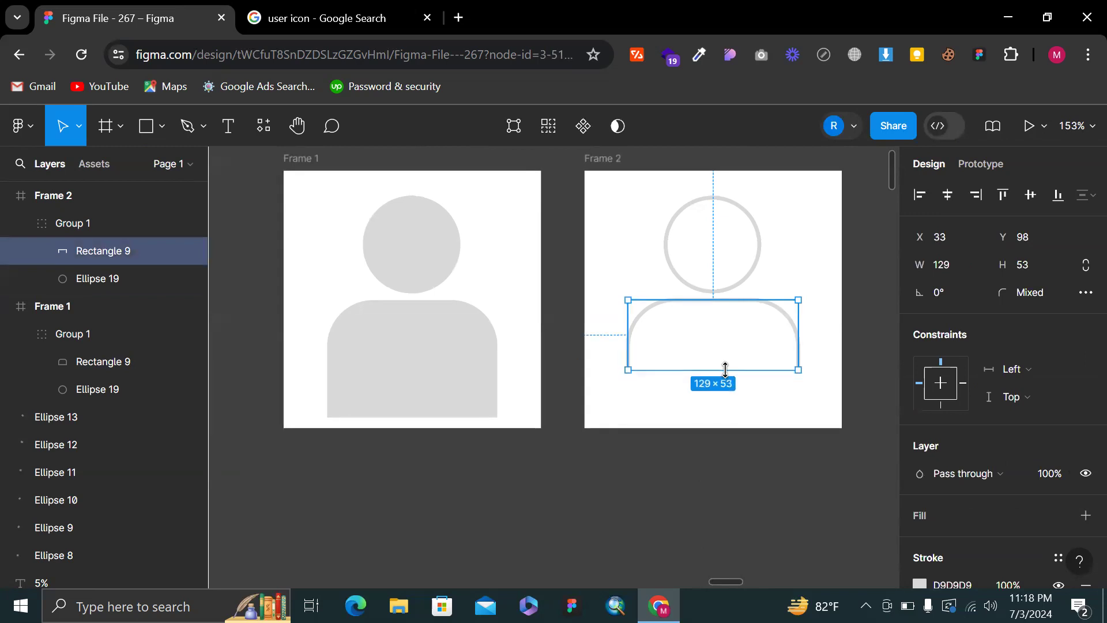
pyautogui.click(720, 430)
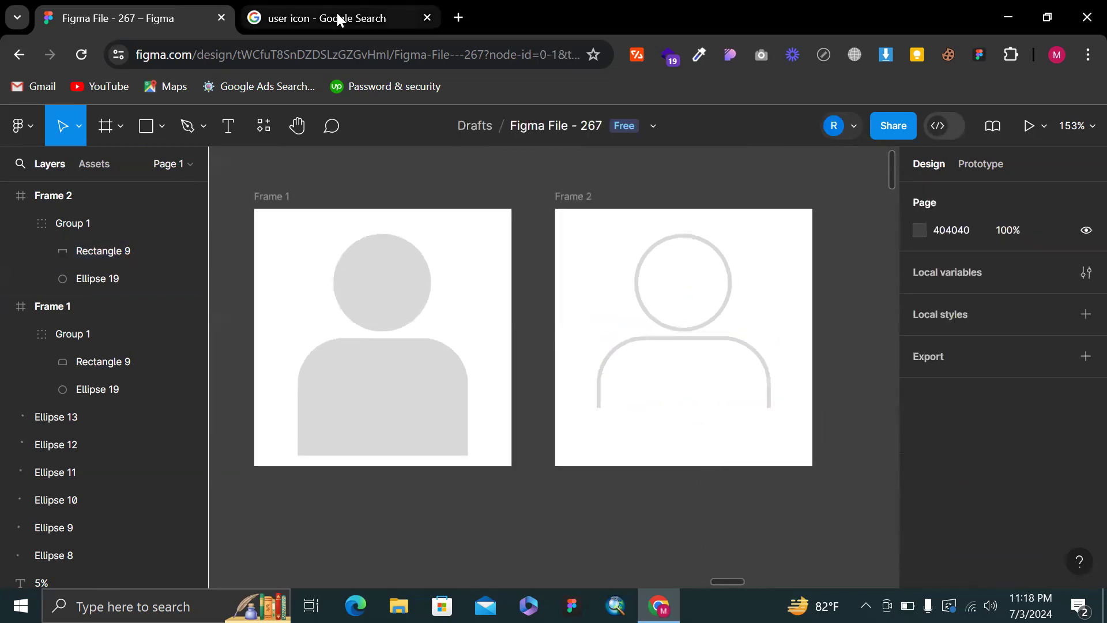
# Compare with the reference images again and set the outlined body's corner smoothing to about 58%
pyautogui.click(337, 19)
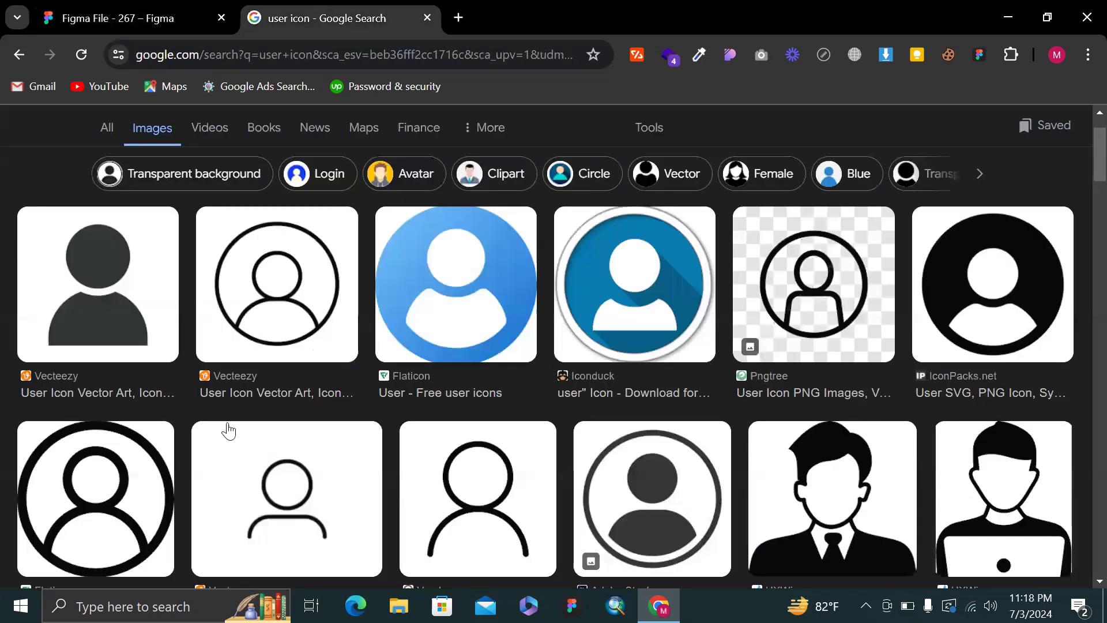
pyautogui.click(136, 7)
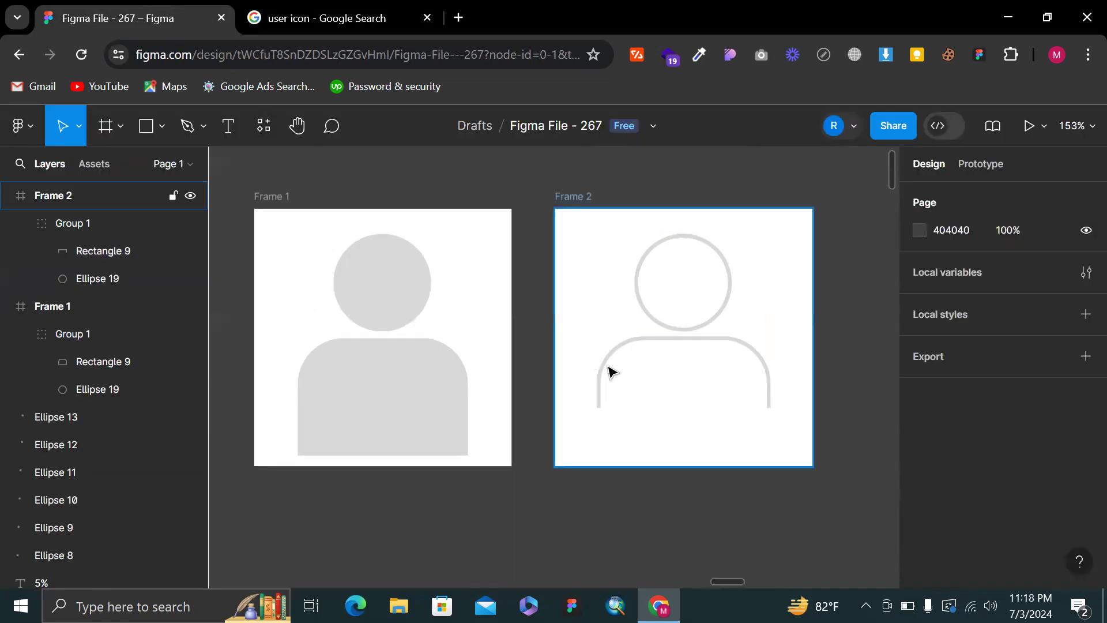
pyautogui.click(608, 369)
pyautogui.click(1038, 291)
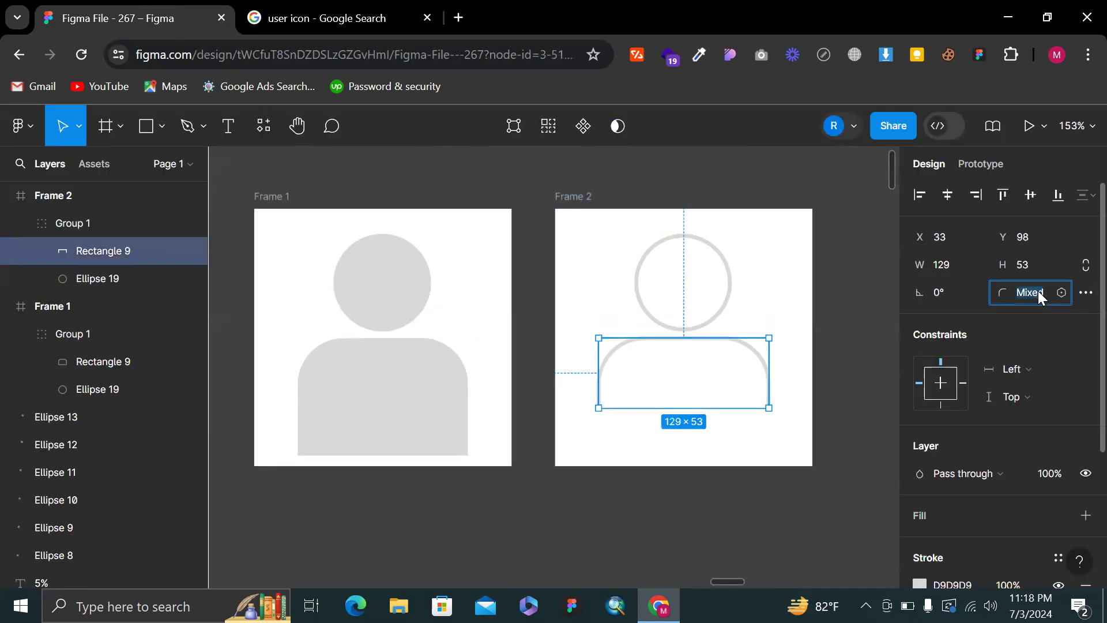
pyautogui.click(1086, 294)
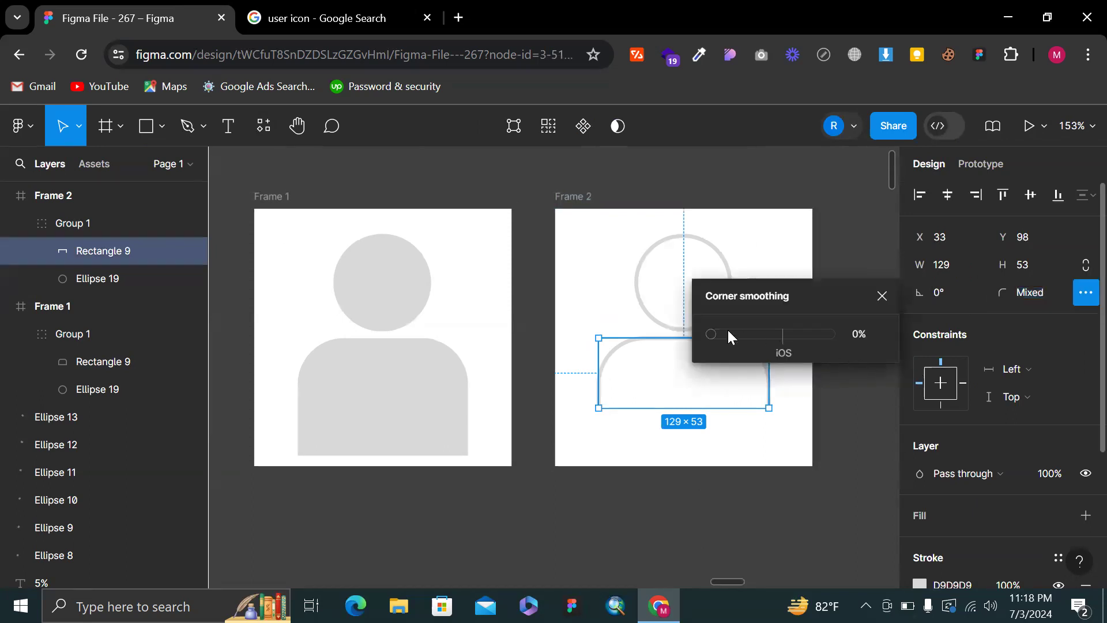
pyautogui.moveTo(715, 335); pyautogui.dragTo(780, 335)
pyautogui.scroll(3, 603, 398)
pyautogui.scroll(2, 606, 338)
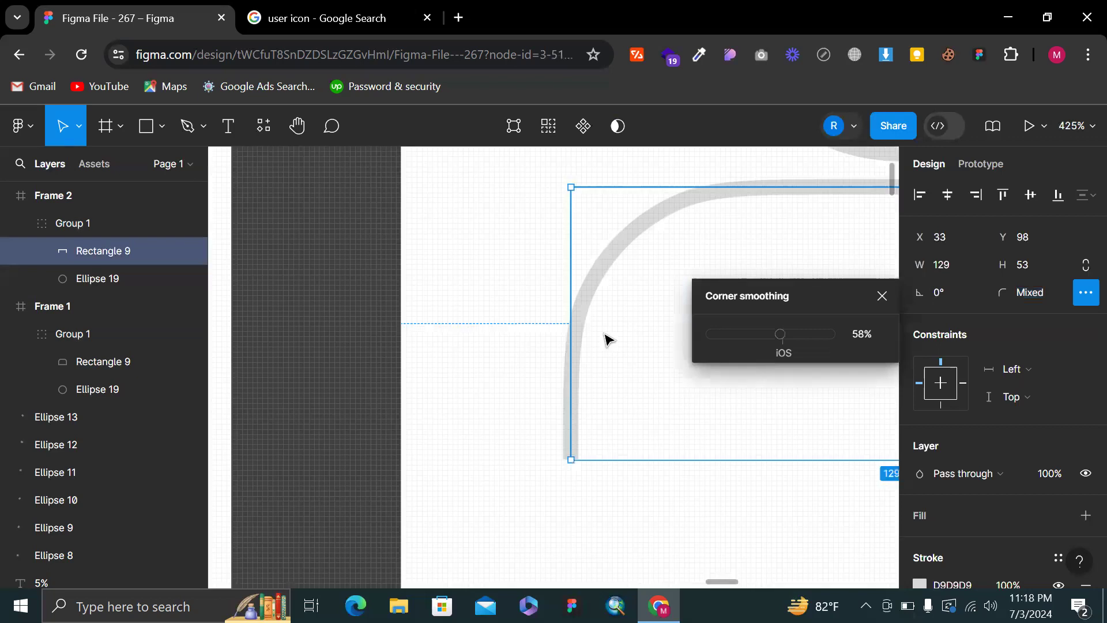
# Open the outlined body for vector editing and set its lower-left end point's corner radius to 5
pyautogui.doubleClick(594, 325)
pyautogui.scroll(1, 590, 322)
pyautogui.press('ctrl')
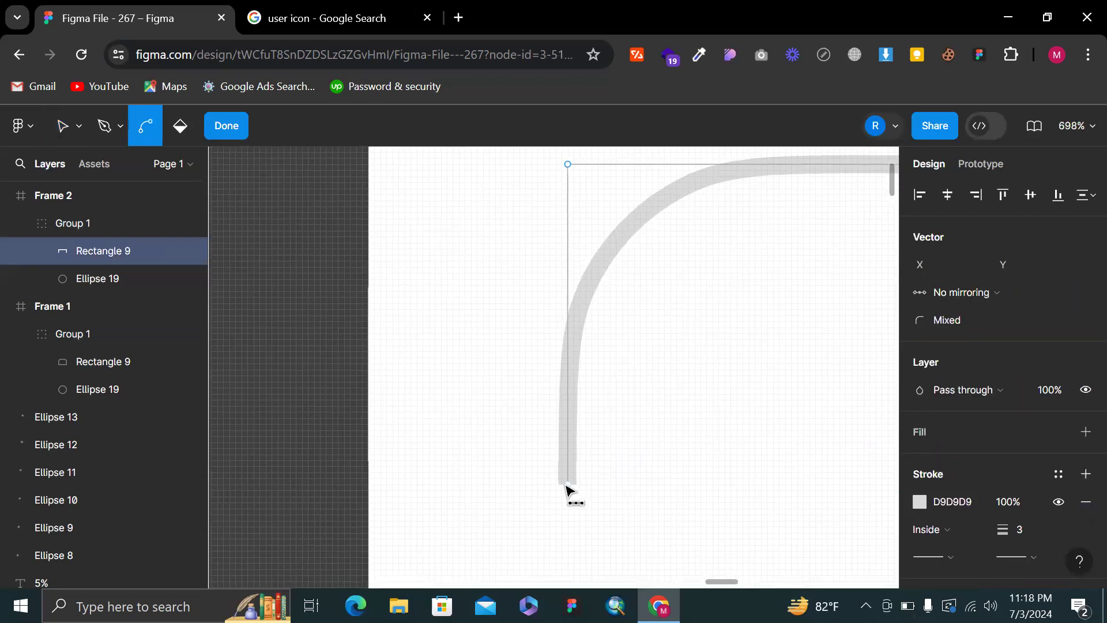
pyautogui.click(957, 327)
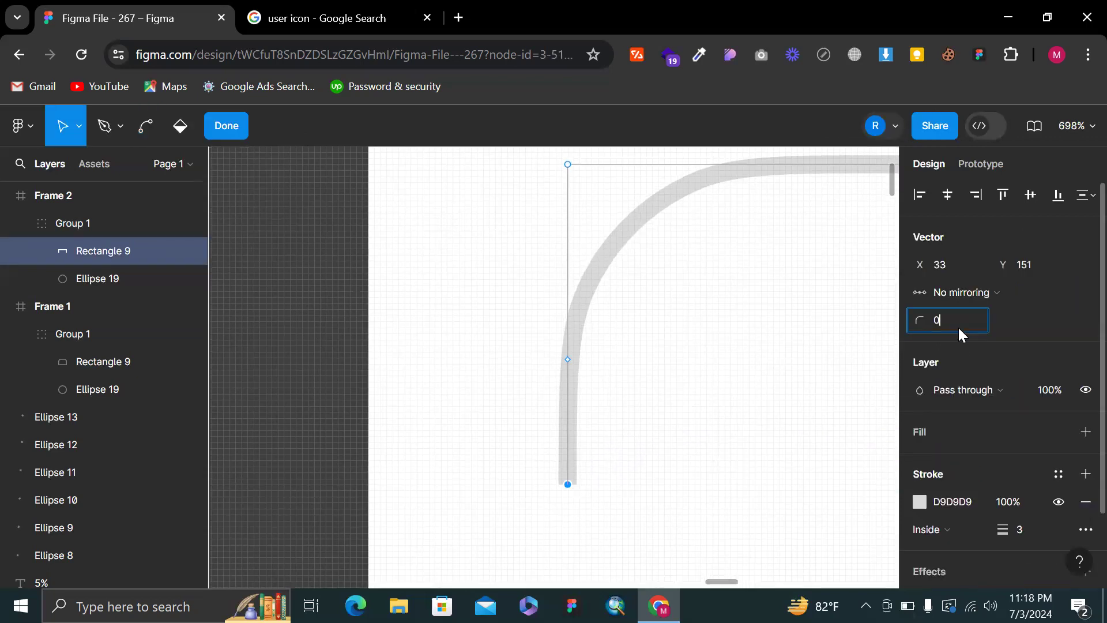
pyautogui.write('2')
pyautogui.press('Return')
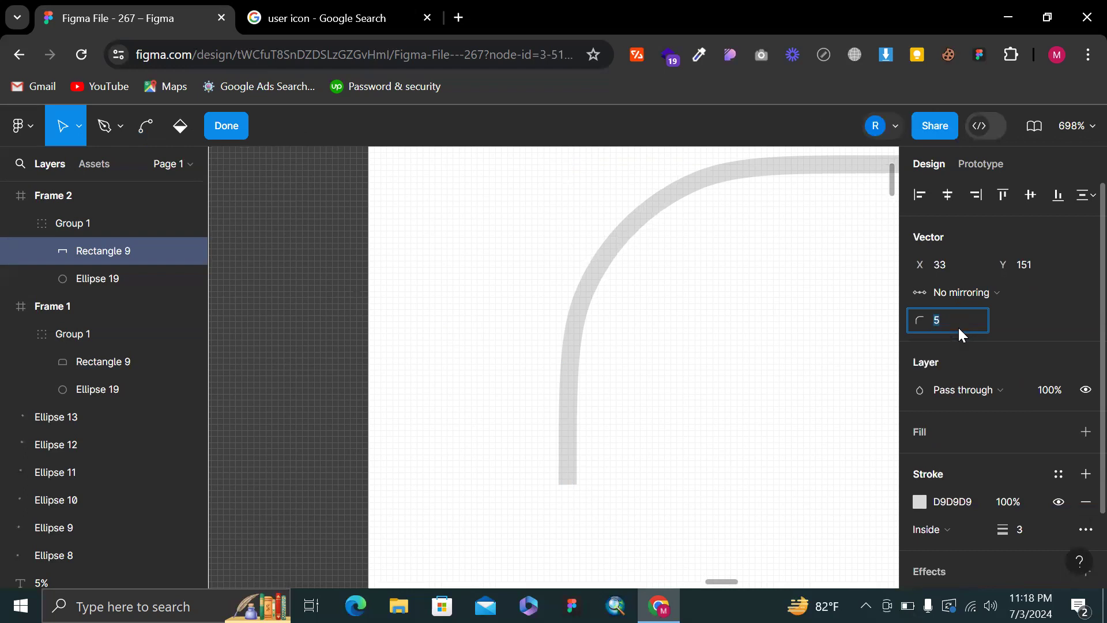
pyautogui.press('Down')
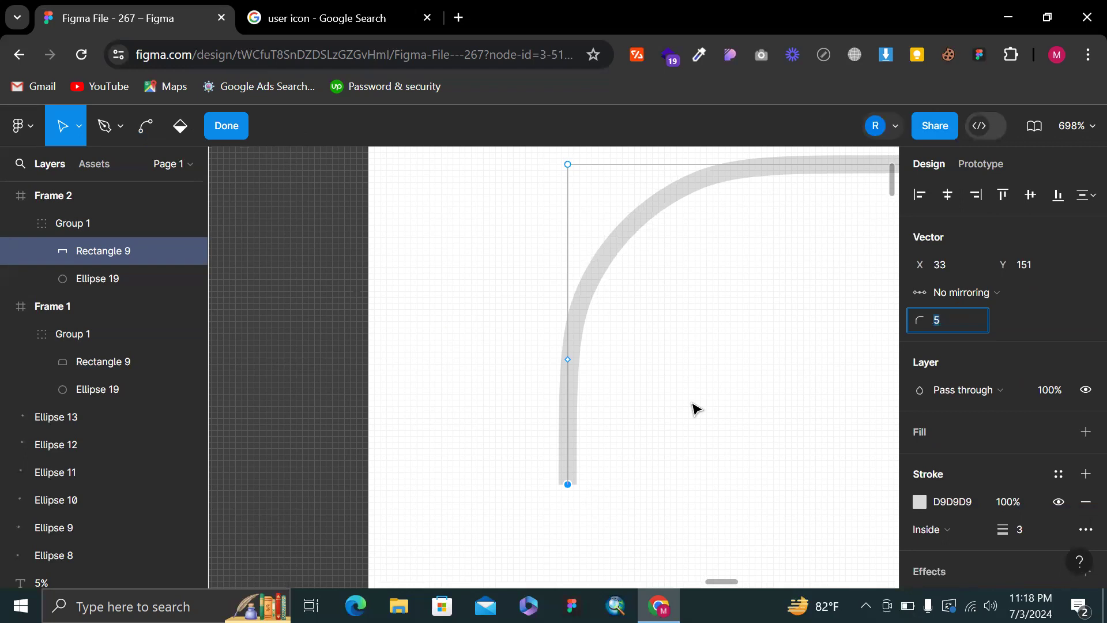
# Reopen the outlined body for vector editing and examine the rounding of its lower-left end point up close
pyautogui.scroll(5, 584, 457)
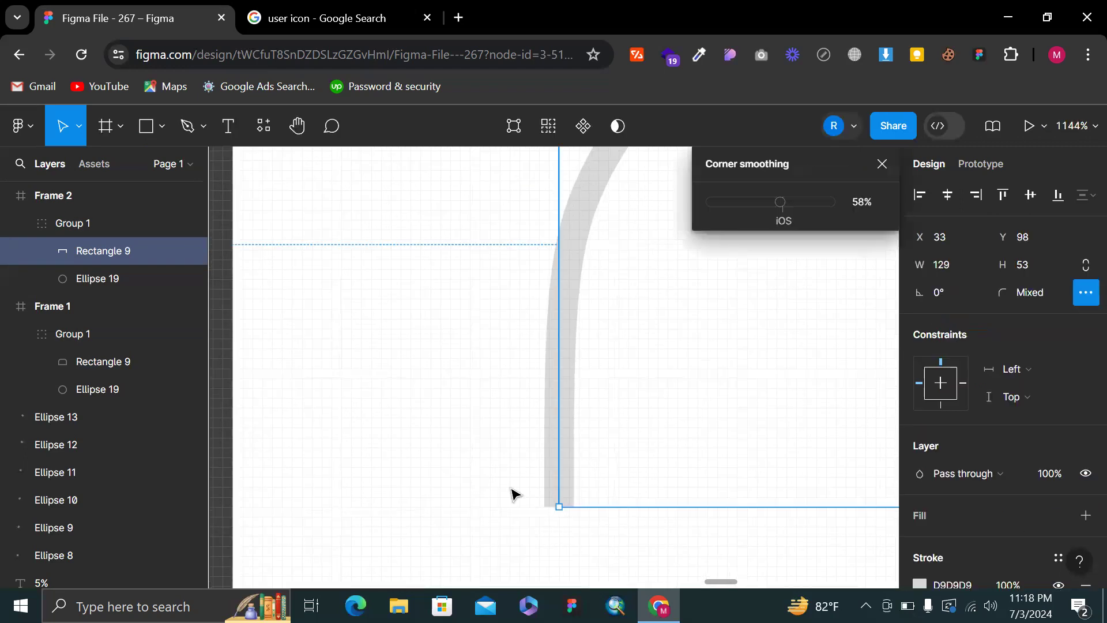
pyautogui.click(536, 501)
pyautogui.click(561, 490)
pyautogui.doubleClick(559, 496)
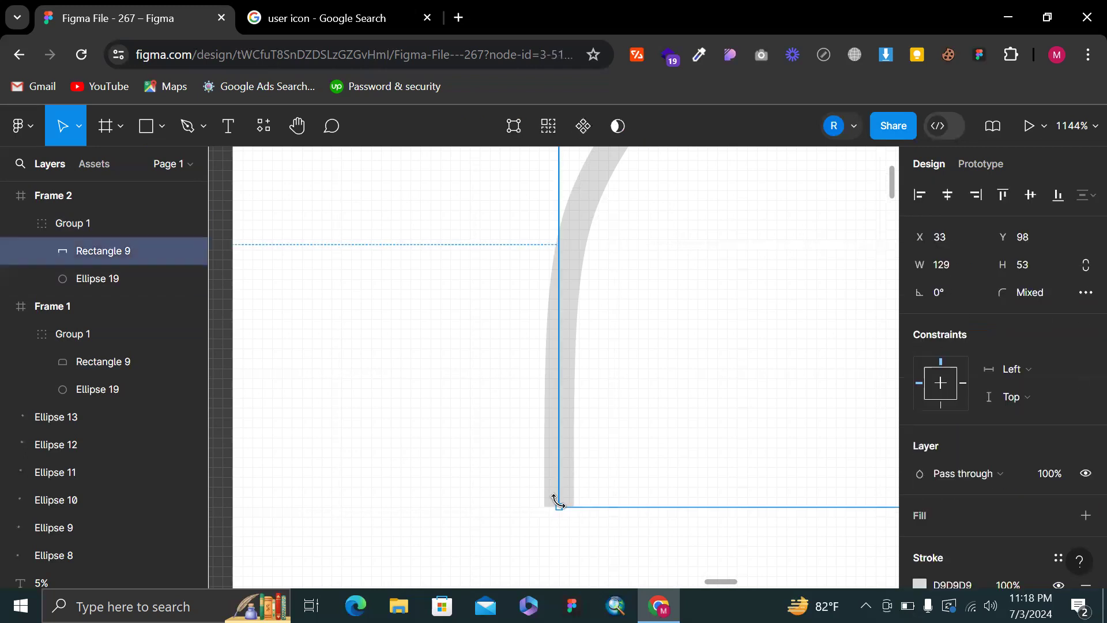
pyautogui.doubleClick(565, 460)
pyautogui.scroll(3, 566, 496)
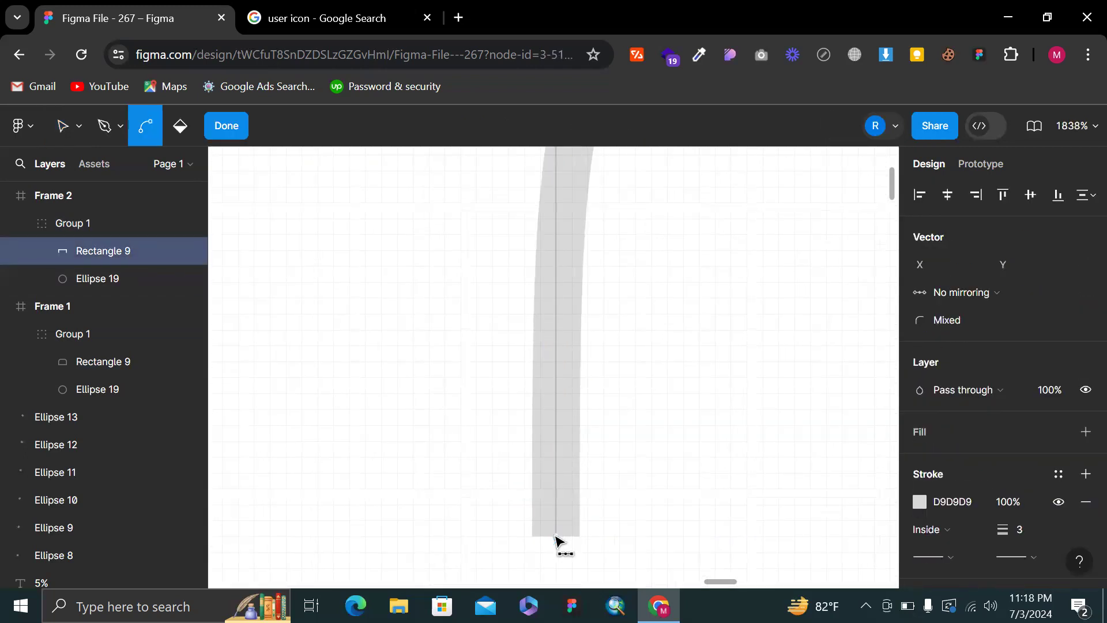
pyautogui.click(556, 535)
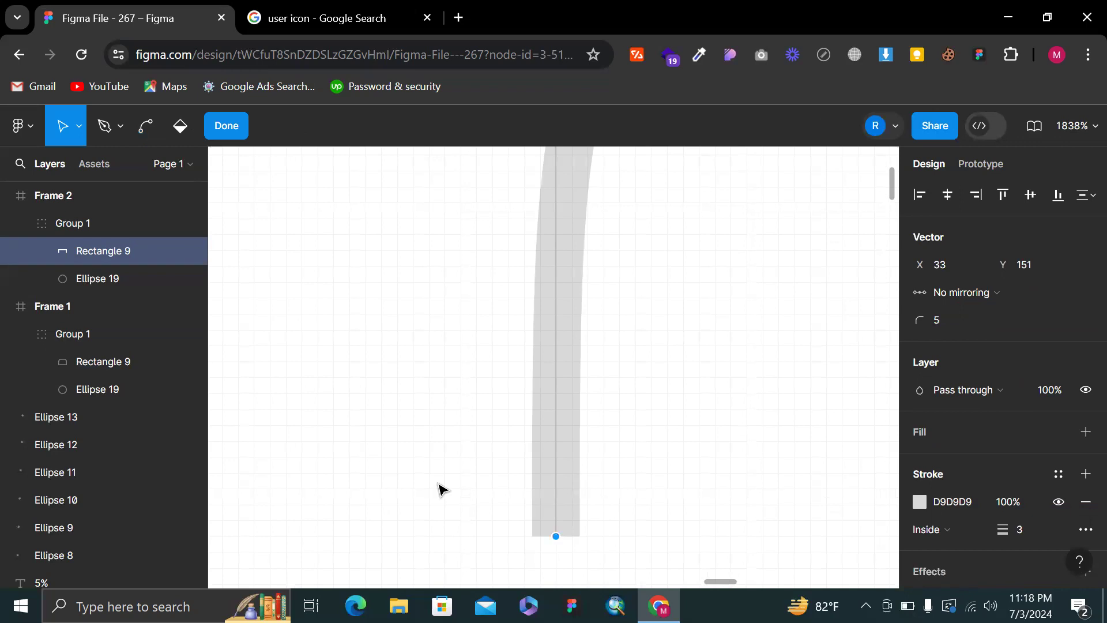
pyautogui.press('Escape')
pyautogui.scroll(-10, 439, 490)
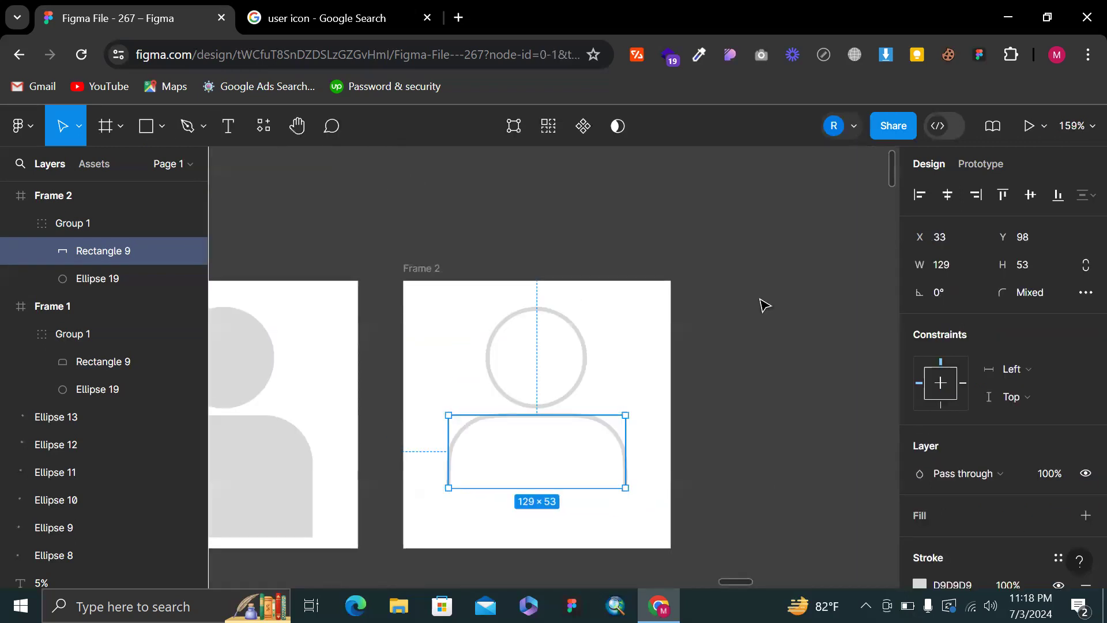
pyautogui.click(765, 306)
pyautogui.scroll(-3, 734, 327)
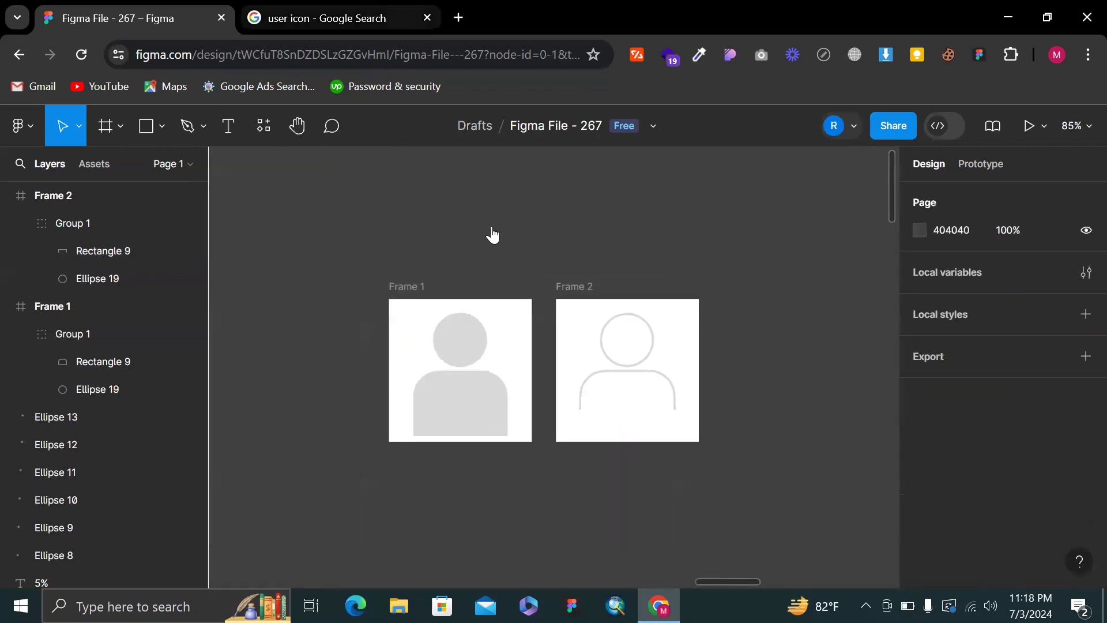
pyautogui.hotkey('ctrl', 'Tab')
pyautogui.click(167, 9)
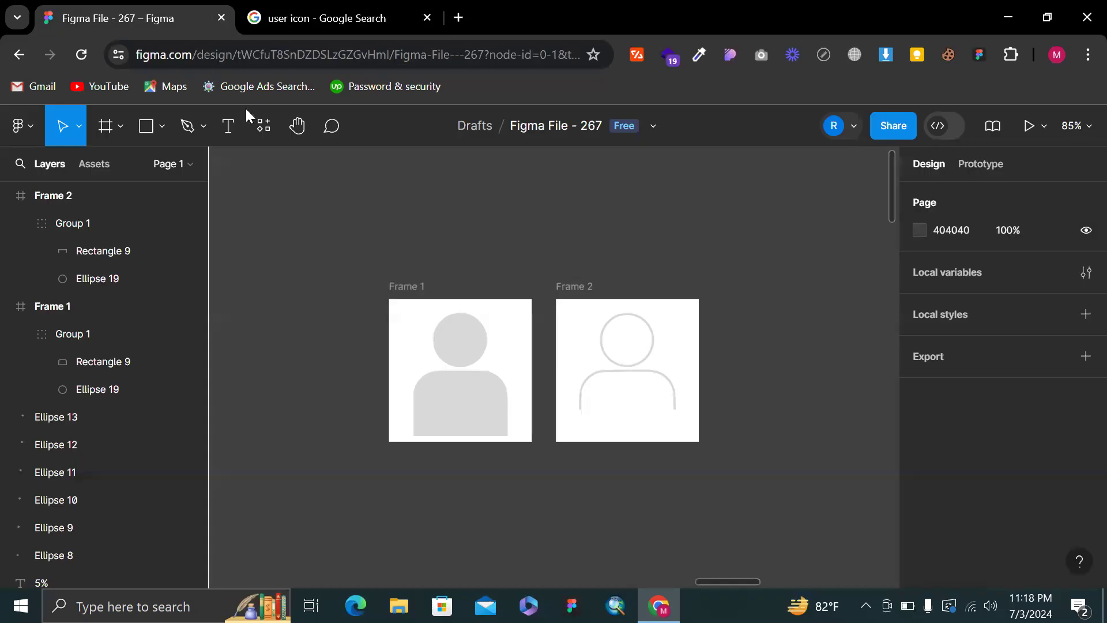
pyautogui.click(405, 300)
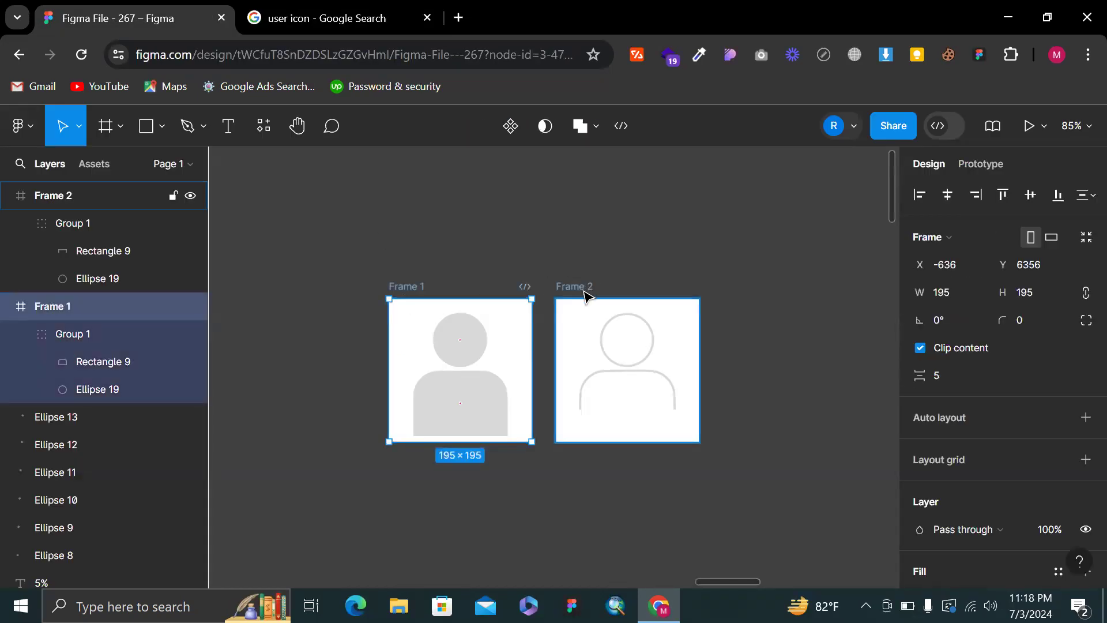
pyautogui.keyDown('shift'); pyautogui.click(583, 294); pyautogui.keyUp('shift')
pyautogui.click(484, 242)
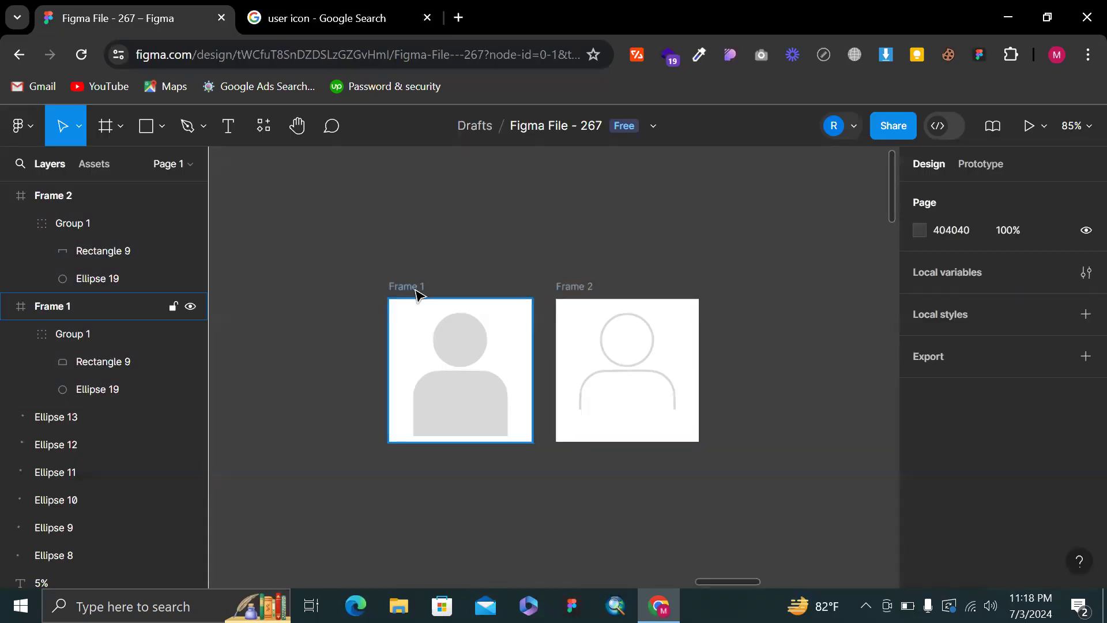
# Duplicate Frame 1 and place the copy directly below it at about Y 6591
pyautogui.click(418, 321)
pyautogui.hotkey('ctrl', 'd')
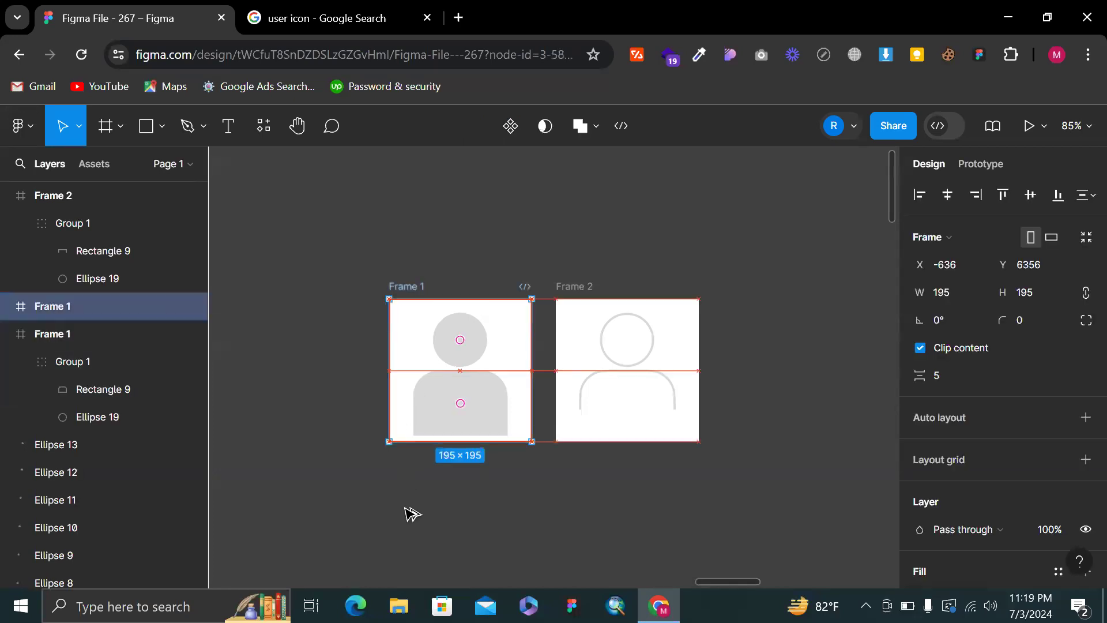
pyautogui.scroll(-1, 407, 519)
pyautogui.moveTo(402, 462); pyautogui.dragTo(404, 425)
pyautogui.scroll(-4, 410, 427)
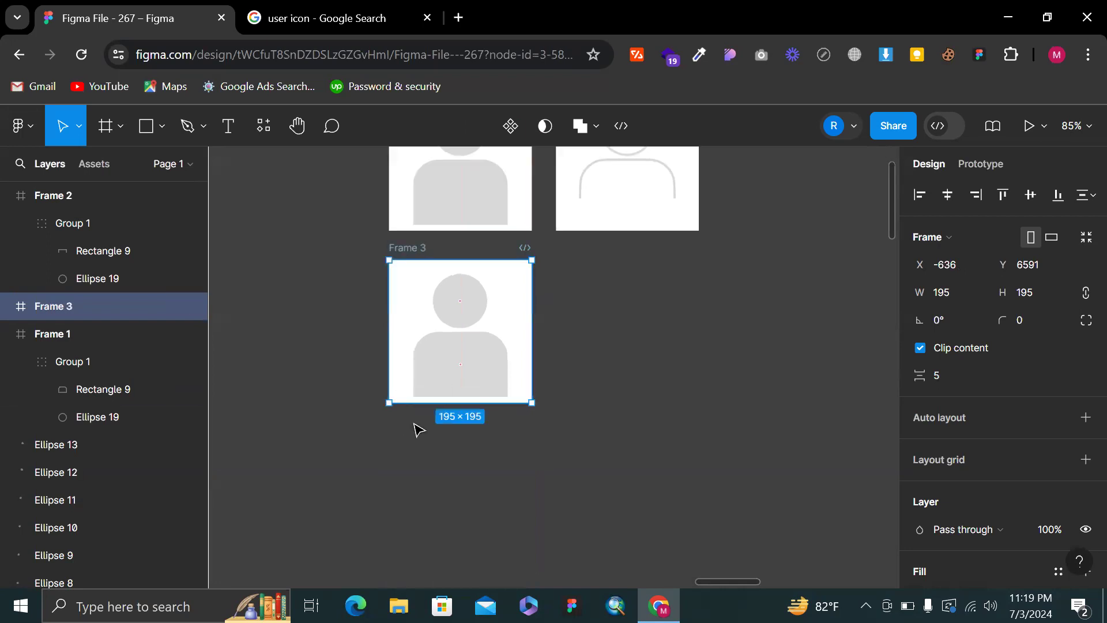
# Delete the user icon group from Frame 3, leaving an empty white frame
pyautogui.click(454, 345)
pyautogui.press('Delete')
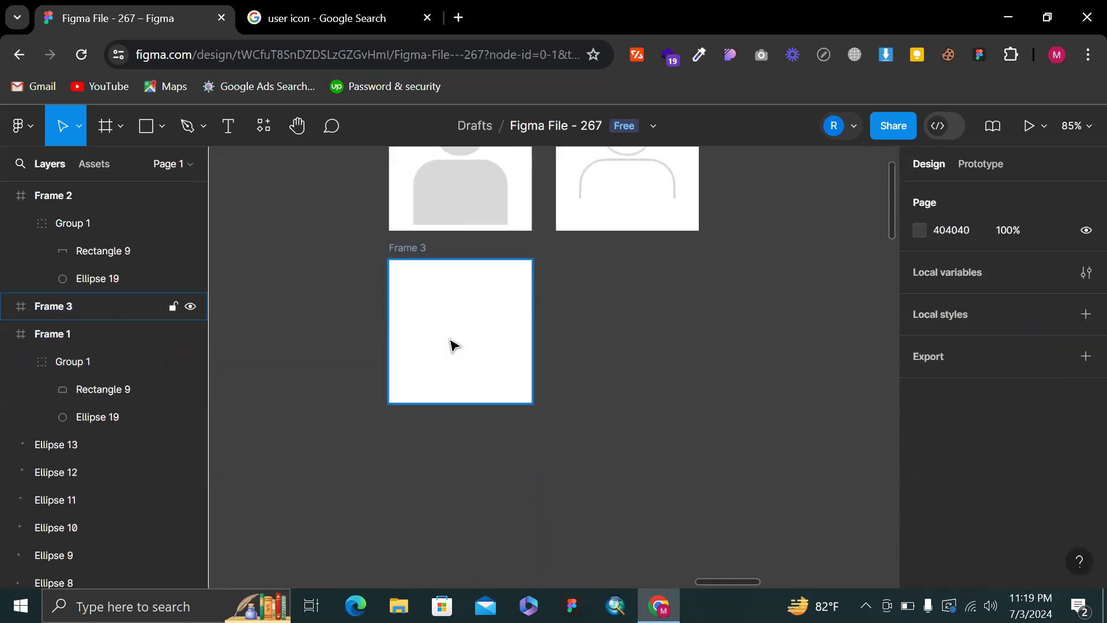
pyautogui.scroll(5, 453, 345)
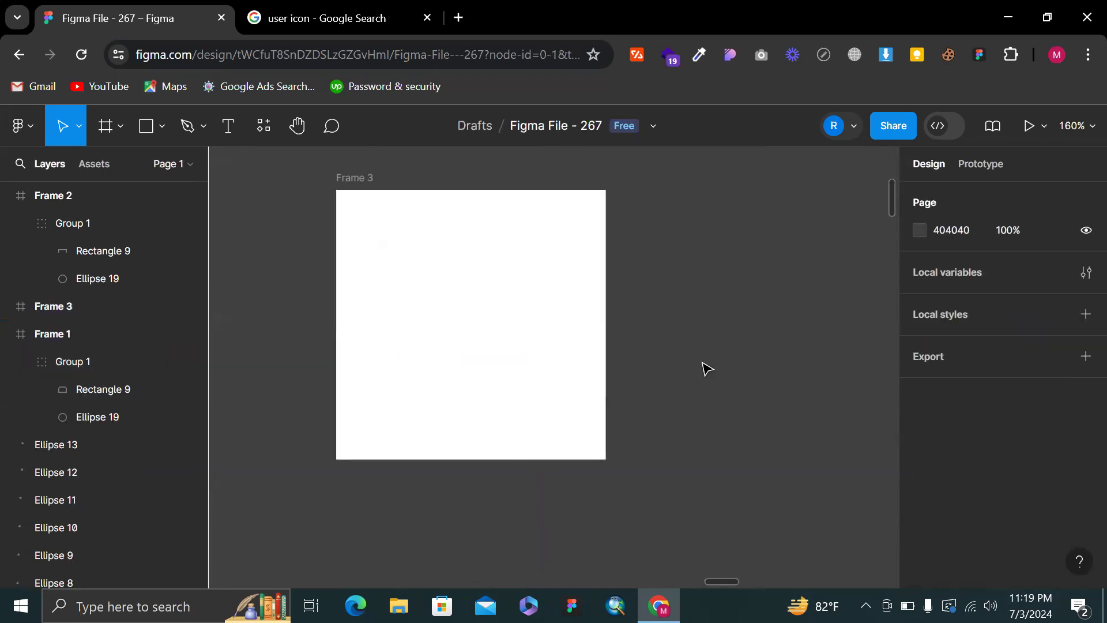
pyautogui.scroll(3, 703, 365)
pyautogui.scroll(2, 703, 364)
pyautogui.hscroll(-2, 702, 365)
pyautogui.scroll(-5, 702, 364)
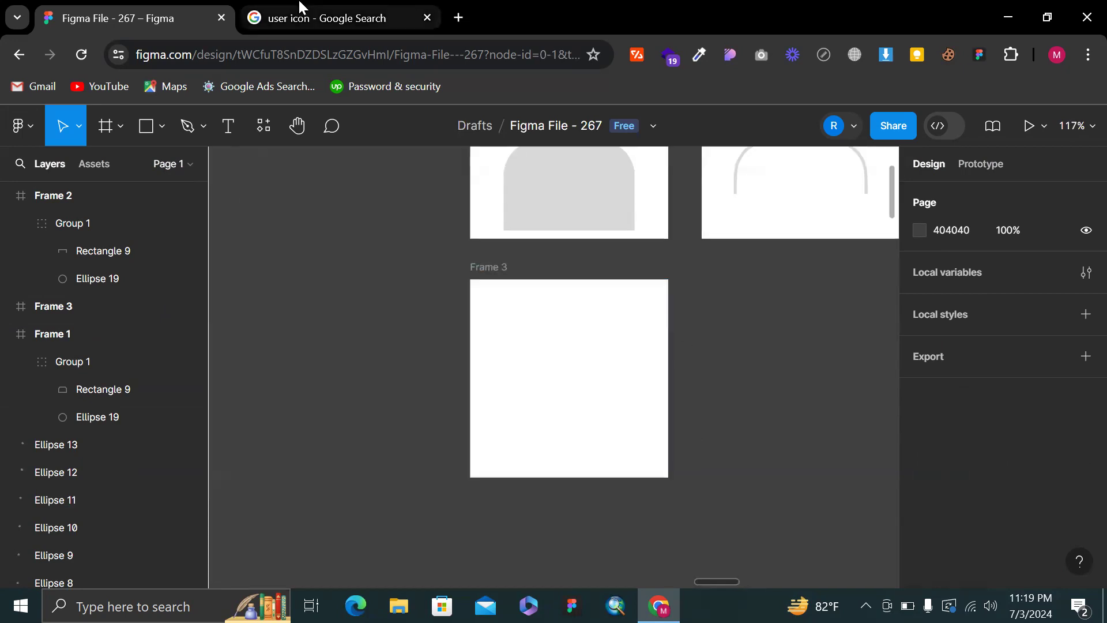
# Switch to the Google Images page and search for "eye icon" as a reference
pyautogui.click(304, 8)
pyautogui.tripleClick(300, 152)
pyautogui.write('eye icon\\')
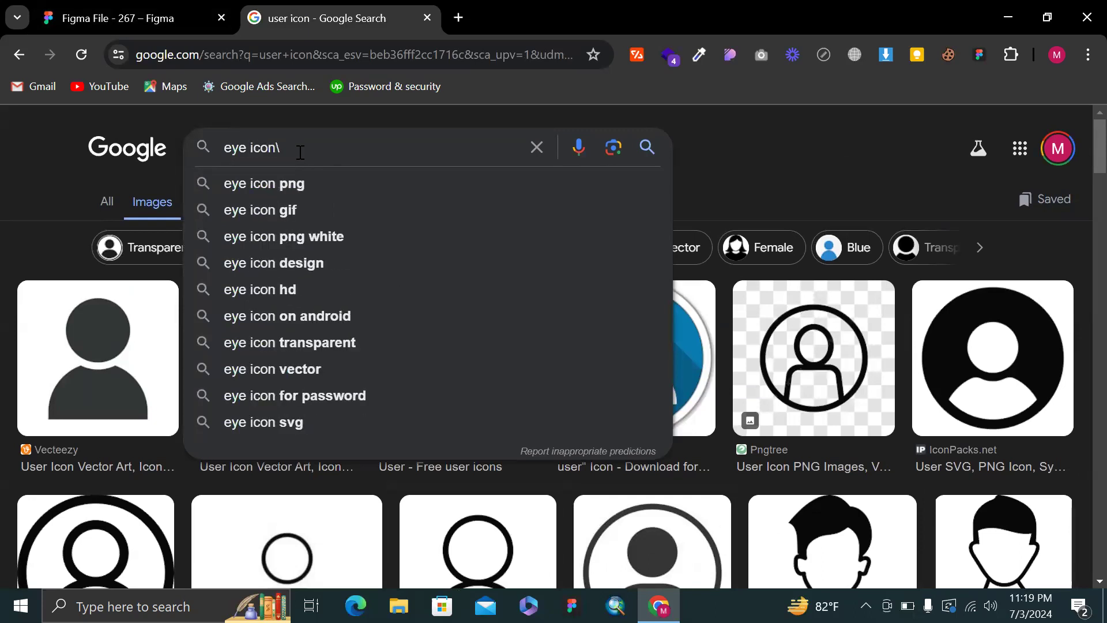
pyautogui.press('BackSpace')
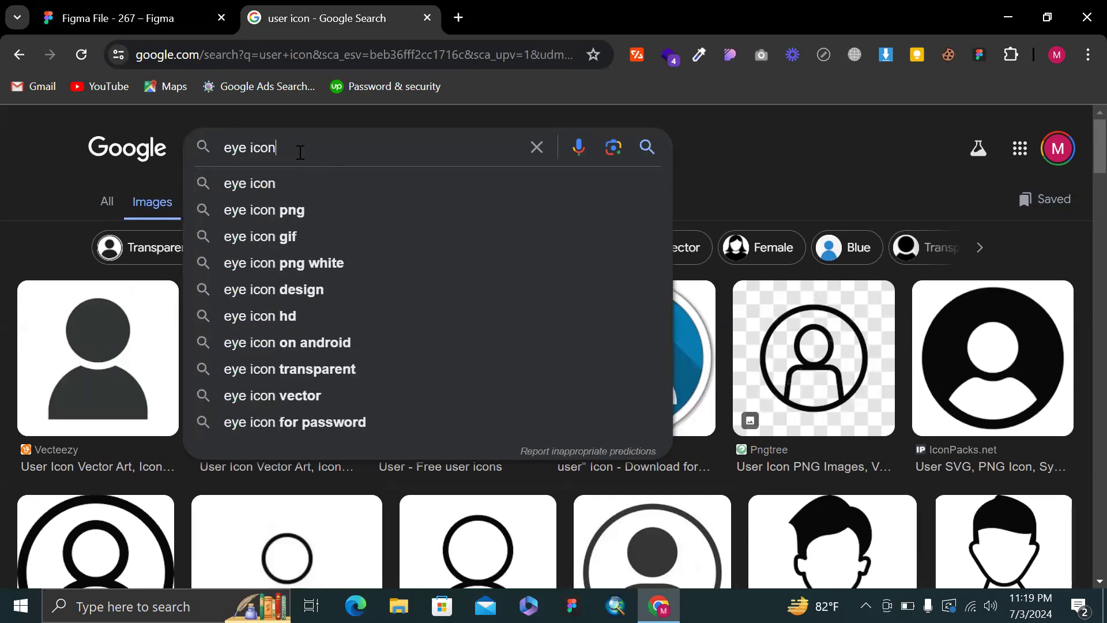
pyautogui.press('Return')
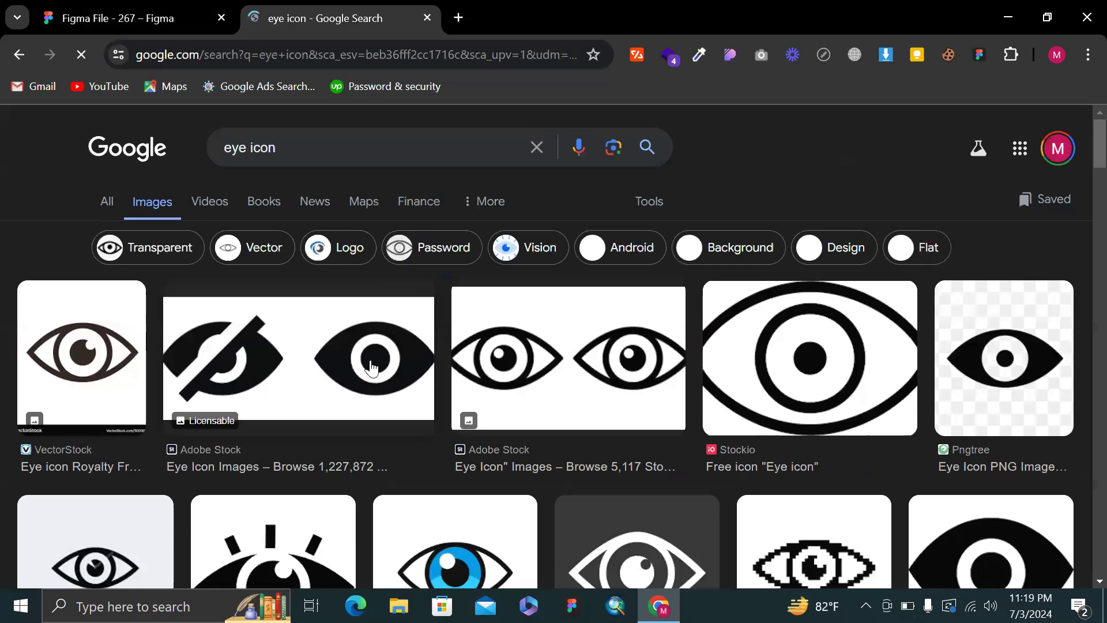
# Return to the Figma file, draw a 104 × 104 circle in Frame 3 and duplicate it straight below, overlapping by 52
pyautogui.click(163, 7)
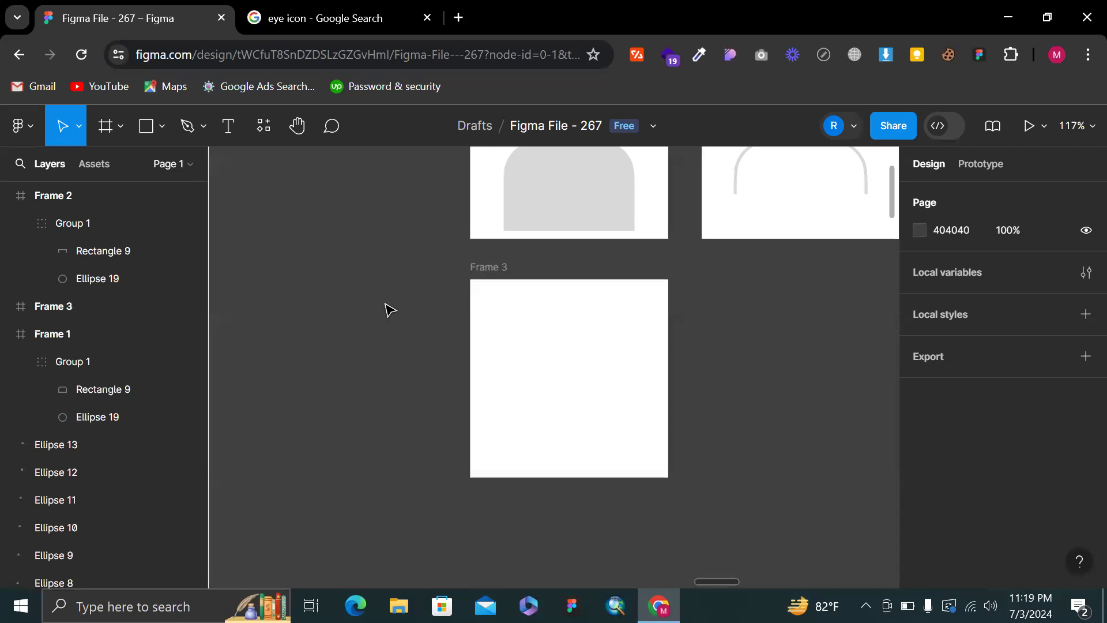
pyautogui.press('o')
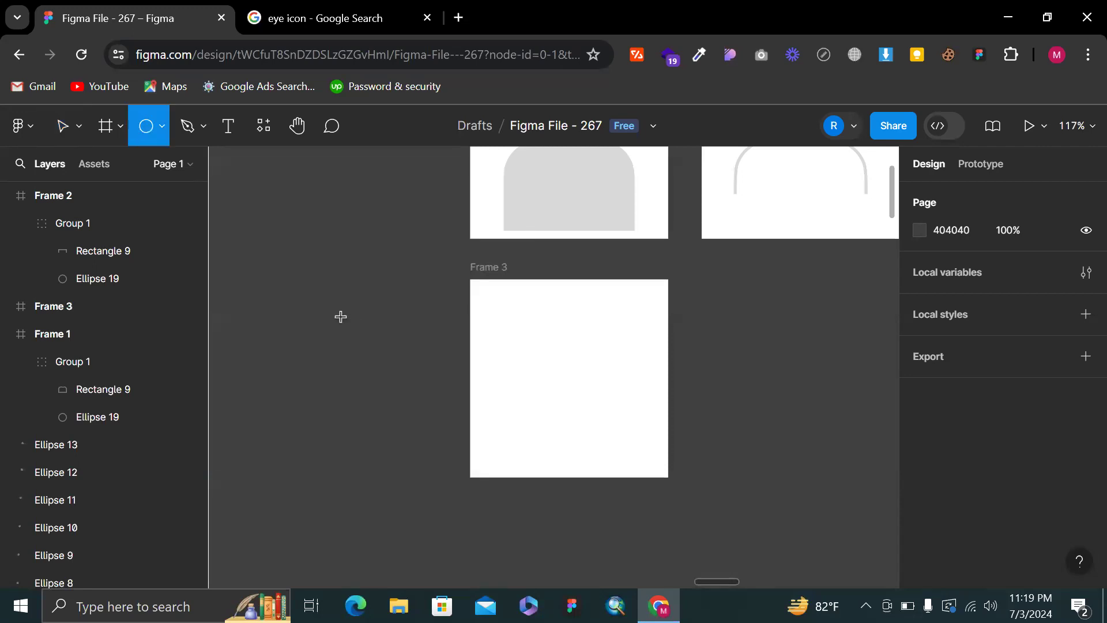
pyautogui.moveTo(505, 310)
pyautogui.mouseDown()
pyautogui.moveTo(611, 376)
pyautogui.moveTo(586, 360)
pyautogui.mouseUp()
pyautogui.scroll(5, 587, 361)
pyautogui.moveTo(458, 343); pyautogui.dragTo(486, 422)
# Select both overlapping circles and move them out of Frame 3 onto the empty canvas at X -198
pyautogui.moveTo(353, 292); pyautogui.dragTo(647, 459)
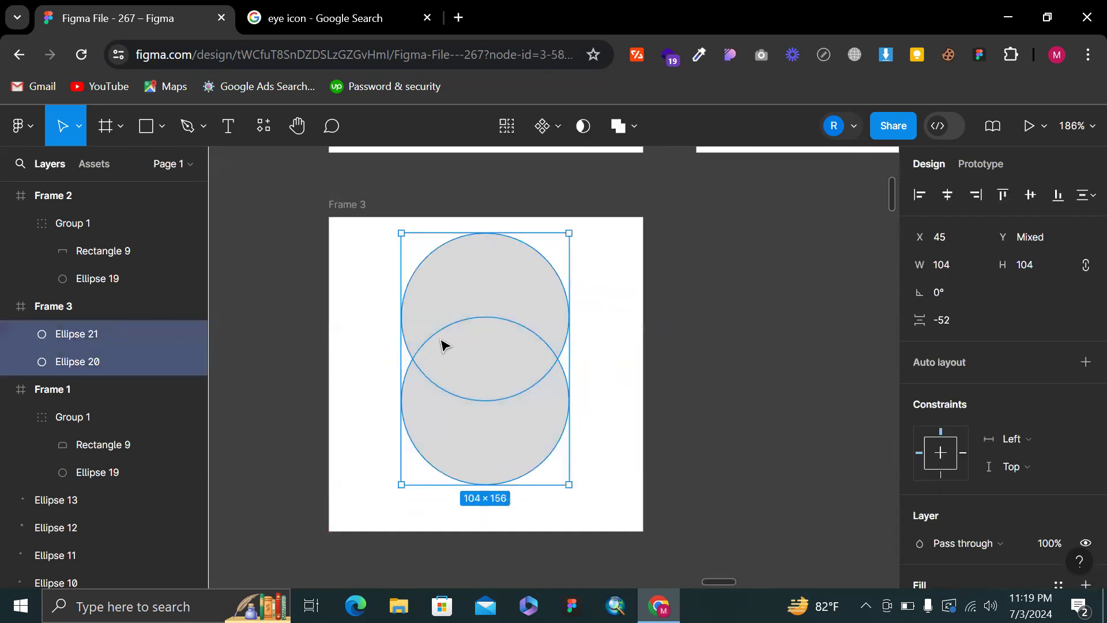
pyautogui.scroll(3, 443, 343)
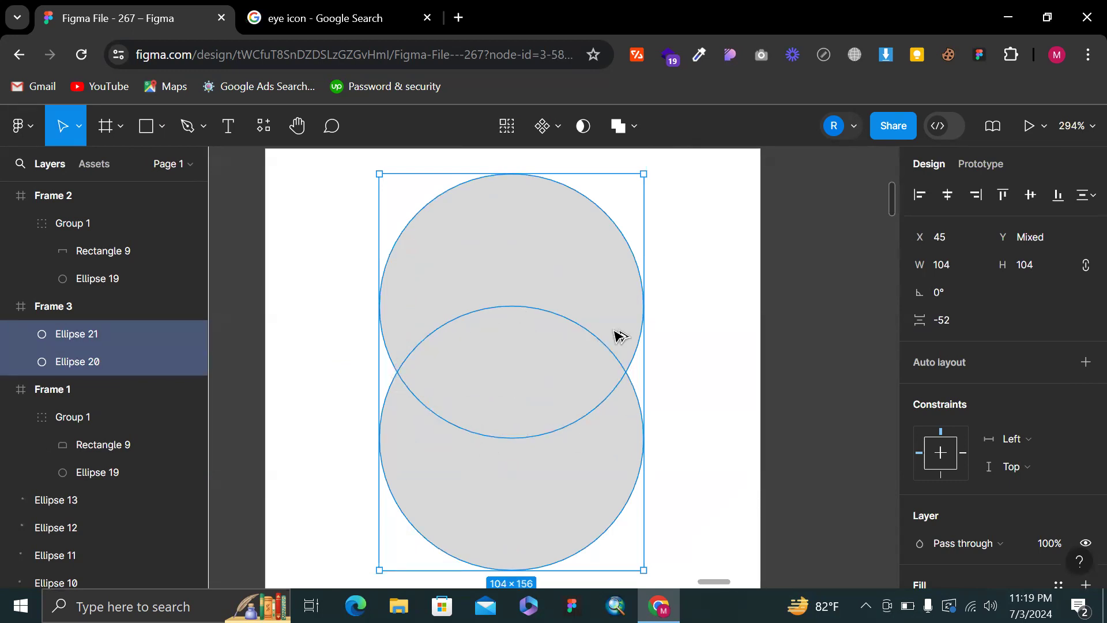
pyautogui.press('alt')
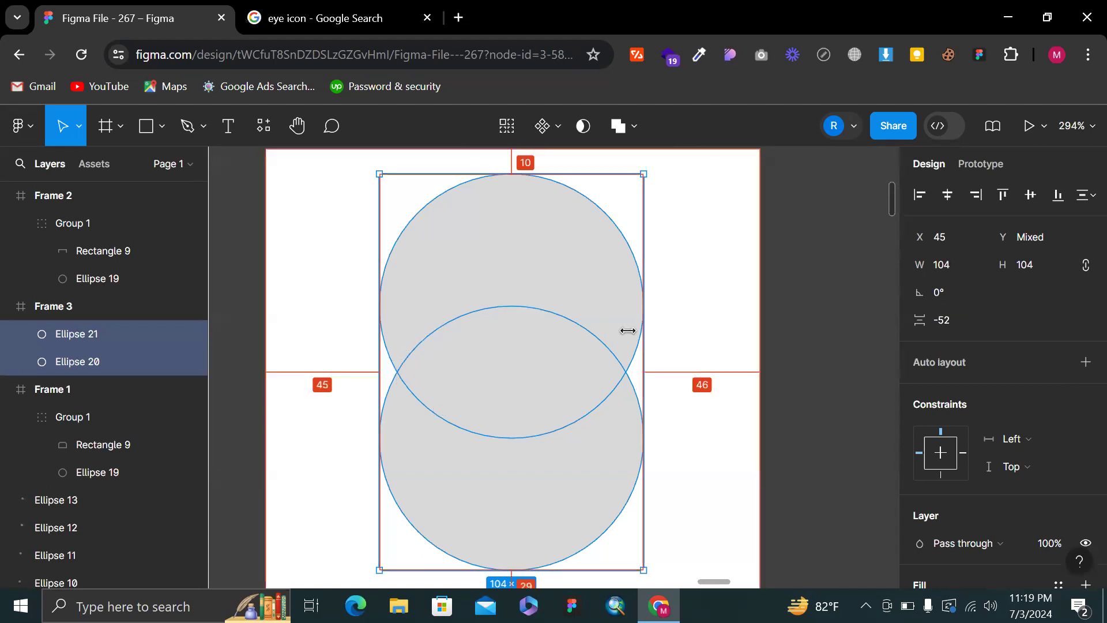
pyautogui.scroll(-5, 503, 302)
pyautogui.moveTo(493, 332); pyautogui.dragTo(801, 350)
pyautogui.hscroll(2, 801, 351)
pyautogui.hscroll(2, 807, 358)
pyautogui.scroll(5, 806, 358)
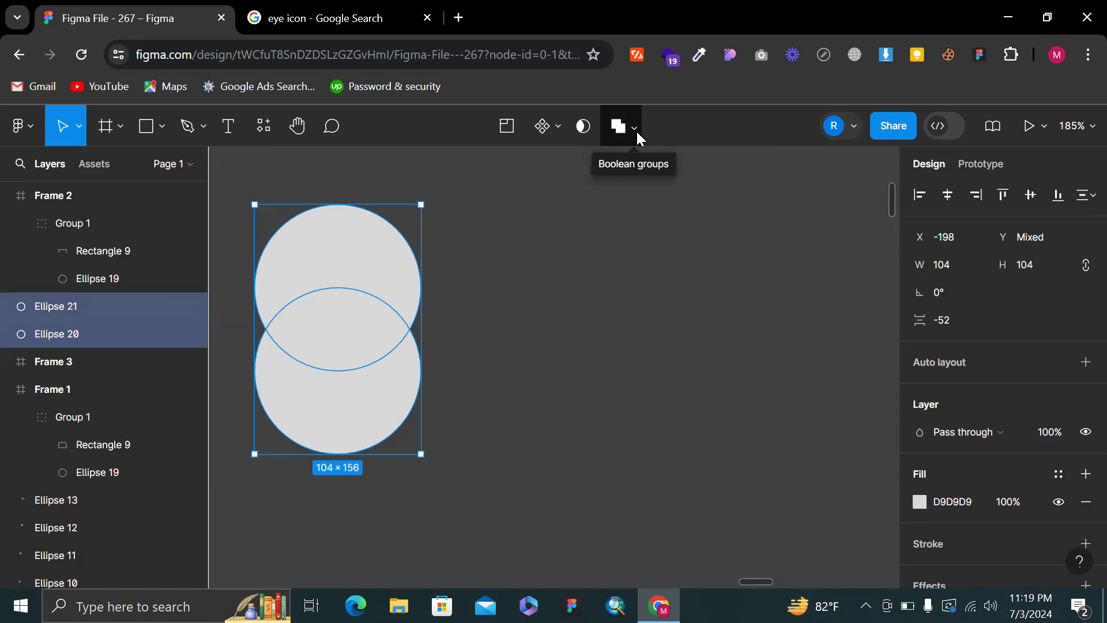
# Select the two overlapping circles and view the Boolean operations available for them
pyautogui.click(618, 411)
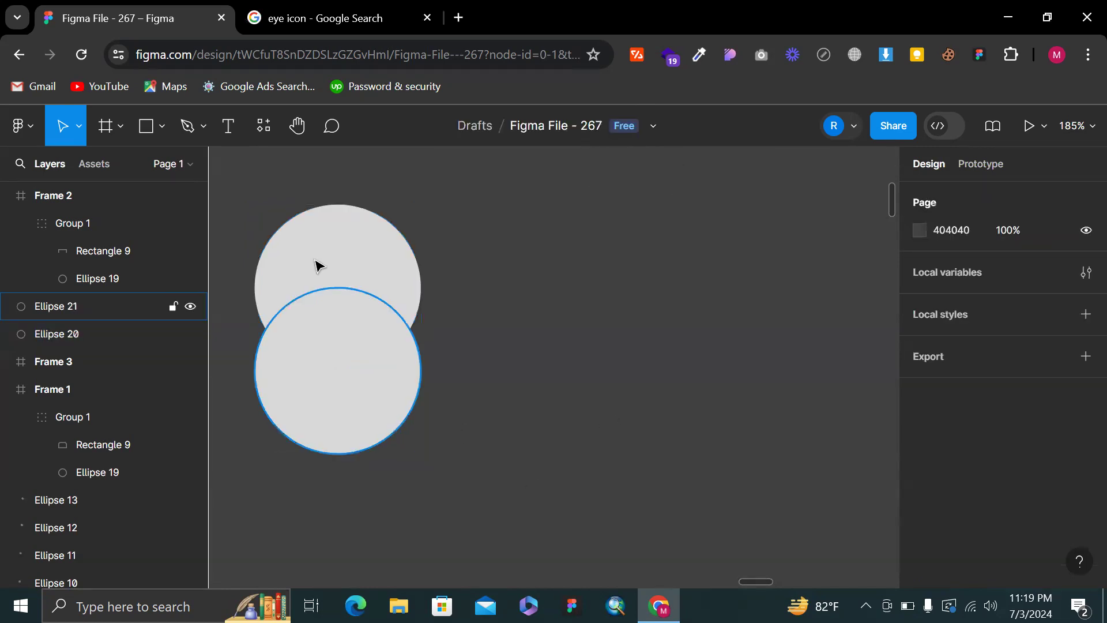
pyautogui.moveTo(247, 195); pyautogui.dragTo(484, 554)
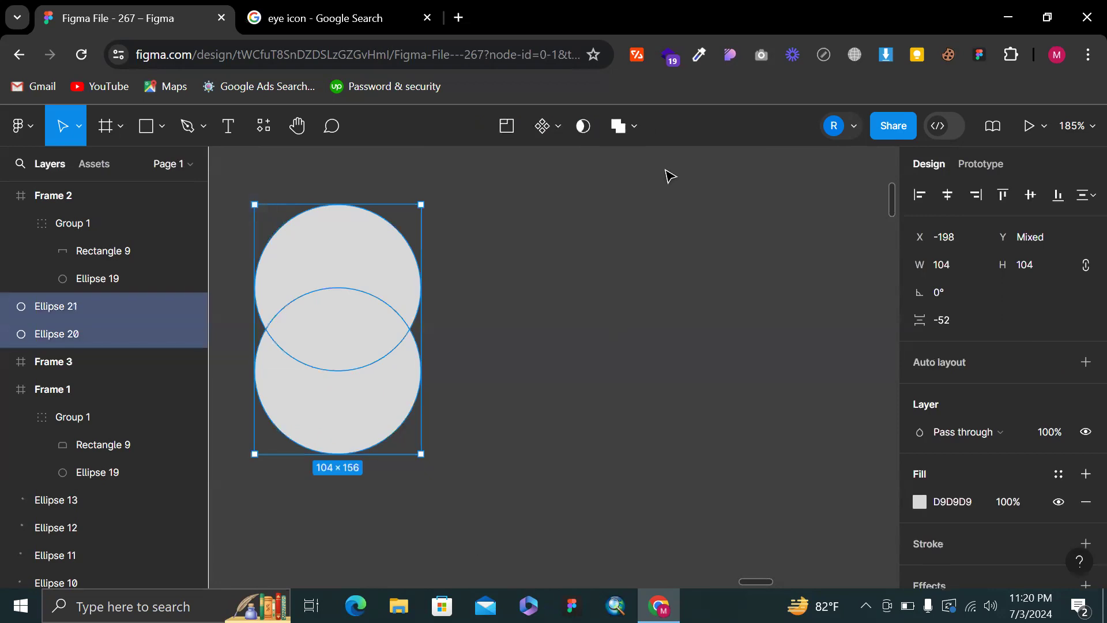
pyautogui.click(633, 133)
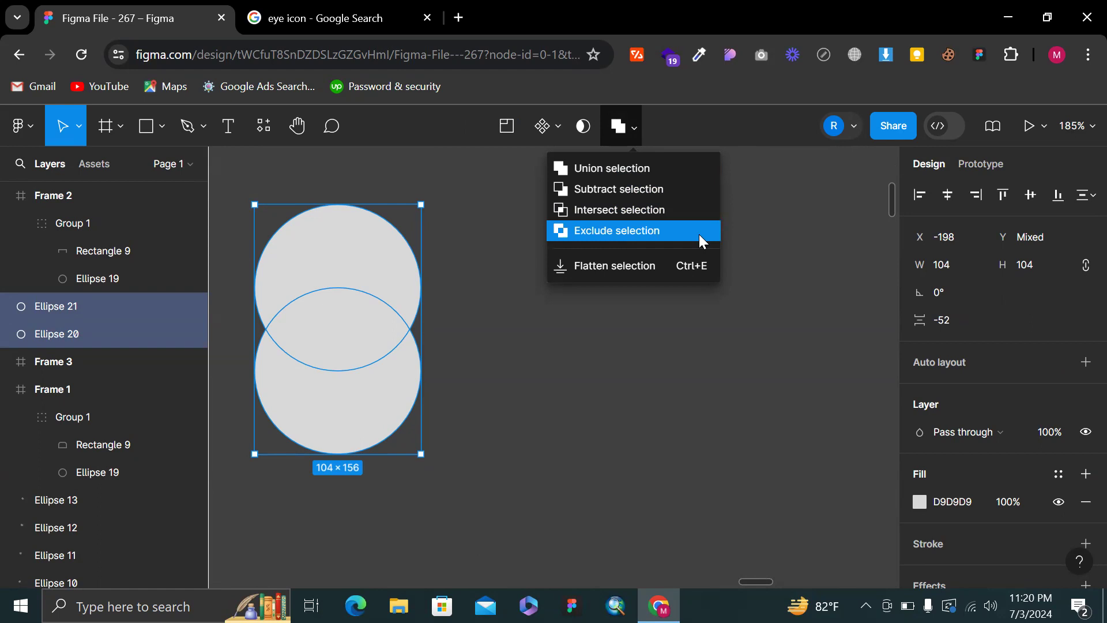
pyautogui.click(651, 361)
# Draw an 80 × 78 rectangle on the empty canvas beside the circles and duplicate it to the right at X 147, overlapping the original
pyautogui.hscroll(3, 651, 362)
pyautogui.press('r')
pyautogui.moveTo(553, 329); pyautogui.dragTo(681, 453)
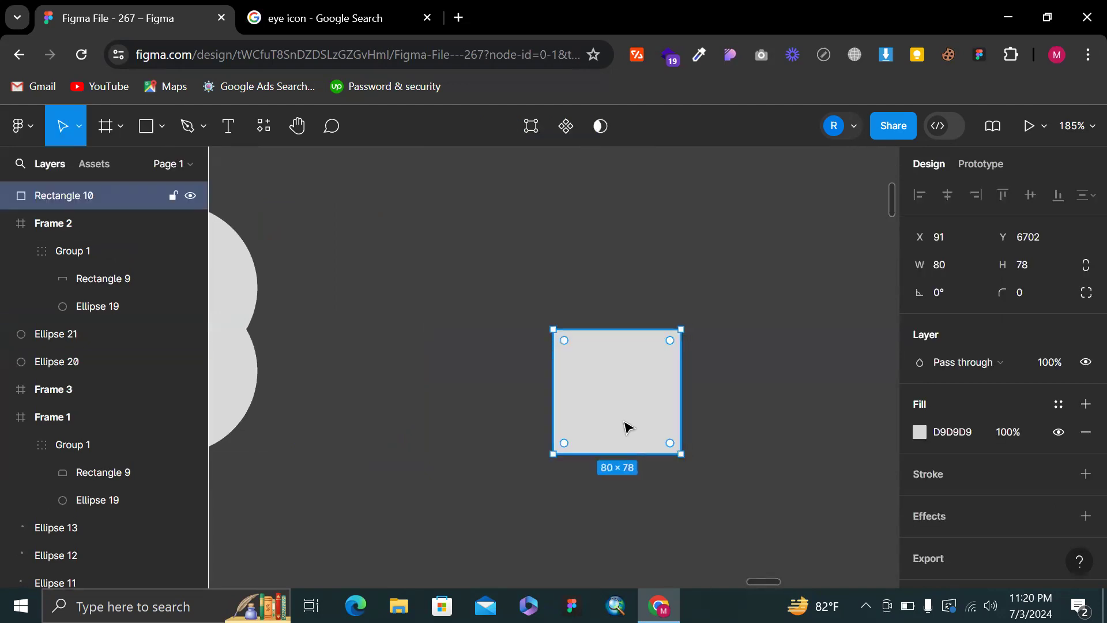
pyautogui.keyDown('alt'); pyautogui.moveTo(627, 428); pyautogui.dragTo(717, 427); pyautogui.keyUp('alt')
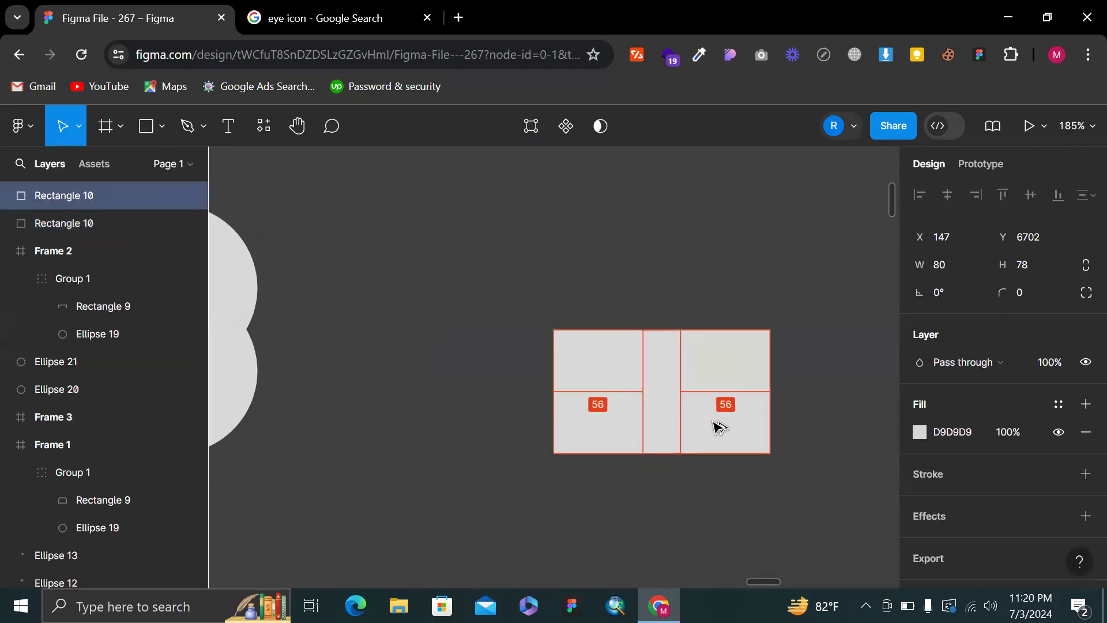
pyautogui.click(692, 302)
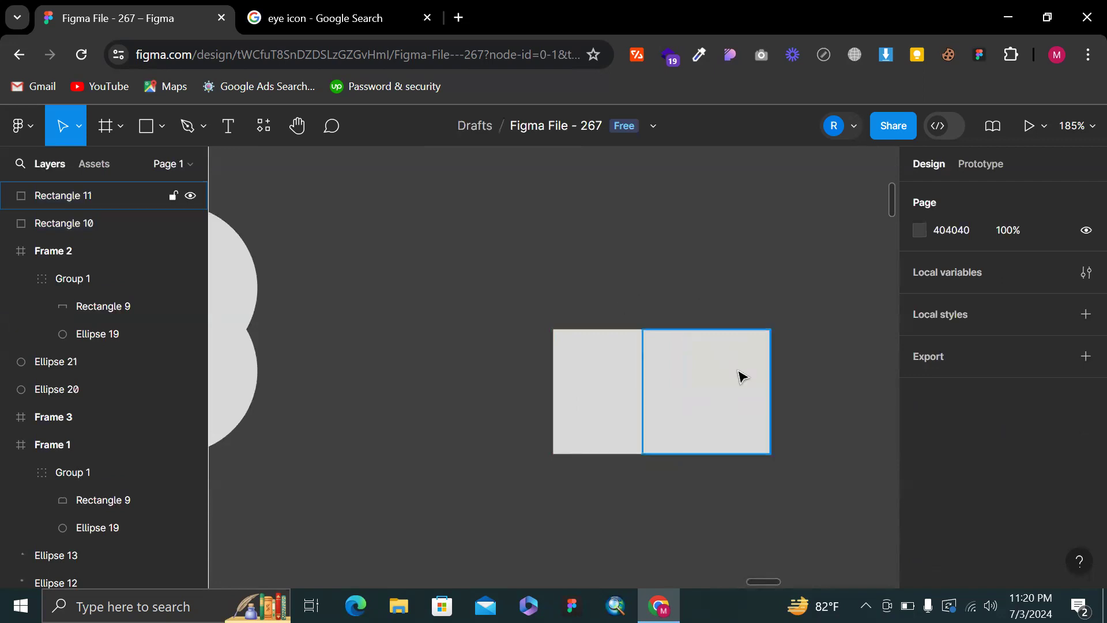
# Round the duplicate rectangle's corners to radius 39 so it forms a circle, and shift it to X 156
pyautogui.click(747, 378)
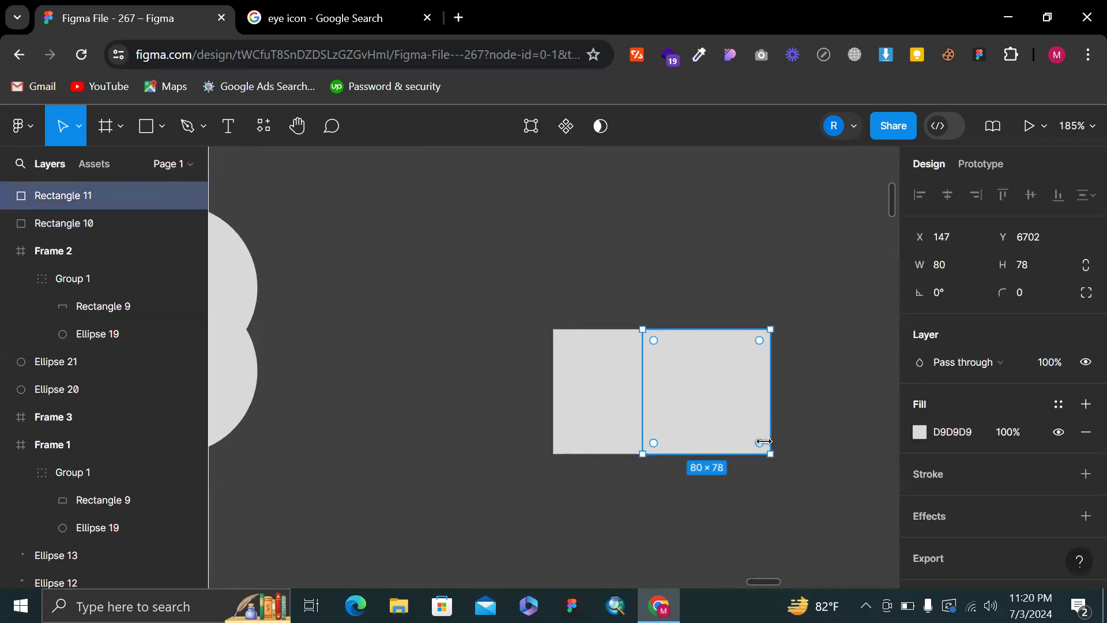
pyautogui.moveTo(760, 445); pyautogui.dragTo(689, 372)
pyautogui.hotkey('ctrl', 'z')
pyautogui.moveTo(656, 446); pyautogui.dragTo(769, 287)
pyautogui.click(770, 287)
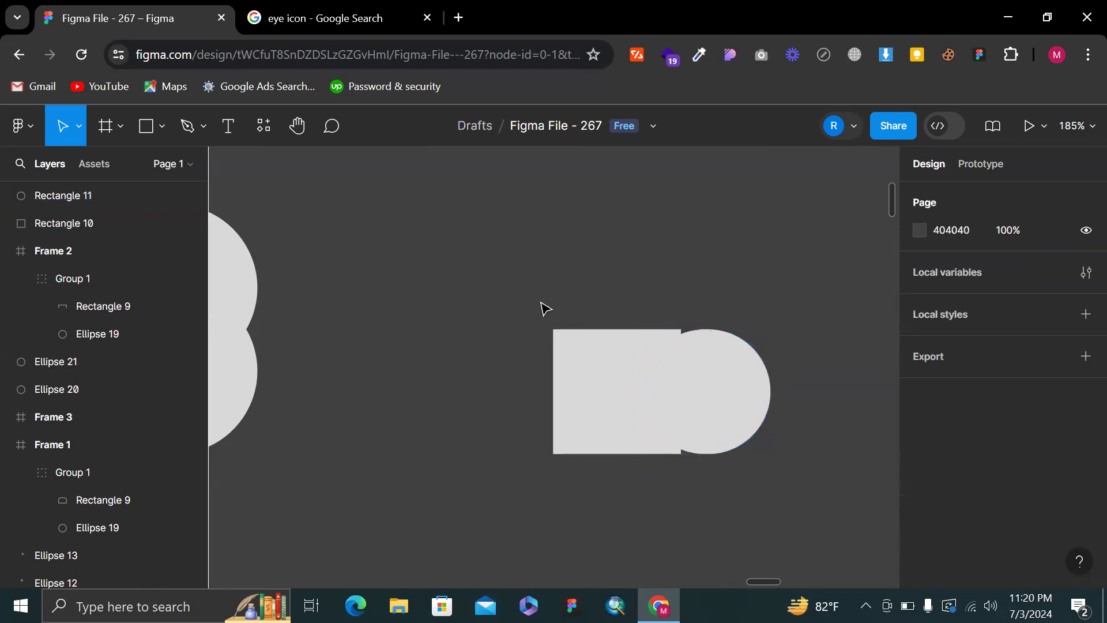
pyautogui.moveTo(697, 375); pyautogui.dragTo(713, 374)
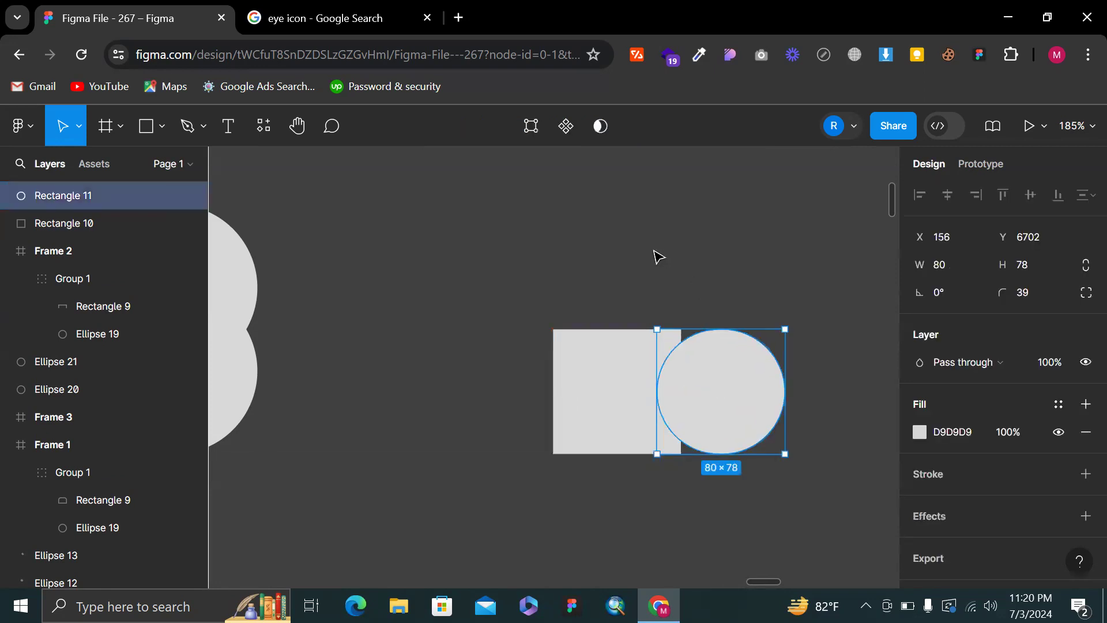
pyautogui.click(588, 253)
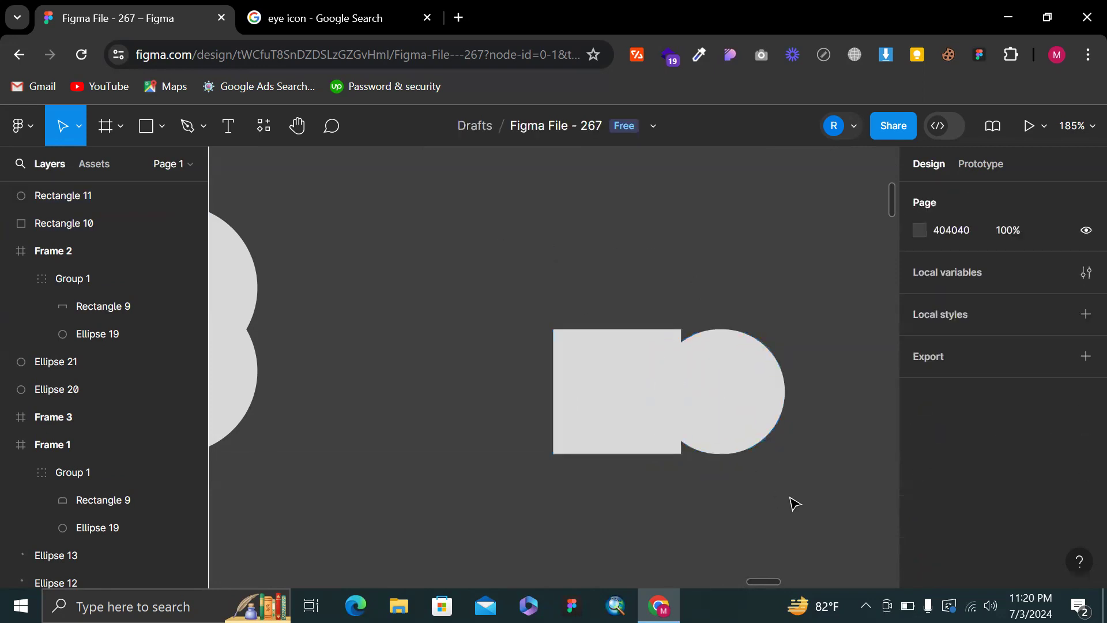
# Group the rectangle with the rounded shape, try deleting the rounded shape inside the group, and undo the deletion
pyautogui.moveTo(839, 523); pyautogui.dragTo(545, 320)
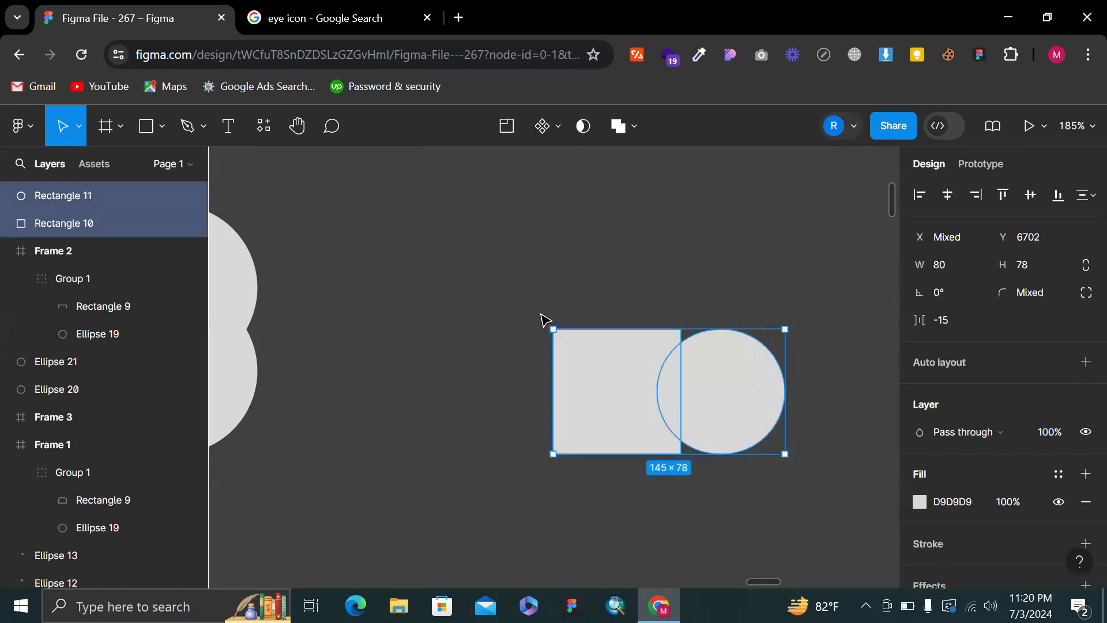
pyautogui.hotkey('ctrl', 'g')
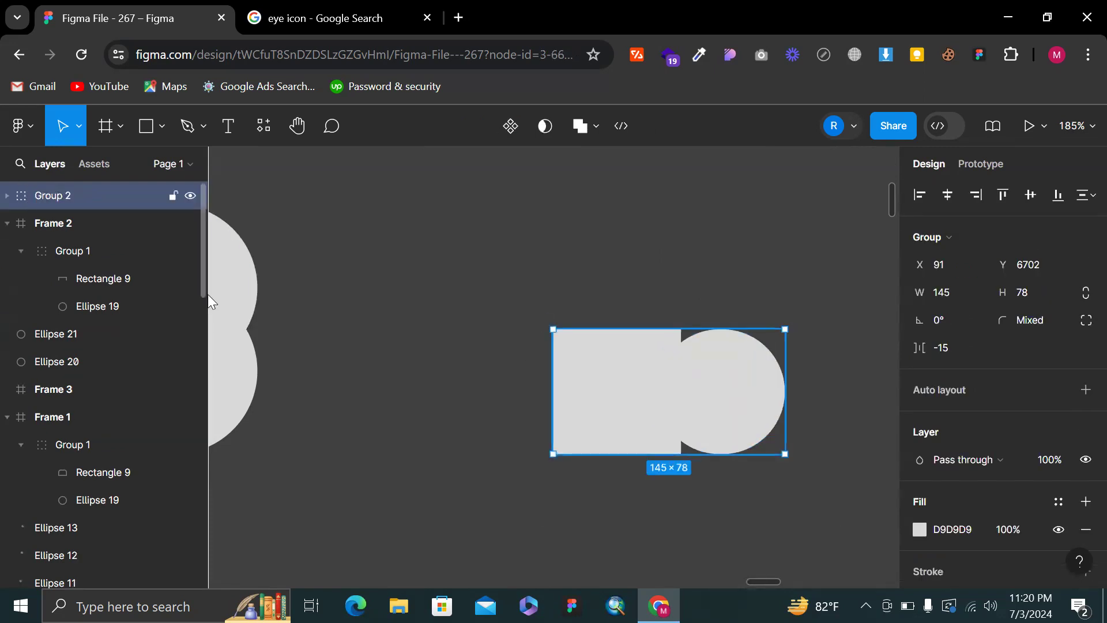
pyautogui.doubleClick(716, 376)
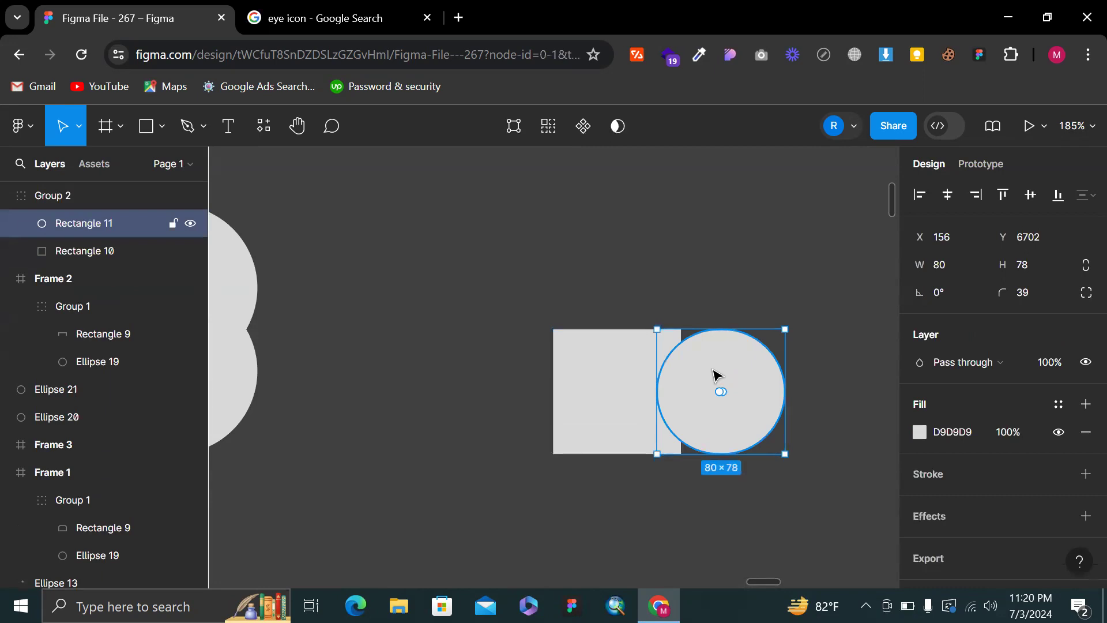
pyautogui.press('Delete')
pyautogui.hotkey('ctrl', 'z')
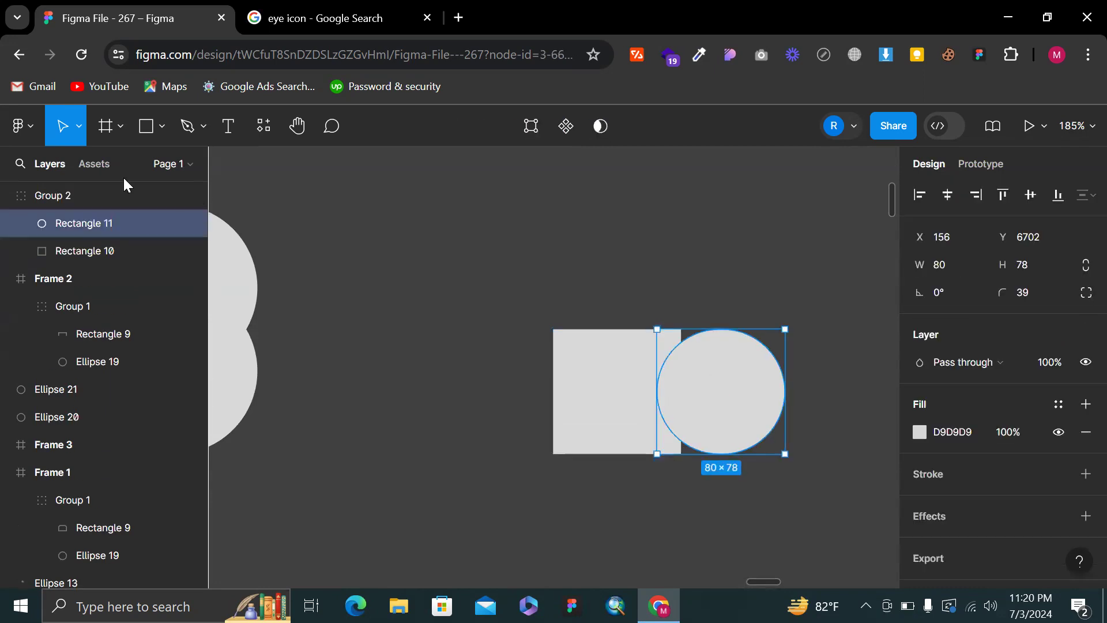
# Ungroup the rectangle and the rounded shape
pyautogui.click(587, 201)
pyautogui.click(590, 378)
pyautogui.rightClick(695, 320)
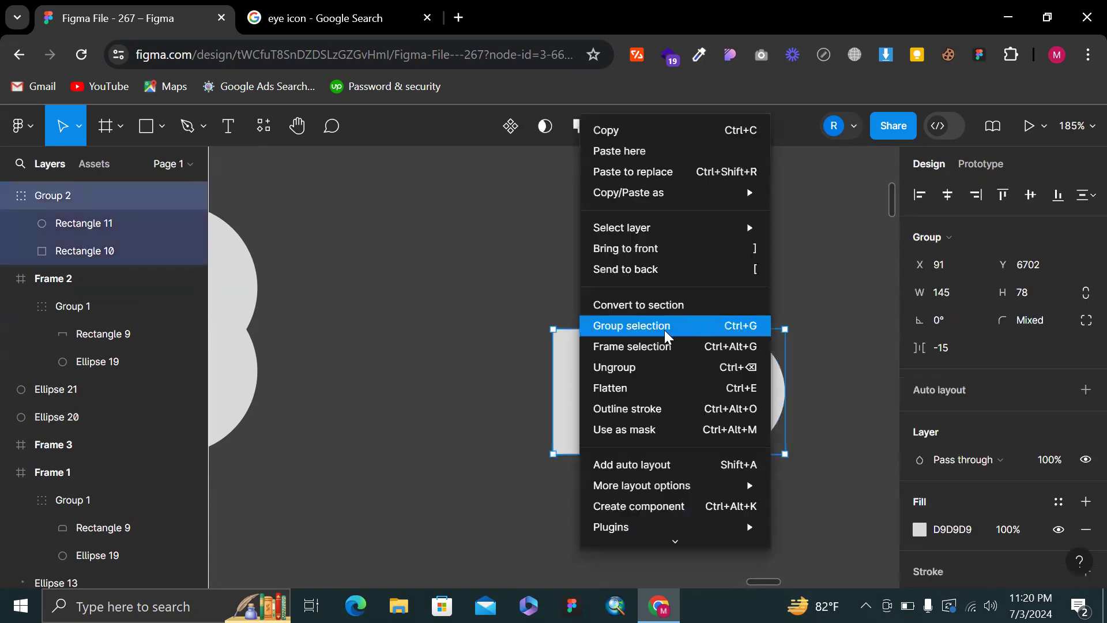
pyautogui.click(637, 370)
# Select the overlapping rectangle and rounded shape and combine them with Union selection
pyautogui.click(519, 271)
pyautogui.moveTo(512, 267); pyautogui.dragTo(813, 493)
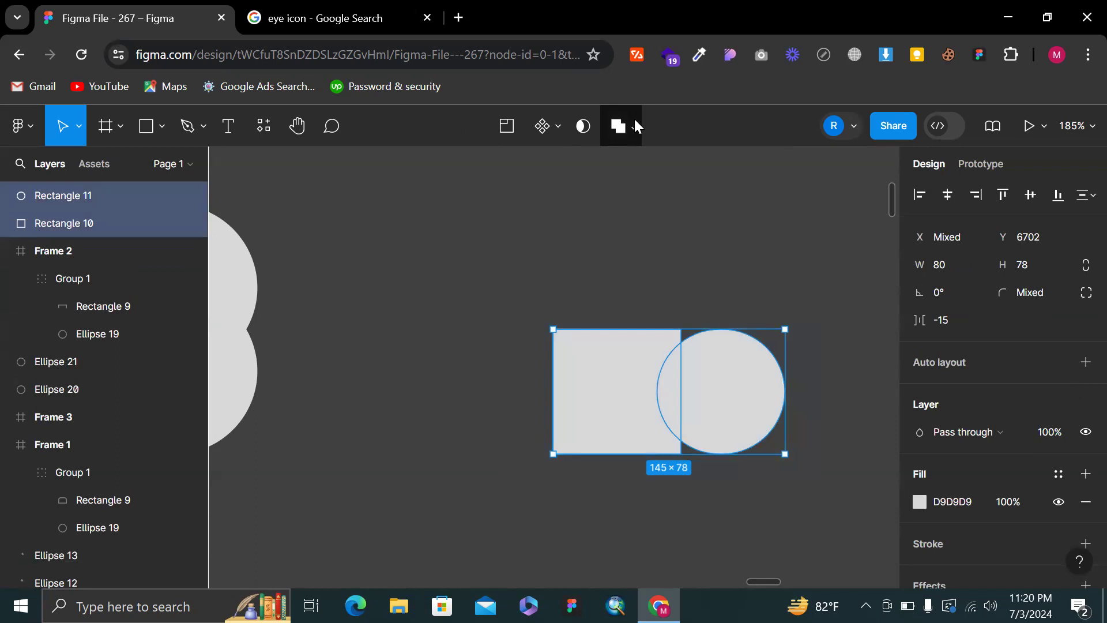
pyautogui.click(635, 123)
pyautogui.click(605, 169)
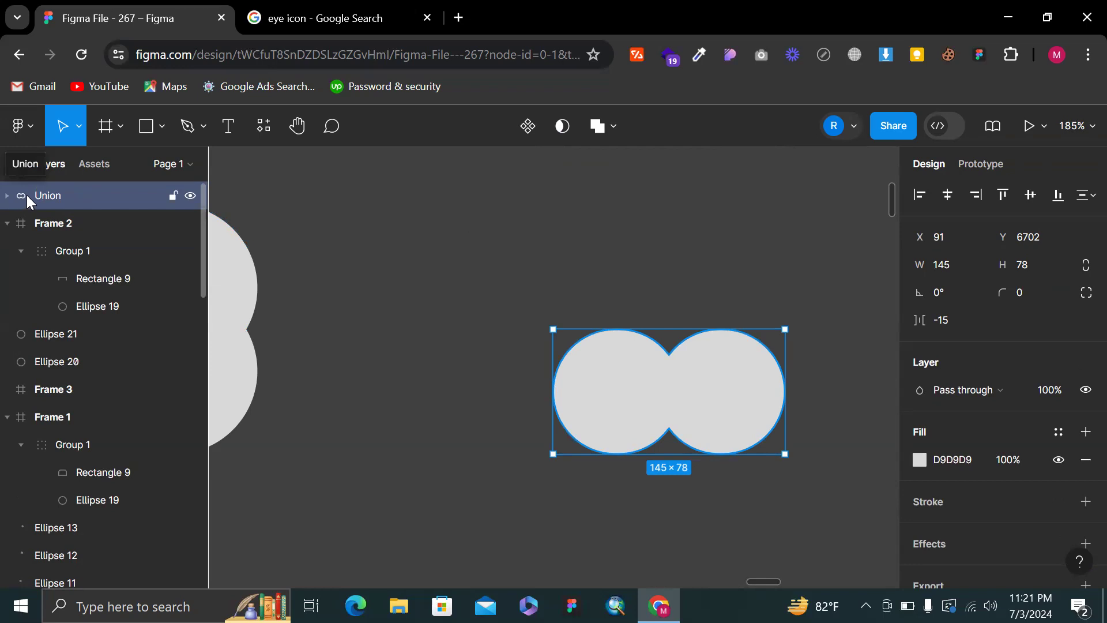
pyautogui.click(491, 186)
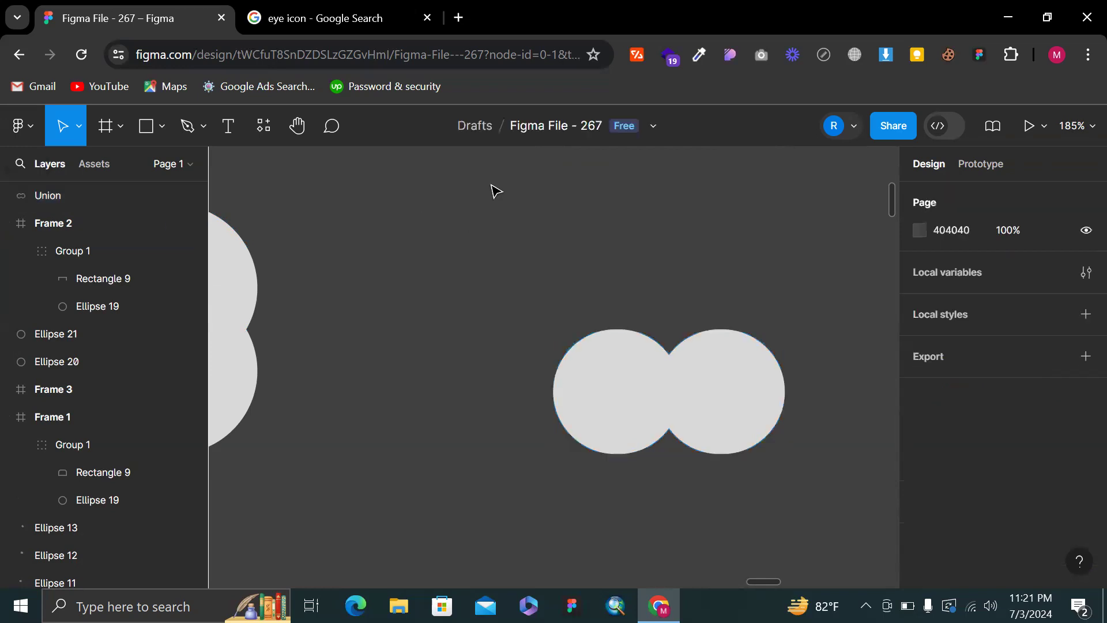
# Ungroup the union to restore the separate rectangle and rounded shape
pyautogui.click(627, 369)
pyautogui.hotkey('ctrl', 'shift', 'g')
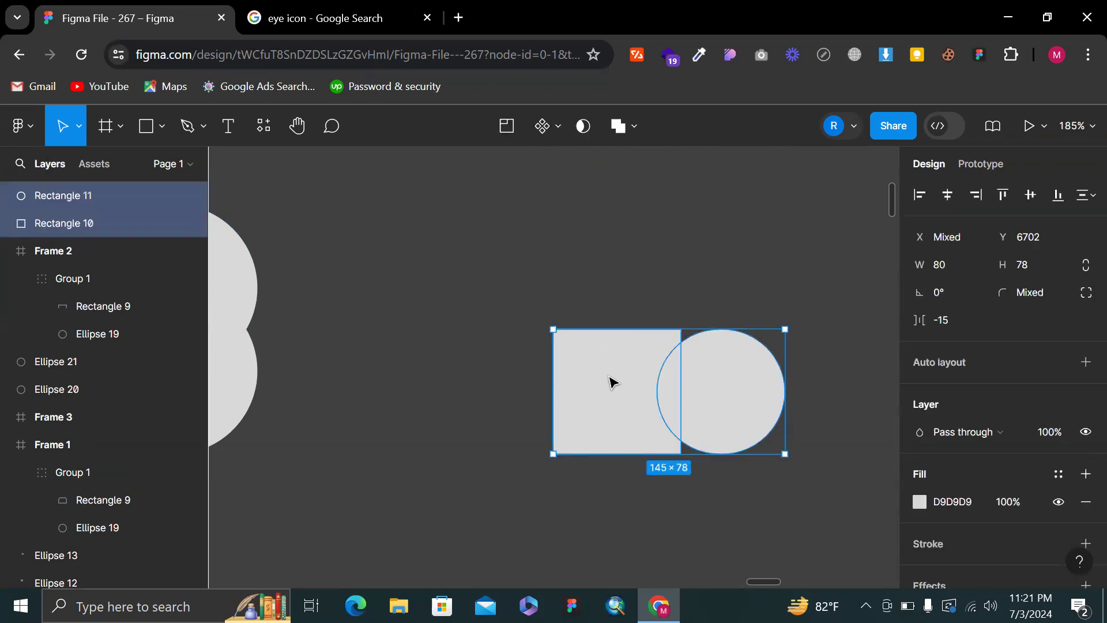
pyautogui.click(607, 290)
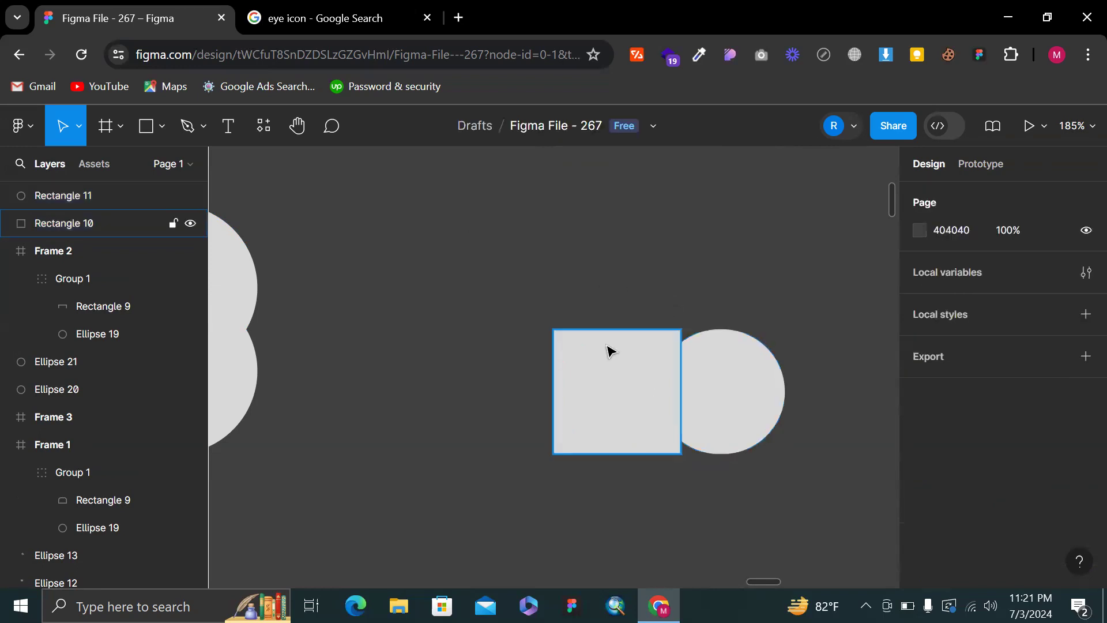
# Apply Union selection to the overlapping rectangle and rounded shape again
pyautogui.click(608, 350)
pyautogui.moveTo(566, 301); pyautogui.dragTo(802, 480)
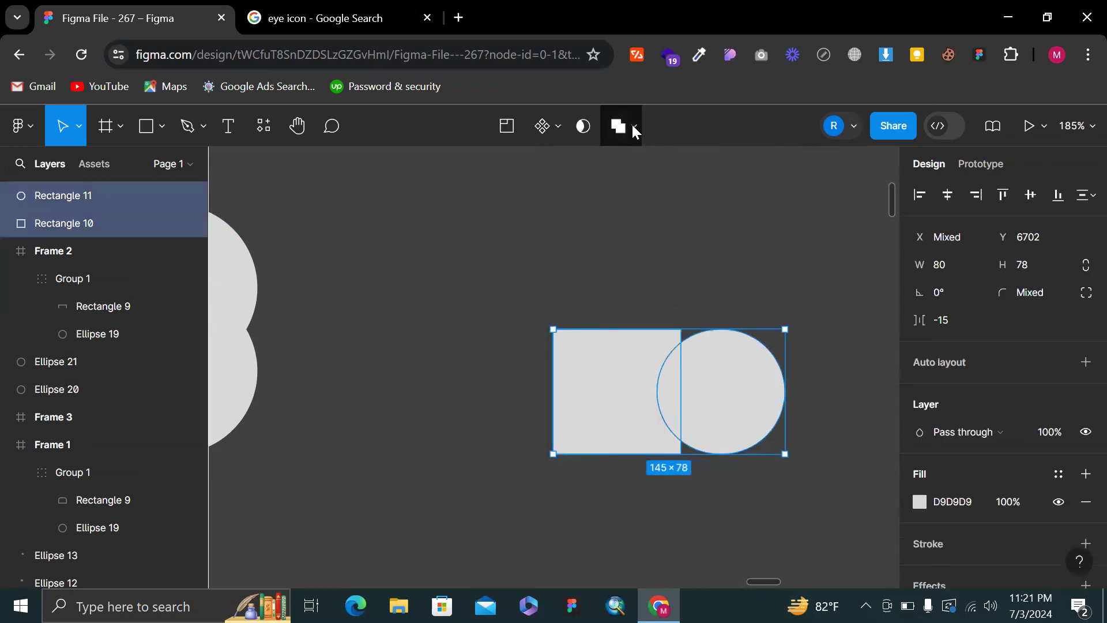
pyautogui.click(633, 126)
pyautogui.click(613, 166)
pyautogui.click(612, 167)
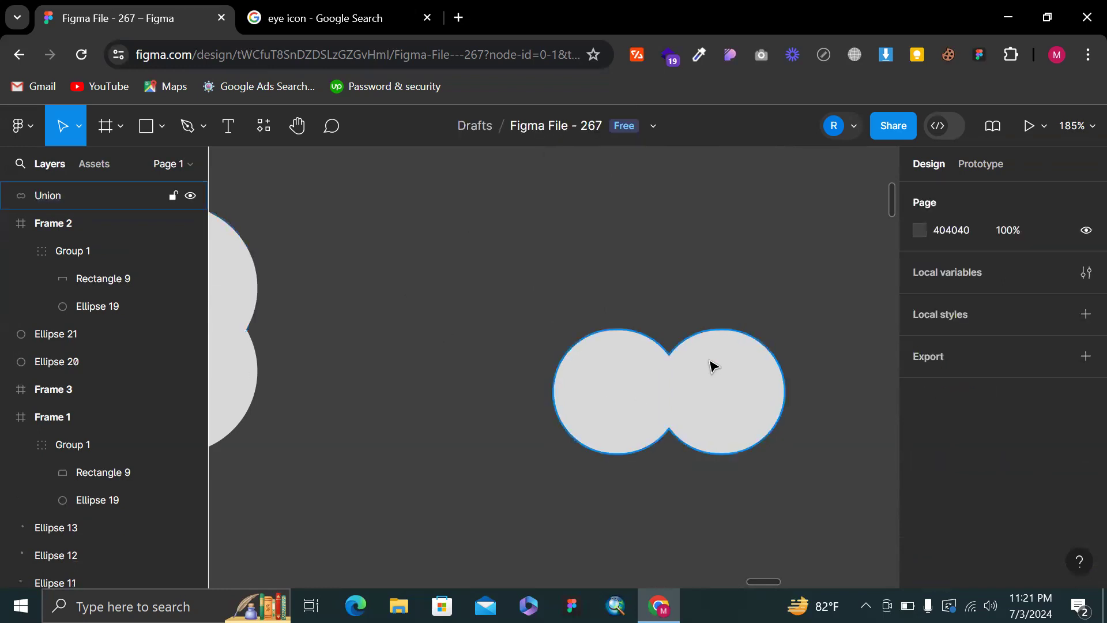
# Undo the repeated union of the rectangle and rounded shape
pyautogui.click(715, 386)
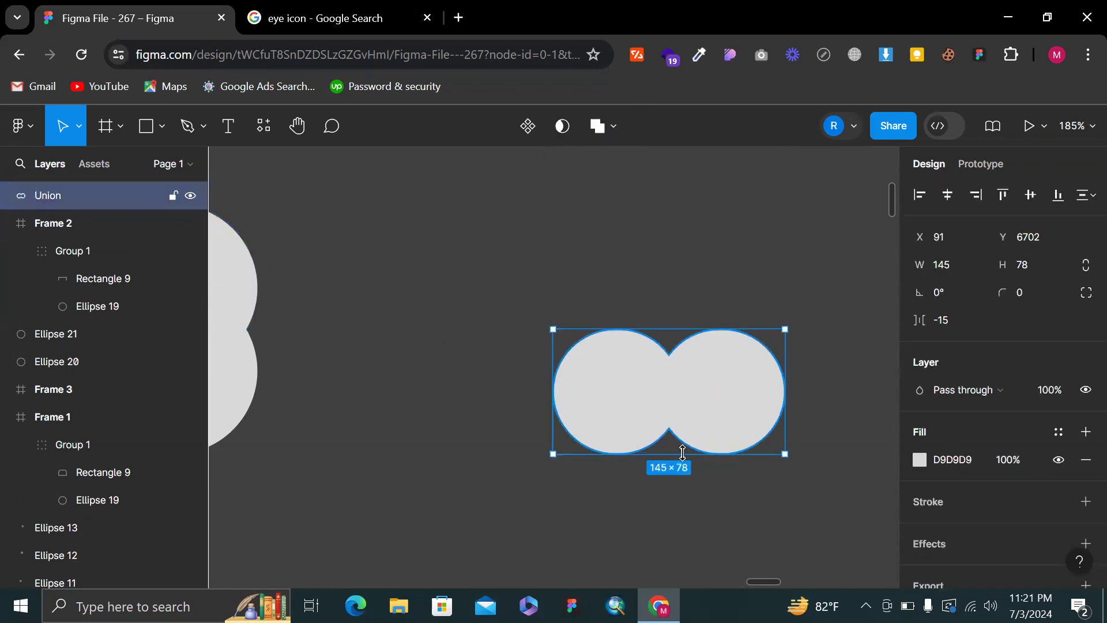
pyautogui.hotkey('ctrl', 'z')
pyautogui.hotkey('ctrl', 'z')
pyautogui.hotkey('ctrl', 'z')
pyautogui.hotkey('ctrl', 'z')
pyautogui.hotkey('ctrl', 'z')
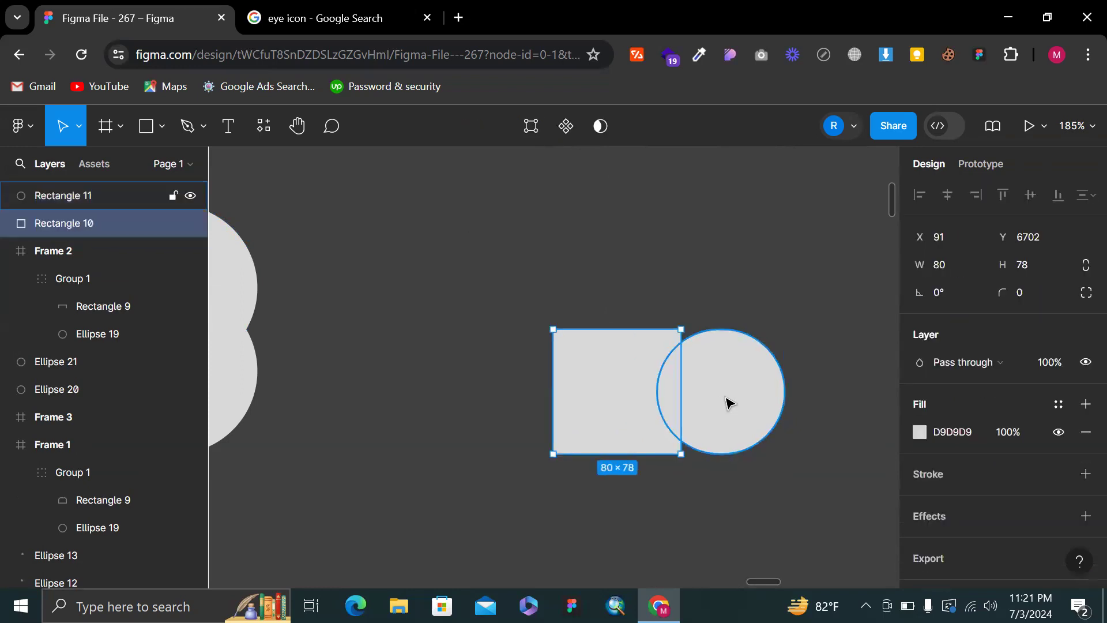
# Move the rounded shape flush against the rectangle's right edge with zero gap and combine both with Union selection
pyautogui.click(737, 398)
pyautogui.moveTo(731, 396); pyautogui.dragTo(700, 413)
pyautogui.moveTo(450, 230); pyautogui.dragTo(820, 500)
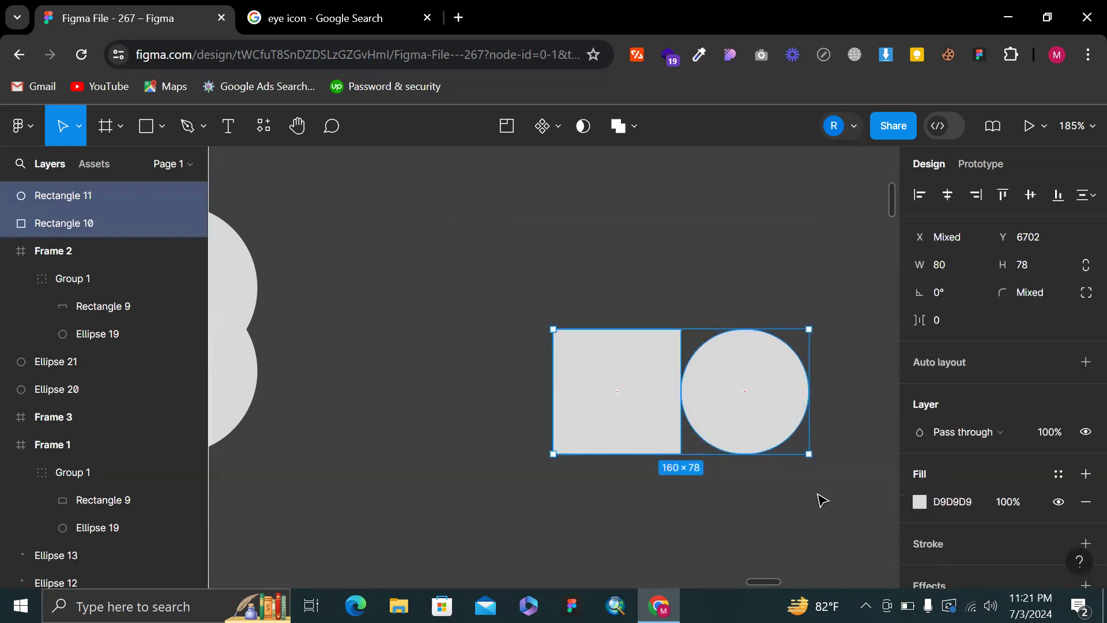
pyautogui.click(630, 128)
pyautogui.click(608, 168)
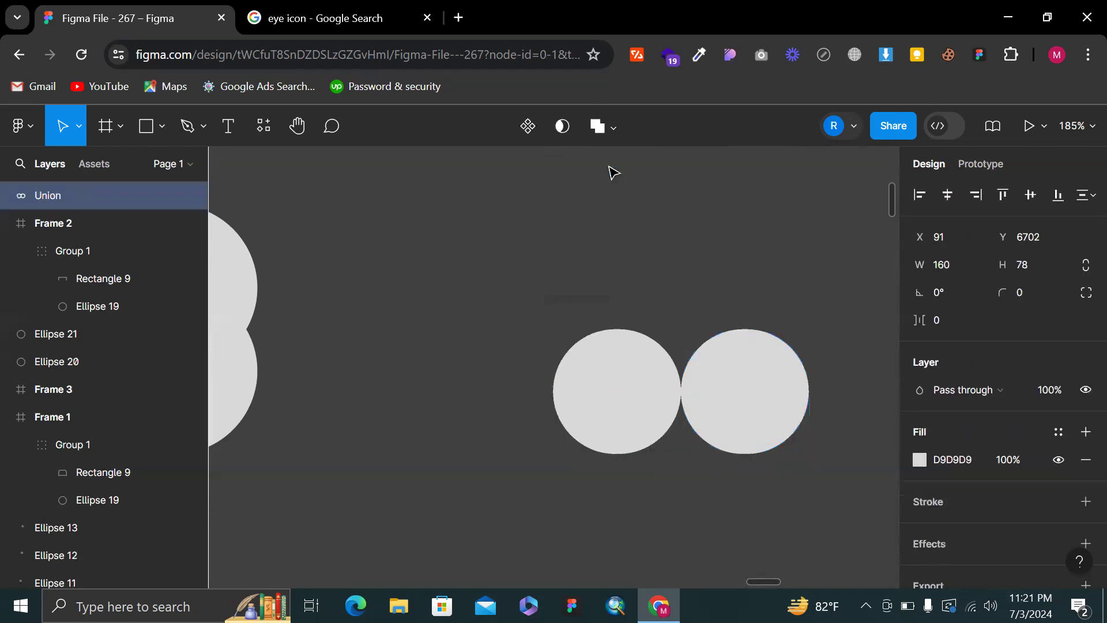
pyautogui.click(649, 207)
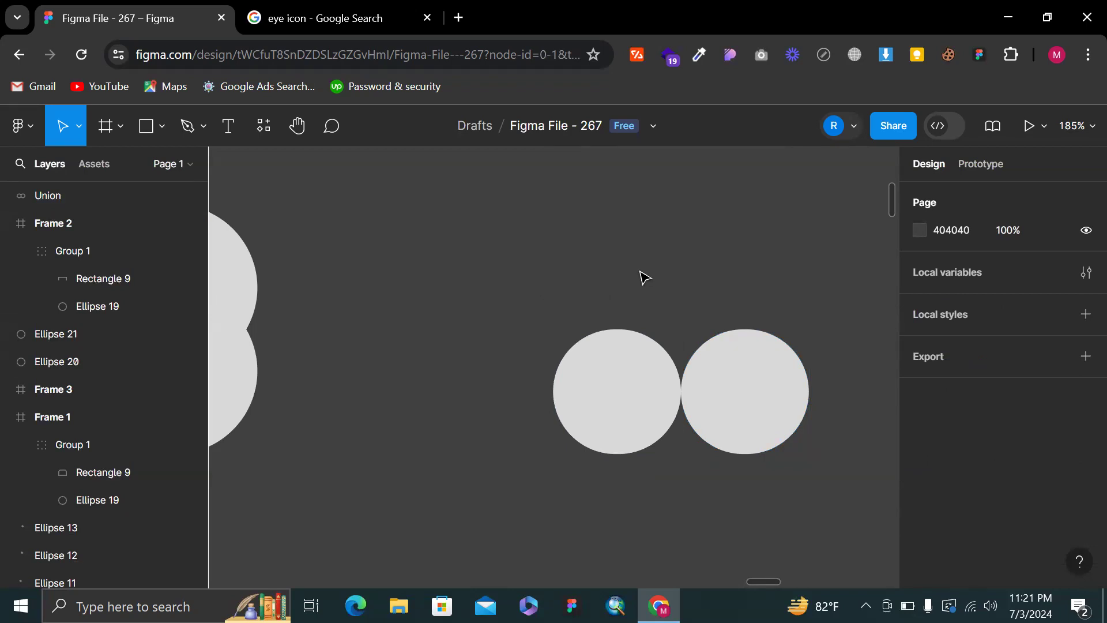
# Shift the union shape left to X 69, closer to the pair of overlapping circles
pyautogui.scroll(-3, 645, 279)
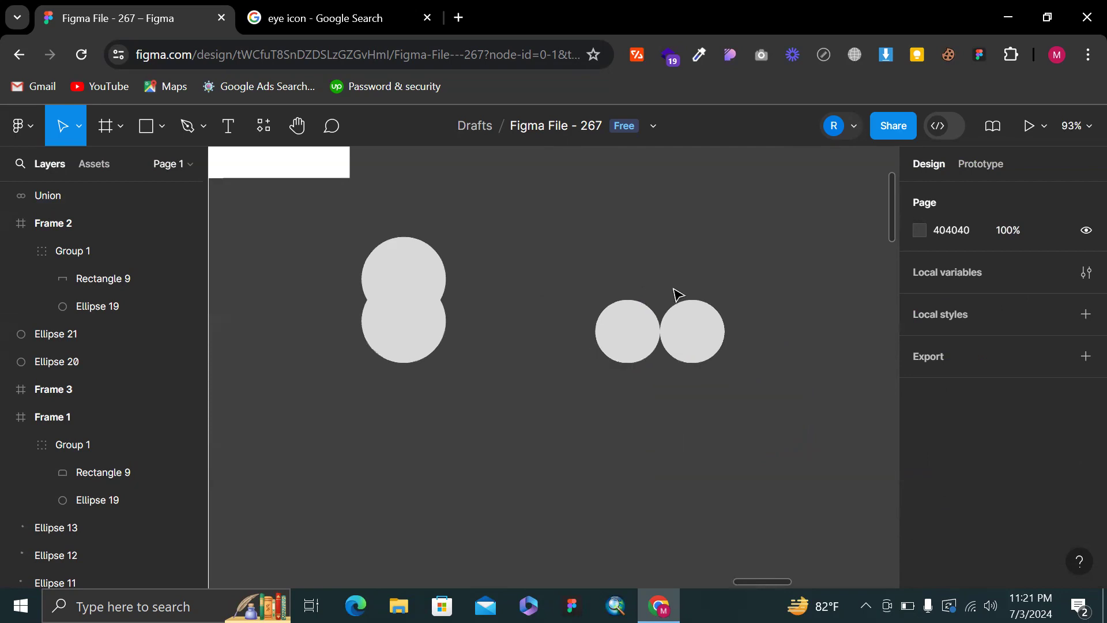
pyautogui.click(408, 314)
pyautogui.scroll(2, 408, 314)
pyautogui.click(743, 340)
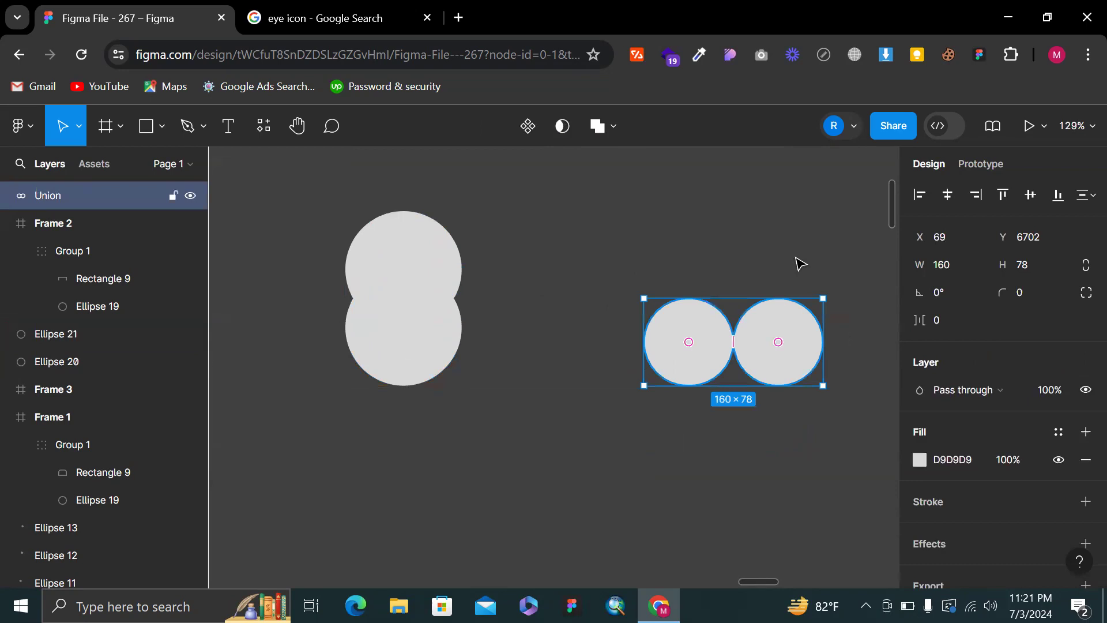
# Draw an 89 × 83 rectangle above the union shape and place a duplicate overlapping its lower-right corner at X 44, Y 6490
pyautogui.click(808, 240)
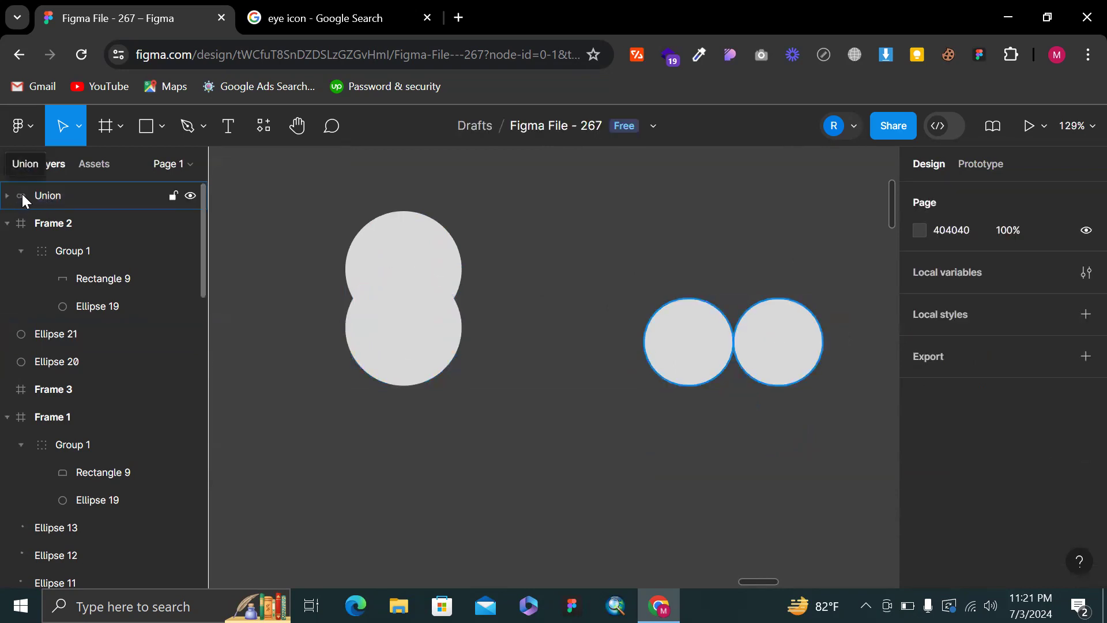
pyautogui.scroll(4, 621, 200)
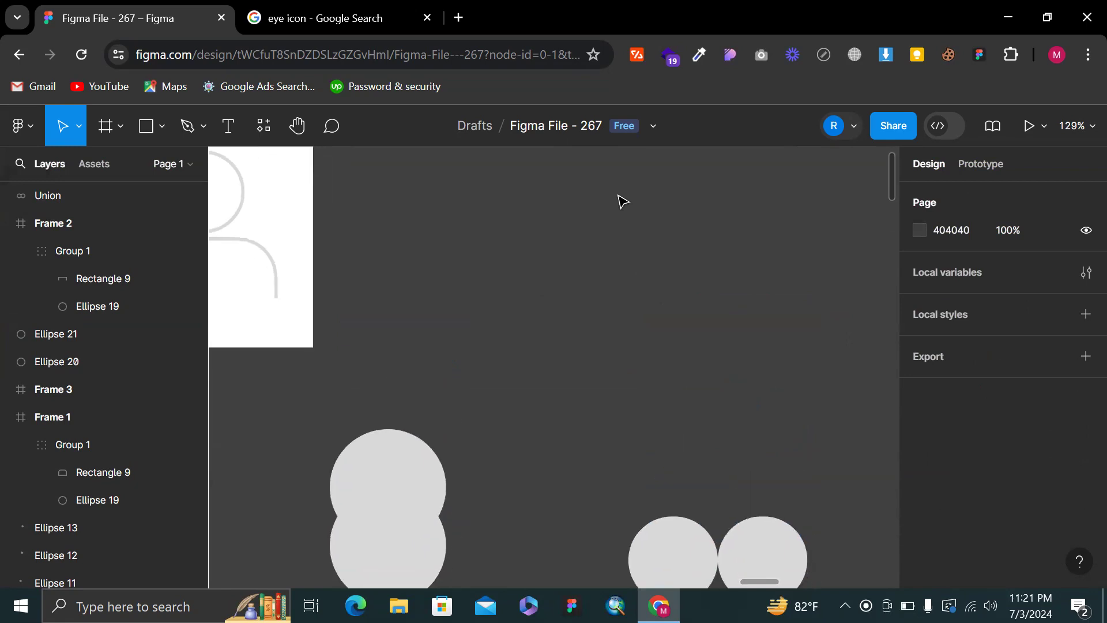
pyautogui.press('r')
pyautogui.moveTo(645, 325); pyautogui.dragTo(546, 232)
pyautogui.moveTo(591, 276); pyautogui.dragTo(680, 345)
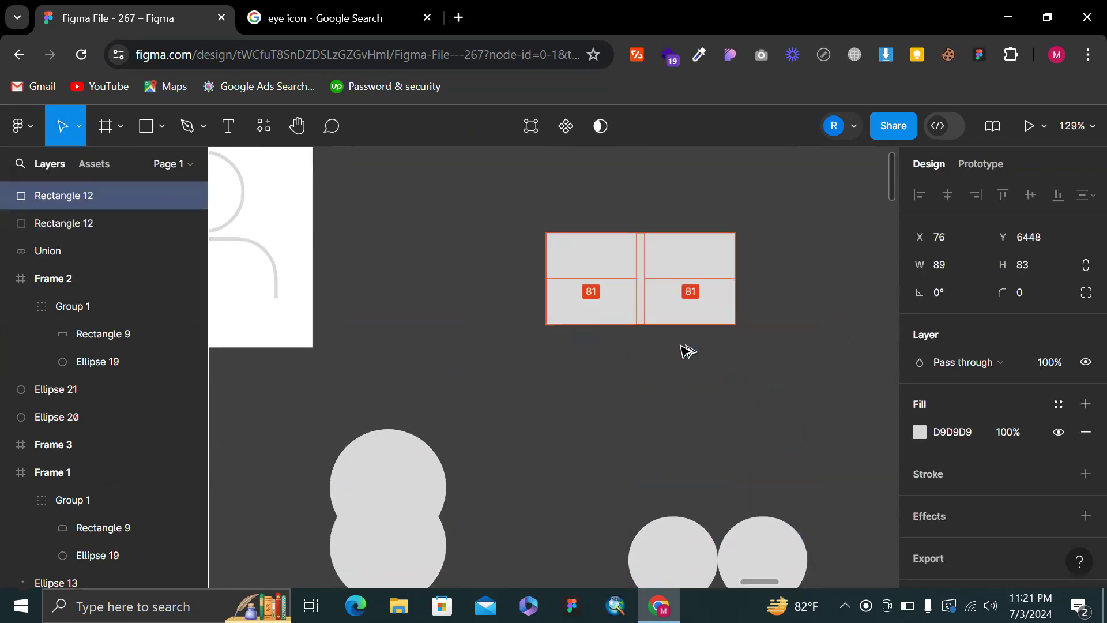
pyautogui.moveTo(681, 292); pyautogui.dragTo(645, 339)
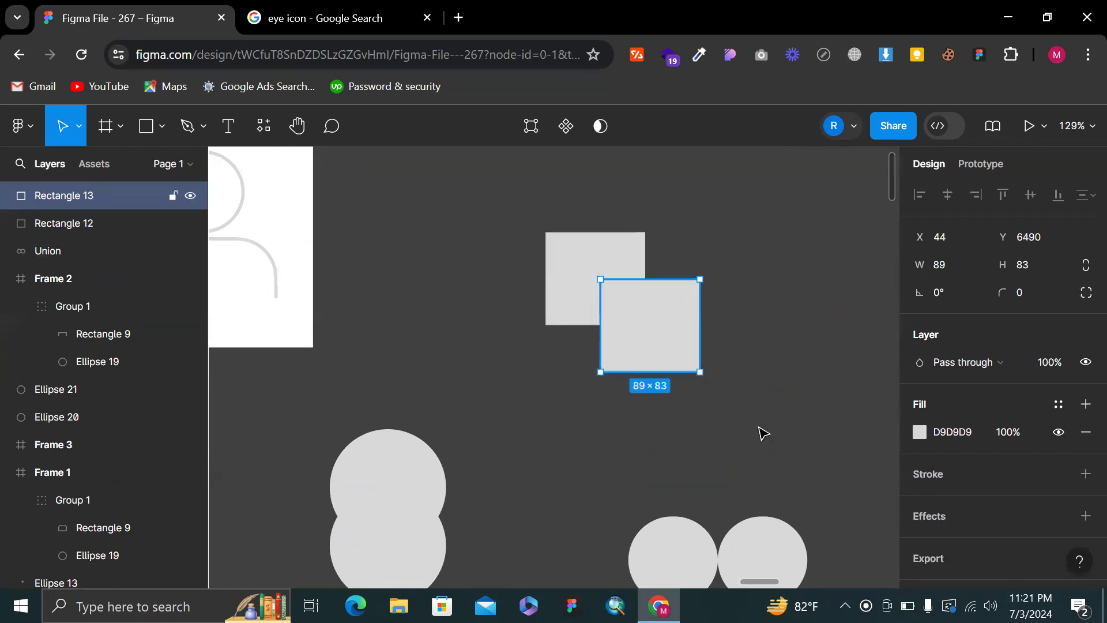
# Try Subtract selection on the two overlapping rectangles and undo it
pyautogui.click(764, 434)
pyautogui.moveTo(495, 193); pyautogui.dragTo(652, 306)
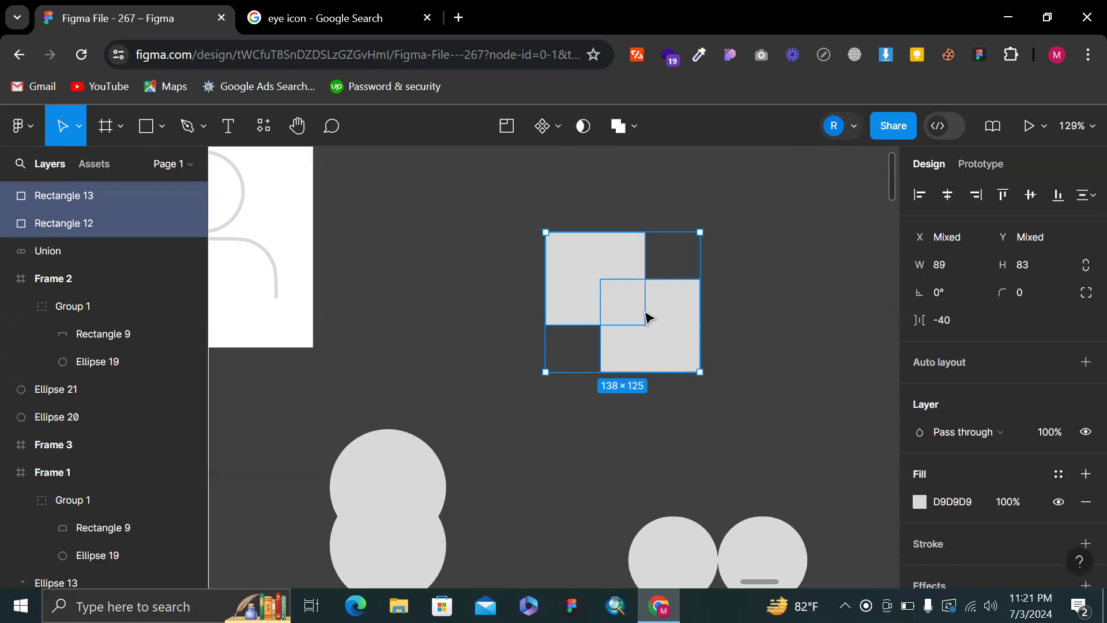
pyautogui.click(633, 128)
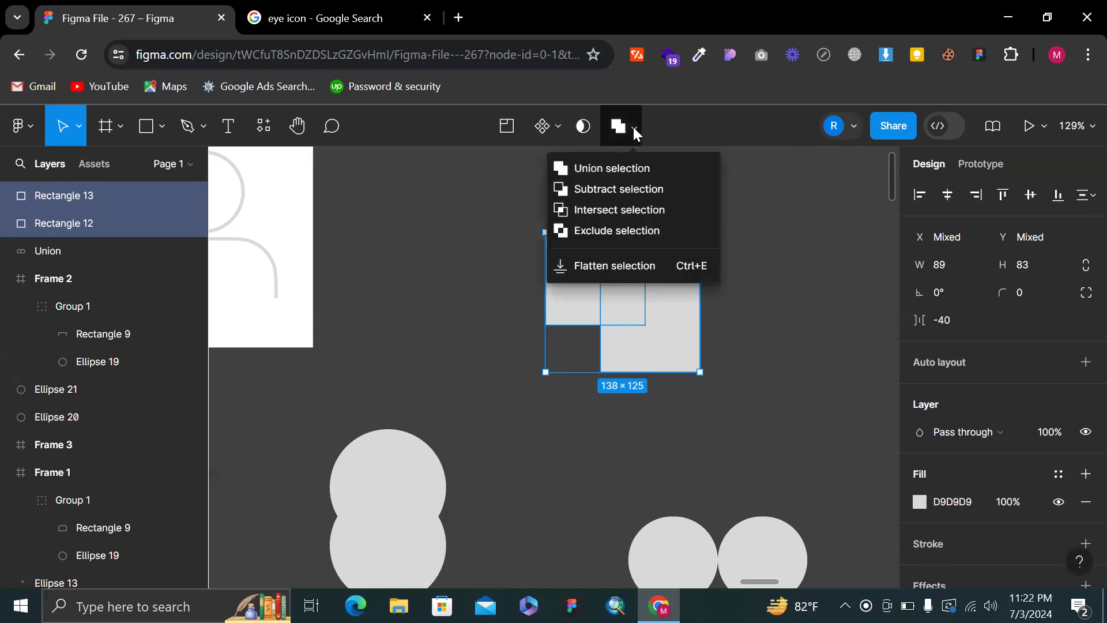
pyautogui.click(602, 194)
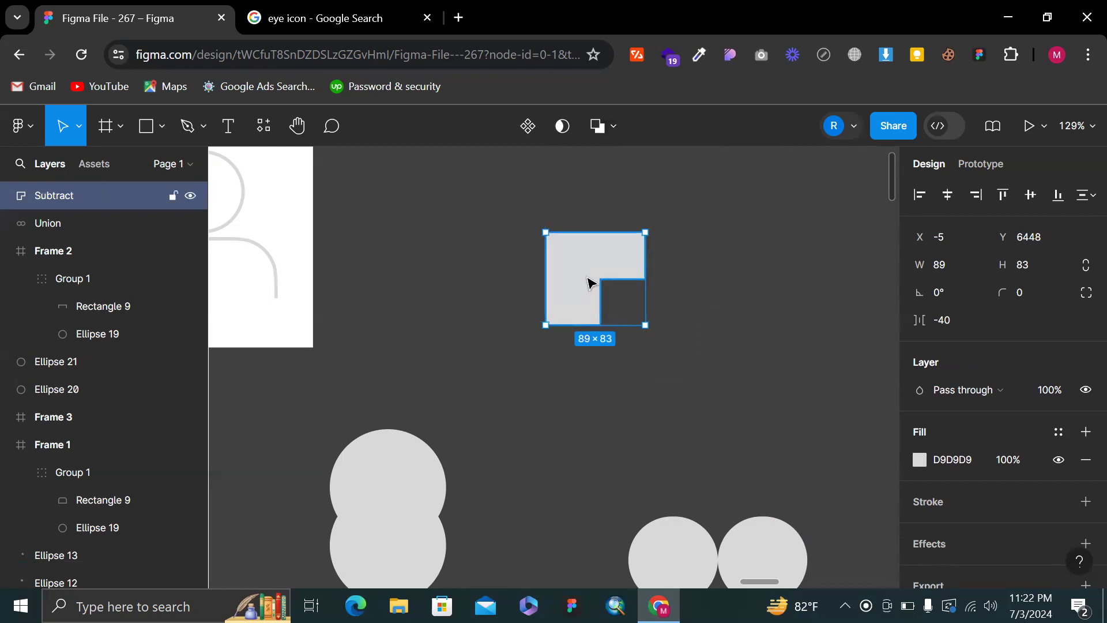
pyautogui.hotkey('ctrl', 'z')
pyautogui.click(682, 183)
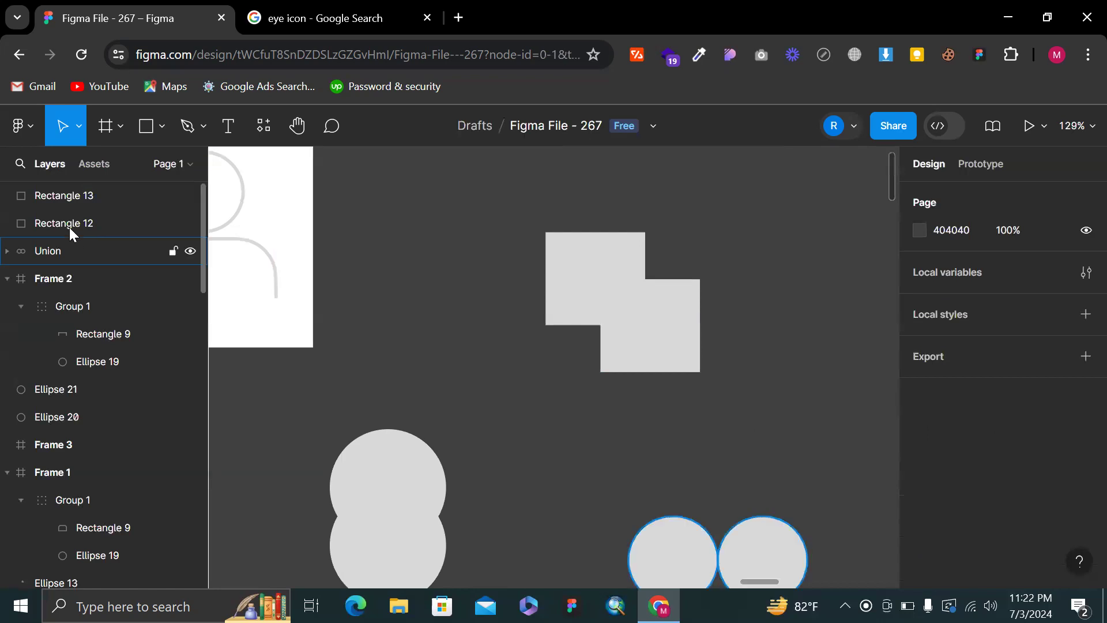
# Rename the layer Rectangle 13 as "BIg" and Rectangle 12 as "Small"
pyautogui.doubleClick(79, 196)
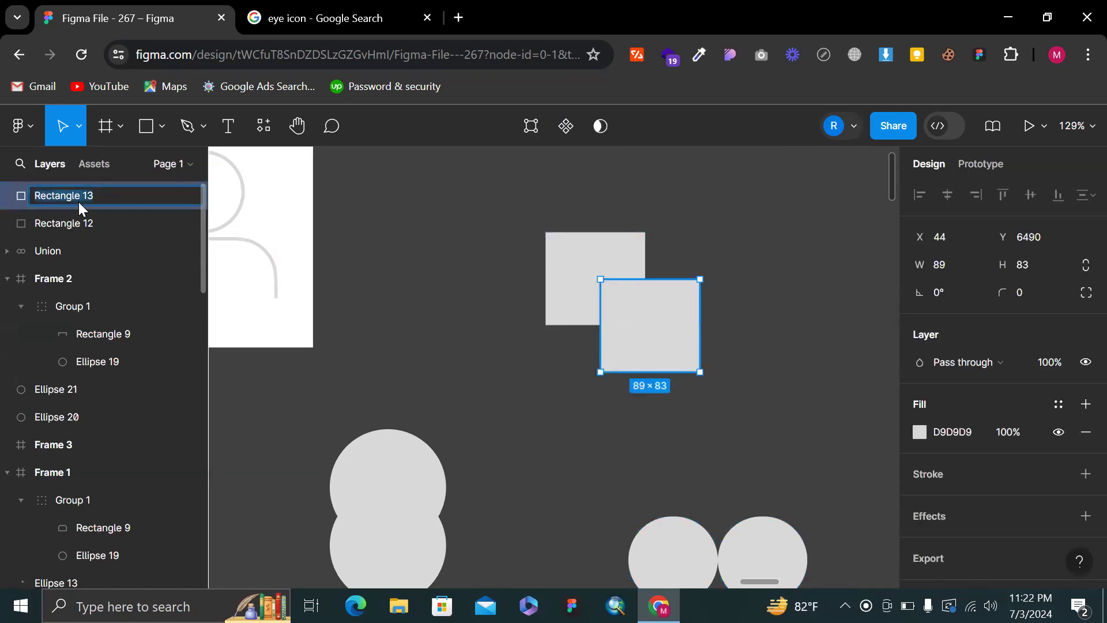
pyautogui.write('BIg')
pyautogui.doubleClick(75, 217)
pyautogui.write('Se')
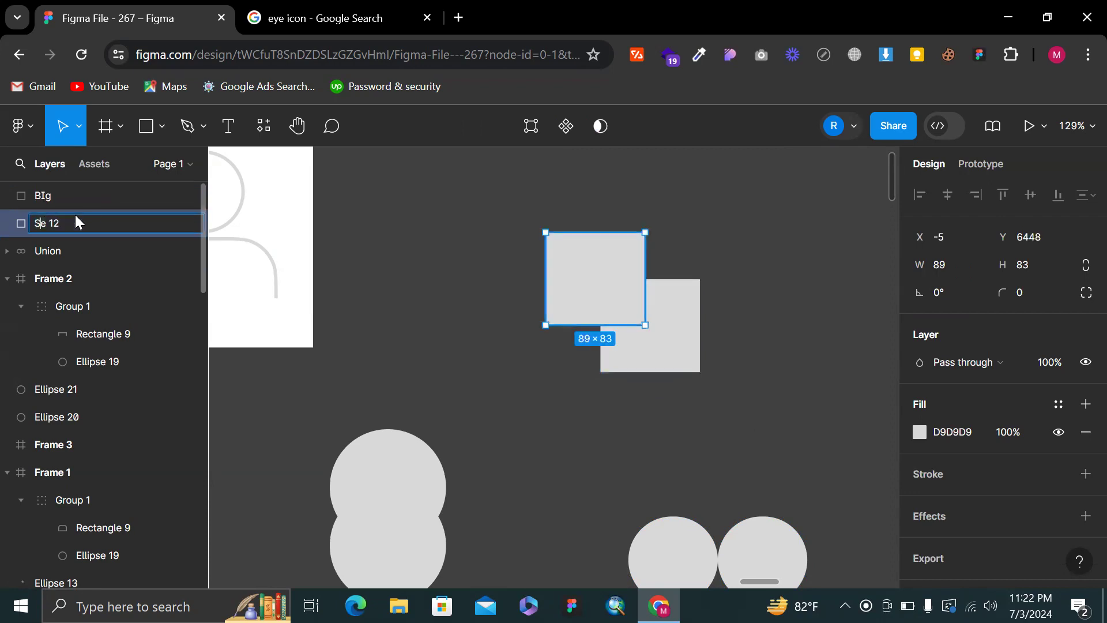
pyautogui.write('mal')
pyautogui.hotkey('ctrl', 'a')
pyautogui.write('Small')
pyautogui.press('Return')
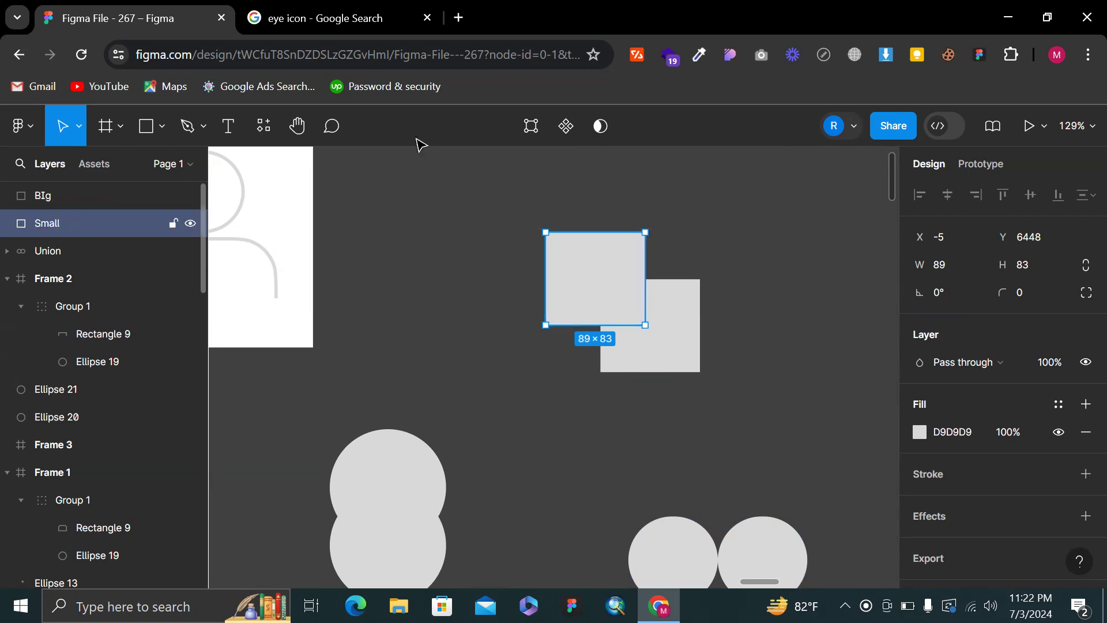
# Subtract the BIg rectangle from the Small one, and ungroup the result back into two rectangles
pyautogui.click(571, 192)
pyautogui.moveTo(540, 204); pyautogui.dragTo(820, 519)
pyautogui.click(746, 408)
pyautogui.moveTo(724, 407); pyautogui.dragTo(522, 224)
pyautogui.click(634, 128)
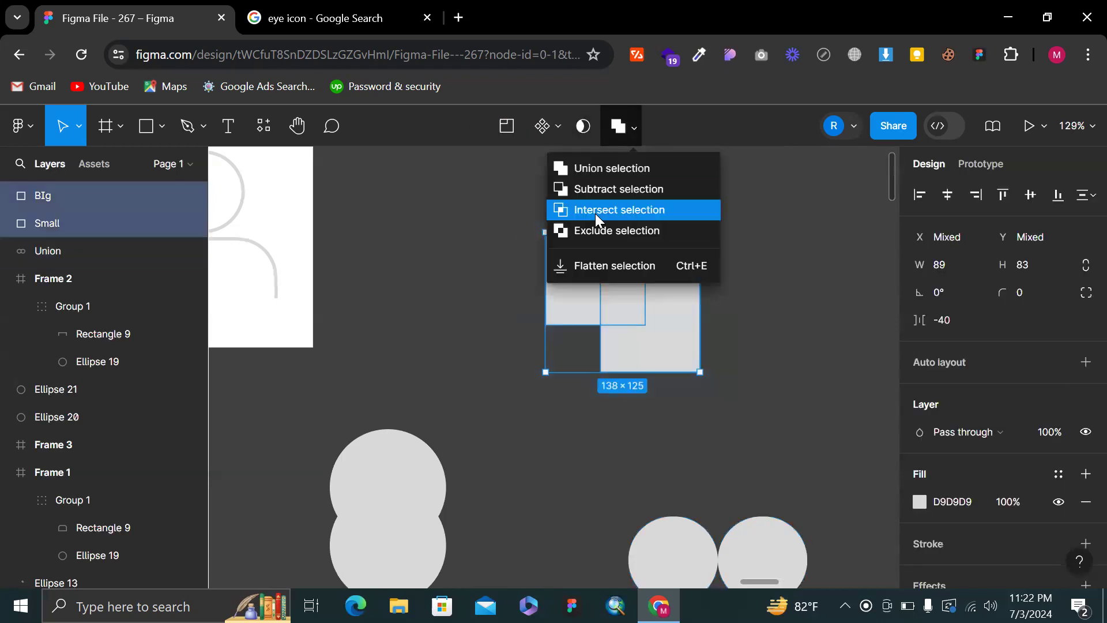
pyautogui.click(601, 189)
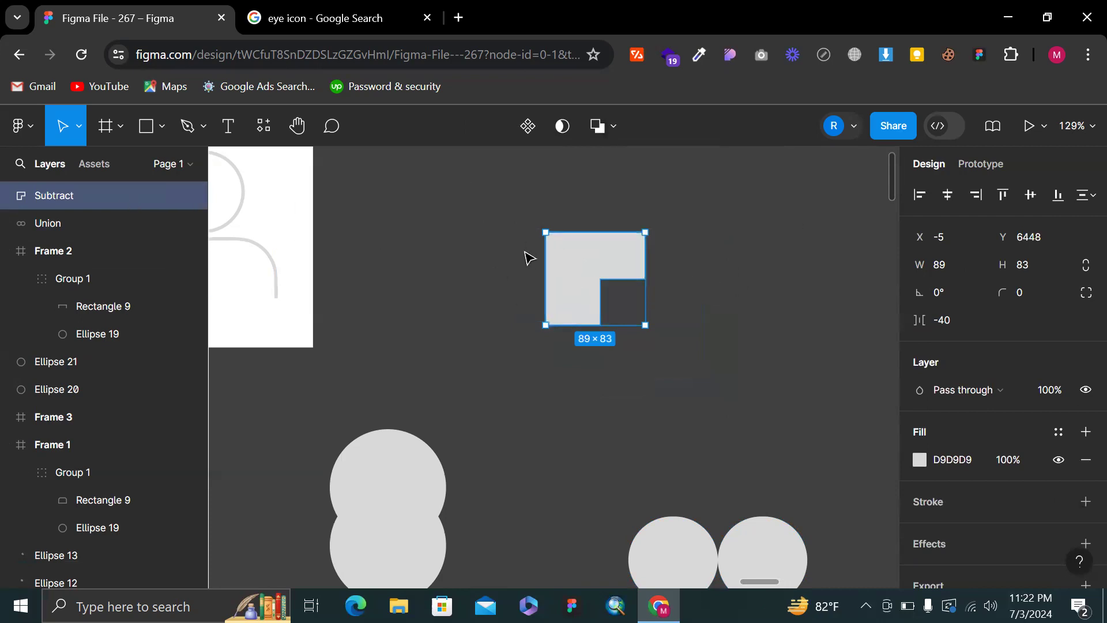
pyautogui.hotkey('ctrl', 'shift', 'g')
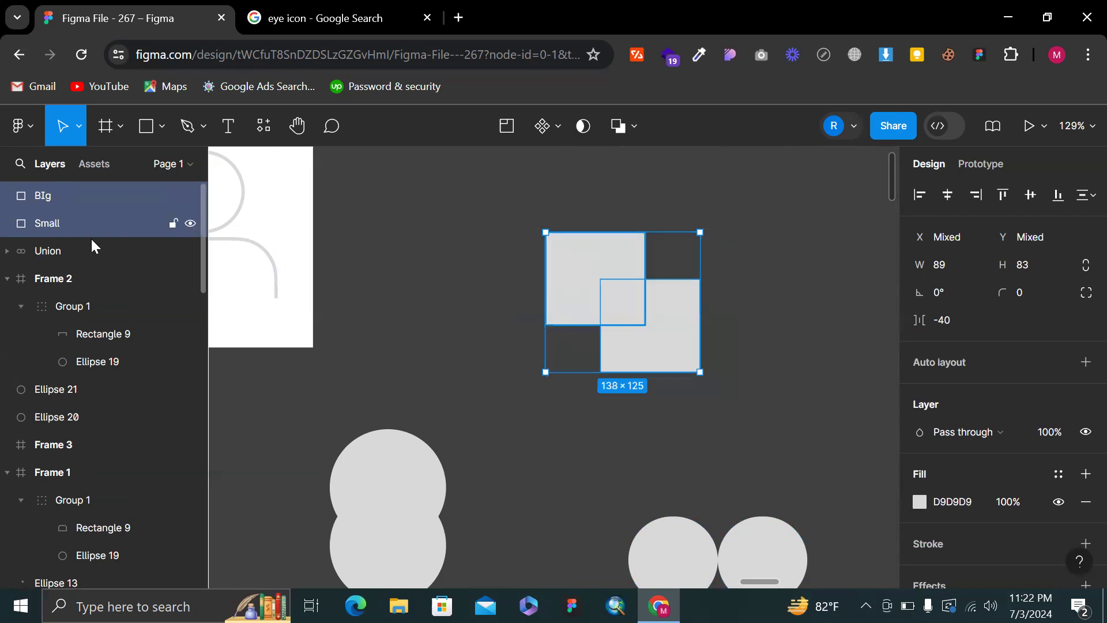
# Reorder the layers so that Small sits above BIg
pyautogui.click(91, 239)
pyautogui.click(60, 228)
pyautogui.moveTo(60, 229); pyautogui.dragTo(80, 181)
pyautogui.click(705, 383)
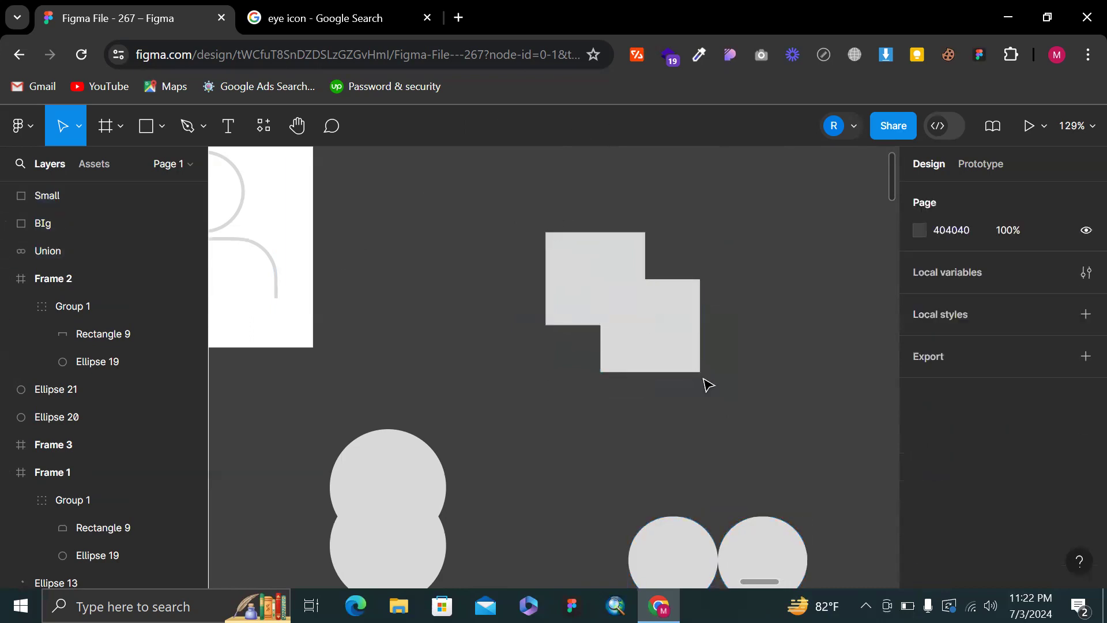
# Try Subtract selection on both rectangles with Small as the upper layer, and undo it
pyautogui.moveTo(708, 391); pyautogui.dragTo(515, 242)
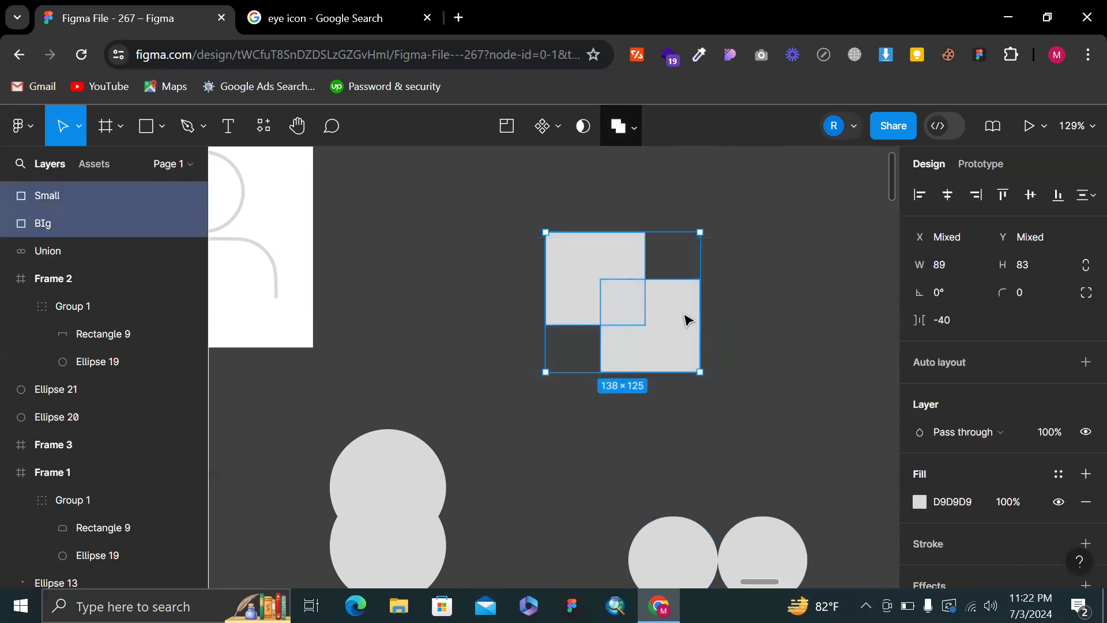
pyautogui.click(635, 136)
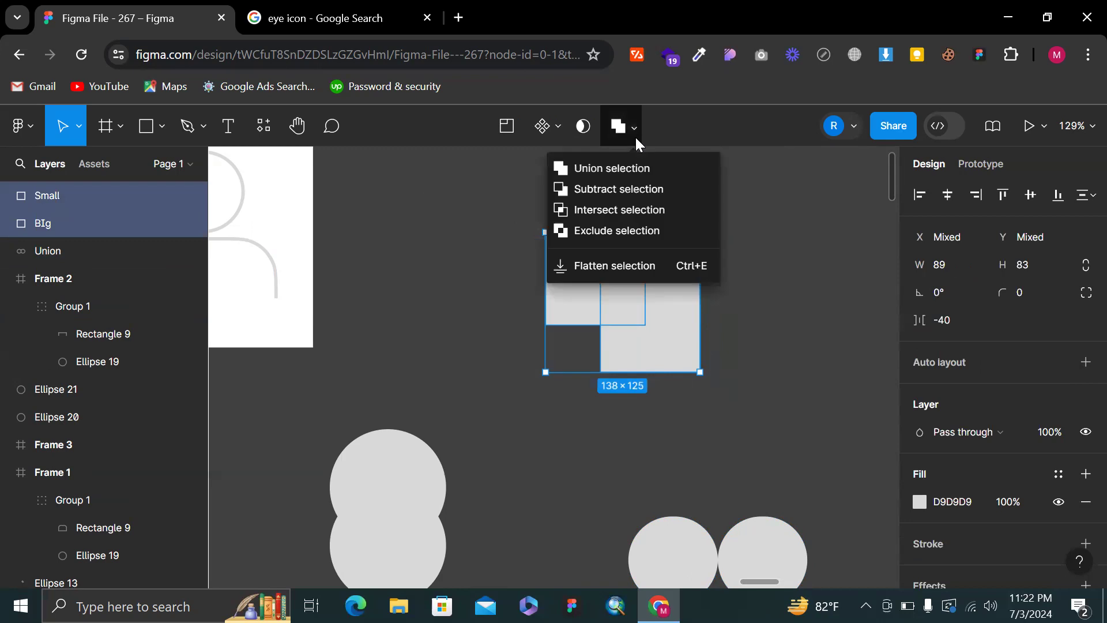
pyautogui.click(617, 190)
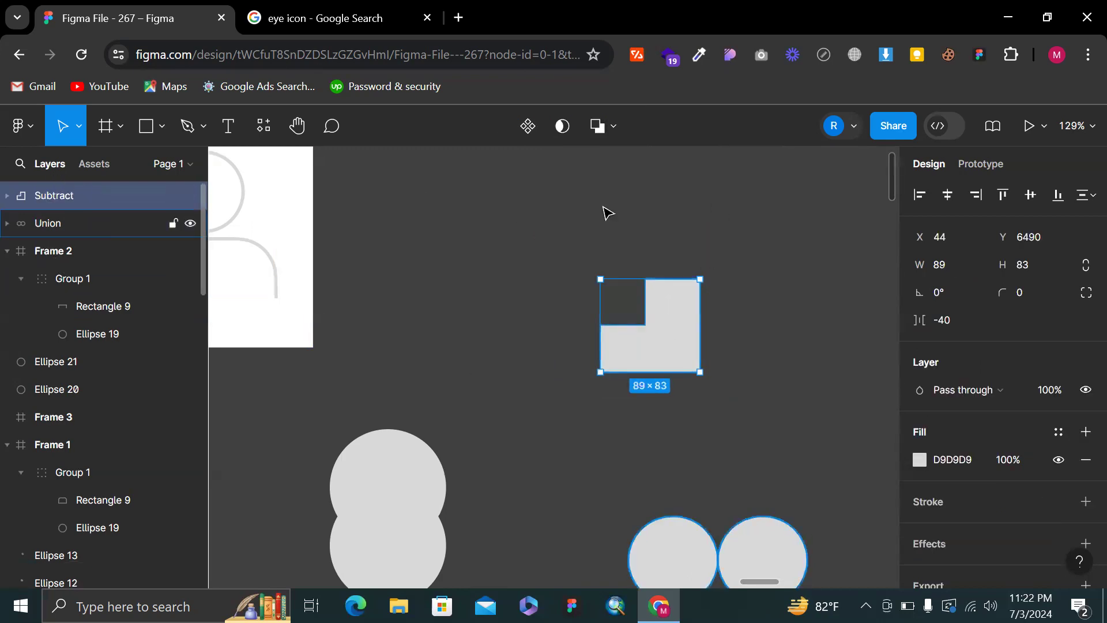
pyautogui.hotkey('ctrl', 'z')
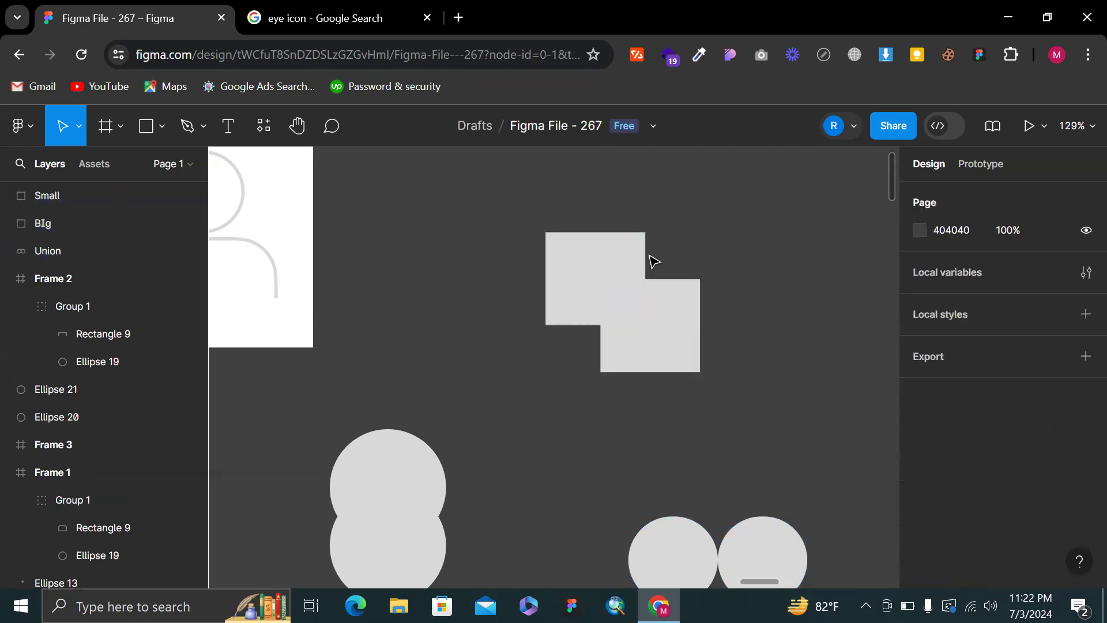
# Try Intersect selection on the Small and BIg rectangles and undo it
pyautogui.moveTo(470, 167); pyautogui.dragTo(711, 351)
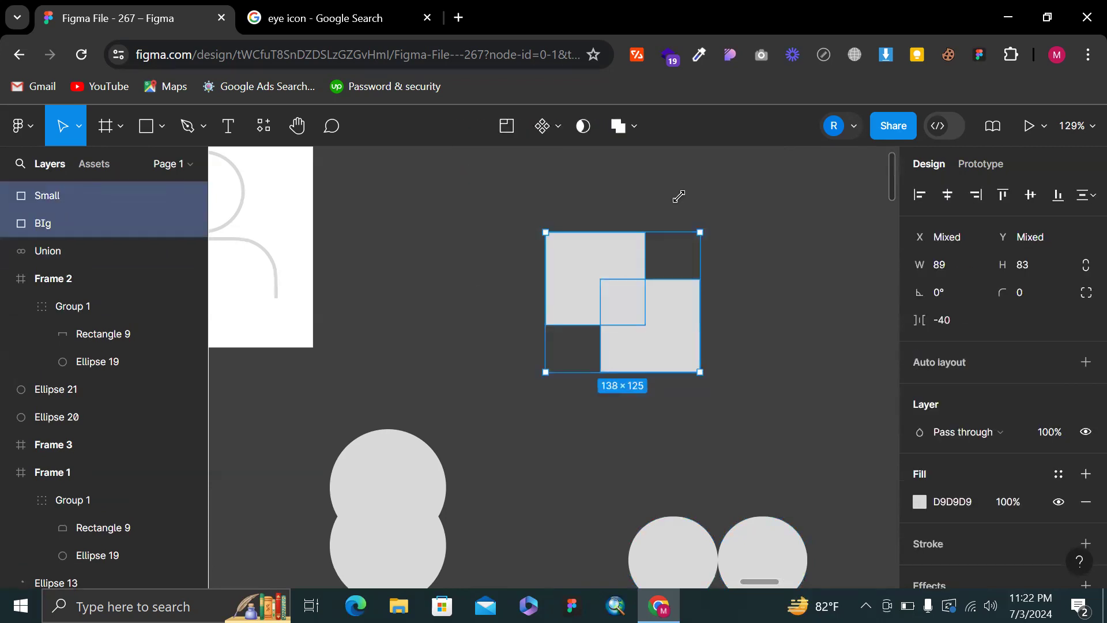
pyautogui.click(635, 126)
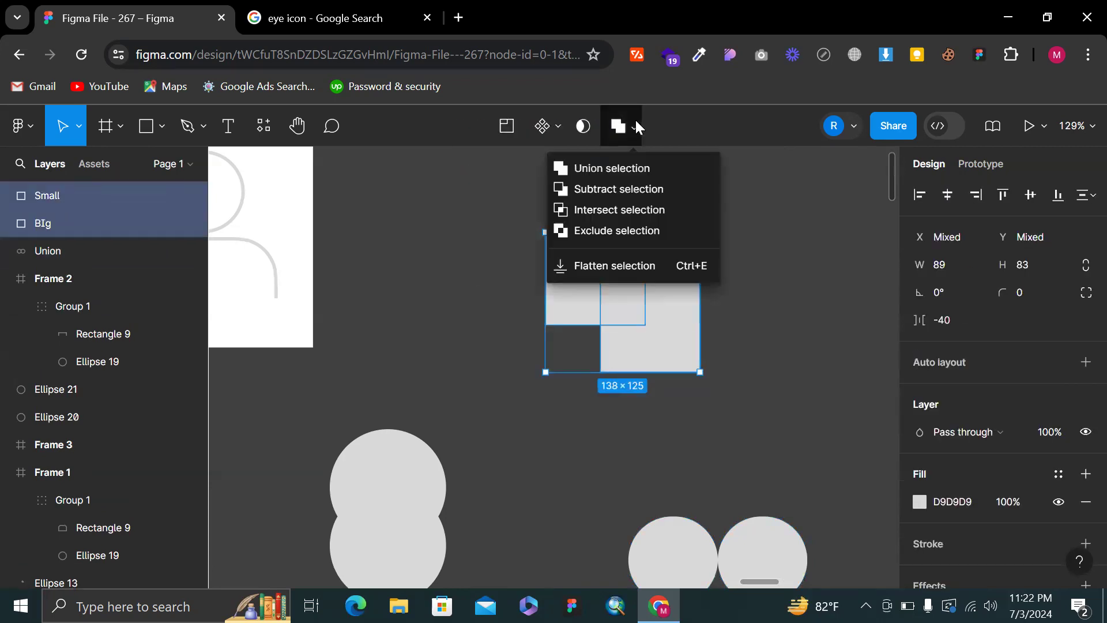
pyautogui.click(565, 211)
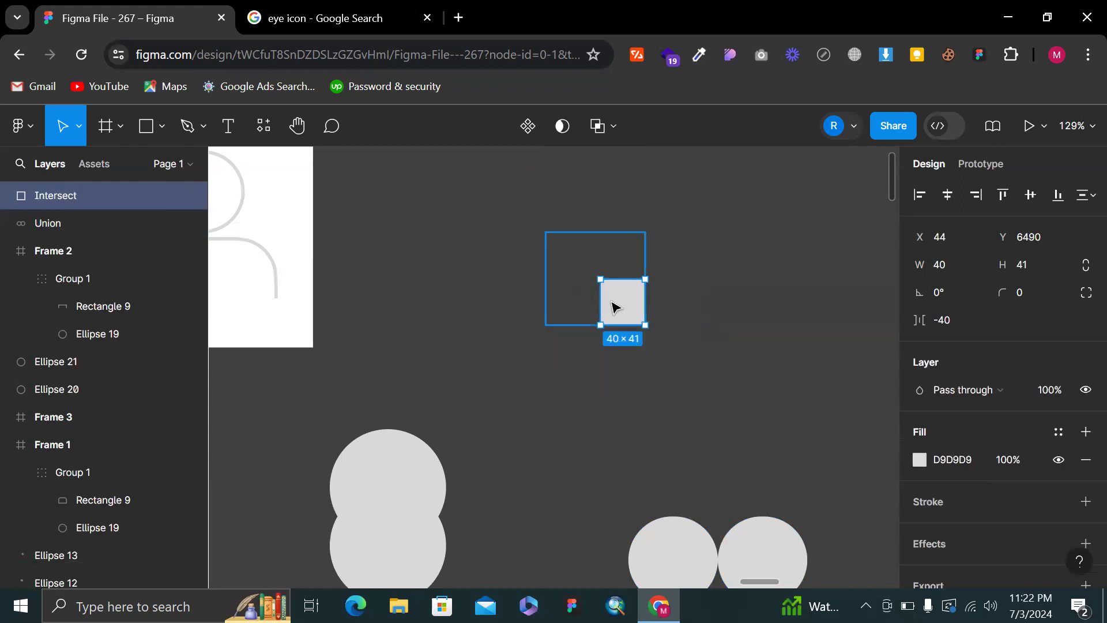
pyautogui.hotkey('ctrl', 'z')
# Apply Exclude selection to the Small and BIg rectangles and rotate the resulting shape to 45°
pyautogui.click(631, 133)
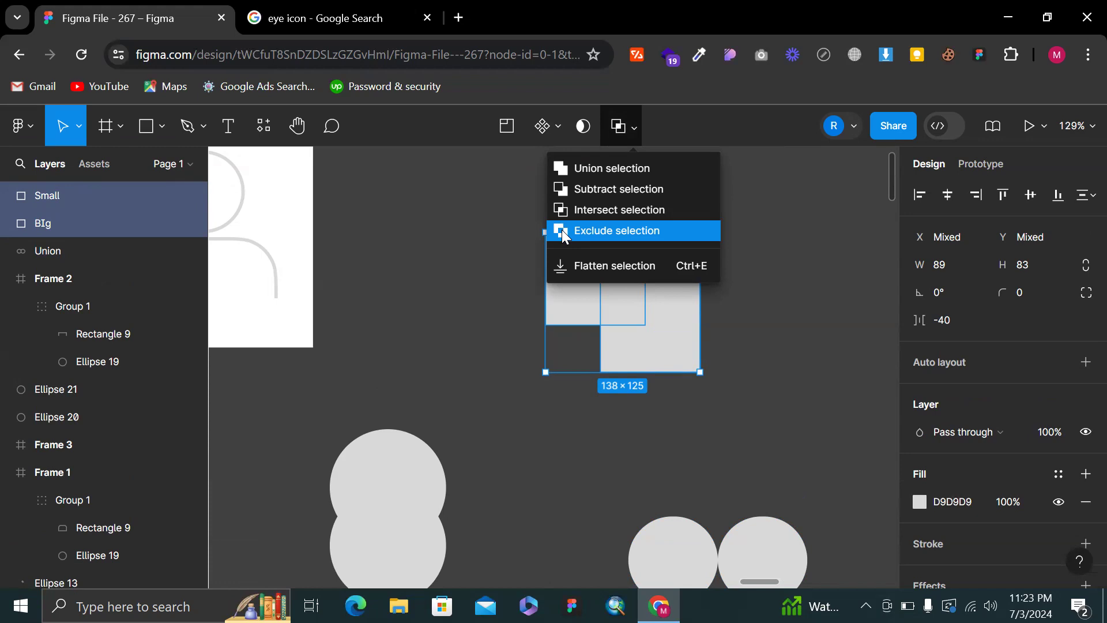
pyautogui.click(617, 230)
pyautogui.click(695, 218)
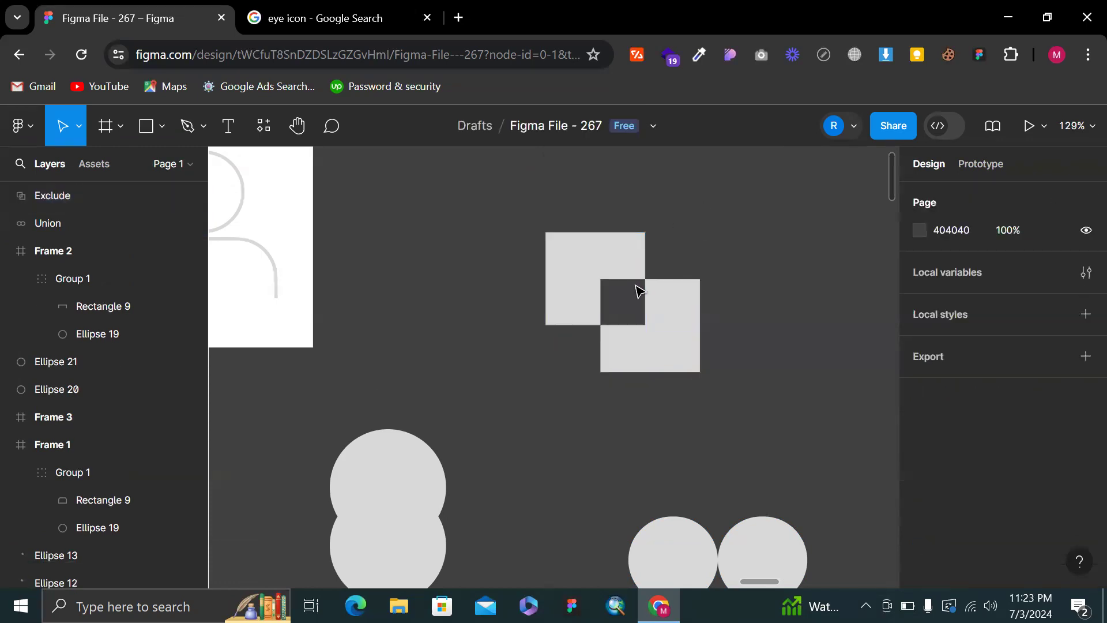
pyautogui.click(653, 282)
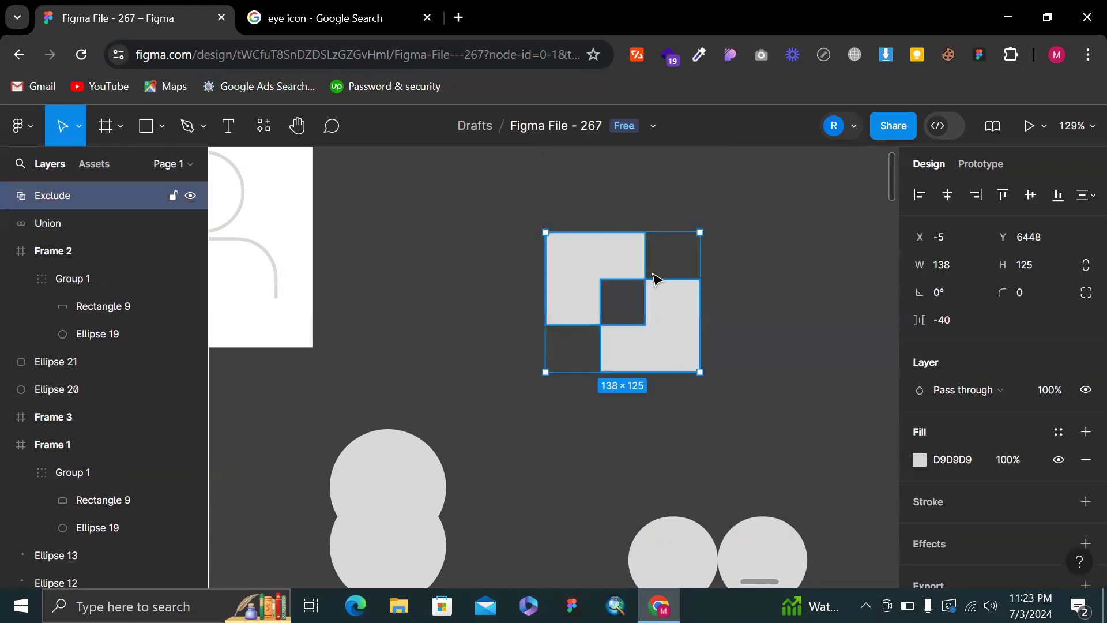
pyautogui.moveTo(685, 216); pyautogui.dragTo(620, 198)
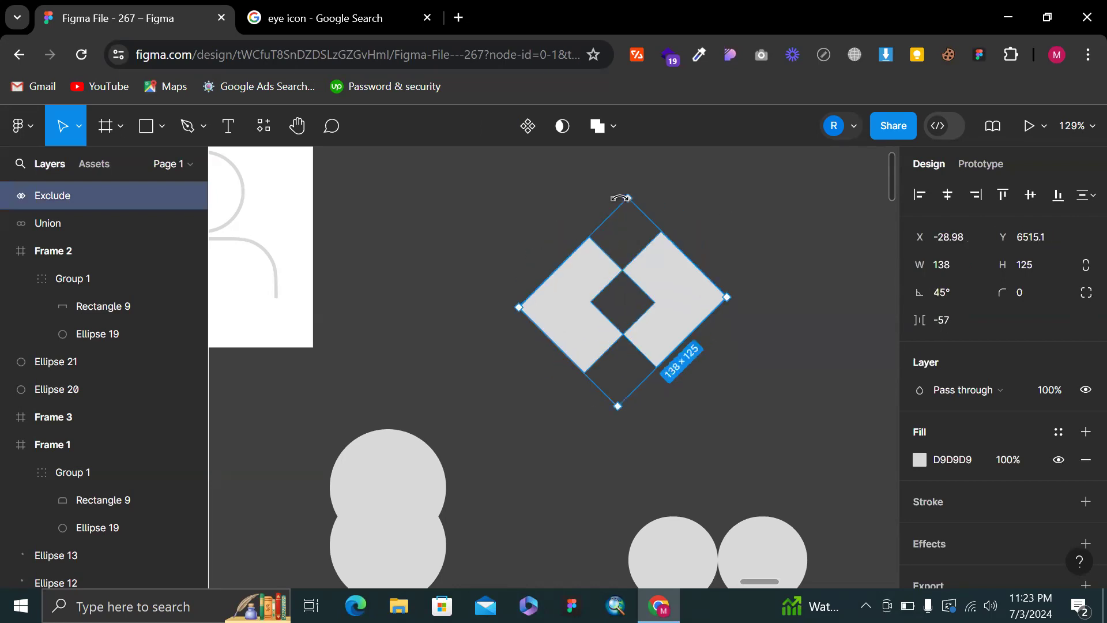
pyautogui.click(718, 211)
# Combine the two overlapping circles, Ellipse 20 and Ellipse 21, into an eye outline with Intersect selection
pyautogui.scroll(-3, 718, 212)
pyautogui.hscroll(-4, 764, 317)
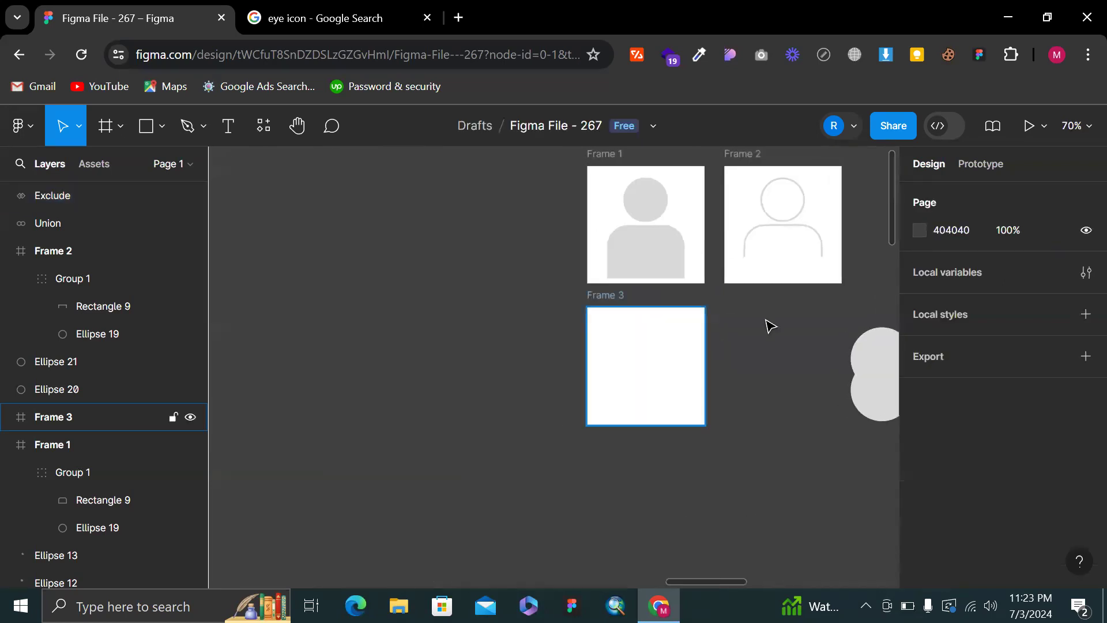
pyautogui.hscroll(1, 769, 323)
pyautogui.moveTo(771, 349); pyautogui.dragTo(860, 412)
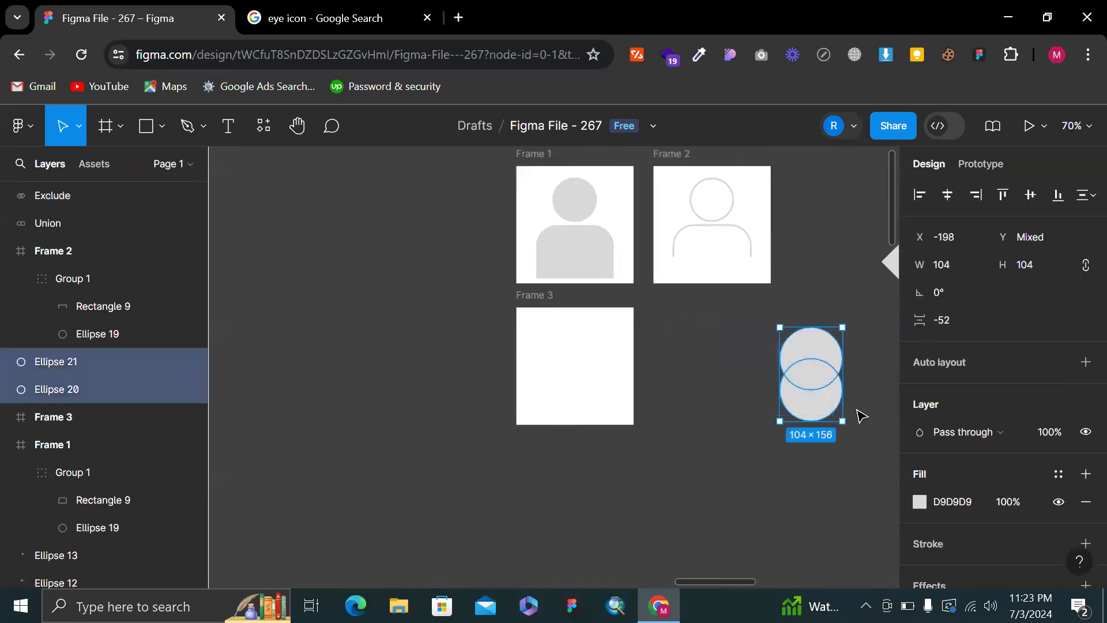
pyautogui.hscroll(5, 845, 398)
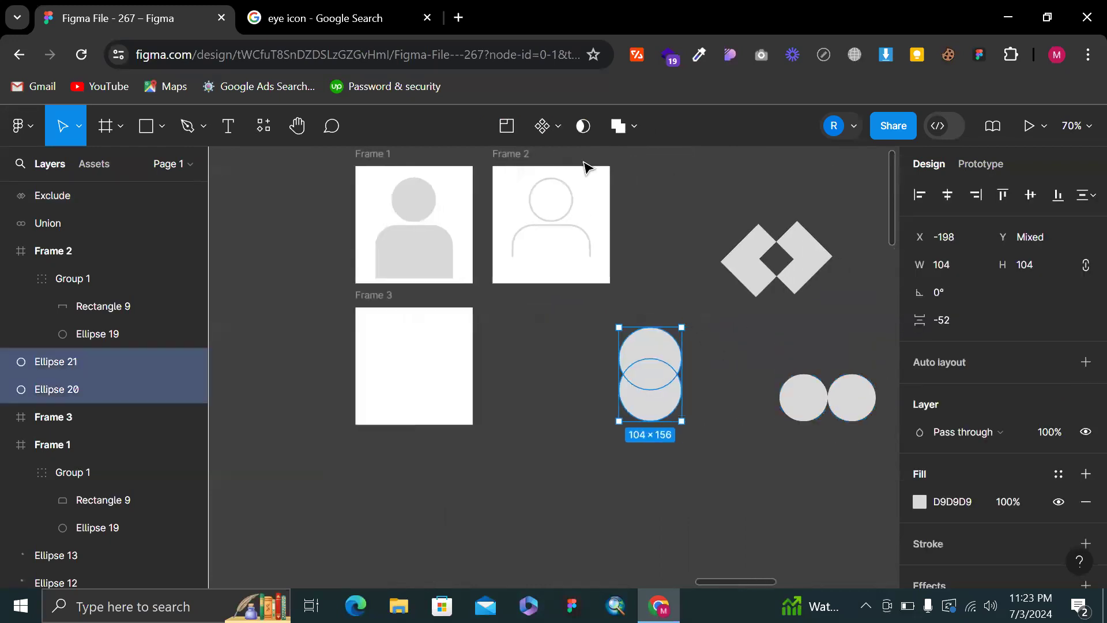
pyautogui.click(634, 125)
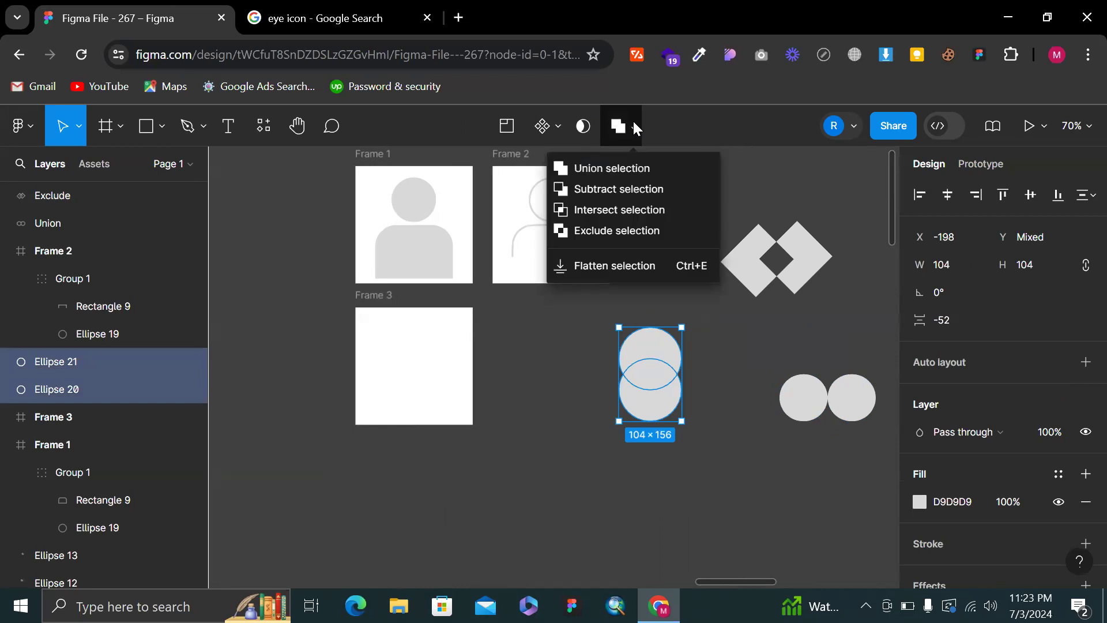
pyautogui.click(613, 209)
pyautogui.scroll(3, 699, 317)
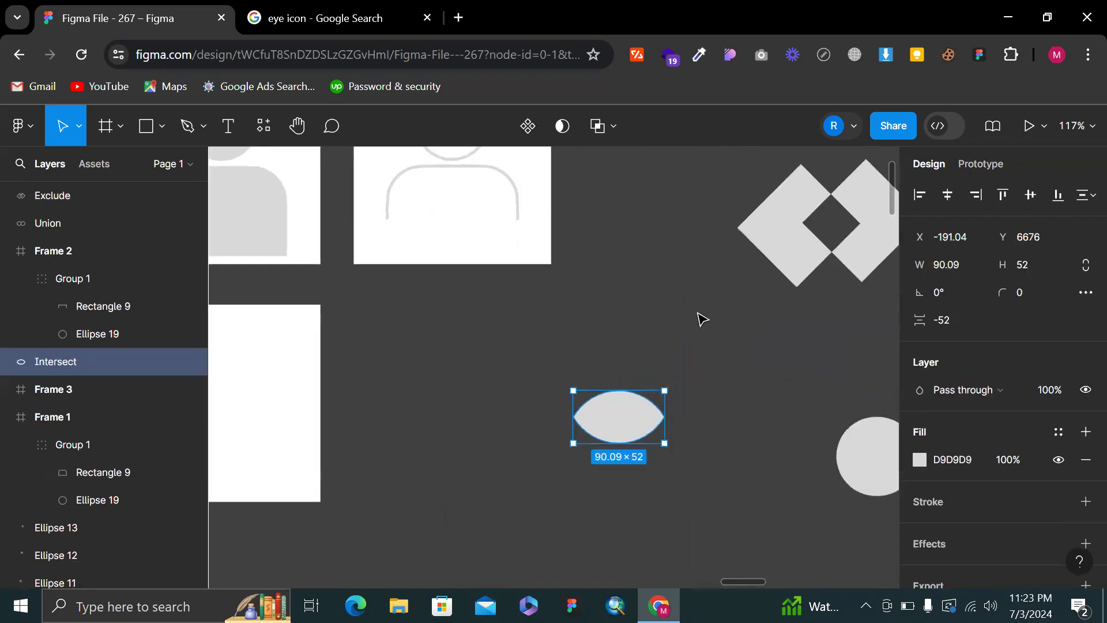
# Move the intersected eye shape into Frame 3 at X 44, Y 61
pyautogui.hscroll(-3, 704, 346)
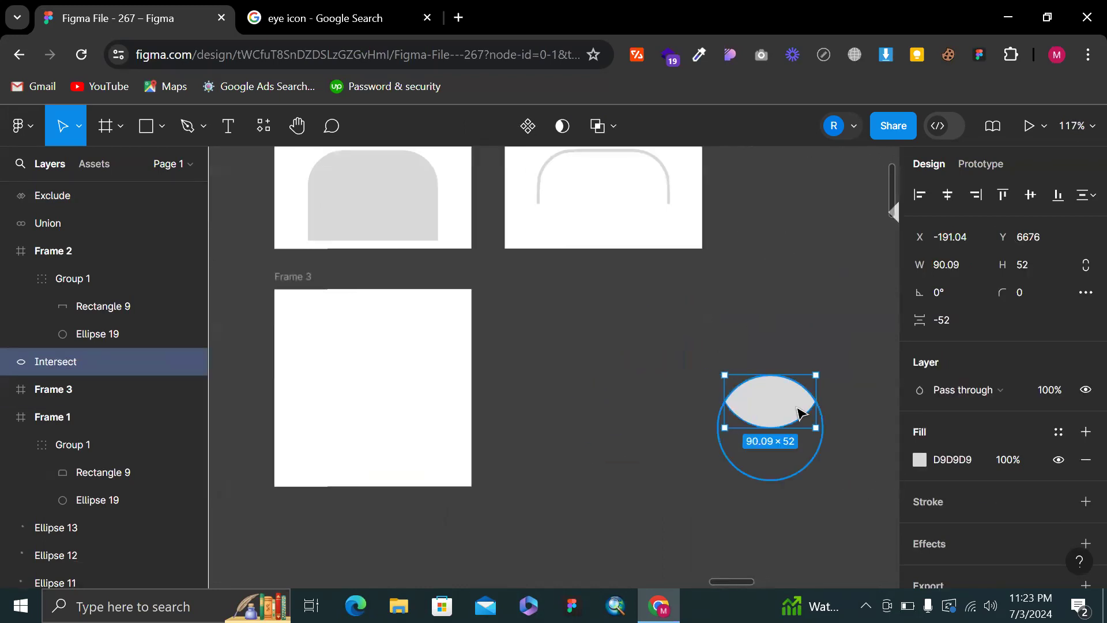
pyautogui.moveTo(769, 416); pyautogui.dragTo(363, 396)
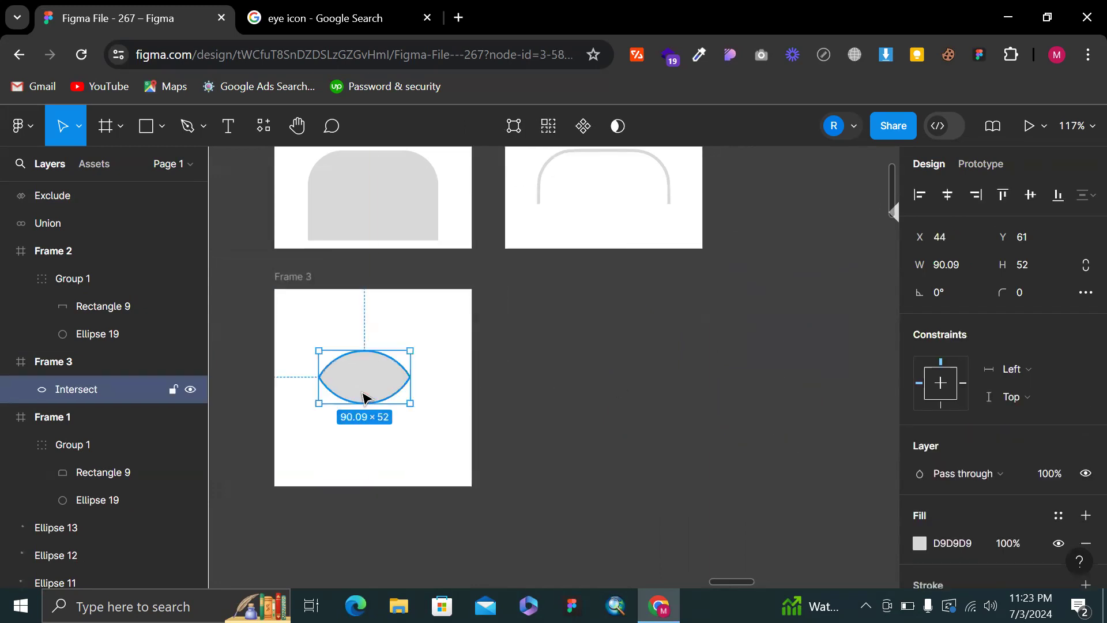
pyautogui.scroll(4, 363, 396)
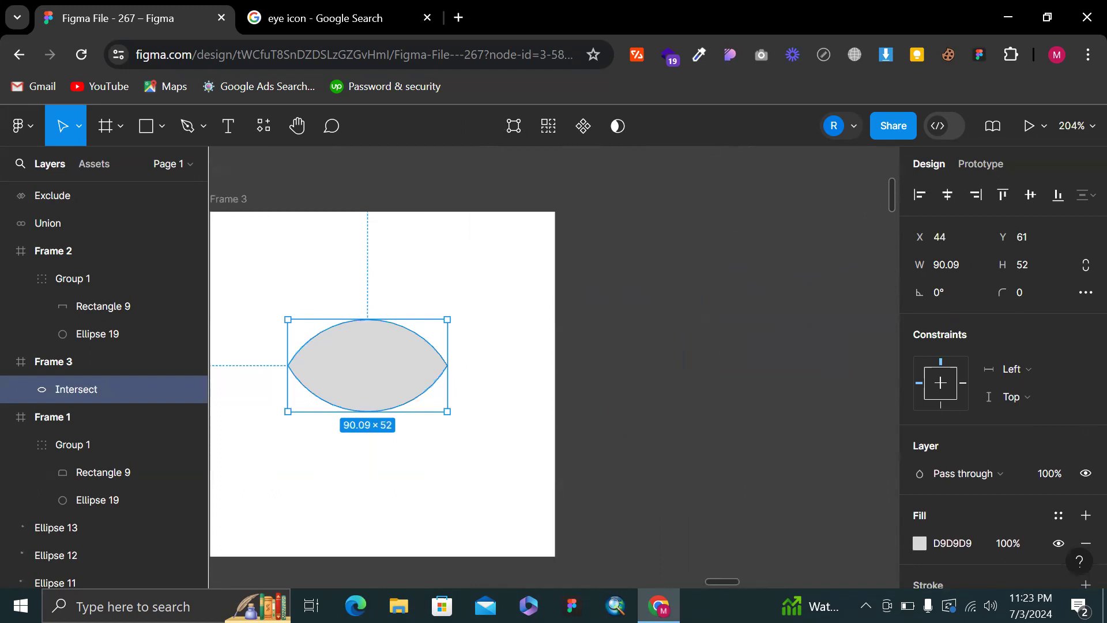
# Switch to the Google image results for "eye icon" to examine the reference eye designs
pyautogui.click(321, 18)
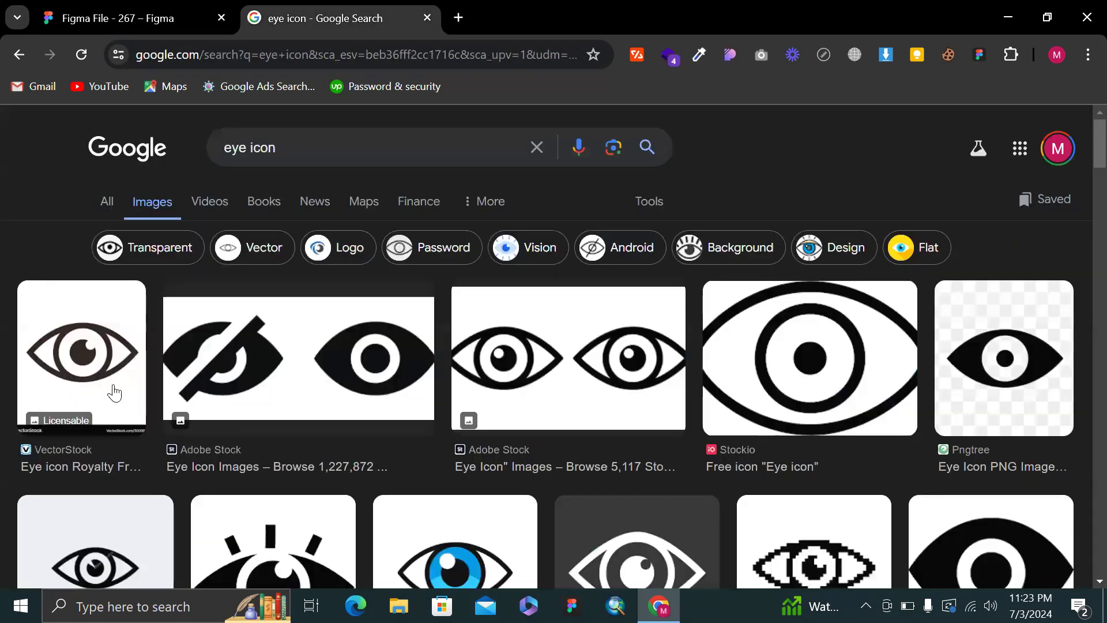
# Return to Figma and resize the intersected eye shape in Frame 3 to 136 × 70
pyautogui.click(132, 12)
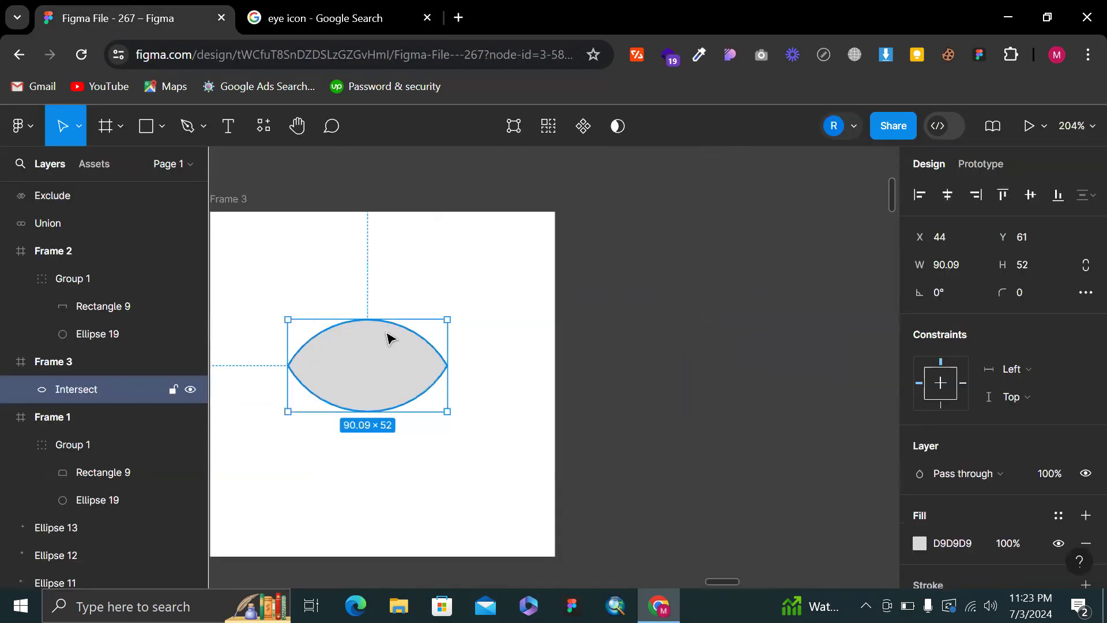
pyautogui.hscroll(-1, 388, 334)
pyautogui.moveTo(425, 414); pyautogui.dragTo(429, 391)
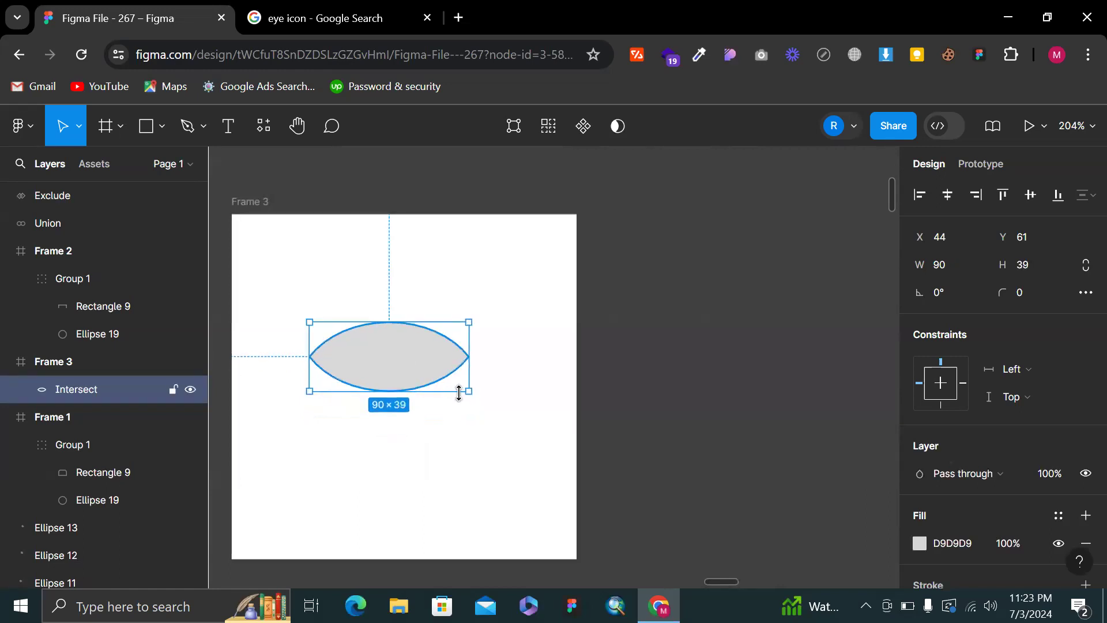
pyautogui.moveTo(417, 405); pyautogui.dragTo(494, 425)
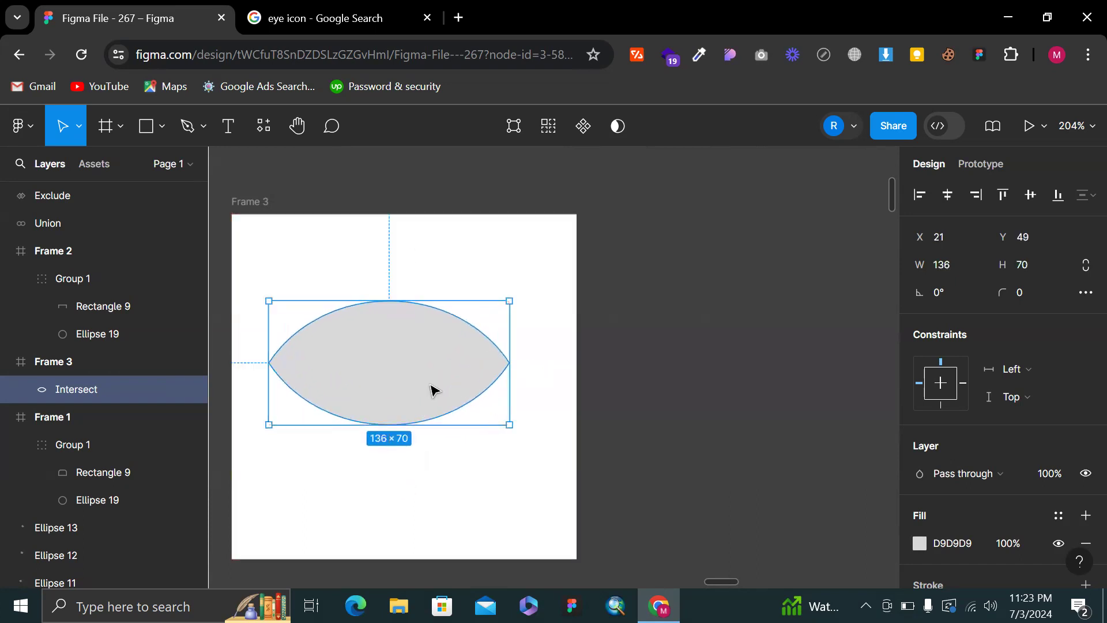
# Centre the intersected eye shape horizontally and vertically within Frame 3
pyautogui.moveTo(438, 391); pyautogui.dragTo(447, 402)
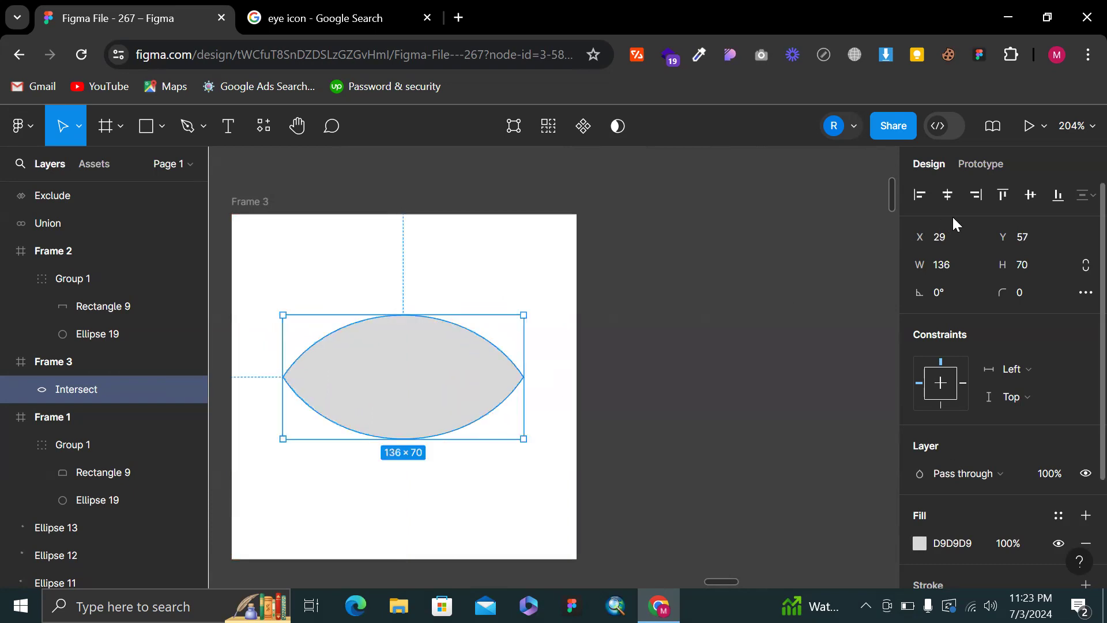
pyautogui.click(947, 196)
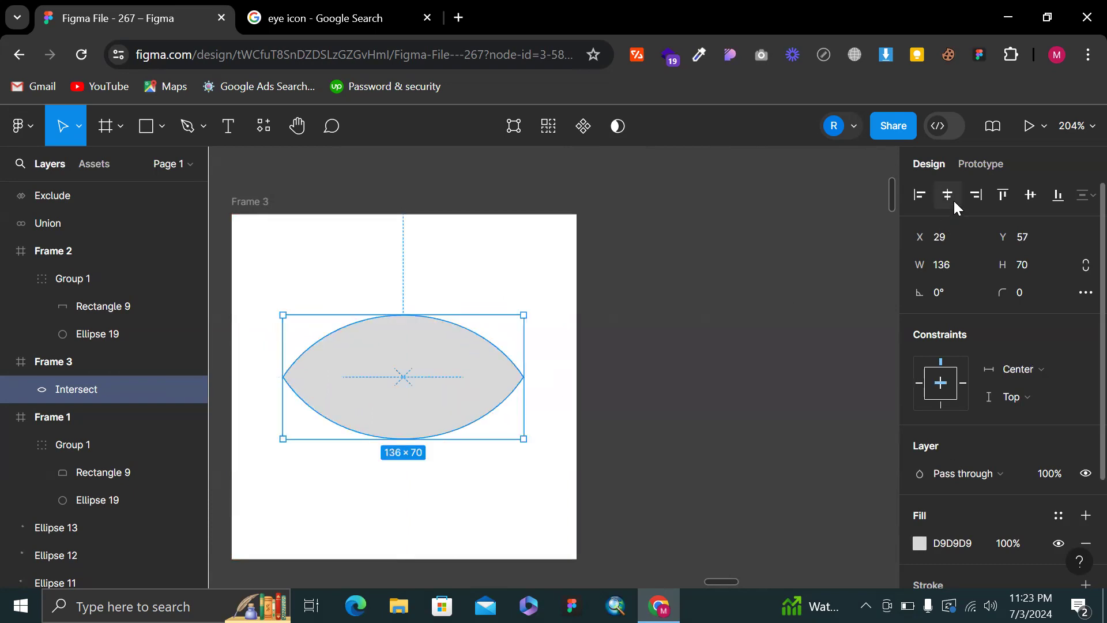
pyautogui.click(1030, 194)
pyautogui.click(740, 352)
pyautogui.hscroll(-2, 744, 354)
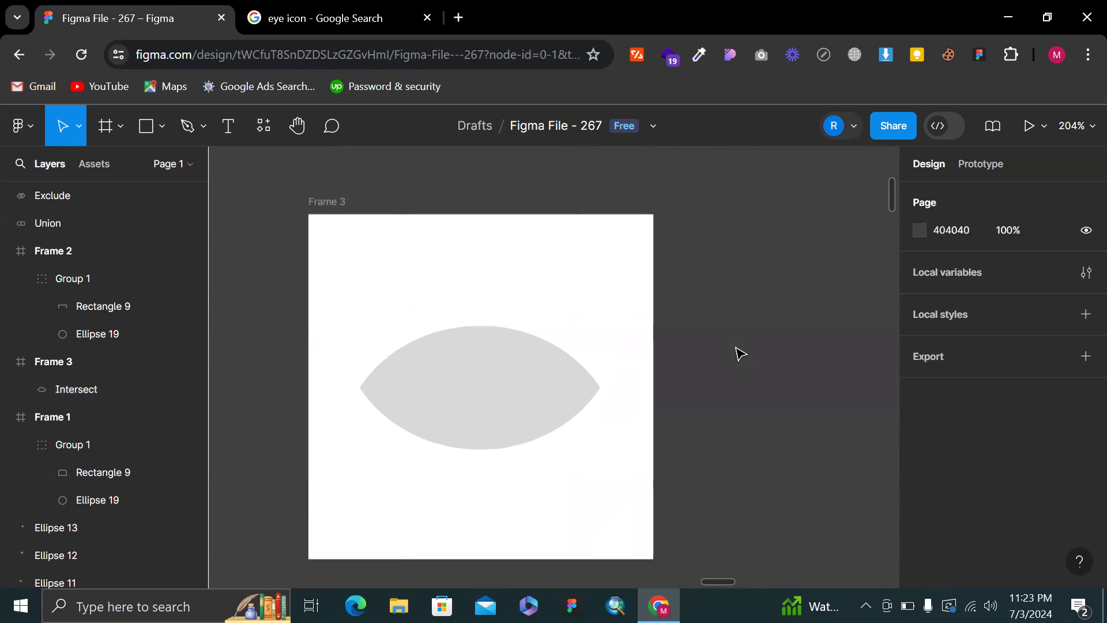
# Draw a 19 × 19 circle in the middle of the eye and fill it with white sampled from the frame
pyautogui.press('o')
pyautogui.moveTo(463, 379); pyautogui.dragTo(497, 403)
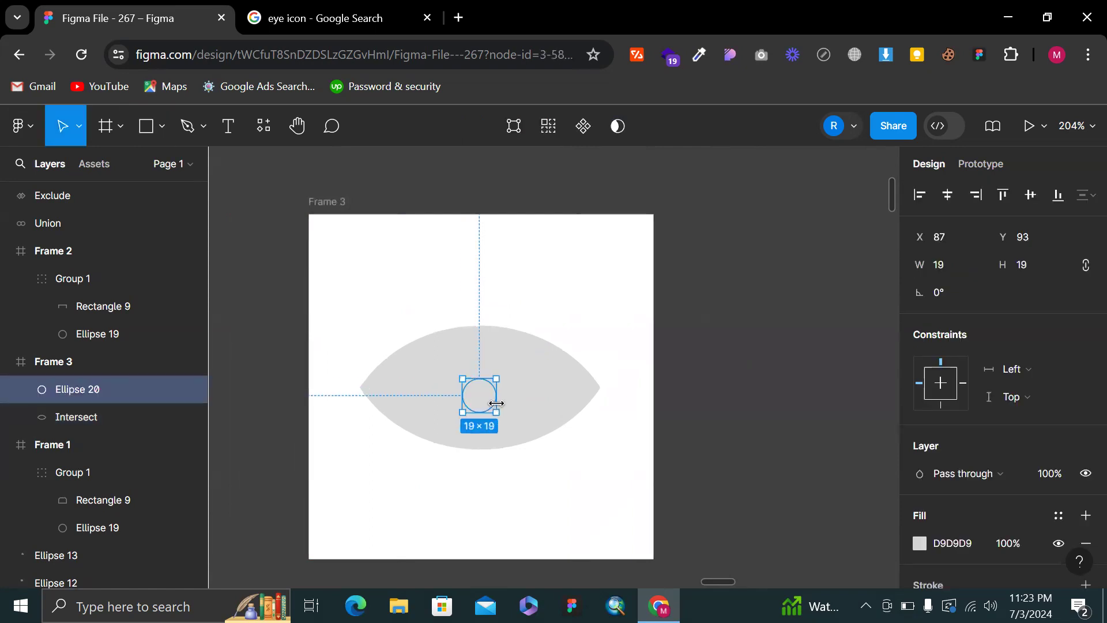
pyautogui.press('i')
pyautogui.click(575, 277)
pyautogui.press('Escape')
pyautogui.press('Escape')
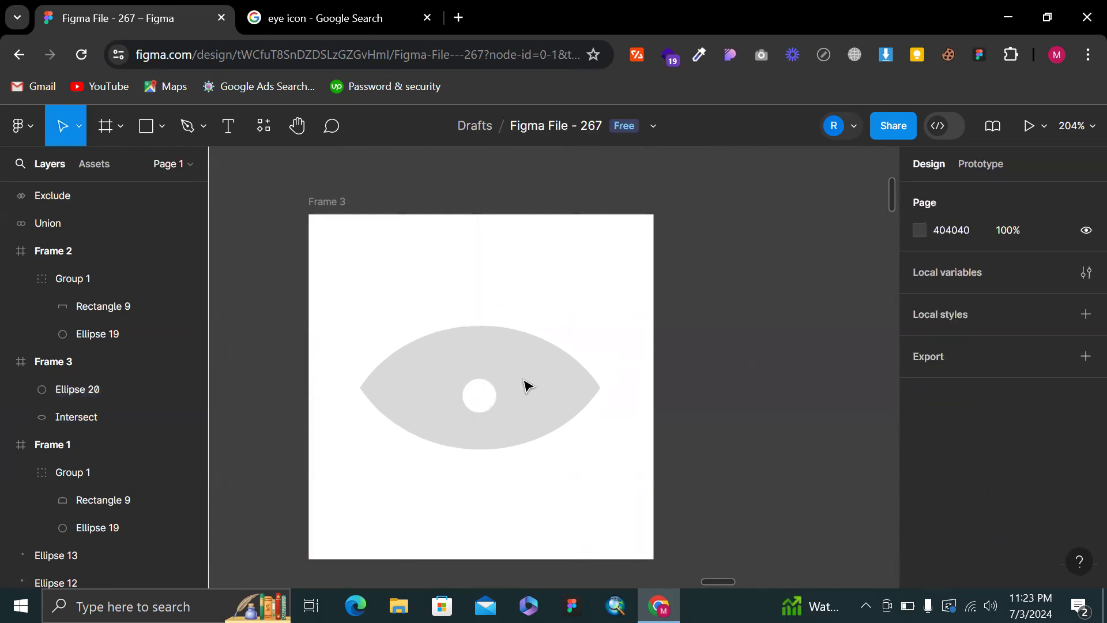
# Align the vertical centres of the white circle and the eye shape in Frame 3
pyautogui.click(479, 395)
pyautogui.scroll(3, 533, 384)
pyautogui.keyDown('shift'); pyautogui.click(541, 383); pyautogui.keyUp('shift')
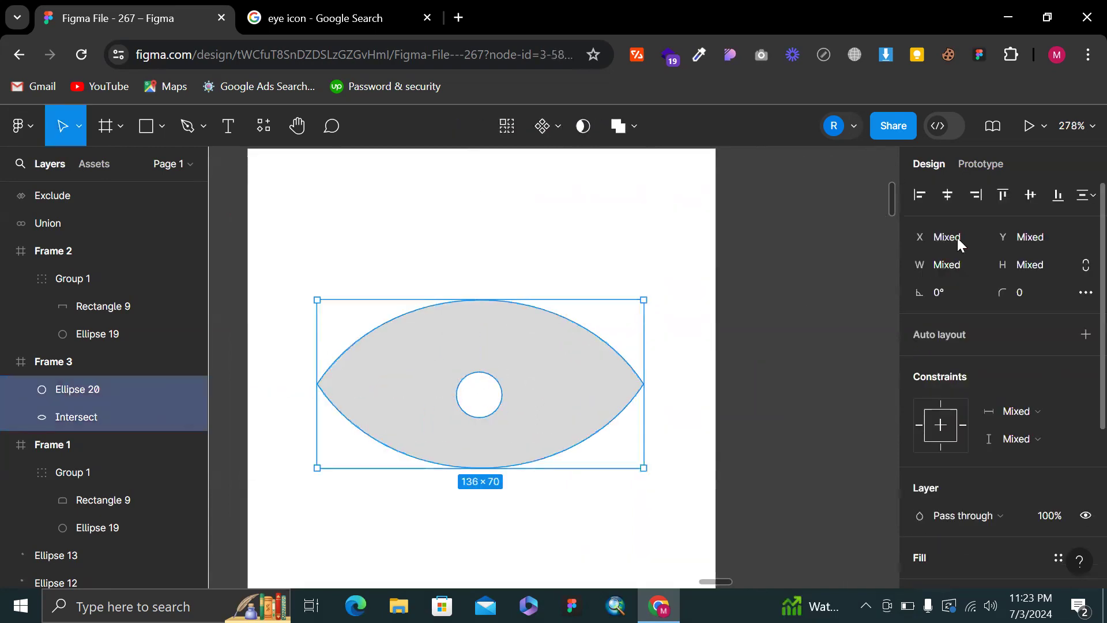
pyautogui.click(1032, 195)
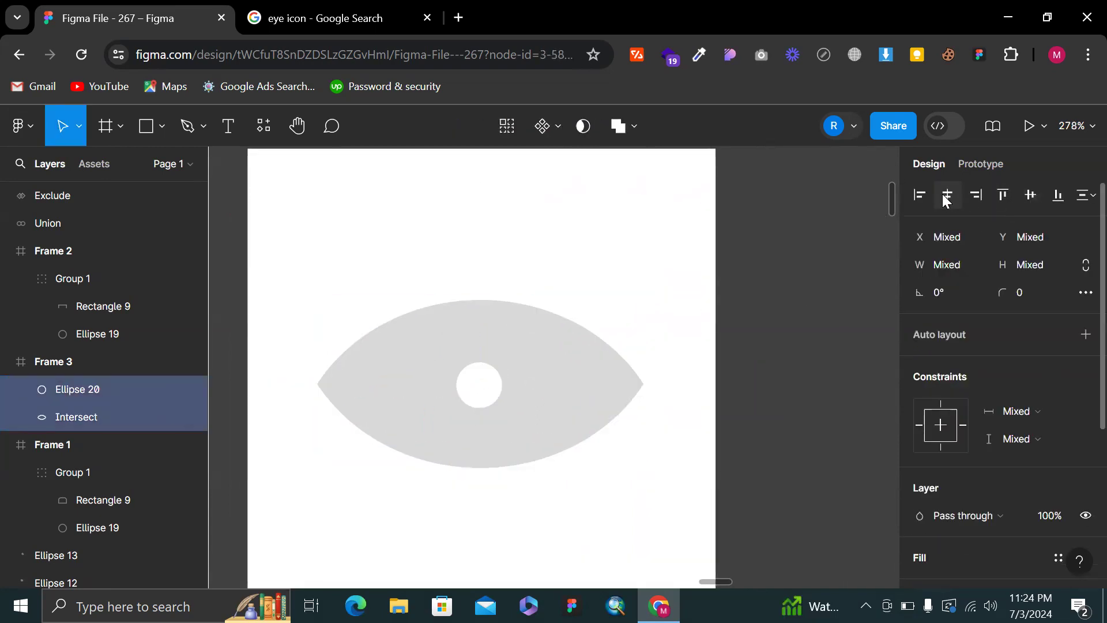
pyautogui.press('Escape')
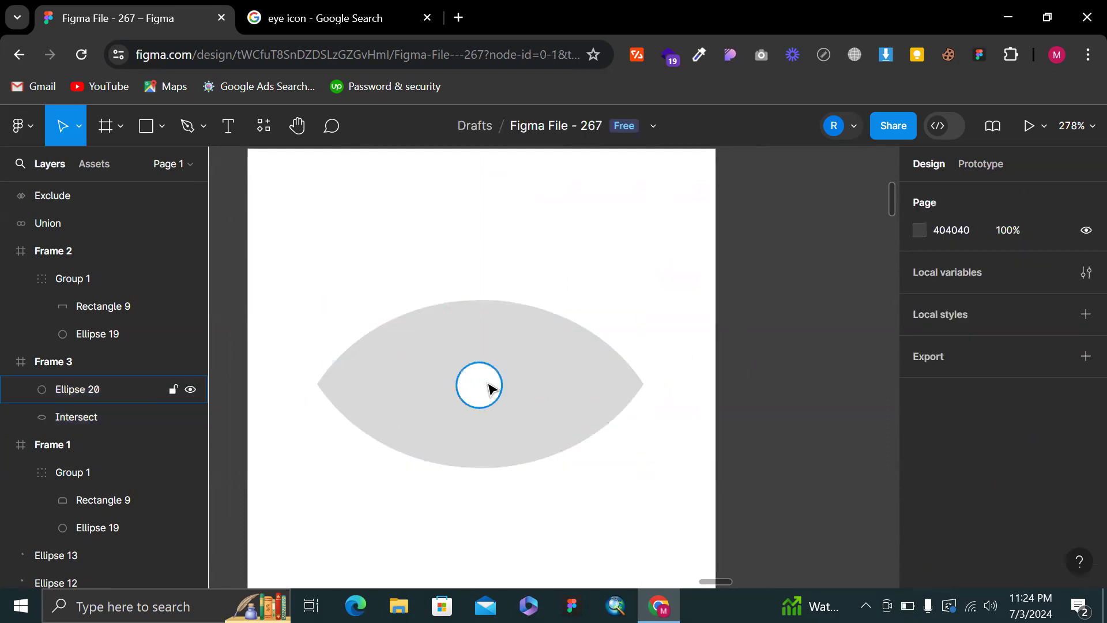
# Enlarge the white pupil circle from its centre to 27 × 27
pyautogui.click(490, 390)
pyautogui.moveTo(510, 394); pyautogui.dragTo(511, 394)
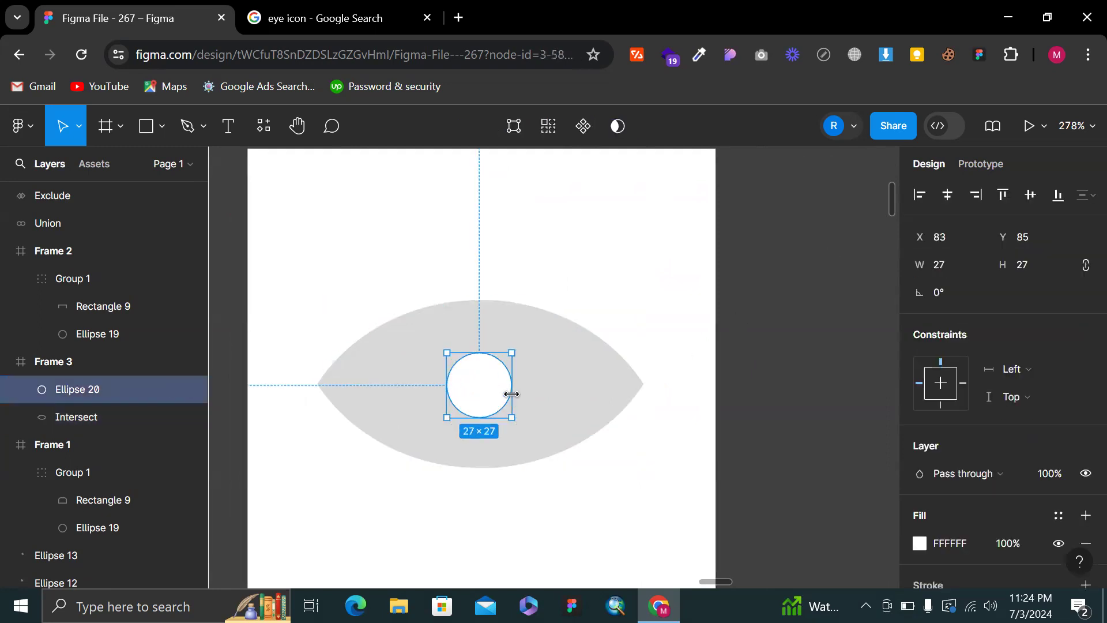
pyautogui.press('Escape')
pyautogui.scroll(-5, 625, 265)
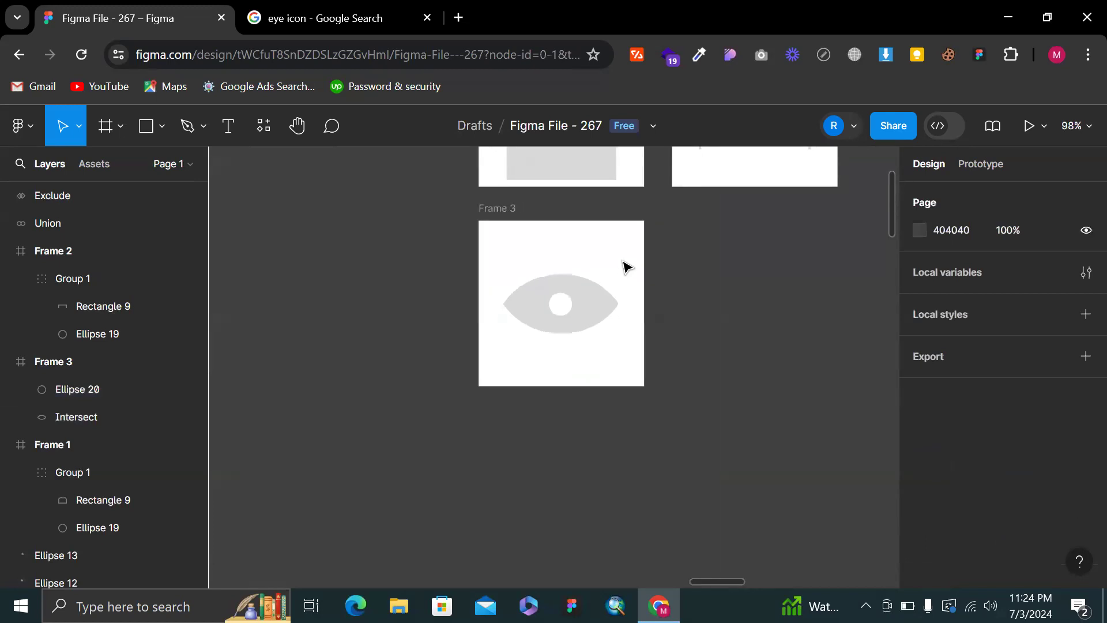
# Examine more eye designs in the Google image results for "eye icon" and return to Figma
pyautogui.click(291, 7)
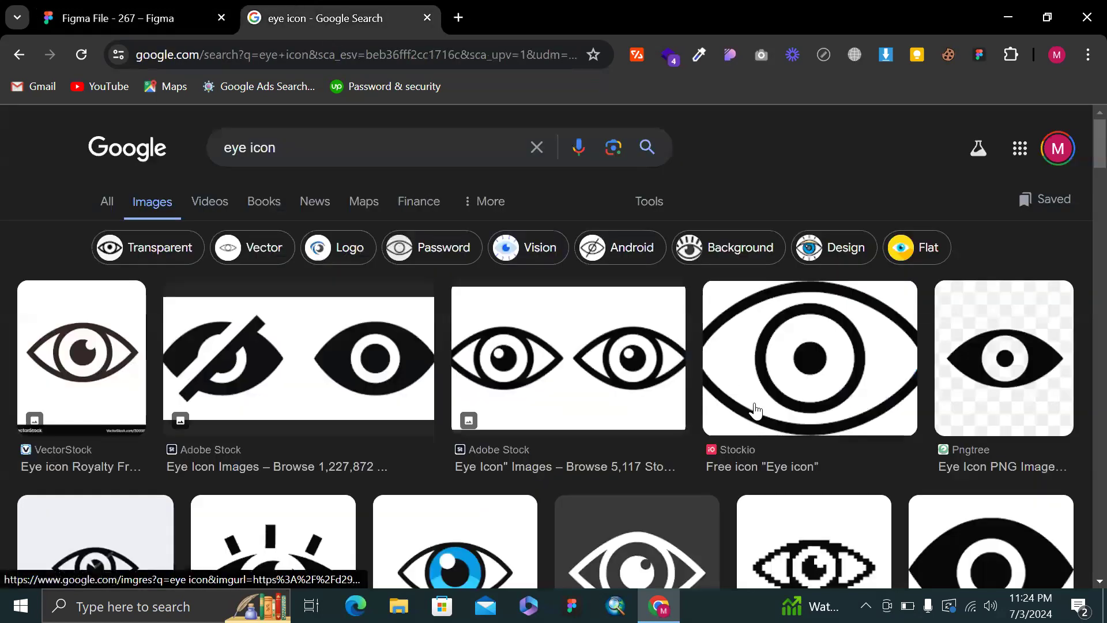
pyautogui.scroll(-3, 747, 411)
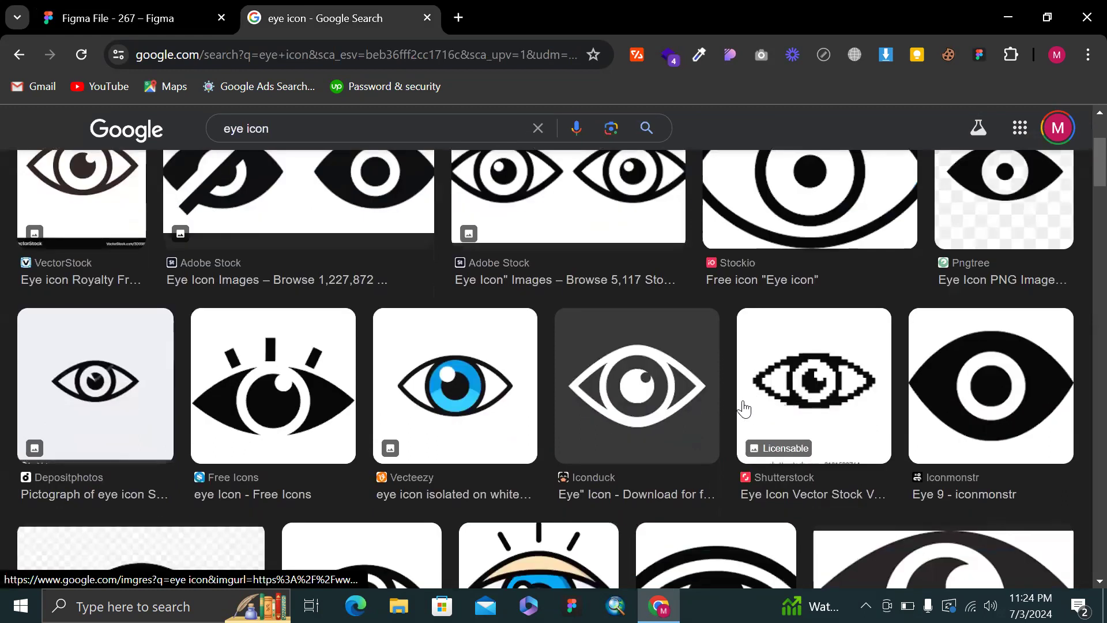
pyautogui.click(182, 15)
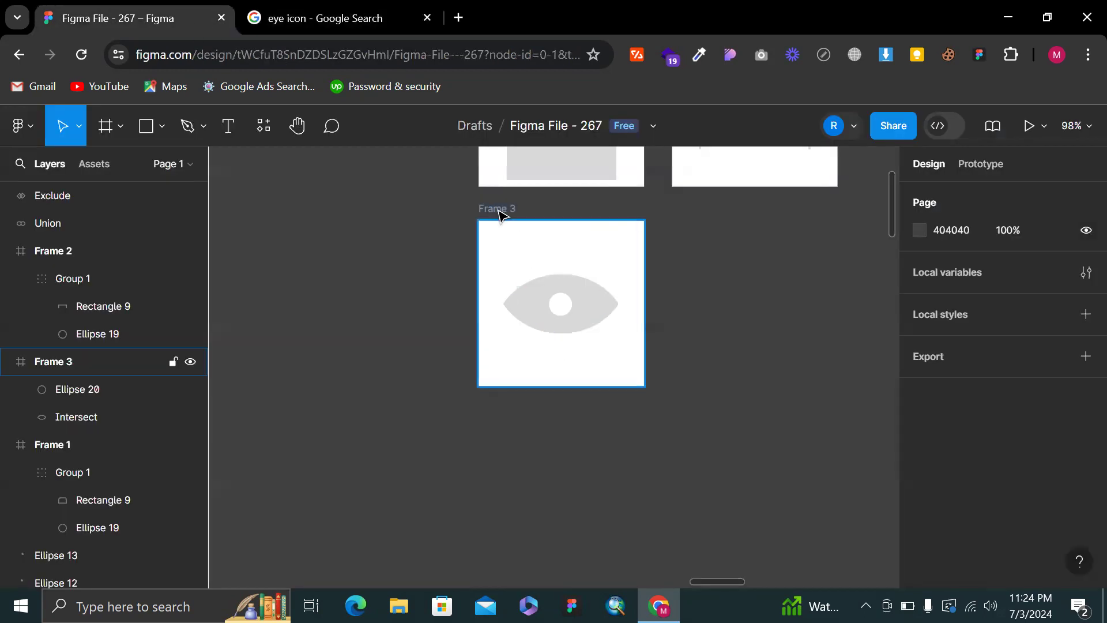
# Duplicate Frame 3 and place the copy beside it with a gap of 33, under Frame 2
pyautogui.click(507, 236)
pyautogui.hotkey('ctrl', 'd')
pyautogui.moveTo(762, 272); pyautogui.dragTo(695, 265)
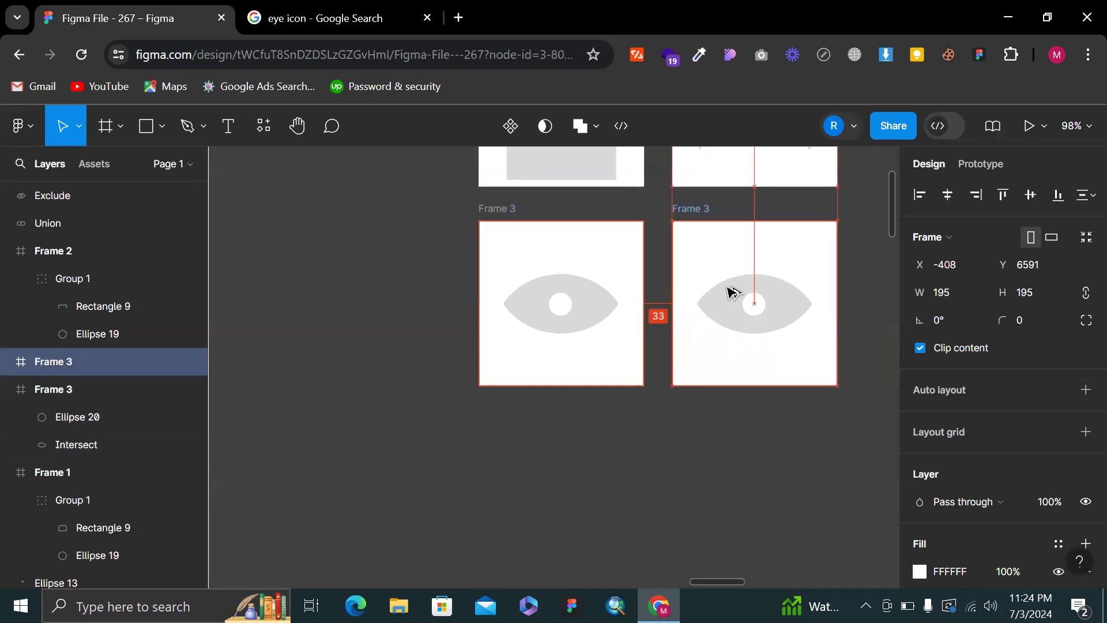
# Swap the fill and stroke of the intersected eye shape in Frame 4 to make it an outline
pyautogui.click(744, 301)
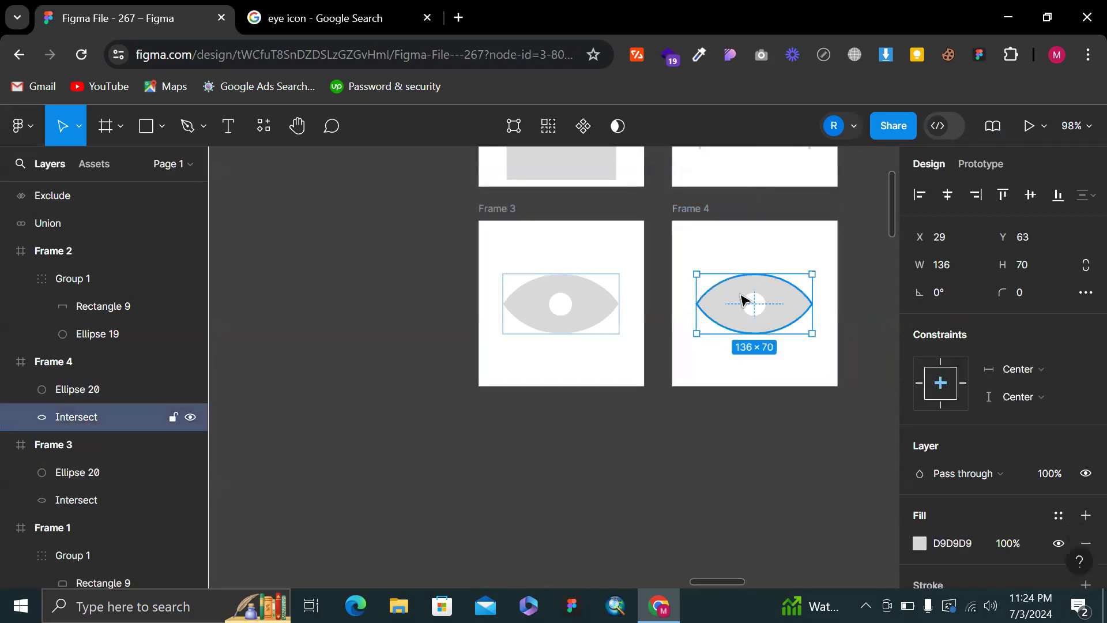
pyautogui.hotkey('shift', 'x')
pyautogui.hotkey('ctrl', 'z')
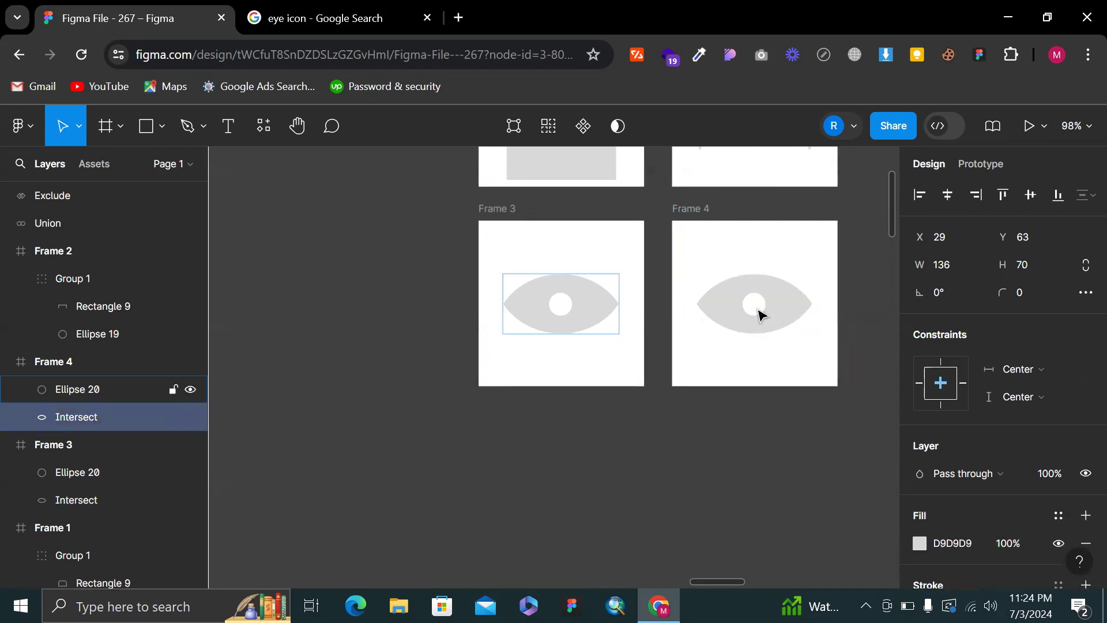
pyautogui.hotkey('ctrl', 'shift', 'z')
pyautogui.scroll(3, 759, 332)
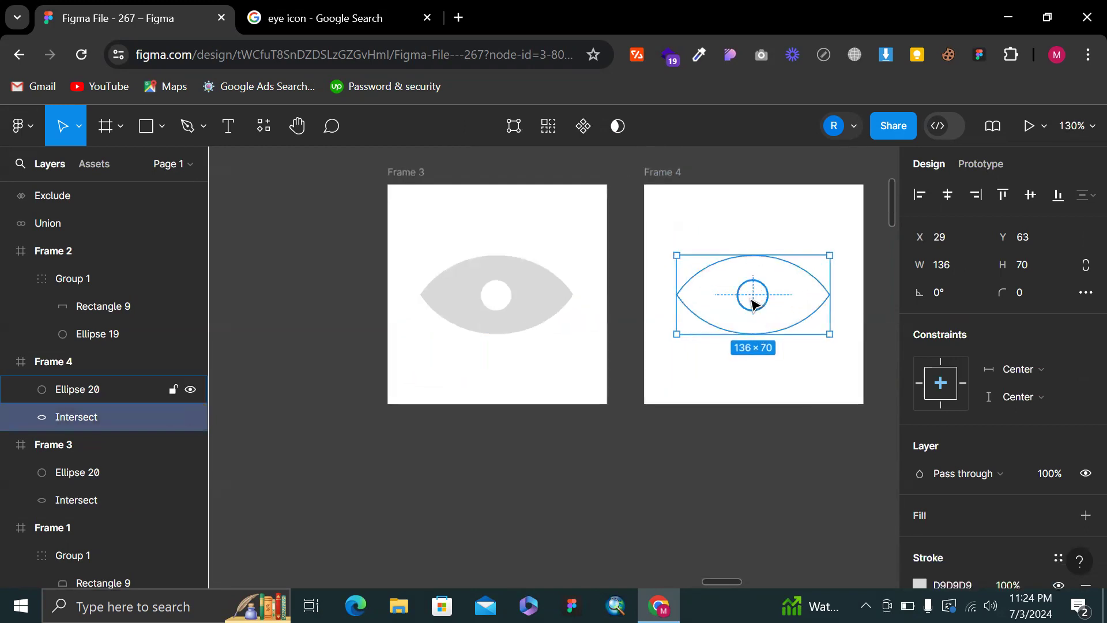
# Swap the fill and stroke of Frame 4's pupil circle and colour its stroke D9D9D9, sampled from Frame 3's eye
pyautogui.click(752, 298)
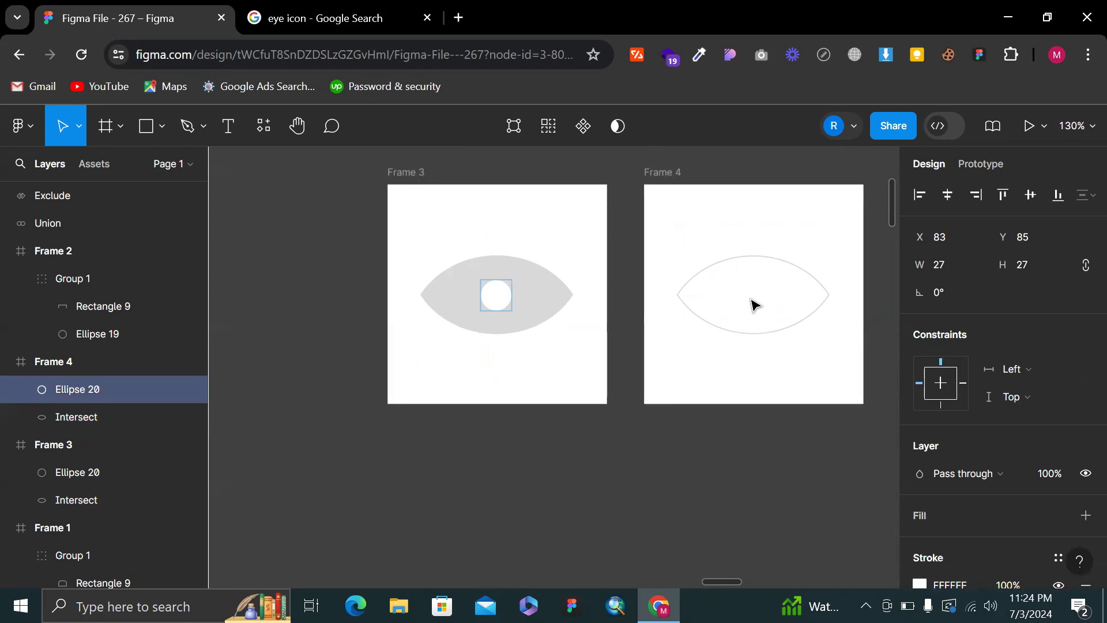
pyautogui.press('i')
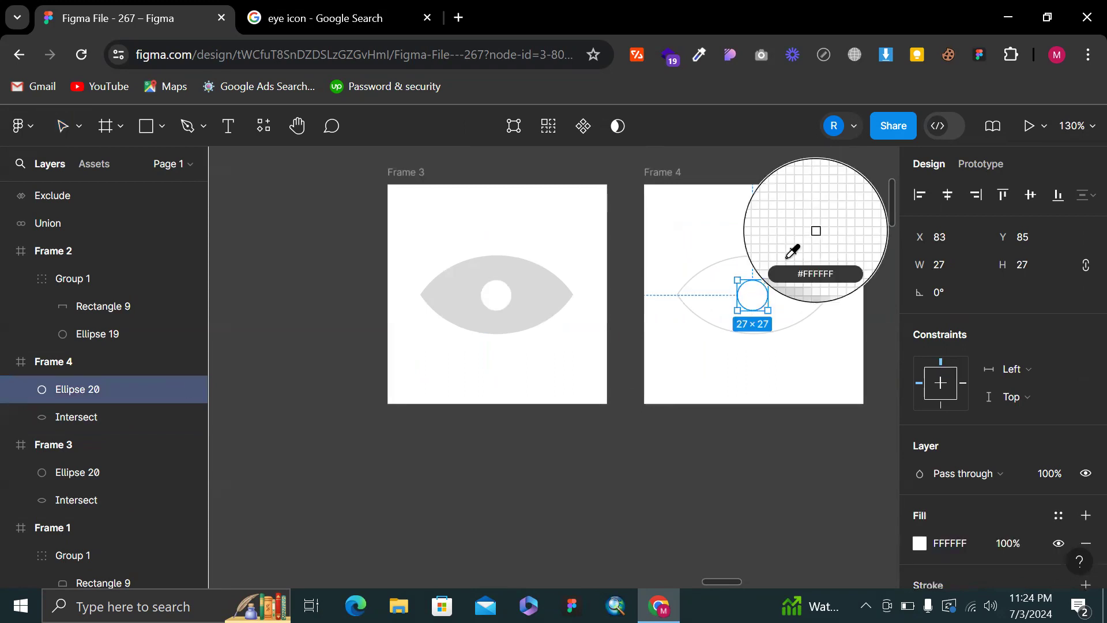
pyautogui.click(540, 317)
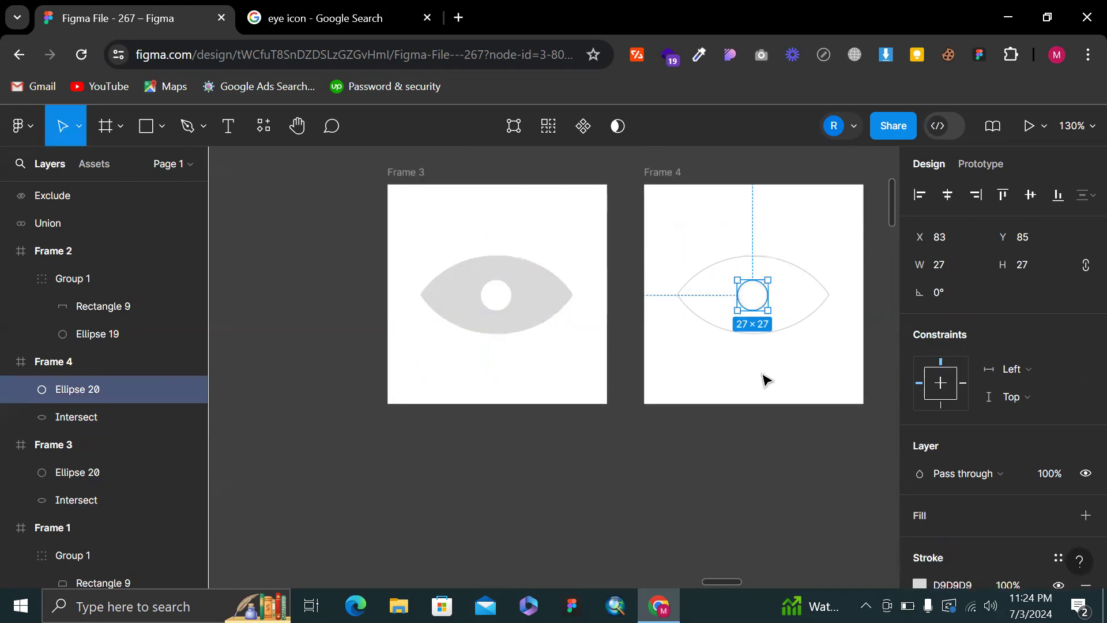
# Set the stroke weight of both the eye outline and the pupil circle in Frame 4 to 4
pyautogui.click(783, 336)
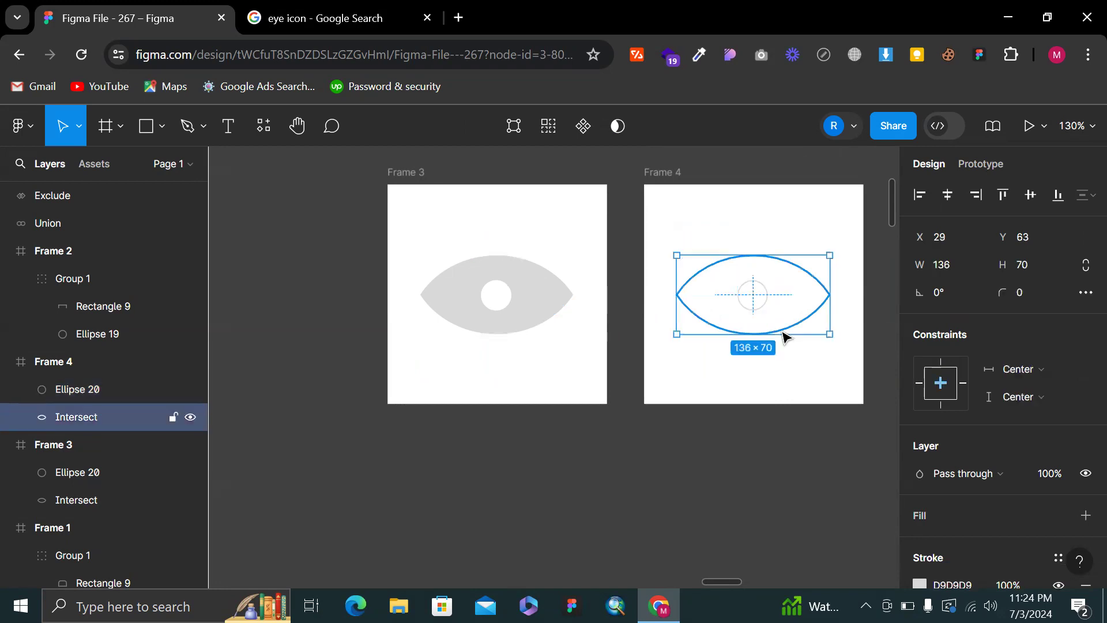
pyautogui.keyDown('shift'); pyautogui.click(760, 311); pyautogui.keyUp('shift')
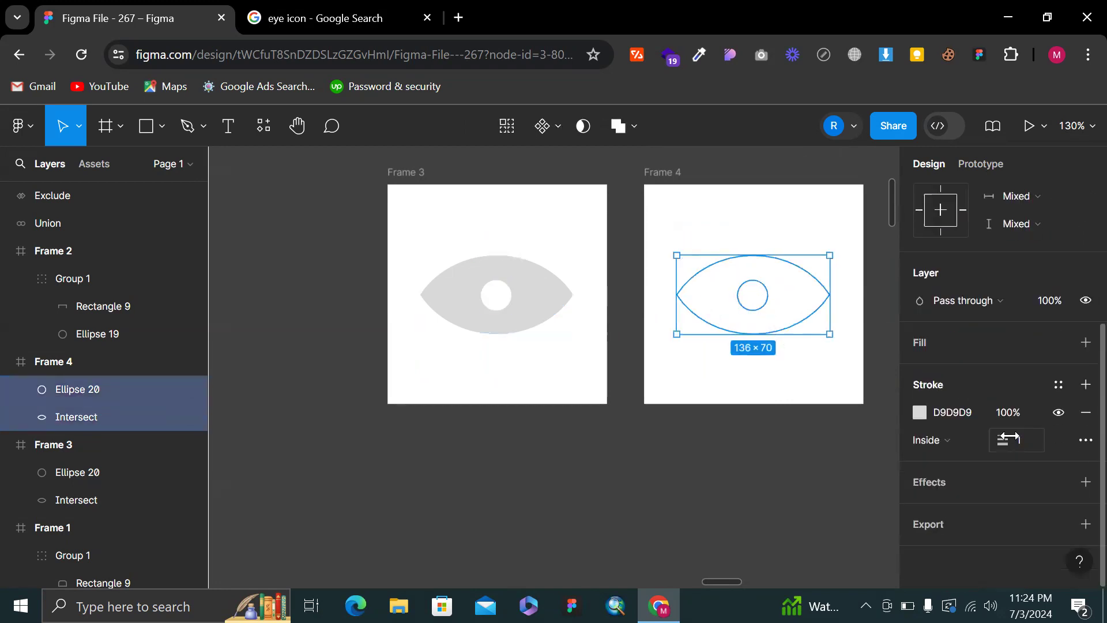
pyautogui.press('Up')
pyautogui.press('Up')
pyautogui.press('Up')
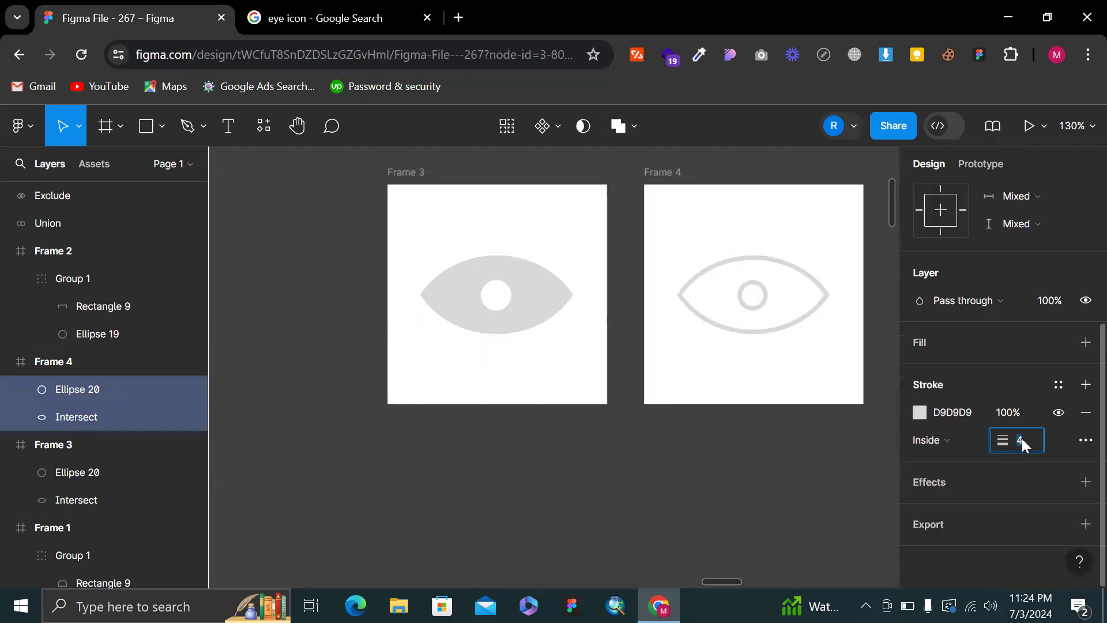
pyautogui.click(793, 427)
# Duplicate Frame 3 directly below the original, at X -636, Y 6837
pyautogui.scroll(-5, 793, 426)
pyautogui.click(654, 316)
pyautogui.click(652, 315)
pyautogui.moveTo(667, 332); pyautogui.dragTo(689, 456)
# Delete the eye shape and pupil from Frame 5 and move the empty frame up to Y 6817
pyautogui.doubleClick(680, 486)
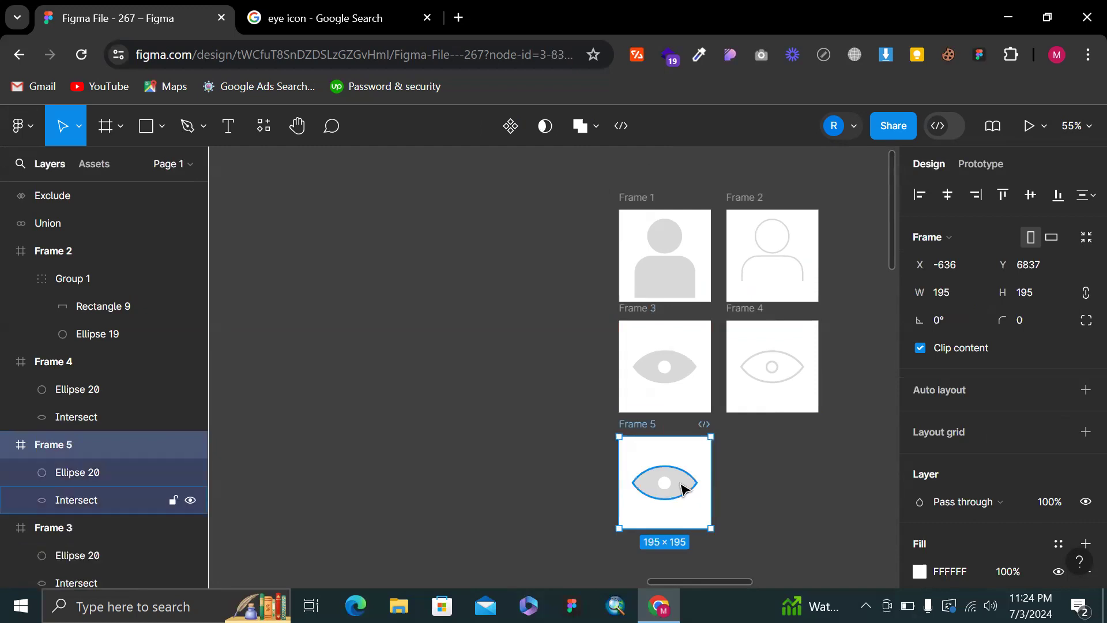
pyautogui.scroll(3, 680, 493)
pyautogui.keyDown('shift'); pyautogui.click(659, 487); pyautogui.keyUp('shift')
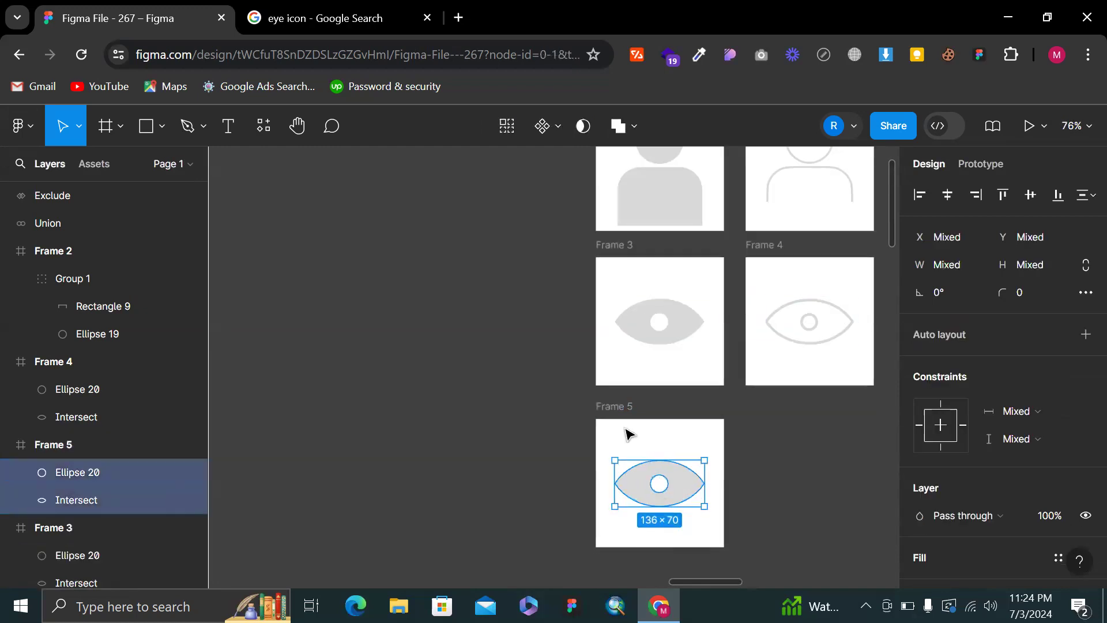
pyautogui.press('Delete')
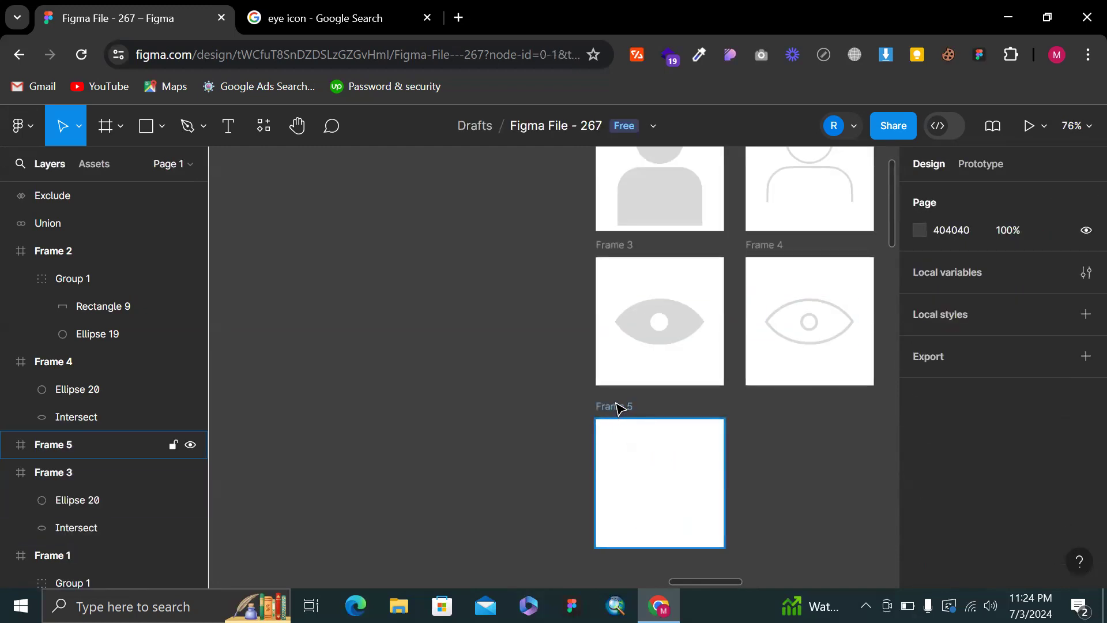
pyautogui.moveTo(610, 413); pyautogui.dragTo(610, 403)
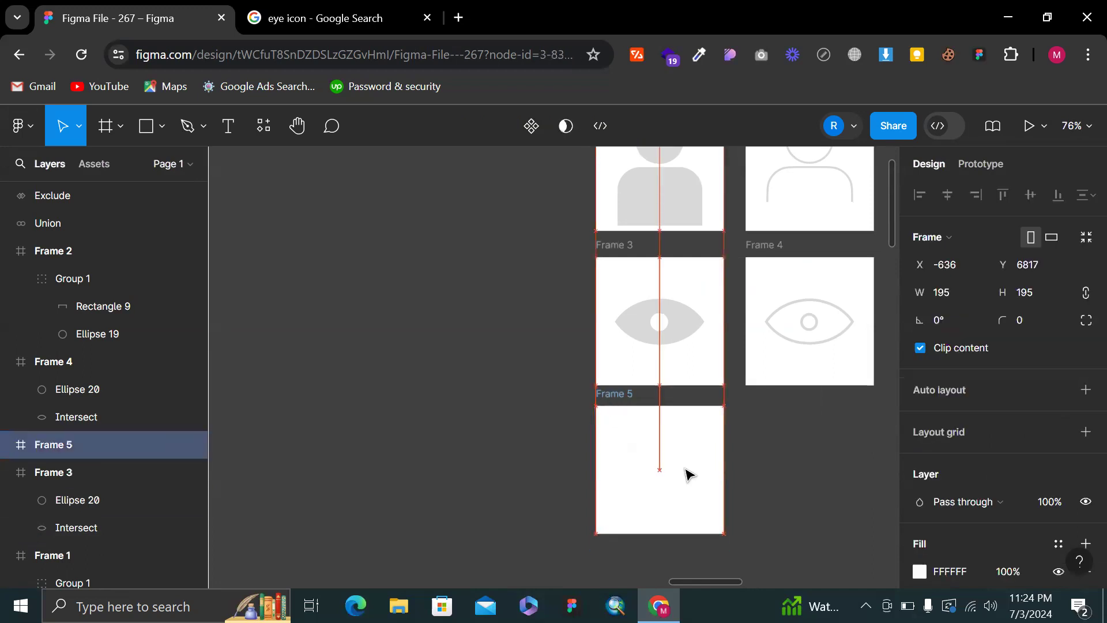
# Draw a 95 × 95 circle in Frame 5 and centre it horizontally, at X 50, Y 50
pyautogui.scroll(5, 692, 483)
pyautogui.press('o')
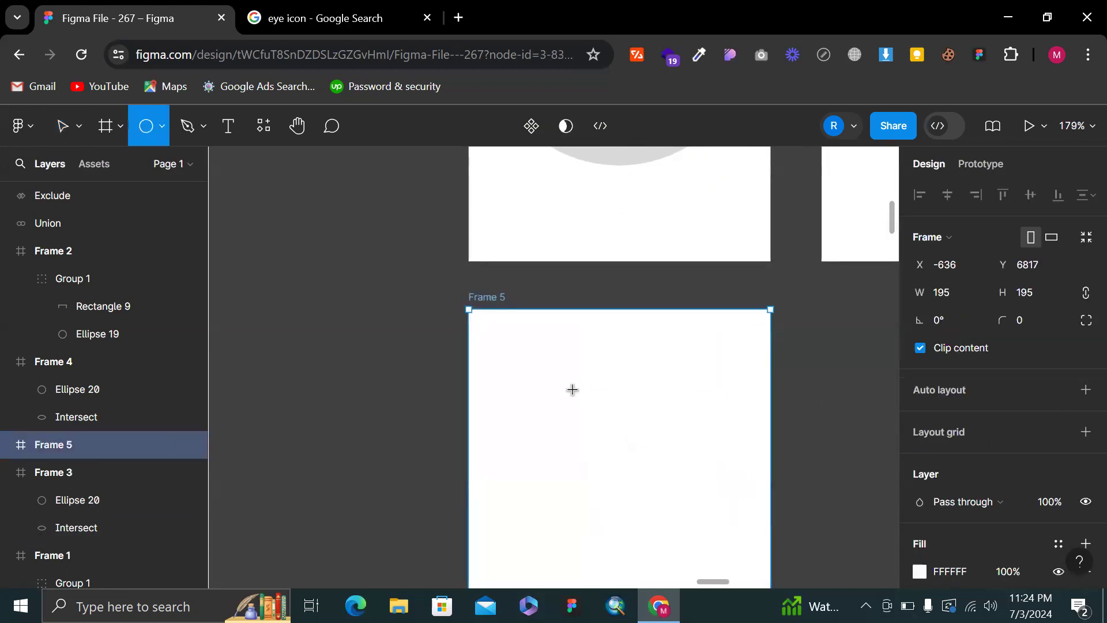
pyautogui.moveTo(555, 387); pyautogui.dragTo(675, 534)
pyautogui.click(948, 195)
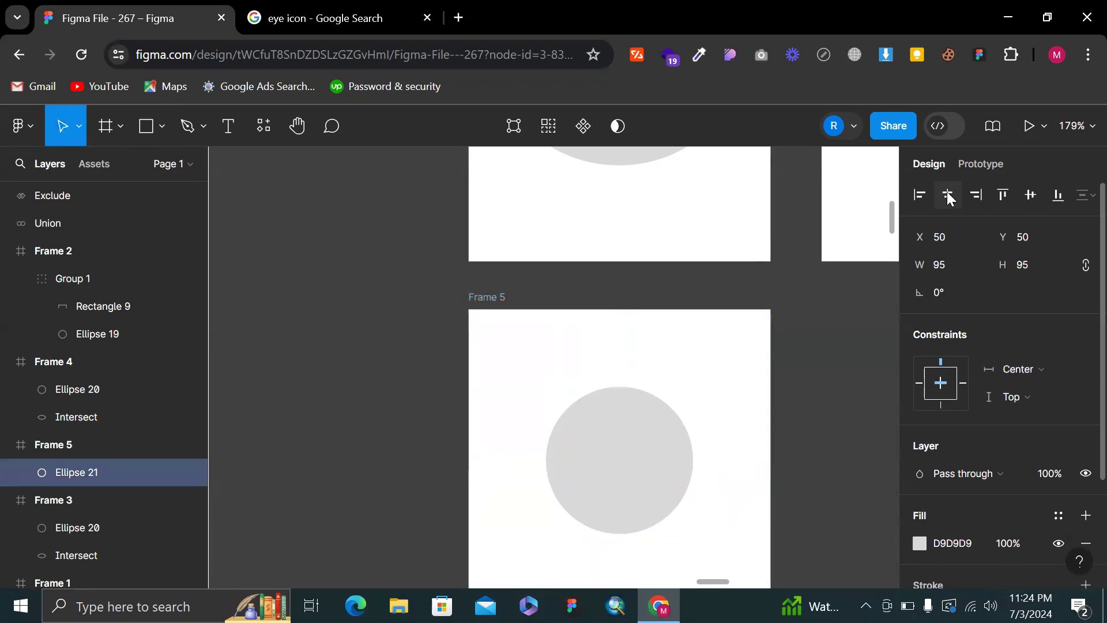
pyautogui.scroll(3, 653, 489)
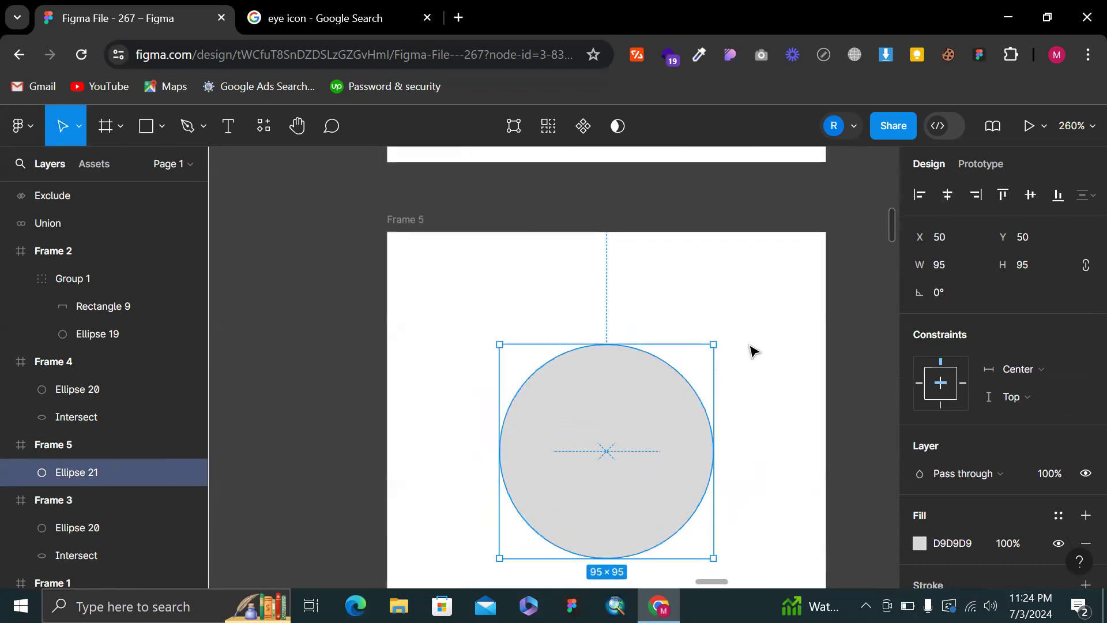
pyautogui.click(710, 357)
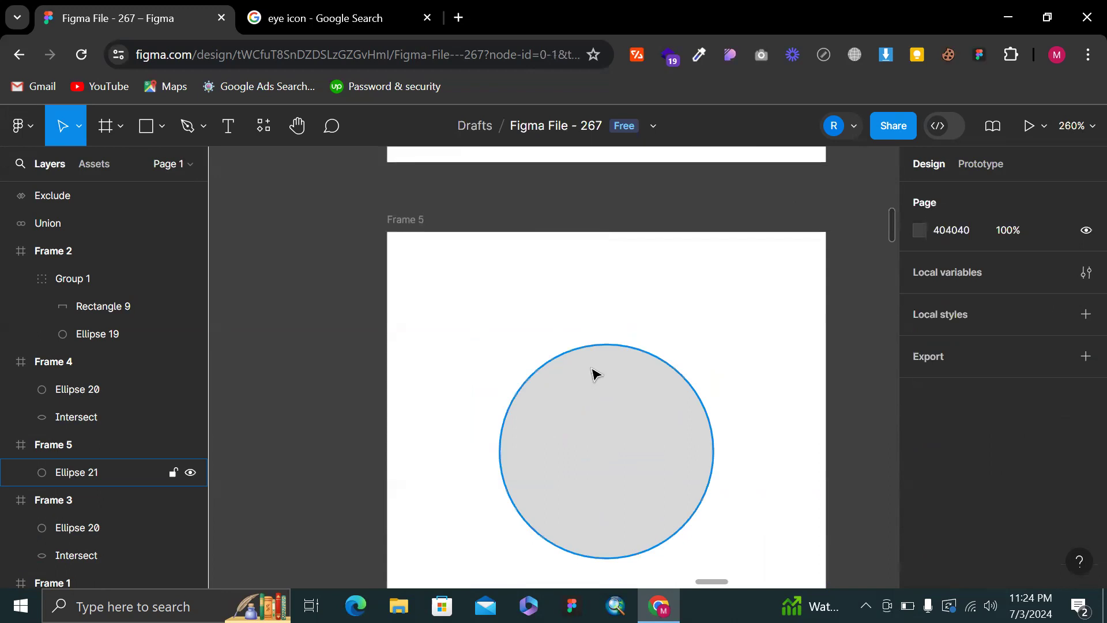
# Search Google Images for "clock icon" as a reference and return to the Figma file
pyautogui.click(357, 5)
pyautogui.tripleClick(306, 124)
pyautogui.write('clock')
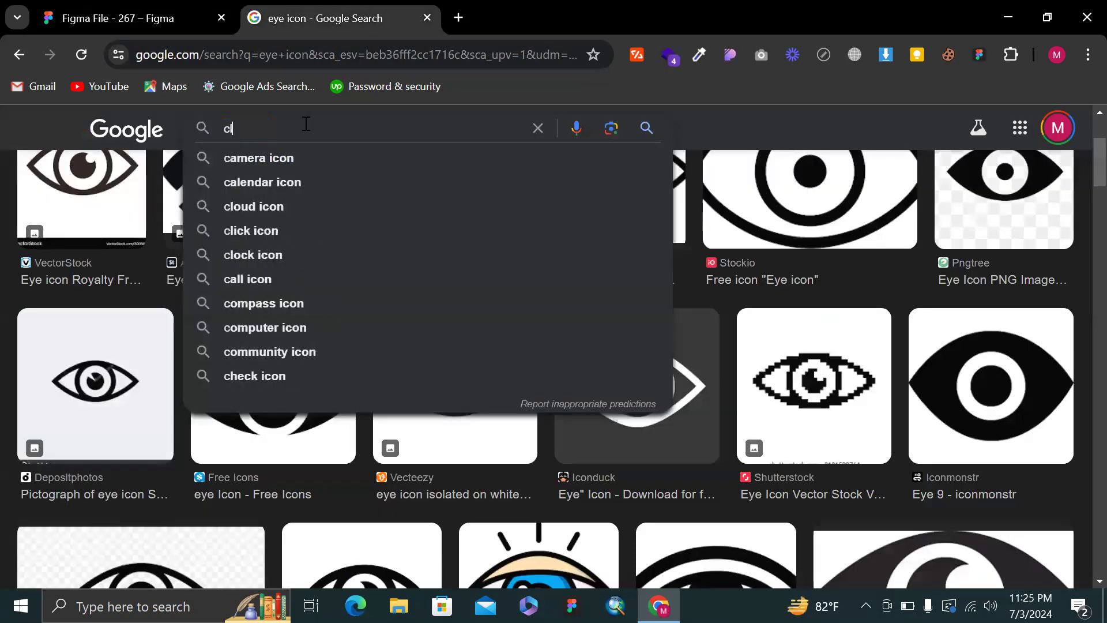
pyautogui.write(' icon')
pyautogui.press('Return')
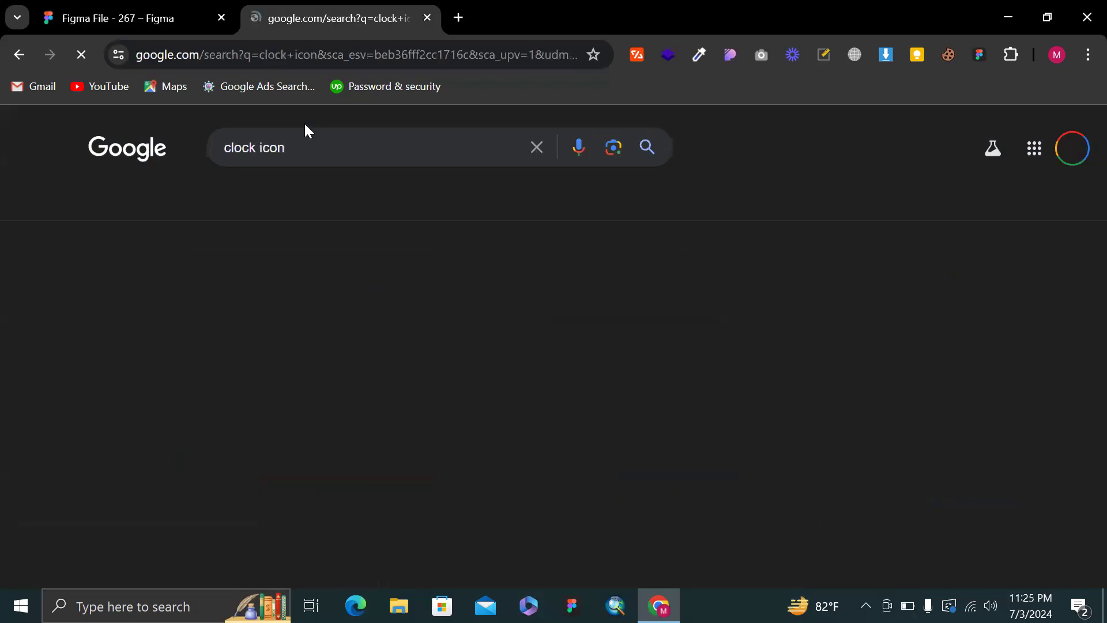
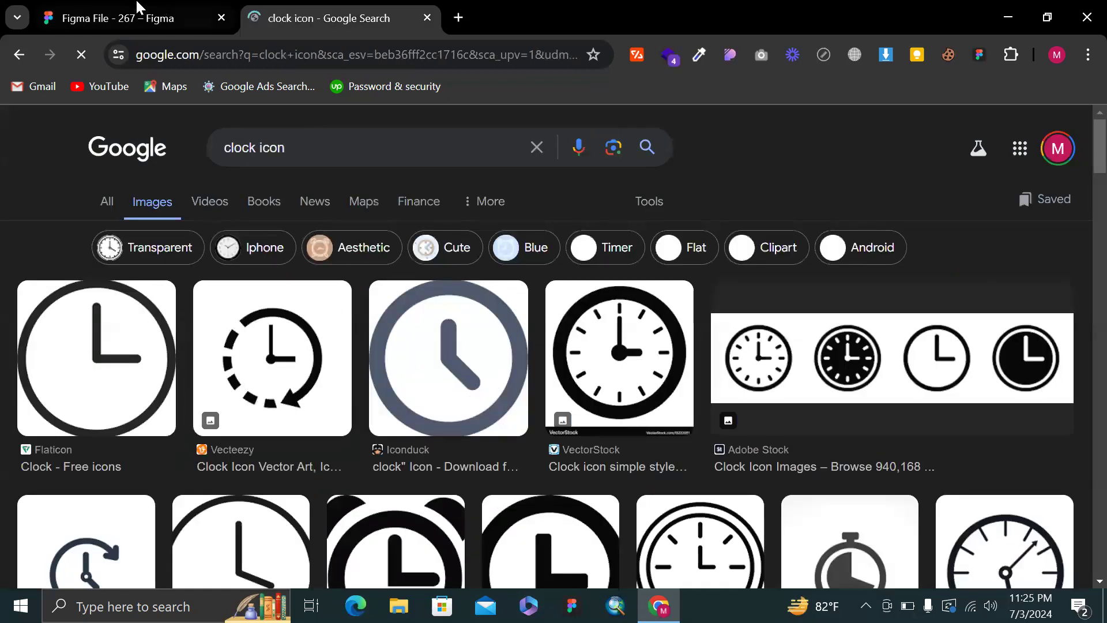
pyautogui.hotkey('ctrl', 'Tab')
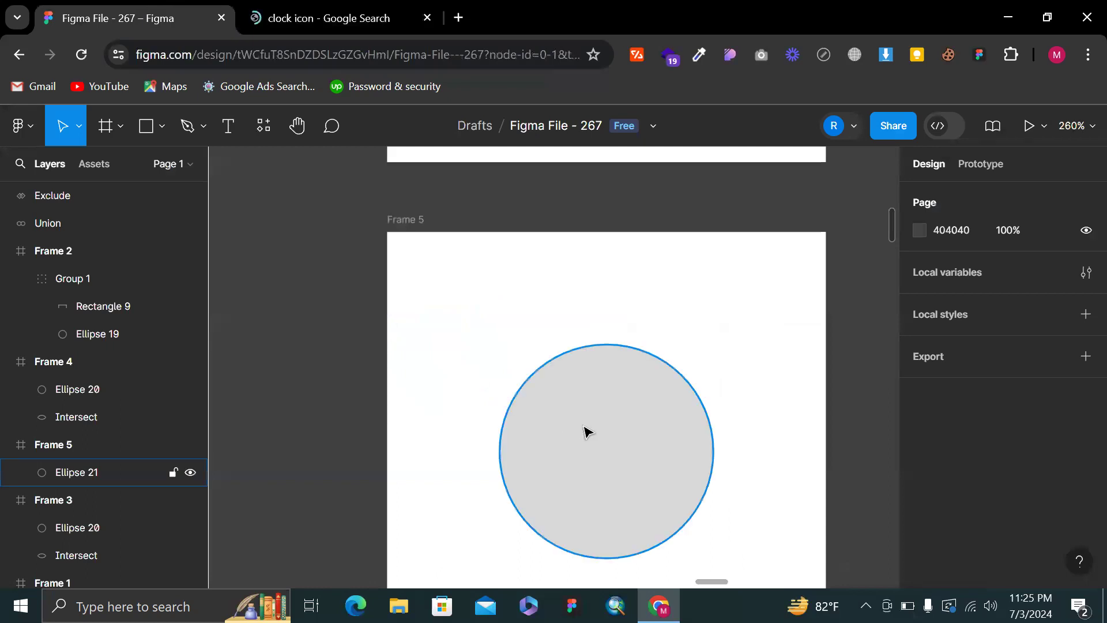
# Draw the clock hands in Frame 5 as one open path through (95.5, 68), (95.5, 101) and (117, 118), with stroke weight 2
pyautogui.press('p')
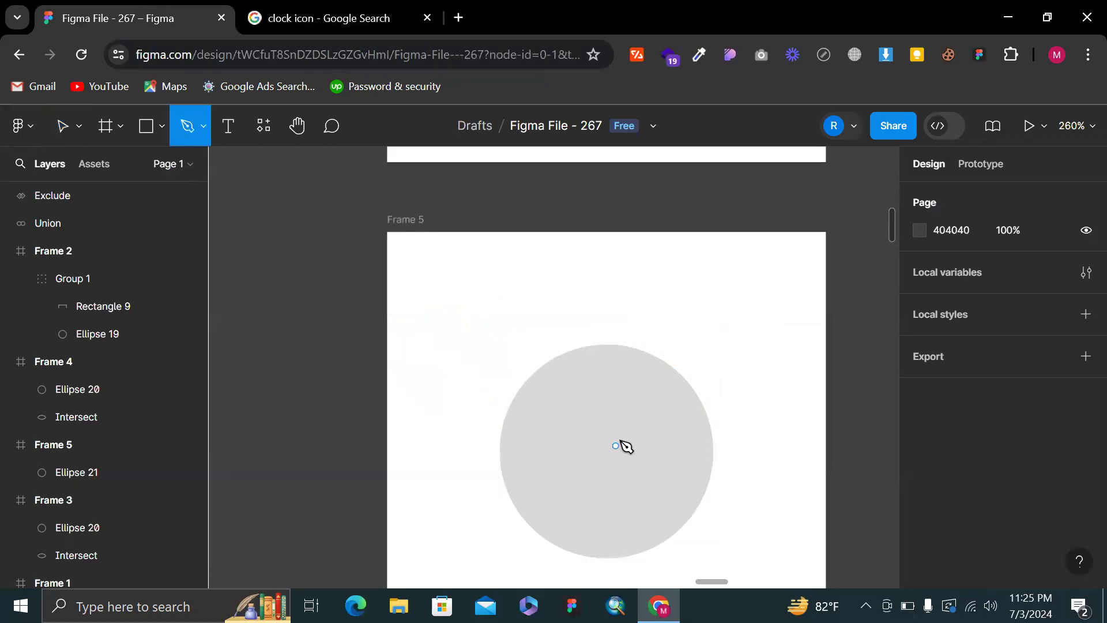
pyautogui.click(602, 384)
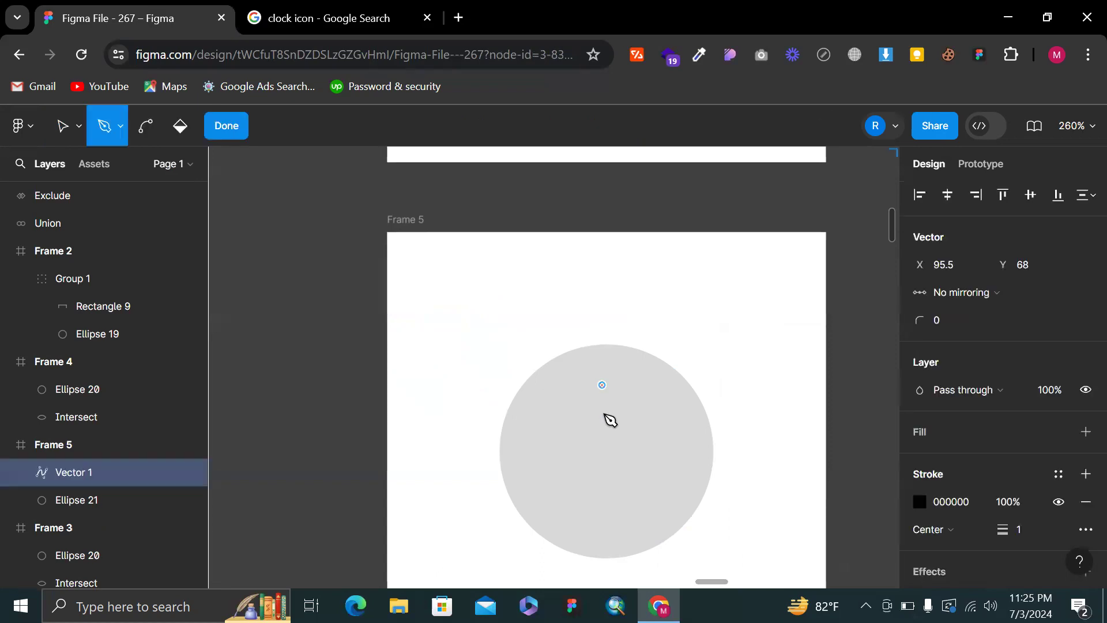
pyautogui.click(602, 459)
pyautogui.click(650, 497)
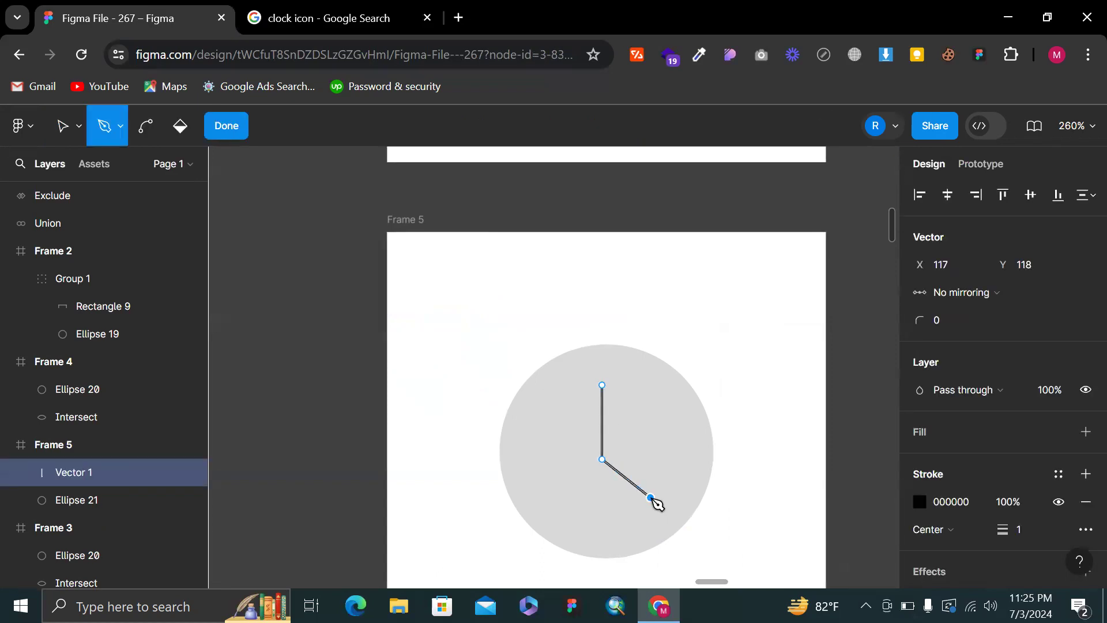
pyautogui.click(228, 131)
pyautogui.scroll(-2, 964, 488)
pyautogui.scroll(5, 730, 458)
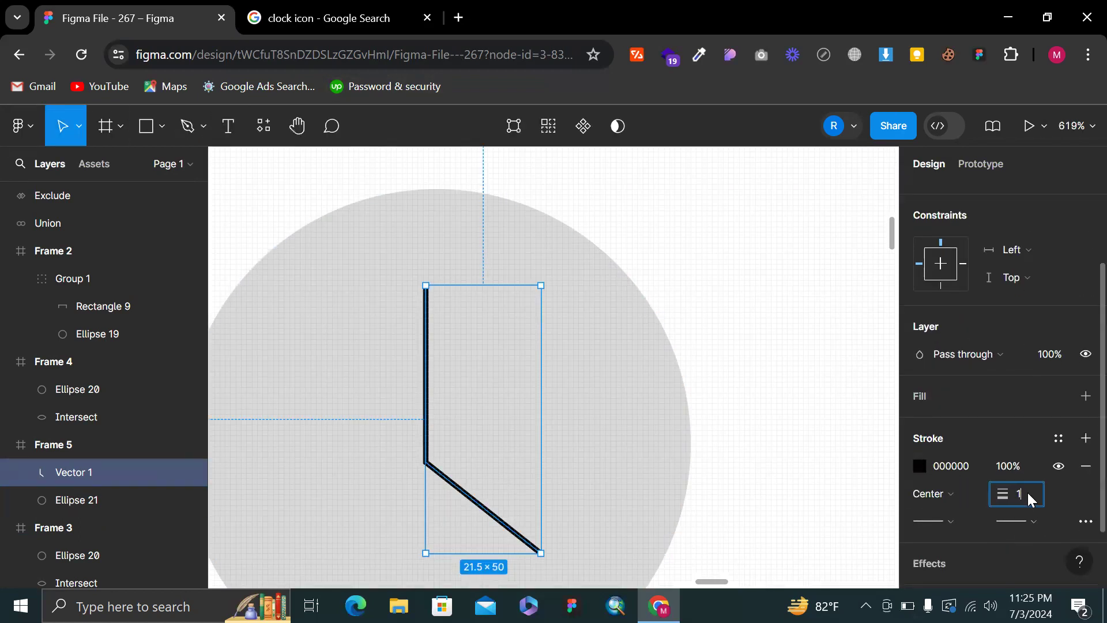
pyautogui.press('Up')
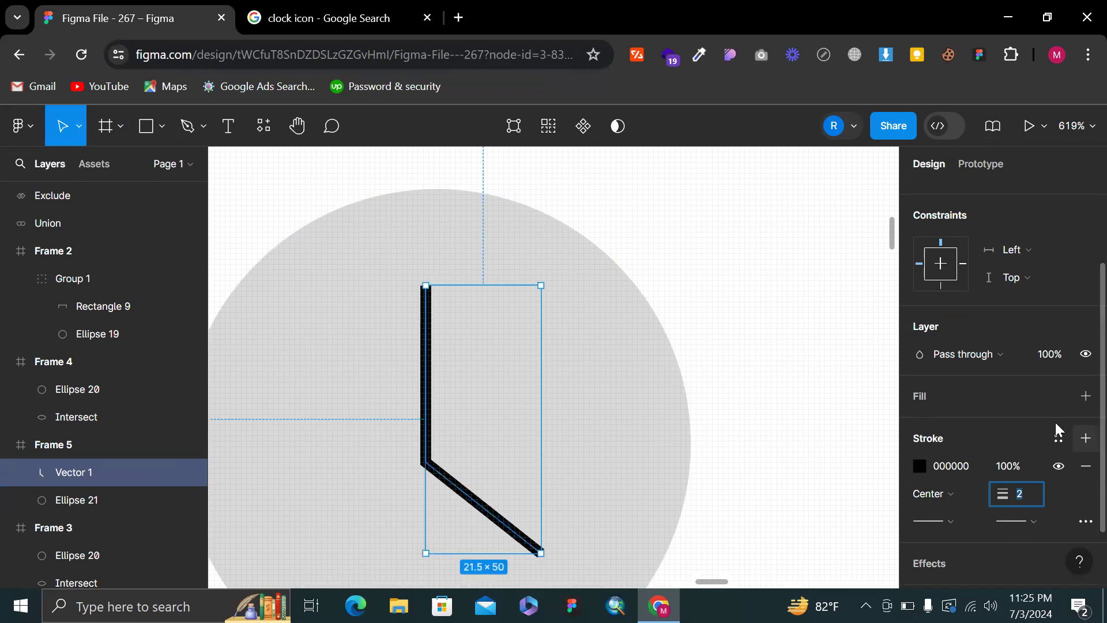
# Round the point where the two clock hands meet with a corner radius of 6
pyautogui.doubleClick(422, 361)
pyautogui.scroll(2, 424, 360)
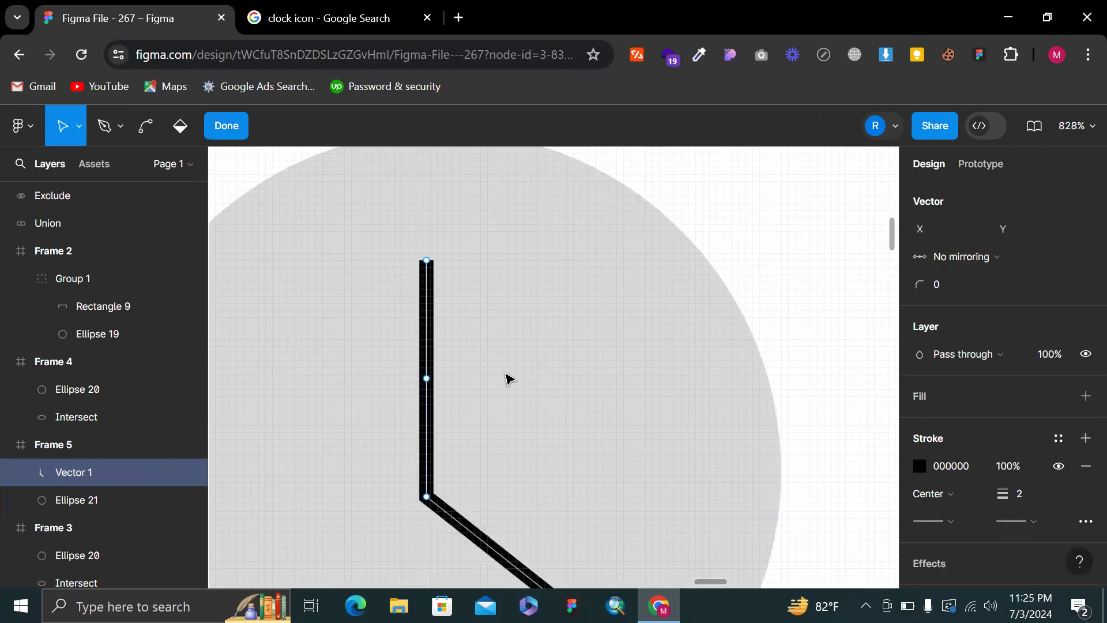
pyautogui.keyDown('ctrl'); pyautogui.click(426, 498); pyautogui.keyUp('ctrl')
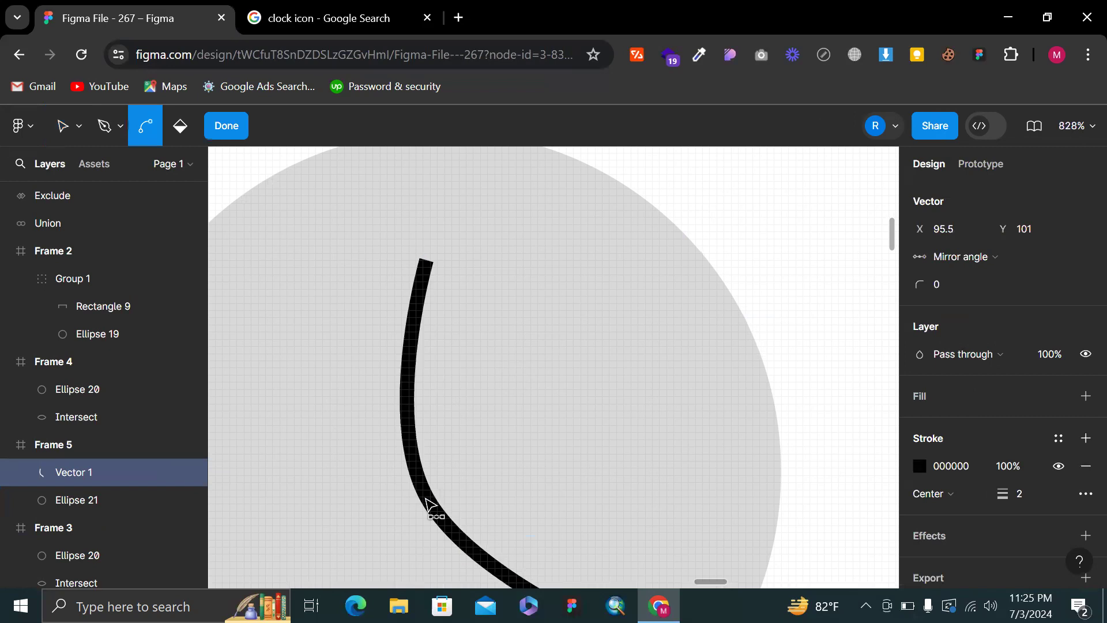
pyautogui.keyDown('ctrl'); pyautogui.click(428, 500); pyautogui.keyUp('ctrl')
pyautogui.click(427, 497)
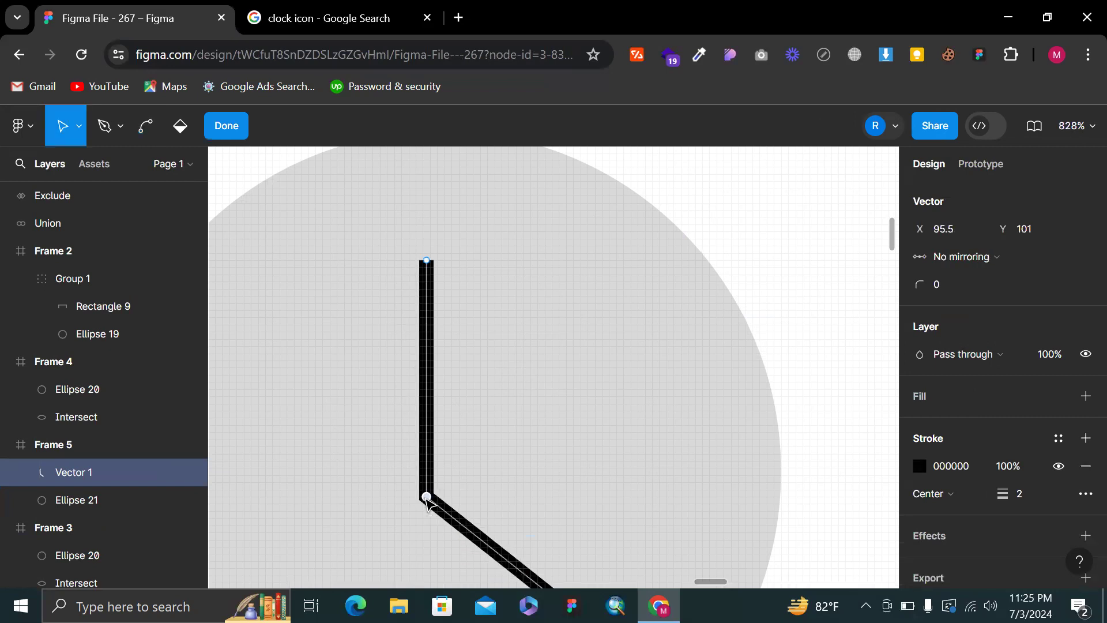
pyautogui.write('2')
pyautogui.press('Return')
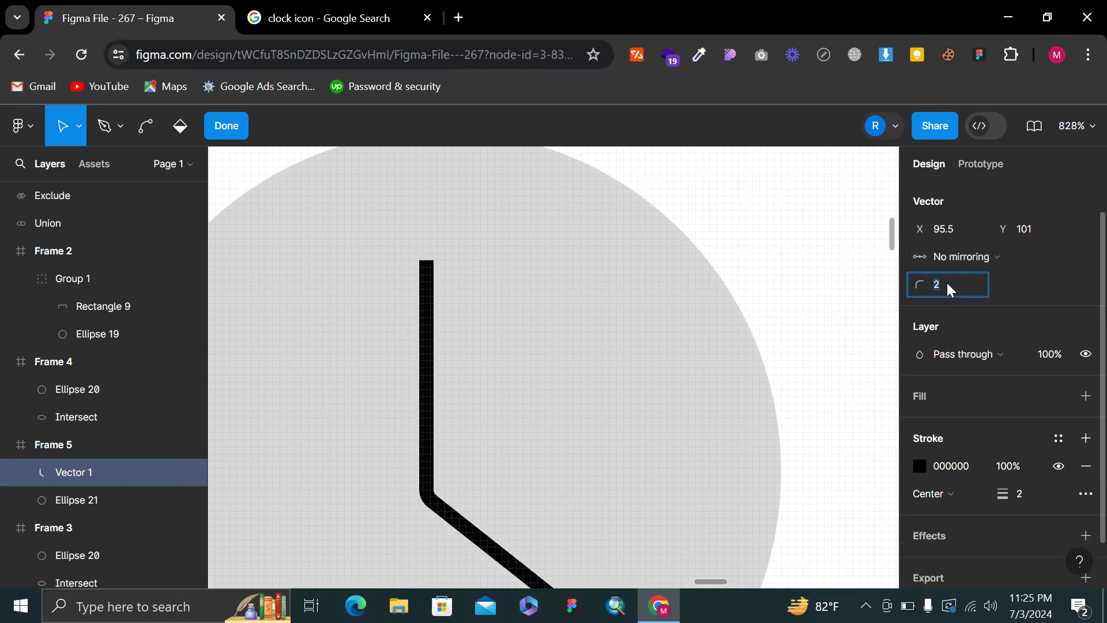
pyautogui.press('Up')
pyautogui.press('Up')
pyautogui.press('Down')
pyautogui.press('Down')
pyautogui.press('Down')
pyautogui.press('Down')
pyautogui.press('Down')
pyautogui.press('Down')
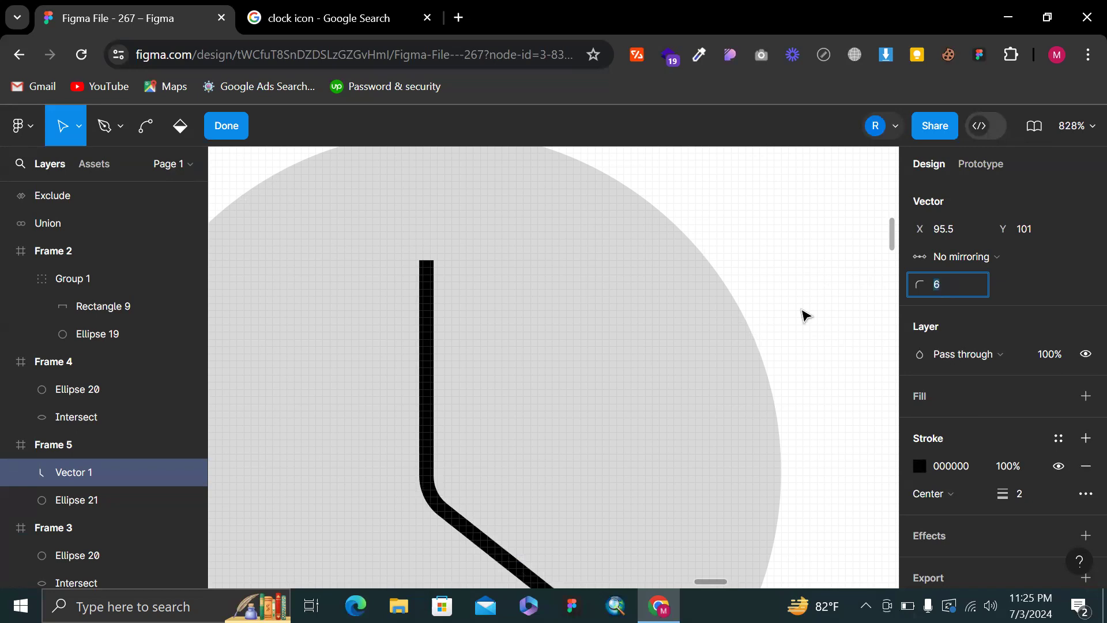
# Move the free end point of the slanted clock hand to X 121, Y 114
pyautogui.scroll(-3, 804, 313)
pyautogui.click(849, 341)
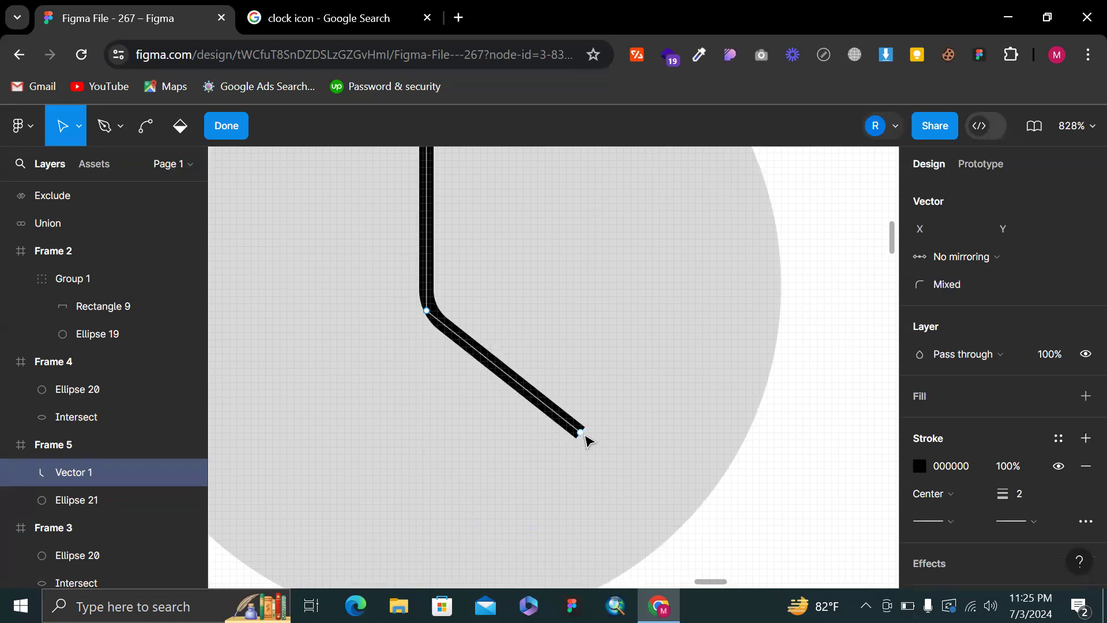
pyautogui.moveTo(585, 434); pyautogui.dragTo(613, 407)
pyautogui.scroll(3, 613, 410)
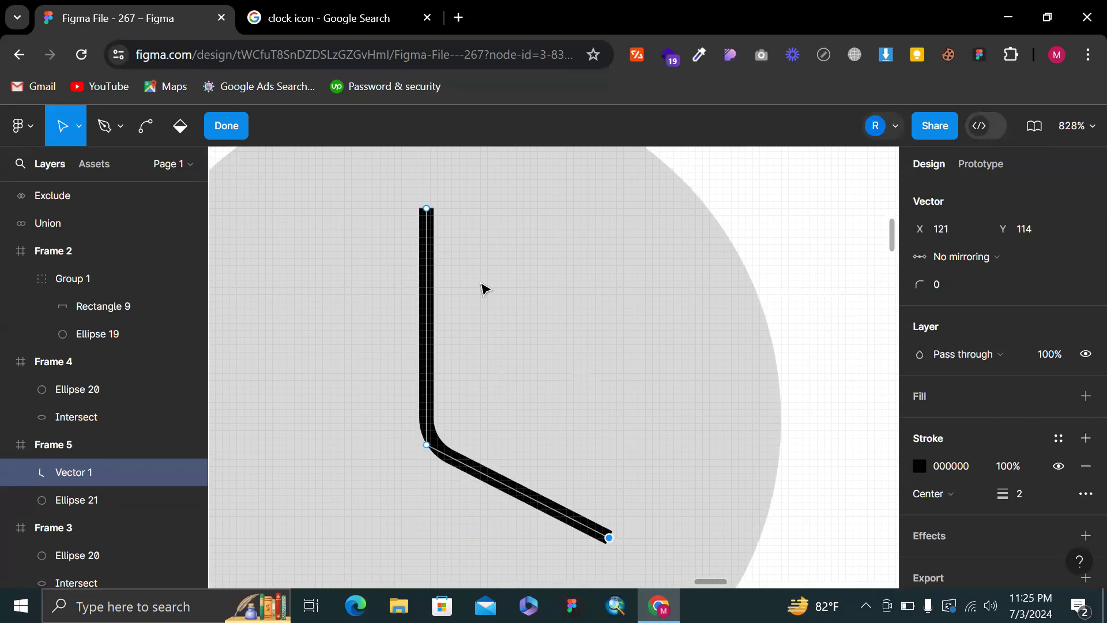
# Give the free end point of the slanted clock hand a corner radius of 17 and leave vector editing
pyautogui.press('ctrl')
pyautogui.click(427, 209)
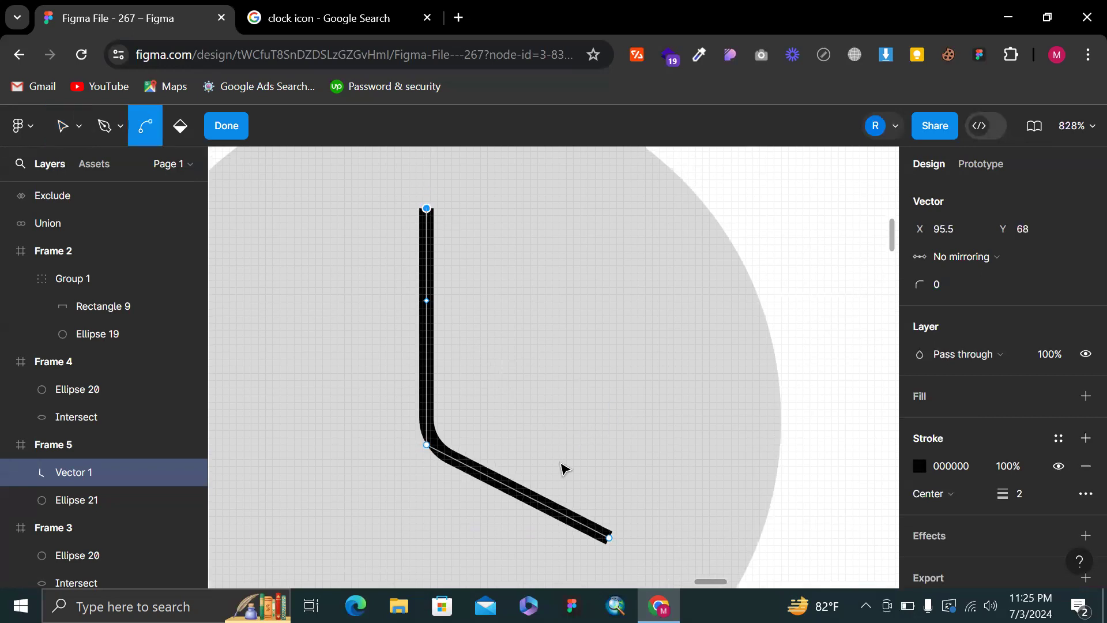
pyautogui.click(610, 538)
pyautogui.click(957, 293)
pyautogui.write('1')
pyautogui.press('Return')
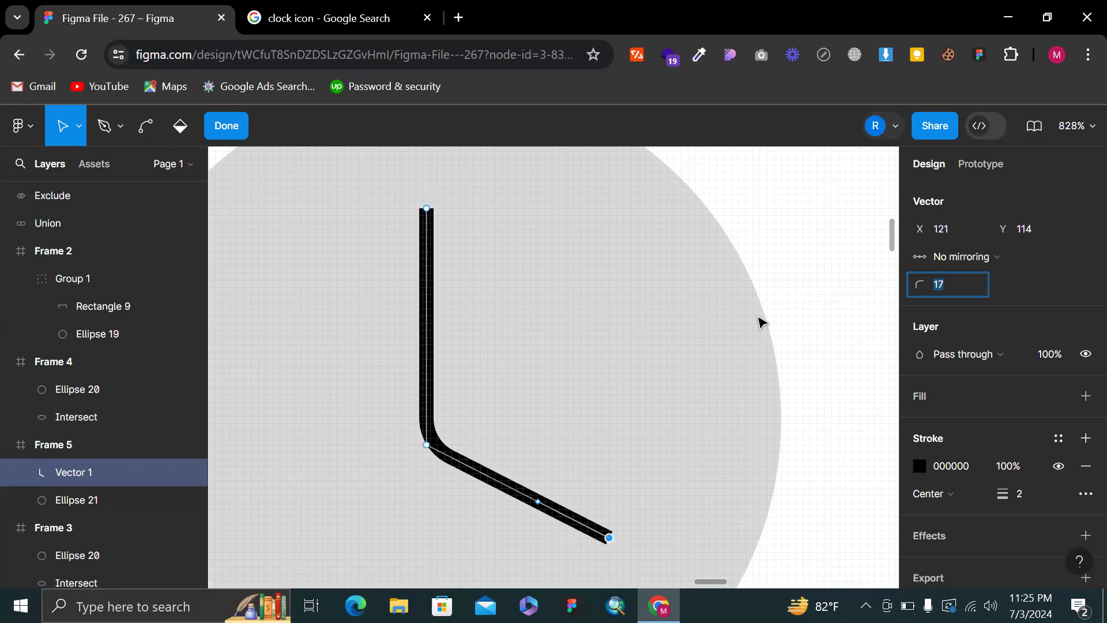
pyautogui.press('Escape')
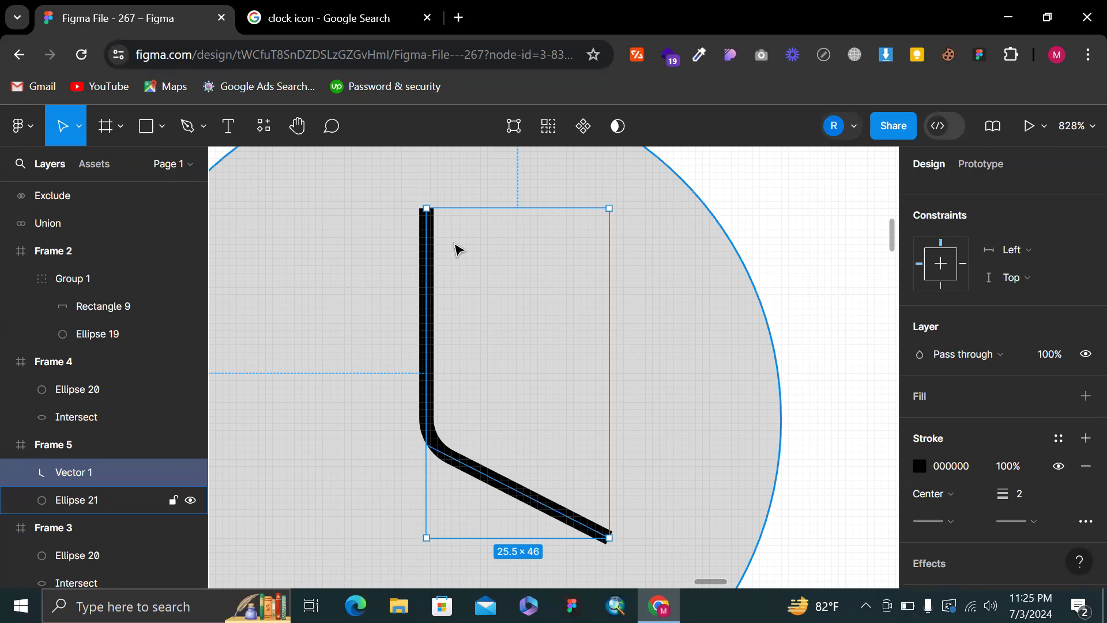
# Try to round the upper end point of the vertical clock hand by changing its corner radius
pyautogui.scroll(3, 456, 249)
pyautogui.doubleClick(418, 235)
pyautogui.scroll(4, 417, 234)
pyautogui.scroll(2, 420, 242)
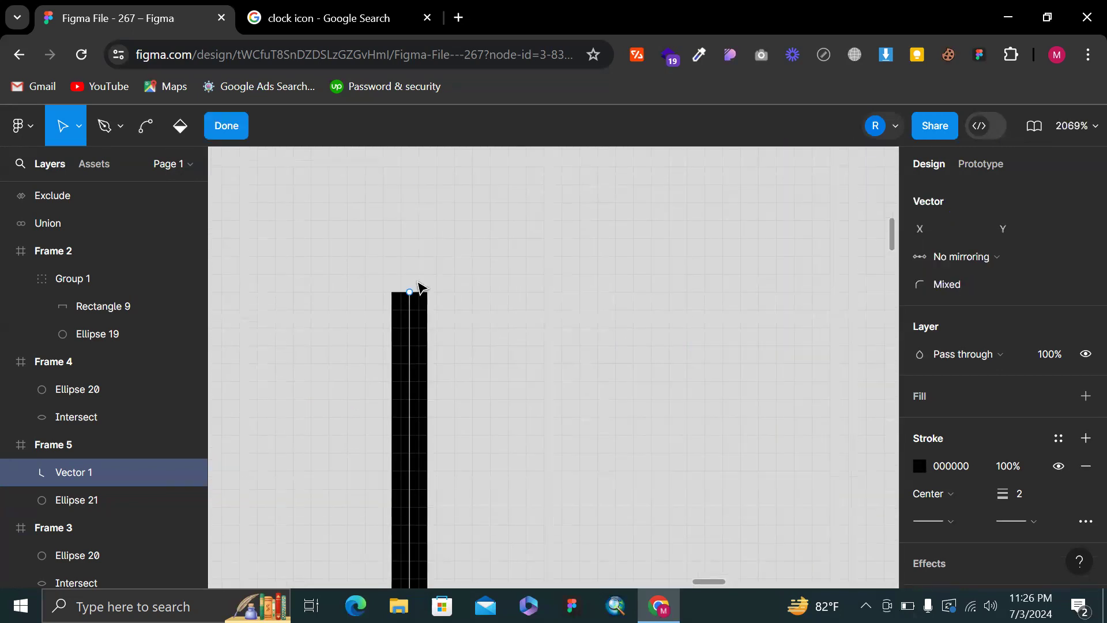
pyautogui.click(410, 293)
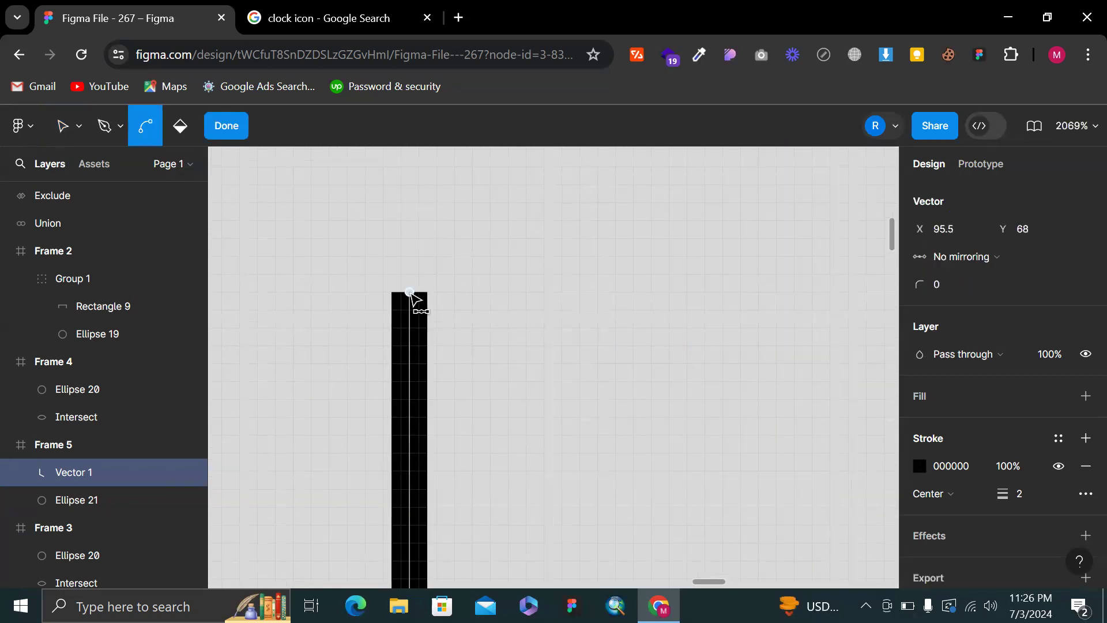
pyautogui.moveTo(919, 285); pyautogui.dragTo(966, 297)
pyautogui.click(477, 251)
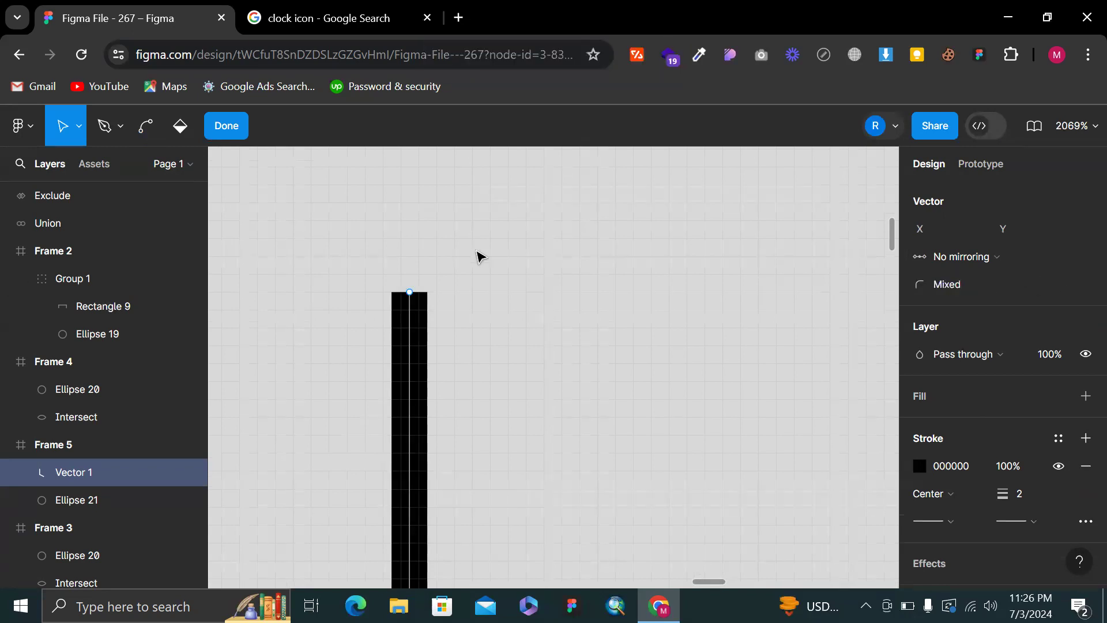
# Examine the upper end of the vertical clock hand up close
pyautogui.scroll(3, 394, 264)
pyautogui.scroll(2, 394, 267)
pyautogui.click(420, 307)
pyautogui.click(420, 309)
pyautogui.scroll(2, 421, 311)
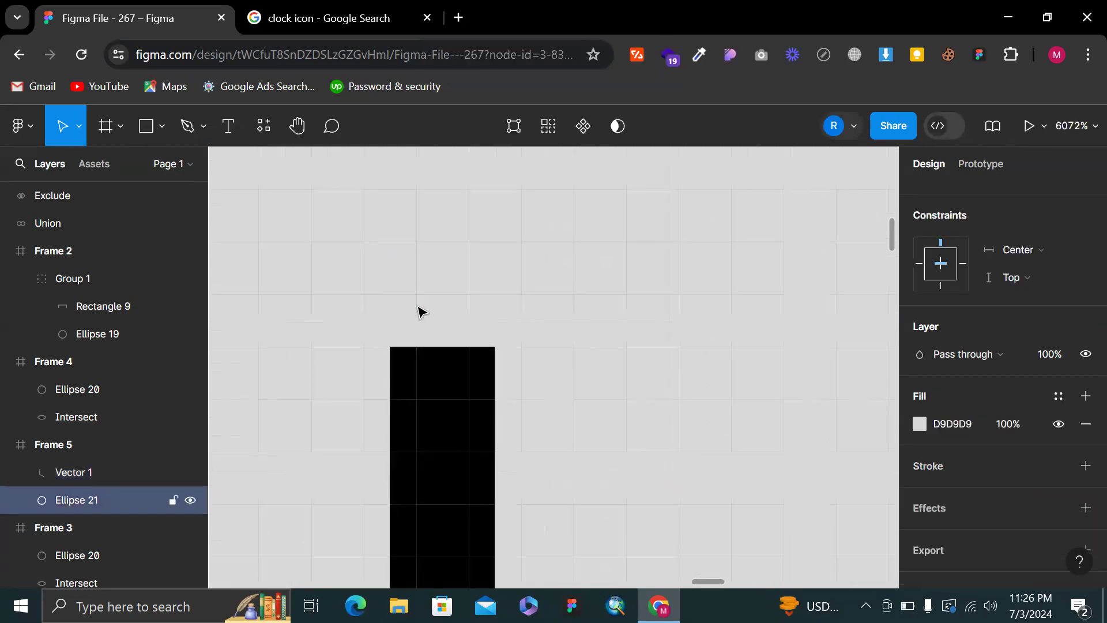
pyautogui.scroll(-3, 421, 313)
pyautogui.click(417, 373)
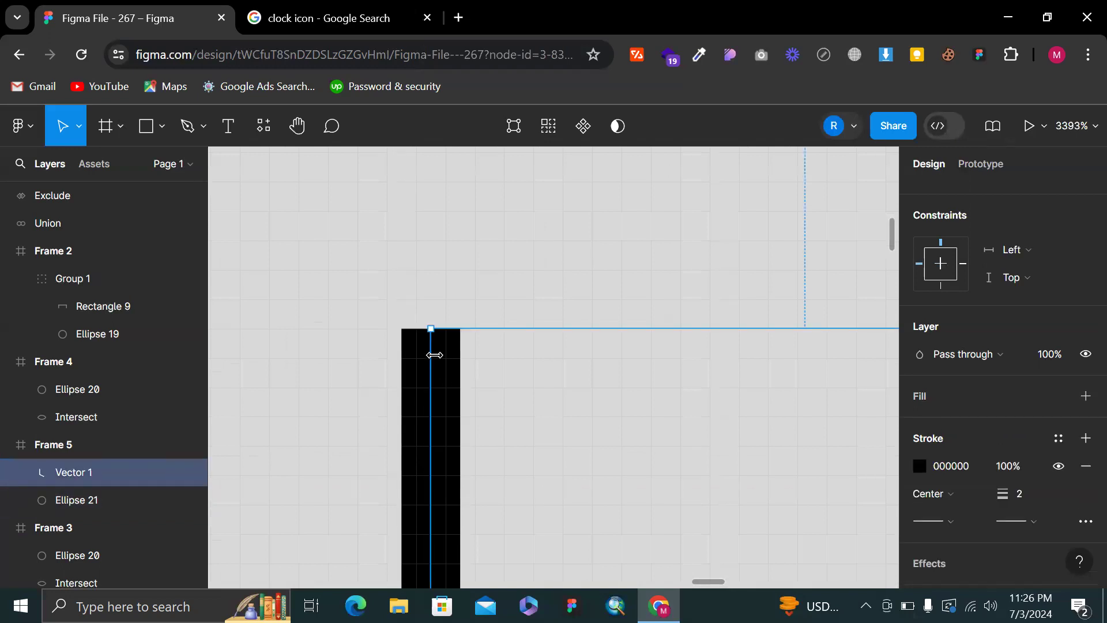
pyautogui.scroll(-6, 434, 355)
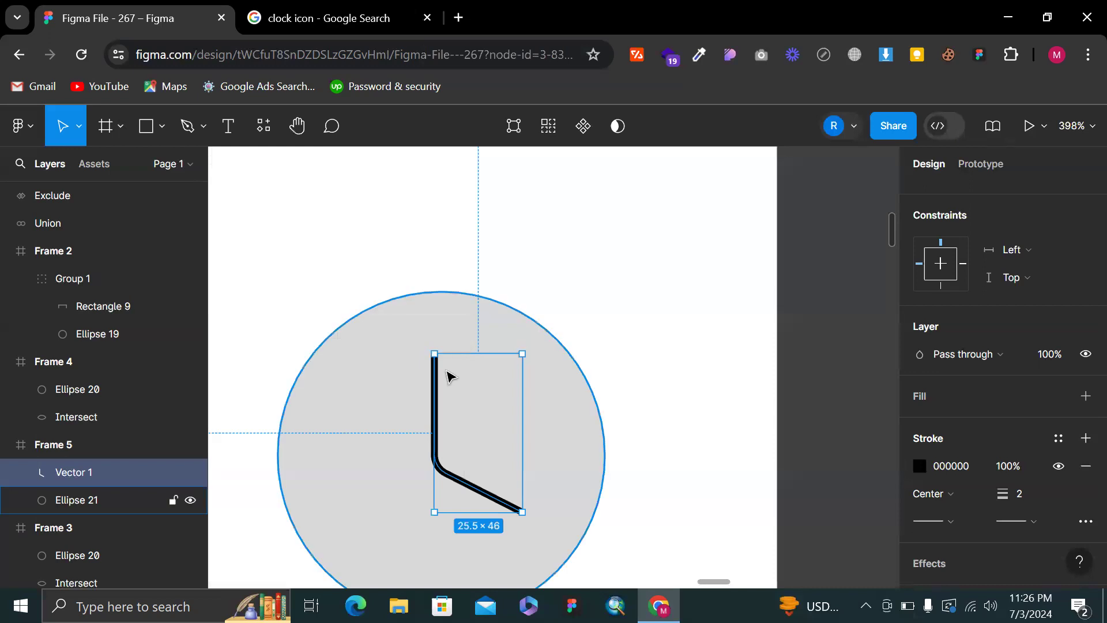
# Nudge the clock hands right towards the circle's centre and set their stroke weight to 4
pyautogui.click(714, 356)
pyautogui.scroll(-3, 724, 358)
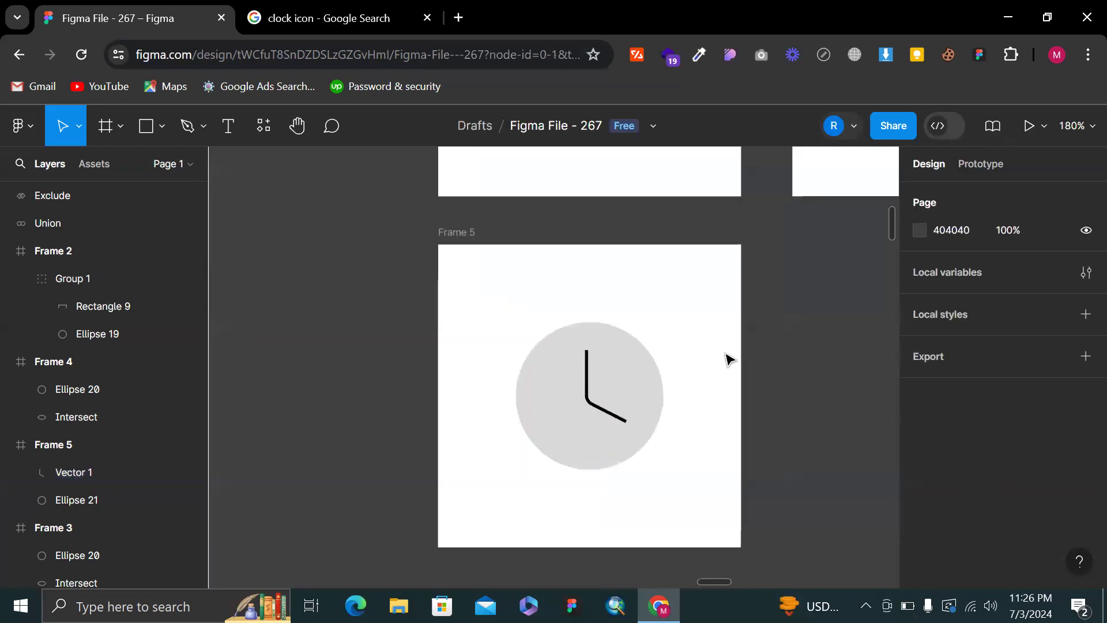
pyautogui.click(604, 411)
pyautogui.scroll(-3, 1057, 548)
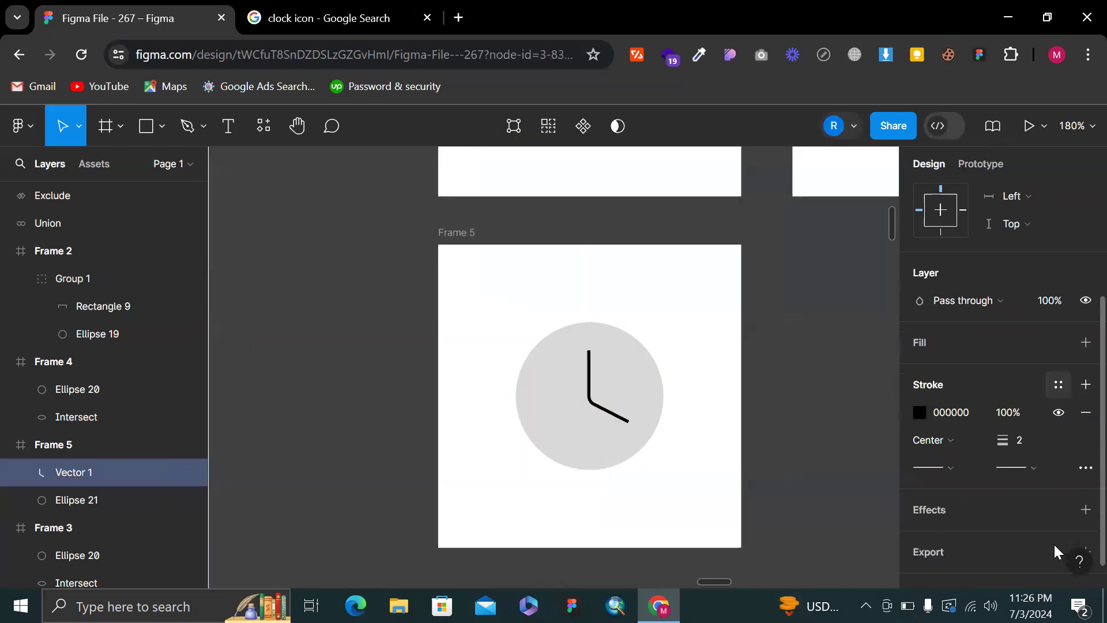
pyautogui.write('4')
pyautogui.press('Return')
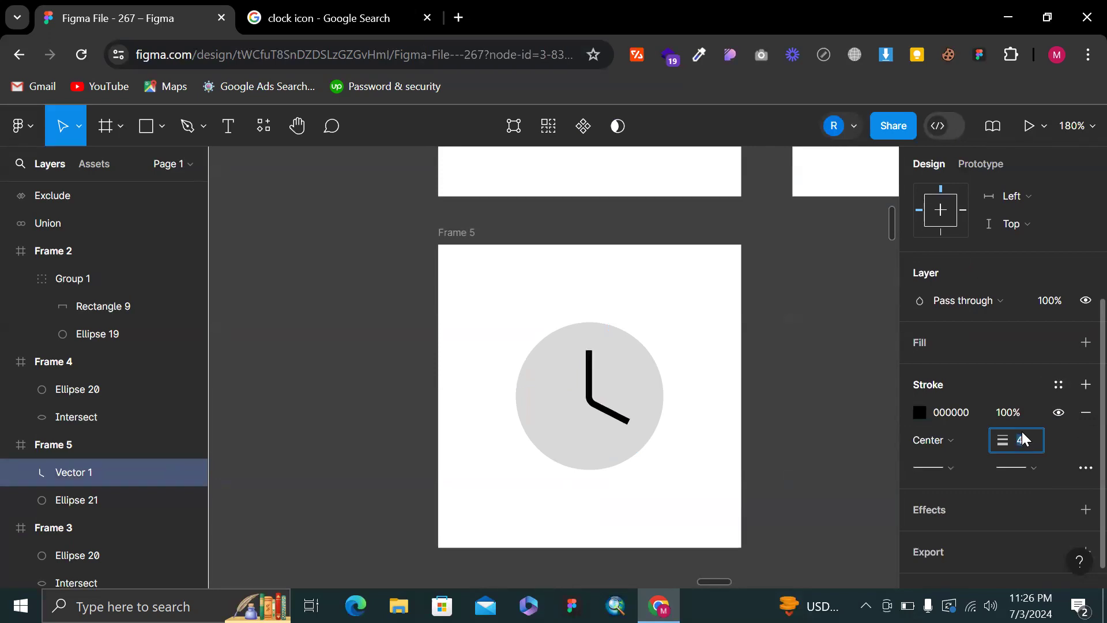
pyautogui.press('BackSpace')
pyautogui.write('ii')
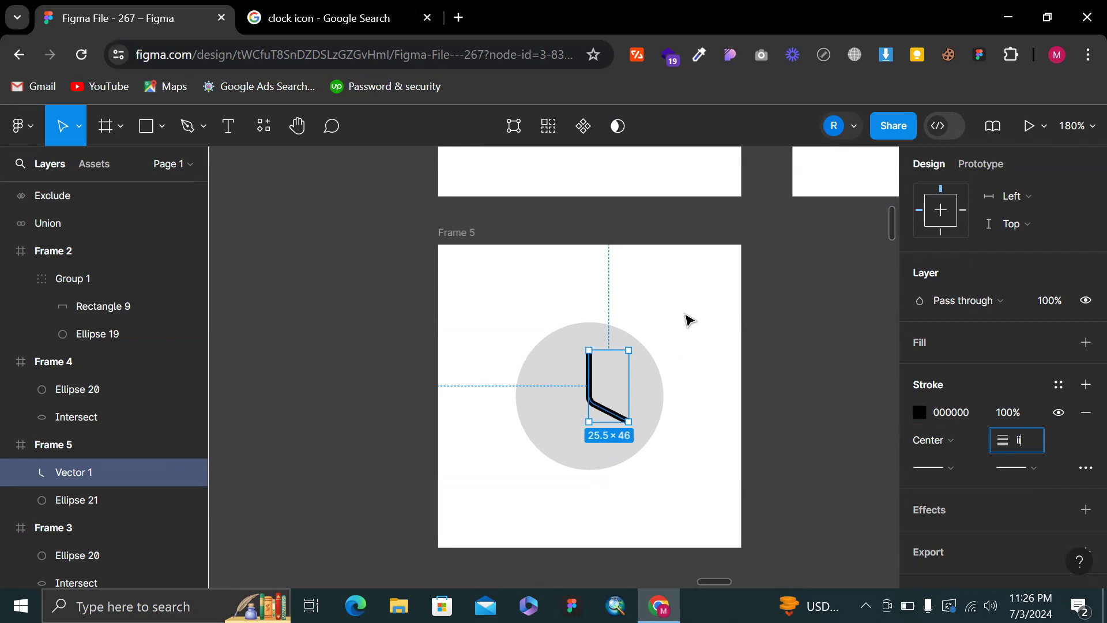
# Recolour the clock hands' stroke to white (FFFFFF) by sampling the Frame 5 background
pyautogui.click(922, 409)
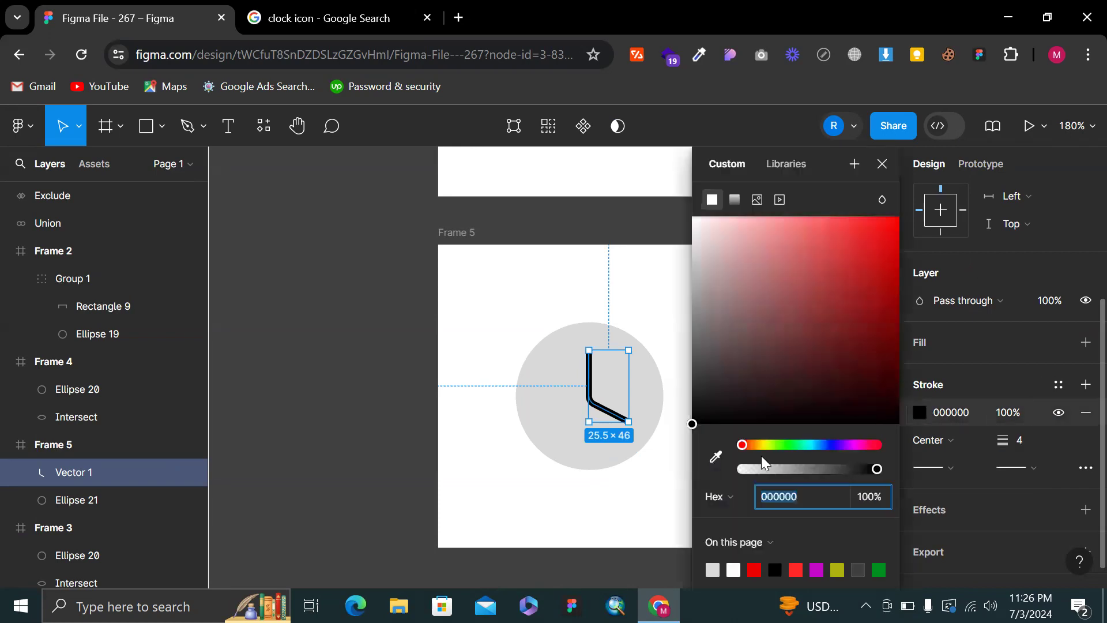
pyautogui.click(716, 457)
pyautogui.click(638, 300)
pyautogui.click(638, 301)
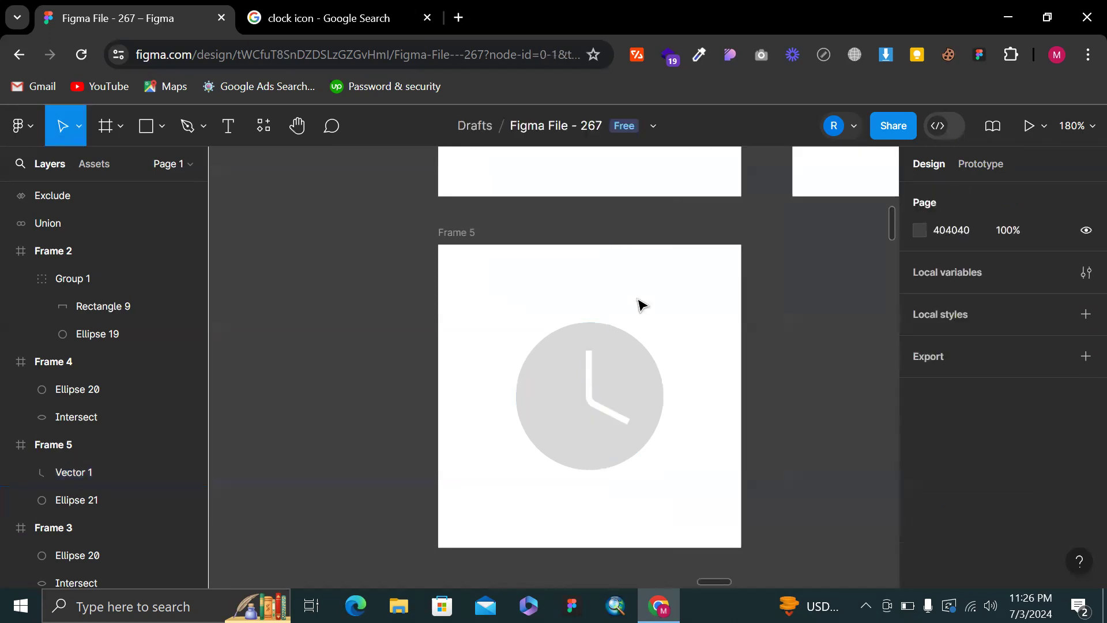
pyautogui.hscroll(1, 640, 303)
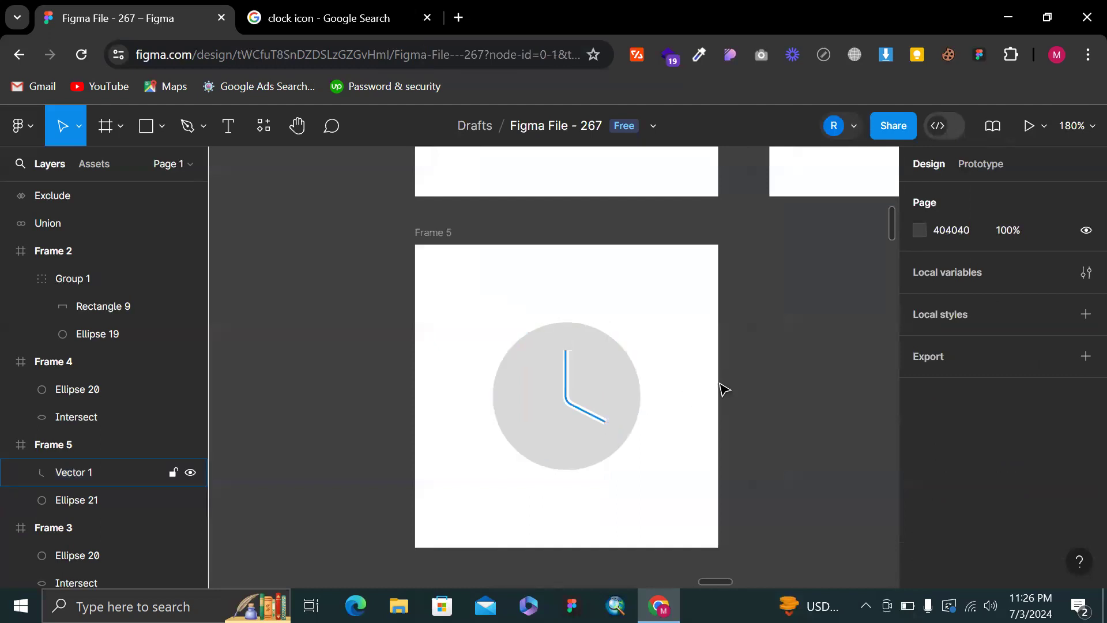
pyautogui.rightClick(574, 408)
pyautogui.press('Escape')
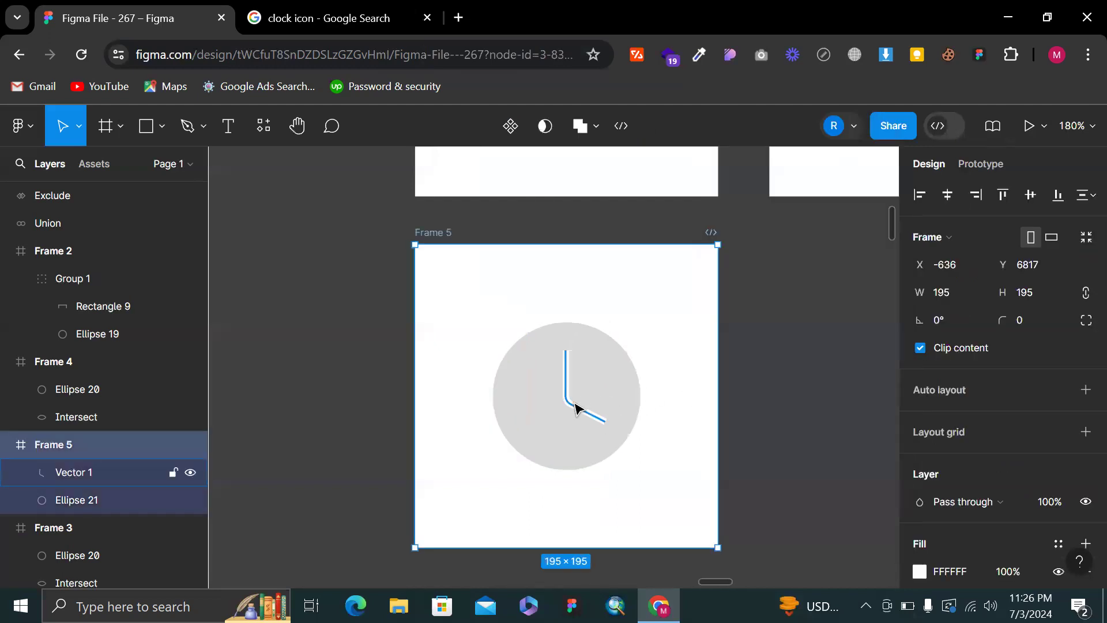
pyautogui.scroll(3, 575, 407)
pyautogui.doubleClick(575, 408)
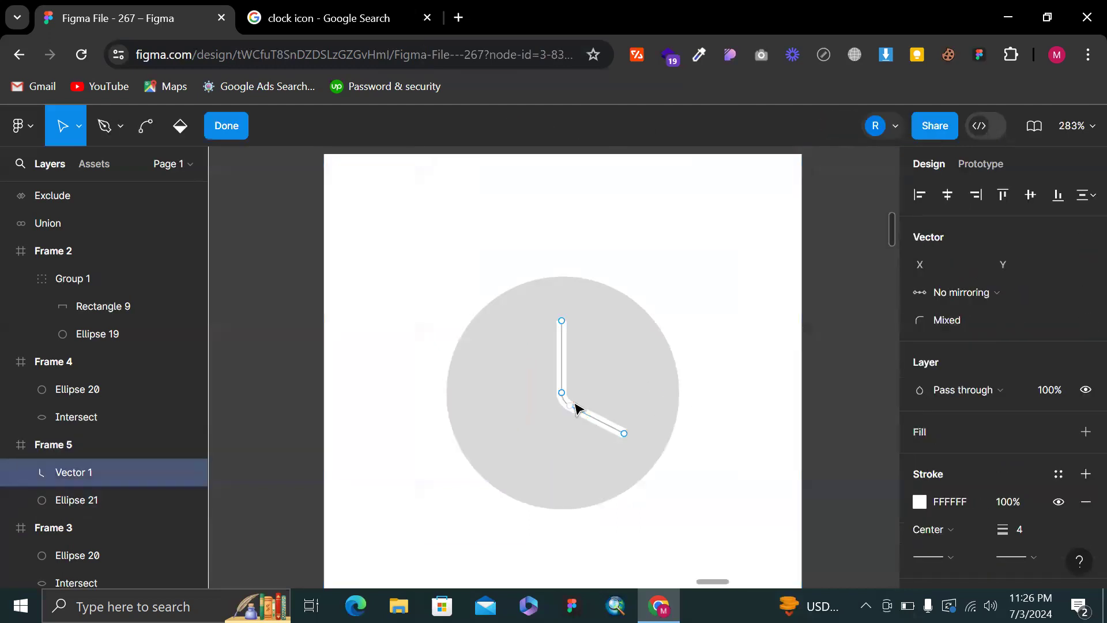
pyautogui.press('Escape')
pyautogui.scroll(-5, 753, 380)
pyautogui.hscroll(2, 755, 381)
pyautogui.click(758, 381)
pyautogui.scroll(2, 755, 380)
pyautogui.hscroll(1, 756, 381)
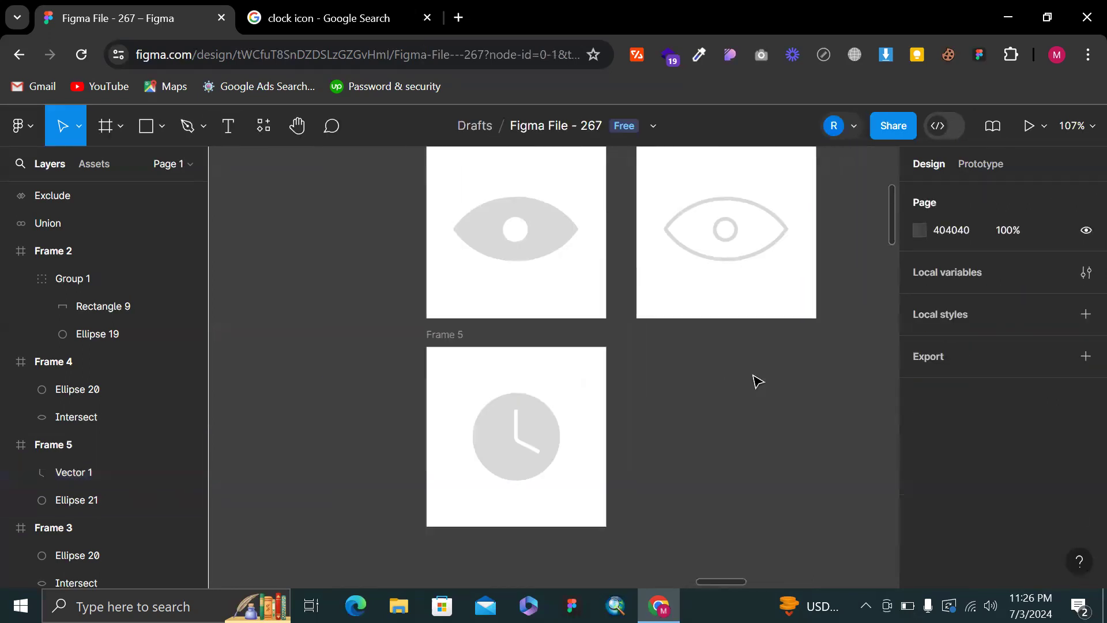
# Stretch the clock hands in Frame 5 leftwards to a width of 29 and adjust their position in the circle
pyautogui.click(523, 445)
pyautogui.scroll(5, 524, 445)
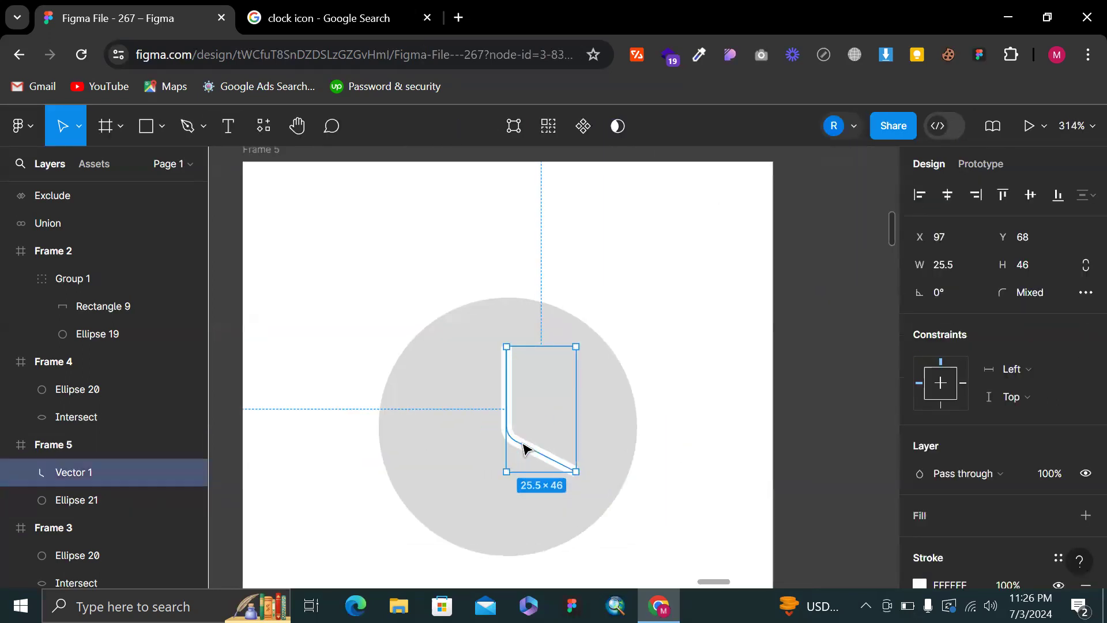
pyautogui.moveTo(490, 439); pyautogui.dragTo(493, 440)
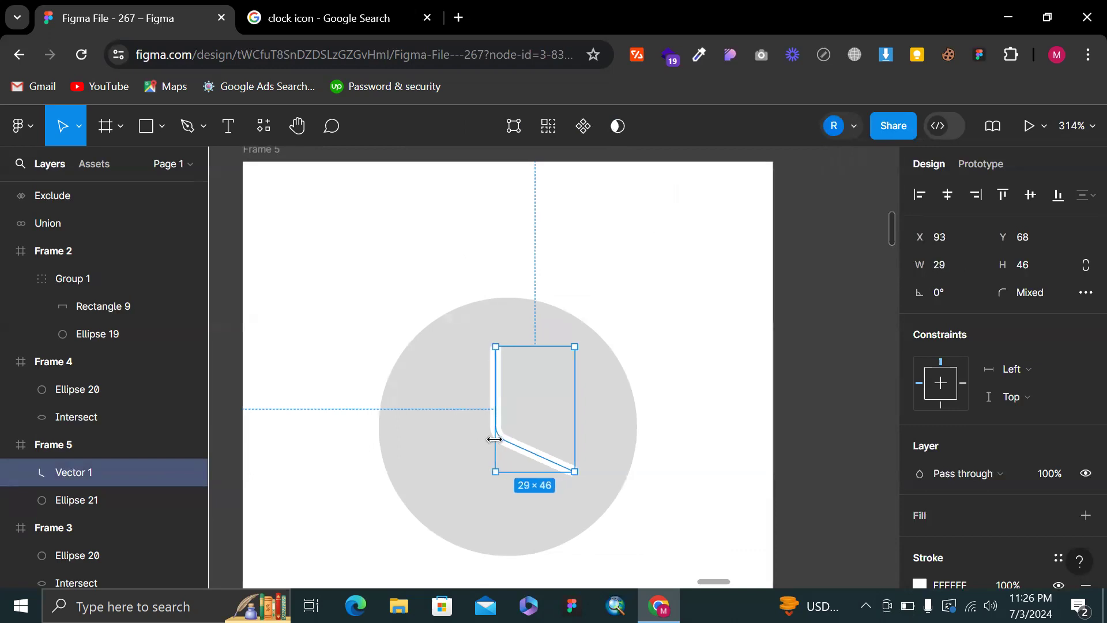
pyautogui.moveTo(548, 469); pyautogui.dragTo(547, 473)
pyautogui.click(793, 314)
pyautogui.scroll(-5, 793, 314)
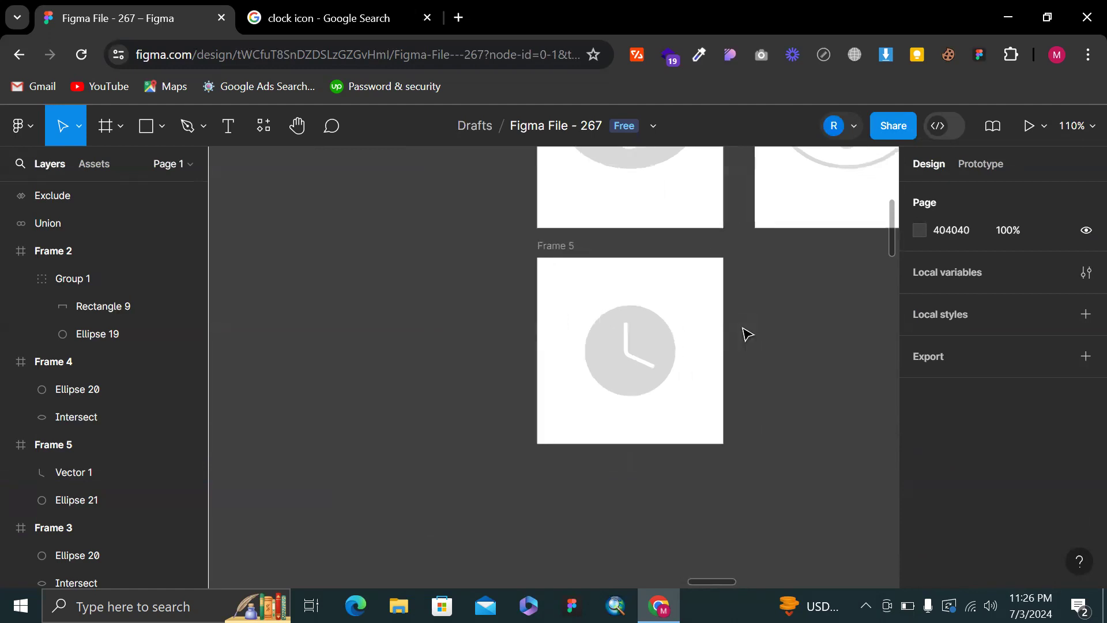
# Move Frame 5 slightly down to Y 6838, widening the gap below Frame 3
pyautogui.scroll(-4, 745, 334)
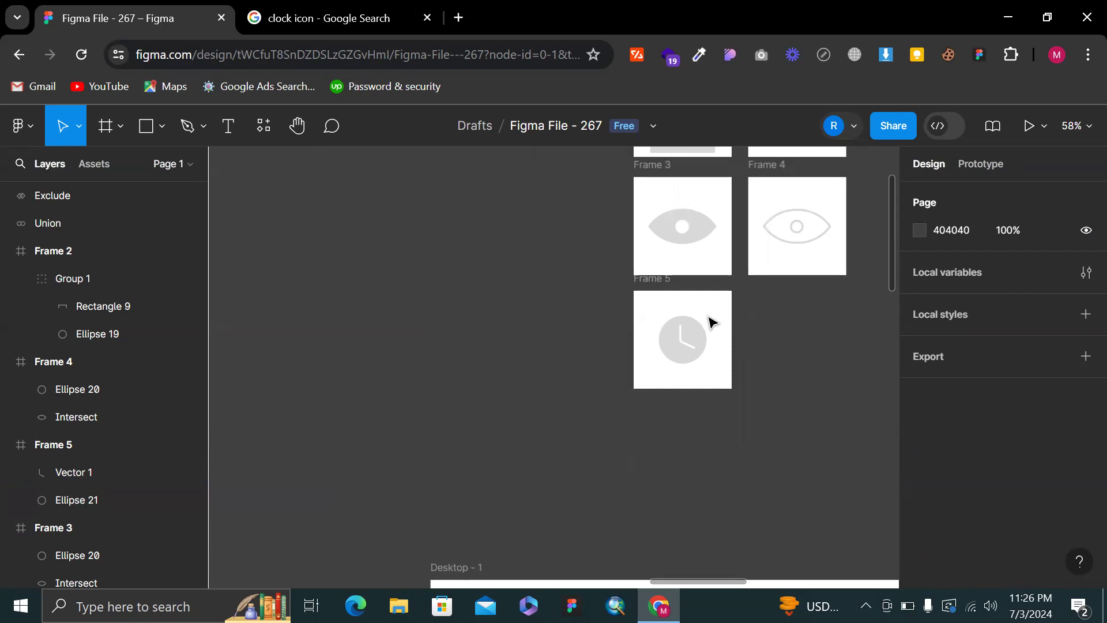
pyautogui.moveTo(665, 291); pyautogui.dragTo(666, 307)
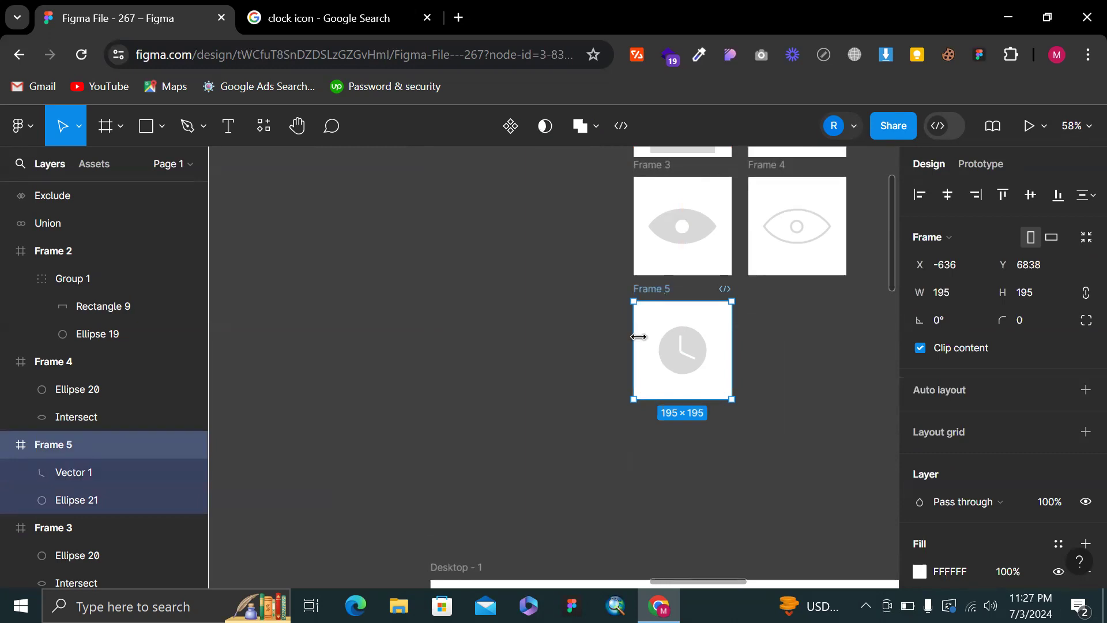
pyautogui.hscroll(3, 638, 337)
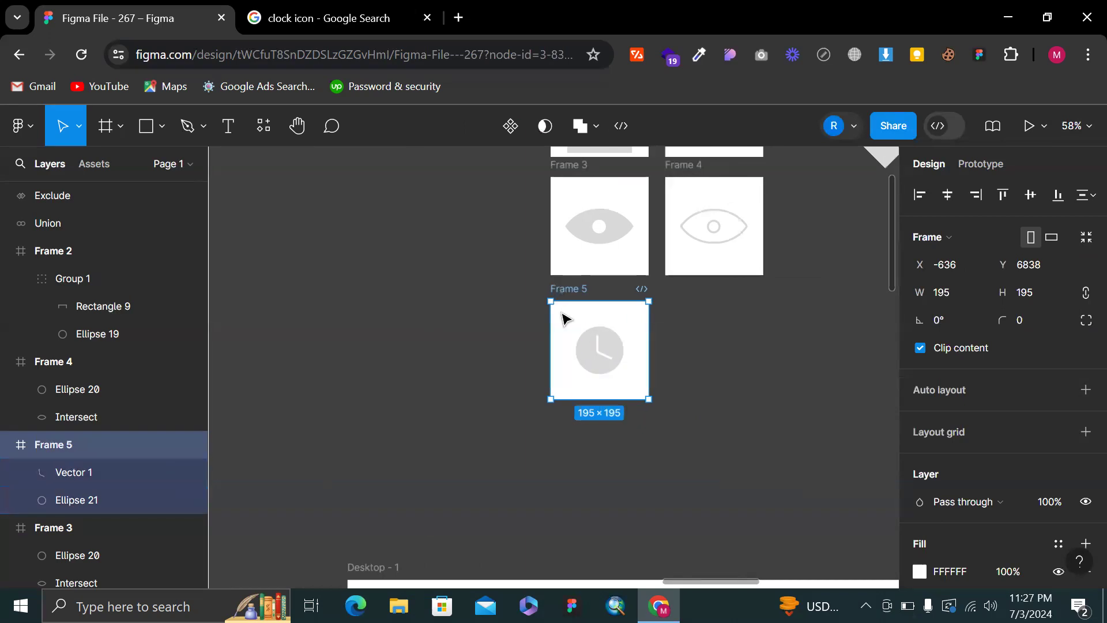
# Duplicate Frame 5 directly below itself at Y 7085 and delete the clock from the copy
pyautogui.hotkey('ctrl', 'd')
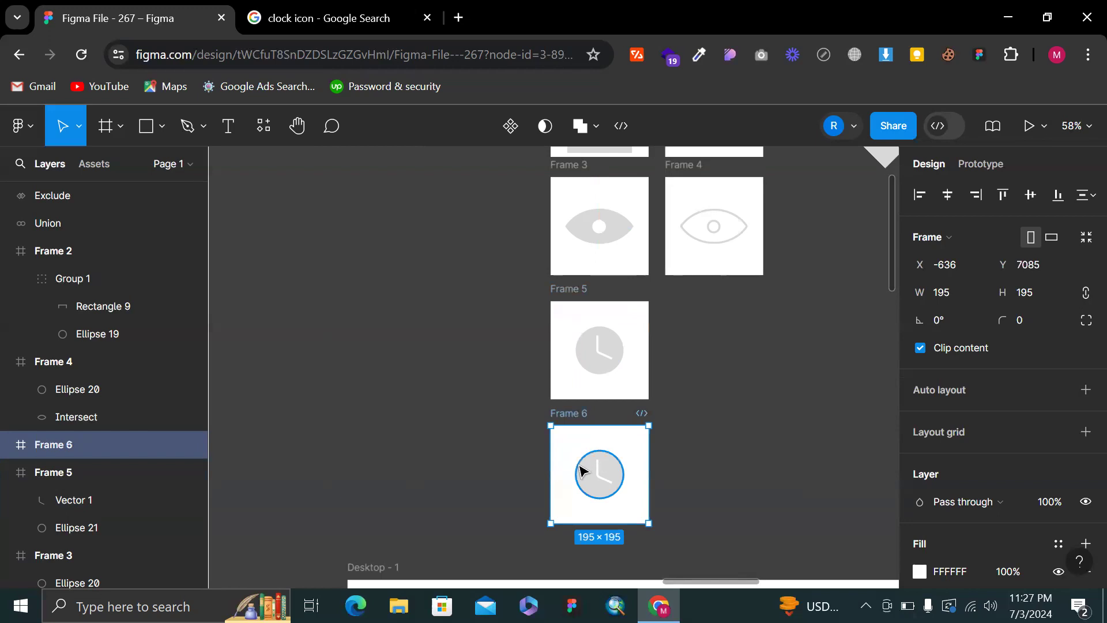
pyautogui.moveTo(574, 455); pyautogui.dragTo(614, 512)
pyautogui.press('Delete')
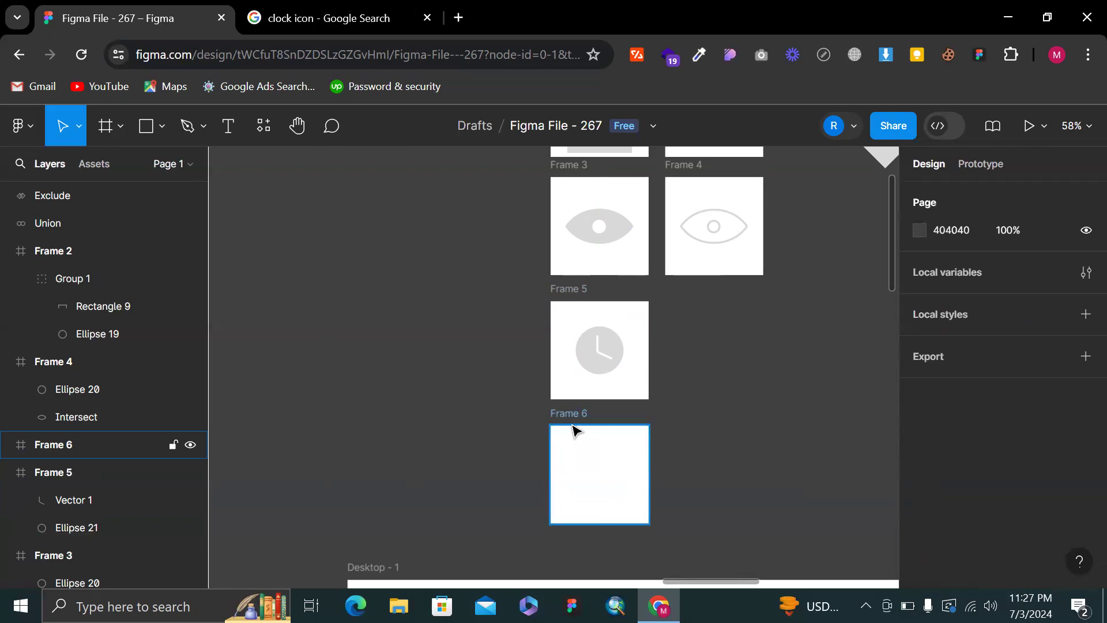
pyautogui.scroll(3, 574, 427)
pyautogui.scroll(-2, 573, 427)
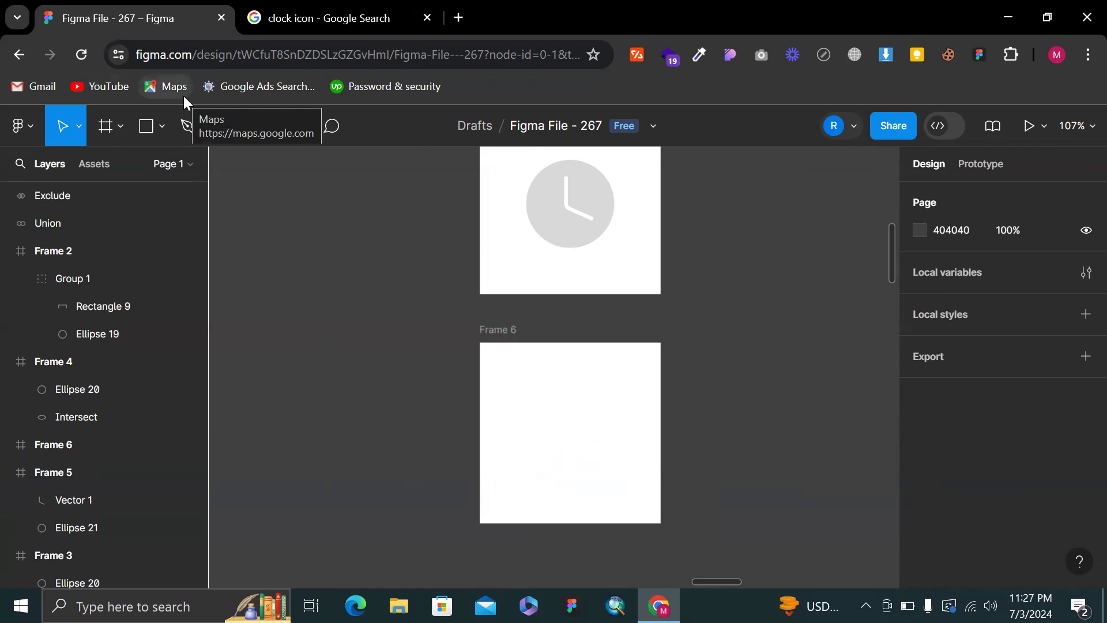
pyautogui.click(160, 127)
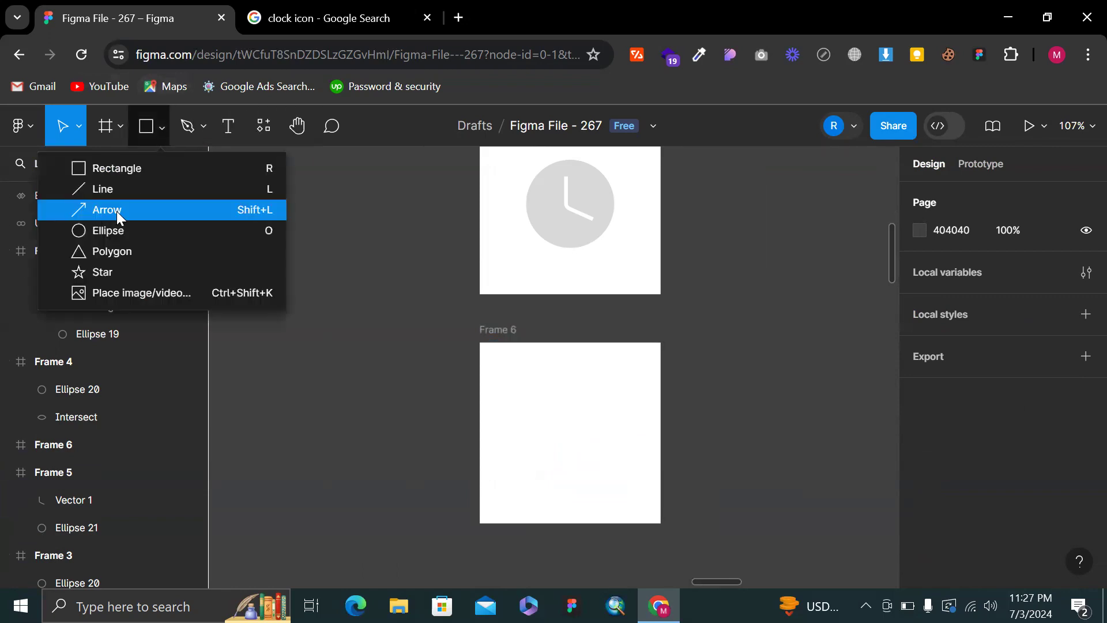
pyautogui.click(101, 252)
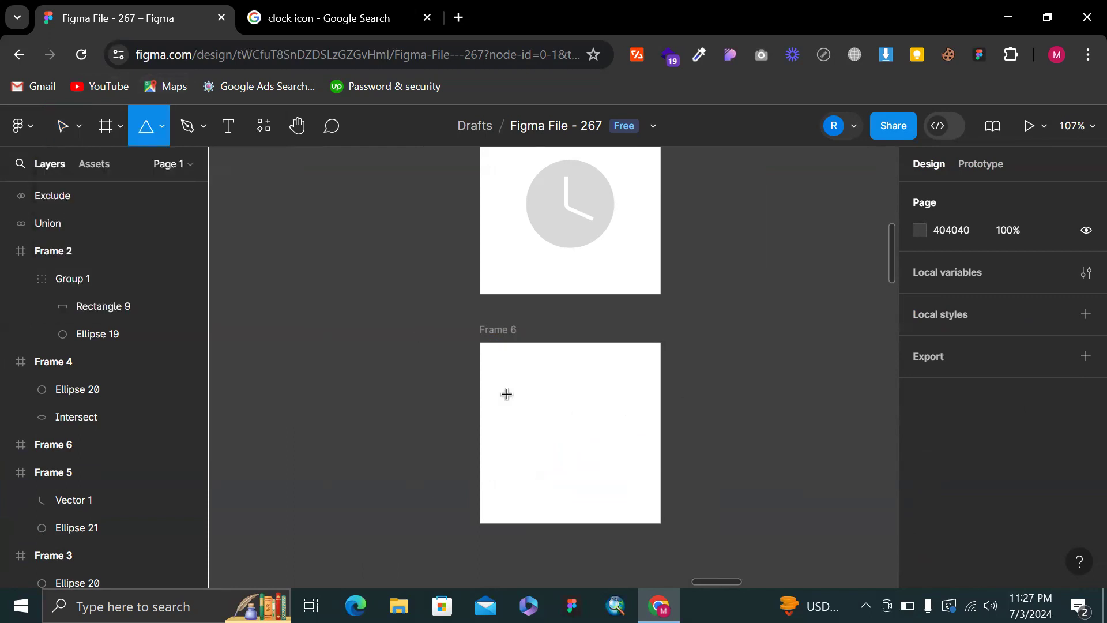
pyautogui.scroll(5, 507, 395)
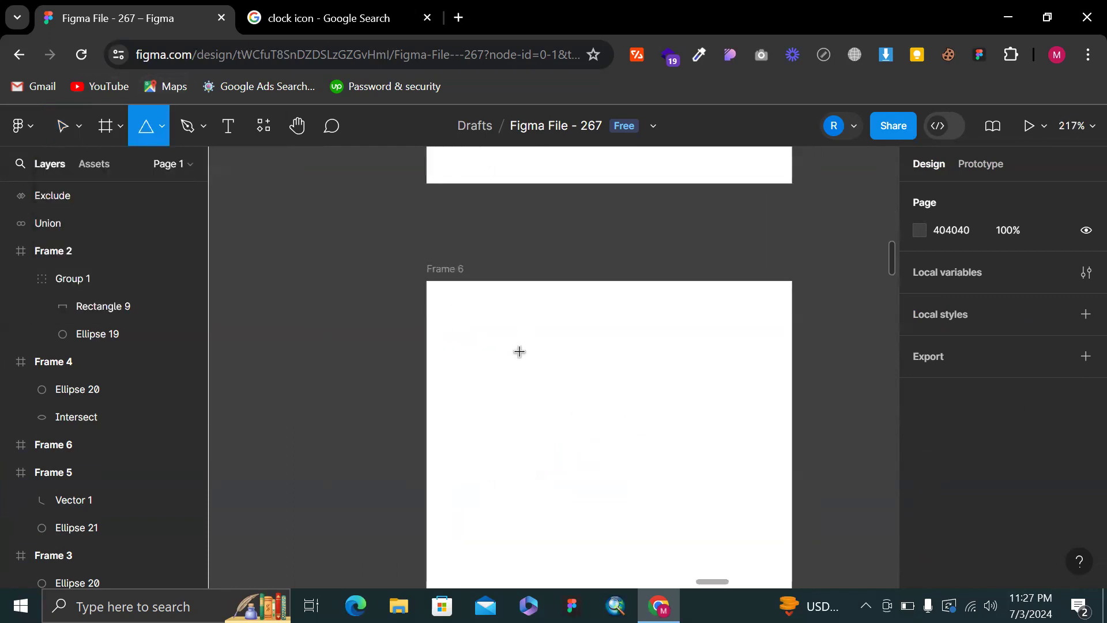
pyautogui.moveTo(520, 350)
pyautogui.mouseDown()
pyautogui.moveTo(651, 462)
pyautogui.moveTo(634, 502)
pyautogui.moveTo(667, 469)
pyautogui.moveTo(637, 489)
pyautogui.moveTo(646, 489)
pyautogui.mouseUp()
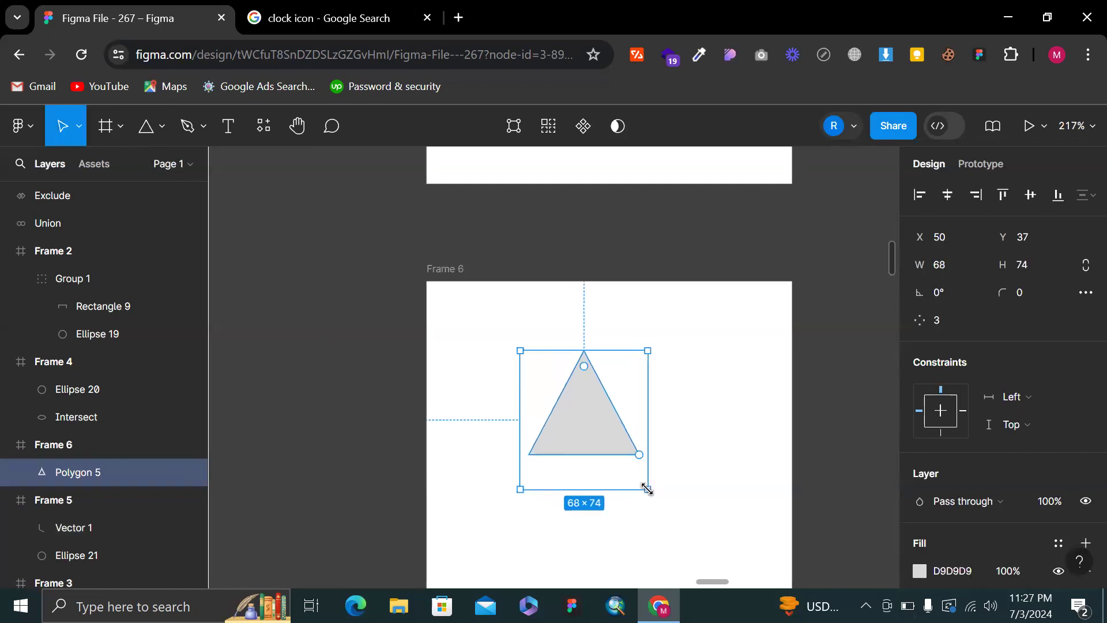
pyautogui.press('Delete')
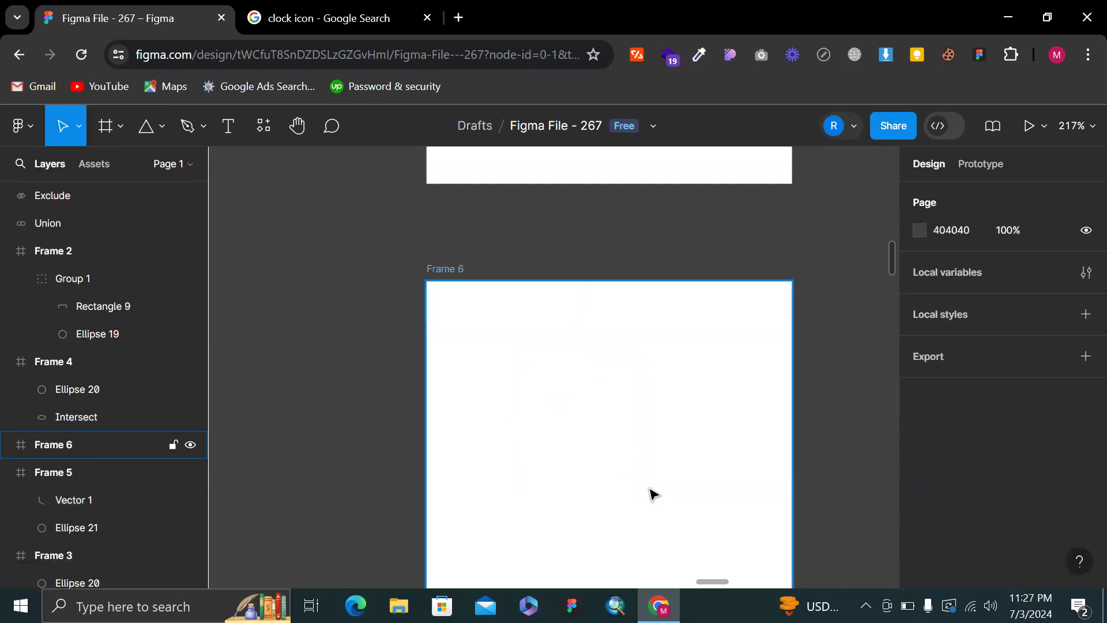
# Draw a rectangle about 79 × 63 in Frame 6 and pull its bottom edge's midpoint down into a point
pyautogui.press('r')
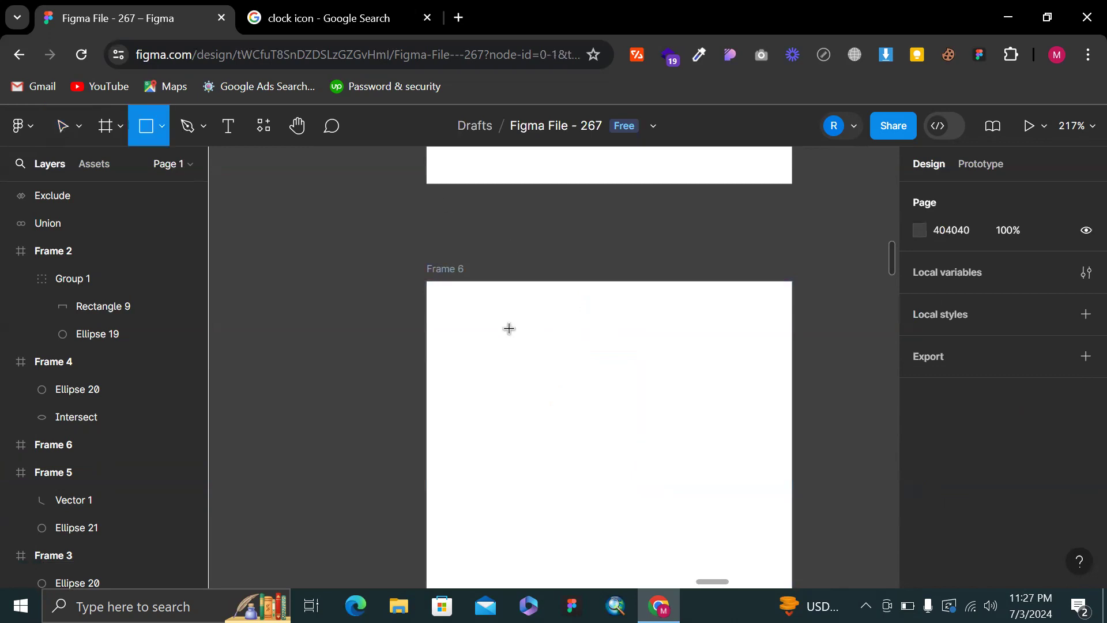
pyautogui.moveTo(496, 353)
pyautogui.mouseDown()
pyautogui.moveTo(642, 443)
pyautogui.moveTo(645, 471)
pyautogui.mouseUp()
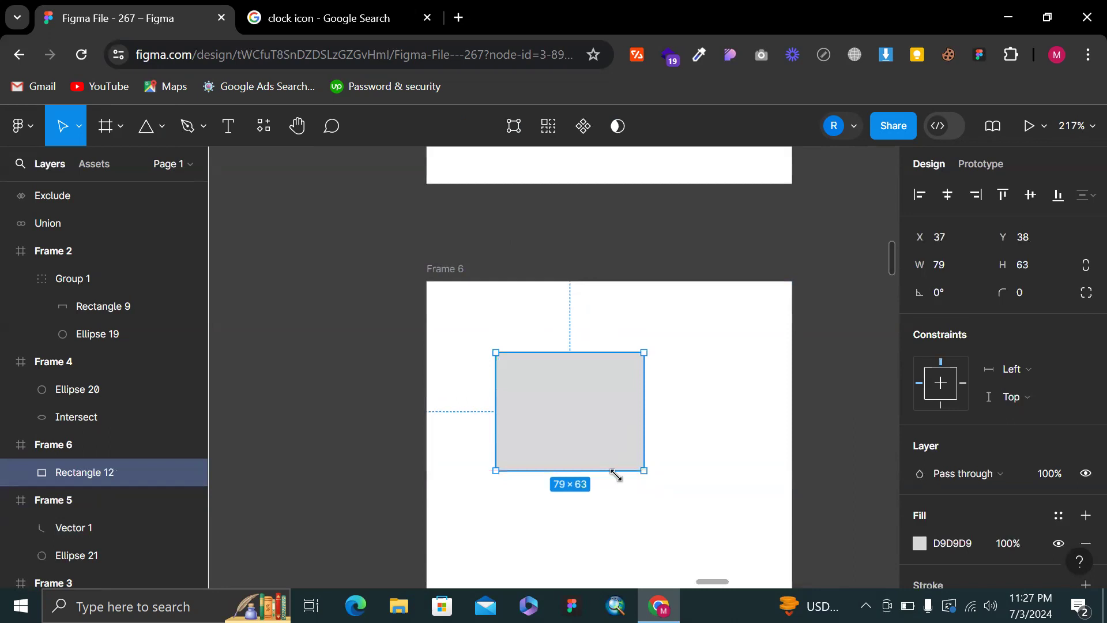
pyautogui.doubleClick(586, 463)
pyautogui.moveTo(569, 471)
pyautogui.mouseDown()
pyautogui.moveTo(568, 593)
pyautogui.moveTo(564, 455)
pyautogui.mouseUp()
pyautogui.press('ctrl')
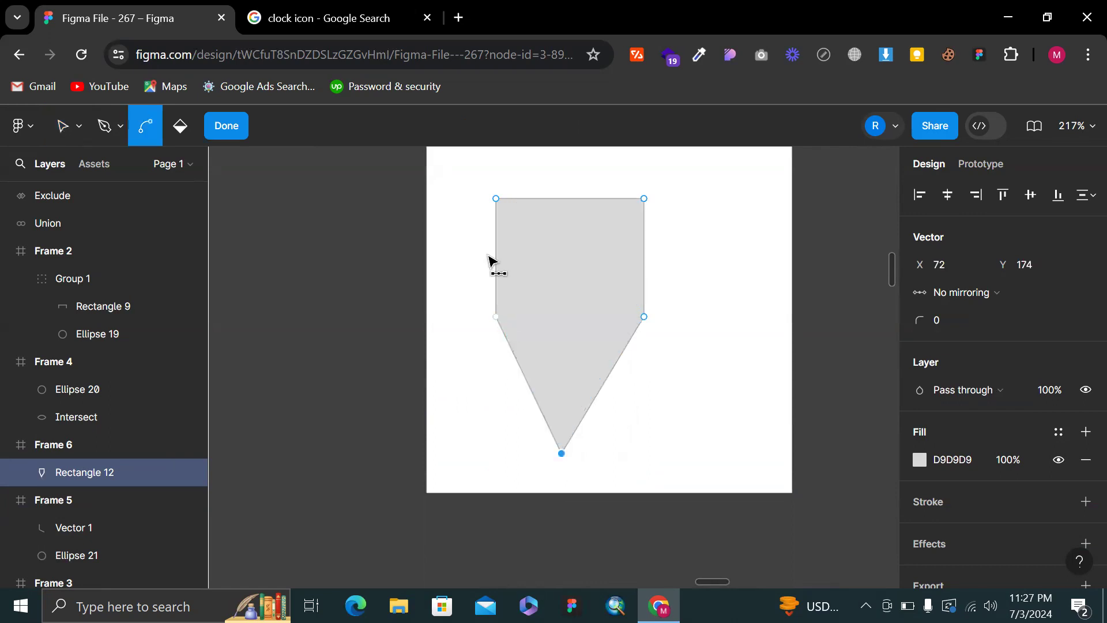
# Round the four upper points of the pointed rectangle with a corner radius of 87 to form a map pin
pyautogui.moveTo(478, 181); pyautogui.dragTo(669, 348)
pyautogui.click(964, 316)
pyautogui.write('1')
pyautogui.press('Return')
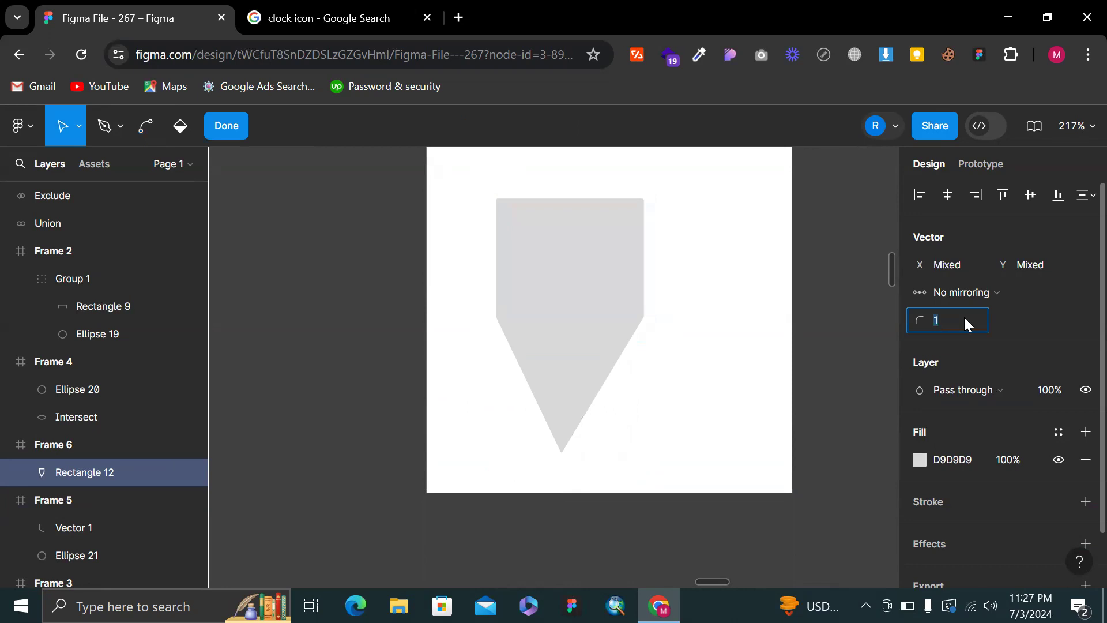
pyautogui.press('Up')
pyautogui.press('Up')
pyautogui.press('Up')
pyautogui.press('Up')
pyautogui.press('Up')
pyautogui.press('Up')
pyautogui.press('Up')
pyautogui.press('Up')
pyautogui.press('Up')
pyautogui.press('Up')
pyautogui.press('Up')
pyautogui.press('Up')
pyautogui.press('Up')
pyautogui.press('Up')
pyautogui.press('Up')
pyautogui.press('Up')
pyautogui.press('Up')
pyautogui.press('Up')
pyautogui.press('Up')
pyautogui.press('Up')
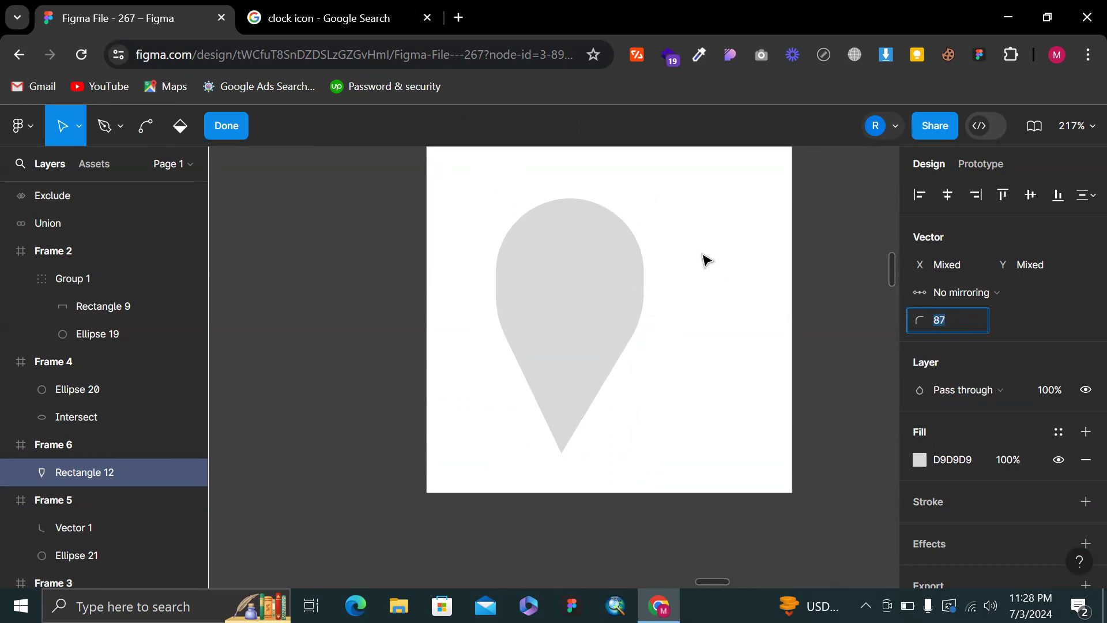
# Leave vector editing and move the rounded pin shape out of Frame 6 onto the canvas to its left
pyautogui.press('Escape')
pyautogui.moveTo(573, 326); pyautogui.dragTo(590, 322)
pyautogui.click(712, 280)
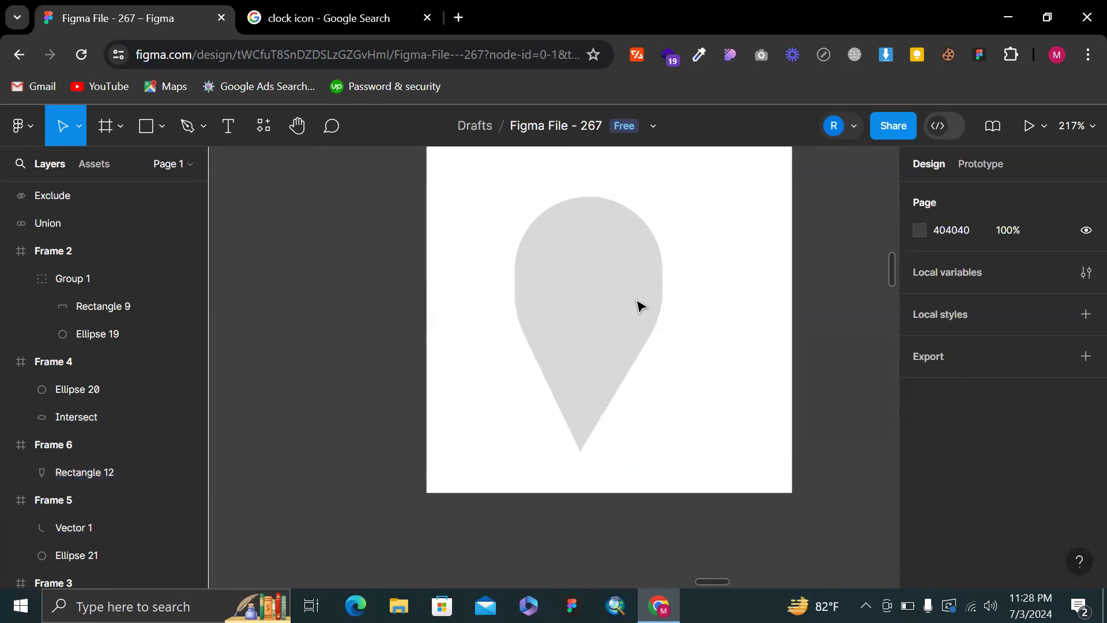
pyautogui.scroll(-3, 637, 305)
pyautogui.moveTo(635, 306); pyautogui.dragTo(462, 306)
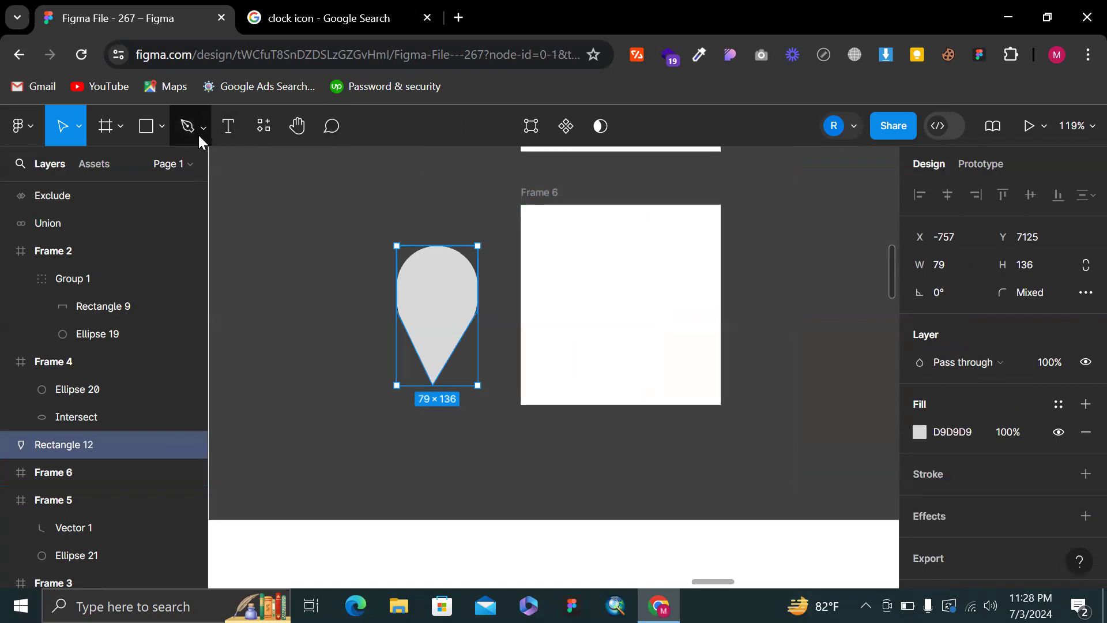
# Draw a triangle polygon about 62 × 62 in the upper part of Frame 6
pyautogui.click(161, 126)
pyautogui.click(137, 251)
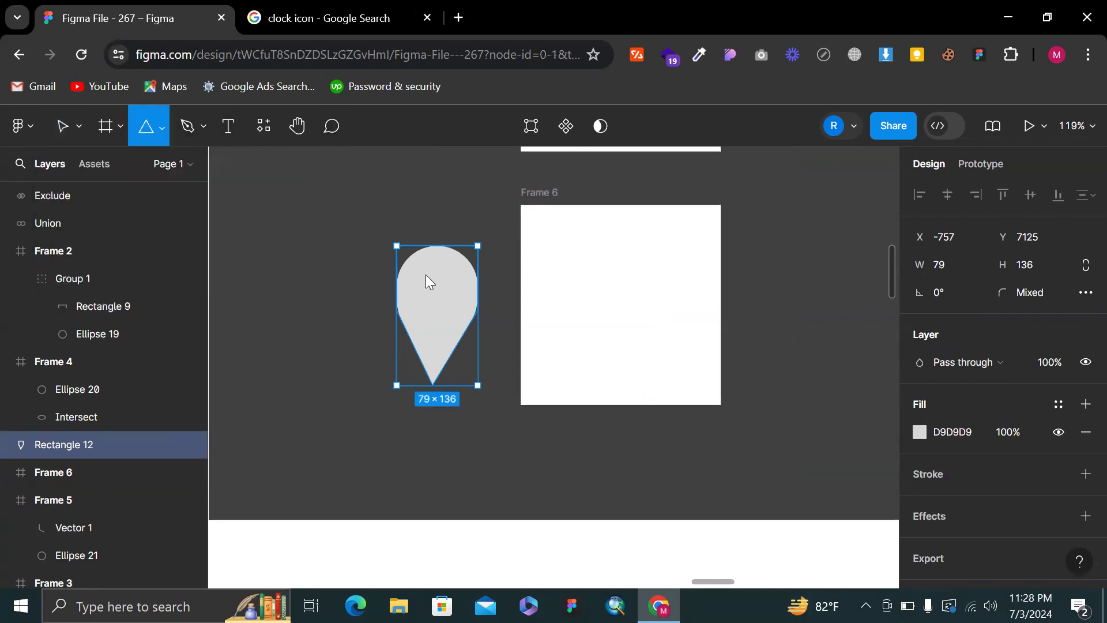
pyautogui.moveTo(570, 254)
pyautogui.mouseDown()
pyautogui.moveTo(637, 321)
pyautogui.moveTo(603, 406)
pyautogui.mouseUp()
pyautogui.scroll(1, 611, 299)
pyautogui.doubleClick(610, 299)
pyautogui.hotkey('ctrl', 'z')
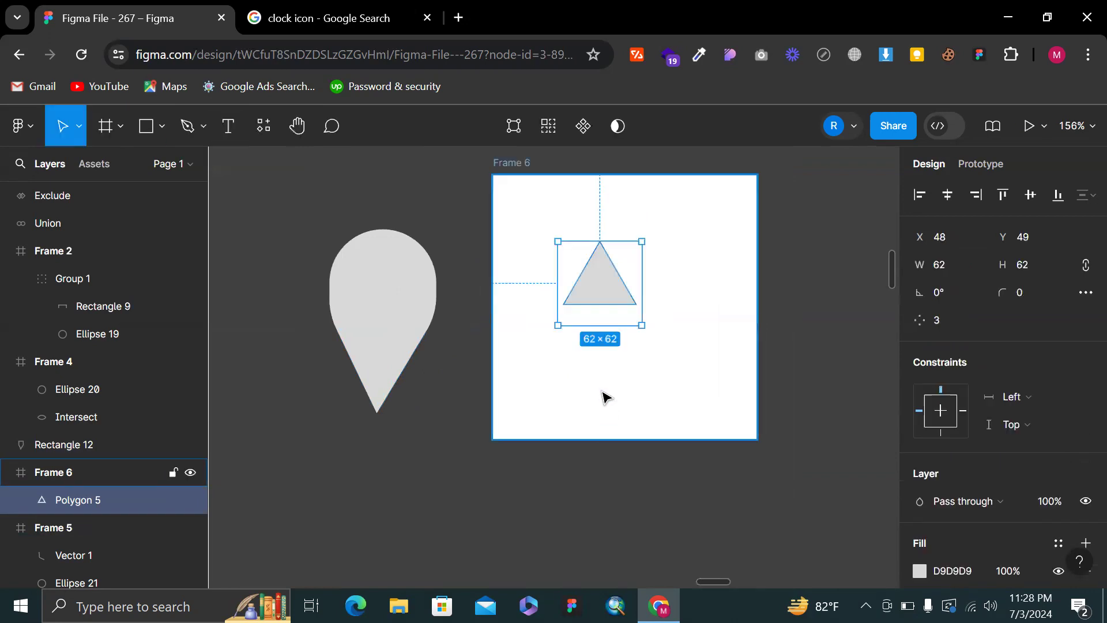
# Pull the midpoint of the triangle's bottom edge down to about Y 170 to make a long kite shape
pyautogui.doubleClick(593, 293)
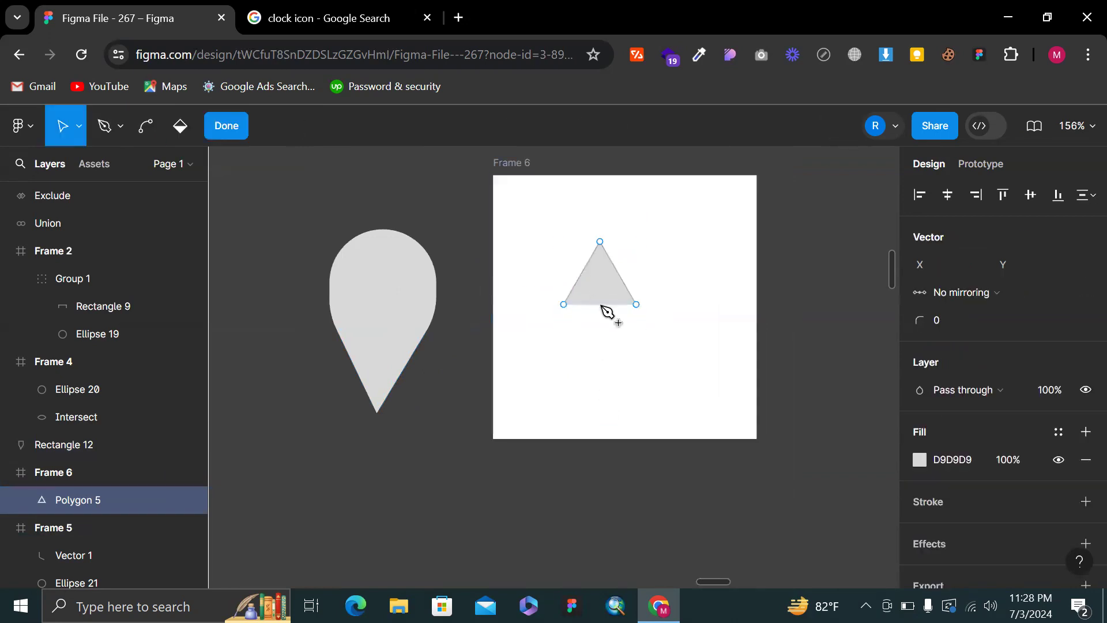
pyautogui.scroll(2, 607, 311)
pyautogui.moveTo(602, 306); pyautogui.dragTo(601, 476)
pyautogui.press('ctrl')
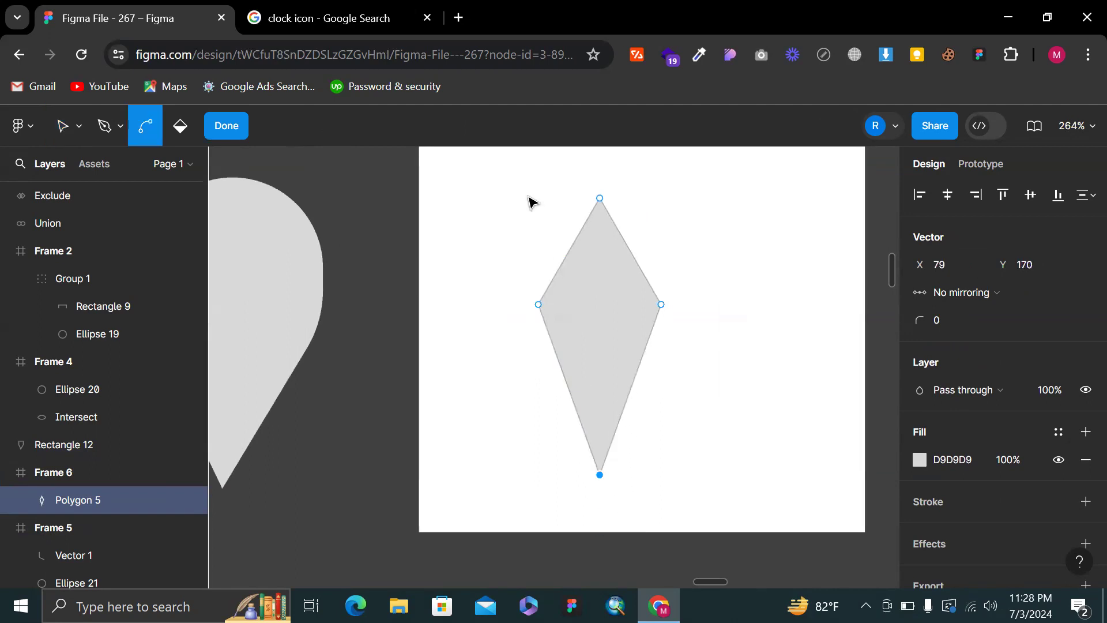
# Round the three upper points of the kite shape with a corner radius of 39 and leave vector editing
pyautogui.moveTo(506, 173); pyautogui.dragTo(736, 373)
pyautogui.click(979, 318)
pyautogui.press('Up')
pyautogui.press('Up')
pyautogui.press('Up')
pyautogui.press('Up')
pyautogui.press('Up')
pyautogui.press('Up')
pyautogui.press('Up')
pyautogui.press('Up')
pyautogui.press('Up')
pyautogui.press('Up')
pyautogui.press('Up')
pyautogui.press('Up')
pyautogui.press('Up')
pyautogui.press('Up')
pyautogui.press('Up')
pyautogui.press('Up')
pyautogui.press('Up')
pyautogui.press('Up')
pyautogui.press('Up')
pyautogui.press('Up')
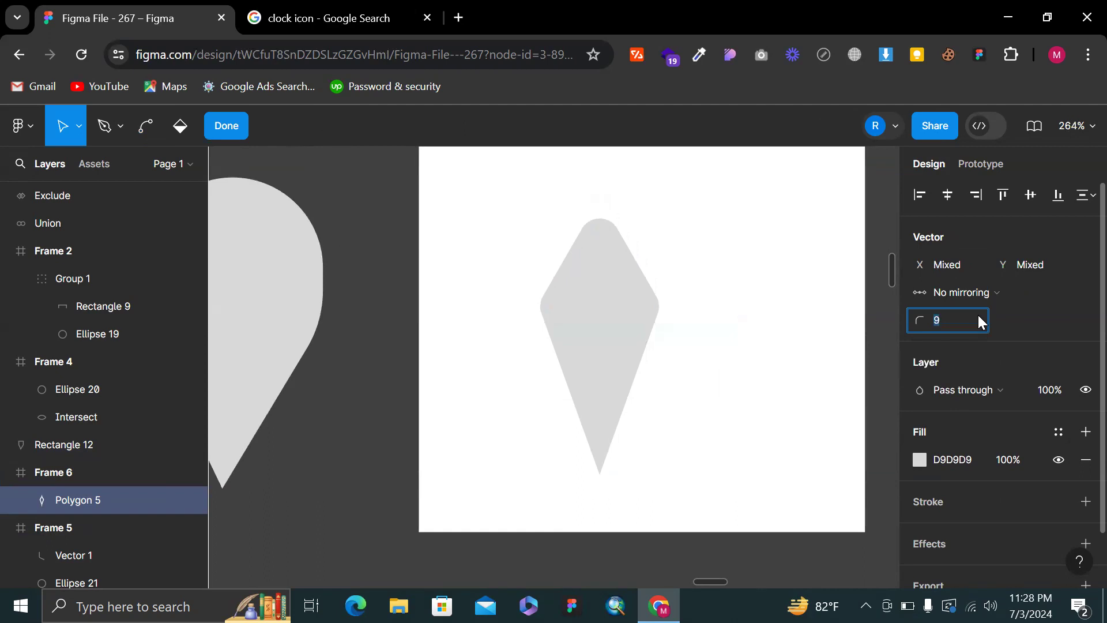
pyautogui.press('Up')
pyautogui.press('Up')
pyautogui.press('Up')
pyautogui.press('Up')
pyautogui.press('Up')
pyautogui.press('Up')
pyautogui.press('Up')
pyautogui.press('Up')
pyautogui.press('Up')
pyautogui.press('Up')
pyautogui.press('Up')
pyautogui.press('Up')
pyautogui.press('Up')
pyautogui.press('Up')
pyautogui.press('Up')
pyautogui.press('Up')
pyautogui.press('Up')
pyautogui.press('Up')
pyautogui.press('Up')
pyautogui.press('Up')
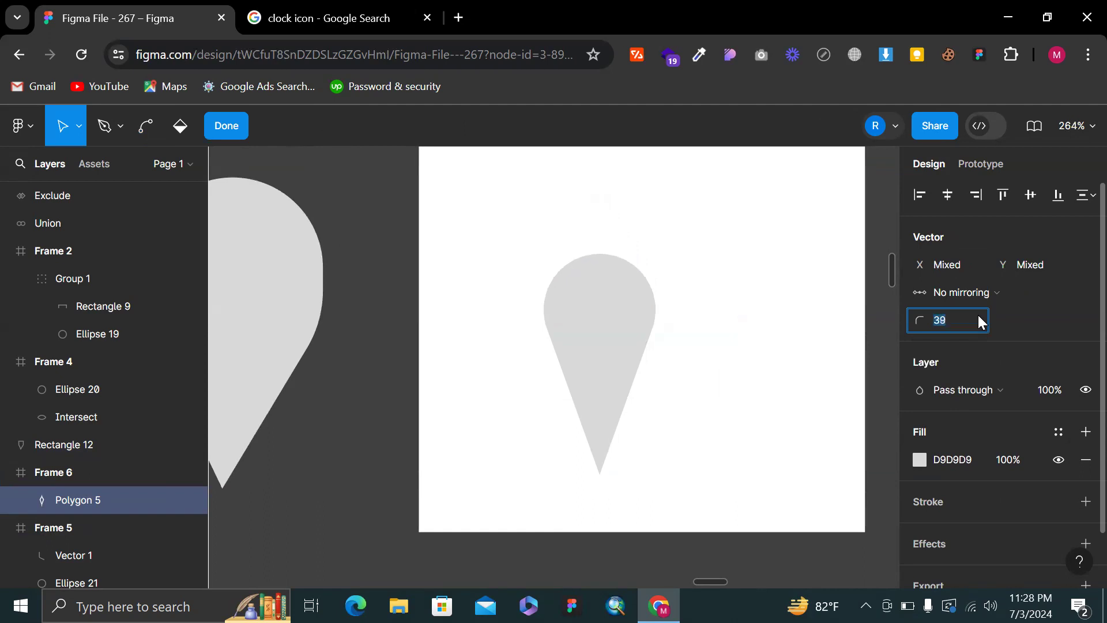
pyautogui.press('Escape')
pyautogui.press('Escape')
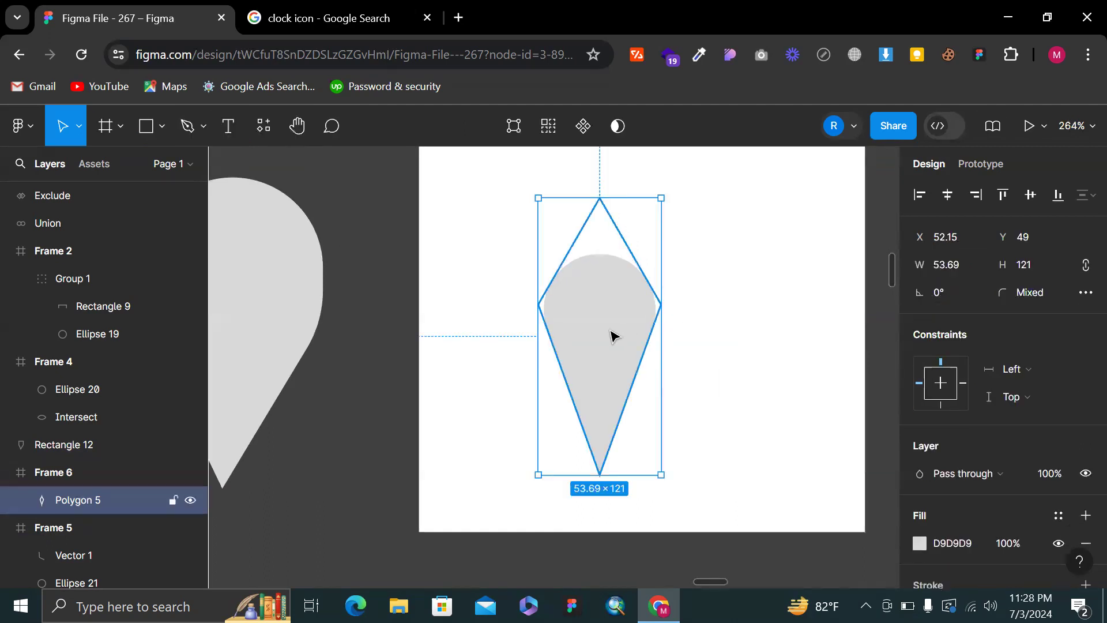
# Flatten the rounded pin shape and enlarge it to about 69 × 137 near the middle of Frame 6
pyautogui.hotkey('ctrl', 'e')
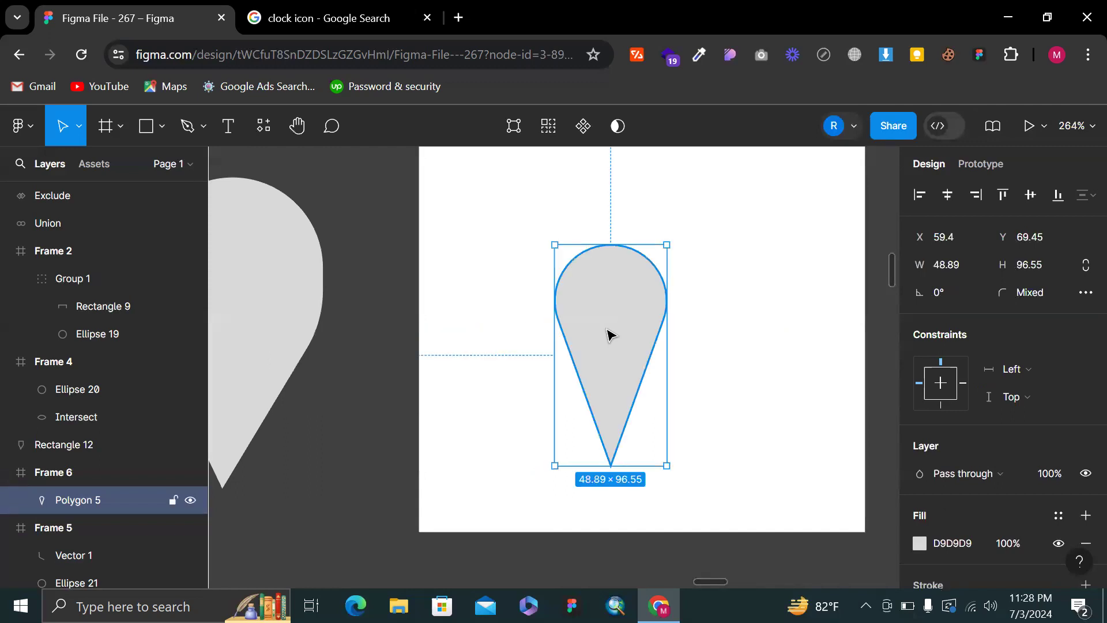
pyautogui.moveTo(629, 319); pyautogui.dragTo(652, 286)
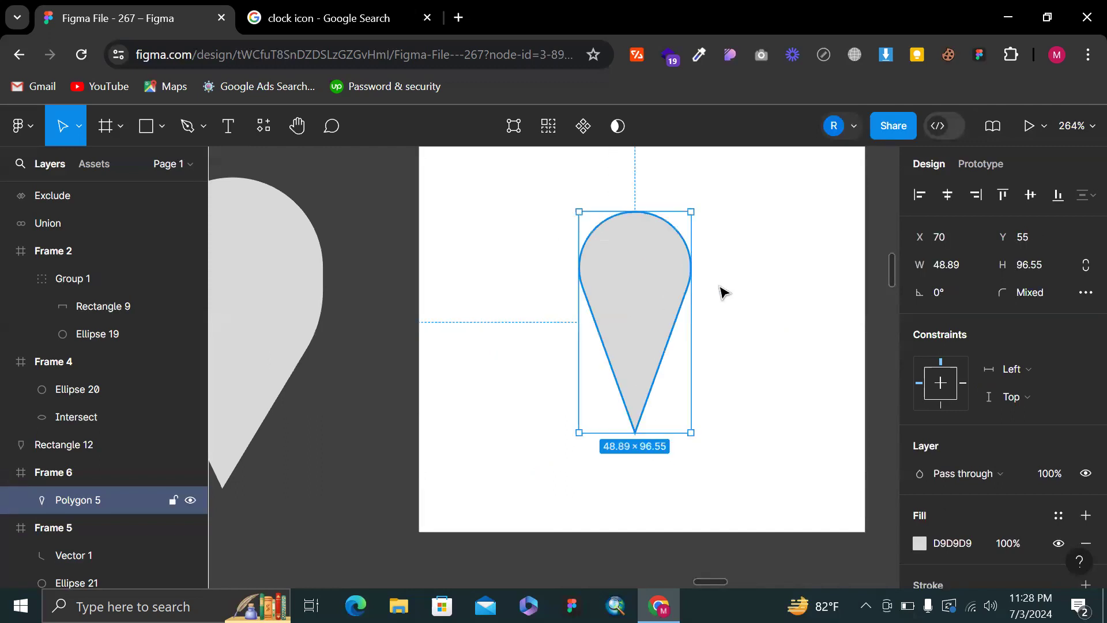
pyautogui.moveTo(711, 455); pyautogui.dragTo(712, 458)
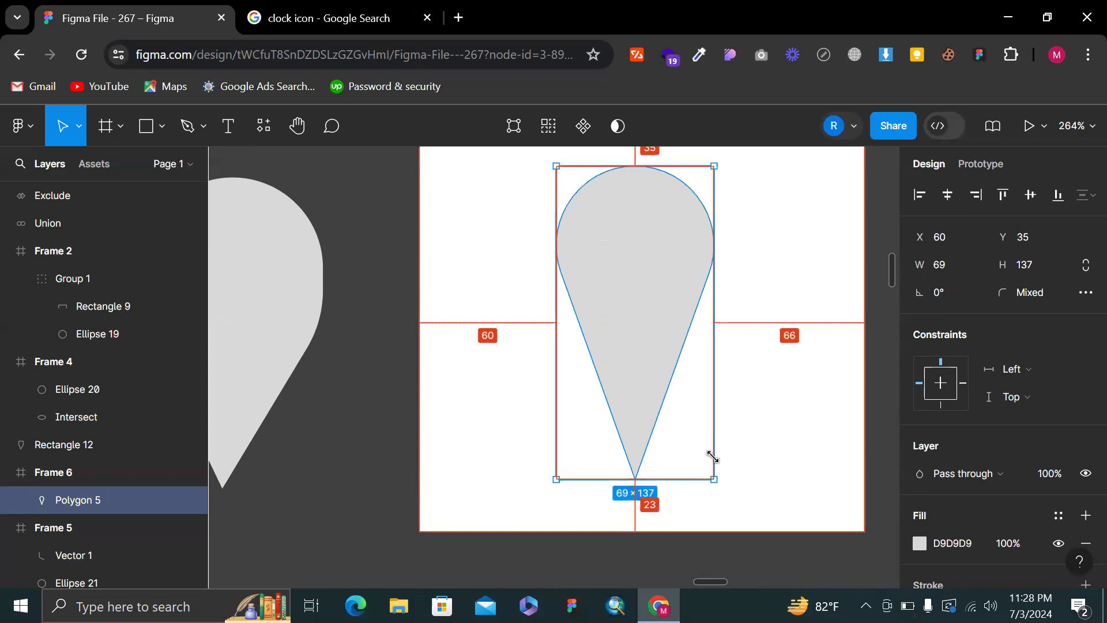
pyautogui.click(727, 314)
pyautogui.moveTo(665, 276); pyautogui.dragTo(664, 280)
# Draw a circle about 19 × 19 in the pin's head and fill it with white (FFFFFF) sampled from Frame 6
pyautogui.press('o')
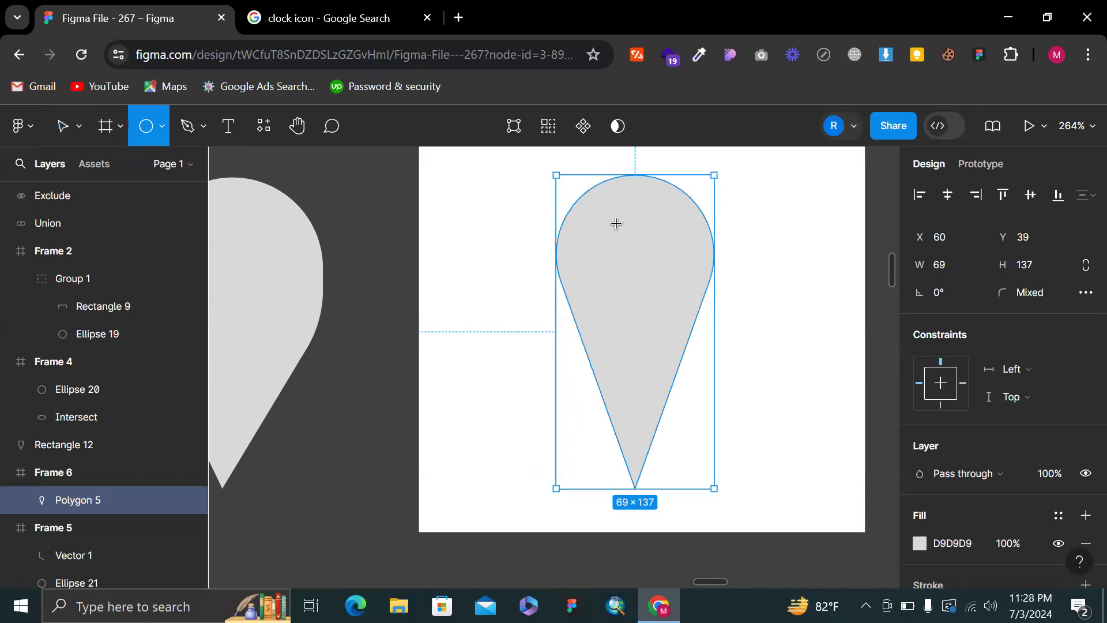
pyautogui.moveTo(618, 222)
pyautogui.mouseDown()
pyautogui.moveTo(648, 273)
pyautogui.moveTo(634, 268)
pyautogui.mouseUp()
pyautogui.press('i')
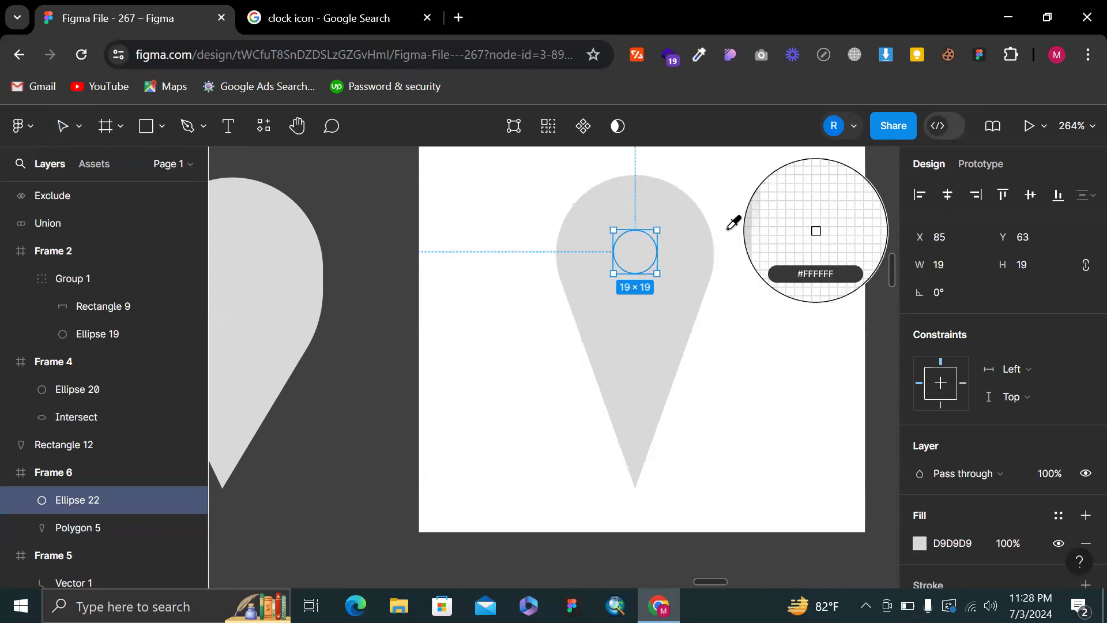
pyautogui.click(732, 224)
pyautogui.click(728, 229)
pyautogui.scroll(-3, 728, 229)
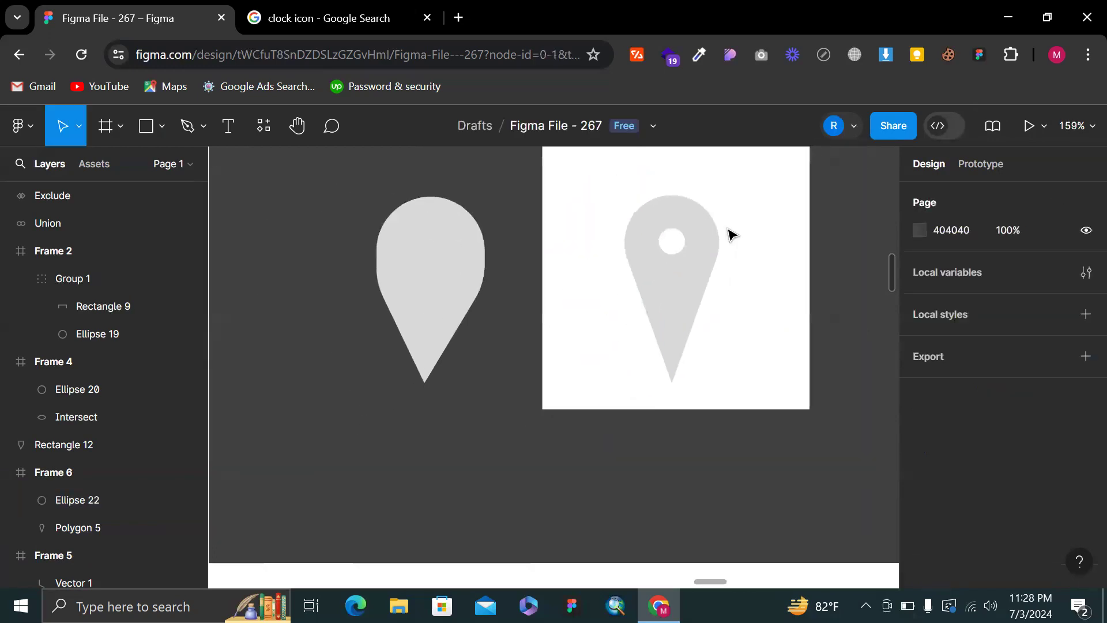
pyautogui.moveTo(728, 228); pyautogui.dragTo(655, 230)
pyautogui.scroll(-5, 662, 321)
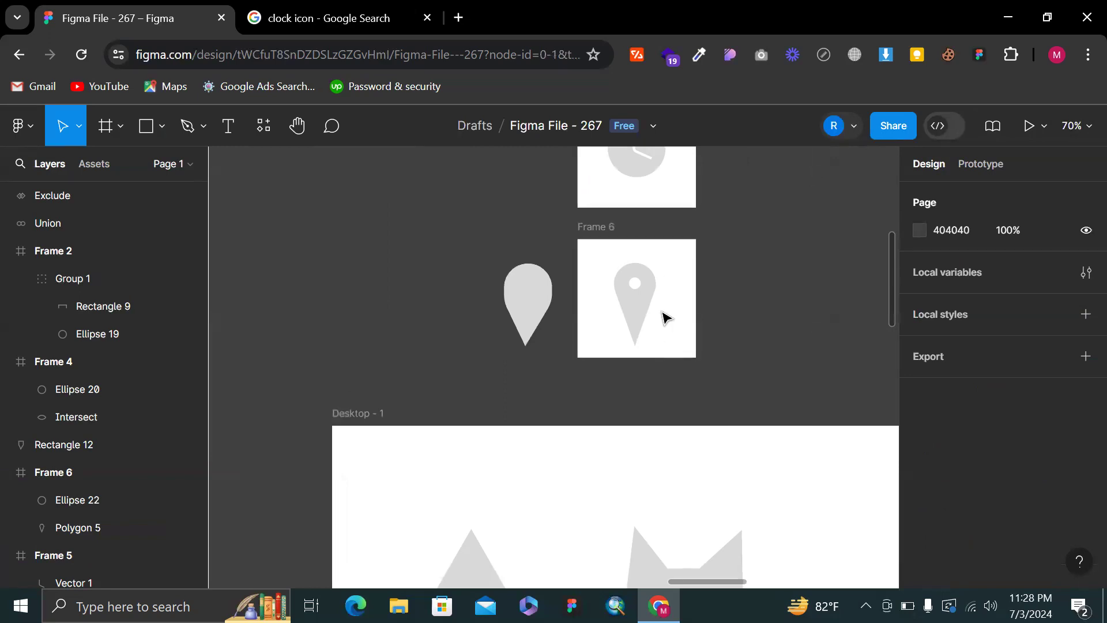
# Enlarge the white circle in the pin's head to 33 × 33, keeping it centred
pyautogui.scroll(2, 652, 277)
pyautogui.click(637, 289)
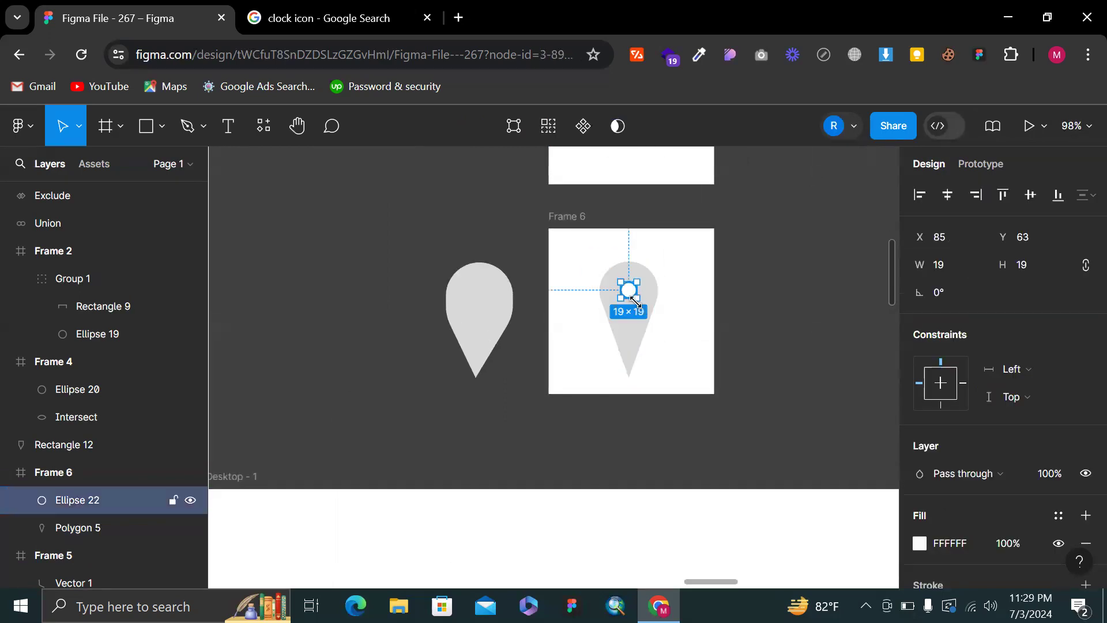
pyautogui.scroll(3, 637, 300)
pyautogui.moveTo(644, 315); pyautogui.dragTo(642, 313)
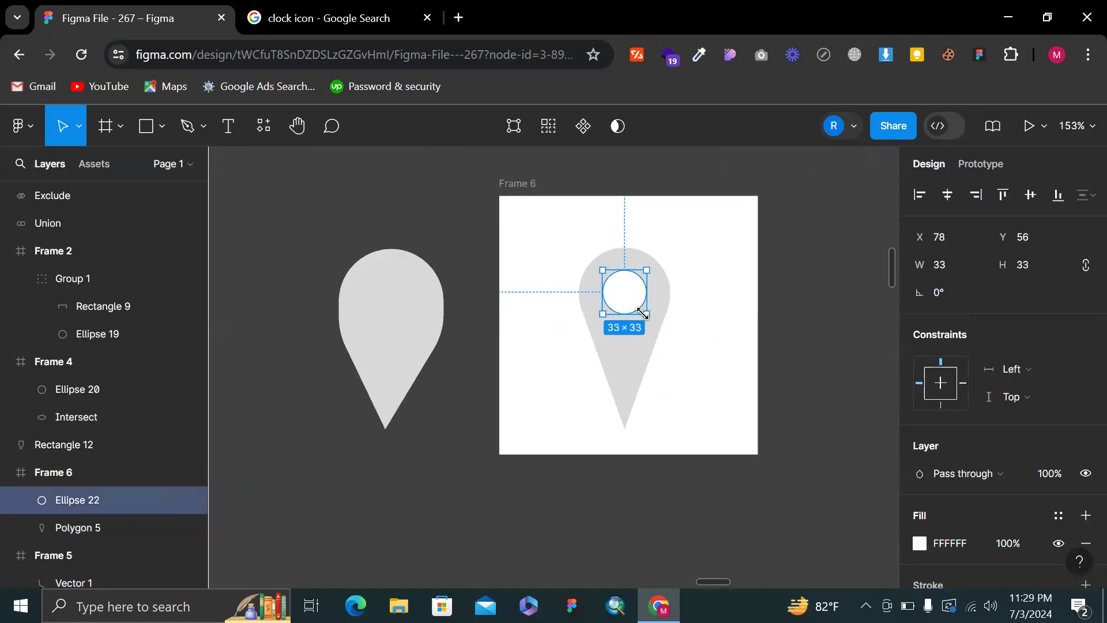
pyautogui.click(685, 318)
pyautogui.scroll(-4, 685, 318)
pyautogui.hscroll(2, 688, 323)
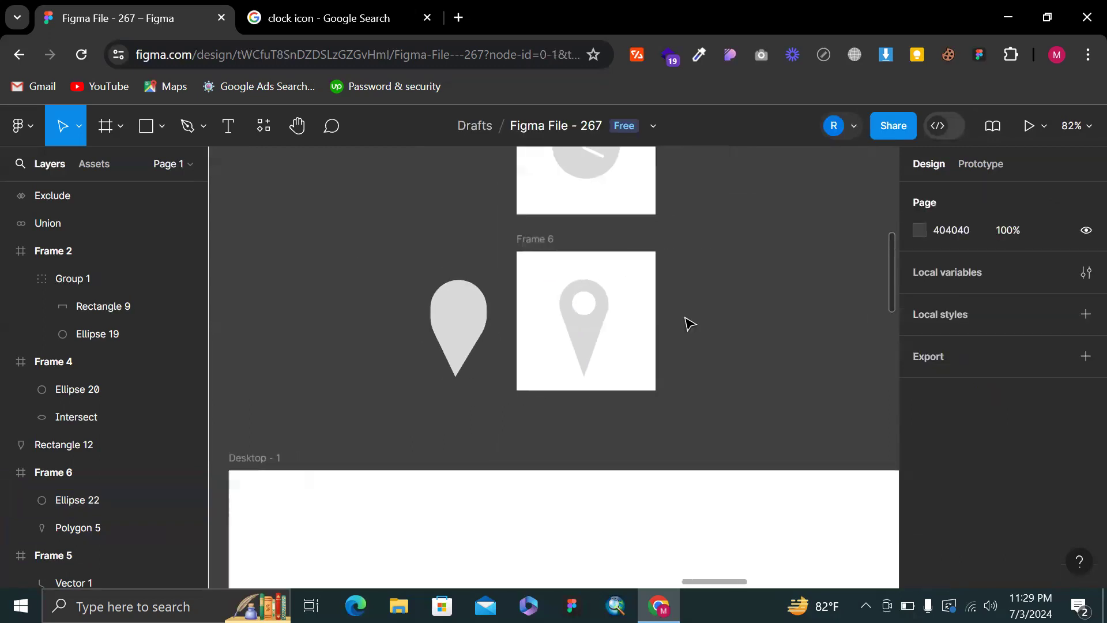
# Open the Frame 6 pin for vector editing and round its bottom tip with a corner radius of 10
pyautogui.click(589, 369)
pyautogui.scroll(2, 588, 370)
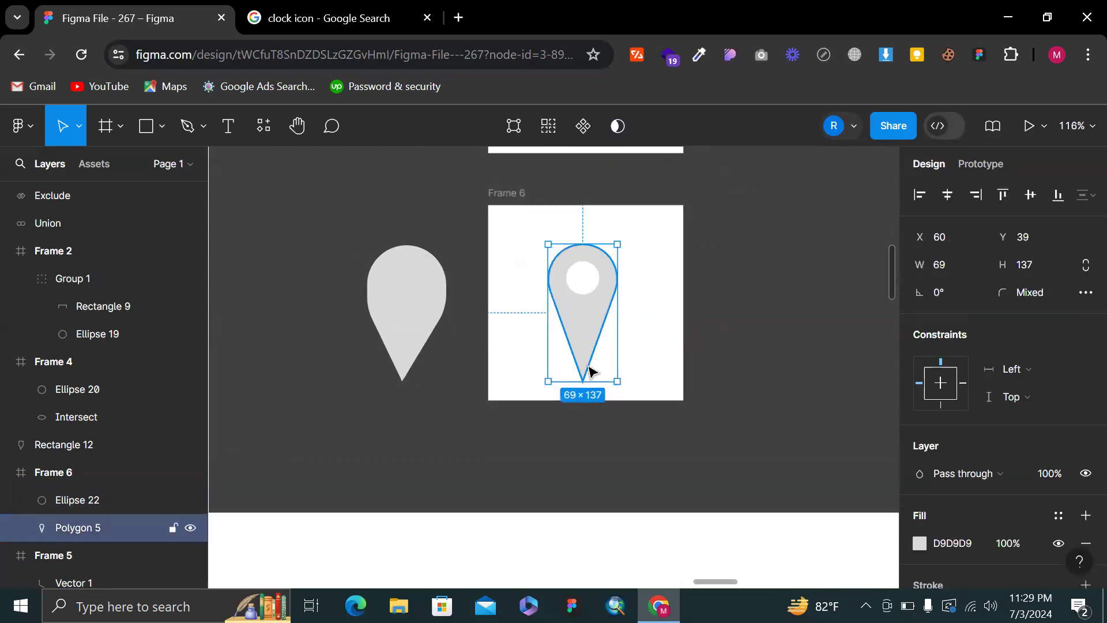
pyautogui.doubleClick(589, 370)
pyautogui.scroll(3, 588, 371)
pyautogui.keyDown('ctrl'); pyautogui.click(578, 397); pyautogui.keyUp('ctrl')
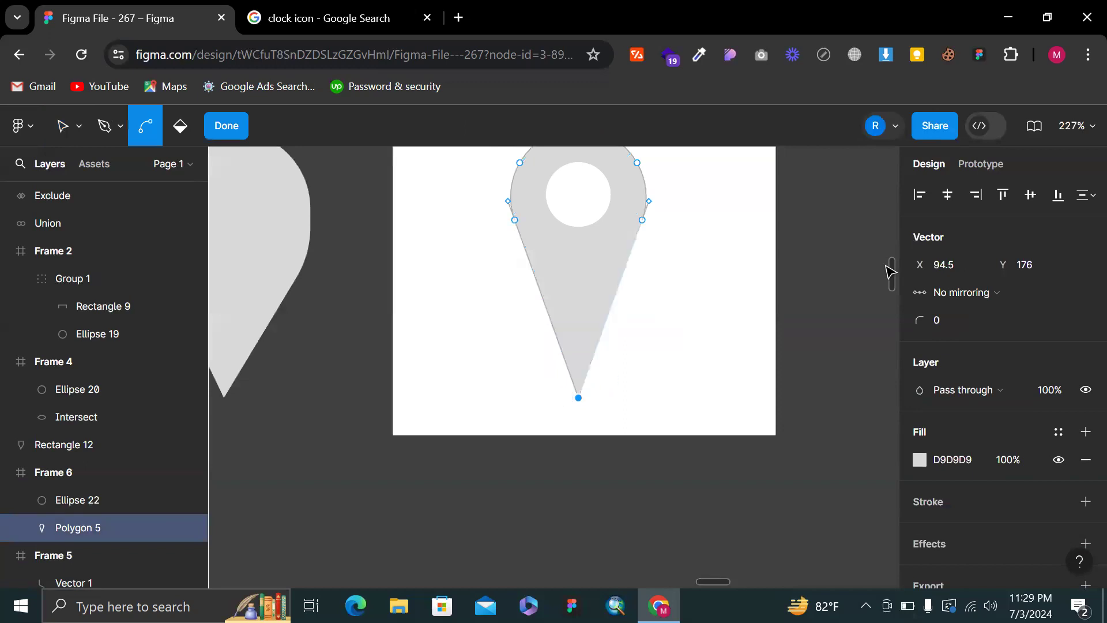
pyautogui.write('10')
pyautogui.press('Return')
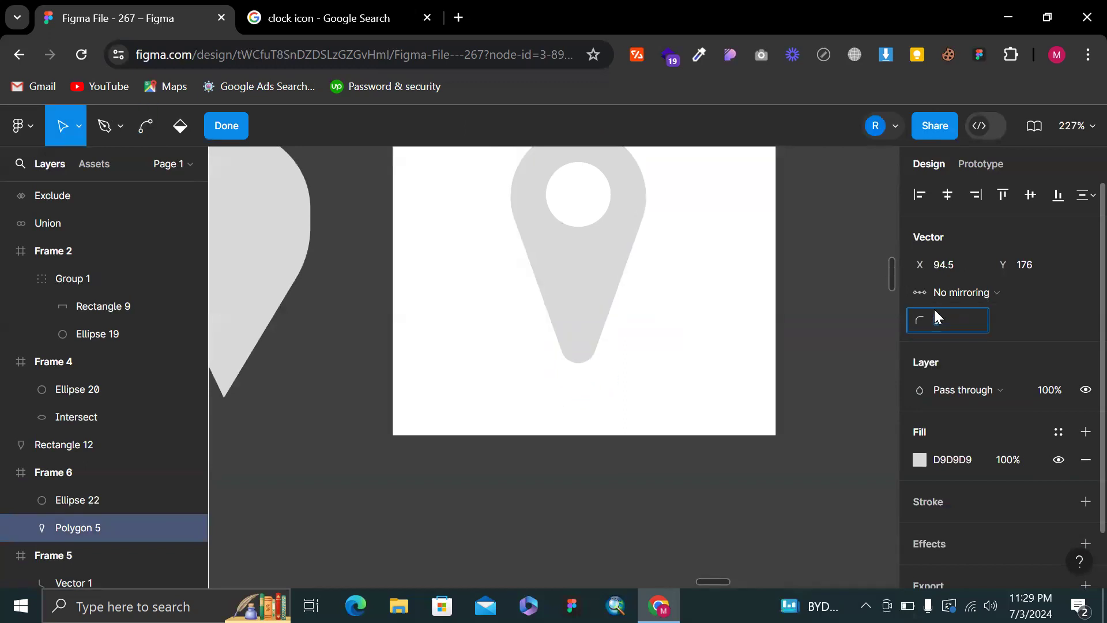
# Try larger radii on the pin's bottom tip, settle on about 14, and leave vector editing
pyautogui.hotkey('shift', 'Up')
pyautogui.hotkey('shift', 'Up')
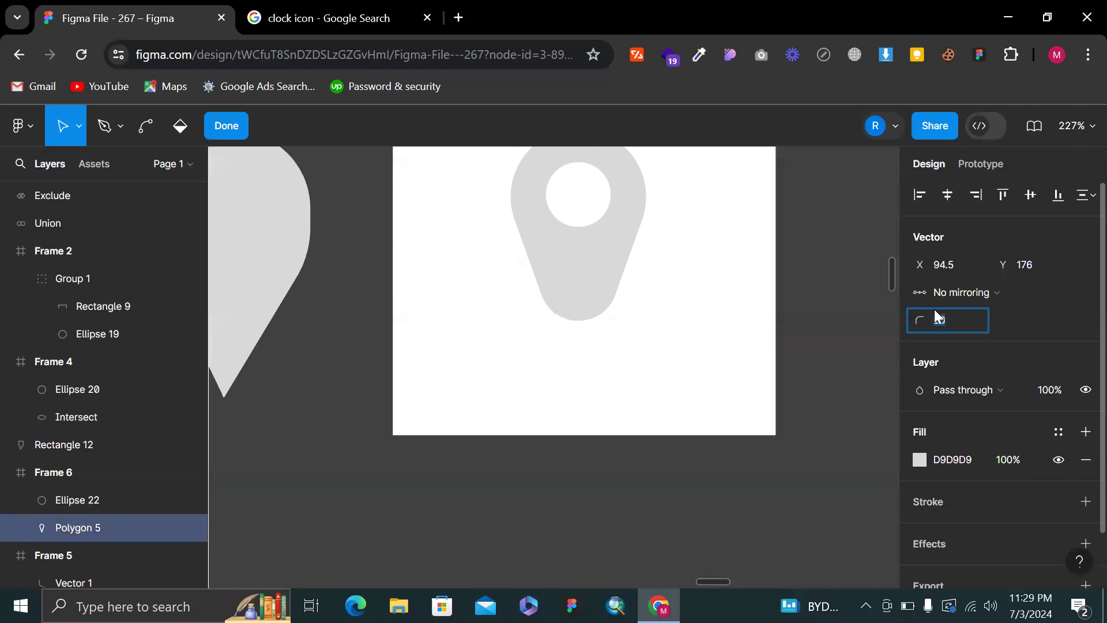
pyautogui.scroll(3, 779, 386)
pyautogui.write('16')
pyautogui.press('Return')
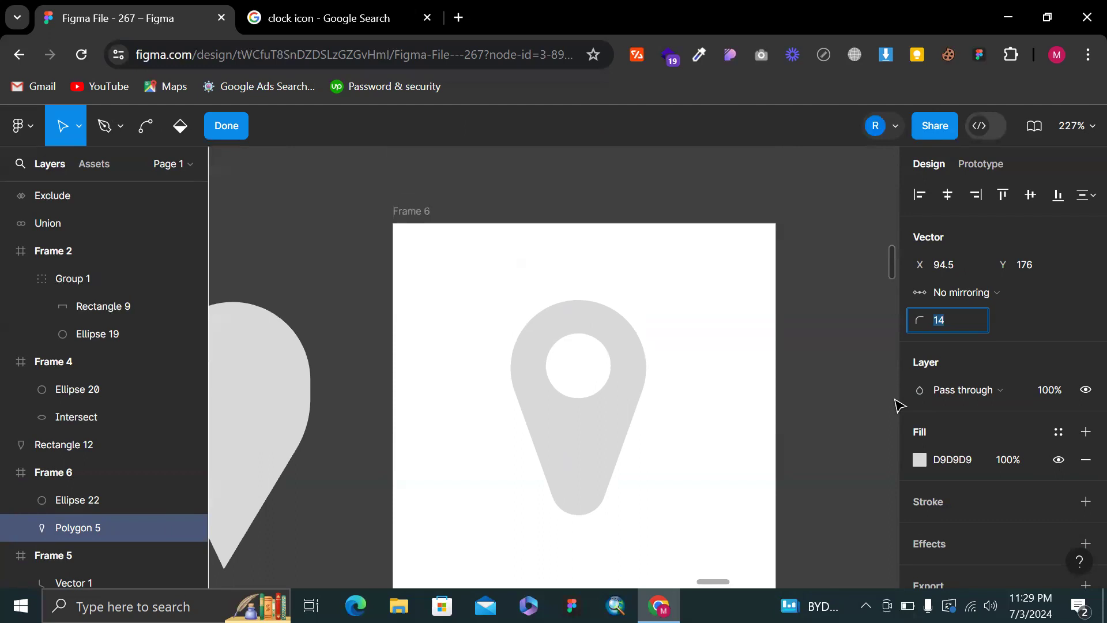
pyautogui.press('Escape')
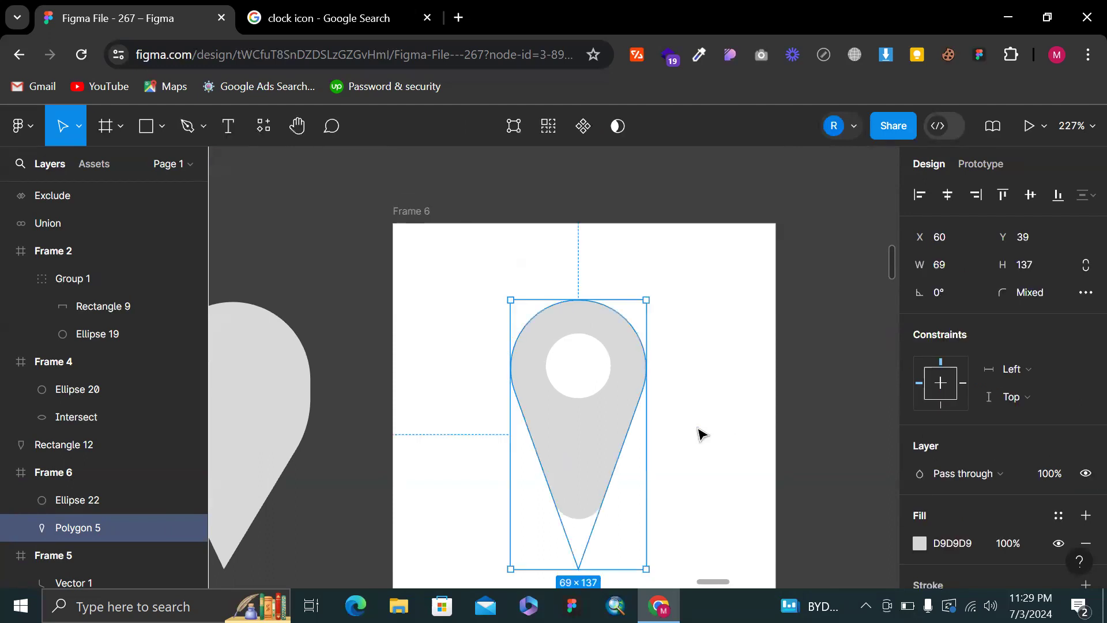
pyautogui.scroll(-6, 773, 400)
pyautogui.press('Escape')
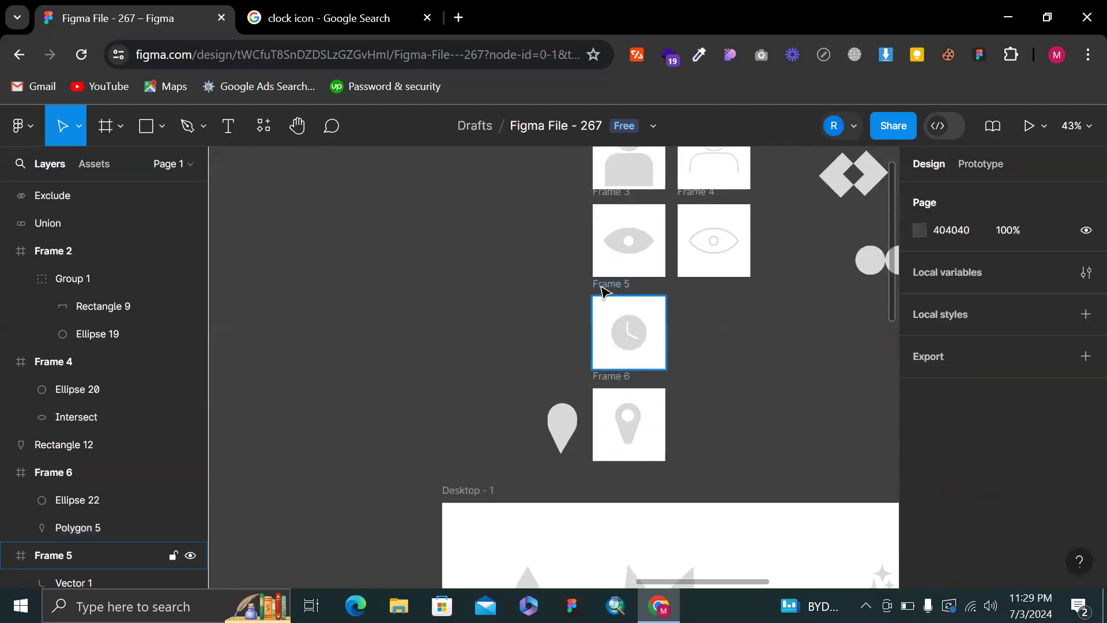
# Duplicate Frame 6 with its pin icon and place the copy level with it on its right side
pyautogui.click(602, 290)
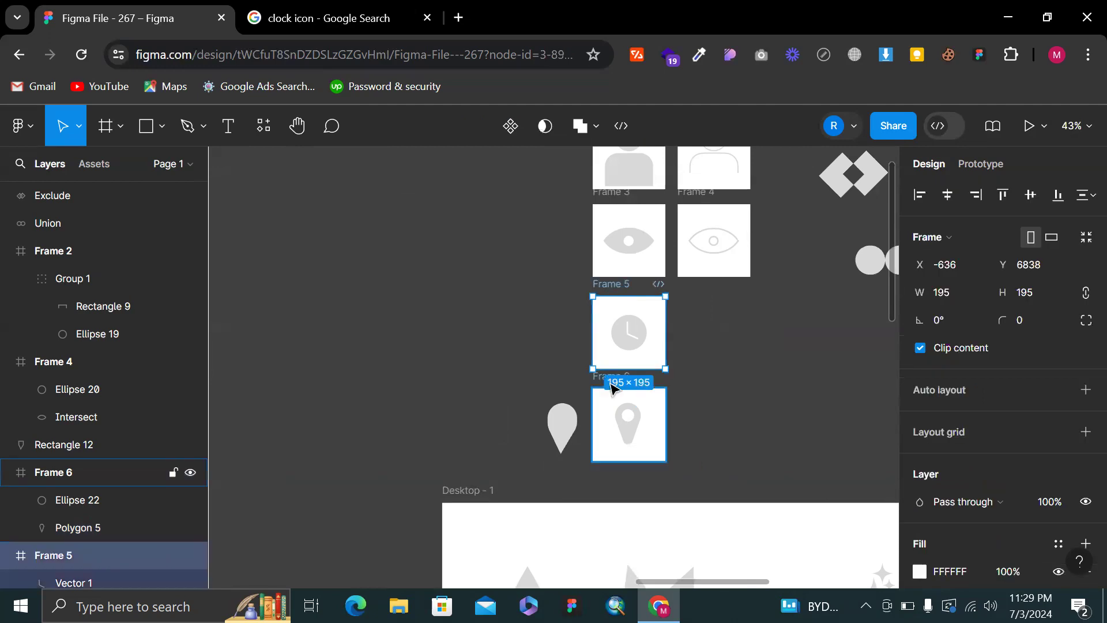
pyautogui.click(613, 389)
pyautogui.keyDown('ctrl'); pyautogui.scroll(3, 608, 398); pyautogui.keyUp('ctrl')
pyautogui.hotkey('ctrl', 'd')
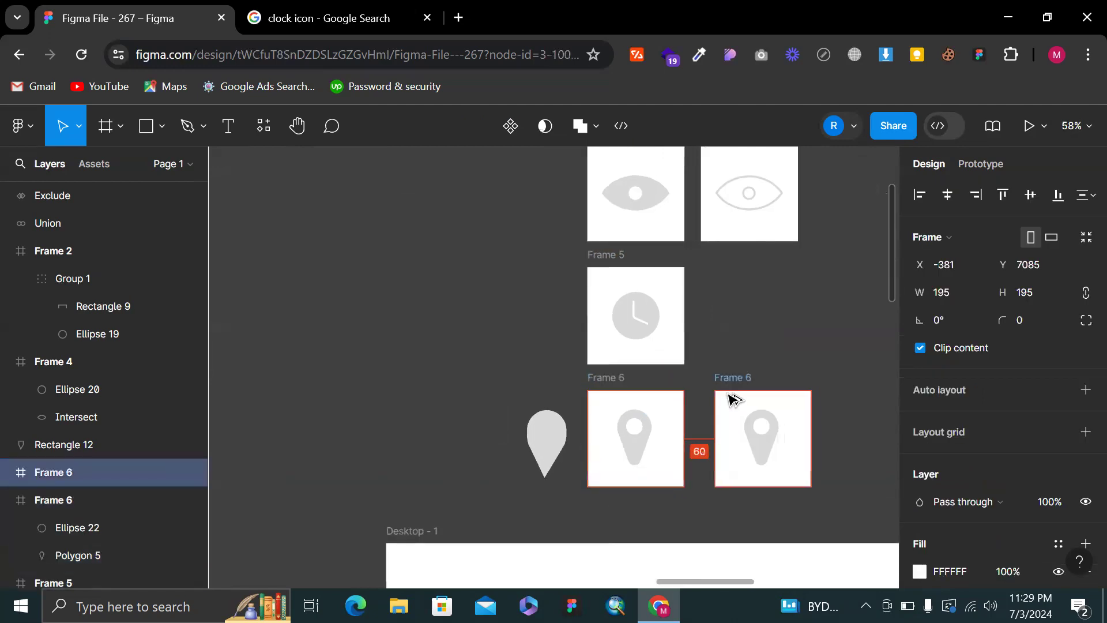
pyautogui.moveTo(733, 399); pyautogui.dragTo(730, 399)
# Convert the copied pin's fill to a stroke, then recolour its inner circle D9D9D9 from the filled pin and make it stroke-only too
pyautogui.click(760, 445)
pyautogui.hotkey('shift', 'x')
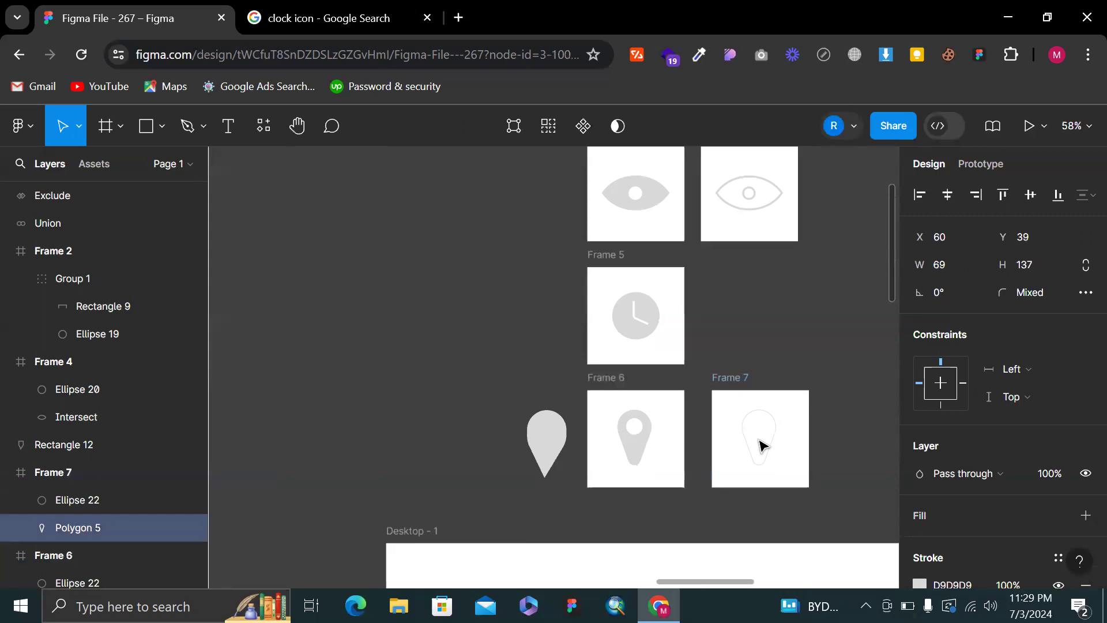
pyautogui.click(761, 430)
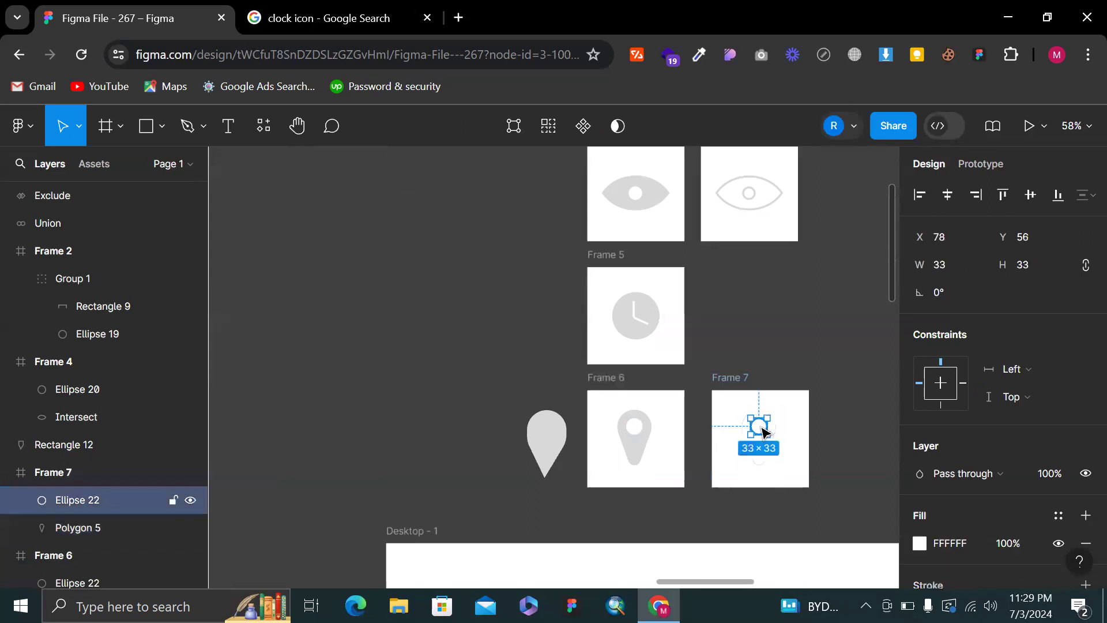
pyautogui.keyDown('ctrl'); pyautogui.scroll(4, 761, 430); pyautogui.keyUp('ctrl')
pyautogui.press('i')
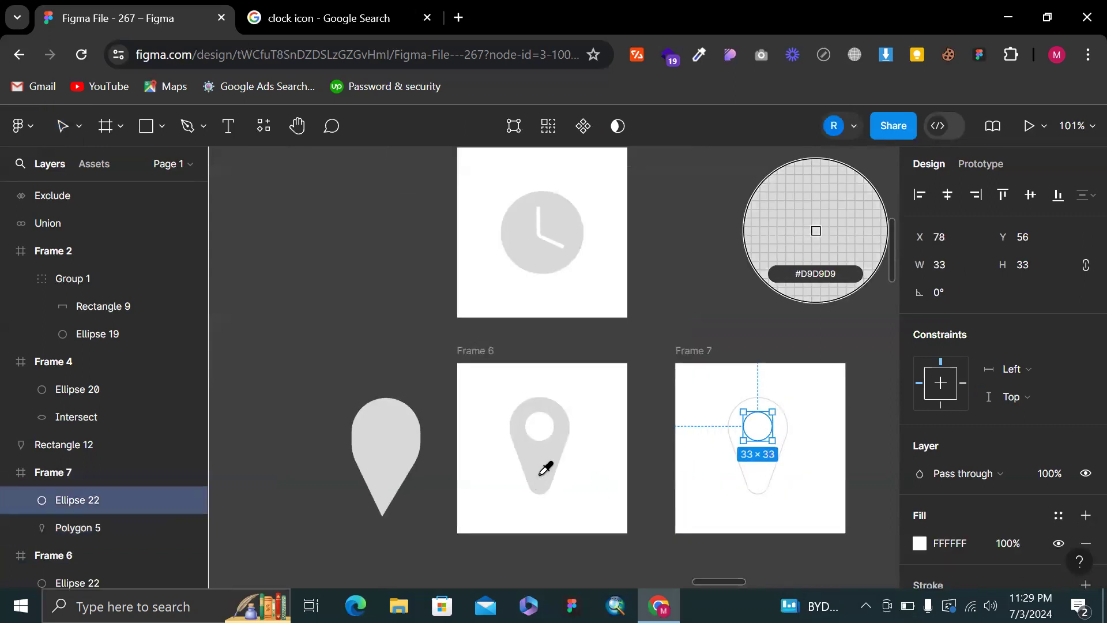
pyautogui.click(540, 472)
pyautogui.hotkey('shift', 'x')
# Set the stroke weight of both the copied pin outline and its inner circle to 5
pyautogui.moveTo(728, 398); pyautogui.dragTo(808, 514)
pyautogui.scroll(-3, 992, 472)
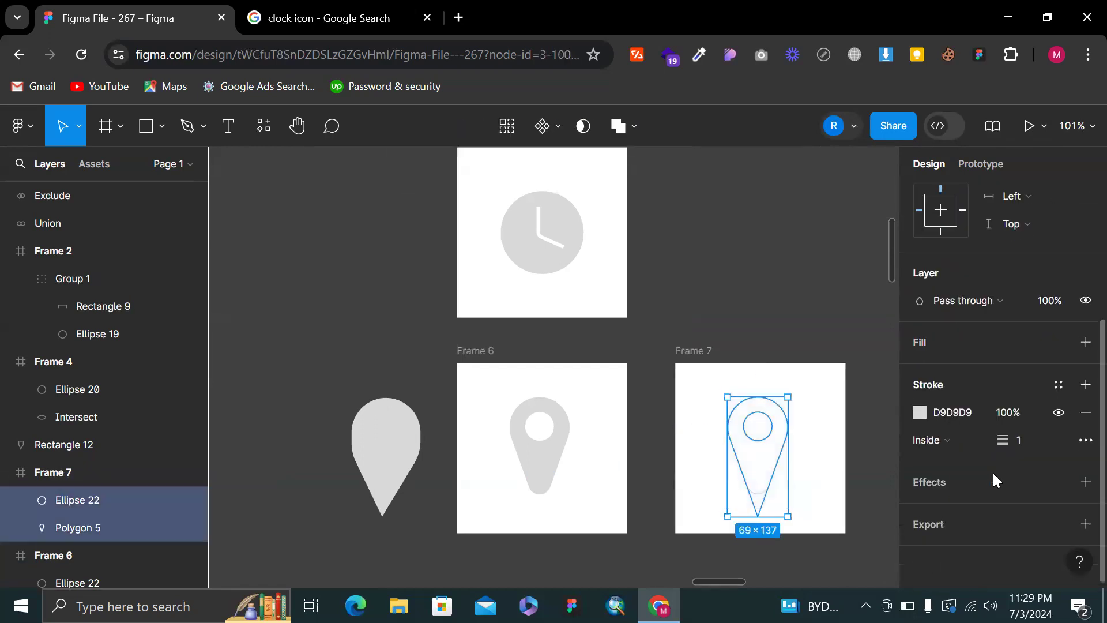
pyautogui.press('Up')
pyautogui.press('Up')
pyautogui.press('Up')
pyautogui.press('Up')
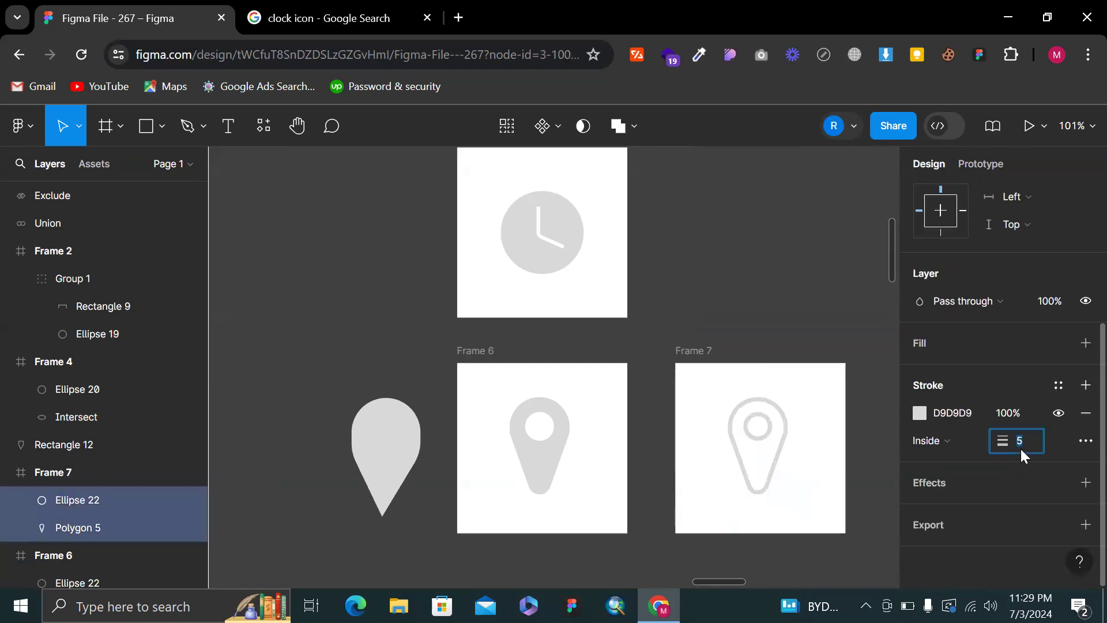
pyautogui.click(775, 309)
# Delete the loose pin shape outside Frame 6
pyautogui.scroll(-5, 769, 305)
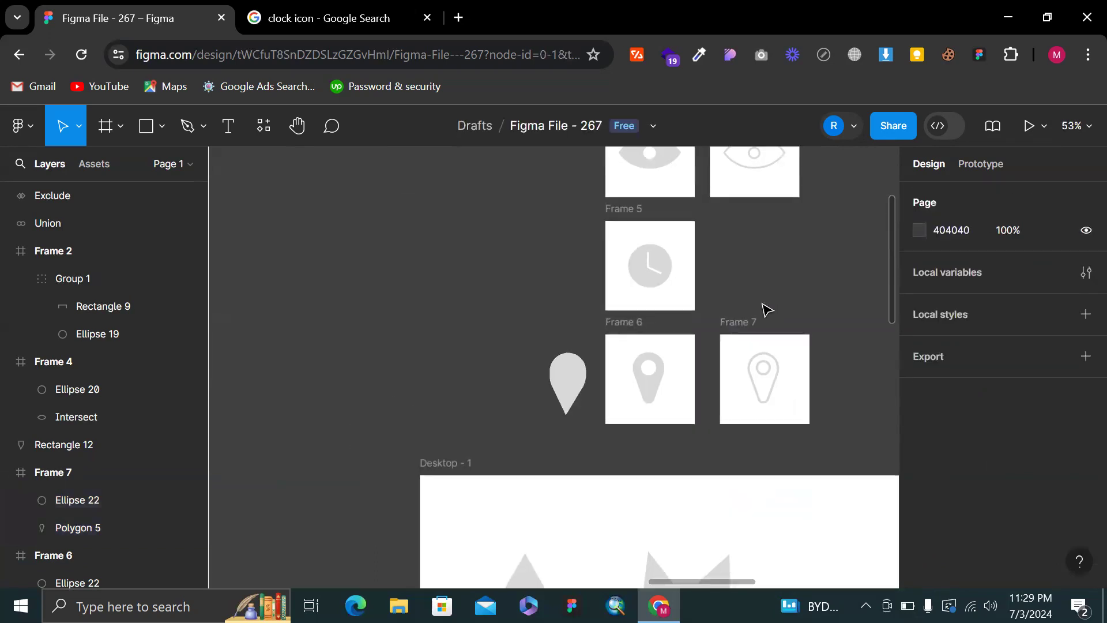
pyautogui.click(585, 404)
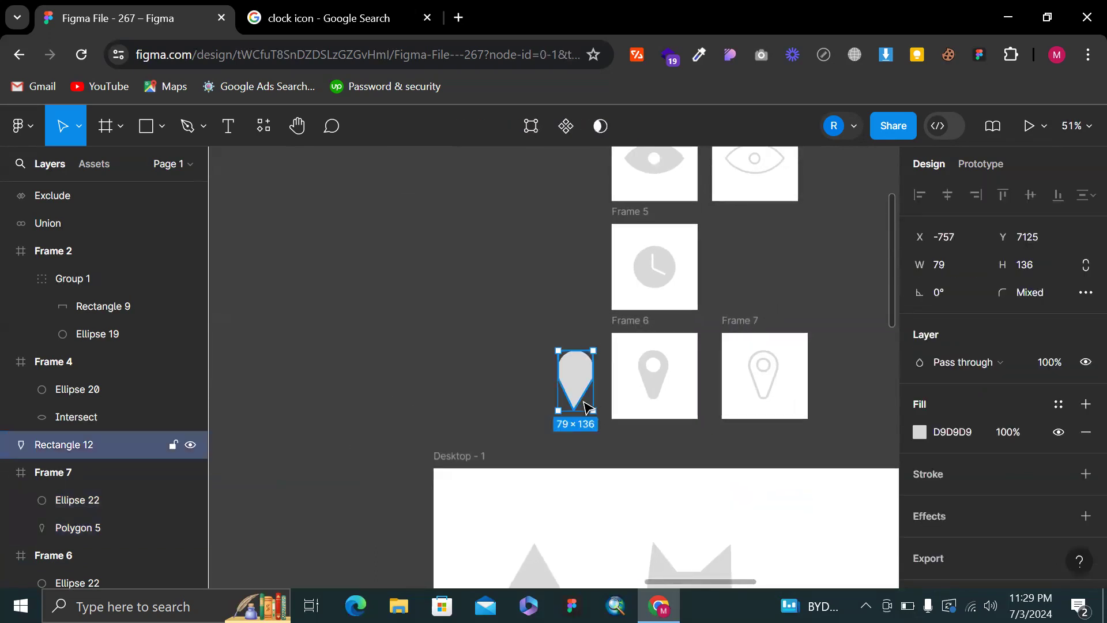
pyautogui.press('Delete')
pyautogui.scroll(-10, 585, 404)
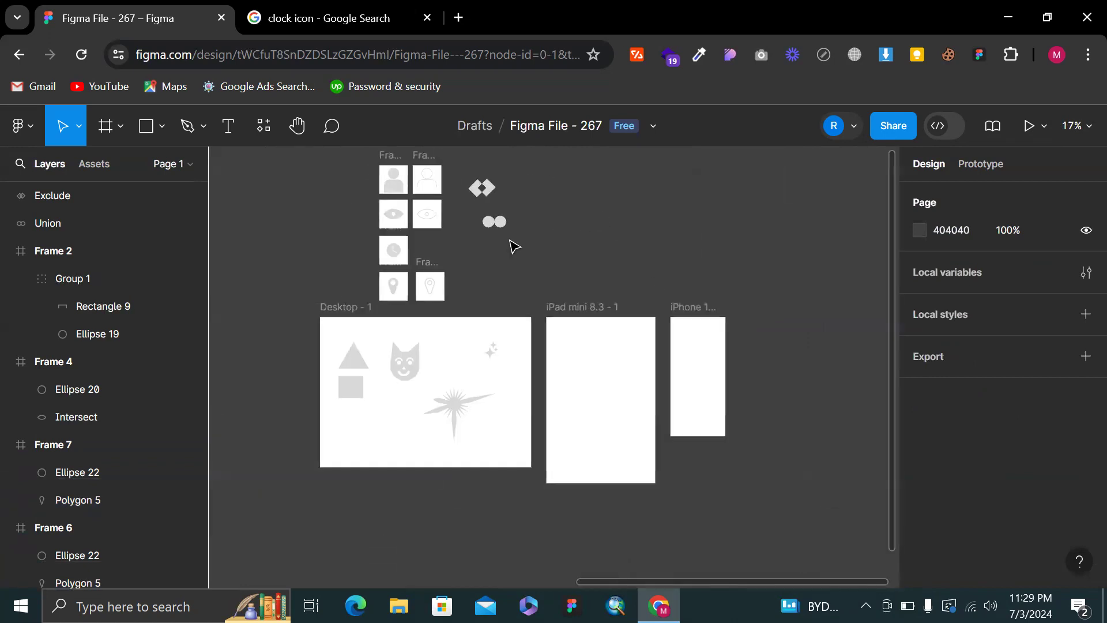
pyautogui.scroll(4, 514, 236)
pyautogui.hscroll(-5, 515, 221)
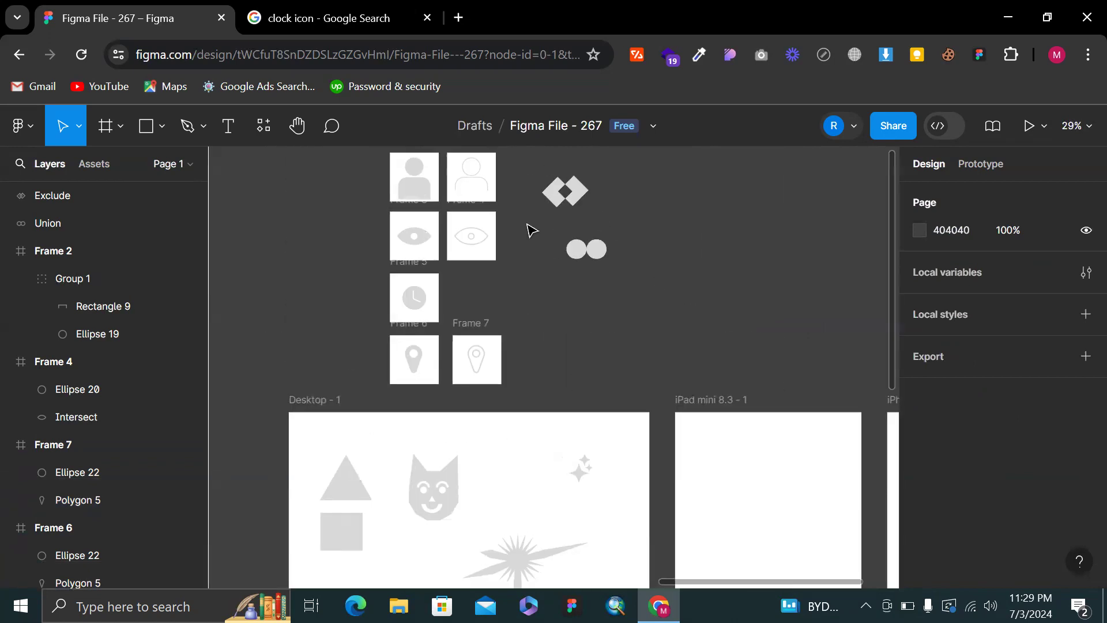